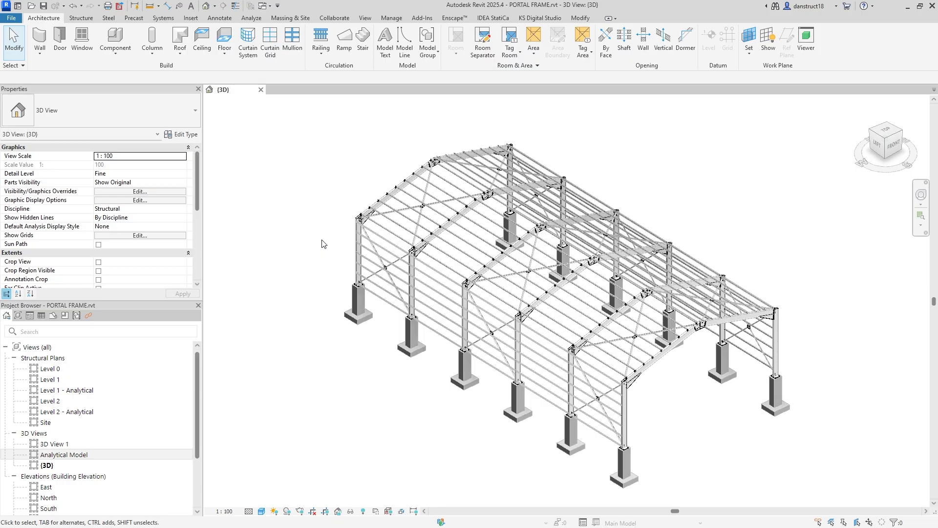
# Launch Analytical Automation and start the Physical to Analytical for Buildings script from the Autodesk Samples
pyautogui.click(253, 18)
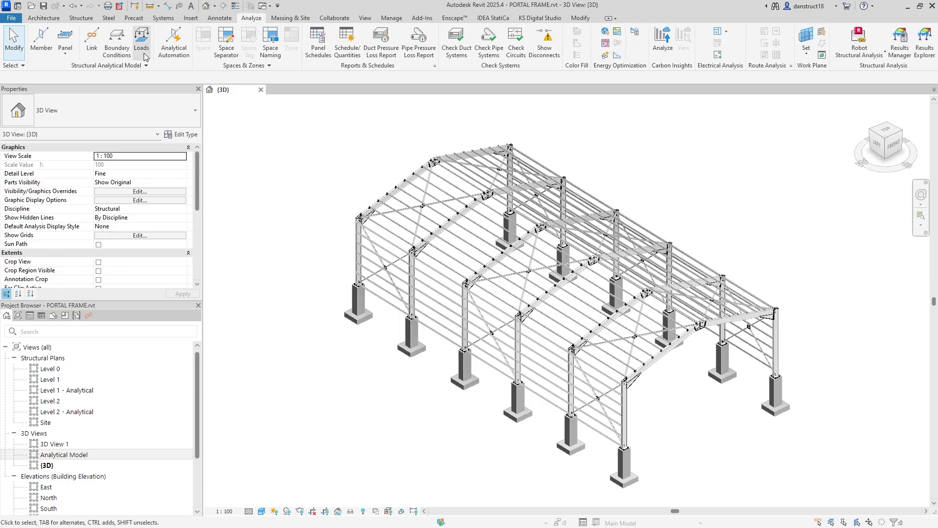
pyautogui.click(176, 44)
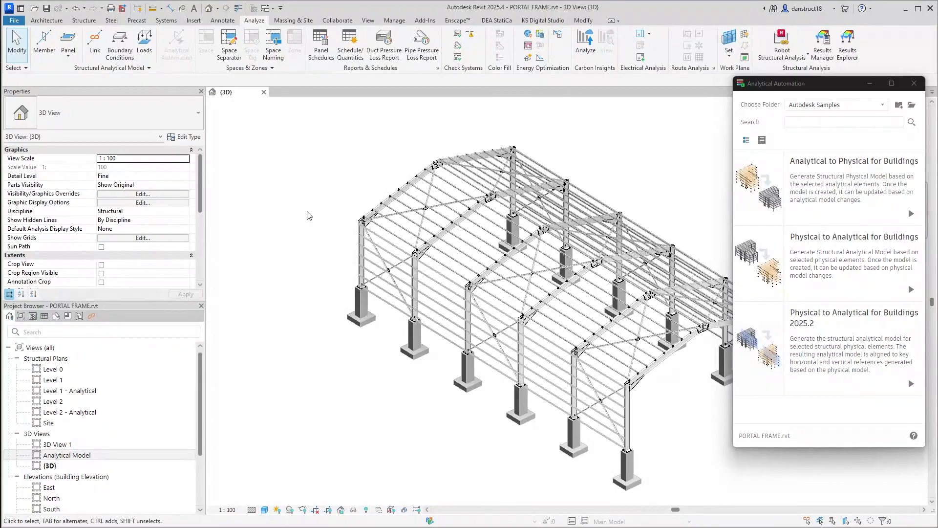
pyautogui.moveTo(812, 246)
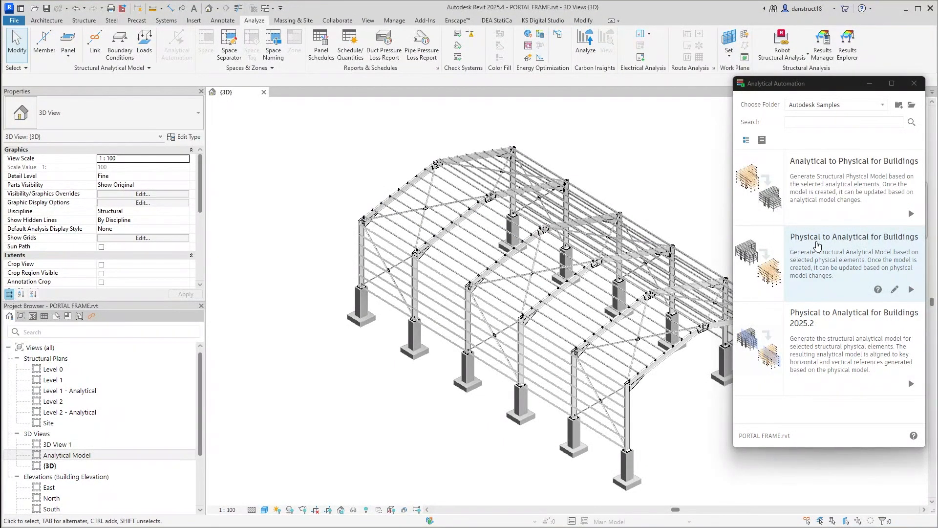
pyautogui.click(911, 289)
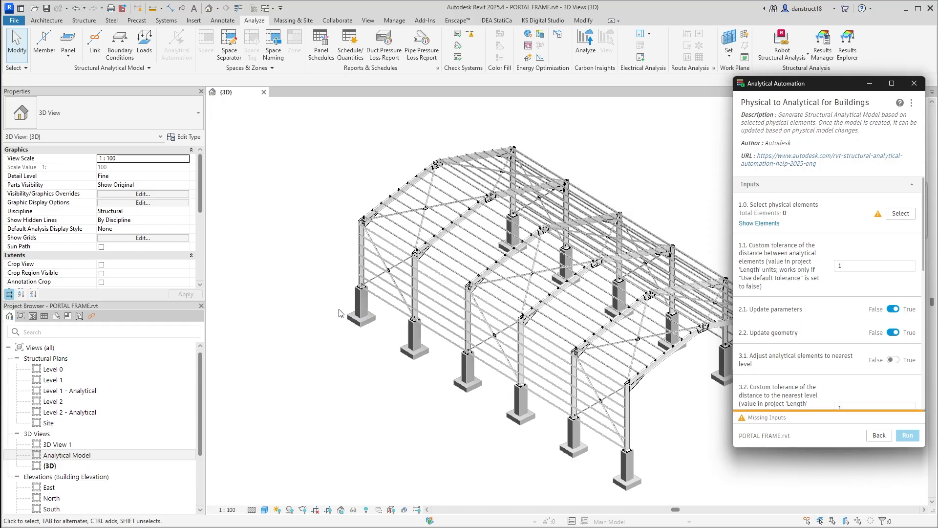
# Select all instances of the UB457x152x67 rafter beams and temporarily isolate them in the 3D view
pyautogui.moveTo(334, 228); pyautogui.dragTo(252, 220, button='middle')
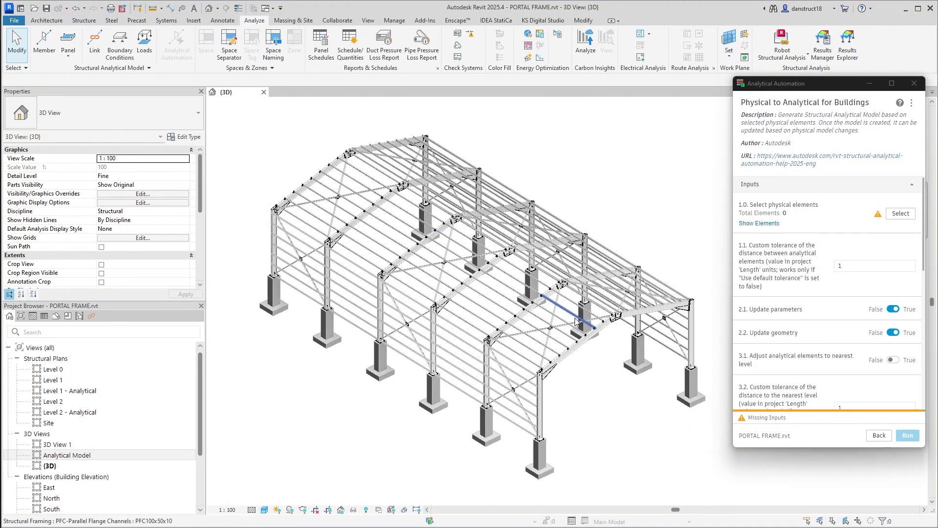
pyautogui.click(580, 345)
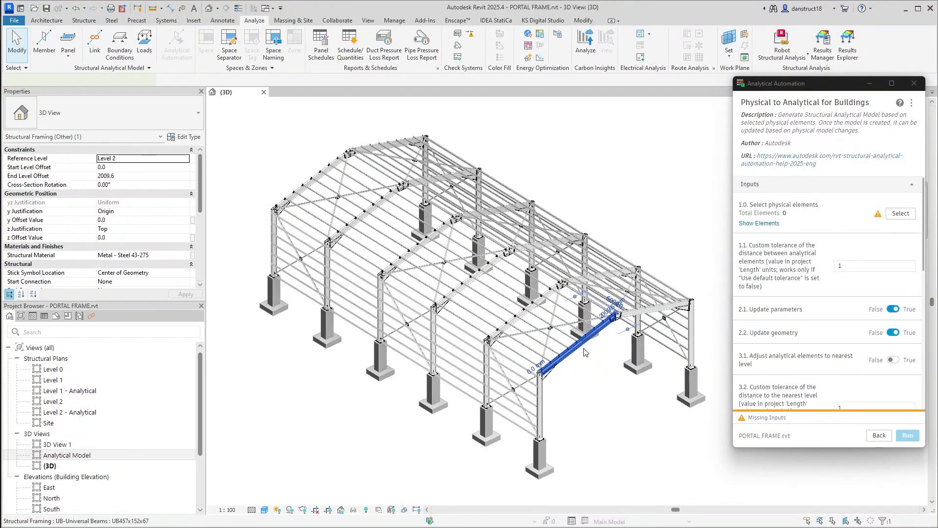
pyautogui.rightClick(579, 346)
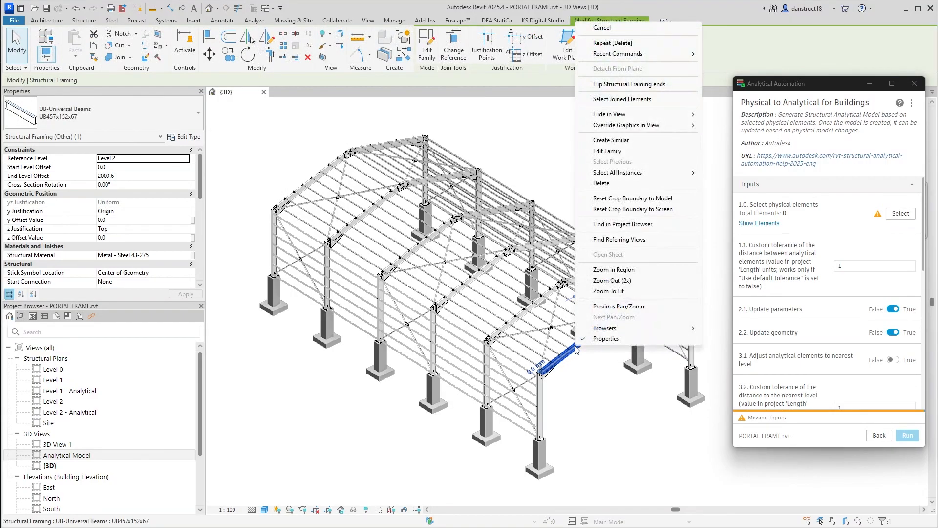
pyautogui.moveTo(649, 176)
pyautogui.click(723, 175)
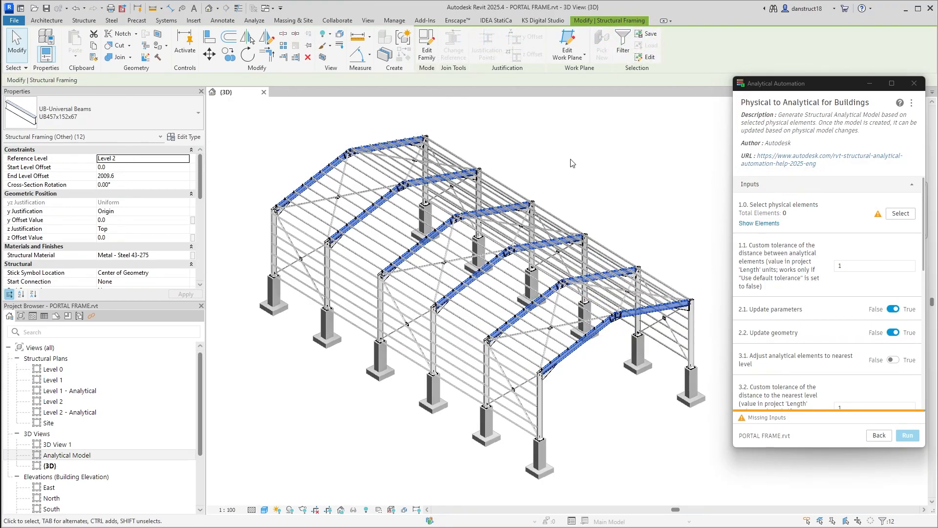
pyautogui.click(354, 511)
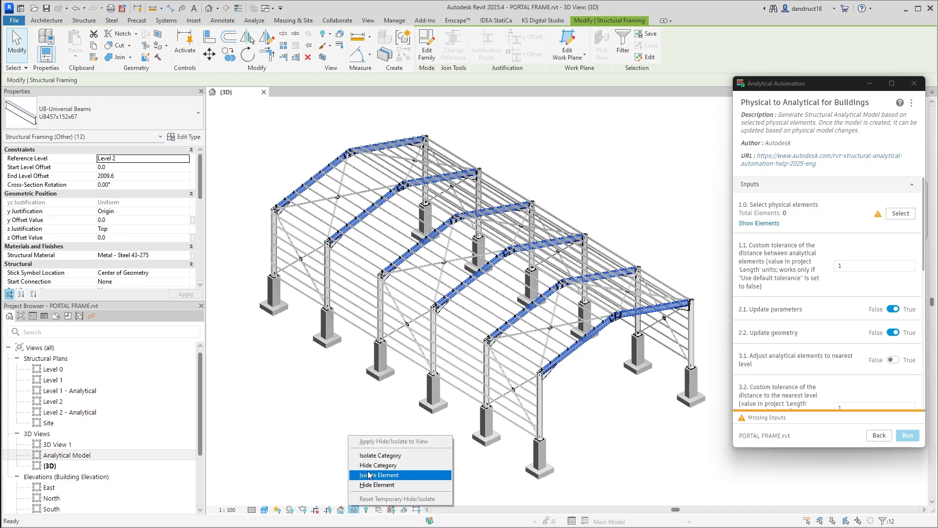
pyautogui.click(366, 475)
pyautogui.click(397, 410)
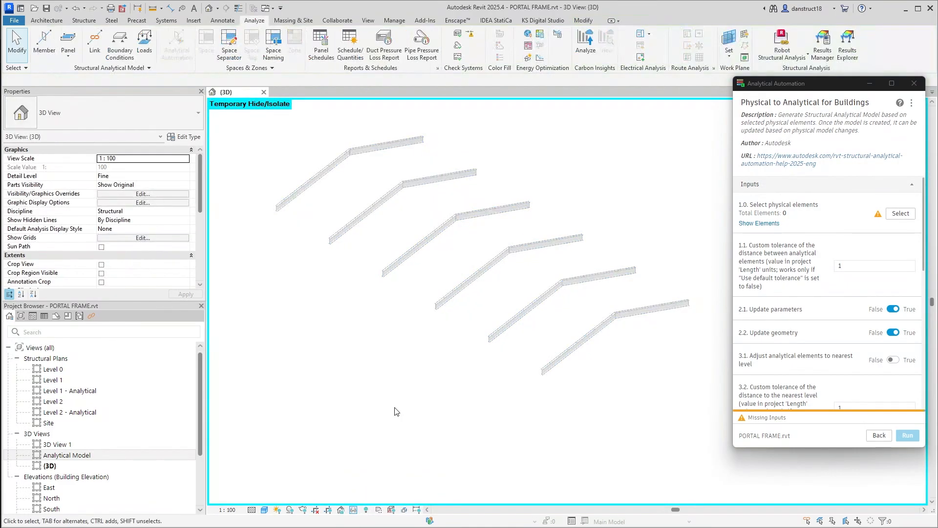
# Assign all isolated rafters as the script's physical elements and set the custom tolerance between analytical elements to 0
pyautogui.click(901, 214)
pyautogui.moveTo(249, 121); pyautogui.dragTo(692, 395)
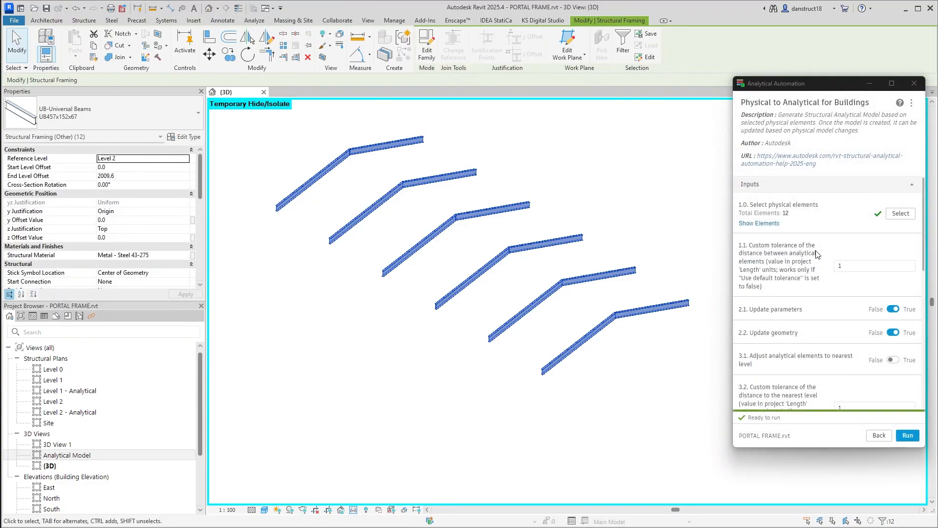
pyautogui.click(839, 268)
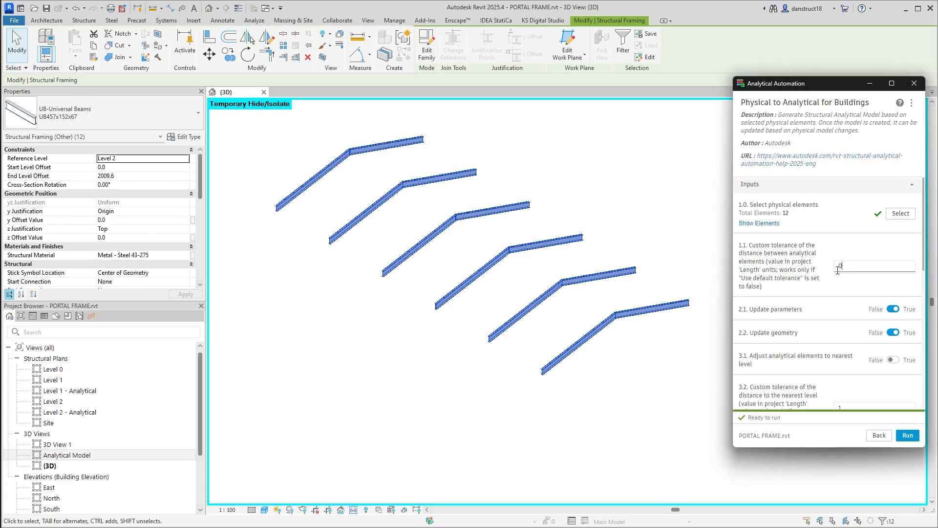
pyautogui.click(836, 270)
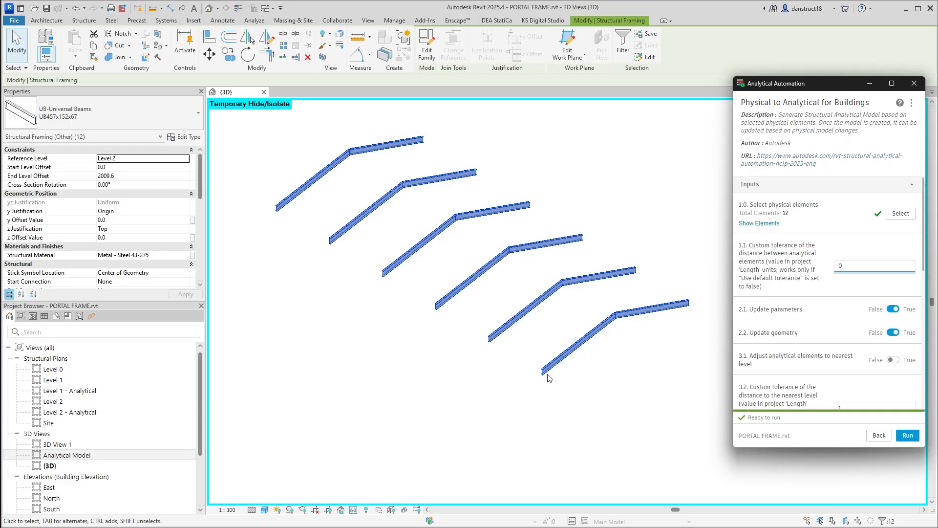
# Run the physical-to-analytical conversion on the rafters, keeping the remaining script inputs at their defaults
pyautogui.scroll(10, 546, 377)
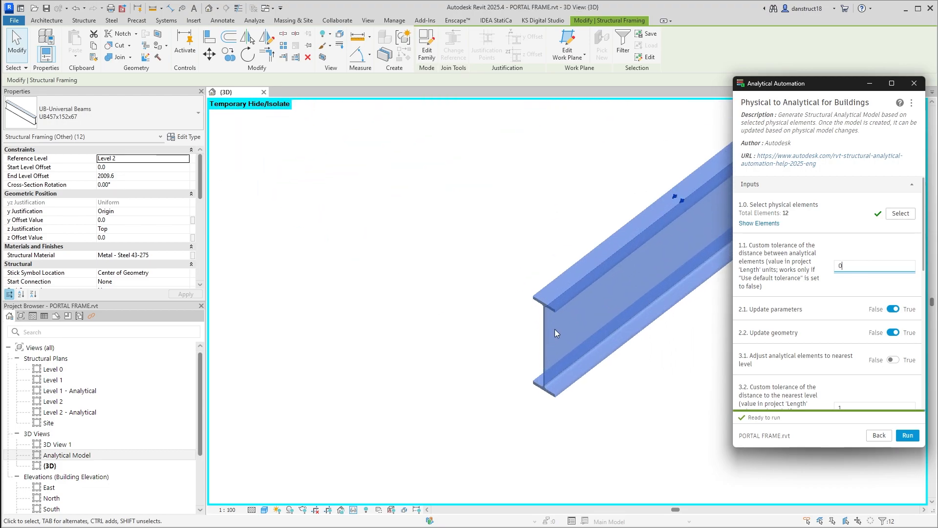
pyautogui.scroll(-10, 564, 311)
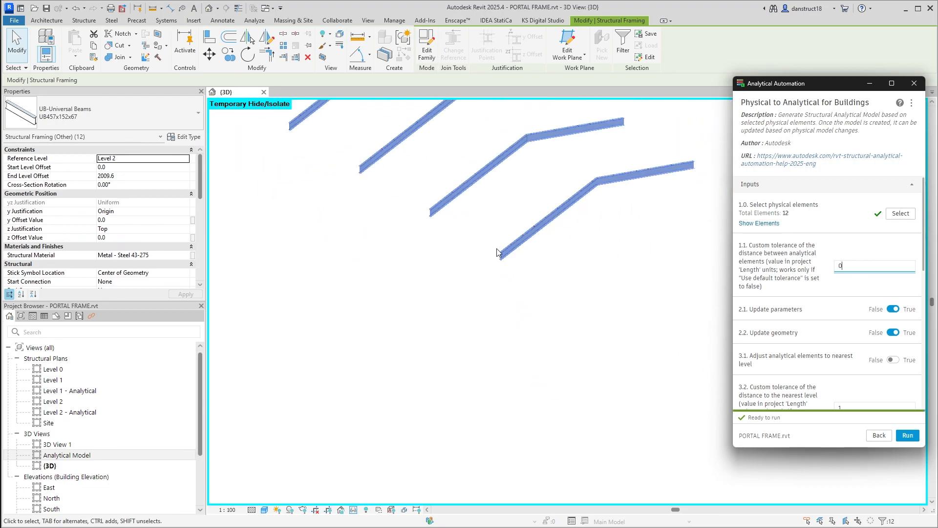
pyautogui.scroll(1, 479, 320)
pyautogui.moveTo(441, 199); pyautogui.dragTo(447, 321, button='middle')
pyautogui.scroll(2, 435, 279)
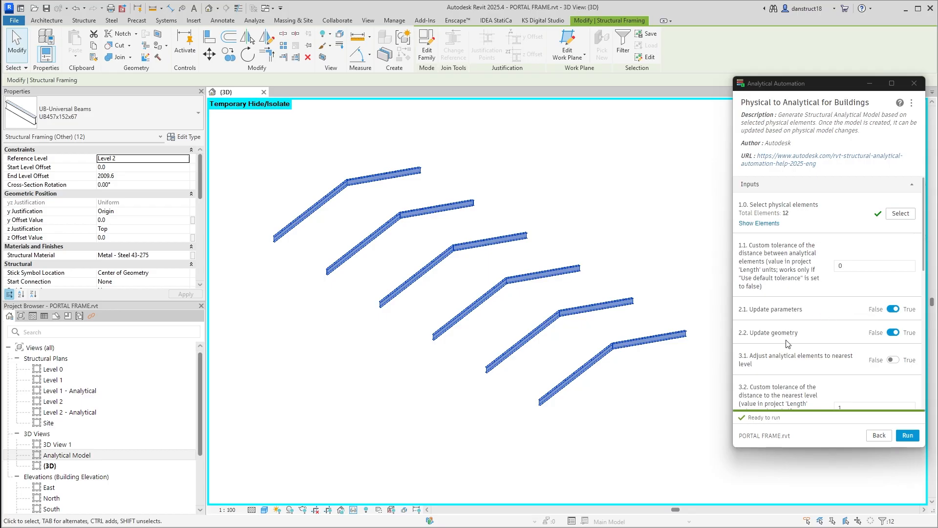
pyautogui.scroll(-2, 826, 347)
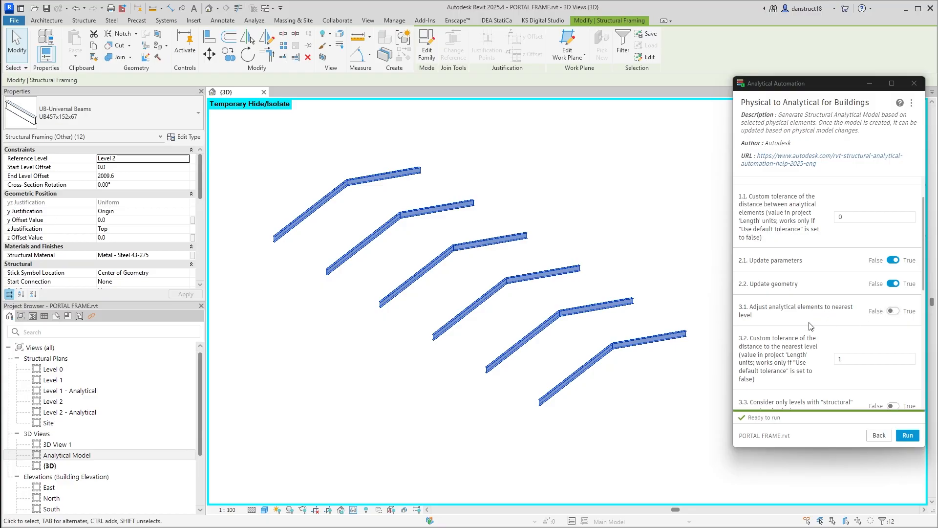
pyautogui.scroll(-3, 790, 328)
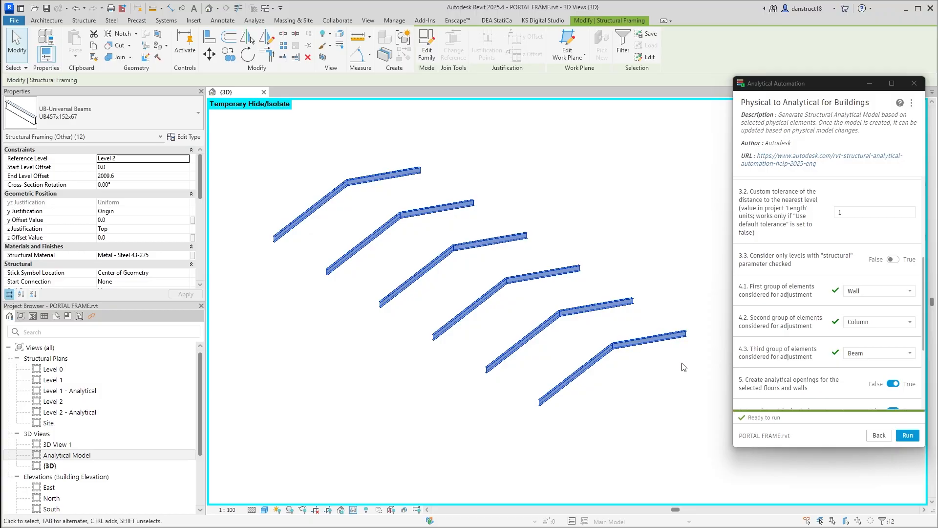
pyautogui.click(908, 436)
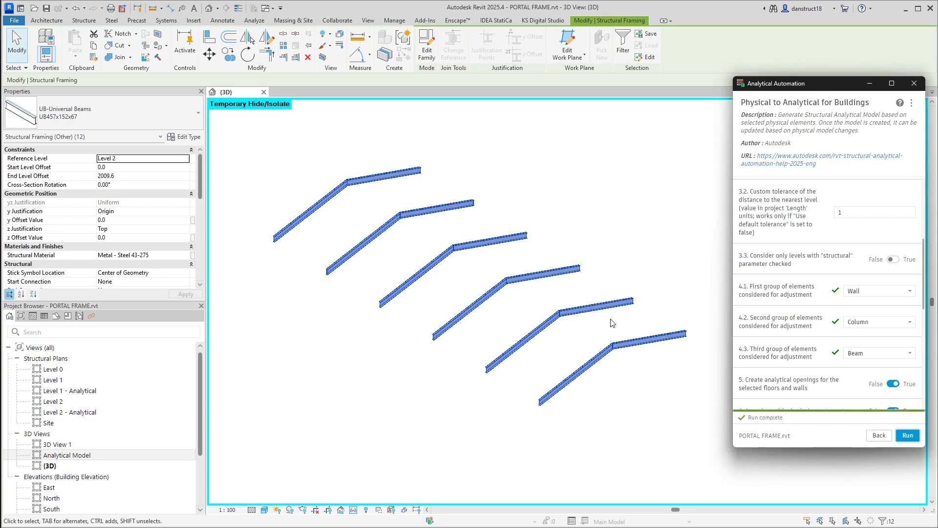
# Review the script's warnings and analytical members list, and inspect the front rafter for an analytical association
pyautogui.scroll(-3, 746, 341)
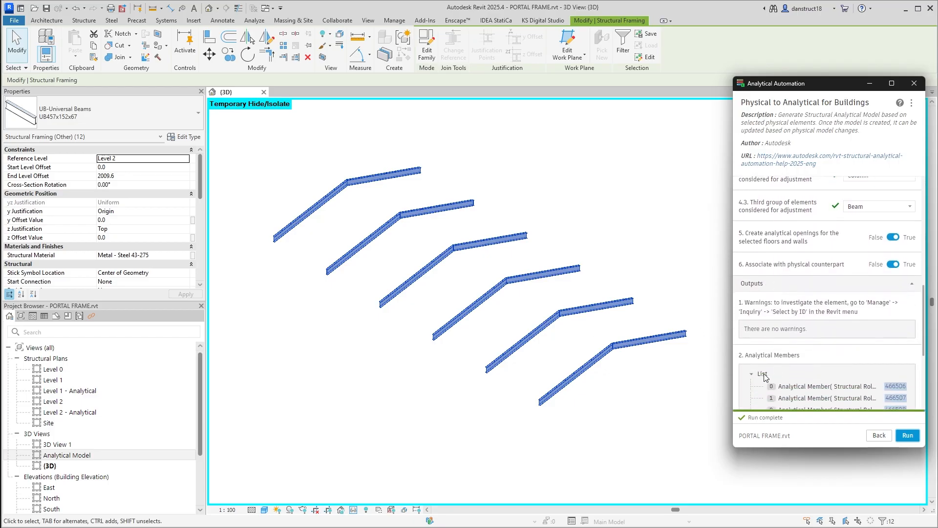
pyautogui.scroll(-2, 773, 333)
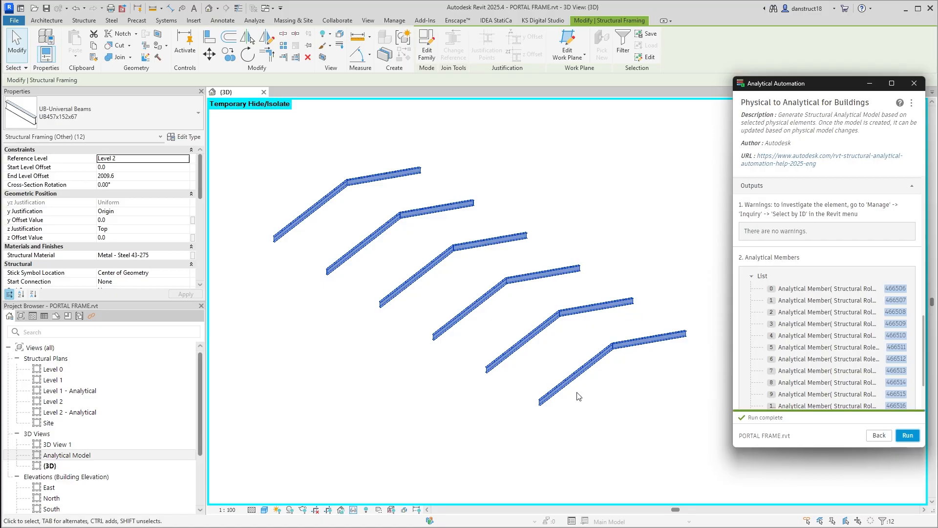
pyautogui.click(580, 374)
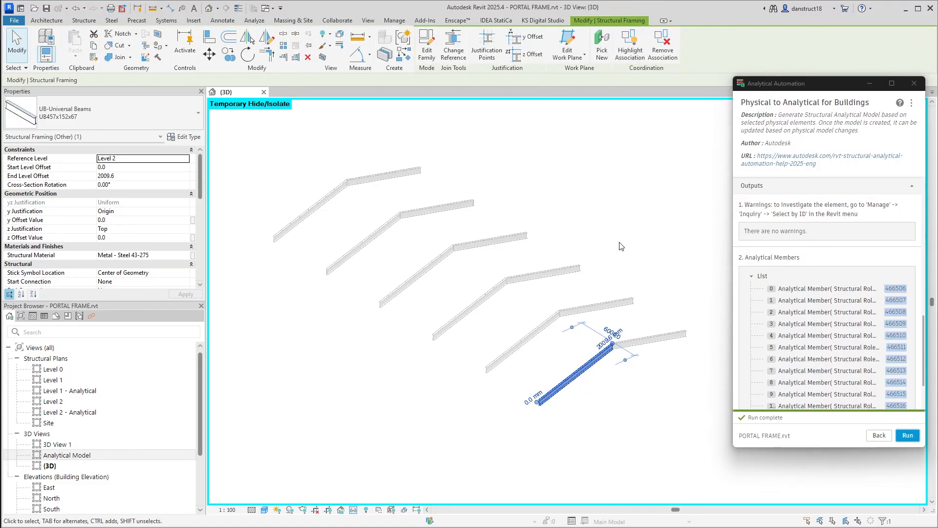
pyautogui.click(619, 187)
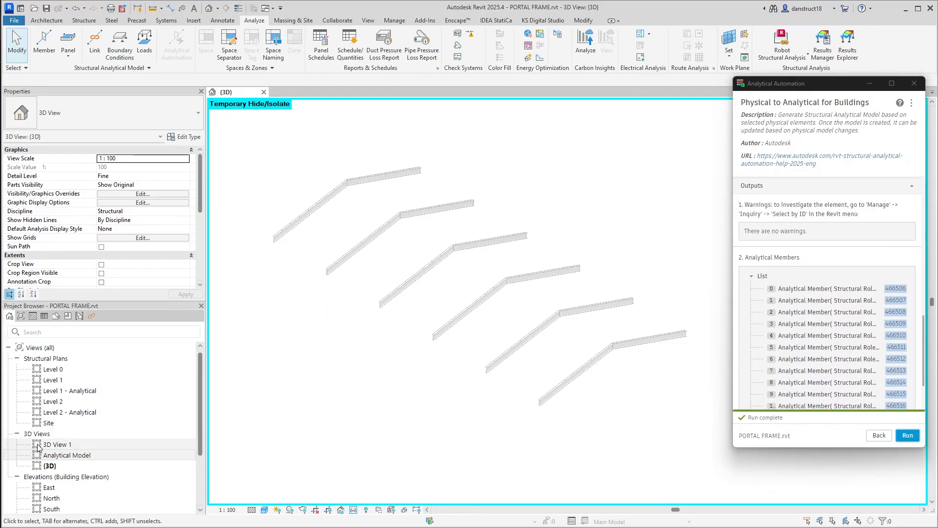
# Open the Analytical Model view and tile it beside the isolated 3D view, keeping the script window clear of the views
pyautogui.doubleClick(57, 458)
pyautogui.scroll(-1, 416, 321)
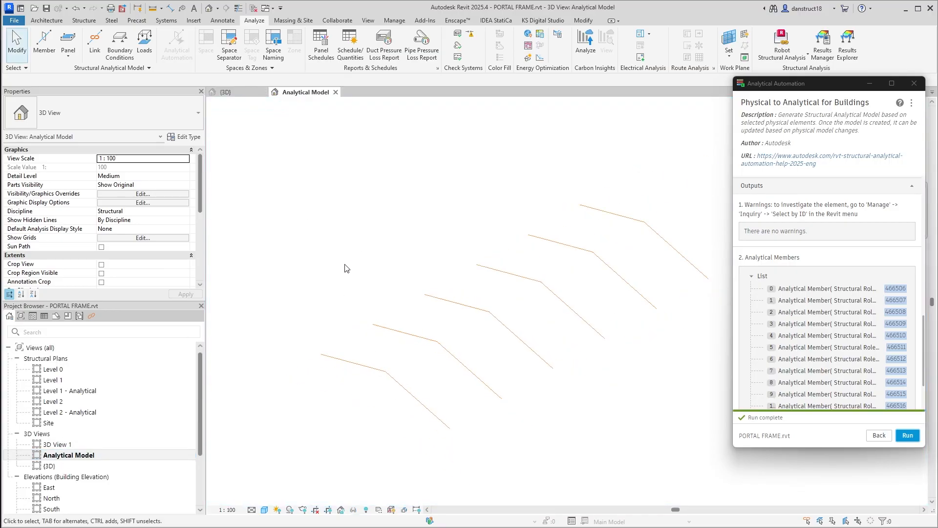
pyautogui.click(366, 21)
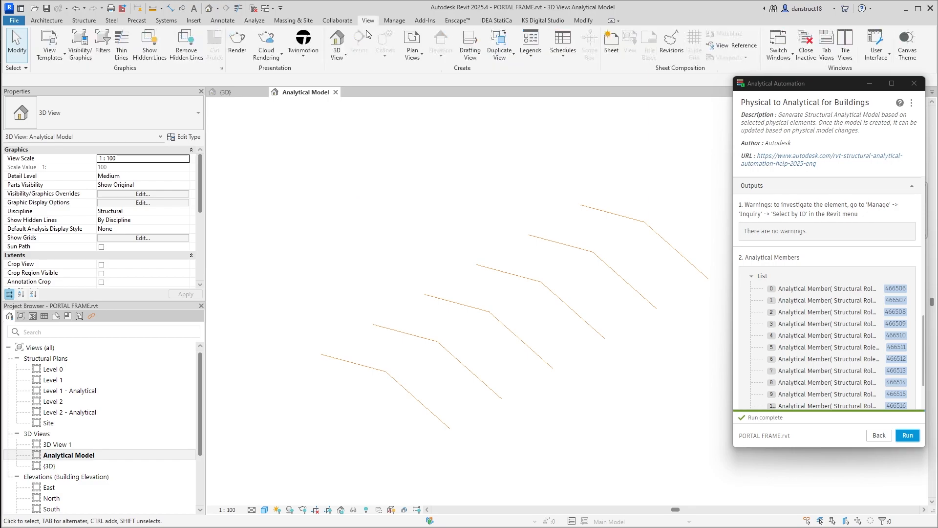
pyautogui.click(845, 49)
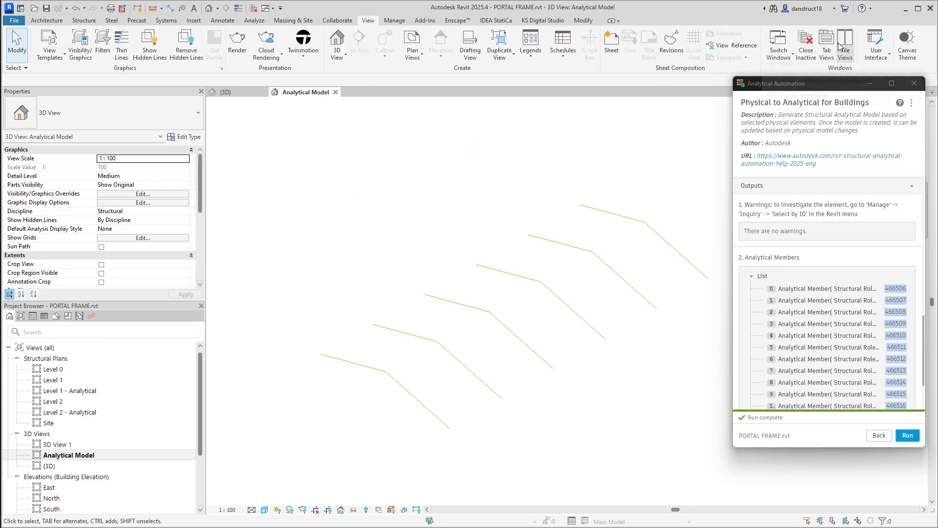
pyautogui.click(654, 239)
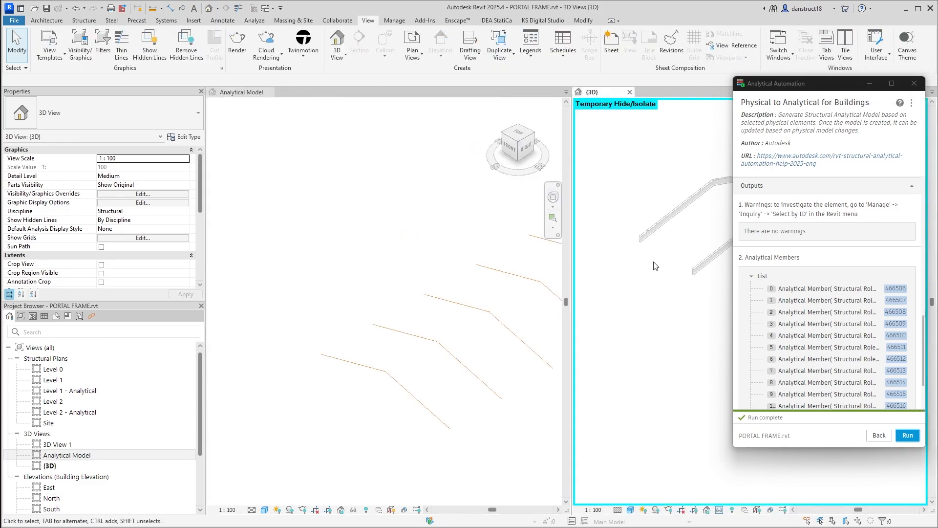
pyautogui.scroll(-3, 654, 284)
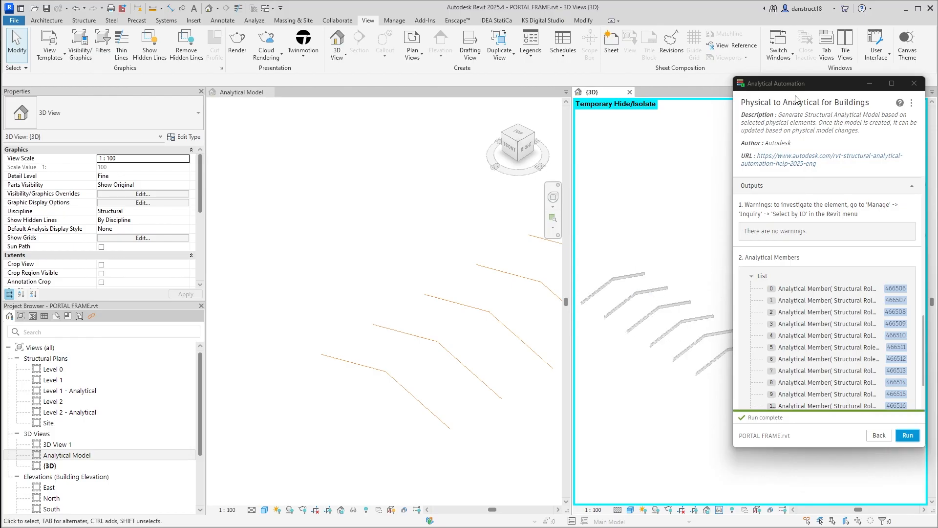
pyautogui.moveTo(799, 87); pyautogui.dragTo(88, 124)
pyautogui.click(375, 281)
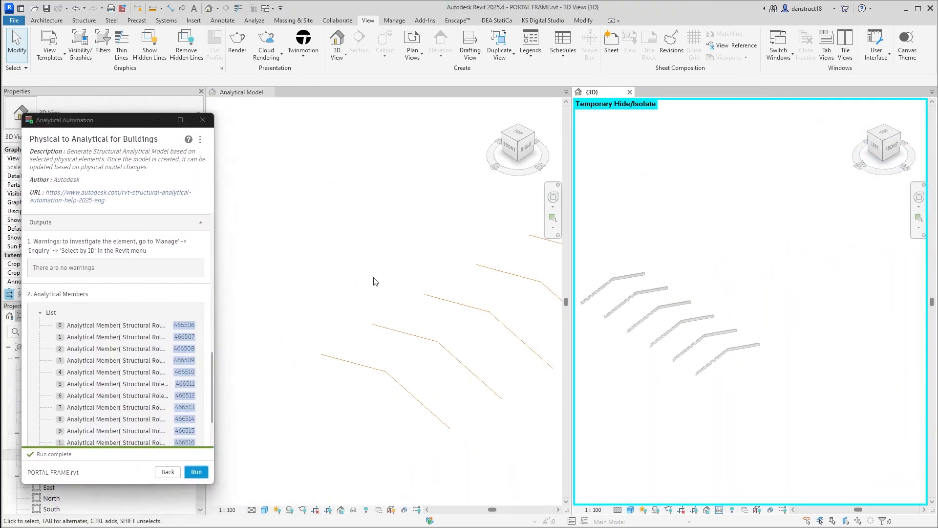
pyautogui.scroll(-1, 404, 289)
pyautogui.moveTo(405, 289); pyautogui.dragTo(360, 315, button='middle')
# Select the sloping front rafter in the 3D view to identify its counterpart in the Analytical Model view
pyautogui.click(710, 373)
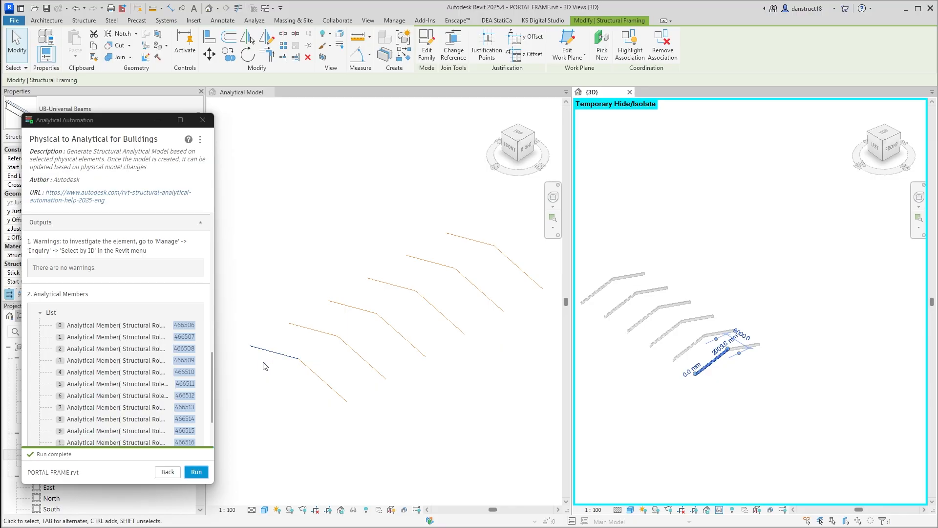
pyautogui.moveTo(124, 122); pyautogui.dragTo(787, 108)
pyautogui.click(233, 359)
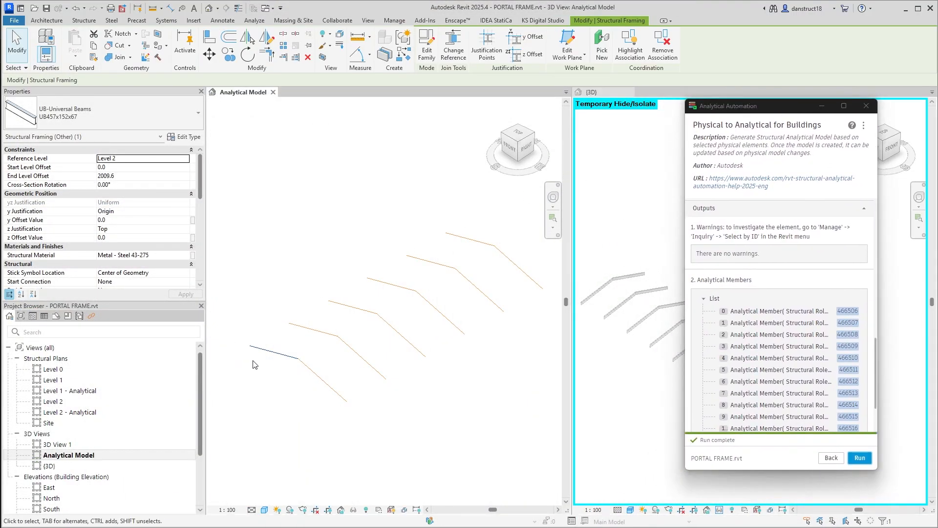
# Highlight the physical association of the front analytical member, check its rafter in the 3D view, and clear the selection
pyautogui.click(268, 356)
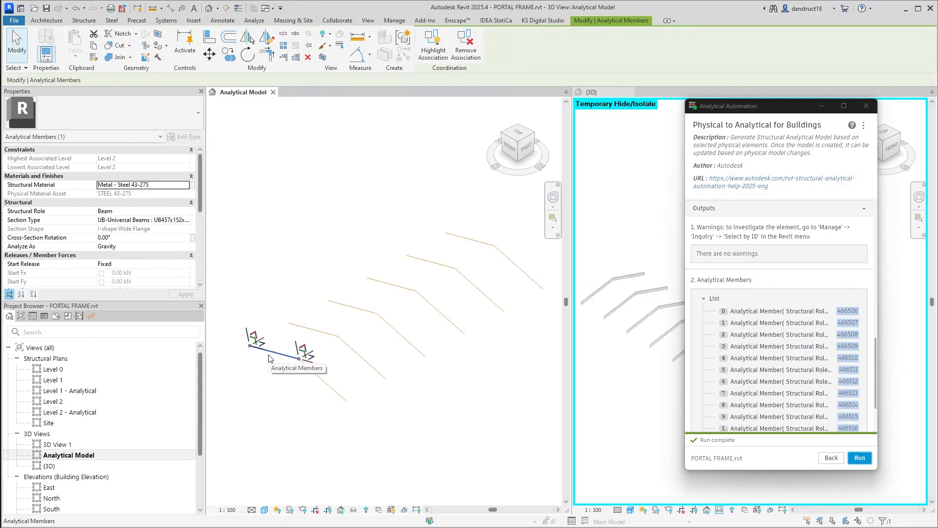
pyautogui.click(432, 54)
pyautogui.moveTo(733, 111); pyautogui.dragTo(131, 123)
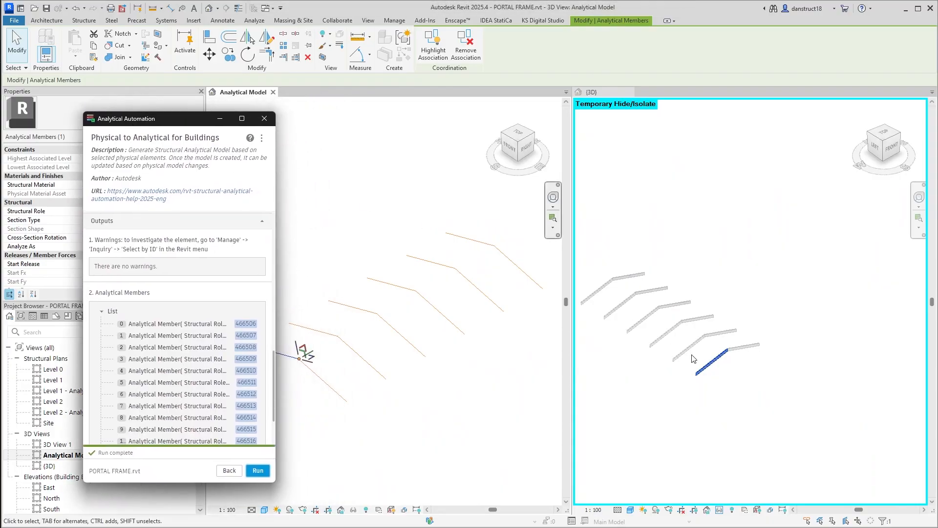
pyautogui.moveTo(549, 143); pyautogui.dragTo(714, 114)
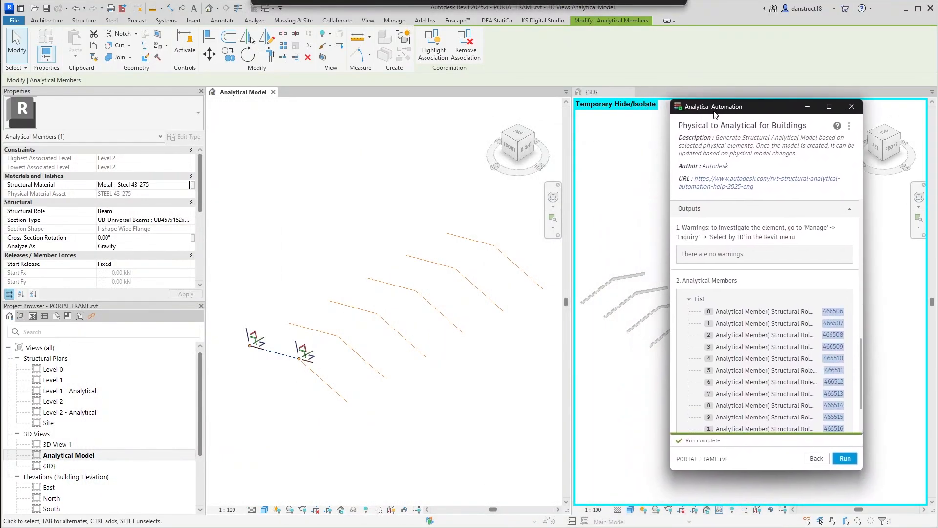
pyautogui.click(268, 266)
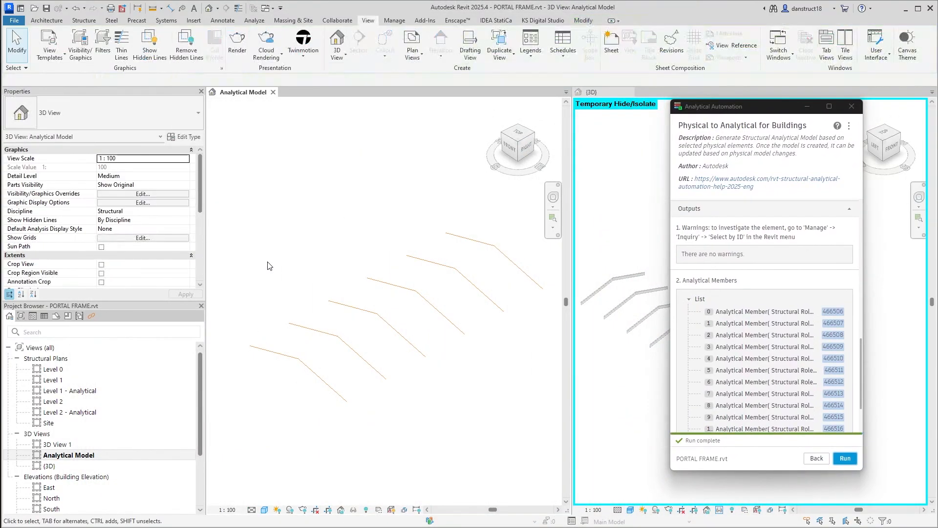
# Check the front frame's short analytical member in the properties, clear the selection, and return the tiled views to a tabbed layout
pyautogui.click(257, 348)
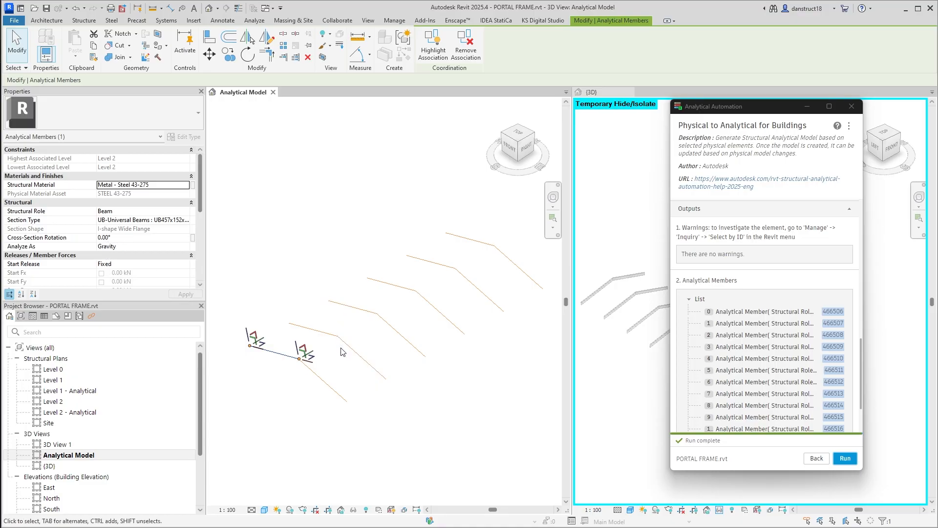
pyautogui.click(288, 404)
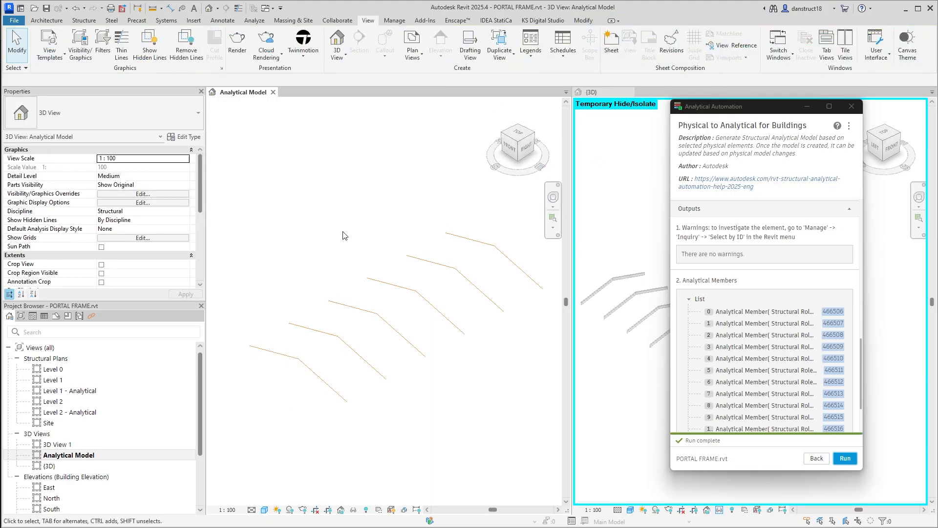
pyautogui.click(826, 51)
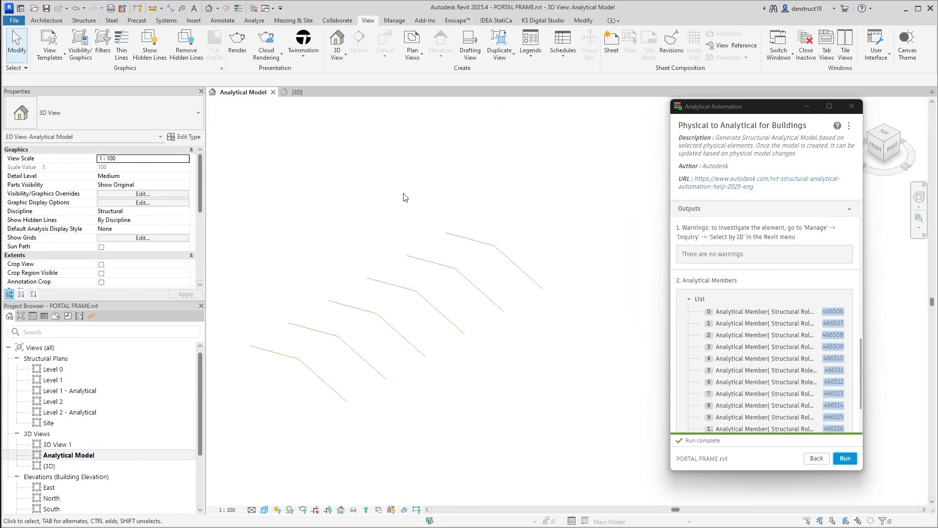
# Turn on the visibility of Analytical Nodes in the Analytical Model view's visibility/graphic overrides
pyautogui.scroll(1, 332, 248)
pyautogui.moveTo(331, 248); pyautogui.dragTo(368, 210, button='middle')
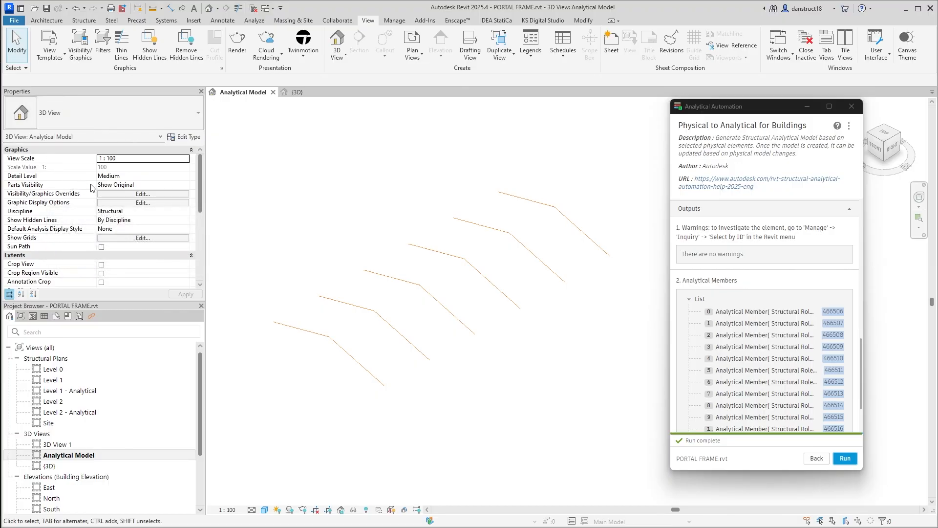
pyautogui.click(128, 194)
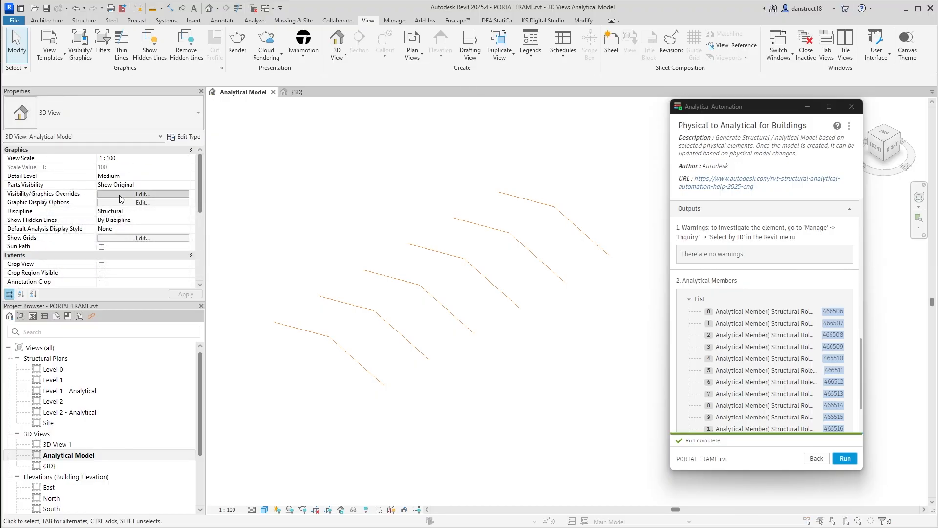
pyautogui.moveTo(632, 119); pyautogui.dragTo(229, 139)
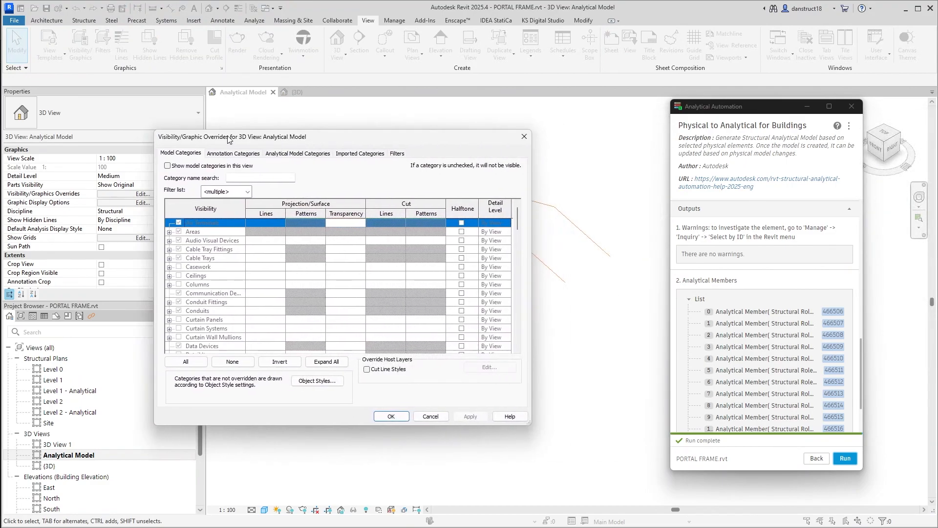
pyautogui.click(296, 153)
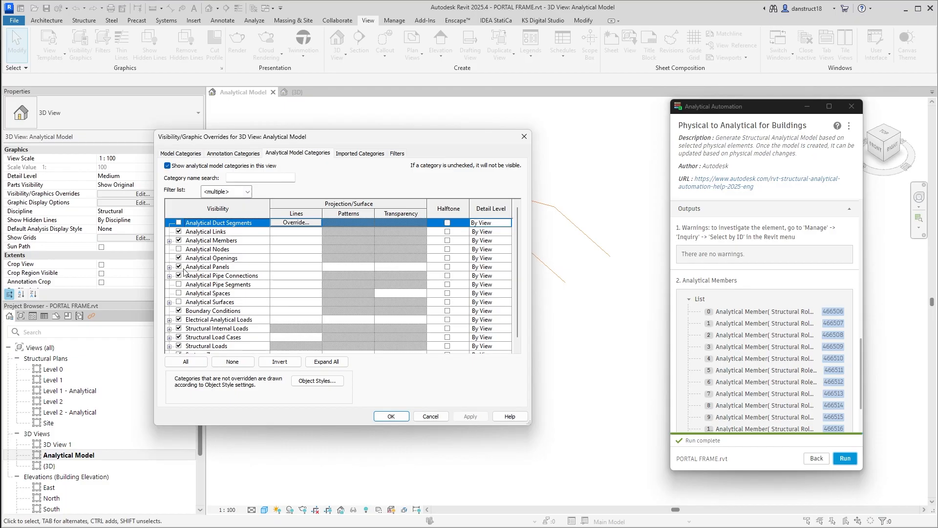
pyautogui.click(179, 249)
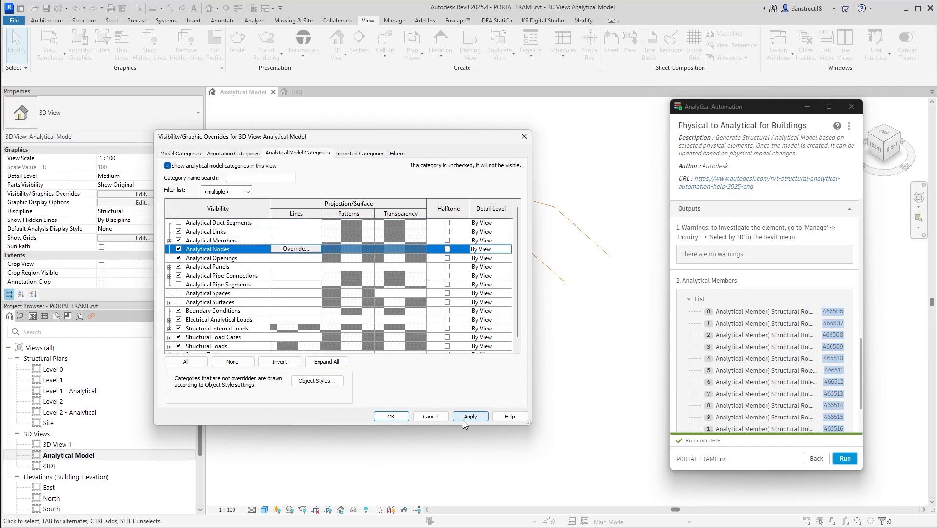
pyautogui.click(463, 419)
pyautogui.click(395, 418)
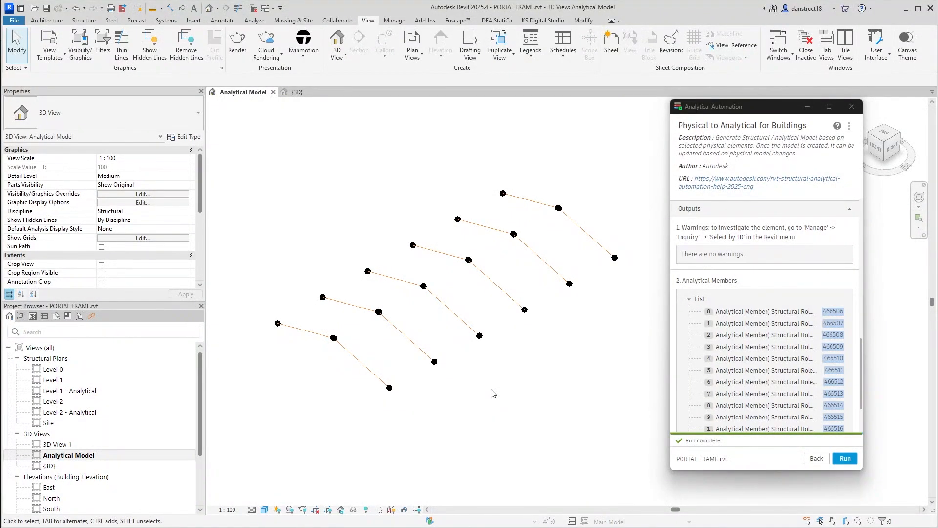
# Select the analytical nodes where the front frame's two members meet, check their connection status, and clear the selection
pyautogui.scroll(5, 317, 357)
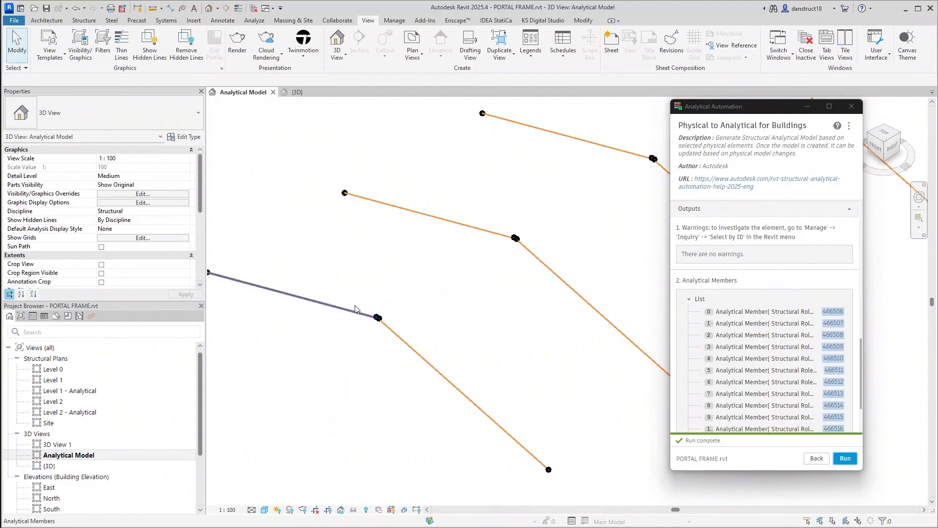
pyautogui.moveTo(331, 267); pyautogui.dragTo(454, 416)
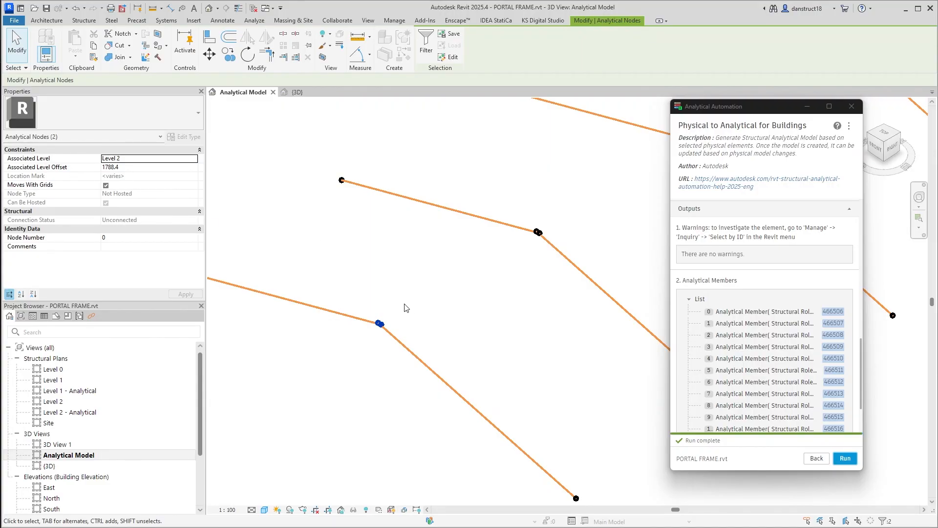
pyautogui.press('Escape')
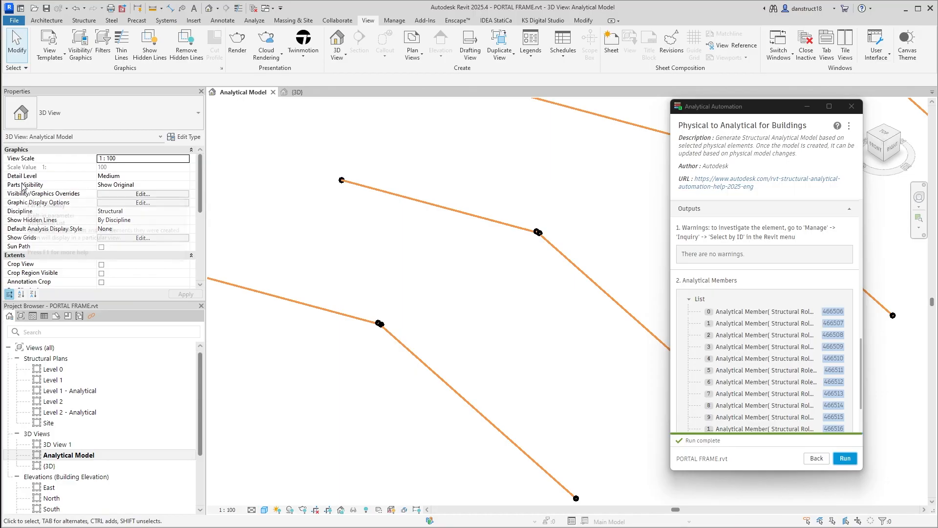
# Add the Connected Analytical Nodes filter to the Analytical Model view's visibility/graphic overrides
pyautogui.click(122, 192)
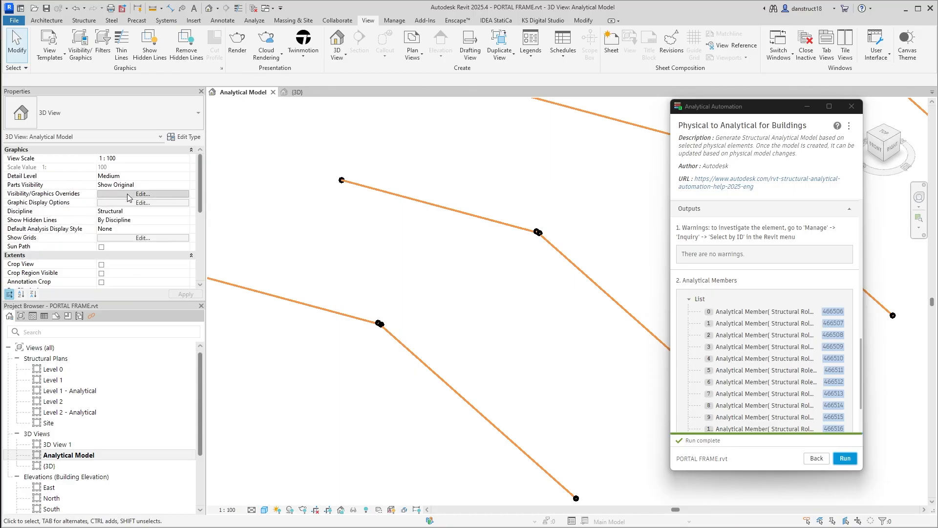
pyautogui.click(398, 153)
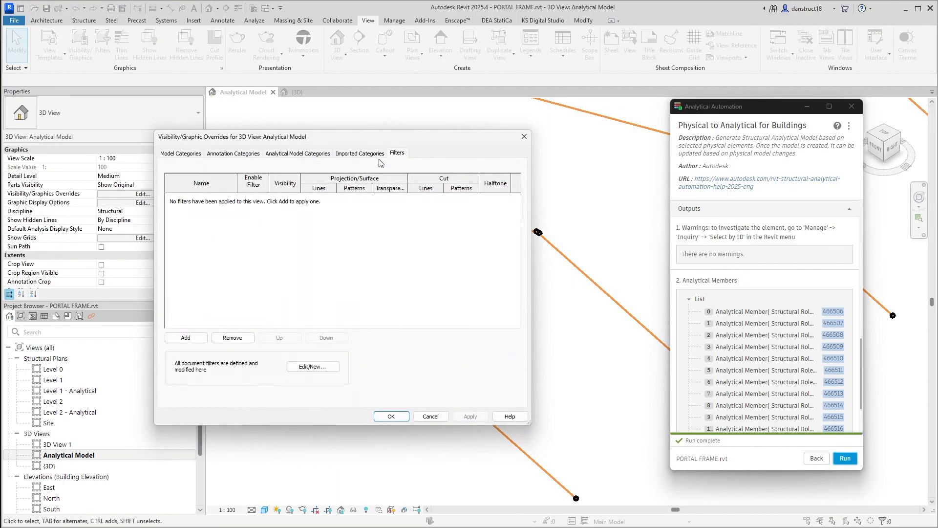
pyautogui.click(187, 337)
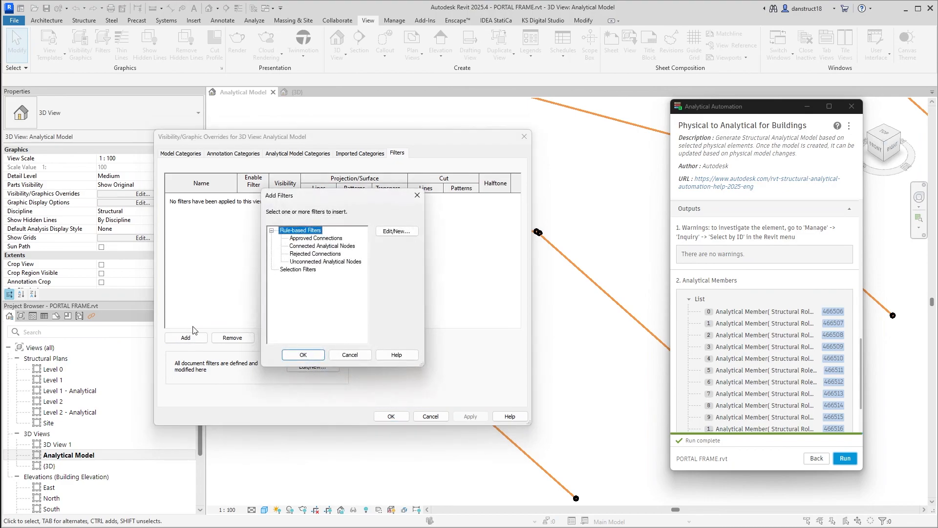
pyautogui.click(307, 246)
pyautogui.click(301, 354)
# Override the Connected Analytical Nodes filter's projection lines with a solid pattern in green and apply the change
pyautogui.click(326, 197)
pyautogui.click(457, 261)
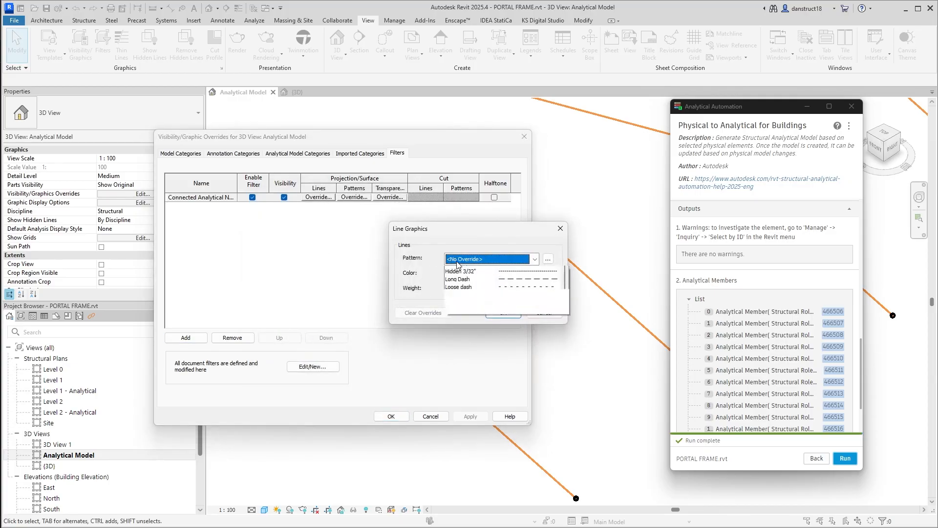
pyautogui.click(419, 265)
pyautogui.click(468, 259)
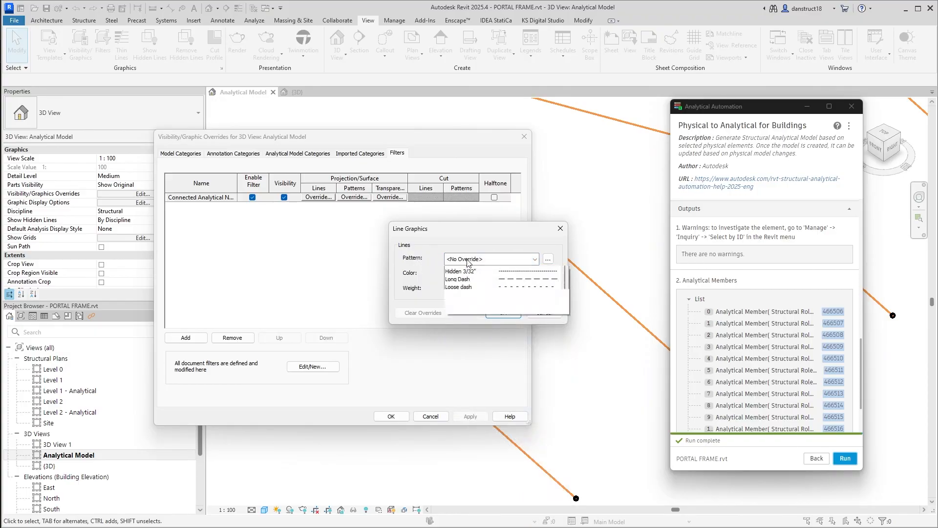
pyautogui.click(452, 277)
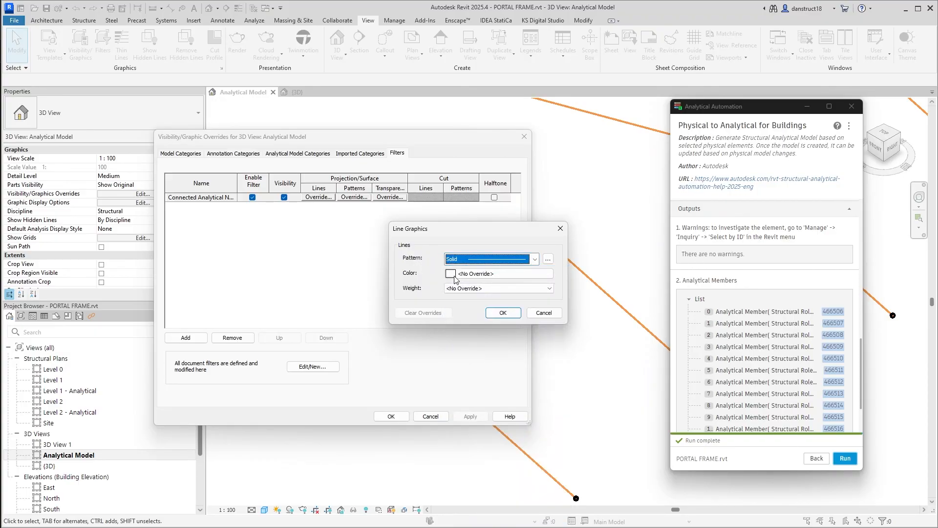
pyautogui.click(456, 275)
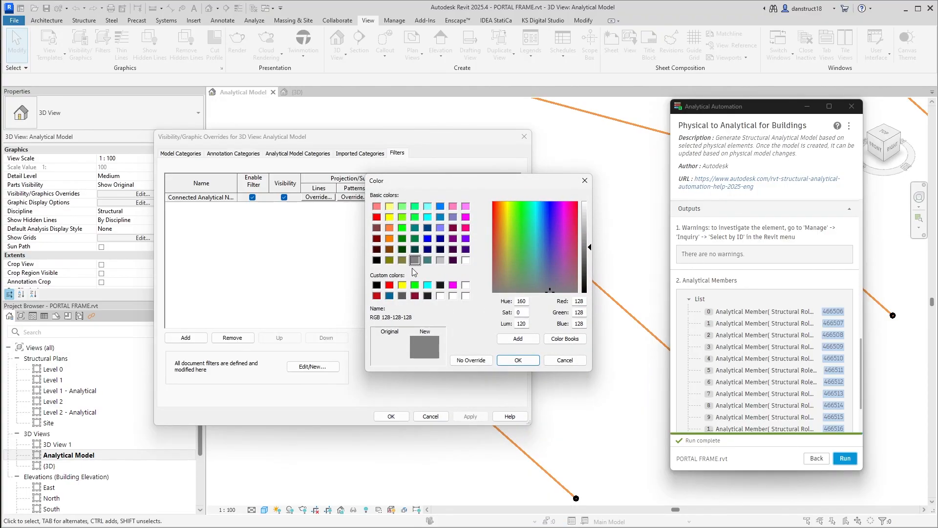
pyautogui.click(415, 285)
pyautogui.click(518, 360)
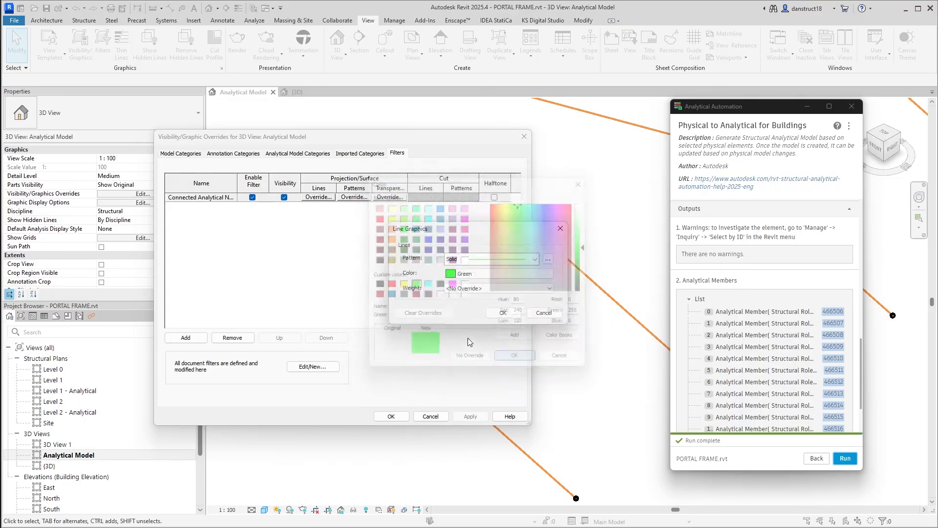
pyautogui.click(503, 314)
pyautogui.click(468, 416)
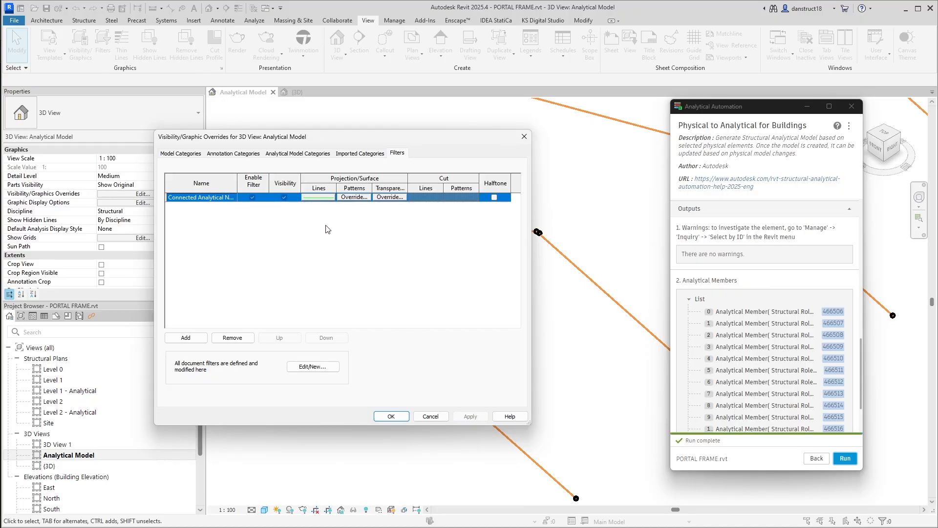
# Add the Unconnected Analytical Nodes filter to the view's filter list
pyautogui.click(186, 338)
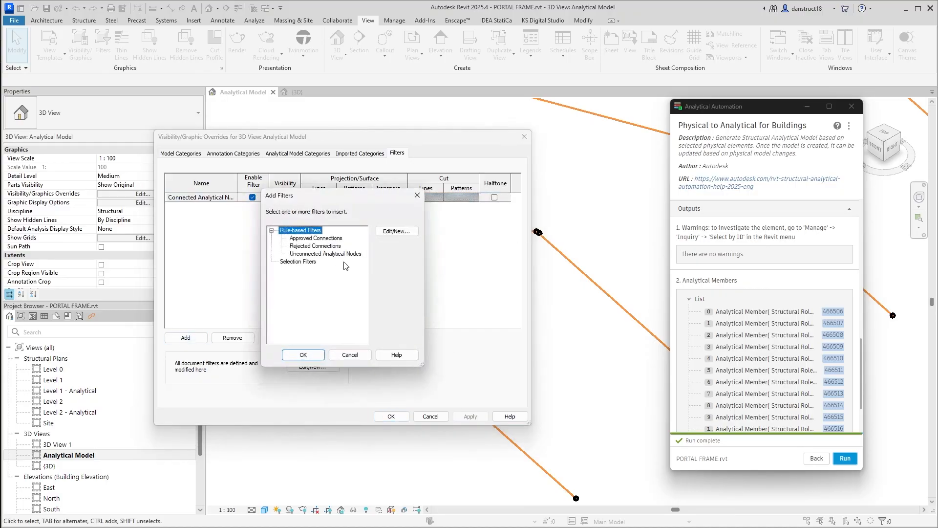
pyautogui.click(323, 254)
pyautogui.click(315, 354)
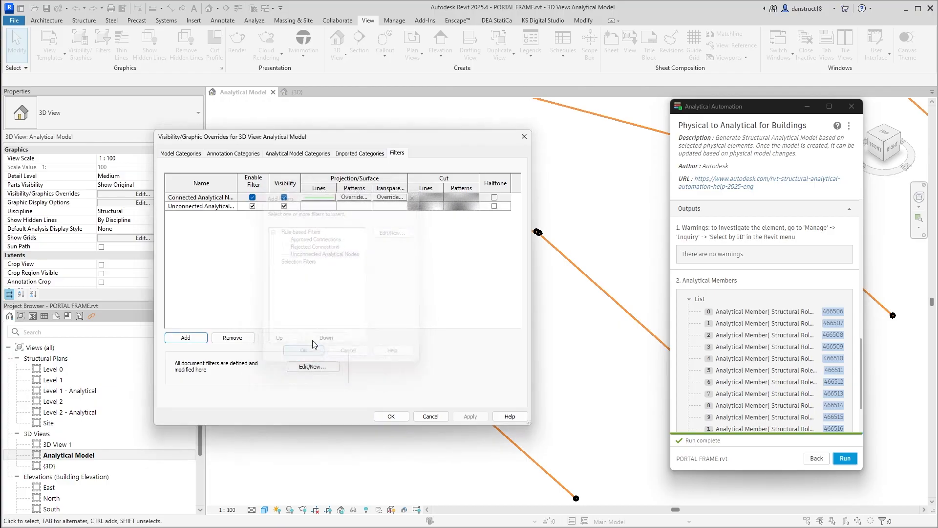
# Override the Unconnected Analytical Nodes filter's projection lines with a solid pattern in red and accept the view overrides
pyautogui.click(317, 208)
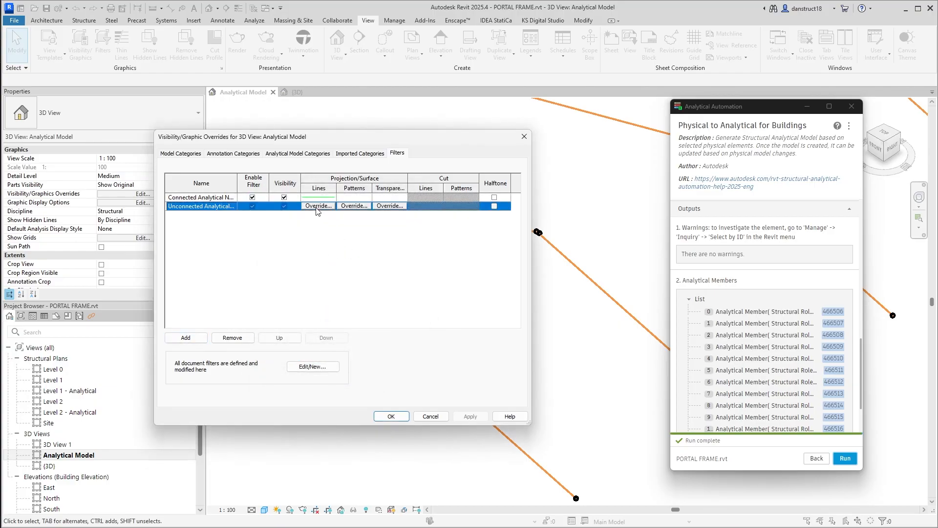
pyautogui.click(318, 206)
pyautogui.click(465, 259)
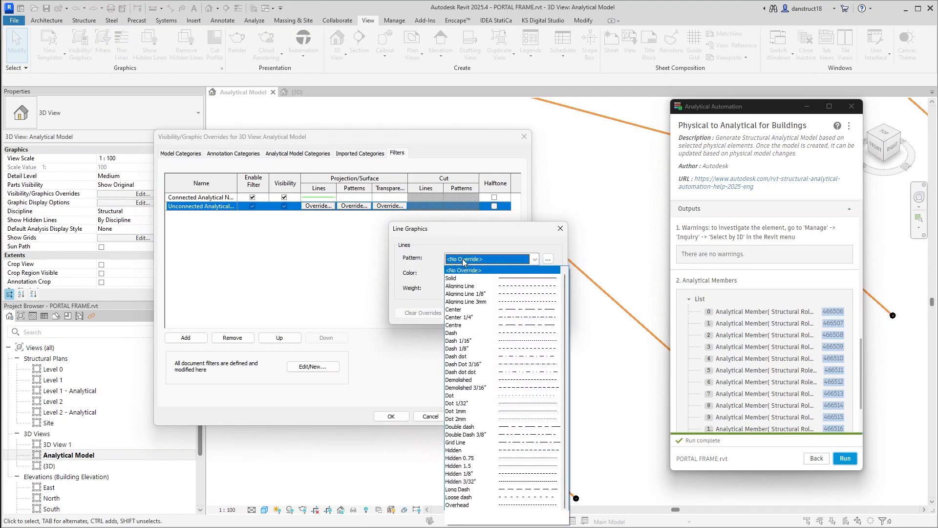
pyautogui.click(459, 278)
pyautogui.click(489, 274)
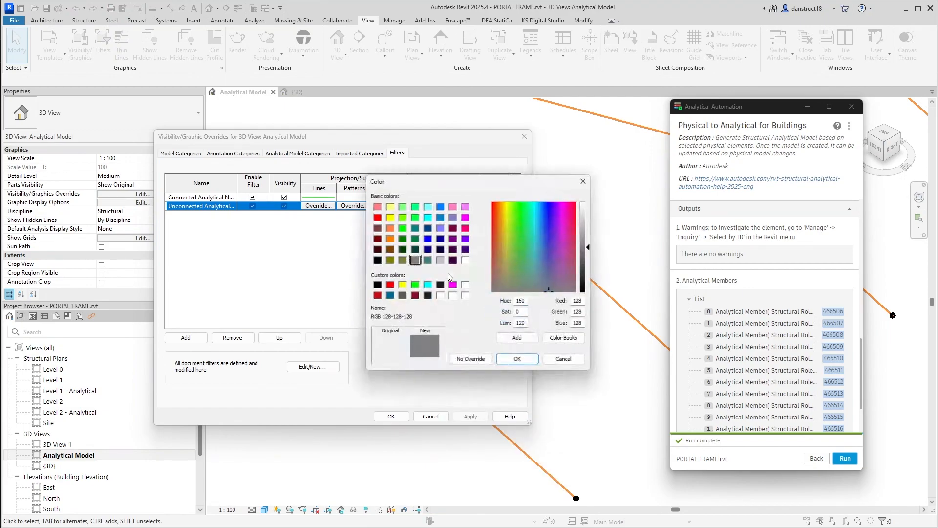
pyautogui.click(389, 285)
pyautogui.click(505, 364)
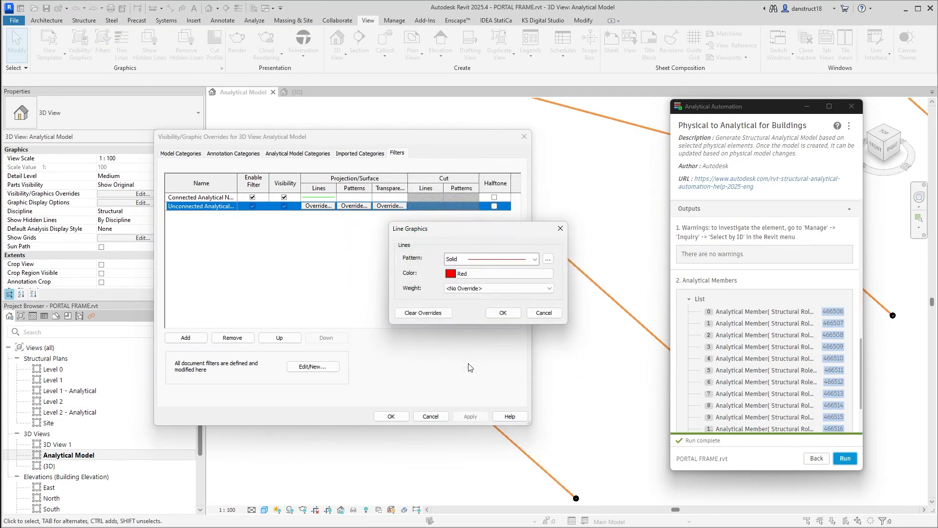
pyautogui.click(502, 314)
pyautogui.click(466, 416)
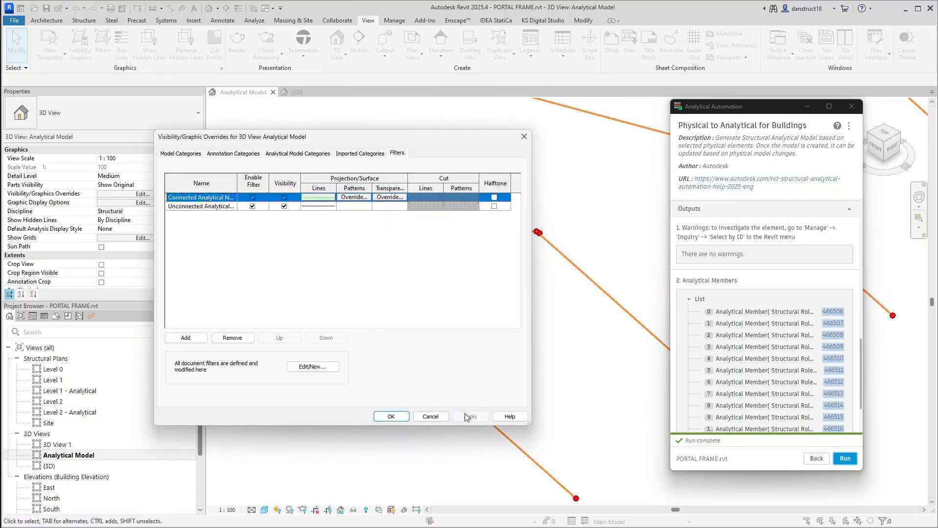
pyautogui.click(391, 416)
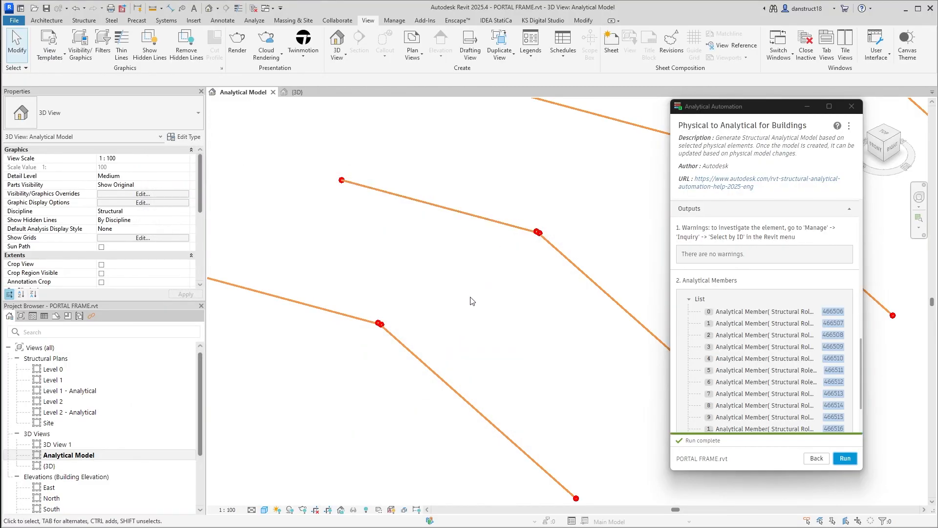
# Review the node colours across all frames, select the front frame's short analytical member to inspect it, and clear the selection
pyautogui.scroll(-5, 472, 300)
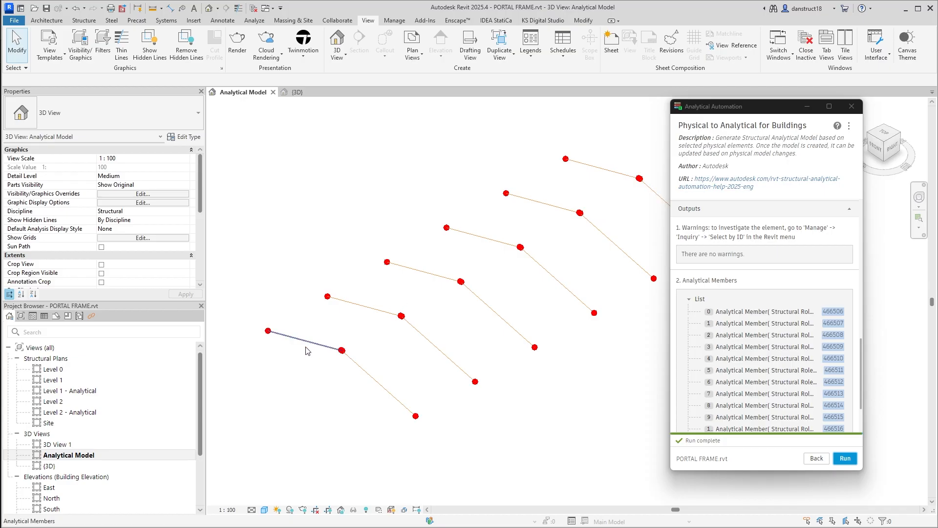
pyautogui.click(310, 351)
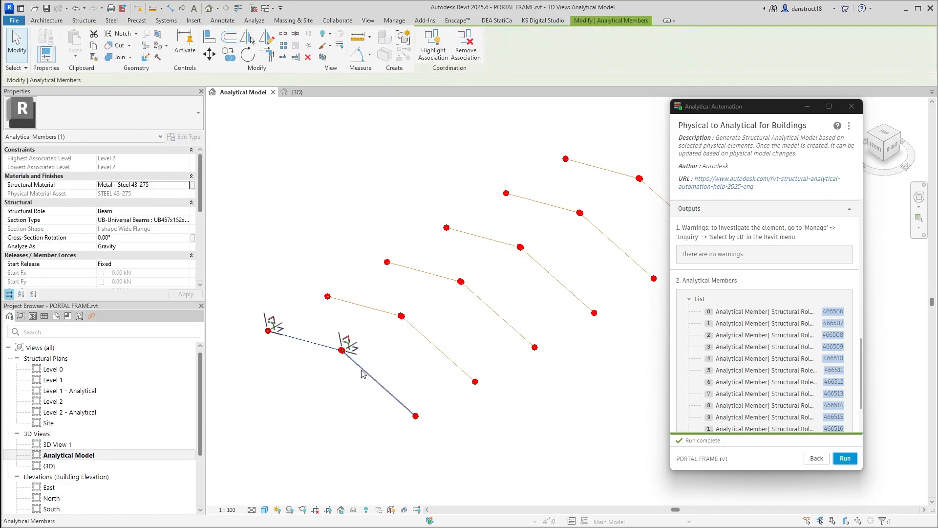
pyautogui.click(349, 234)
# Move the script window clear of the model and orient the Analytical Model view to Right, framing one frame edge-on
pyautogui.moveTo(781, 108); pyautogui.dragTo(163, 101)
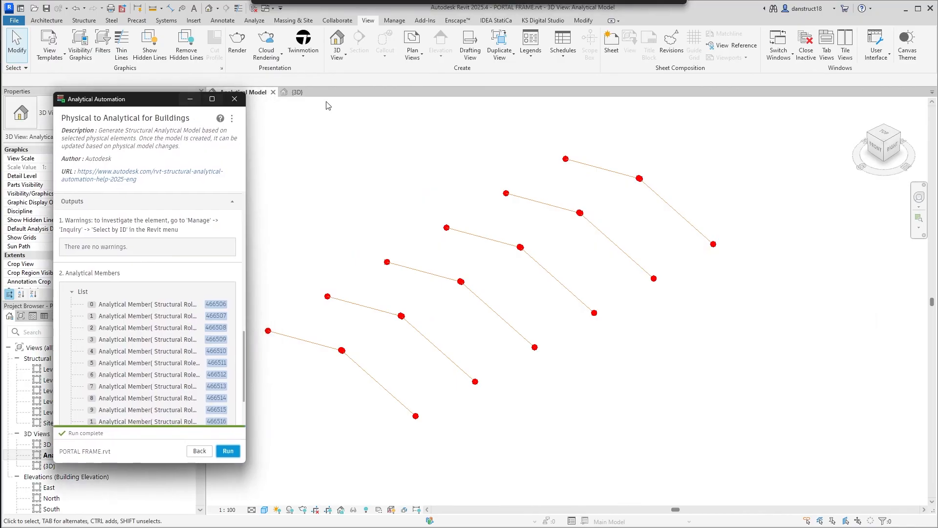
pyautogui.click(893, 152)
pyautogui.scroll(15, 350, 291)
pyautogui.moveTo(356, 303); pyautogui.dragTo(488, 261, button='middle')
pyautogui.scroll(2, 436, 265)
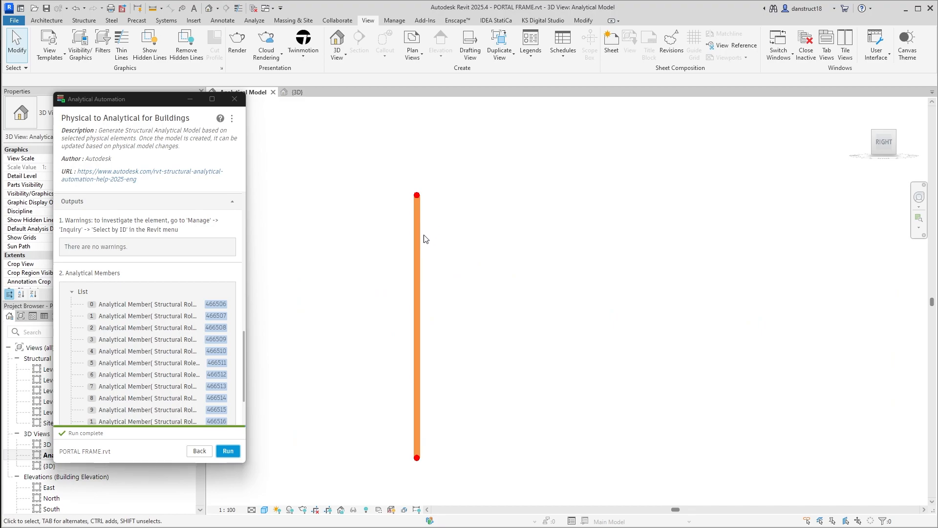
# Turn on Thin Lines and select the overlapping analytical members of the edge-on frame, keeping the script window clear of their properties
pyautogui.click(238, 9)
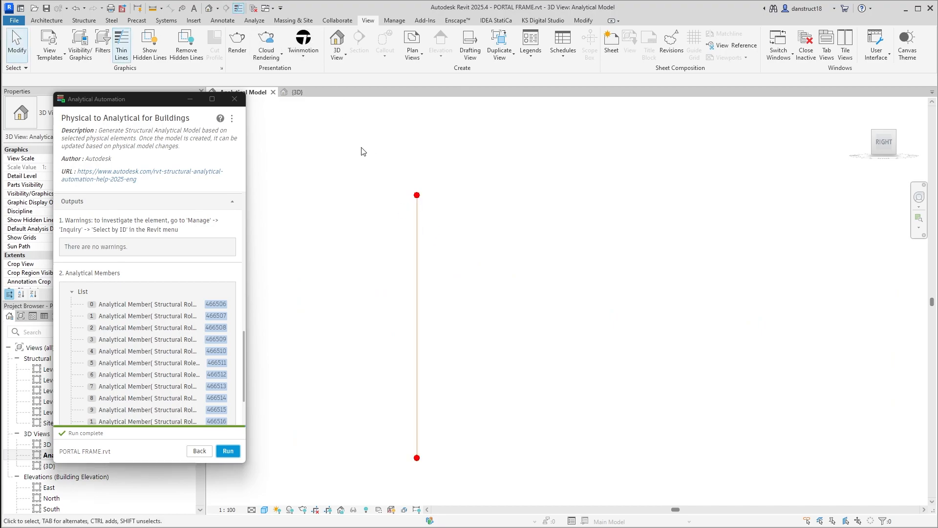
pyautogui.moveTo(499, 306); pyautogui.dragTo(360, 291)
pyautogui.moveTo(164, 104); pyautogui.dragTo(729, 146)
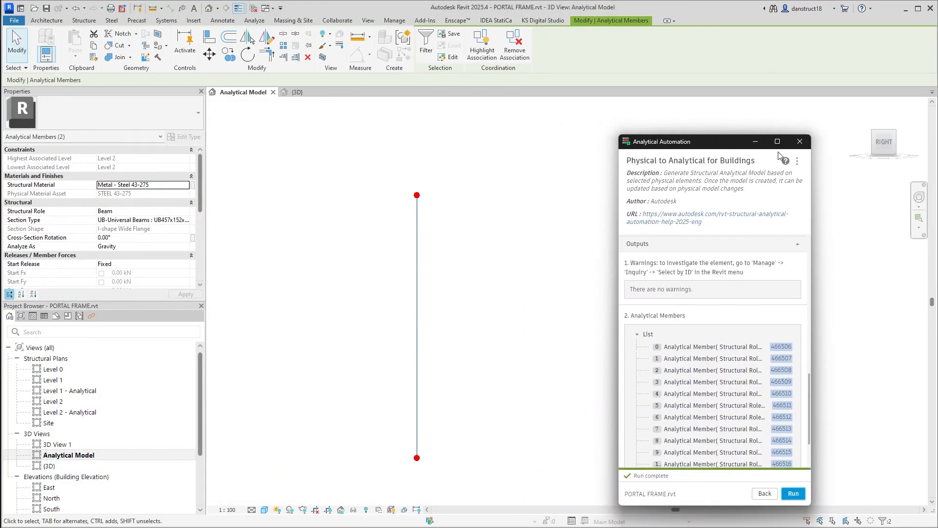
# Return the Analytical Model view to an isometric orientation, keep the script window clear of the frames, and clear the member selection
pyautogui.click(874, 134)
pyautogui.moveTo(521, 261); pyautogui.dragTo(344, 342, button='middle')
pyautogui.moveTo(690, 150); pyautogui.dragTo(788, 120)
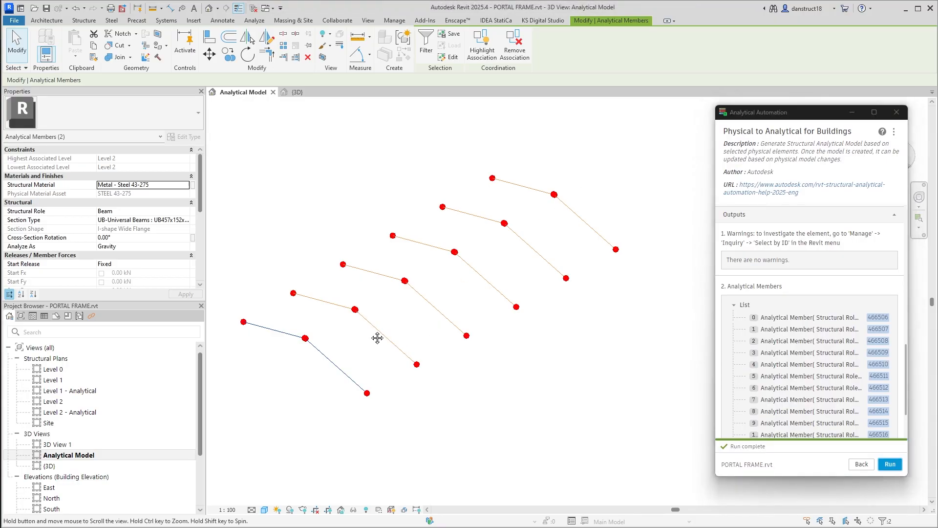
pyautogui.moveTo(378, 338); pyautogui.dragTo(442, 352, button='middle')
pyautogui.scroll(1, 437, 352)
pyautogui.click(332, 277)
pyautogui.moveTo(333, 258); pyautogui.dragTo(299, 252, button='middle')
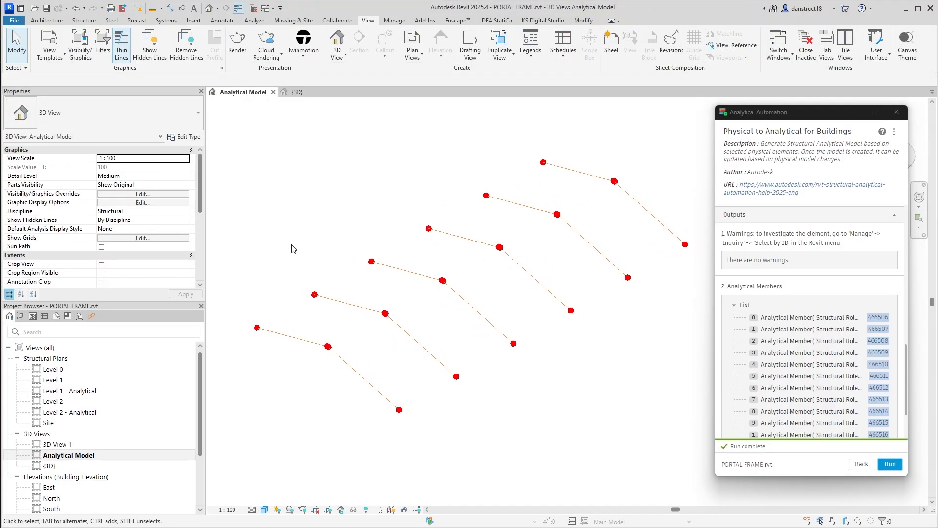
pyautogui.click(585, 20)
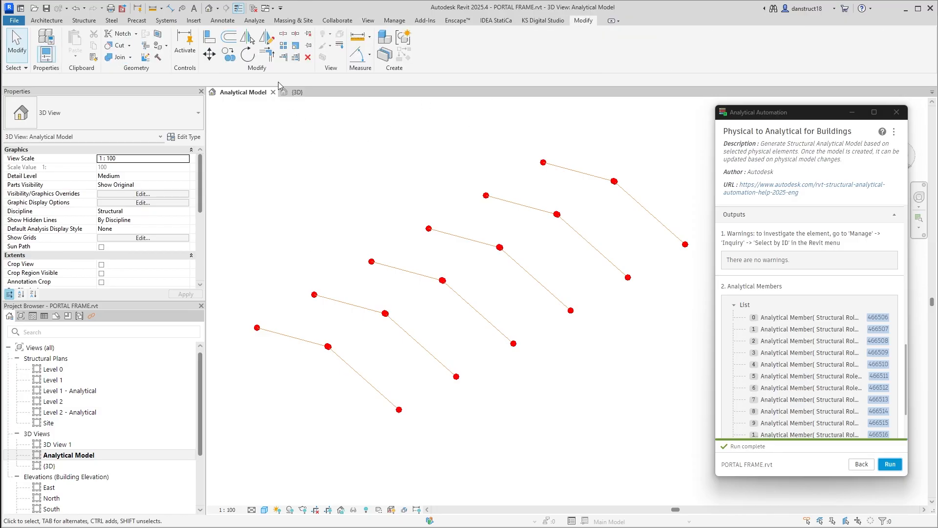
pyautogui.click(267, 53)
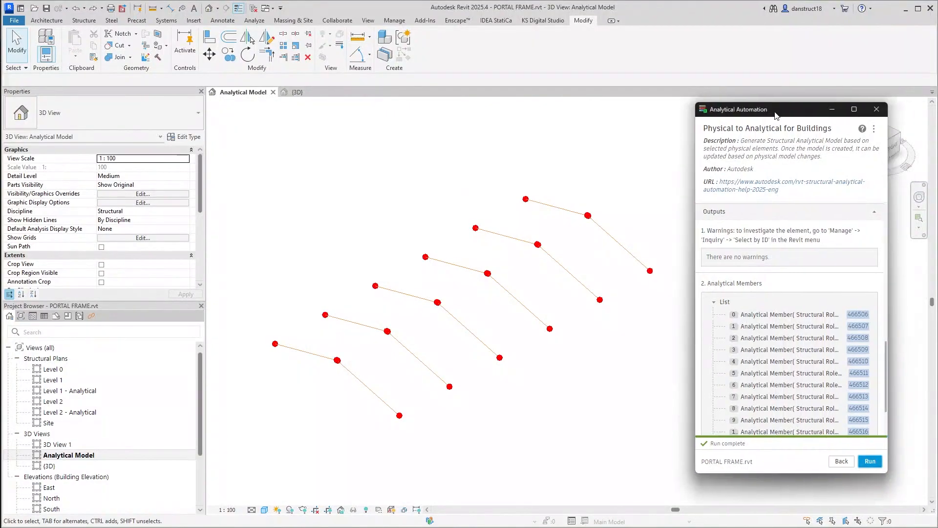
# Orient the Analytical Model view to Front and frame the crossing ridge ends, keeping the script window clear of the nodes and ViewCube
pyautogui.moveTo(789, 109); pyautogui.dragTo(122, 114)
pyautogui.click(874, 149)
pyautogui.scroll(5, 577, 288)
pyautogui.scroll(3, 591, 288)
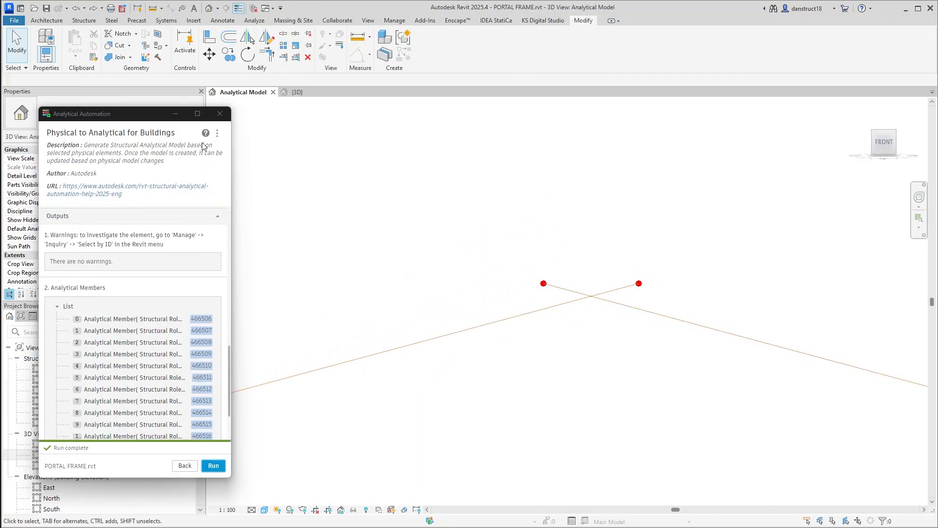
pyautogui.moveTo(121, 121); pyautogui.dragTo(276, 146)
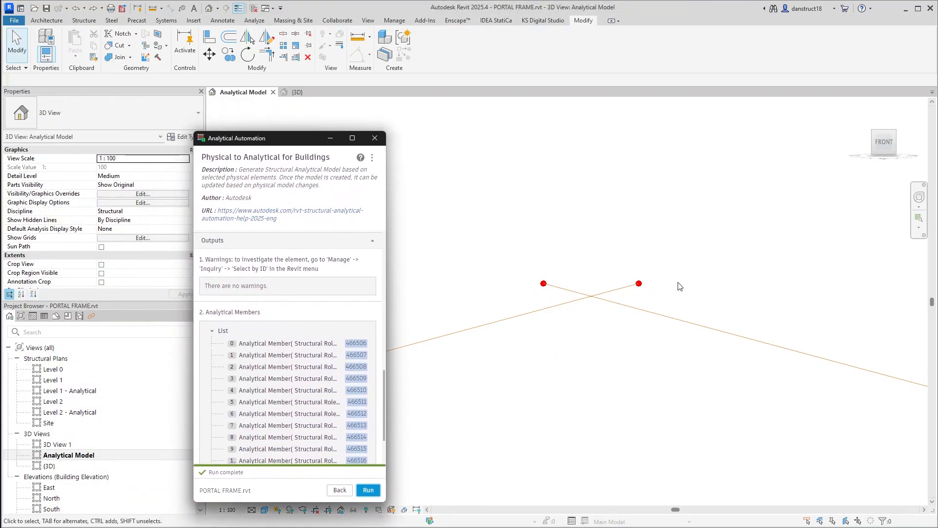
# Move the ridge end nodes of the analytical members rising from the left onto the point where the rafter lines cross
pyautogui.click(617, 253)
pyautogui.moveTo(627, 263); pyautogui.dragTo(685, 322)
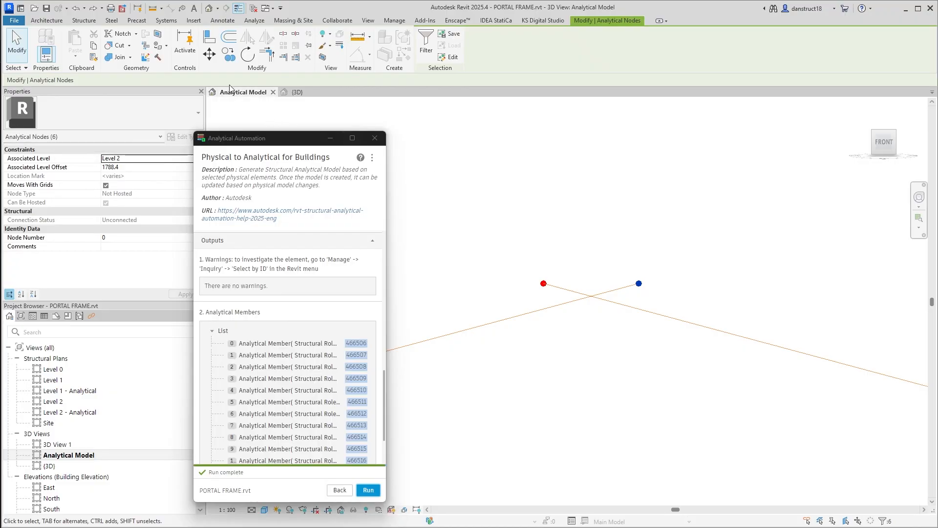
pyautogui.click(209, 54)
pyautogui.click(637, 283)
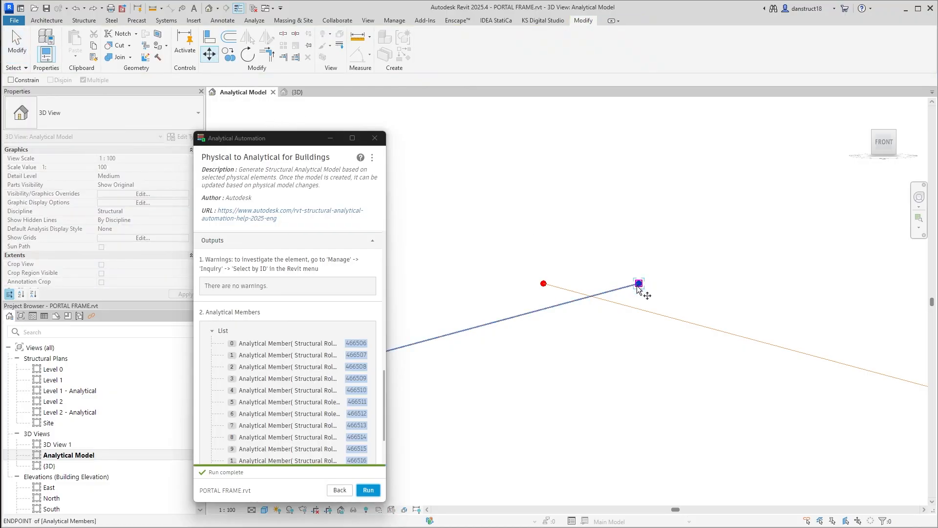
pyautogui.press('Escape')
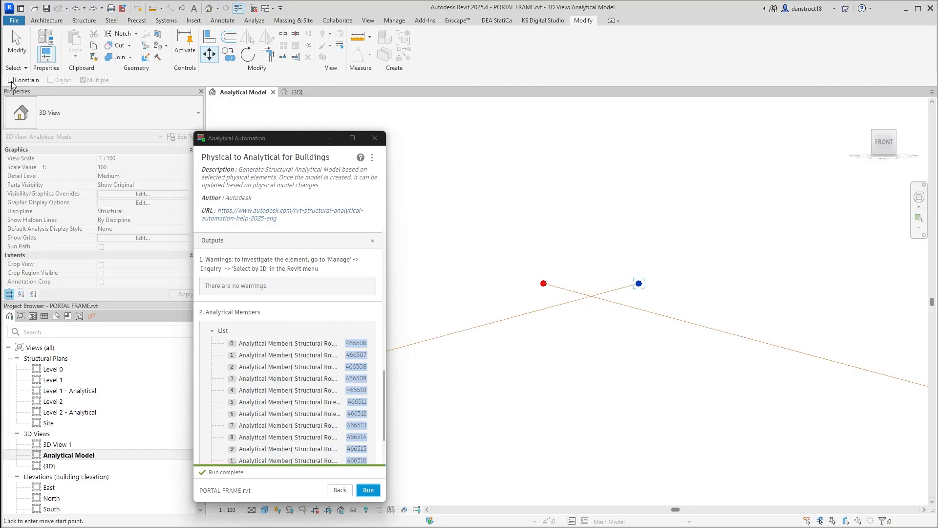
pyautogui.click(639, 284)
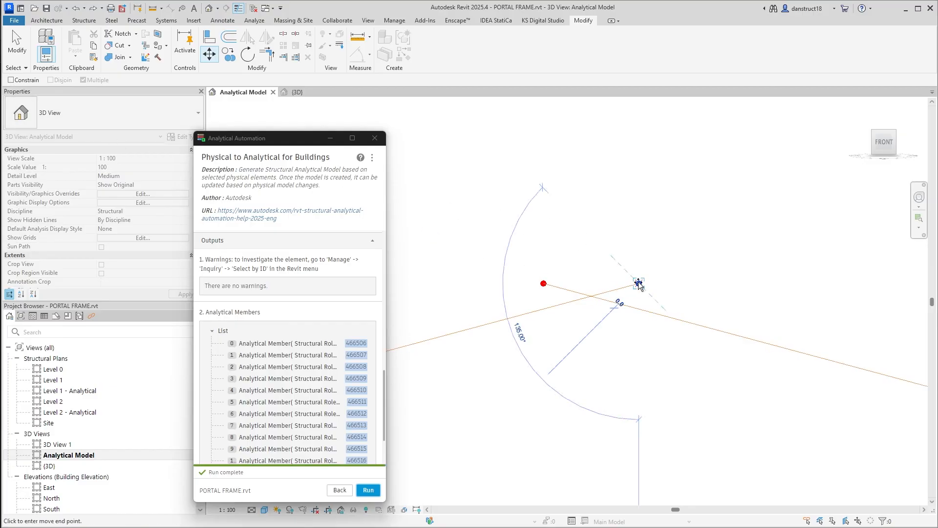
pyautogui.click(589, 297)
pyautogui.press('Escape')
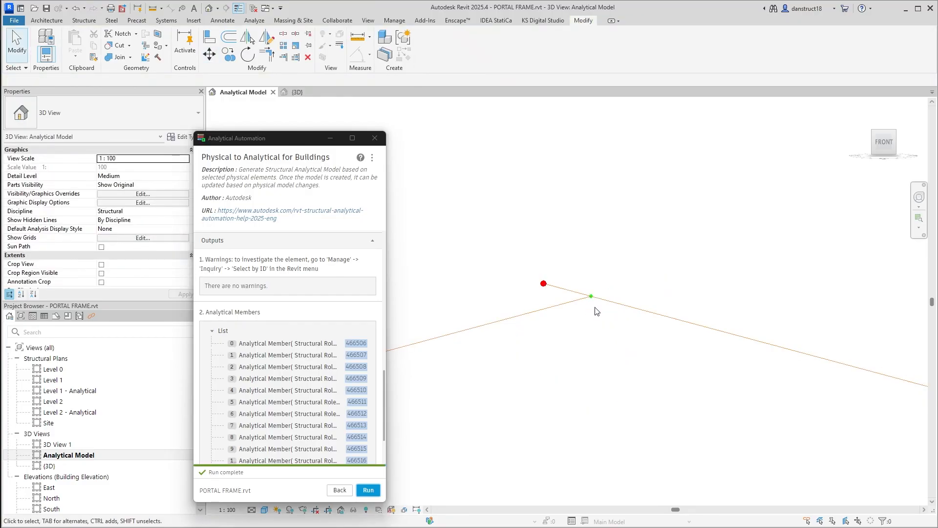
# Move the remaining unconnected ridge nodes of all frames onto the point where the rafter lines cross
pyautogui.moveTo(522, 246); pyautogui.dragTo(576, 319)
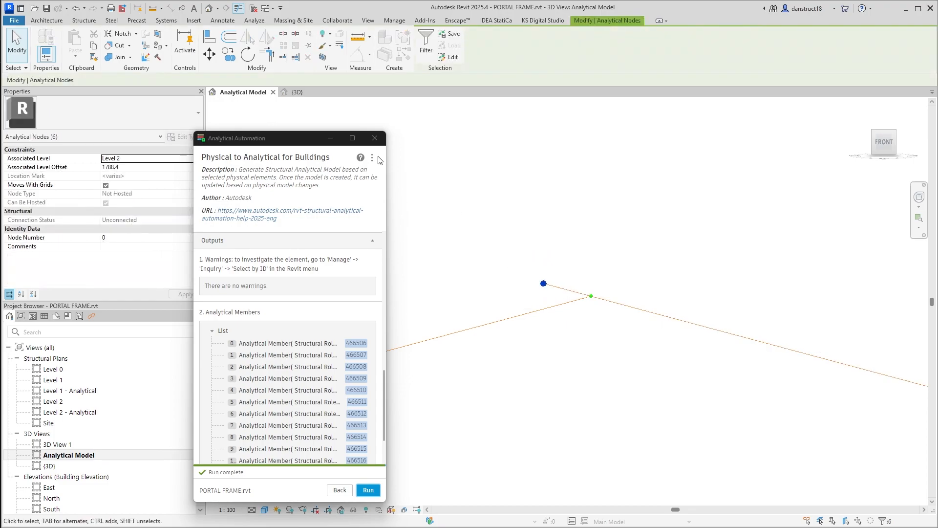
pyautogui.click(209, 53)
pyautogui.click(544, 284)
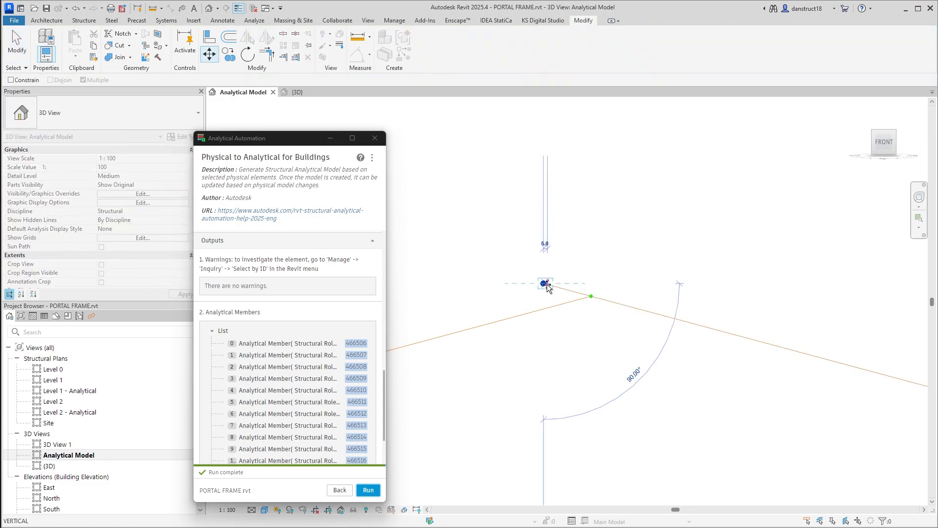
pyautogui.click(591, 295)
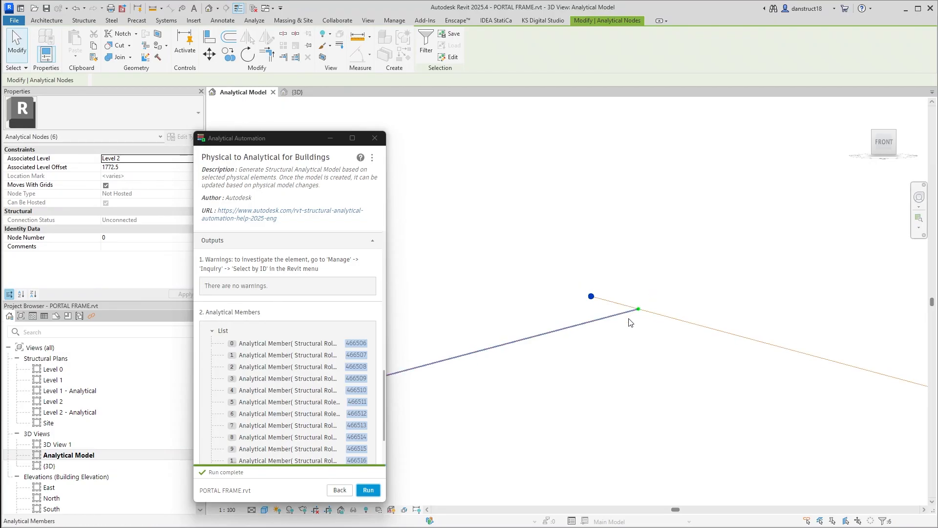
# Move the connected hosted nodes back up the rafter line onto the unconnected ridge end nodes
pyautogui.click(618, 251)
pyautogui.moveTo(616, 242); pyautogui.dragTo(656, 348)
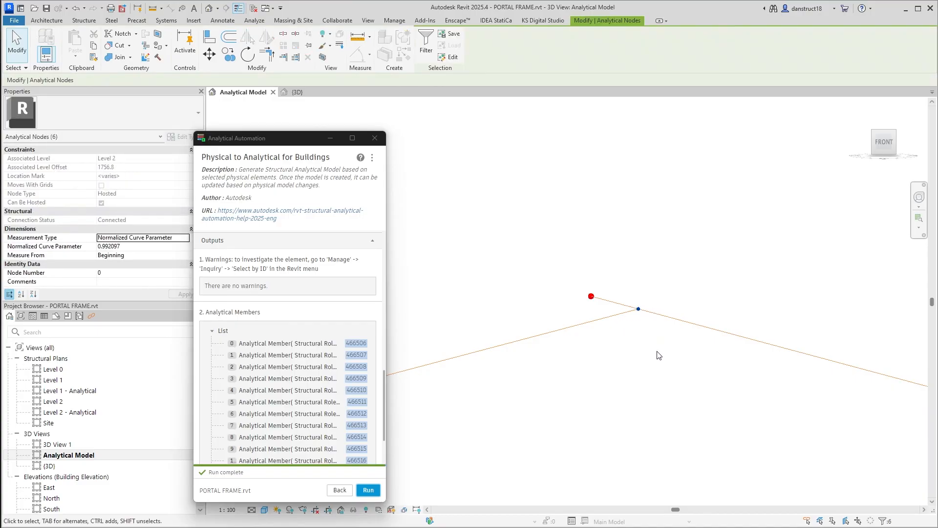
pyautogui.click(209, 54)
pyautogui.click(638, 309)
pyautogui.click(590, 296)
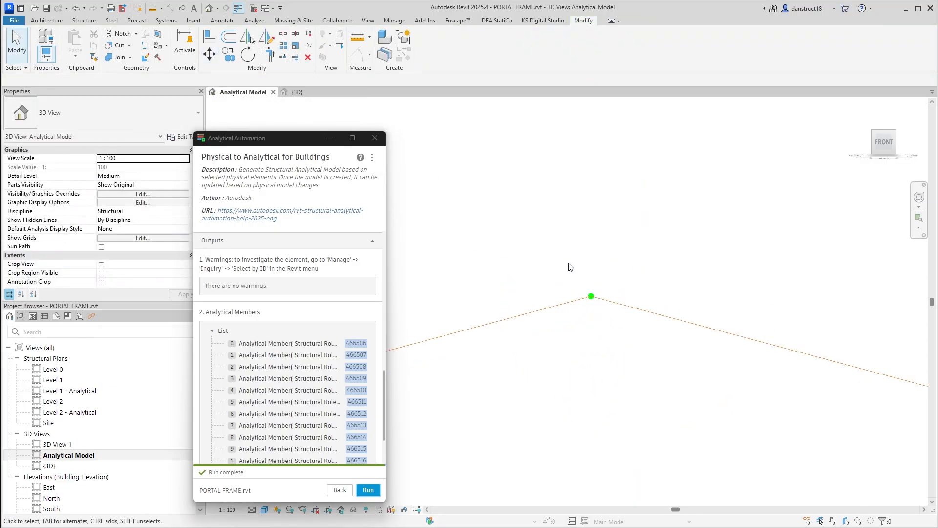
# Check the connection status of the merged ridge nodes and review all frames in an isometric view with the selection cleared
pyautogui.moveTo(561, 235); pyautogui.dragTo(630, 370)
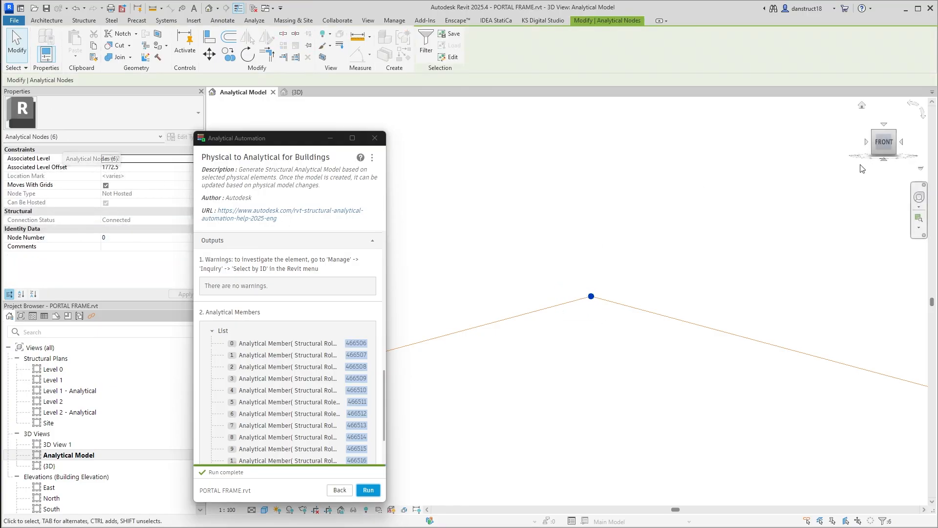
pyautogui.click(894, 133)
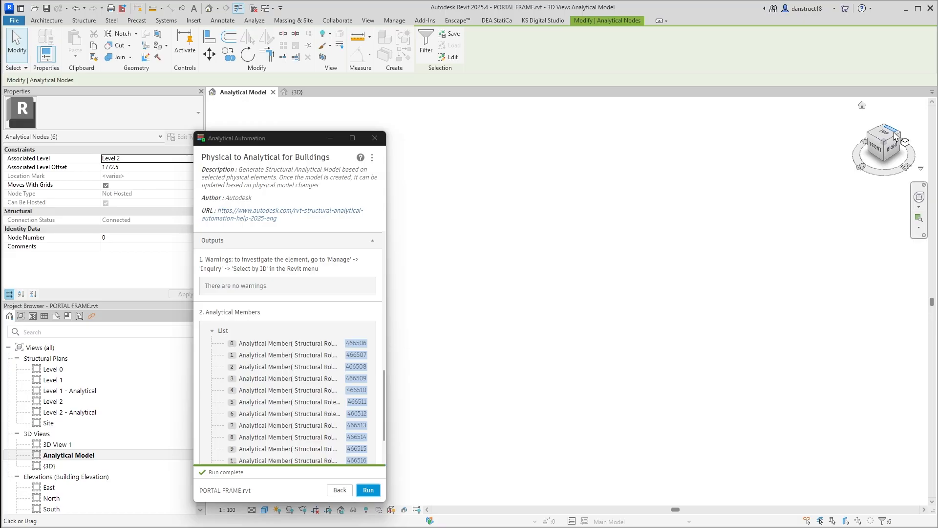
pyautogui.moveTo(644, 337); pyautogui.dragTo(753, 312, button='middle')
pyautogui.click(586, 286)
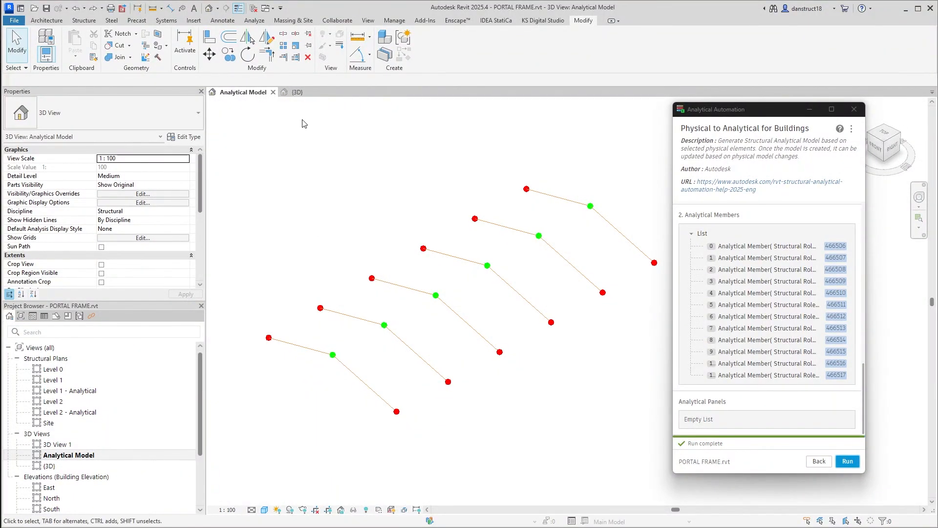
# Switch to the {3D} view, show the analytical model, and orient it to Front to inspect a rafter's eave end
pyautogui.click(296, 92)
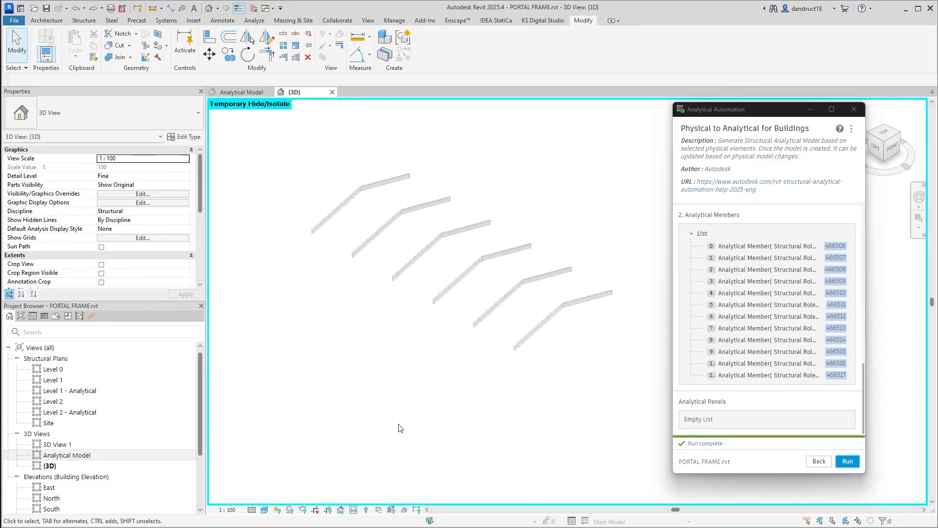
pyautogui.click(393, 511)
pyautogui.click(890, 154)
pyautogui.scroll(5, 428, 322)
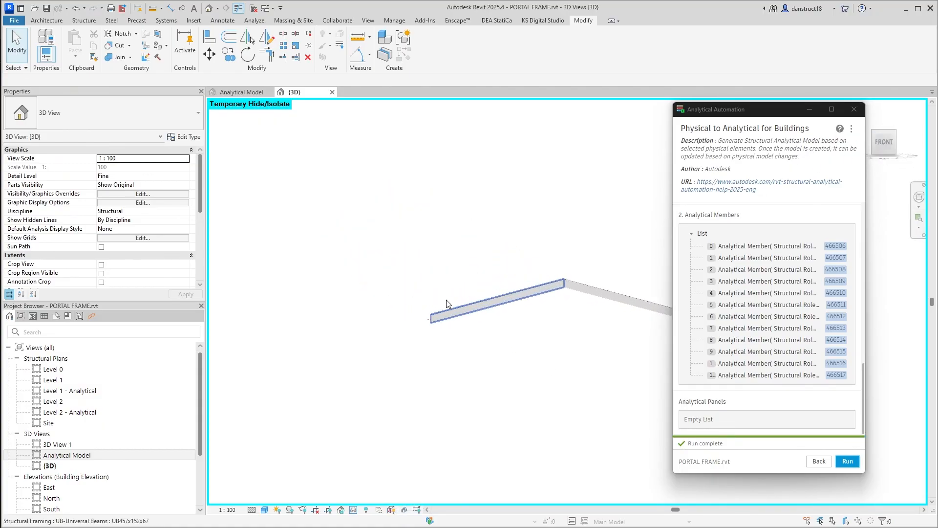
pyautogui.click(426, 373)
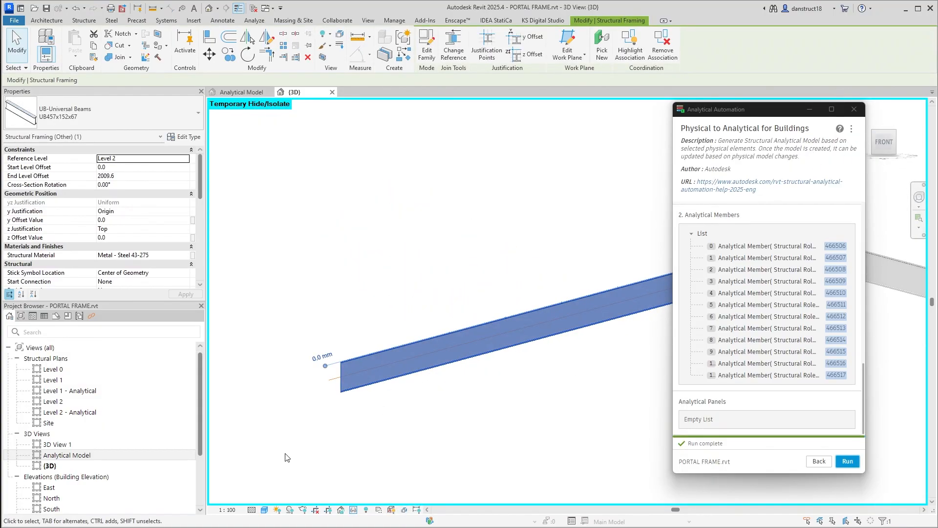
pyautogui.press('Escape')
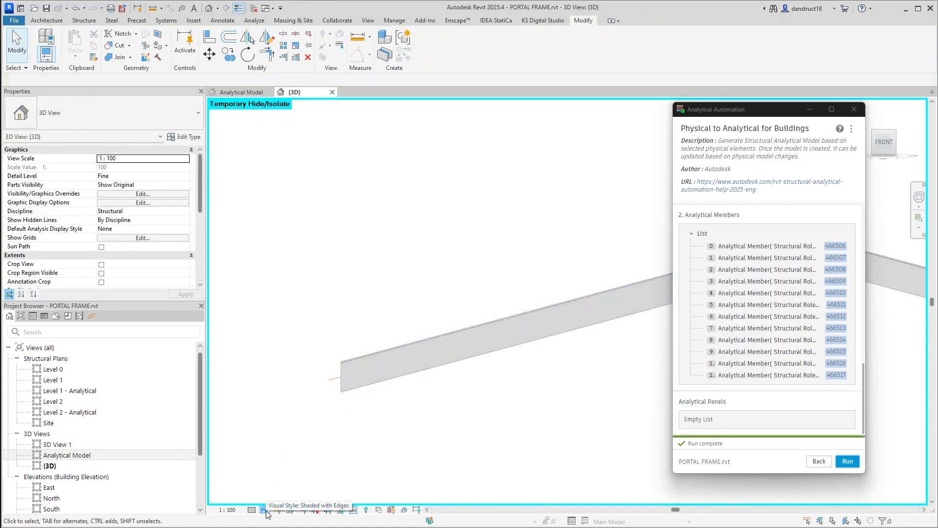
# Compare the rafter with its analytical line in the Wireframe visual style and restore the Shaded style
pyautogui.click(265, 510)
pyautogui.click(279, 451)
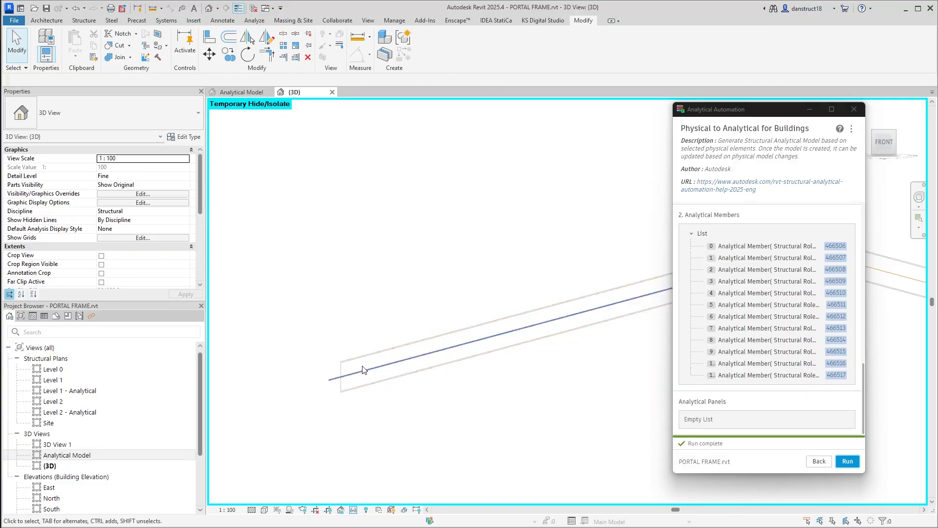
pyautogui.click(265, 510)
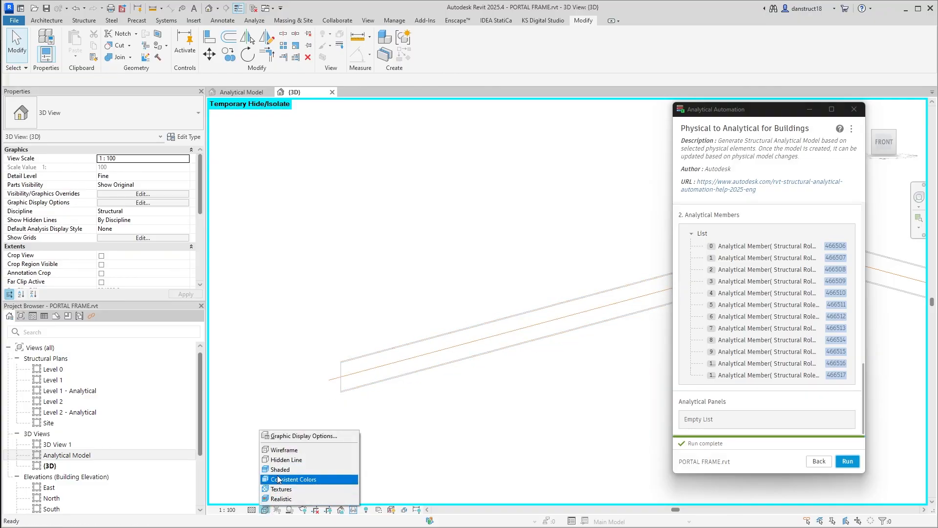
pyautogui.click(281, 469)
pyautogui.scroll(-4, 318, 430)
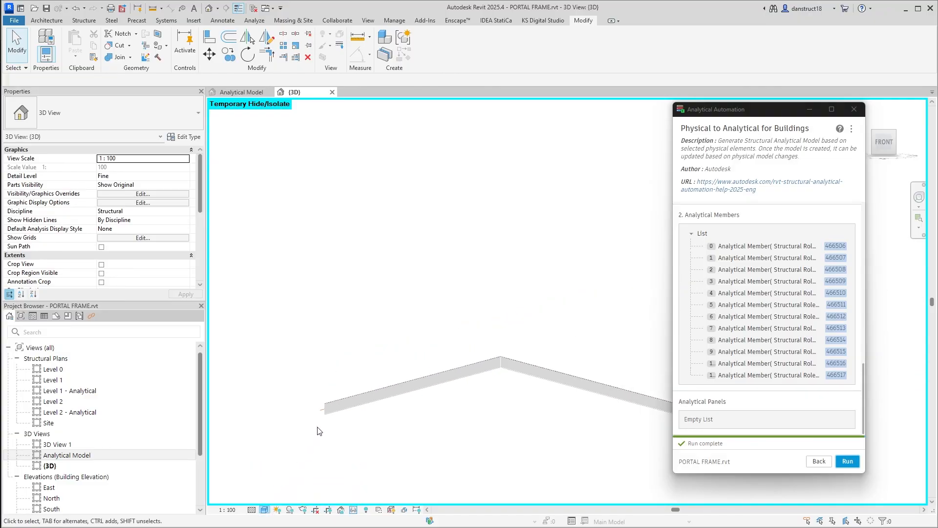
# Reset the temporary hide/isolate in the {3D} view to bring back the complete portal frame
pyautogui.moveTo(318, 430); pyautogui.dragTo(377, 304, button='middle')
pyautogui.click(354, 510)
pyautogui.click(369, 499)
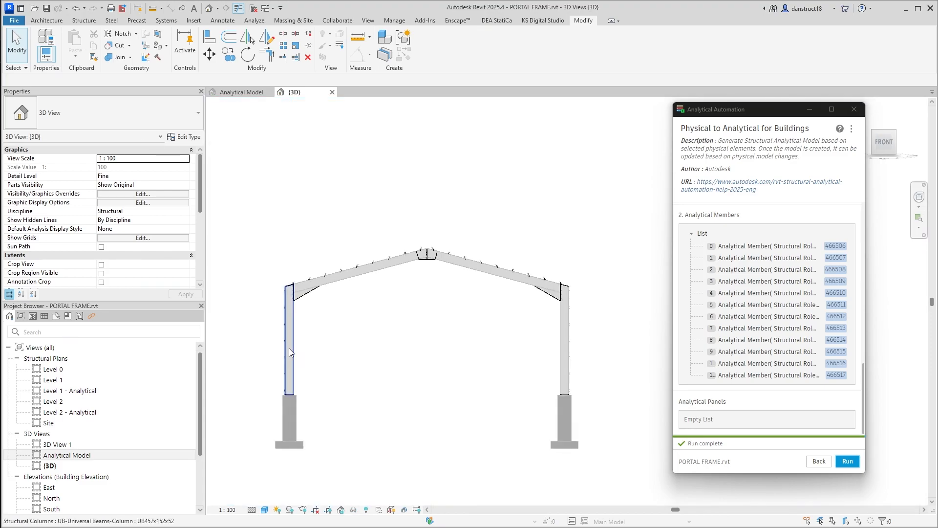
# Select all instances of the UB457x152x52 column, temporarily isolate them in the {3D} view, and clear the selection
pyautogui.click(289, 348)
pyautogui.rightClick(294, 350)
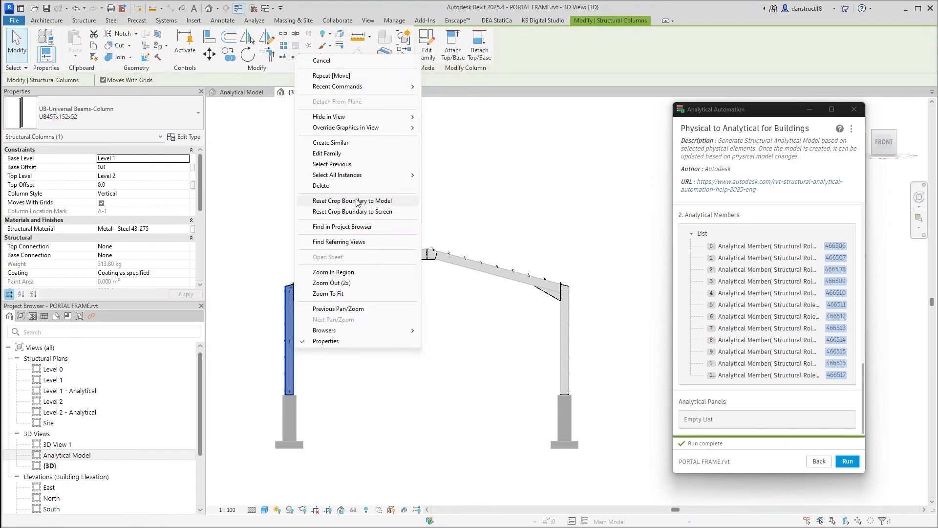
pyautogui.moveTo(391, 175)
pyautogui.click(453, 177)
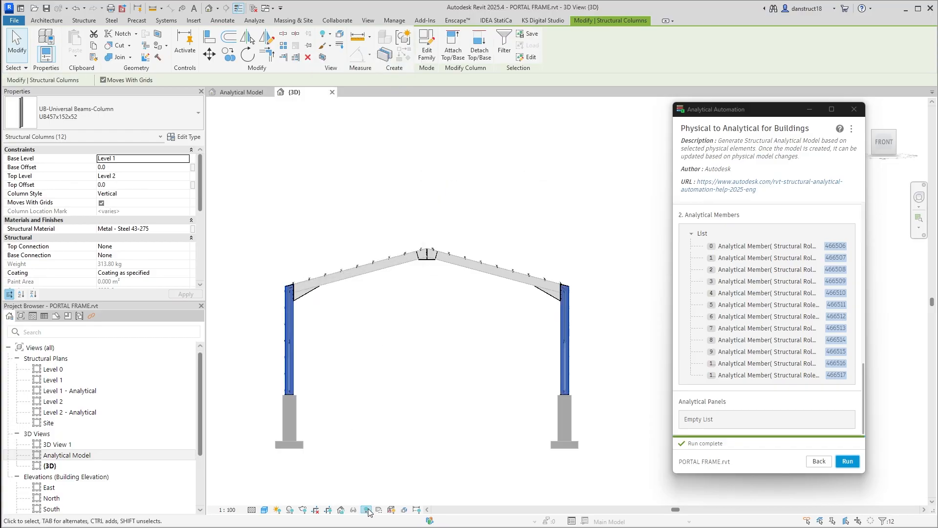
pyautogui.click(353, 510)
pyautogui.click(376, 478)
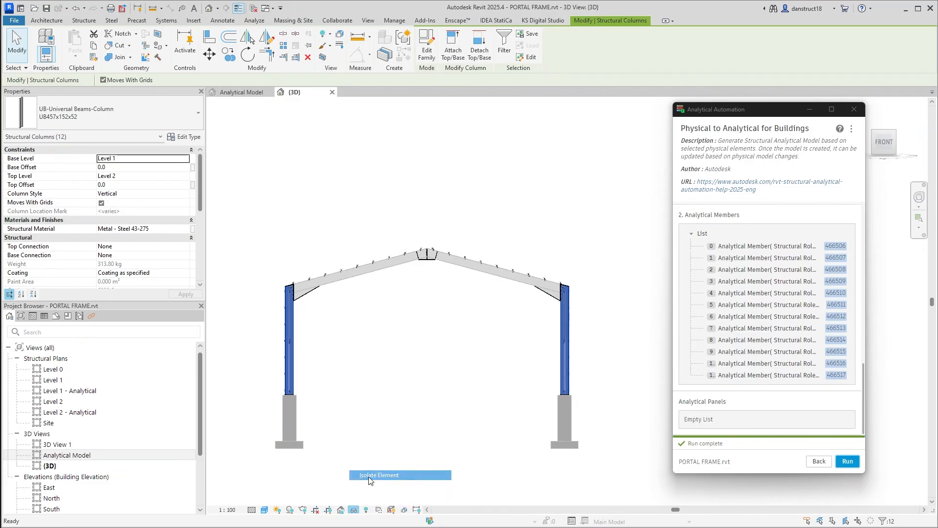
pyautogui.press('Escape')
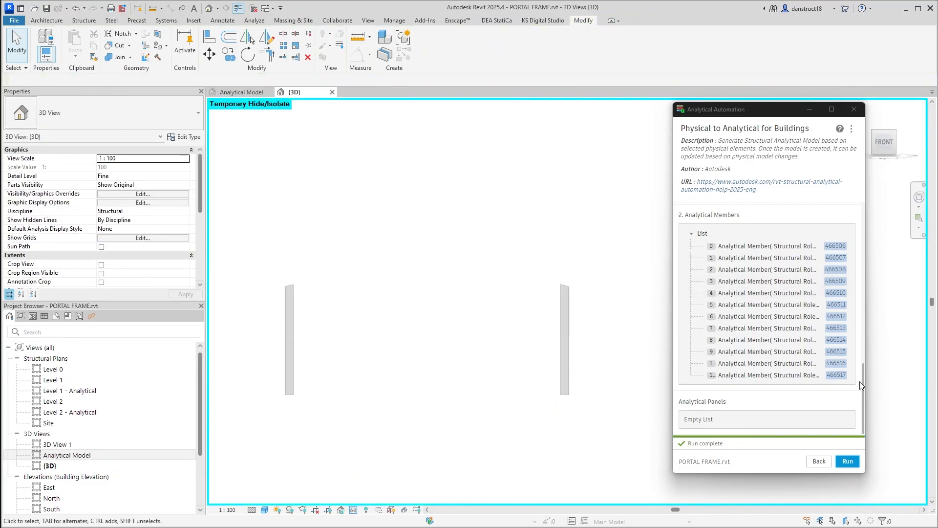
# Choose all the isolated columns as the physical elements in Physical to Analytical for Buildings and run the script
pyautogui.click(733, 117)
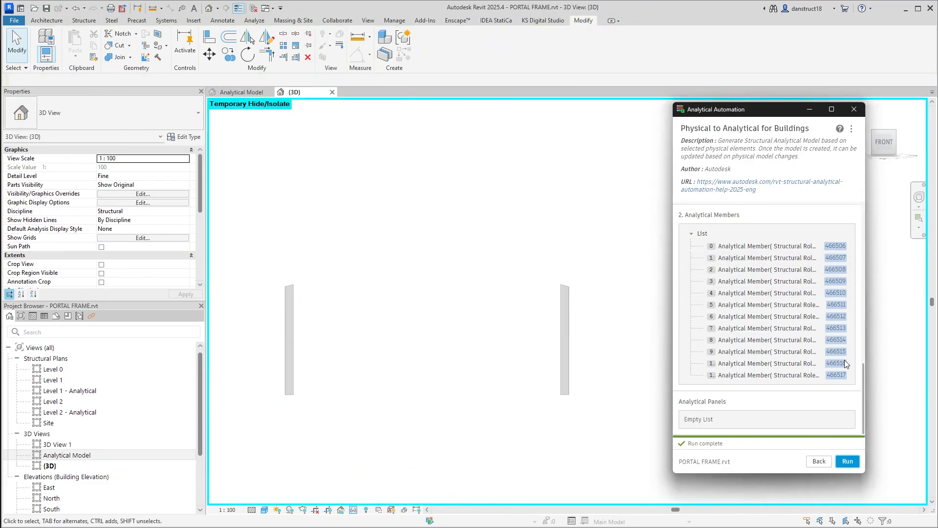
pyautogui.moveTo(864, 388); pyautogui.dragTo(865, 225)
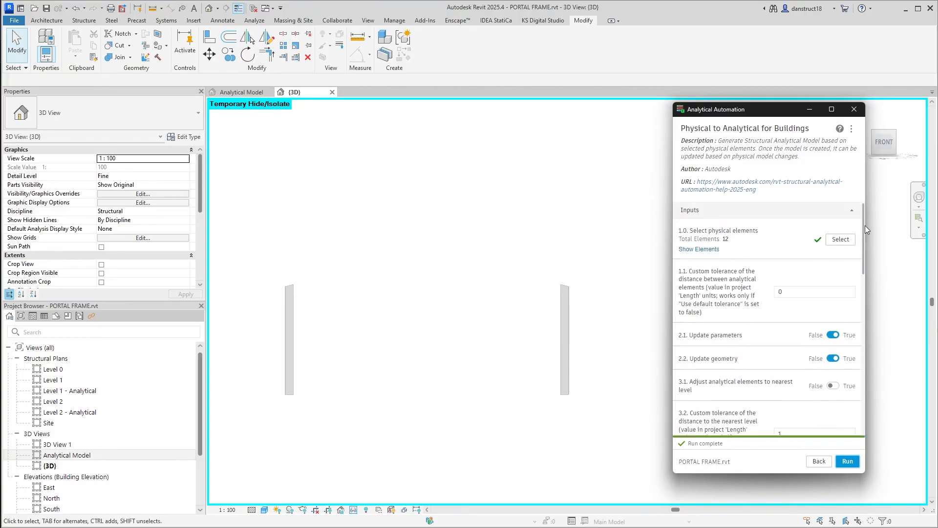
pyautogui.click(837, 243)
pyautogui.moveTo(237, 226); pyautogui.dragTo(606, 451)
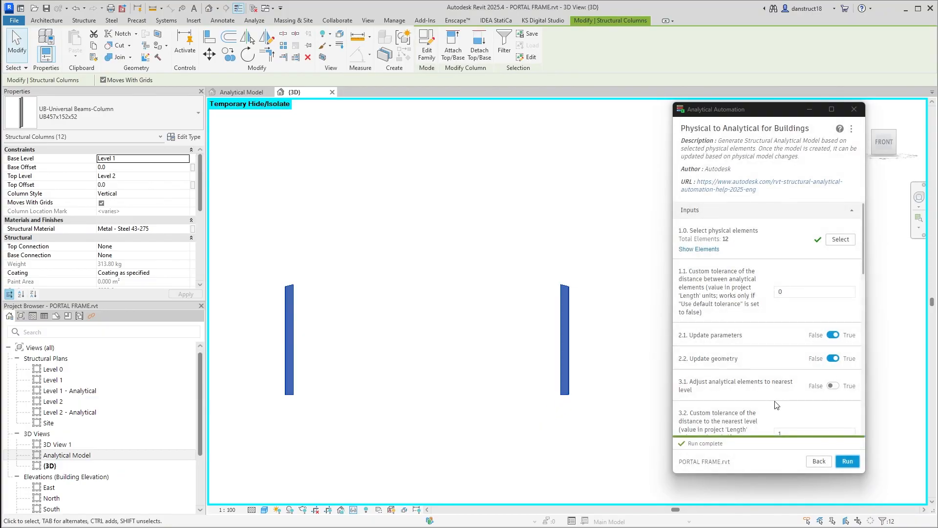
pyautogui.click(849, 462)
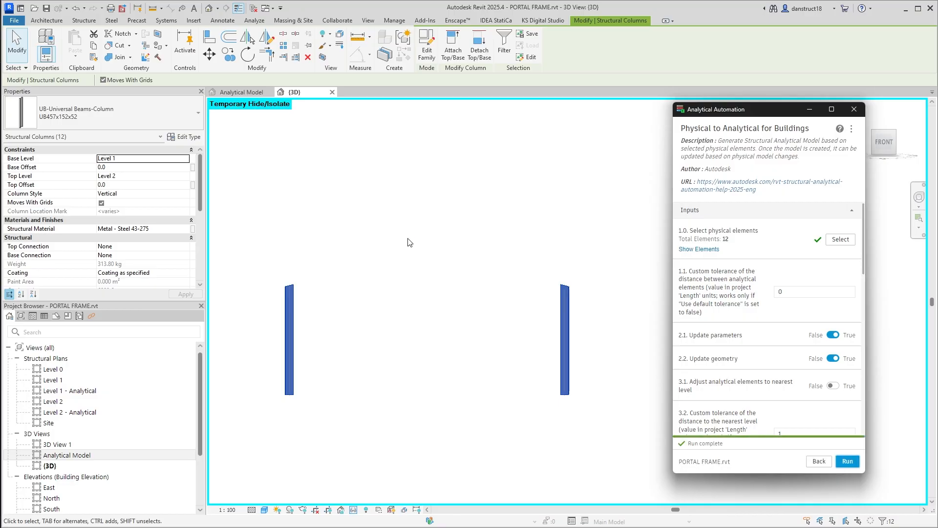
# Review the script's outputs and inspect the generated columns and their end nodes in the Analytical Model view
pyautogui.scroll(-10, 839, 281)
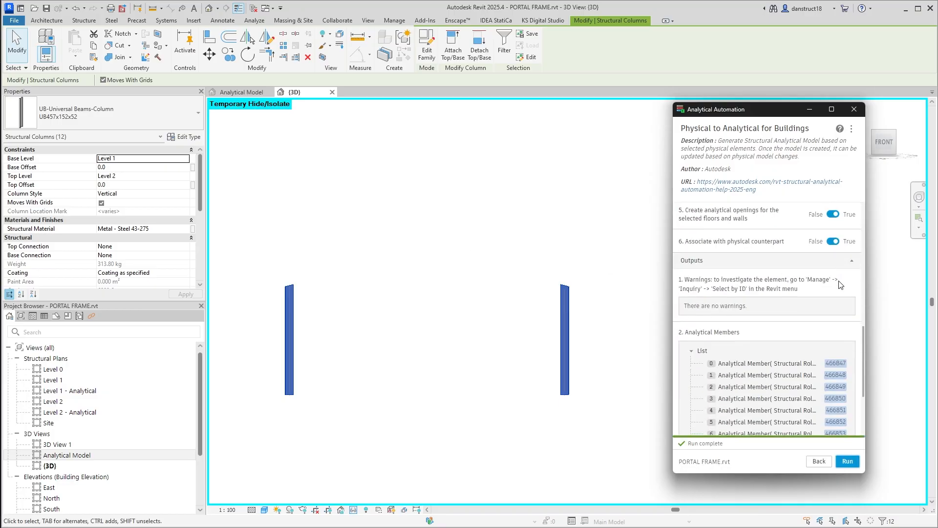
pyautogui.click(238, 94)
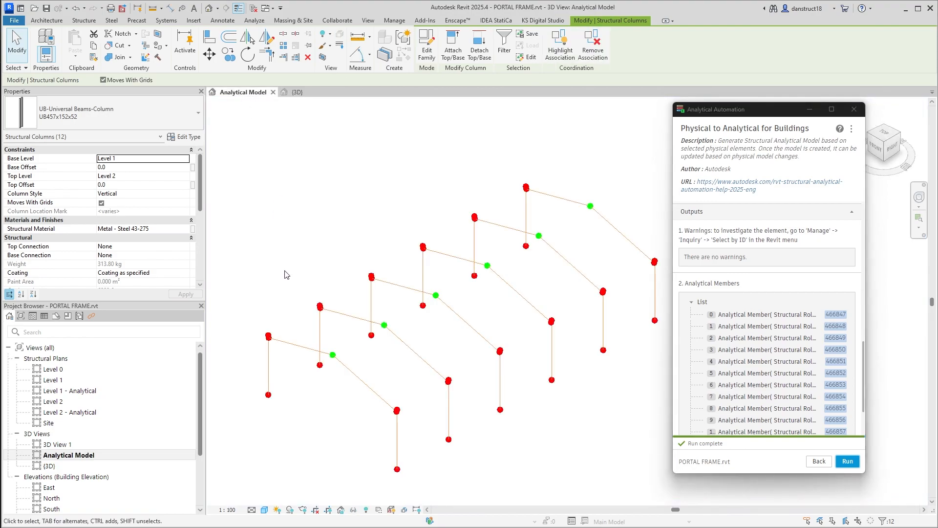
pyautogui.scroll(2, 259, 358)
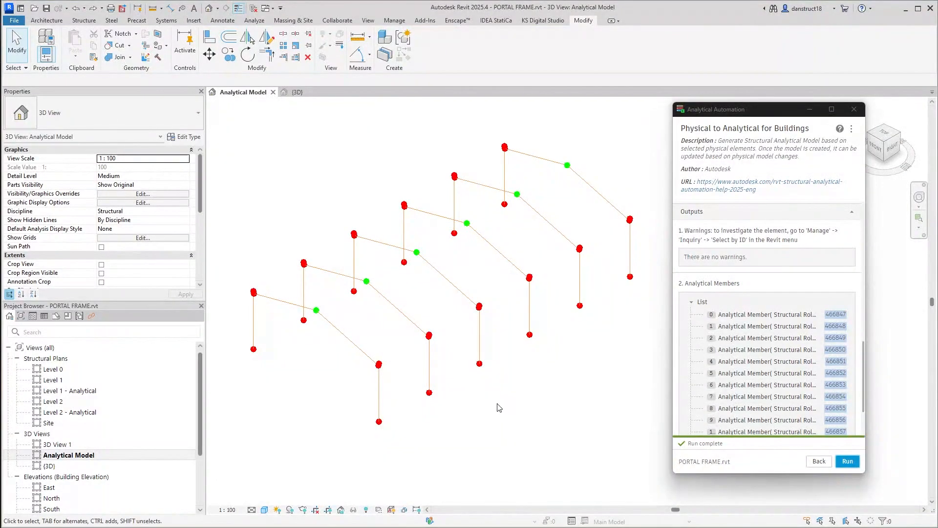
pyautogui.scroll(2, 258, 302)
pyautogui.click(280, 295)
pyautogui.click(256, 309)
pyautogui.click(253, 308)
pyautogui.click(295, 326)
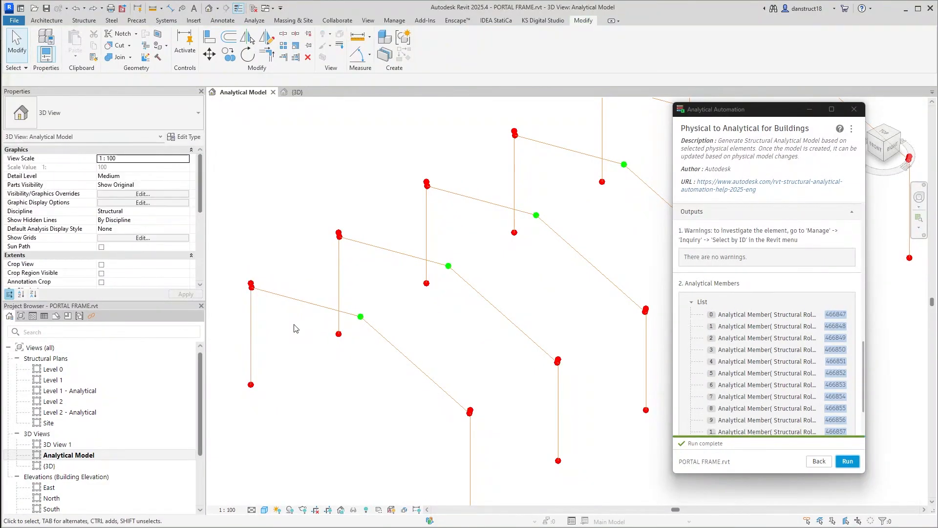
# In front view, extend the first rafter's analytical member along its own axis so its eaves node meets the column line
pyautogui.click(879, 149)
pyautogui.moveTo(430, 287); pyautogui.dragTo(422, 323, button='middle')
pyautogui.scroll(6, 440, 305)
pyautogui.moveTo(498, 283); pyautogui.dragTo(358, 313, button='middle')
pyautogui.scroll(2, 439, 258)
pyautogui.scroll(2, 438, 260)
pyautogui.click(405, 261)
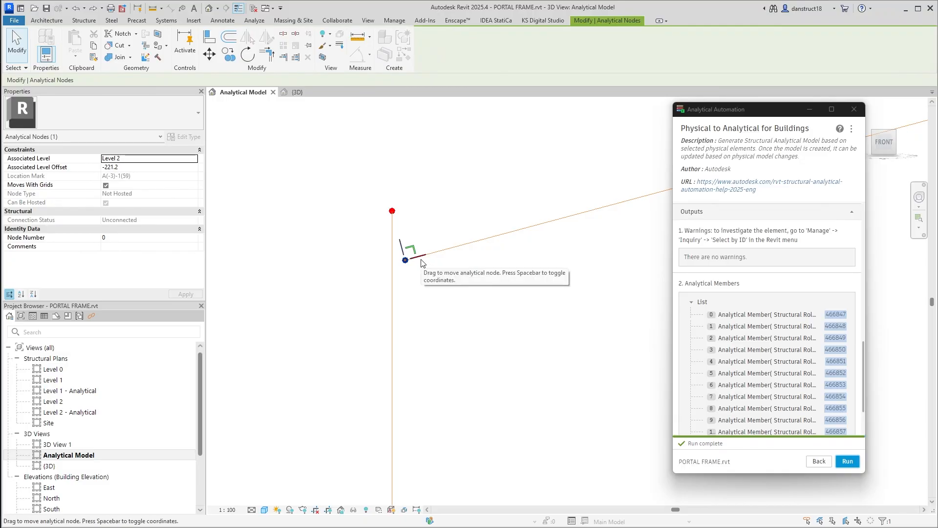
pyautogui.scroll(1, 423, 261)
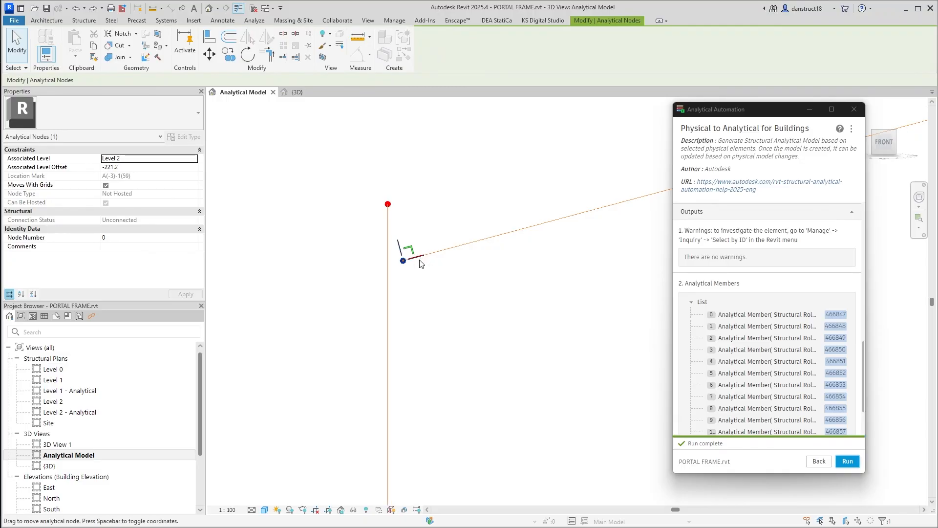
pyautogui.moveTo(425, 260); pyautogui.dragTo(410, 264)
pyautogui.click(340, 245)
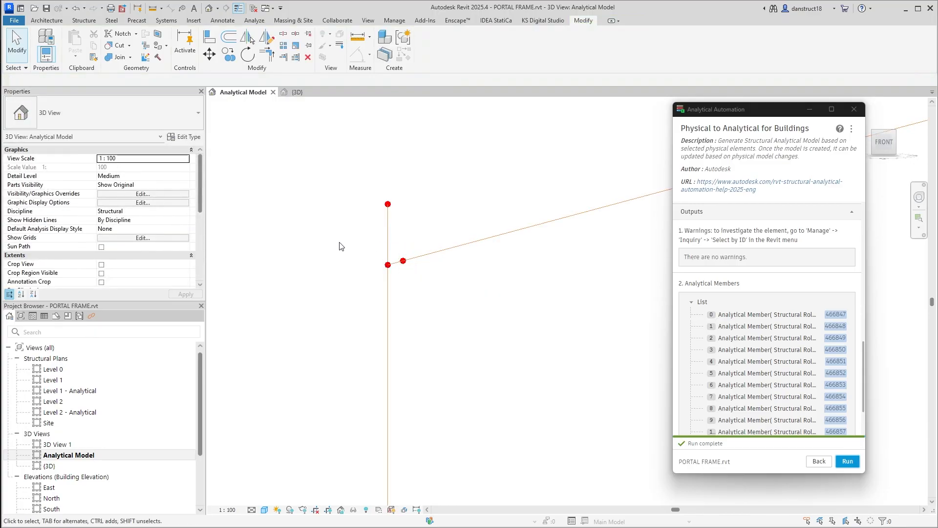
pyautogui.click(390, 267)
pyautogui.click(432, 315)
# Examine the alignment of the rafter and column analytical lines at the eaves in isometric and right views
pyautogui.click(896, 134)
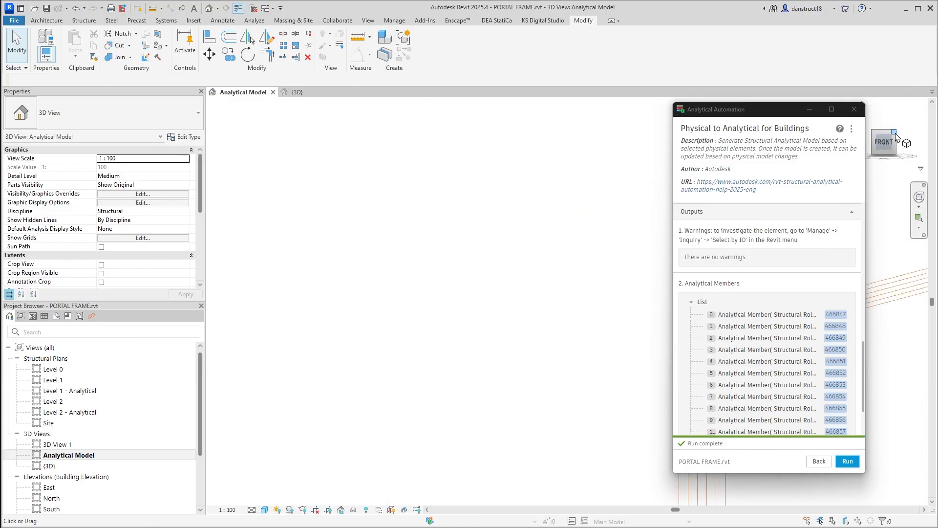
pyautogui.scroll(5, 372, 328)
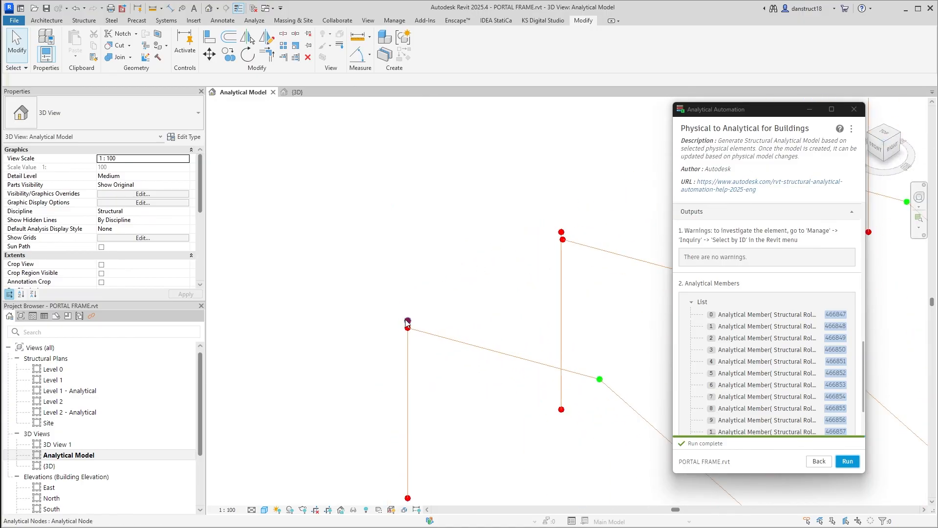
pyautogui.scroll(-5, 406, 342)
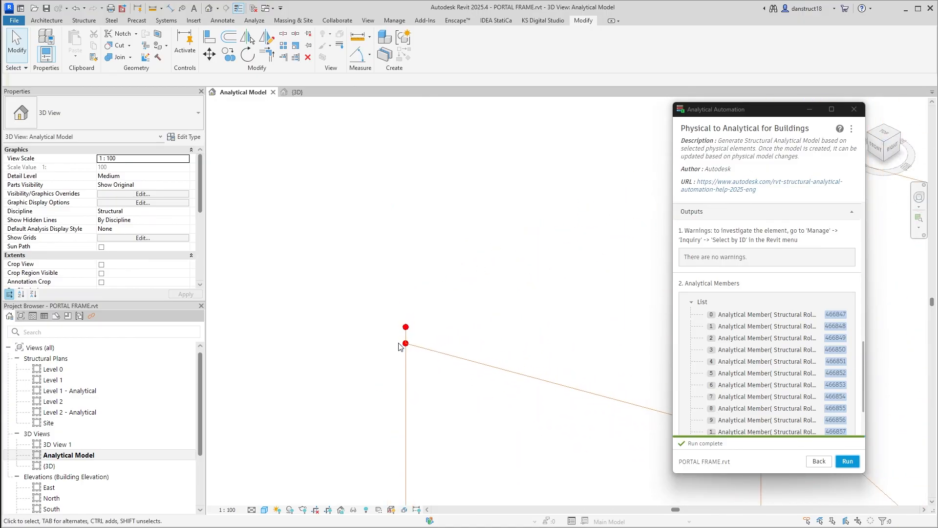
pyautogui.moveTo(717, 113); pyautogui.dragTo(49, 122)
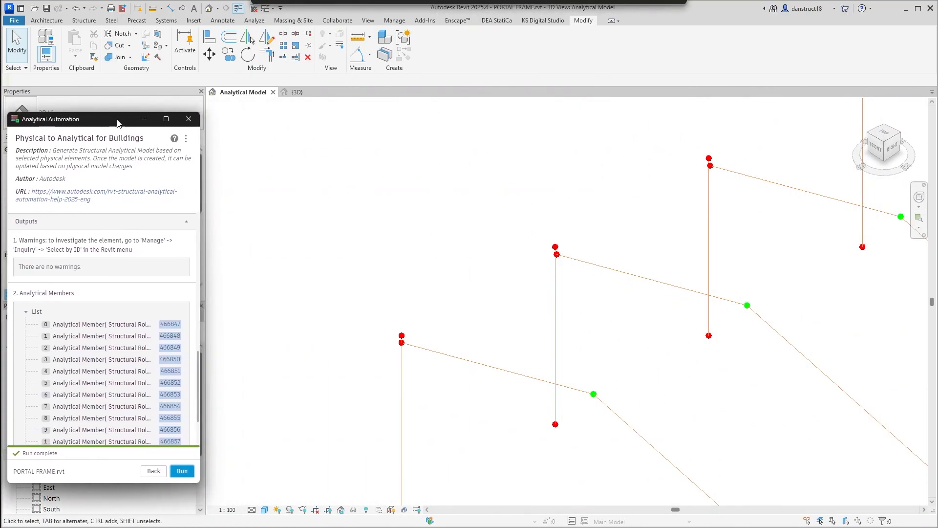
pyautogui.click(892, 153)
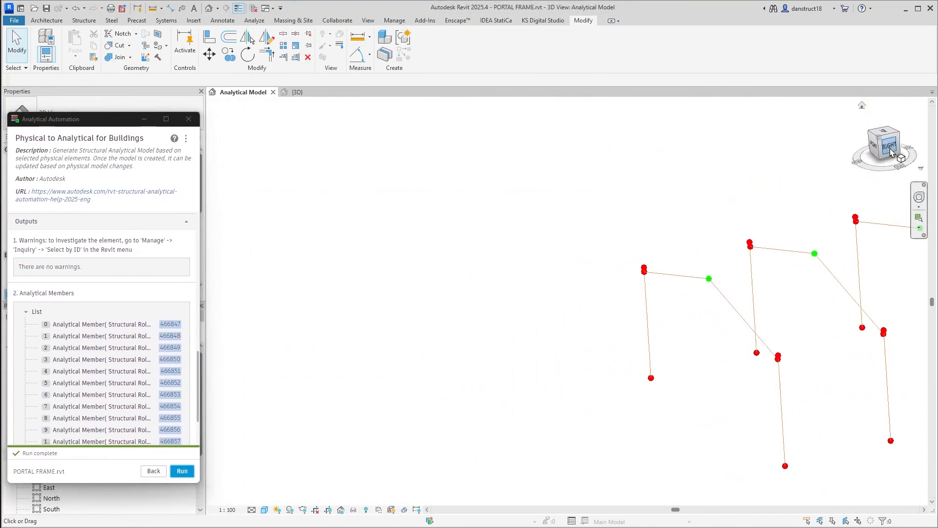
pyautogui.scroll(5, 321, 250)
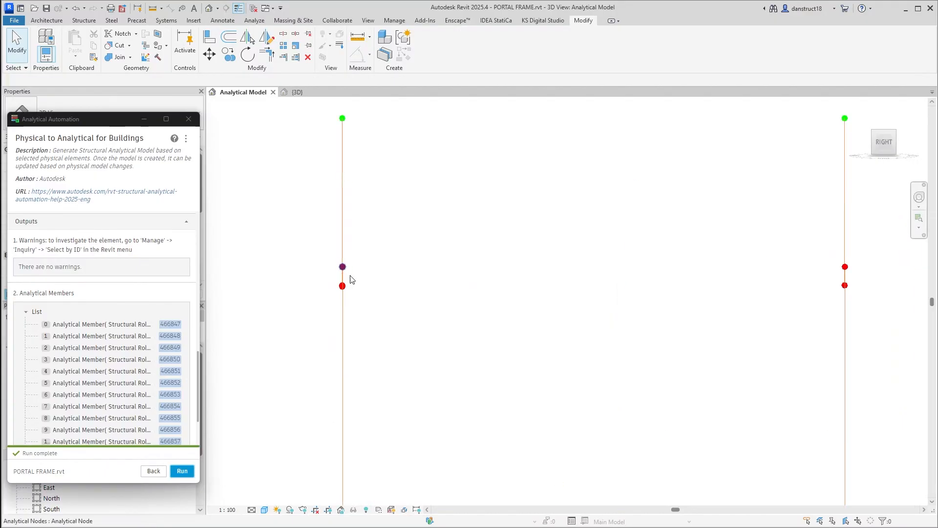
pyautogui.moveTo(336, 264); pyautogui.dragTo(364, 326, button='middle')
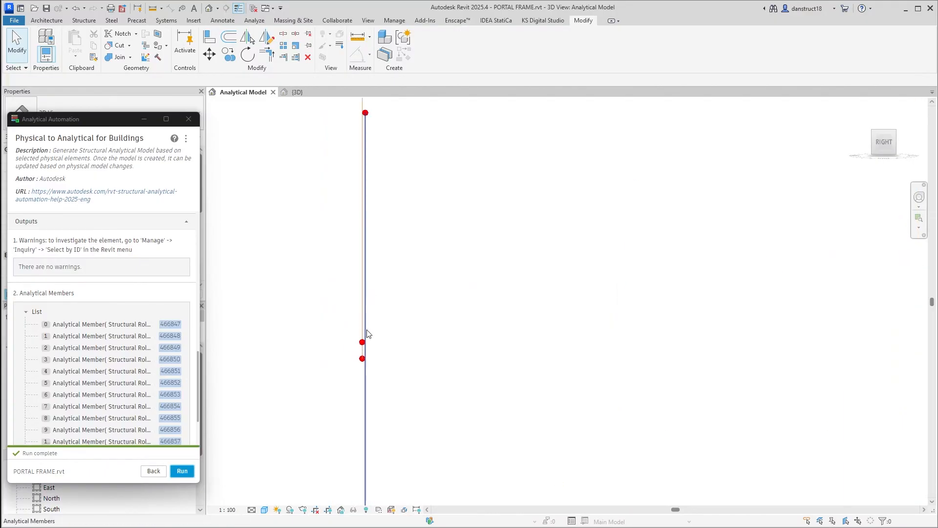
pyautogui.moveTo(363, 198); pyautogui.dragTo(367, 211, button='middle')
pyautogui.scroll(-4, 410, 235)
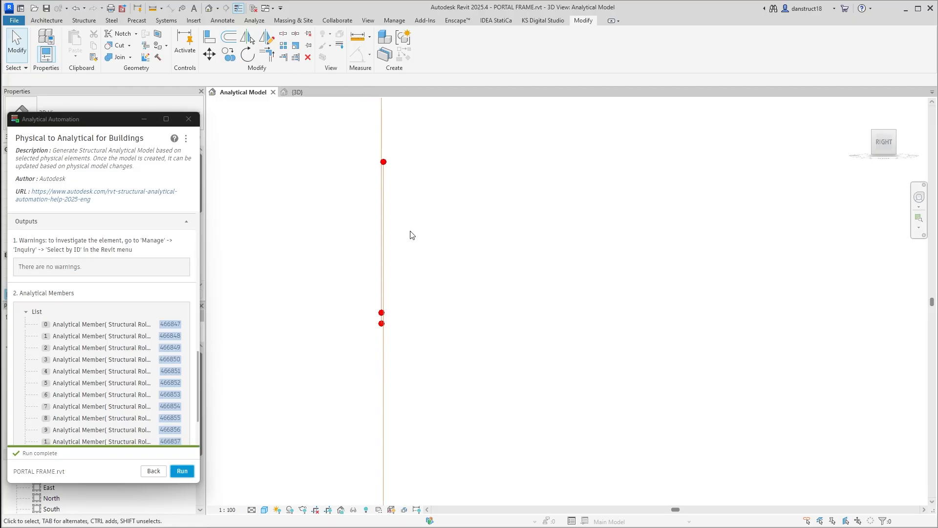
pyautogui.moveTo(424, 264); pyautogui.dragTo(441, 330, button='middle')
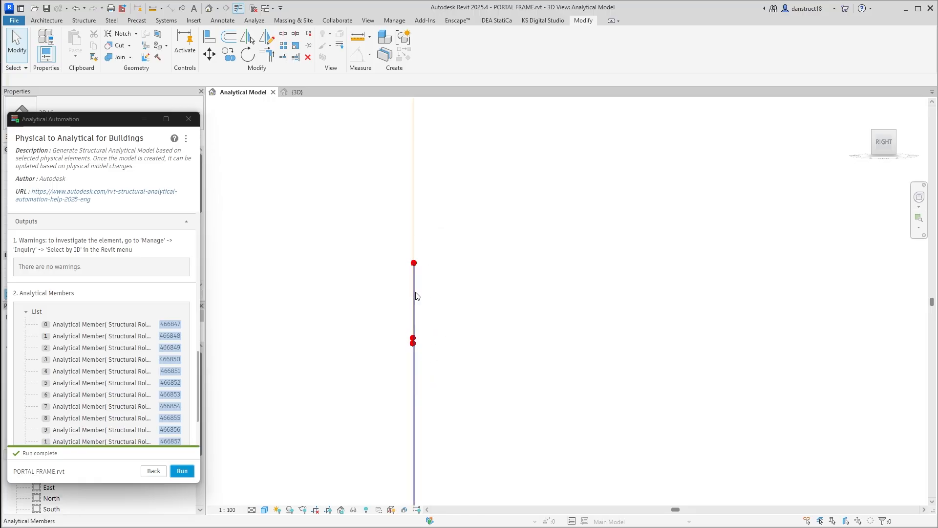
# Reset the temporary hide/isolate in the {3D} view, inspect the complete frame, and return to the Analytical Model view
pyautogui.click(305, 93)
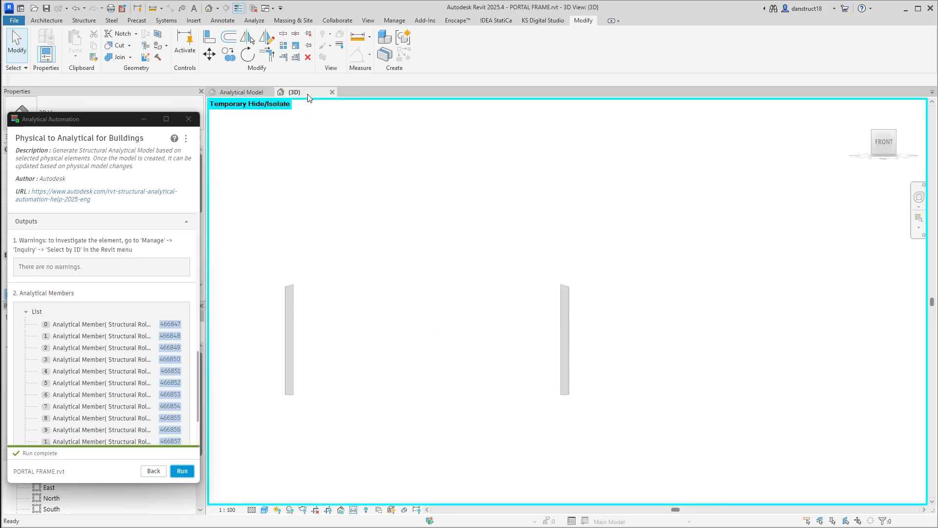
pyautogui.click(355, 509)
pyautogui.click(372, 500)
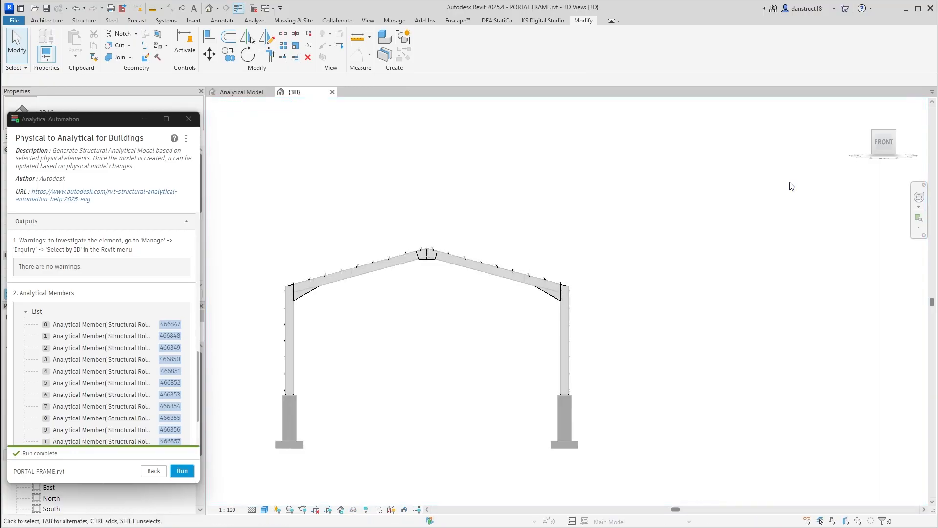
pyautogui.click(875, 134)
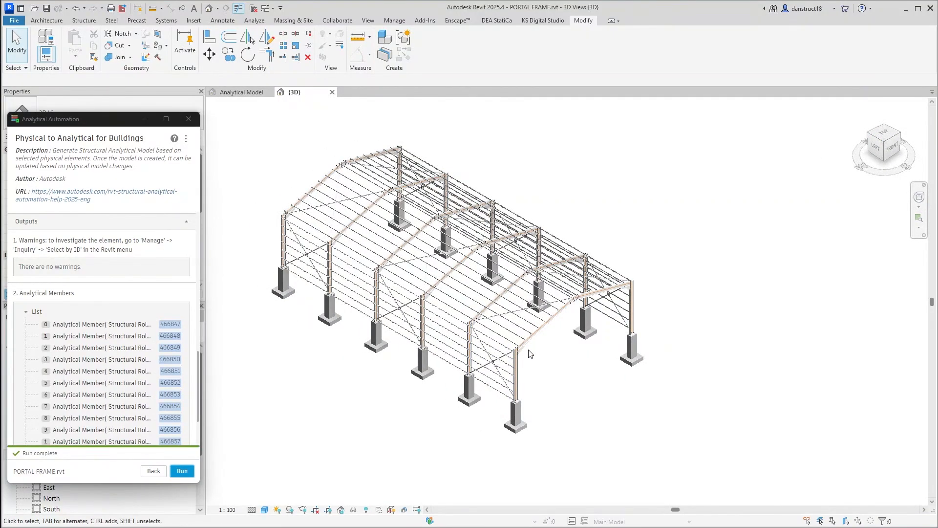
pyautogui.scroll(5, 532, 353)
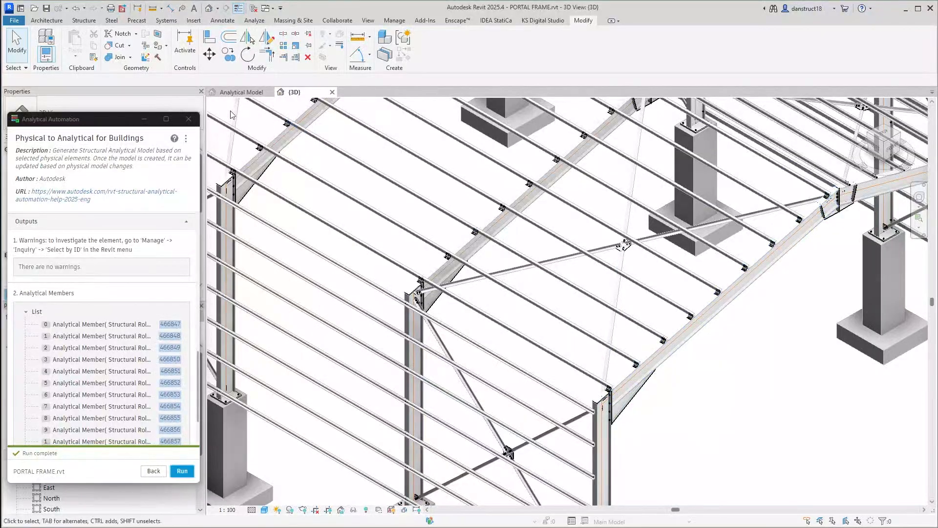
pyautogui.click(240, 92)
pyautogui.scroll(-5, 378, 311)
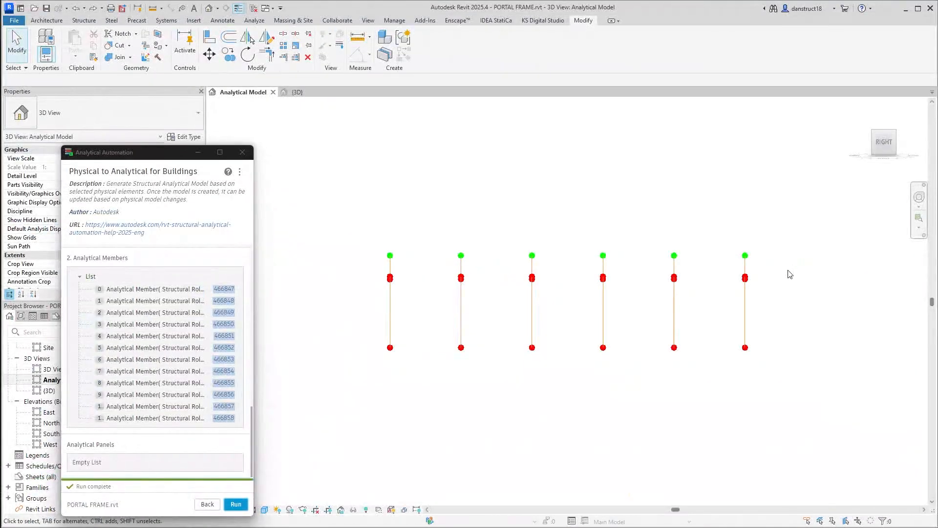
pyautogui.moveTo(778, 271); pyautogui.dragTo(355, 270)
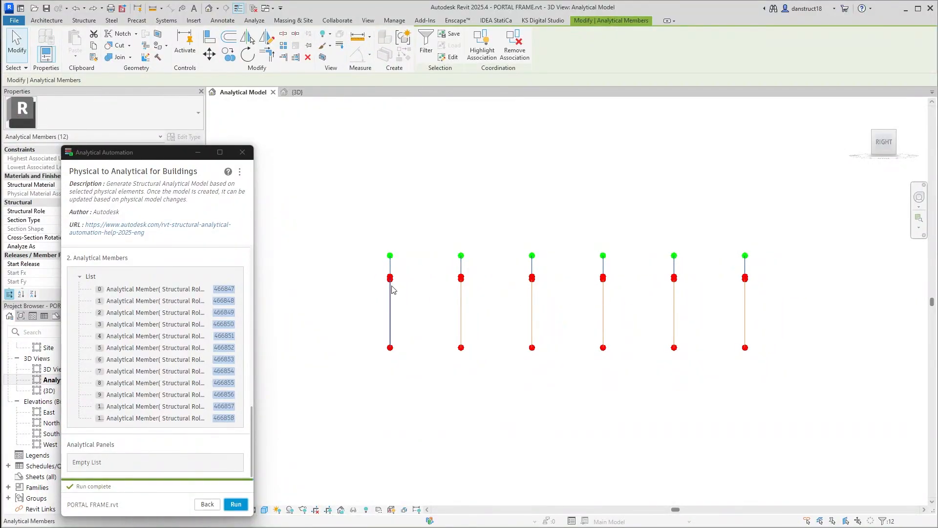
pyautogui.scroll(3, 391, 286)
pyautogui.scroll(5, 401, 196)
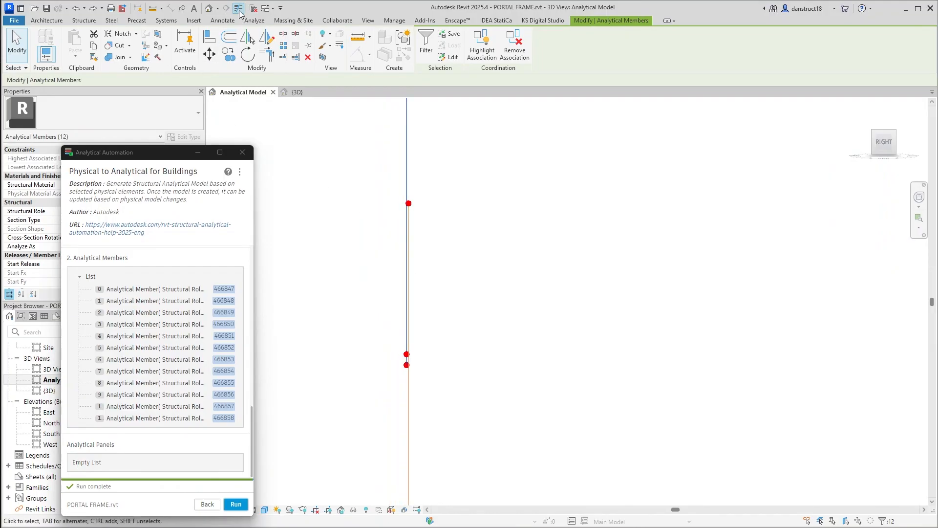
pyautogui.press('Escape')
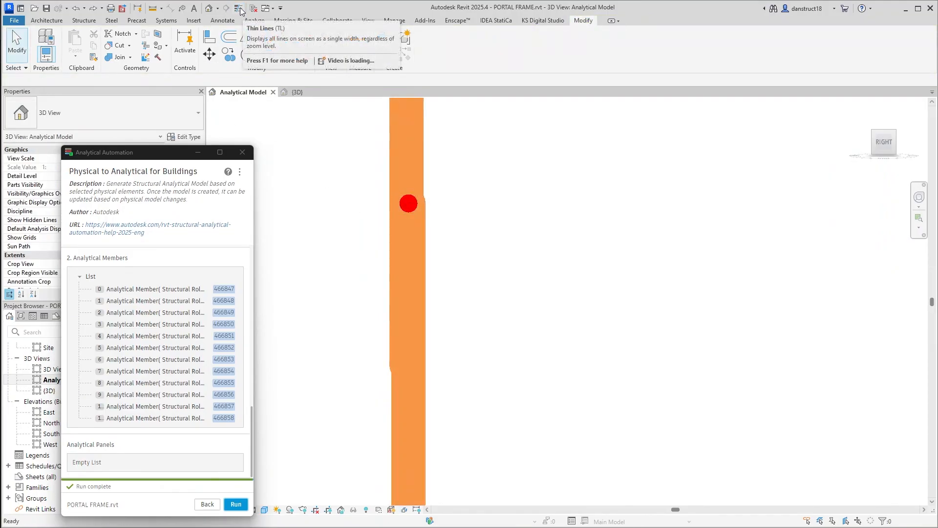
pyautogui.click(239, 8)
pyautogui.scroll(-5, 420, 184)
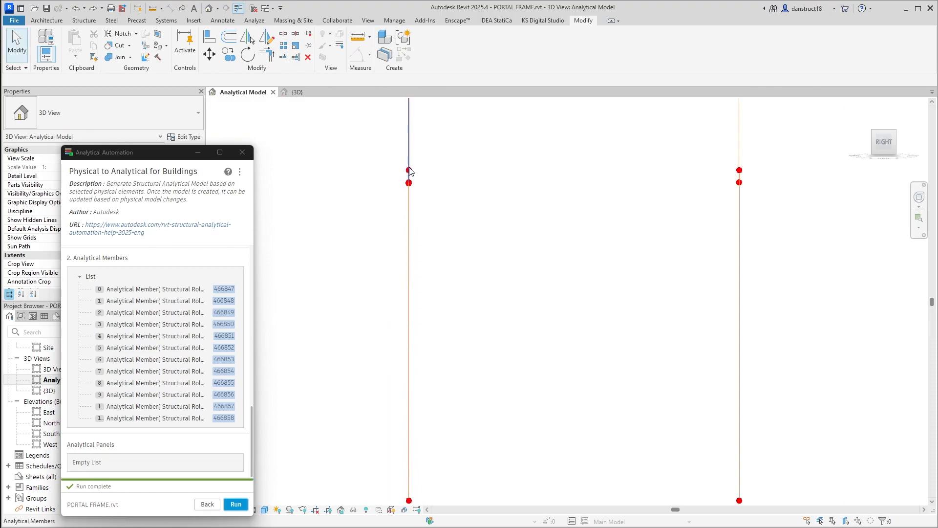
pyautogui.scroll(-3, 419, 184)
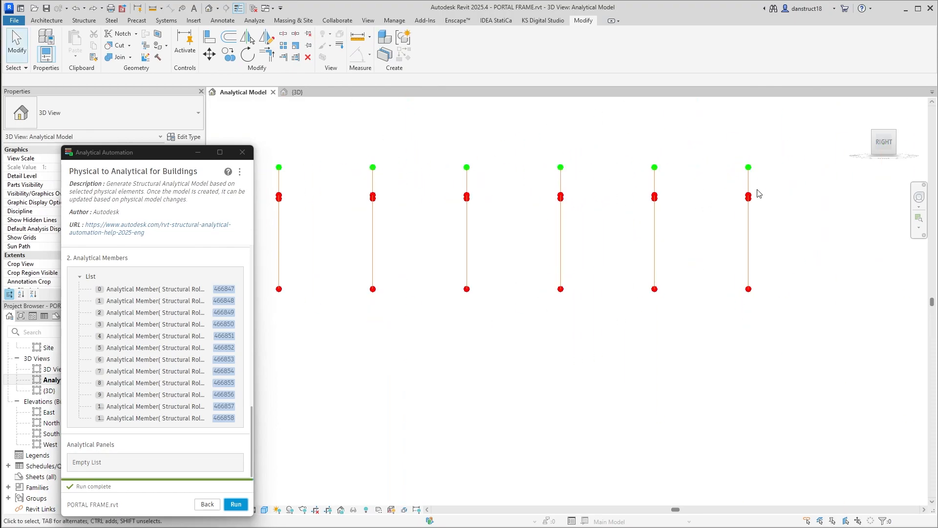
# Select all rafter analytical members in right view and move them horizontally onto the column line without disjoining, then clear the selection
pyautogui.moveTo(773, 185); pyautogui.dragTo(808, 201, button='middle')
pyautogui.moveTo(809, 199); pyautogui.dragTo(282, 196)
pyautogui.scroll(15, 296, 213)
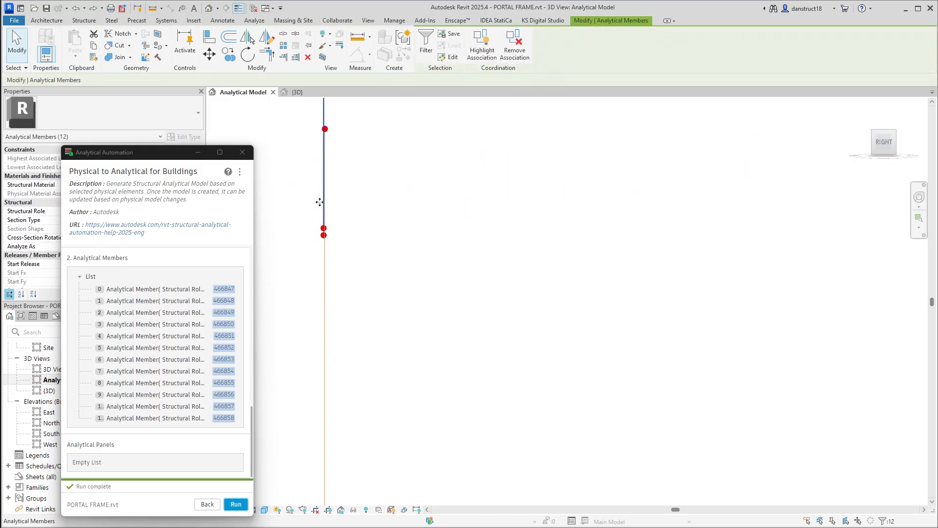
pyautogui.moveTo(317, 236); pyautogui.dragTo(359, 285, button='middle')
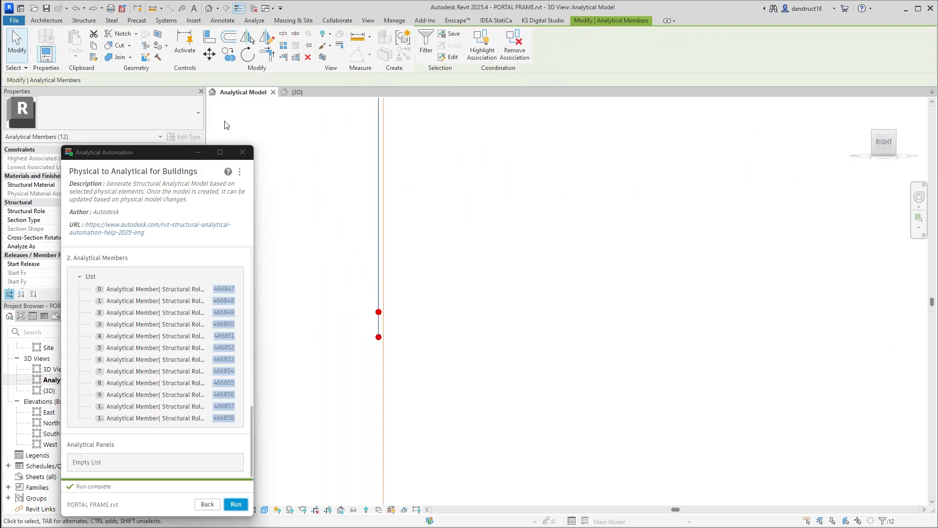
pyautogui.click(210, 55)
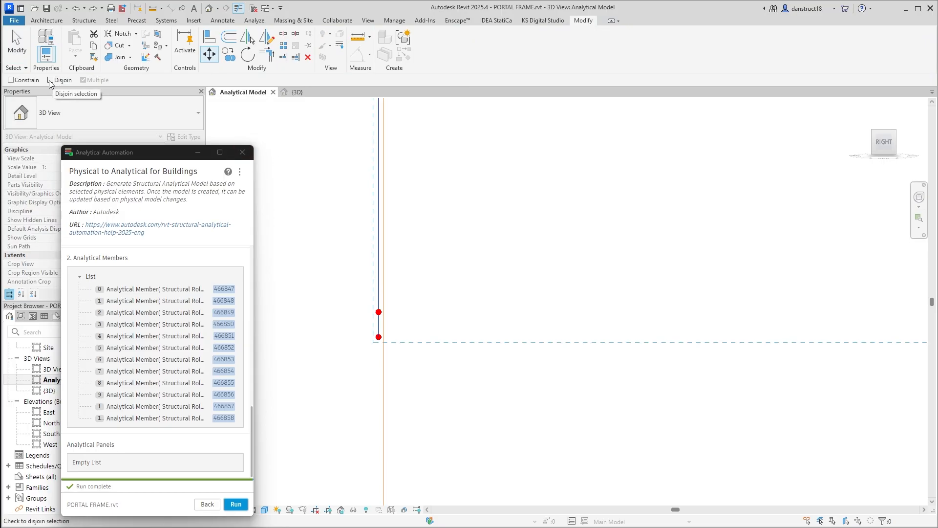
pyautogui.scroll(2, 377, 197)
pyautogui.click(379, 192)
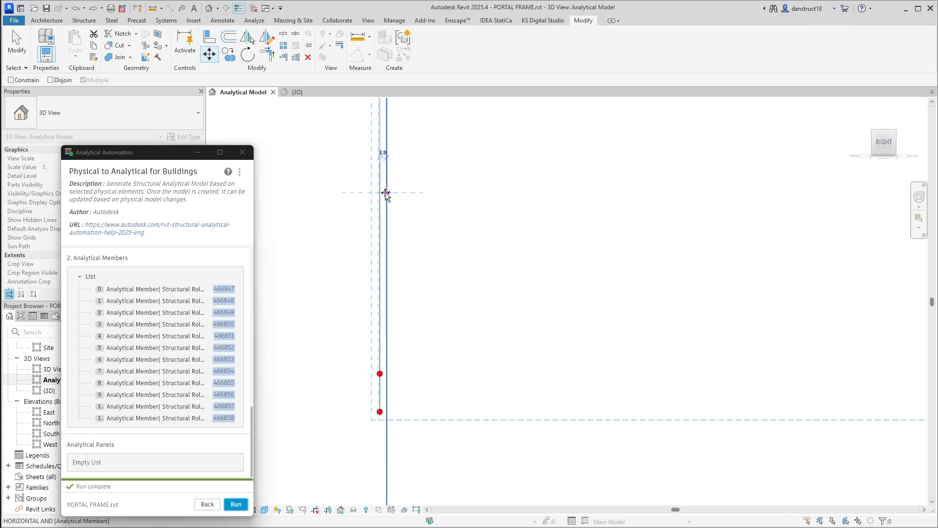
pyautogui.click(386, 193)
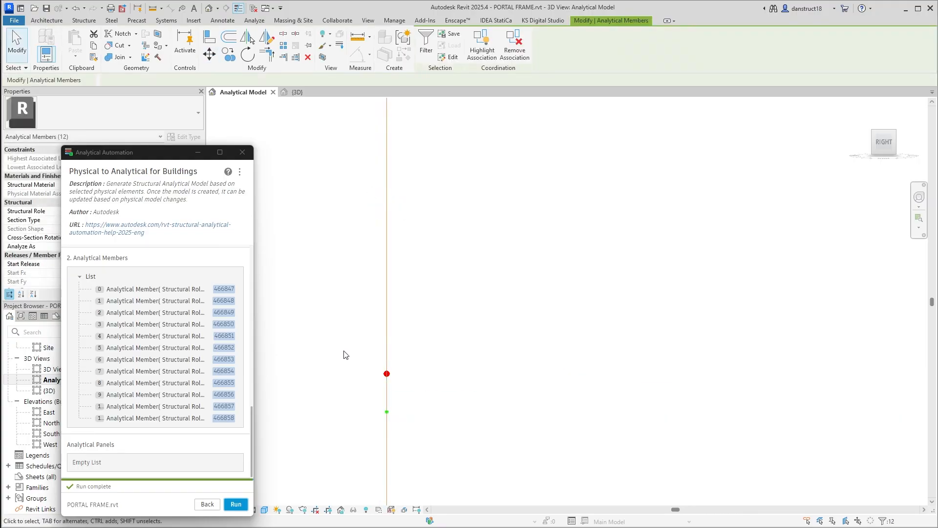
pyautogui.press('Escape')
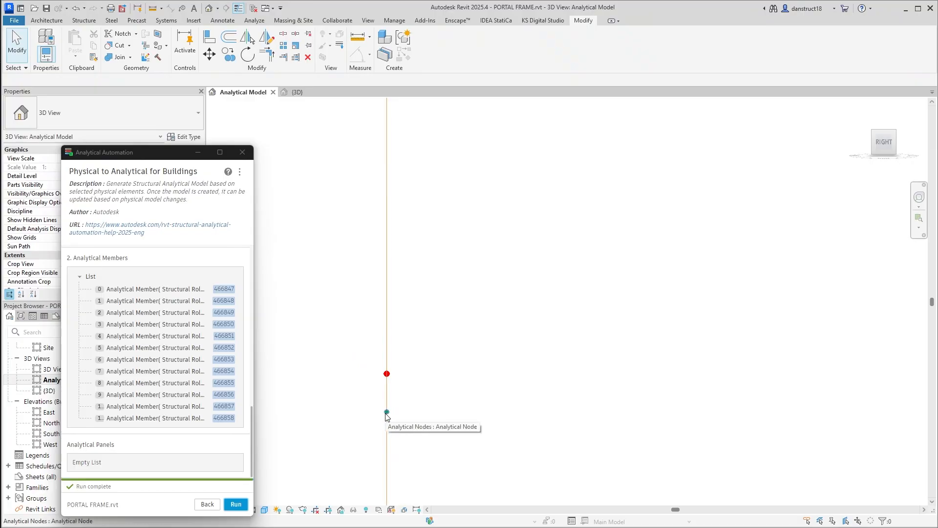
# Check the connections between the moved rafters and columns in isometric view and inspect the eaves nodes closely in front view
pyautogui.scroll(3, 394, 411)
pyautogui.scroll(-5, 399, 407)
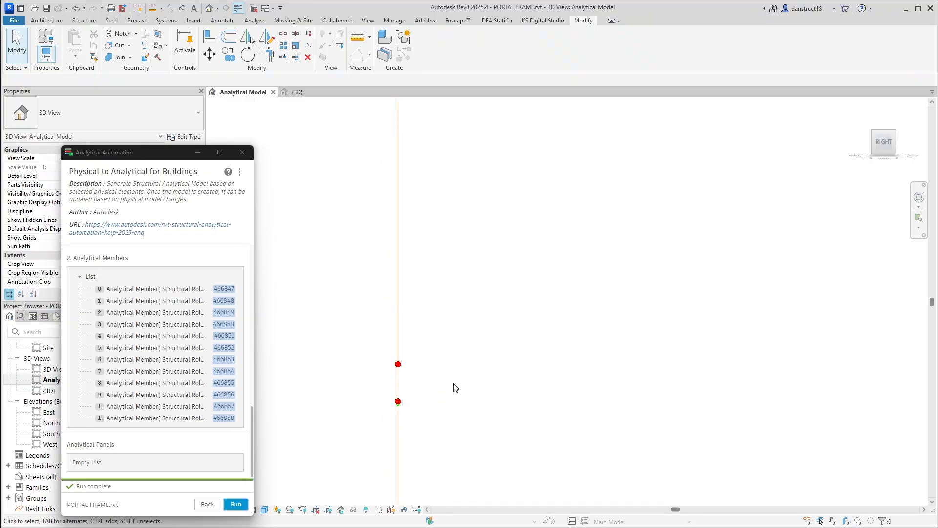
pyautogui.keyDown('shift'); pyautogui.moveTo(449, 375); pyautogui.dragTo(496, 407, button='middle'); pyautogui.keyUp('shift')
pyautogui.scroll(5, 350, 366)
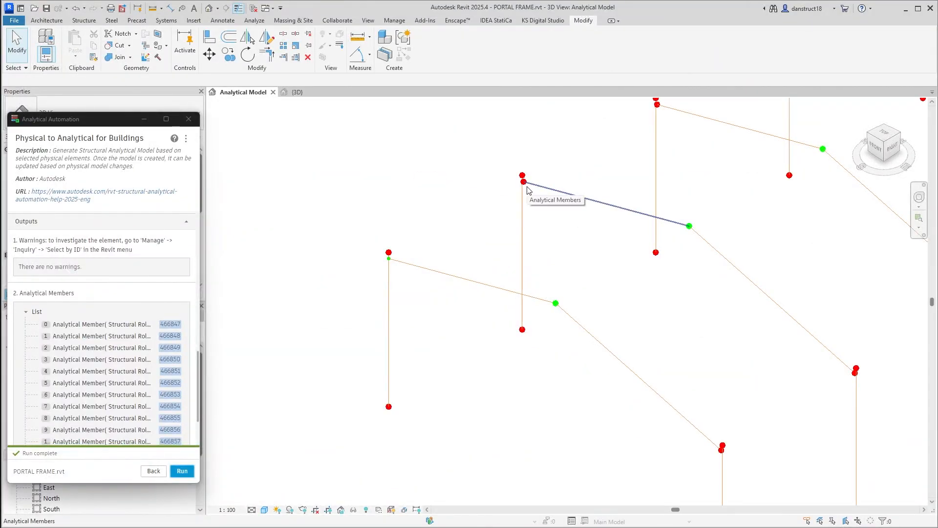
pyautogui.click(874, 148)
pyautogui.scroll(8, 496, 280)
pyautogui.scroll(3, 494, 280)
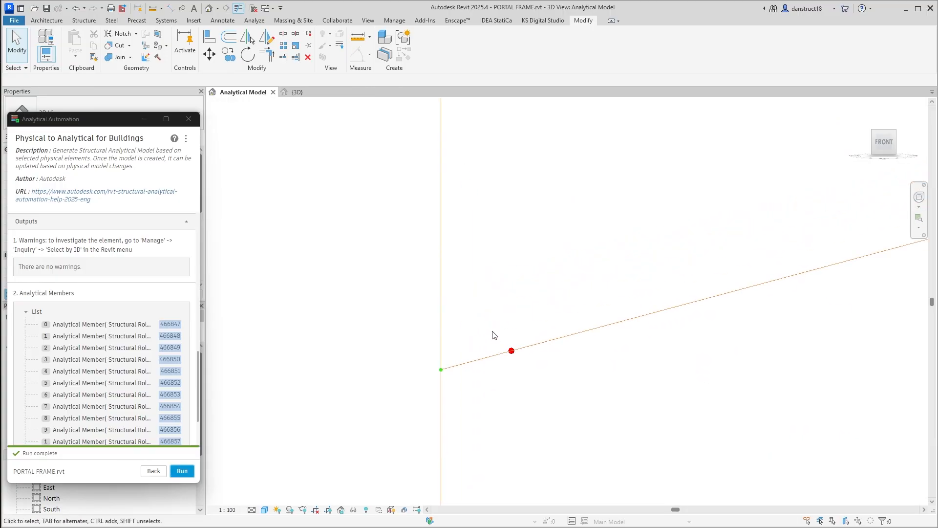
# Select the unconnected rafter end nodes at the left-hand eaves and move them onto the connected node on the column line
pyautogui.moveTo(493, 299); pyautogui.dragTo(536, 372)
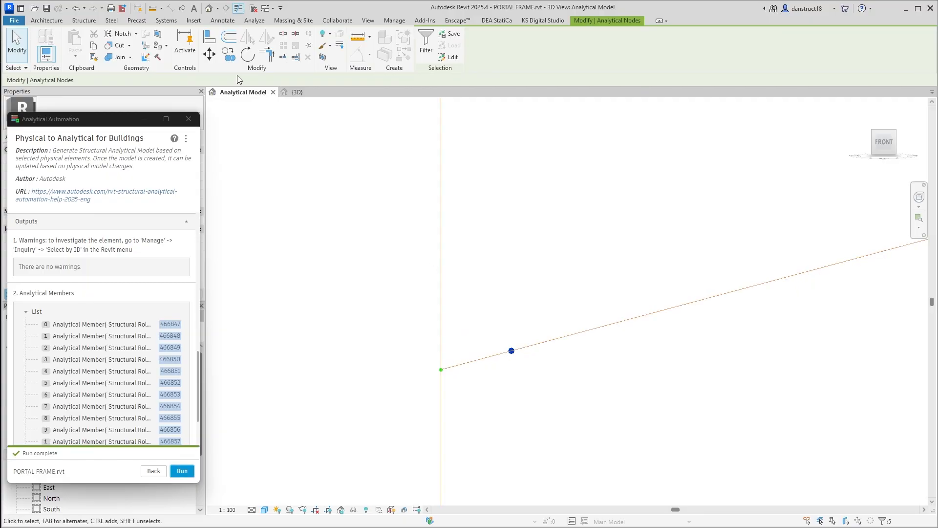
pyautogui.click(210, 55)
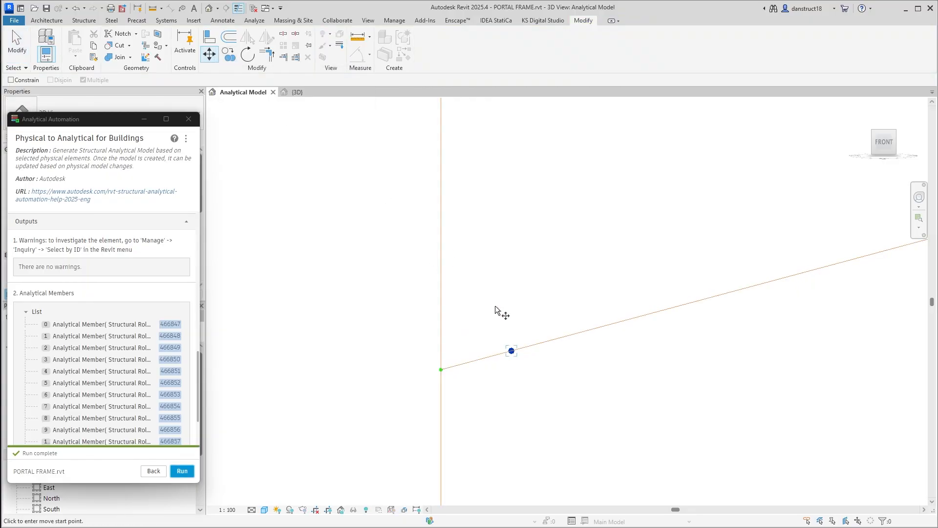
pyautogui.click(512, 350)
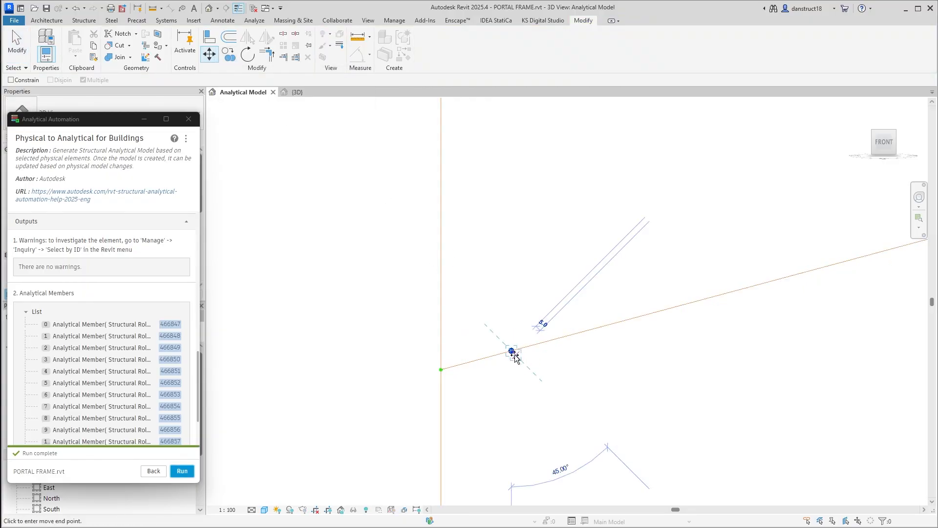
pyautogui.click(445, 369)
# Extend the front rafter's end node onto the column line at the right-hand eaves, then clear the selection
pyautogui.scroll(-4, 531, 285)
pyautogui.moveTo(700, 299); pyautogui.dragTo(522, 300, button='middle')
pyautogui.scroll(-6, 522, 300)
pyautogui.moveTo(664, 323); pyautogui.dragTo(394, 325, button='middle')
pyautogui.scroll(2, 551, 301)
pyautogui.scroll(6, 667, 324)
pyautogui.moveTo(526, 214); pyautogui.dragTo(542, 316, button='middle')
pyautogui.scroll(2, 509, 263)
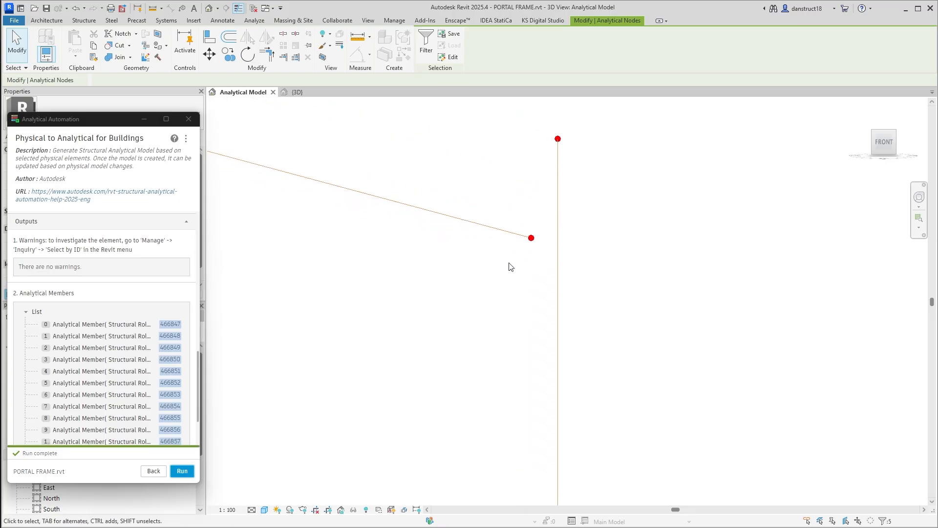
pyautogui.click(532, 241)
pyautogui.scroll(2, 522, 247)
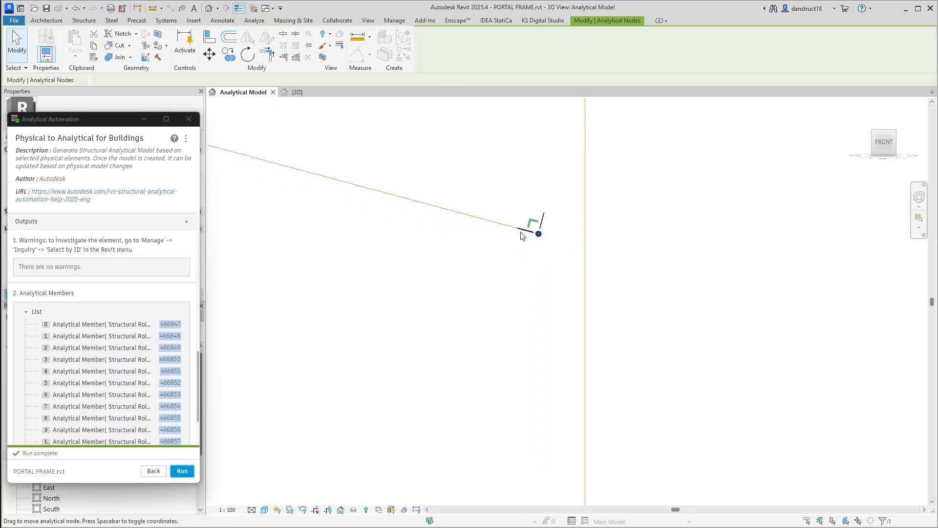
pyautogui.moveTo(521, 236); pyautogui.dragTo(567, 239)
pyautogui.click(527, 266)
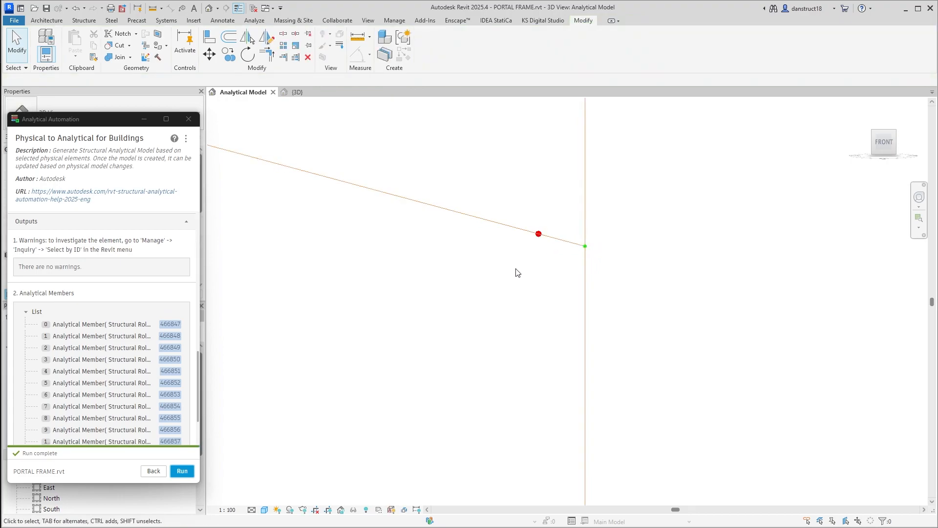
# Move the remaining rafter end nodes at the right-hand eaves onto the connected column node and check the joined nodes' connection status
pyautogui.moveTo(555, 268); pyautogui.dragTo(556, 268)
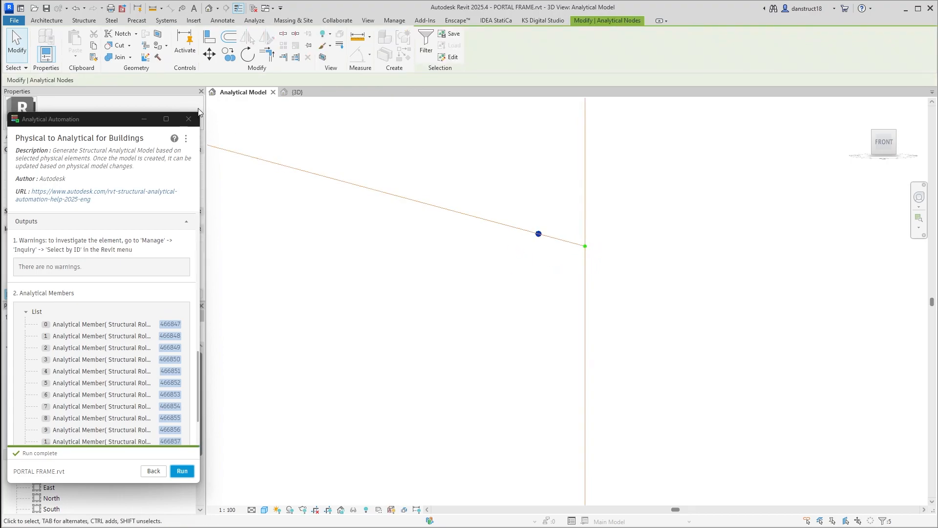
pyautogui.moveTo(125, 119); pyautogui.dragTo(769, 126)
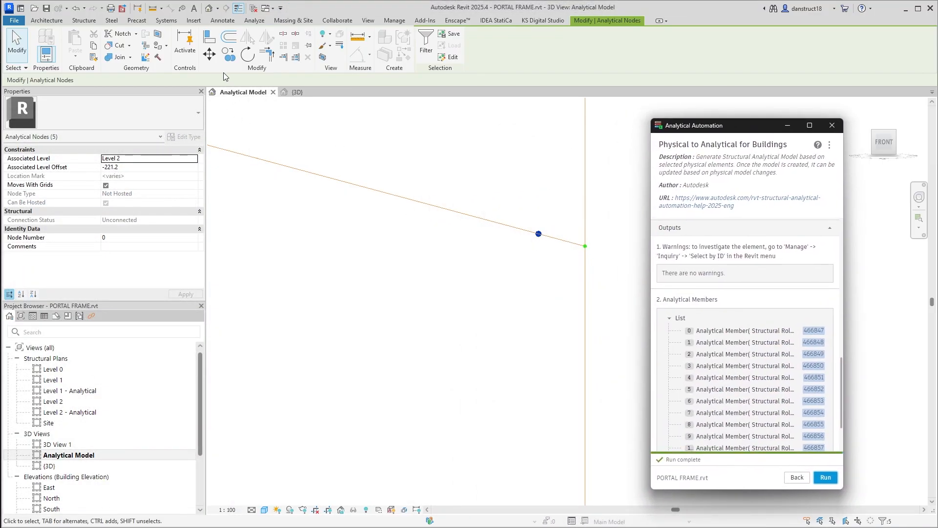
pyautogui.click(209, 59)
pyautogui.click(539, 234)
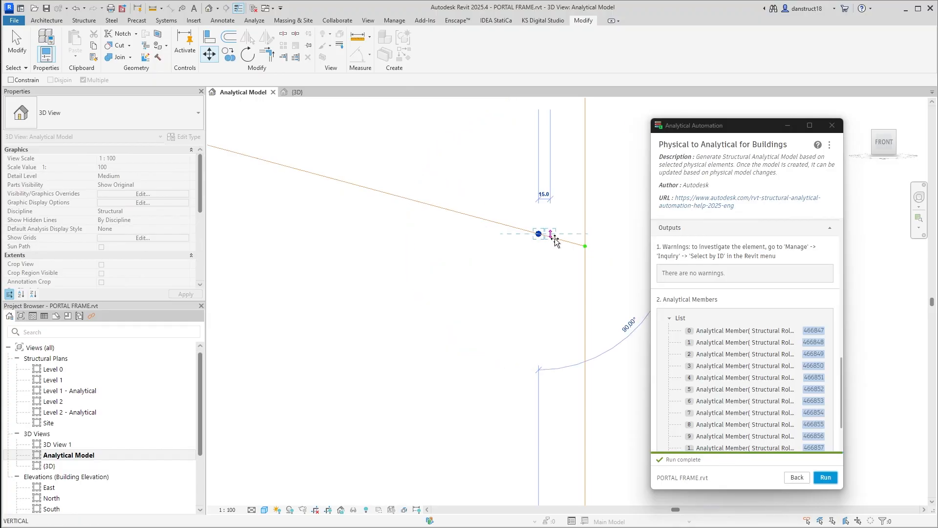
pyautogui.click(584, 247)
pyautogui.press('Escape')
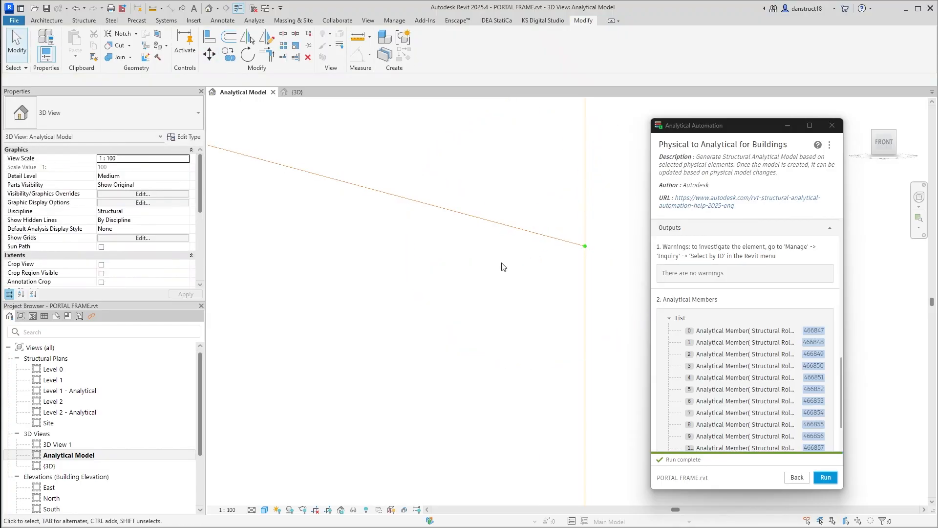
pyautogui.click(582, 247)
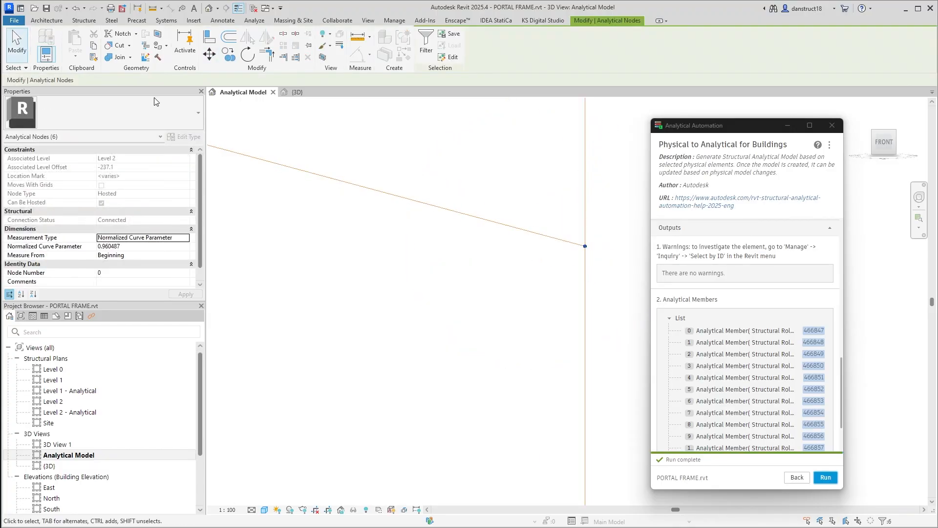
# Select the column-top nodes at both eaves and move them 237.1 mm vertically down to the rafter connection level
pyautogui.scroll(-5, 401, 204)
pyautogui.scroll(-6, 401, 204)
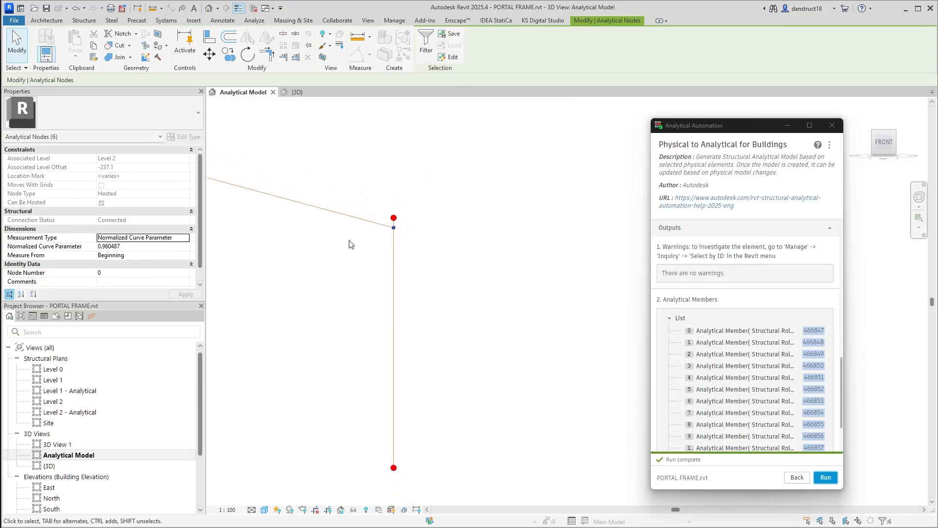
pyautogui.scroll(10, 372, 253)
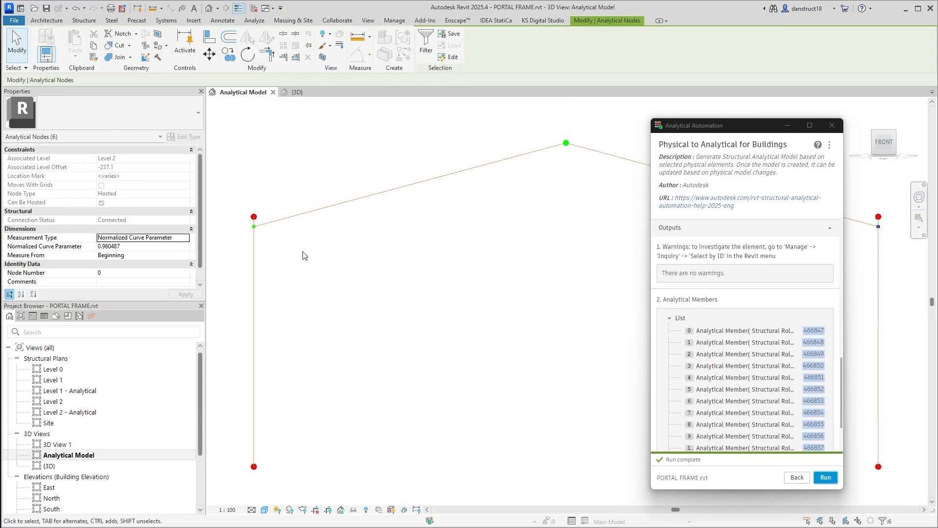
pyautogui.click(315, 188)
pyautogui.scroll(2, 333, 154)
pyautogui.moveTo(317, 158); pyautogui.dragTo(380, 214)
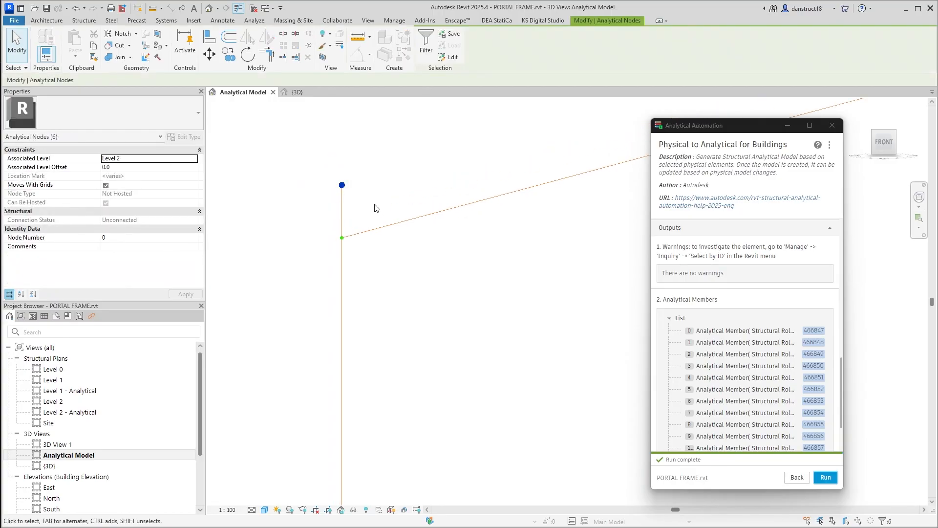
pyautogui.scroll(-10, 385, 206)
pyautogui.moveTo(586, 217); pyautogui.dragTo(410, 218, button='middle')
pyautogui.scroll(2, 409, 212)
pyautogui.scroll(5, 405, 184)
pyautogui.keyDown('ctrl'); pyautogui.moveTo(462, 242); pyautogui.dragTo(463, 243); pyautogui.keyUp('ctrl')
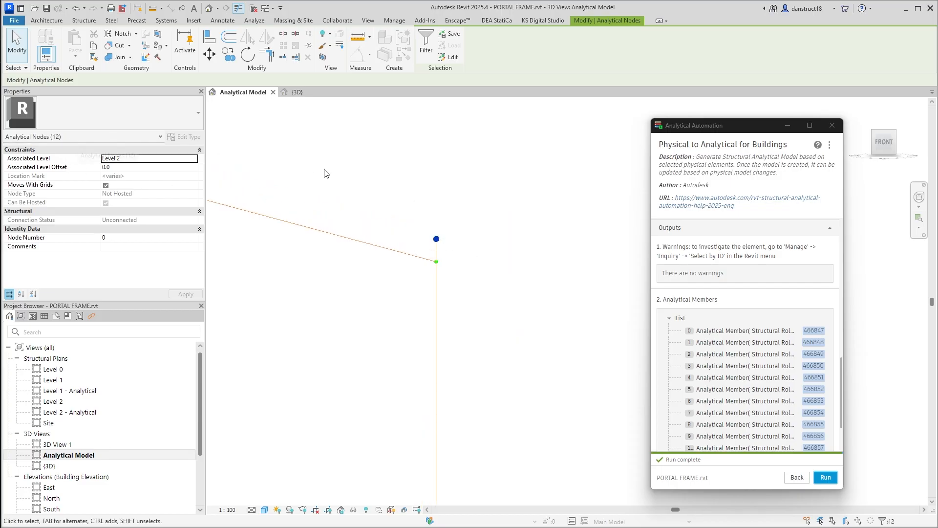
pyautogui.click(210, 57)
pyautogui.scroll(4, 459, 232)
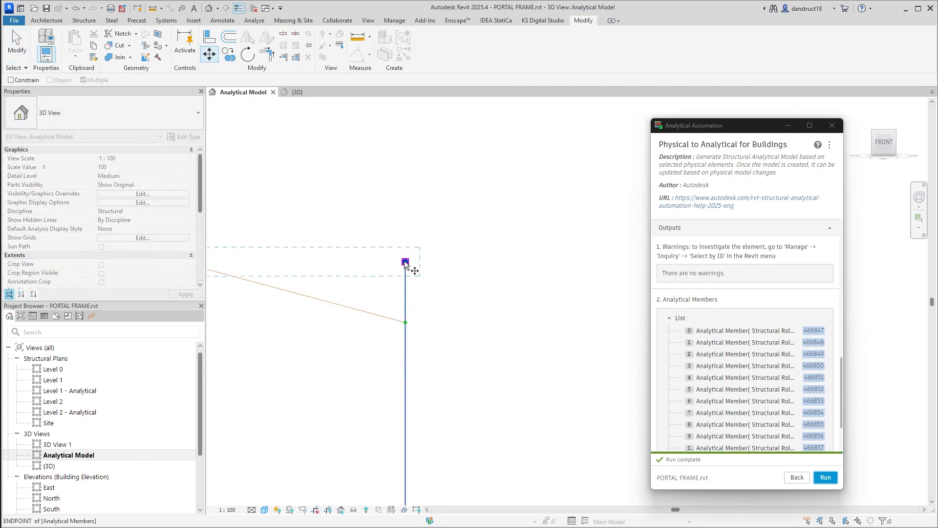
pyautogui.click(405, 262)
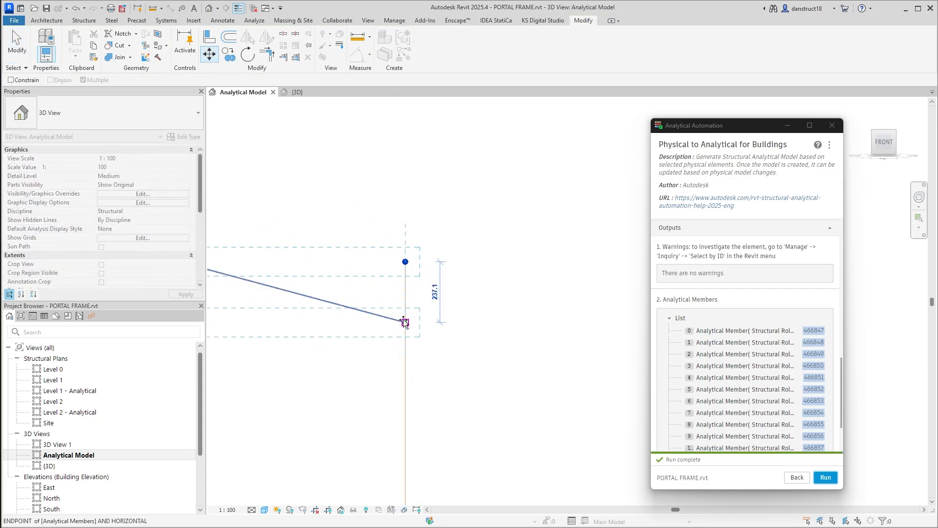
pyautogui.click(411, 308)
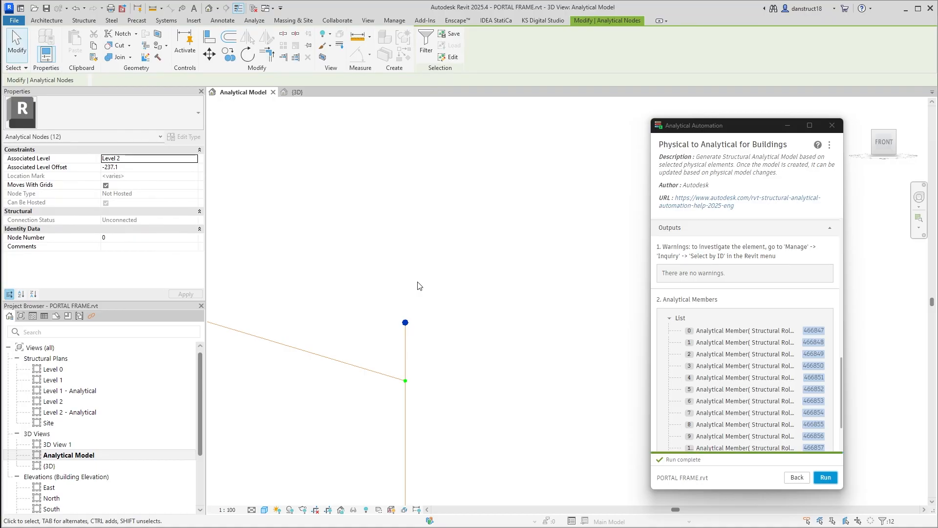
# Select the hosted rafter connection nodes at both eaves and move them 227.7 mm vertically up onto the column-top nodes
pyautogui.scroll(-7, 384, 377)
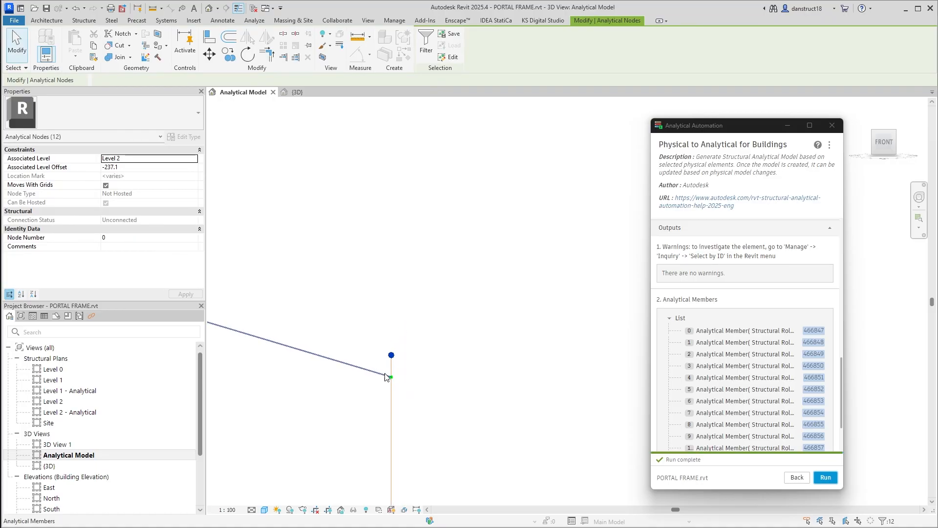
pyautogui.moveTo(334, 376); pyautogui.dragTo(476, 375, button='middle')
pyautogui.scroll(-2, 475, 375)
pyautogui.scroll(6, 275, 379)
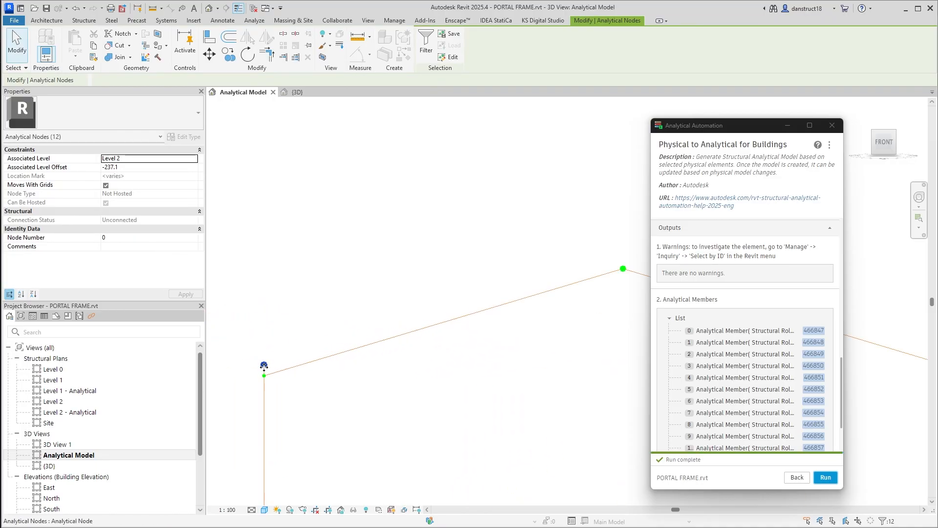
pyautogui.moveTo(259, 375); pyautogui.dragTo(327, 427)
pyautogui.scroll(-5, 321, 398)
pyautogui.scroll(5, 477, 396)
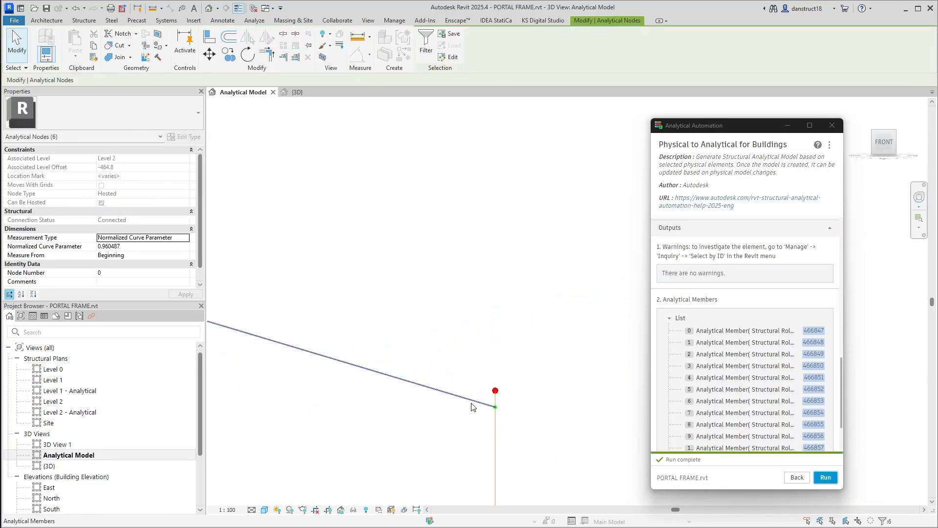
pyautogui.keyDown('ctrl'); pyautogui.moveTo(521, 421); pyautogui.dragTo(520, 420); pyautogui.keyUp('ctrl')
pyautogui.scroll(3, 493, 414)
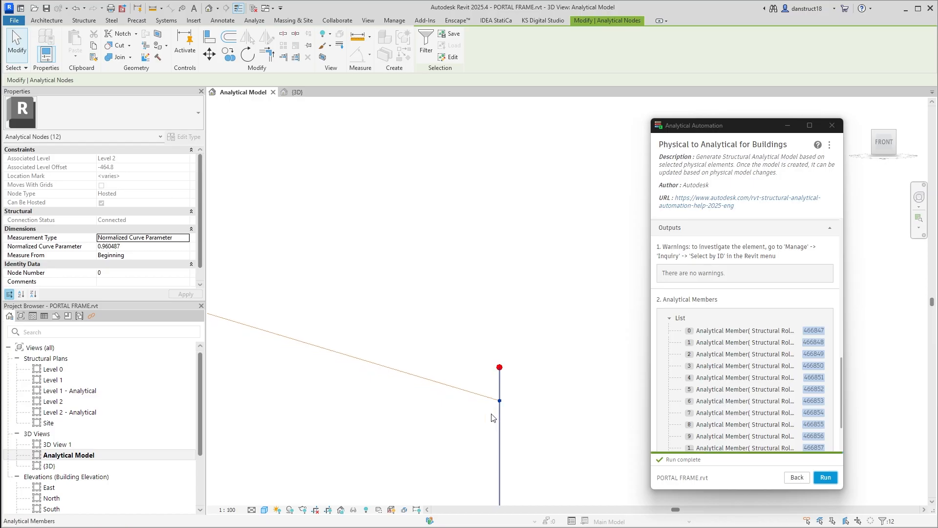
pyautogui.click(217, 59)
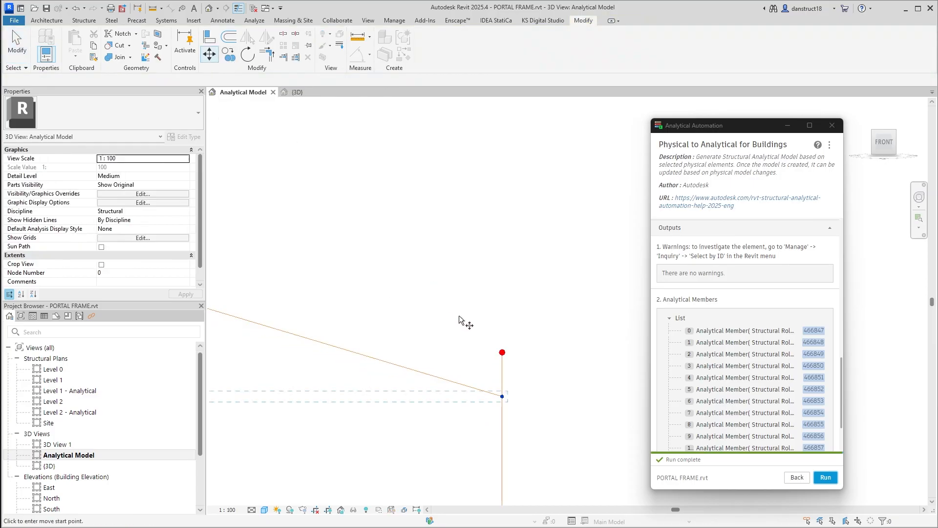
pyautogui.click(503, 396)
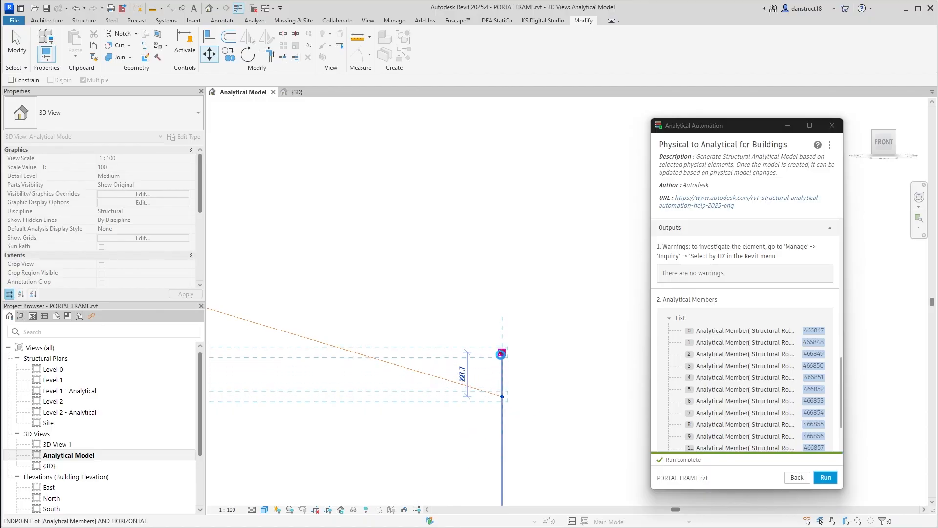
pyautogui.click(503, 352)
pyautogui.scroll(-5, 466, 306)
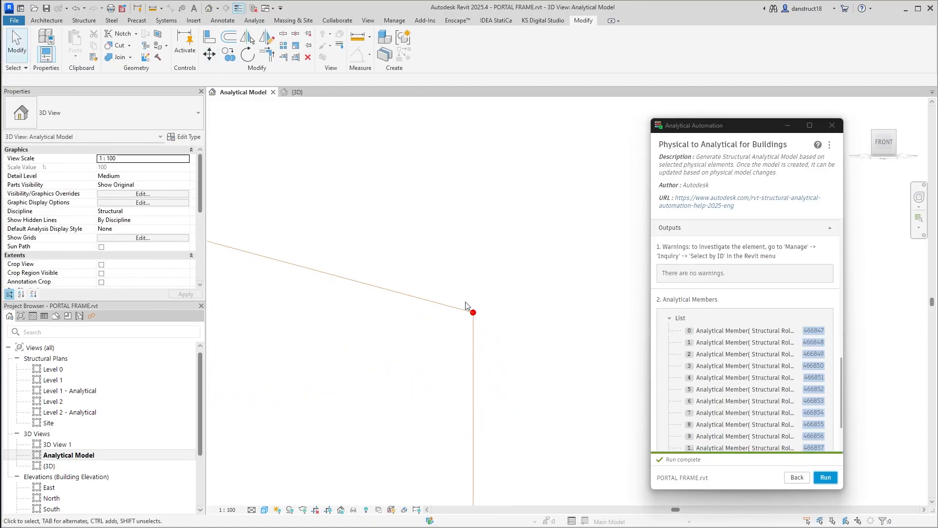
pyautogui.scroll(2, 331, 294)
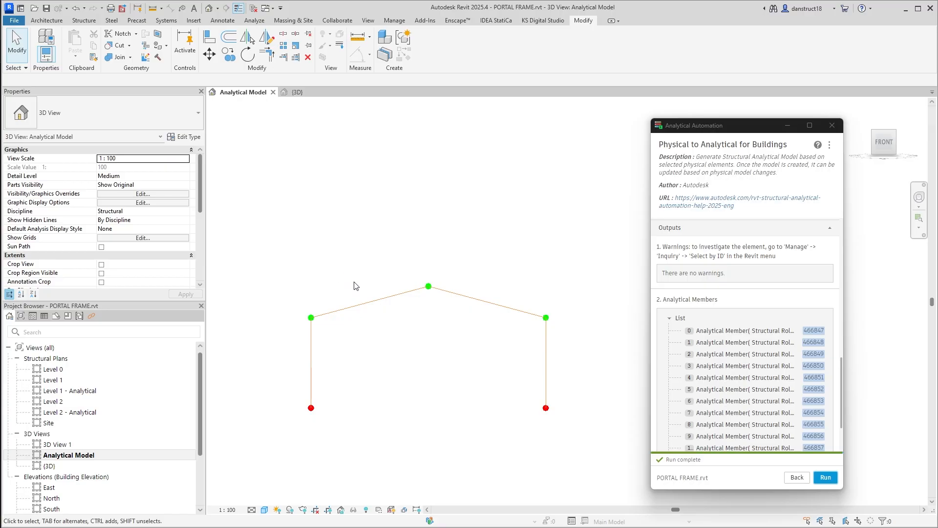
# Switch to the {3D} view of the physical frame and go back to the inputs of the Physical to Analytical automation
pyautogui.click(301, 95)
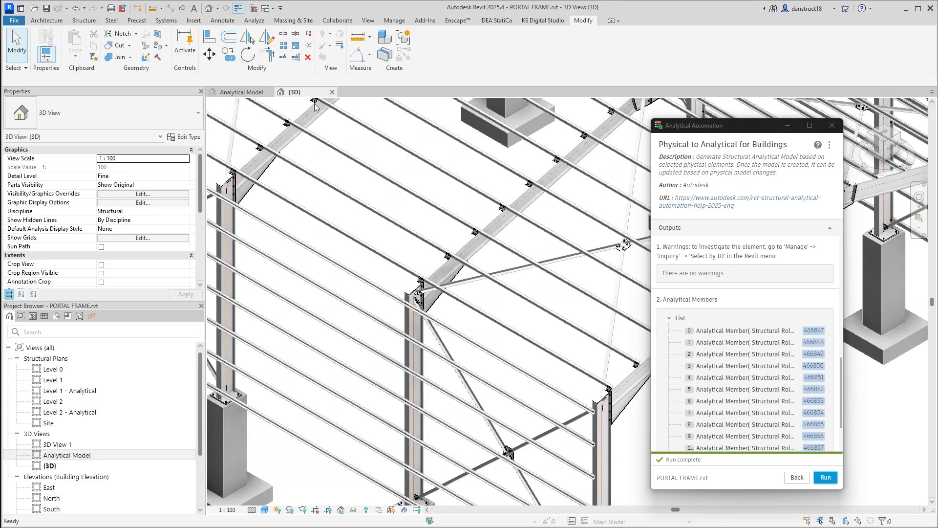
pyautogui.scroll(4, 415, 310)
pyautogui.scroll(3, 442, 375)
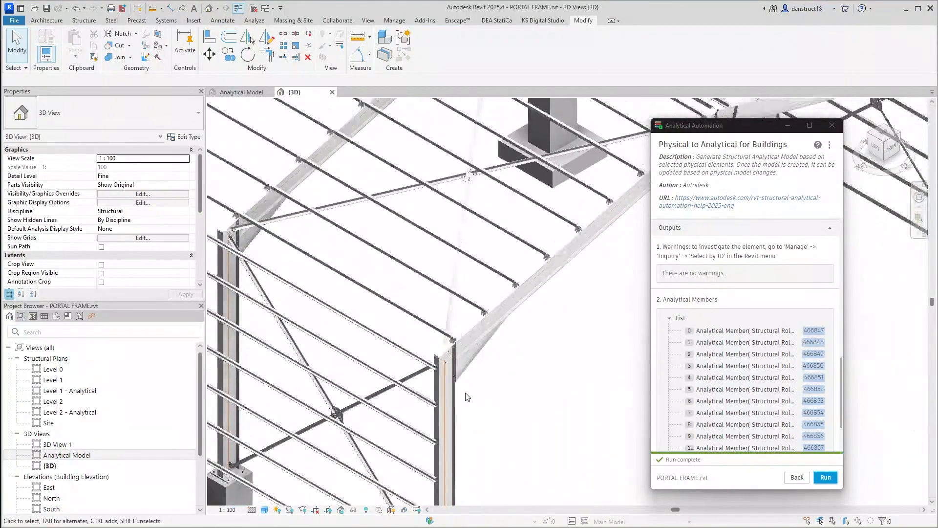
pyautogui.click(523, 281)
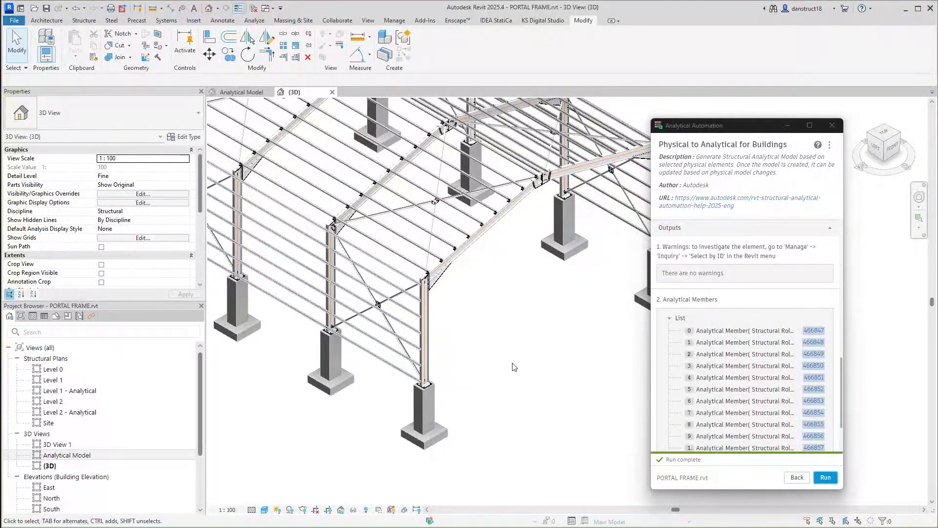
pyautogui.scroll(10, 816, 285)
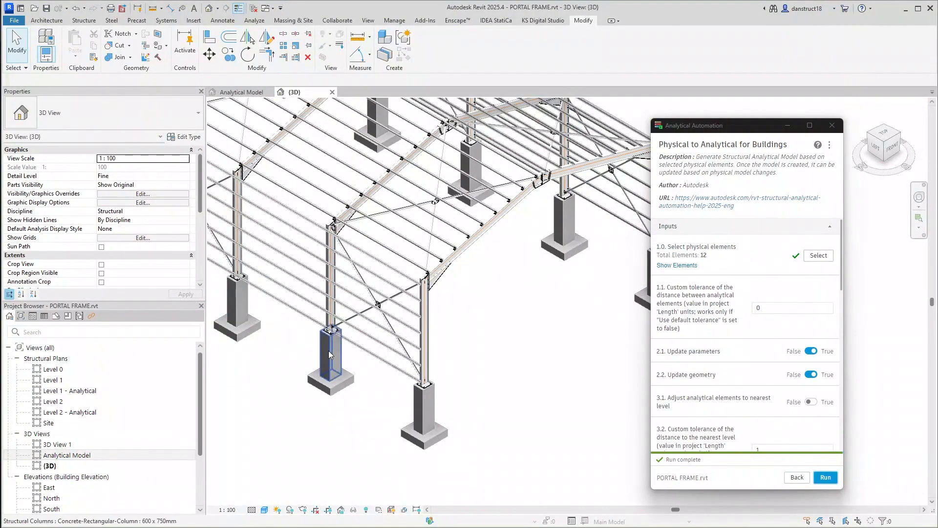
# Select all visible L70x70x7 equal-angle bracing members in the {3D} view and temporarily isolate them
pyautogui.scroll(5, 370, 323)
pyautogui.click(415, 324)
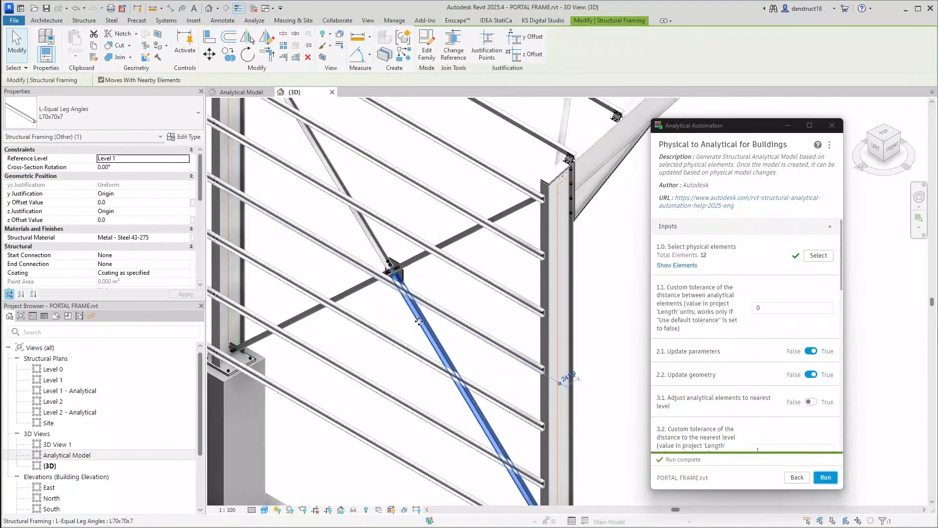
pyautogui.rightClick(418, 321)
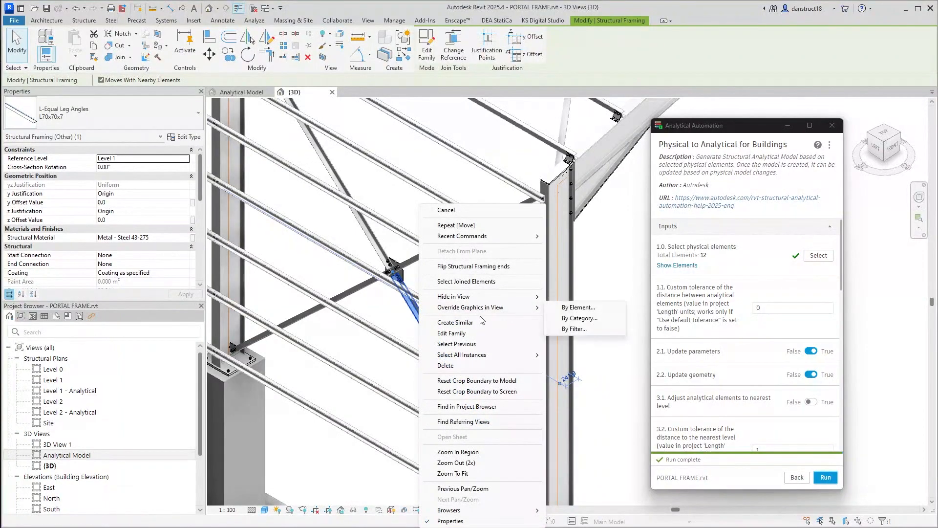
pyautogui.click(576, 356)
pyautogui.scroll(-4, 477, 324)
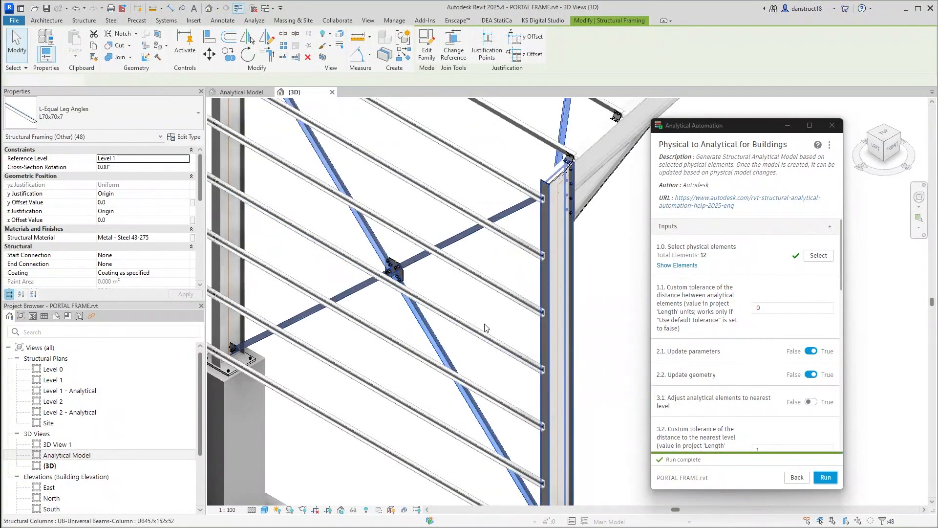
pyautogui.scroll(-5, 476, 324)
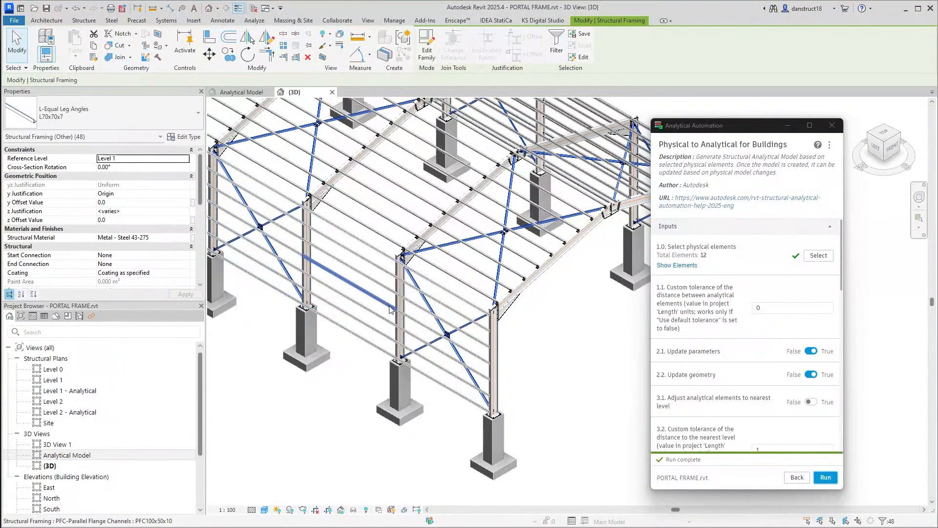
pyautogui.click(353, 511)
pyautogui.click(386, 477)
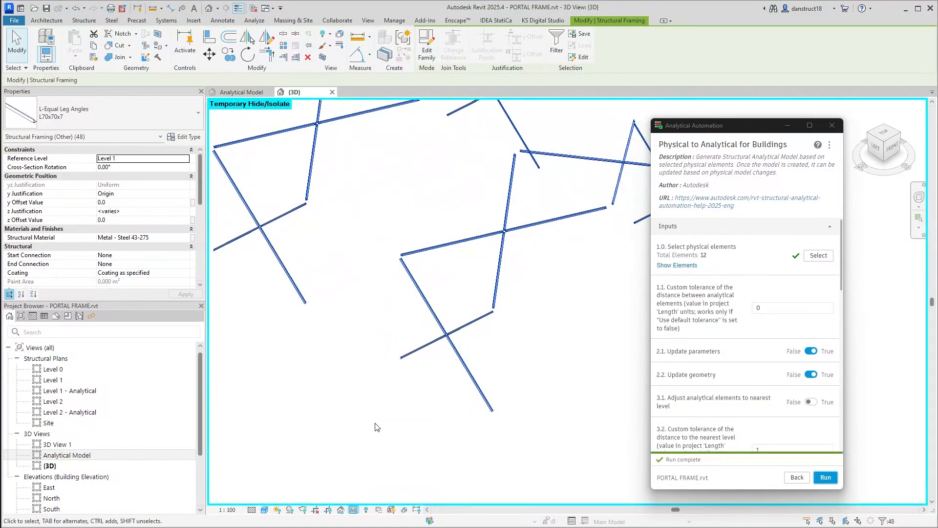
# Select all isolated L70x70x7 bracing members as the physical elements and run the Physical to Analytical automation
pyautogui.scroll(-5, 377, 427)
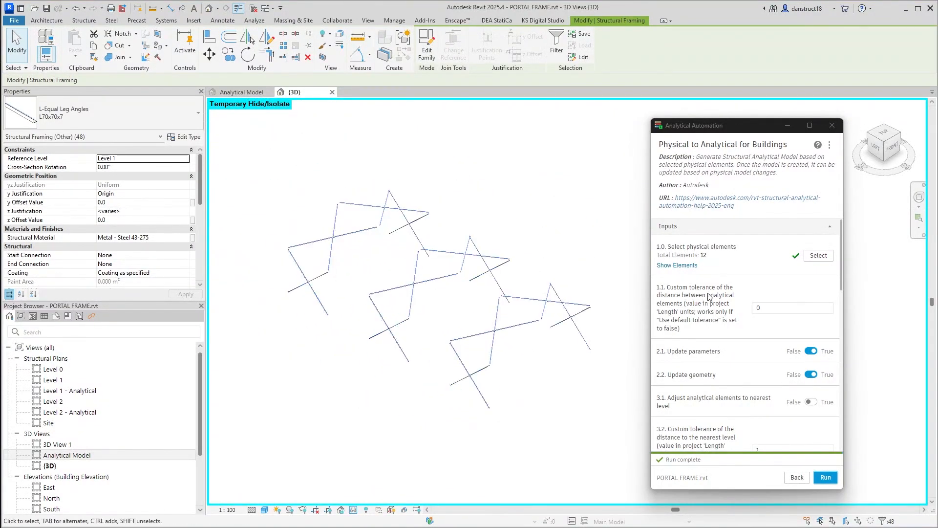
pyautogui.click(828, 257)
pyautogui.moveTo(258, 157); pyautogui.dragTo(616, 444)
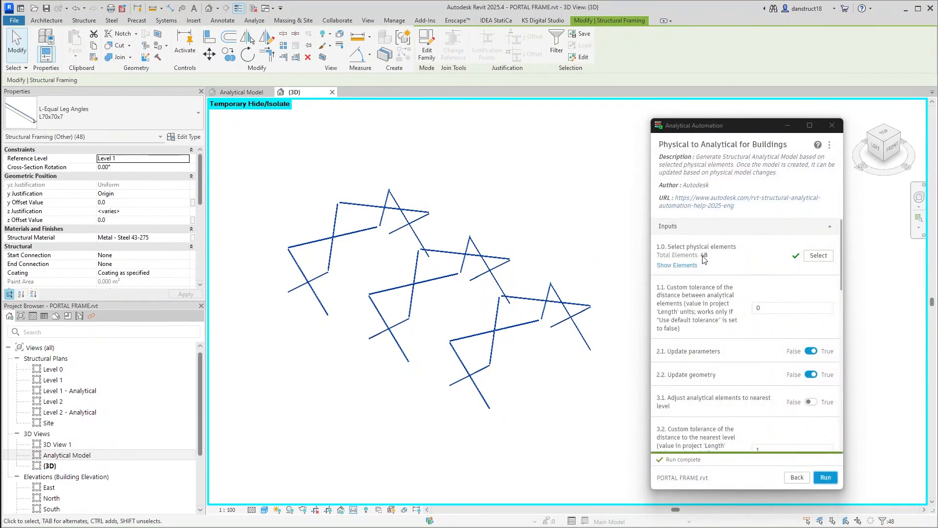
pyautogui.click(826, 477)
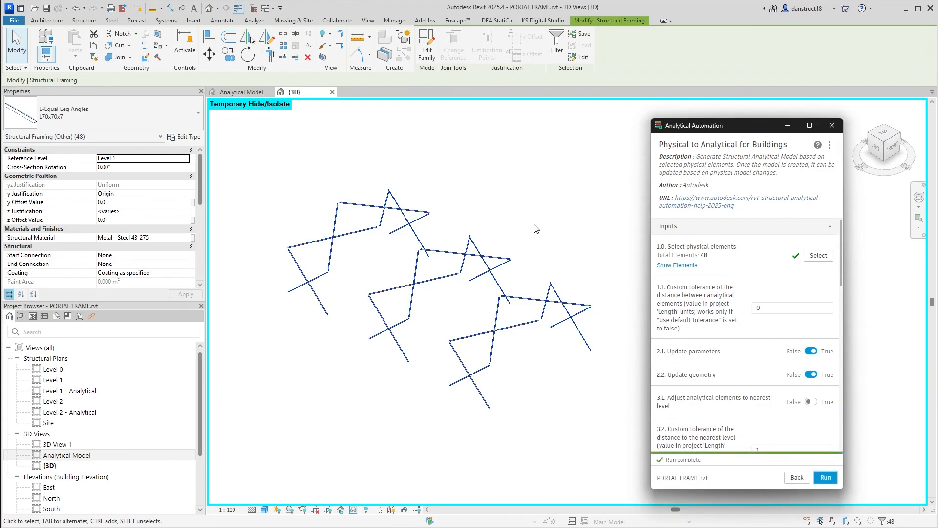
pyautogui.scroll(-15, 742, 349)
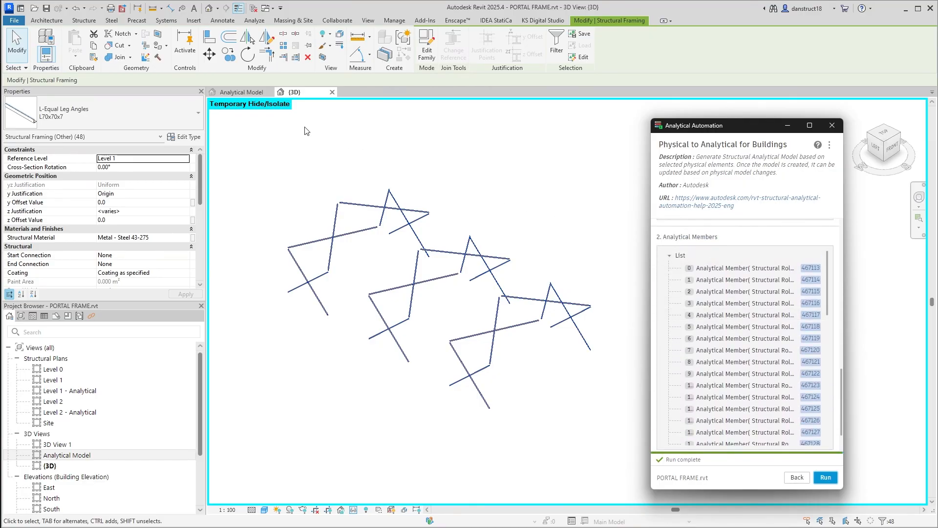
# Examine in the Analytical Model view how the bracing members' end nodes meet the column and rafter nodes
pyautogui.click(240, 93)
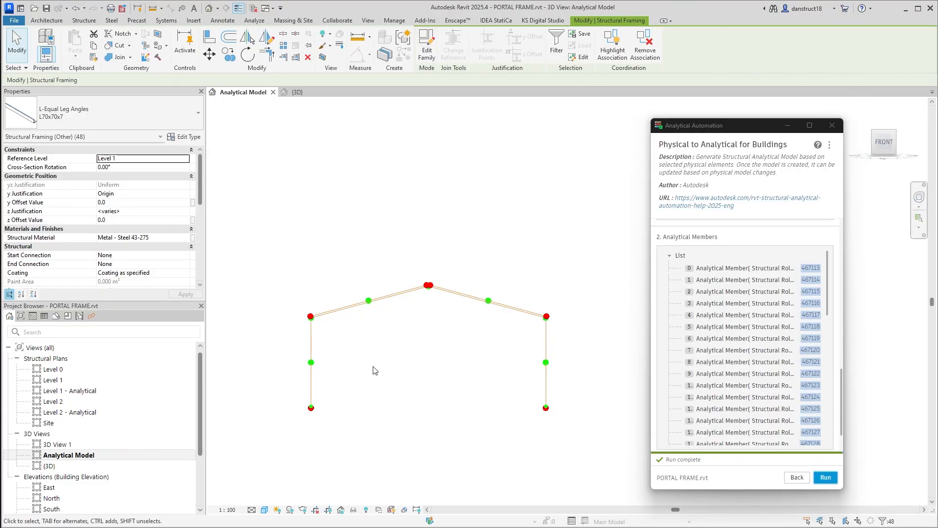
pyautogui.keyDown('shift'); pyautogui.moveTo(375, 370); pyautogui.dragTo(397, 432, button='middle'); pyautogui.keyUp('shift')
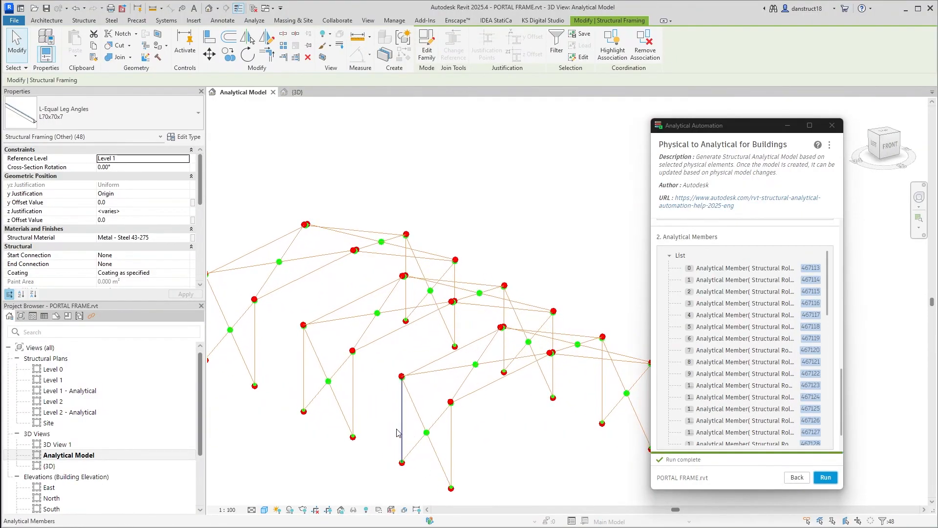
pyautogui.scroll(2, 318, 388)
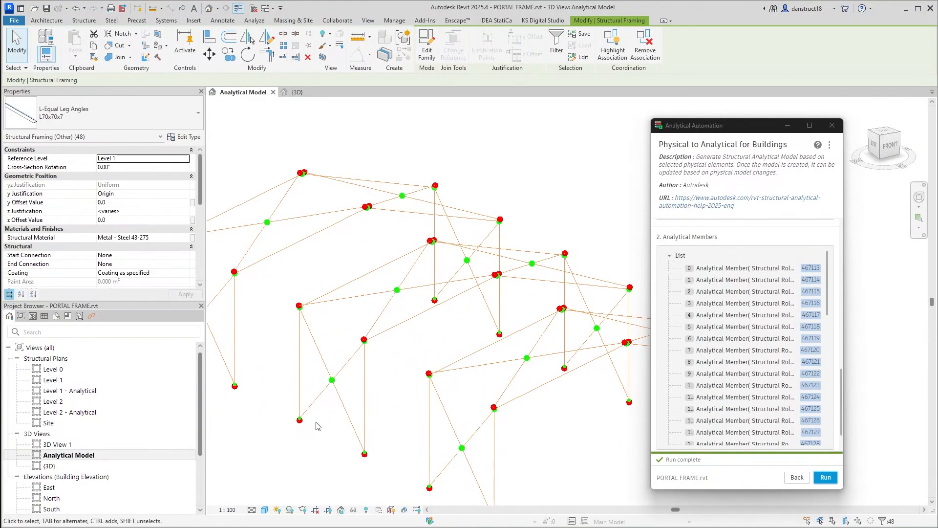
pyautogui.scroll(6, 317, 418)
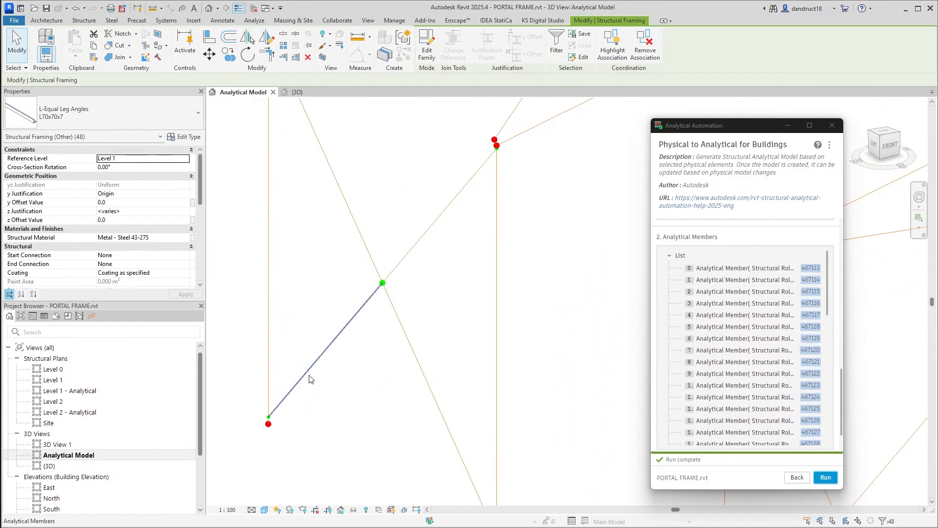
pyautogui.scroll(-5, 309, 379)
pyautogui.scroll(5, 295, 205)
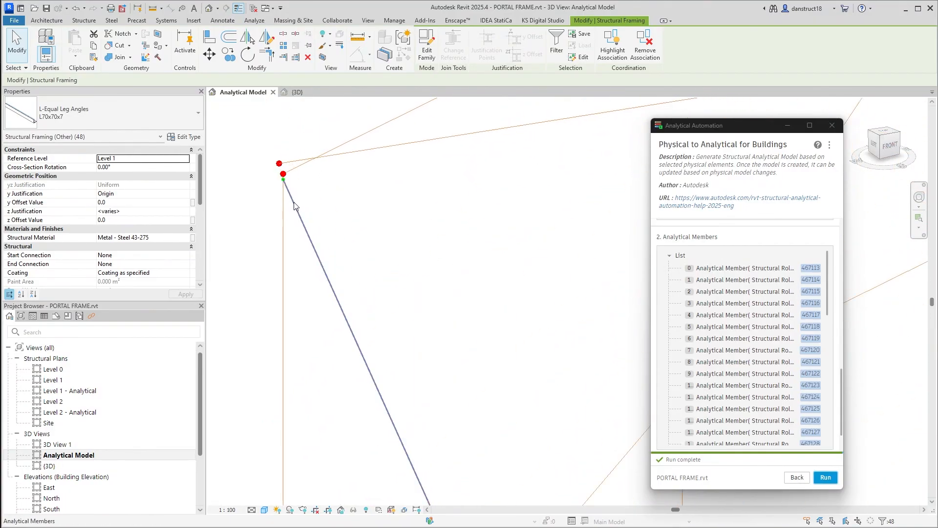
pyautogui.scroll(-5, 295, 210)
pyautogui.scroll(2, 430, 248)
pyautogui.scroll(2, 342, 237)
pyautogui.scroll(2, 385, 253)
pyautogui.scroll(-1, 386, 252)
pyautogui.scroll(3, 374, 259)
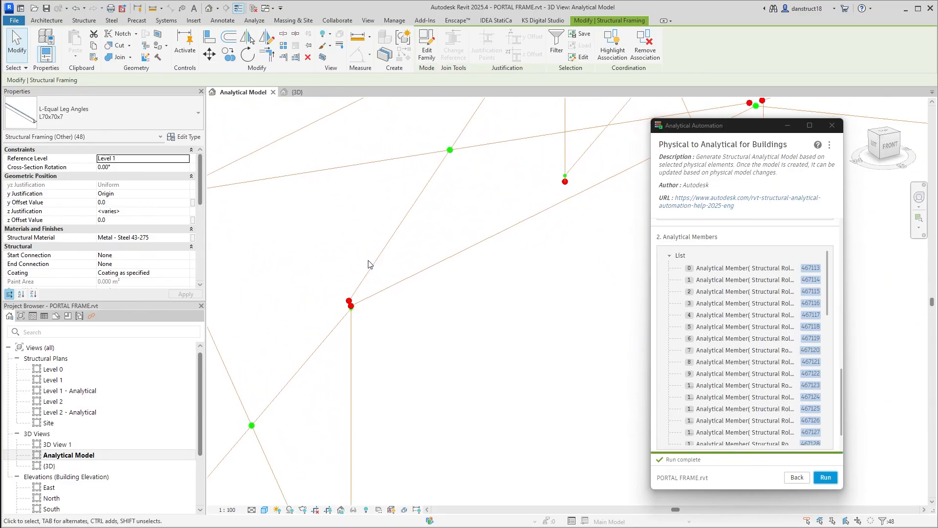
pyautogui.scroll(-3, 376, 263)
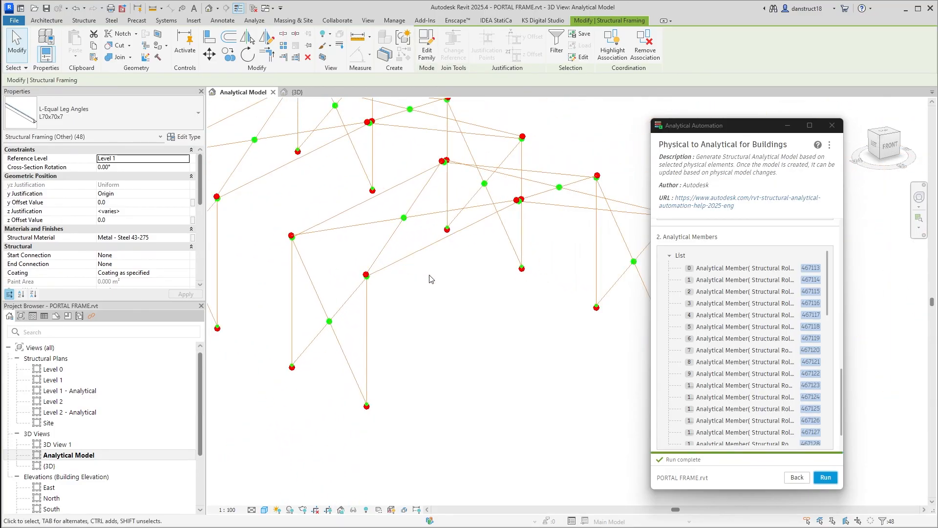
pyautogui.scroll(-3, 500, 389)
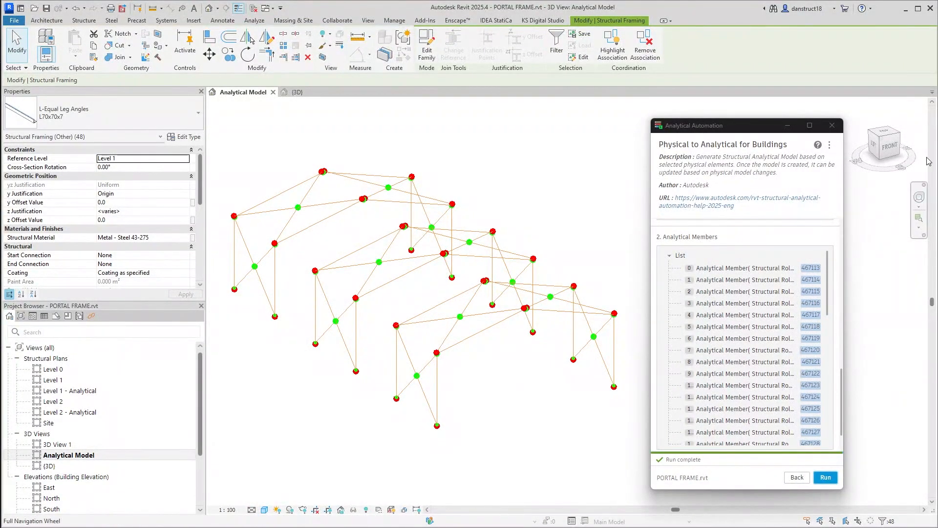
# Select the L70x70x7 roof bracing analytical members on both roof slopes, working from the front view of the frame
pyautogui.click(889, 146)
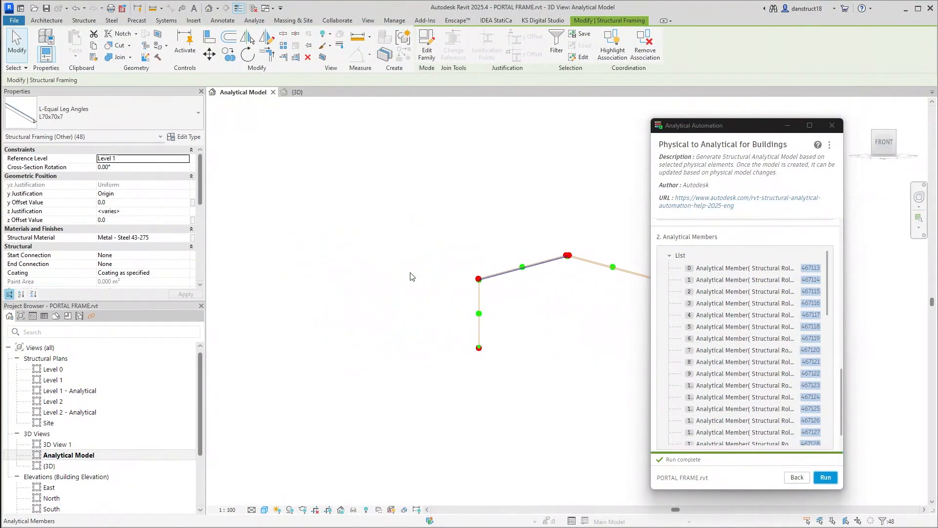
pyautogui.scroll(3, 504, 252)
pyautogui.scroll(2, 505, 253)
pyautogui.scroll(2, 357, 241)
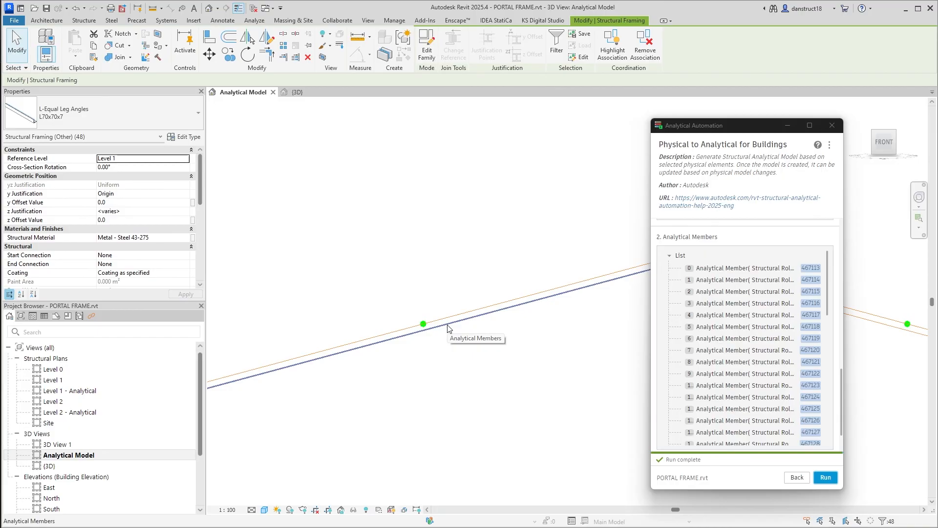
pyautogui.scroll(4, 425, 323)
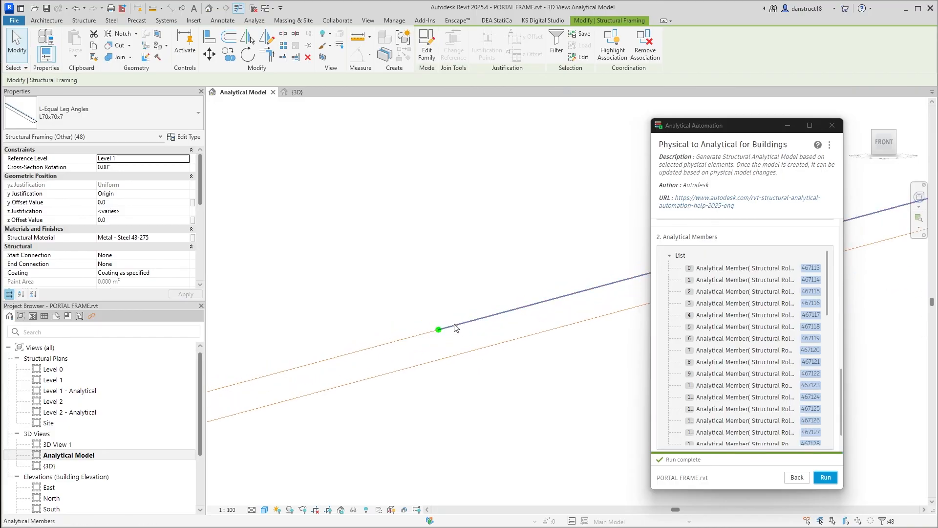
pyautogui.moveTo(503, 326); pyautogui.dragTo(481, 267)
pyautogui.keyDown('ctrl'); pyautogui.moveTo(388, 364); pyautogui.dragTo(357, 277); pyautogui.keyUp('ctrl')
pyautogui.scroll(-10, 435, 286)
pyautogui.moveTo(585, 308); pyautogui.dragTo(475, 311, button='middle')
pyautogui.scroll(4, 464, 289)
pyautogui.scroll(4, 465, 293)
pyautogui.keyDown('ctrl'); pyautogui.click(462, 282); pyautogui.keyUp('ctrl')
pyautogui.scroll(-2, 451, 206)
pyautogui.moveTo(610, 281); pyautogui.dragTo(346, 264, button='middle')
pyautogui.scroll(1, 407, 288)
pyautogui.keyDown('ctrl'); pyautogui.click(405, 278); pyautogui.keyUp('ctrl')
pyautogui.scroll(-9, 399, 243)
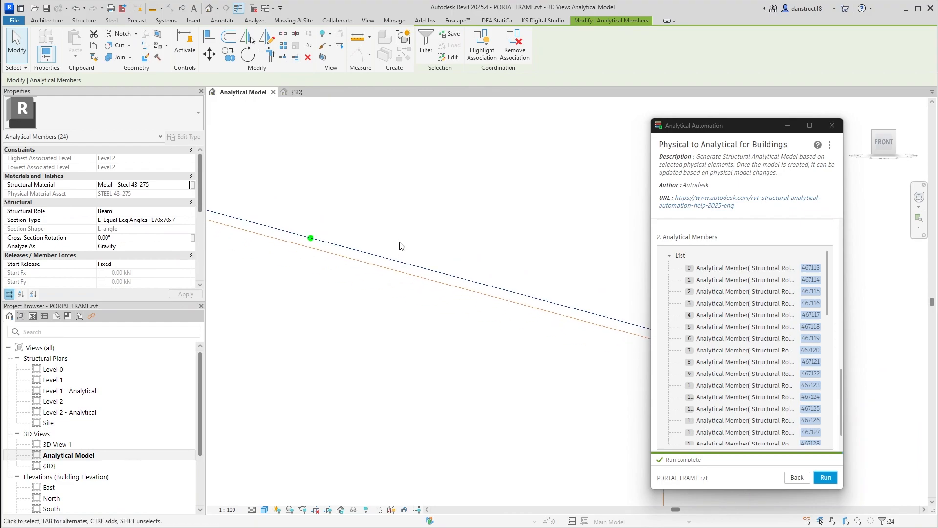
pyautogui.keyDown('shift'); pyautogui.moveTo(361, 293); pyautogui.dragTo(397, 292, button='middle'); pyautogui.keyUp('shift')
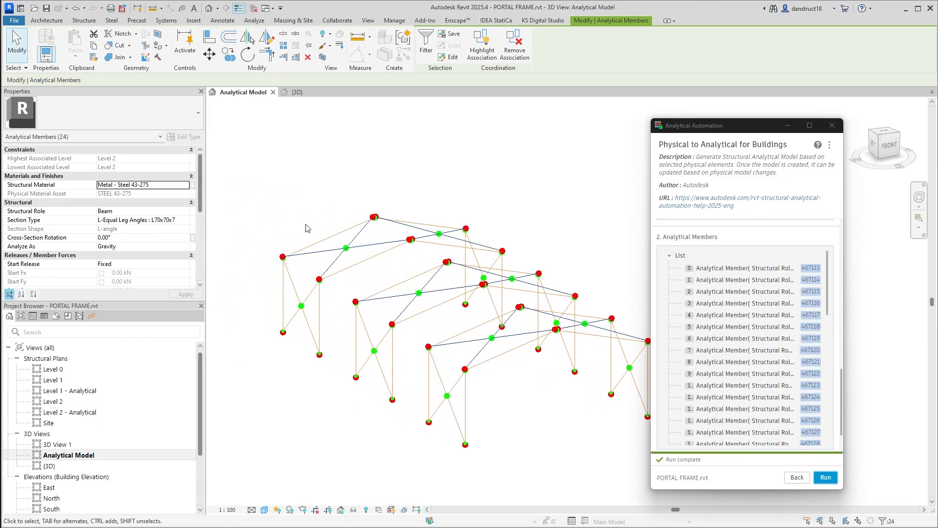
# Move the selected roof bracing members 102.2 mm vertically down onto the rafter line, with Disjoin turned off
pyautogui.click(887, 154)
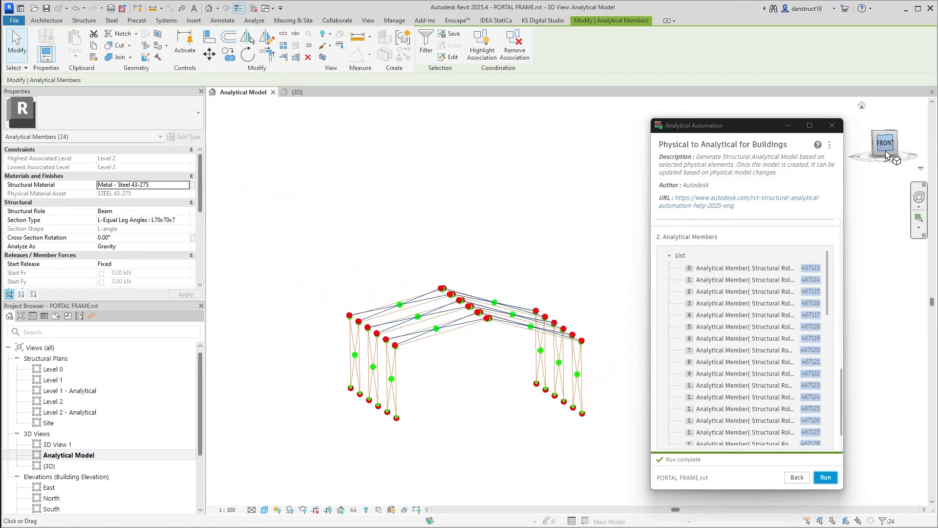
pyautogui.scroll(6, 490, 301)
pyautogui.scroll(5, 490, 300)
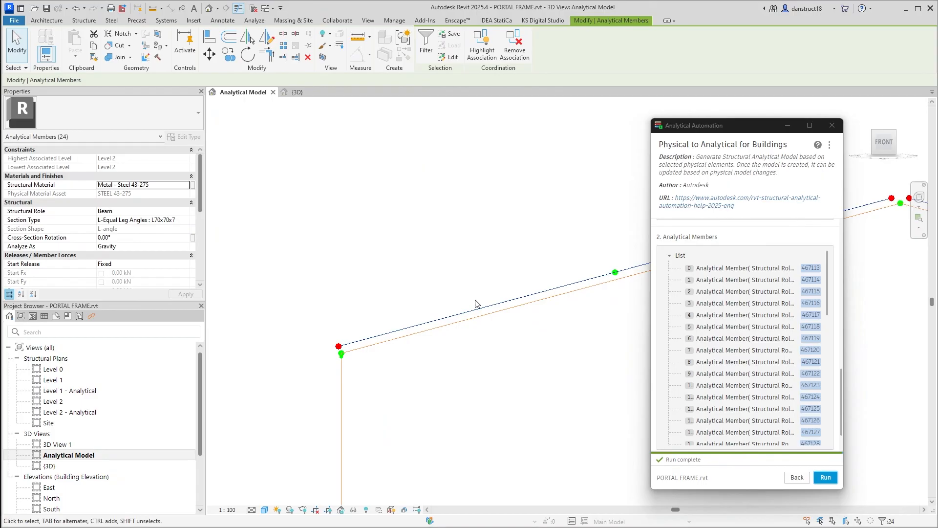
pyautogui.moveTo(482, 304); pyautogui.dragTo(551, 208, button='middle')
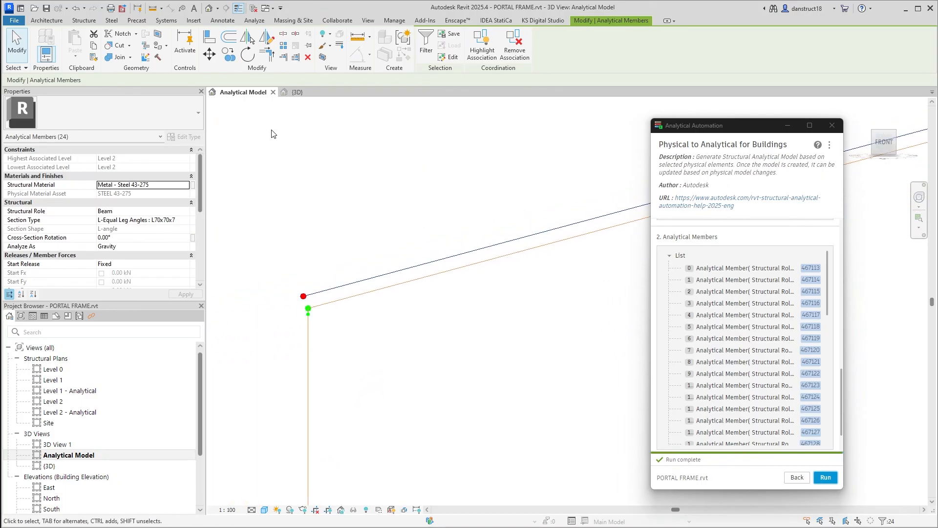
pyautogui.click(210, 55)
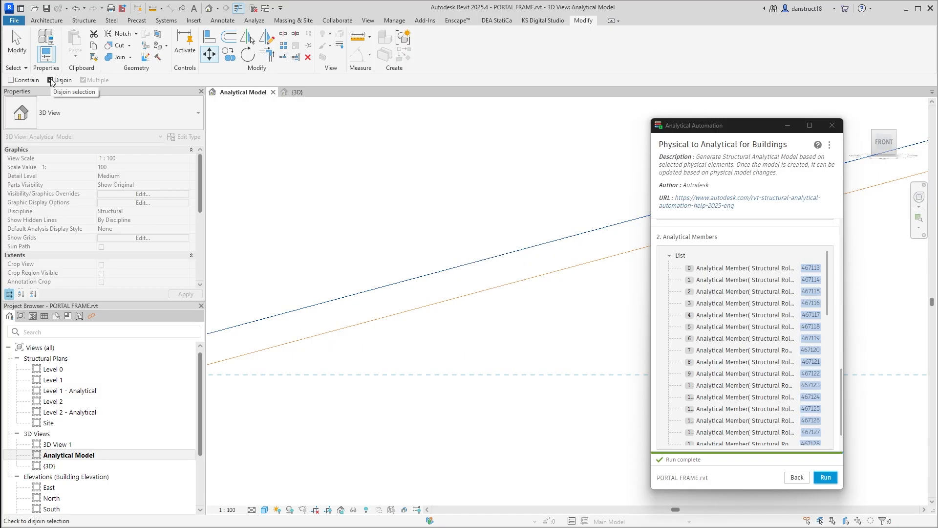
pyautogui.click(51, 80)
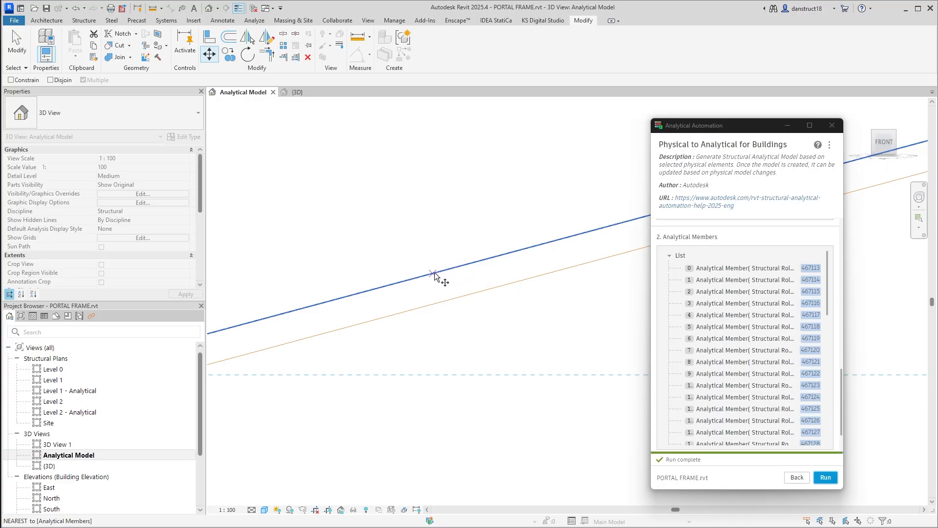
pyautogui.click(454, 268)
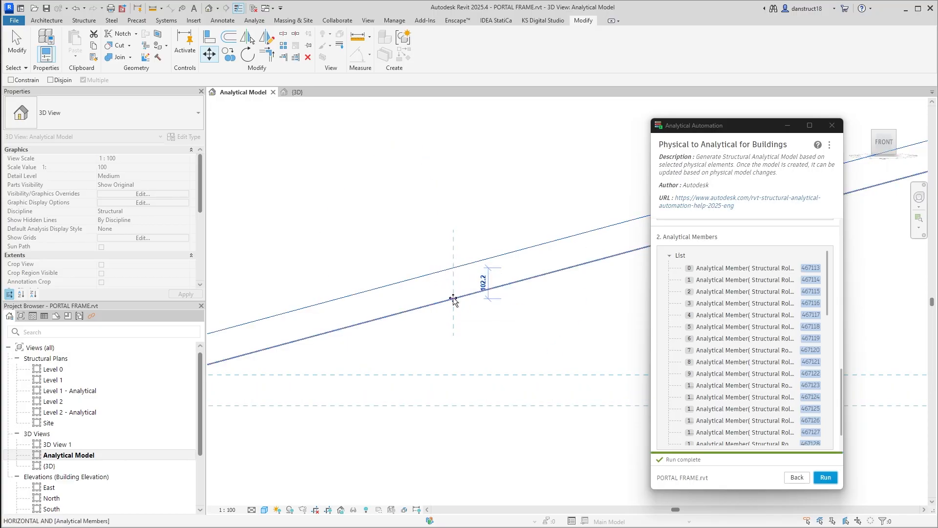
pyautogui.click(454, 299)
pyautogui.scroll(-2, 433, 249)
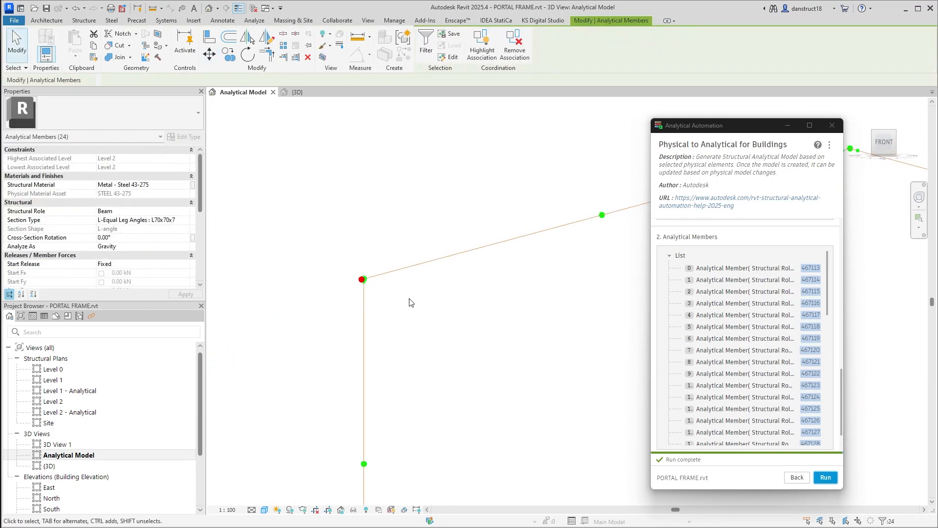
pyautogui.keyDown('shift'); pyautogui.moveTo(413, 304); pyautogui.dragTo(439, 337, button='middle'); pyautogui.keyUp('shift')
pyautogui.scroll(3, 327, 269)
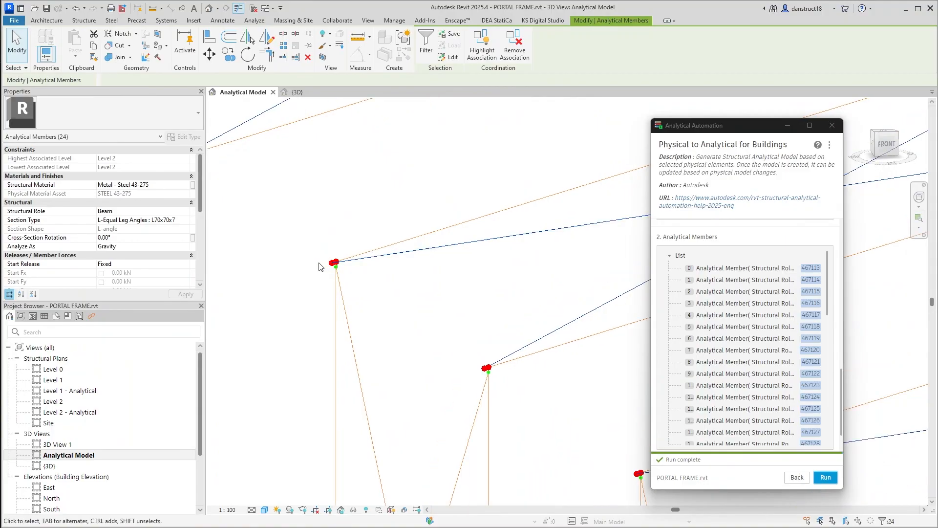
pyautogui.scroll(-4, 394, 352)
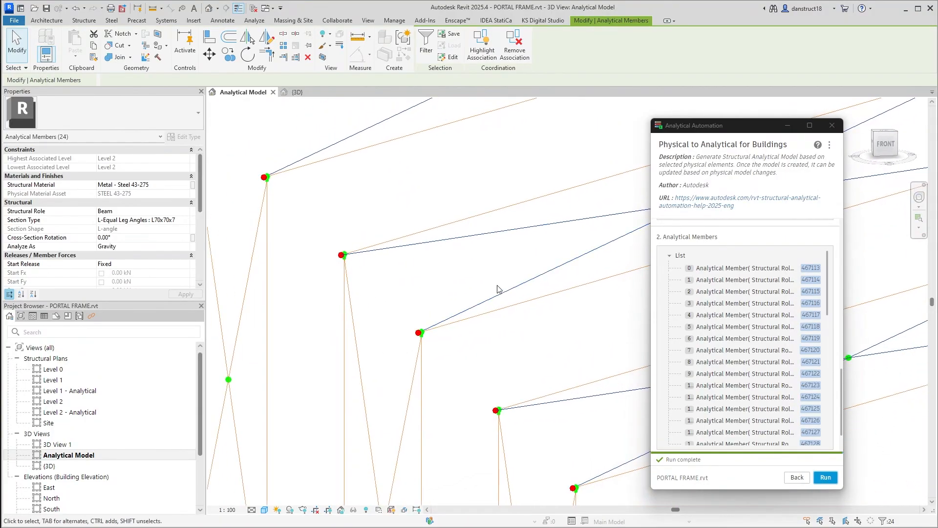
# Select the unconnected roof bracing end nodes at the front view's left eave and move them onto the rafter-to-column nodes
pyautogui.click(894, 141)
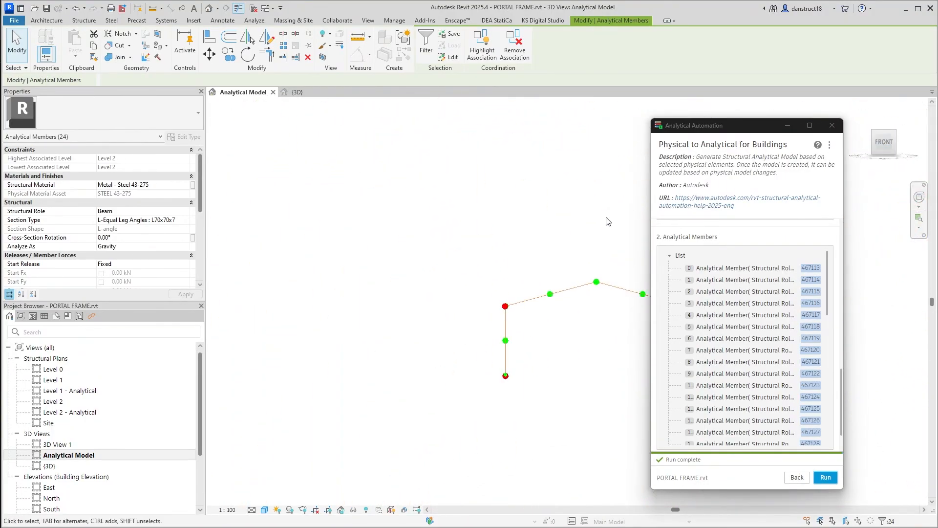
pyautogui.scroll(5, 460, 344)
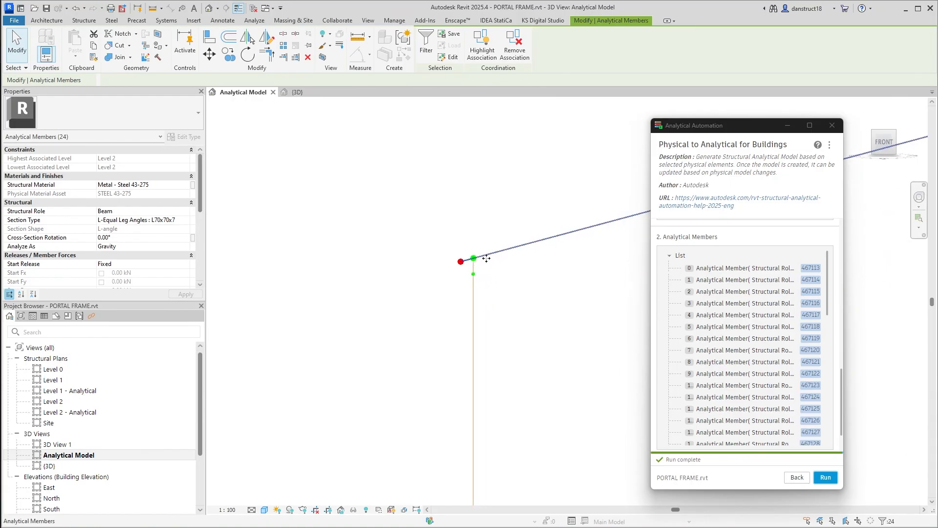
pyautogui.click(331, 265)
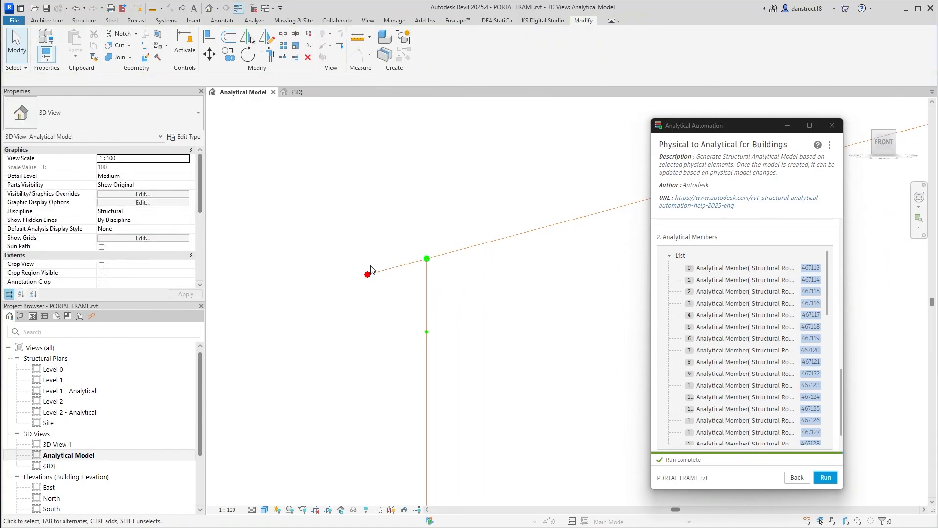
pyautogui.click(368, 274)
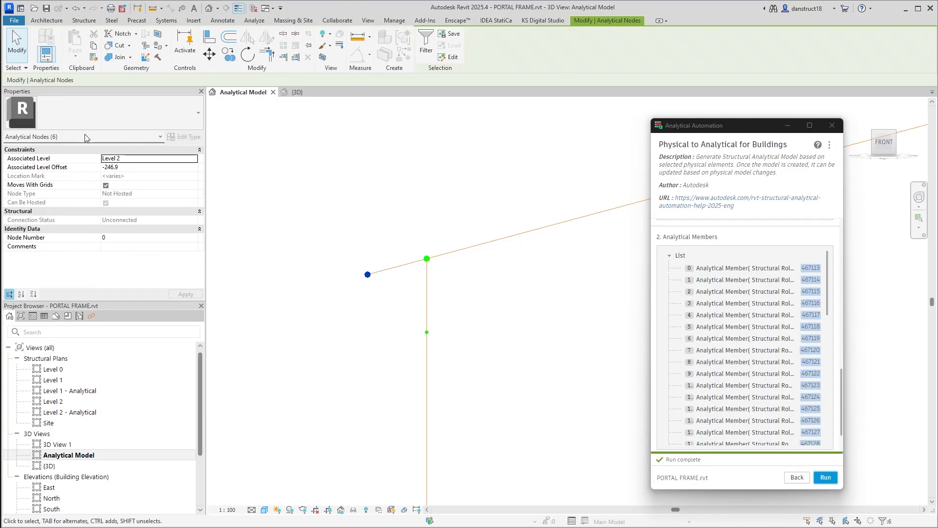
pyautogui.click(210, 53)
pyautogui.click(367, 274)
pyautogui.click(426, 258)
# Select the unconnected roof bracing end nodes at the opposite, right eave and move them onto the rafter-to-column nodes
pyautogui.scroll(-10, 419, 216)
pyautogui.scroll(-3, 418, 217)
pyautogui.scroll(10, 503, 216)
pyautogui.scroll(8, 514, 286)
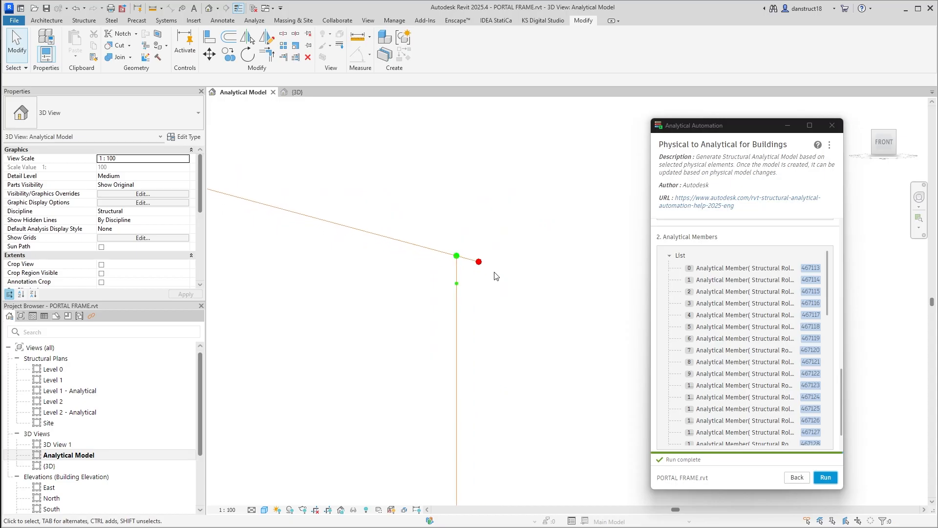
pyautogui.moveTo(470, 243); pyautogui.dragTo(513, 304)
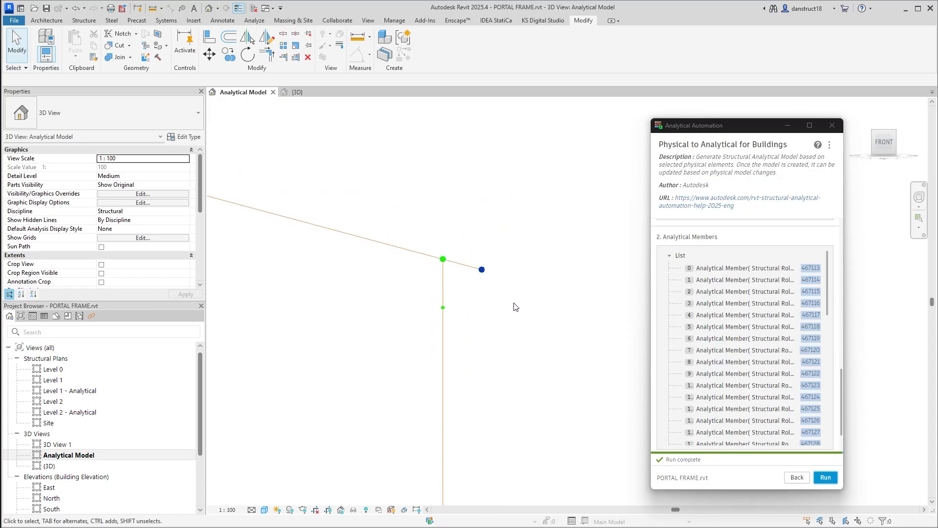
pyautogui.click(209, 54)
pyautogui.click(482, 269)
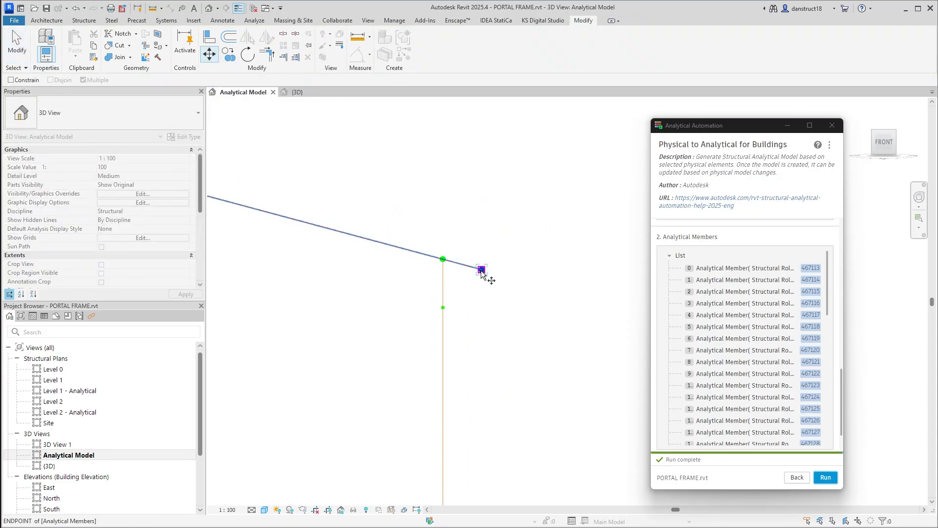
pyautogui.click(443, 258)
pyautogui.scroll(-9, 418, 211)
pyautogui.scroll(-6, 417, 213)
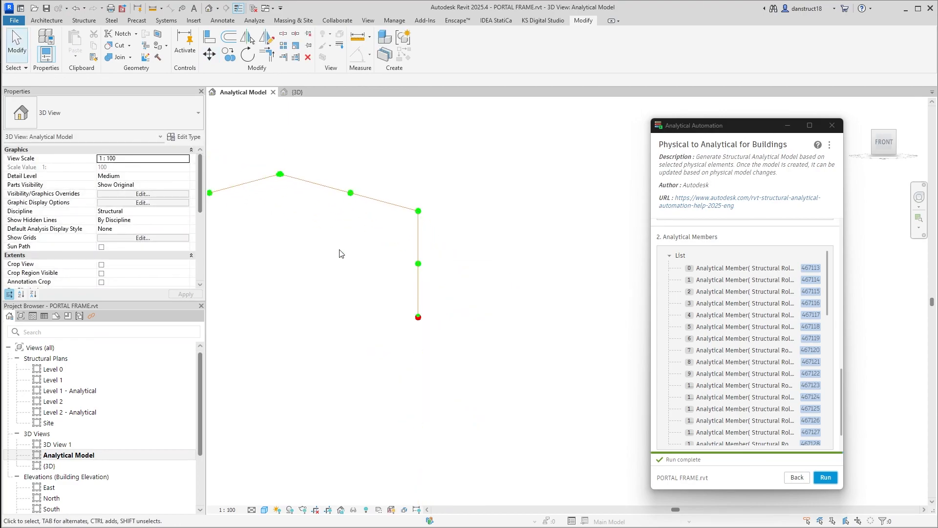
pyautogui.keyDown('shift'); pyautogui.moveTo(528, 287); pyautogui.dragTo(317, 366, button='middle'); pyautogui.keyUp('shift')
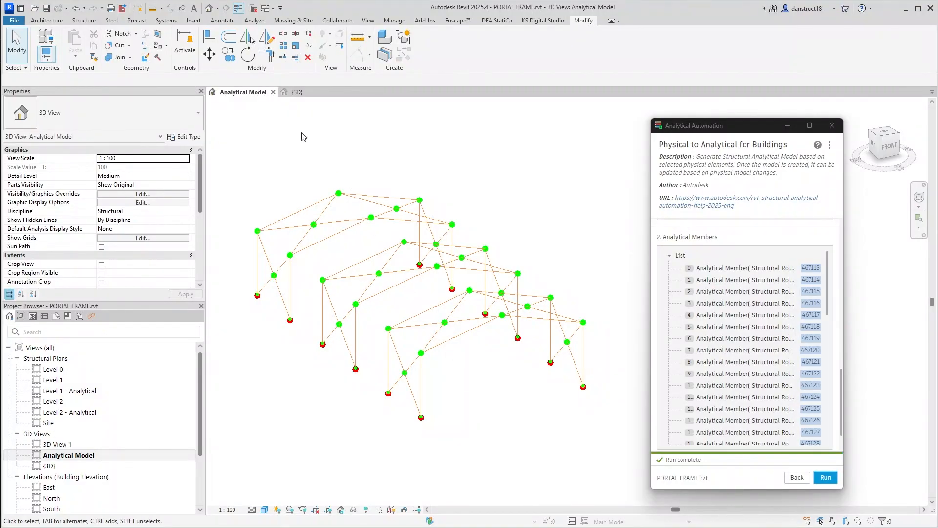
# Reset the temporary hide/isolate in the {3D} view so the full physical model shows, and dismiss the save reminder without saving
pyautogui.click(296, 92)
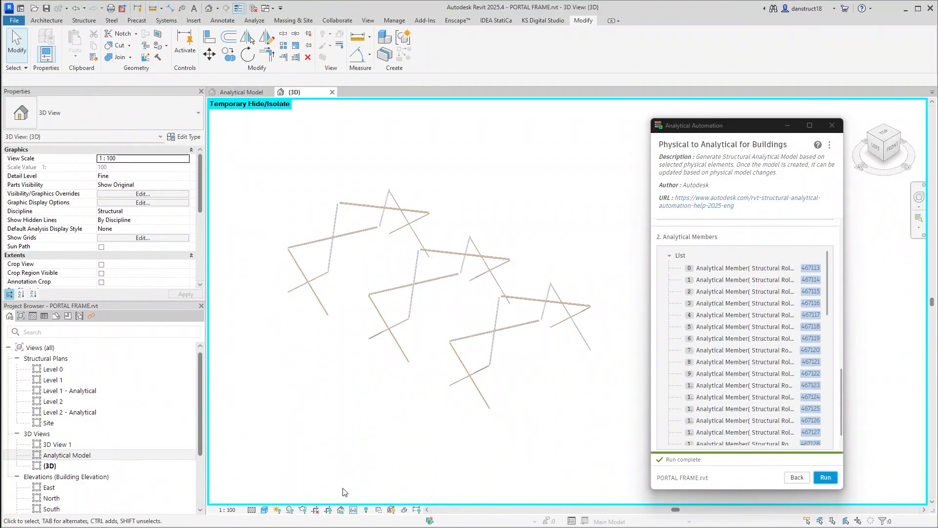
pyautogui.click(353, 510)
pyautogui.click(397, 499)
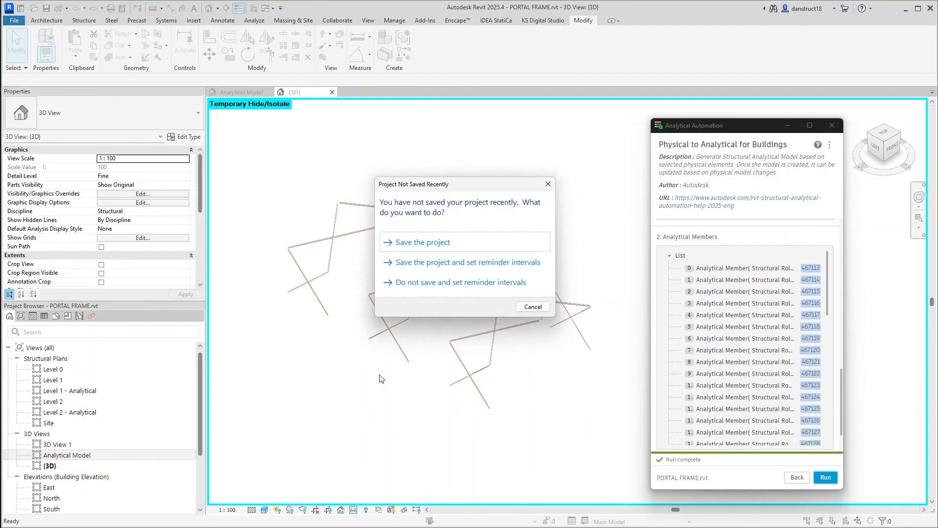
pyautogui.click(549, 181)
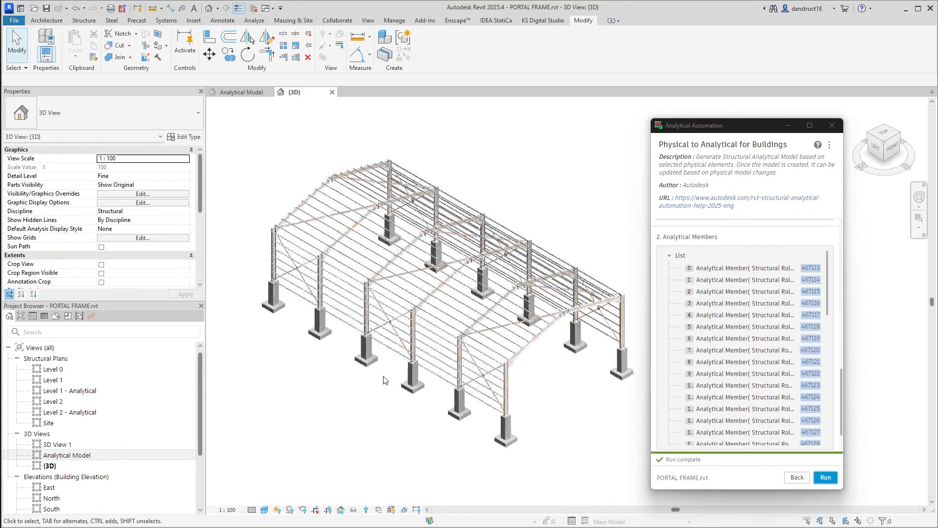
# Select all instances of the PFC100x50x10 channel visible in the view, starting from the lowest side girt
pyautogui.scroll(5, 384, 380)
pyautogui.scroll(1, 417, 309)
pyautogui.click(413, 310)
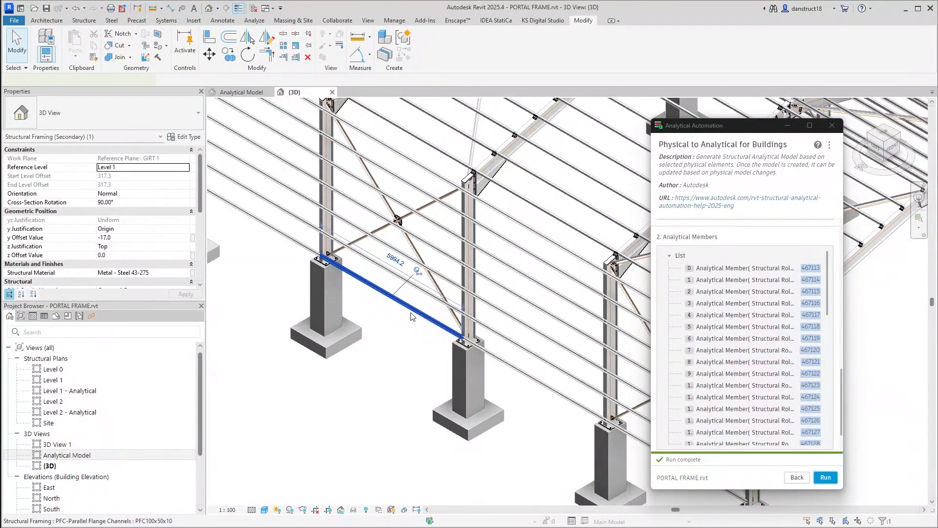
pyautogui.moveTo(422, 326); pyautogui.dragTo(401, 386, button='middle')
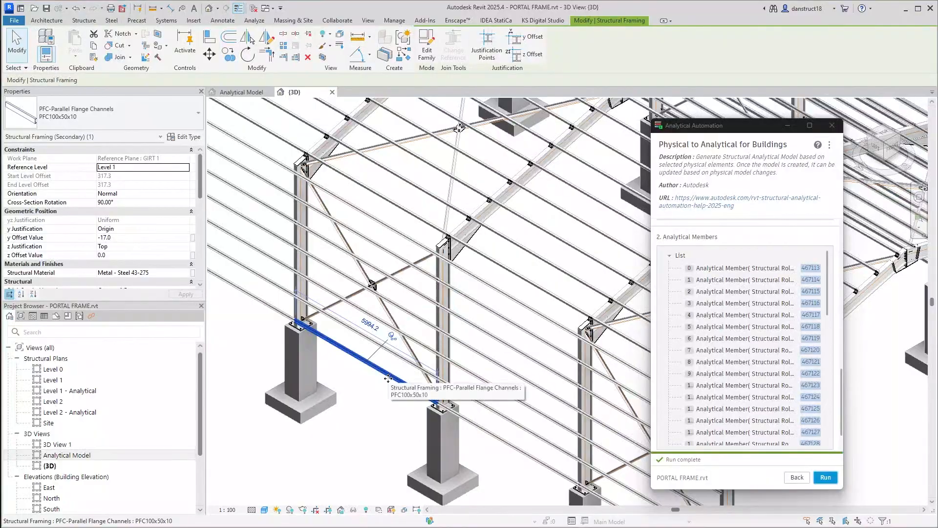
pyautogui.rightClick(388, 377)
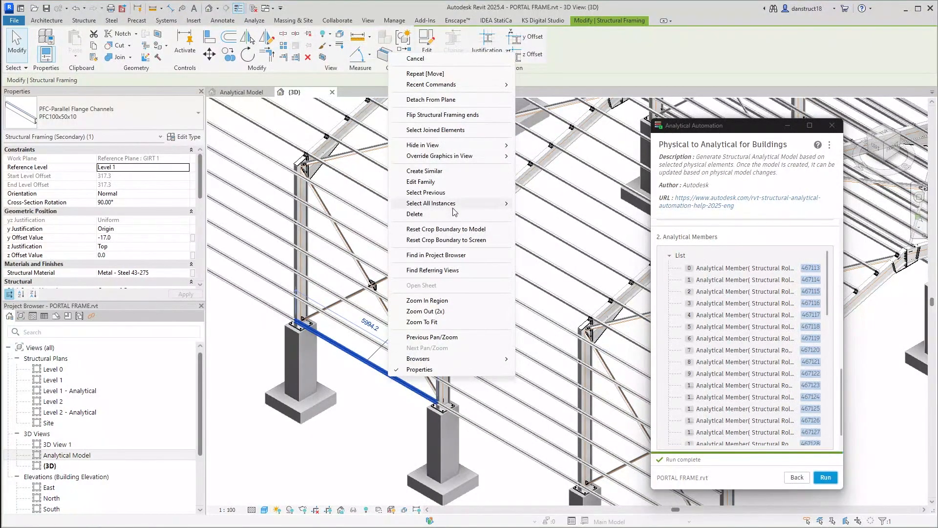
pyautogui.moveTo(459, 210)
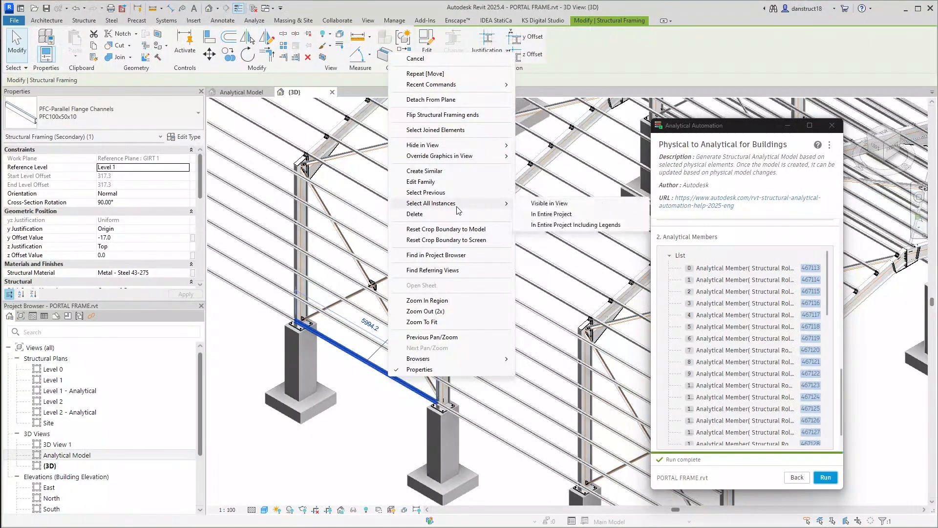
pyautogui.click(541, 207)
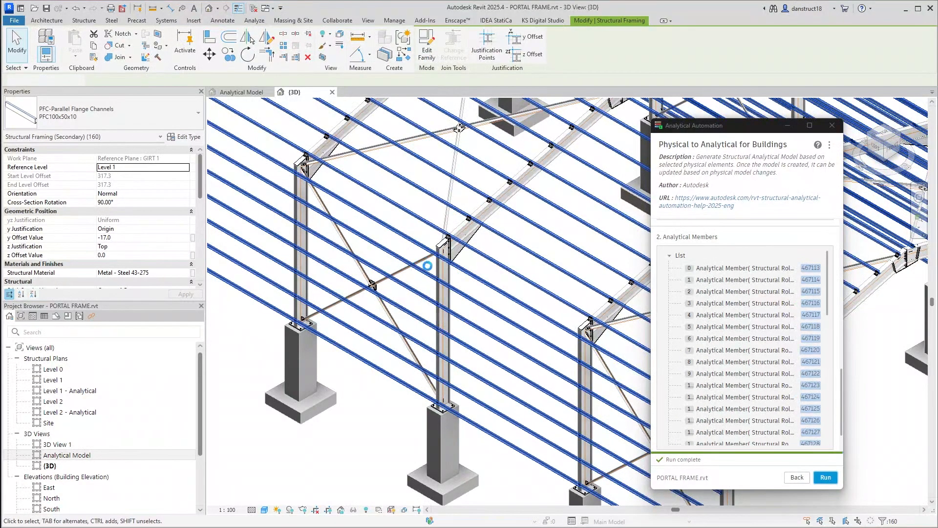
# Temporarily isolate the selected PFC100x50x10 girts and purlins in the {3D} view and clear the selection
pyautogui.scroll(-3, 420, 261)
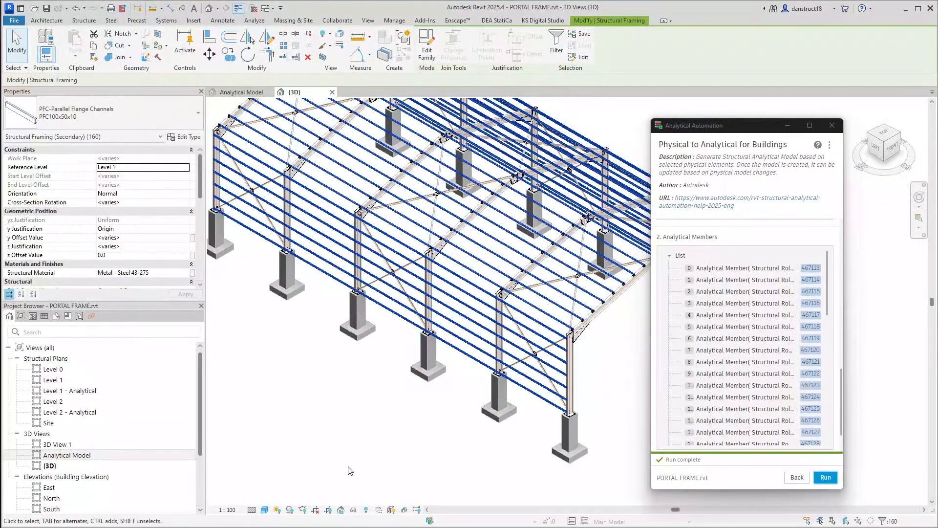
pyautogui.click(353, 509)
pyautogui.click(362, 475)
pyautogui.click(346, 364)
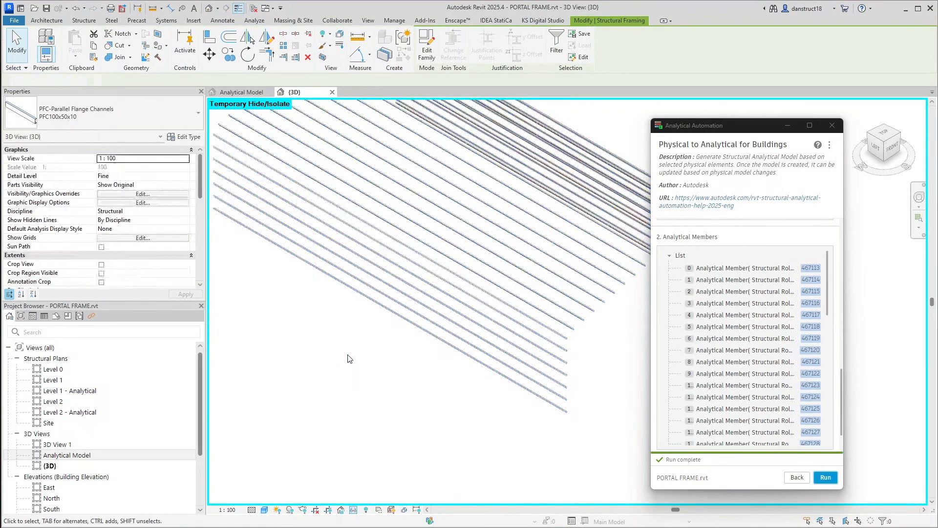
pyautogui.scroll(-2, 349, 355)
pyautogui.moveTo(348, 345); pyautogui.dragTo(352, 356, button='middle')
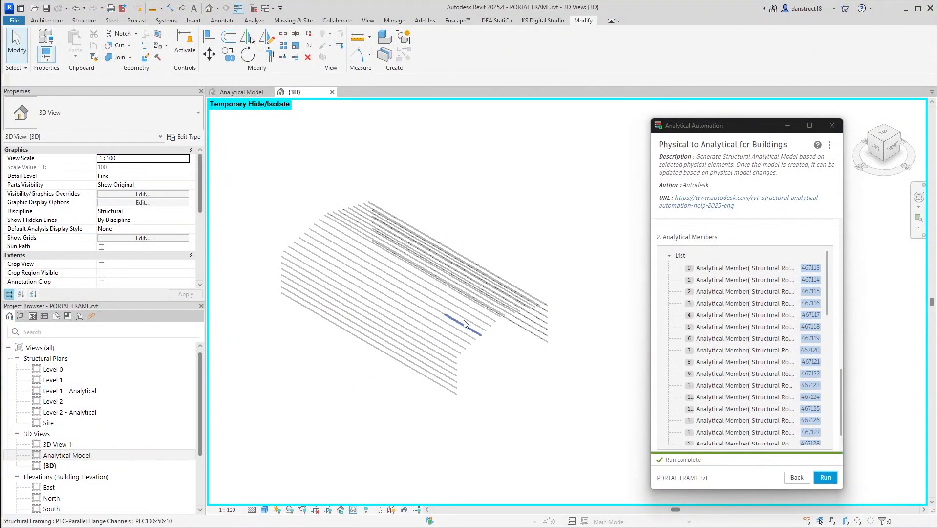
# Set all isolated PFC100x50x10 members as the script's physical elements and run Physical to Analytical for Buildings with the Analytical Model view open
pyautogui.scroll(10, 746, 336)
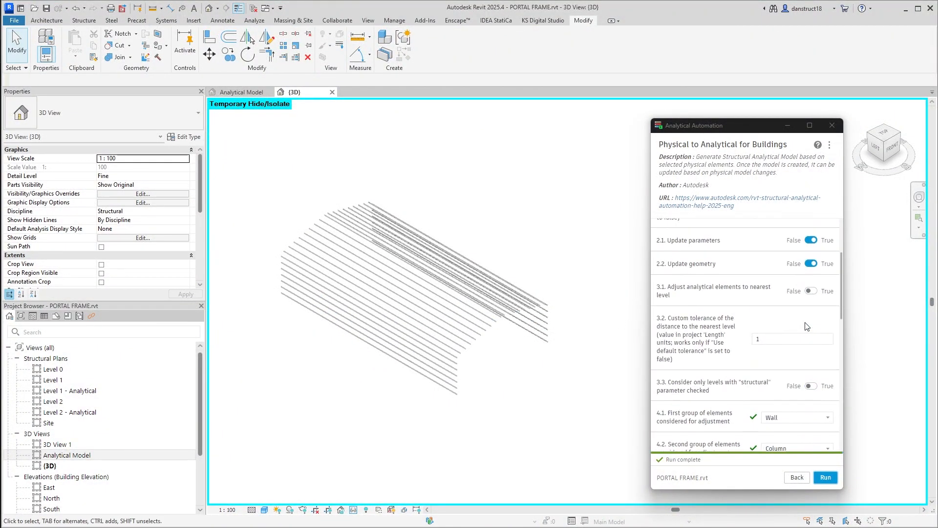
pyautogui.click(738, 136)
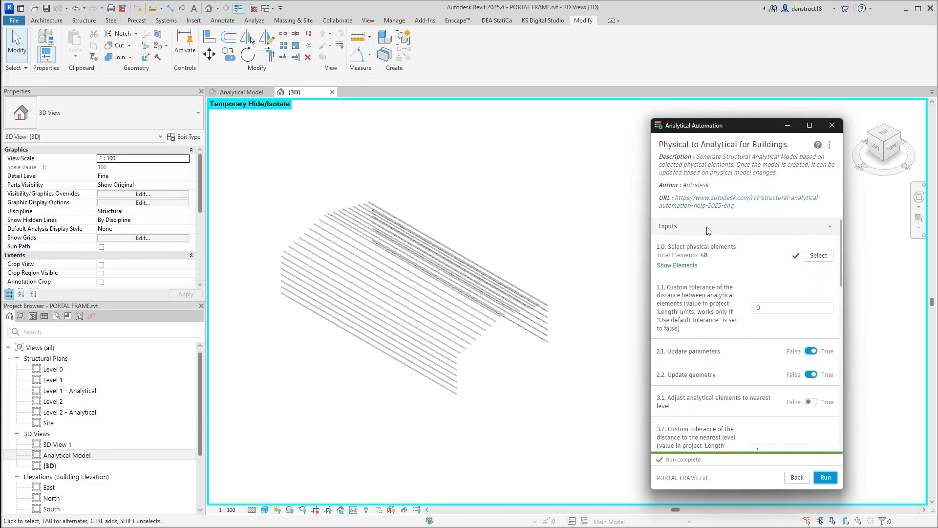
pyautogui.click(819, 256)
pyautogui.moveTo(243, 166); pyautogui.dragTo(570, 431)
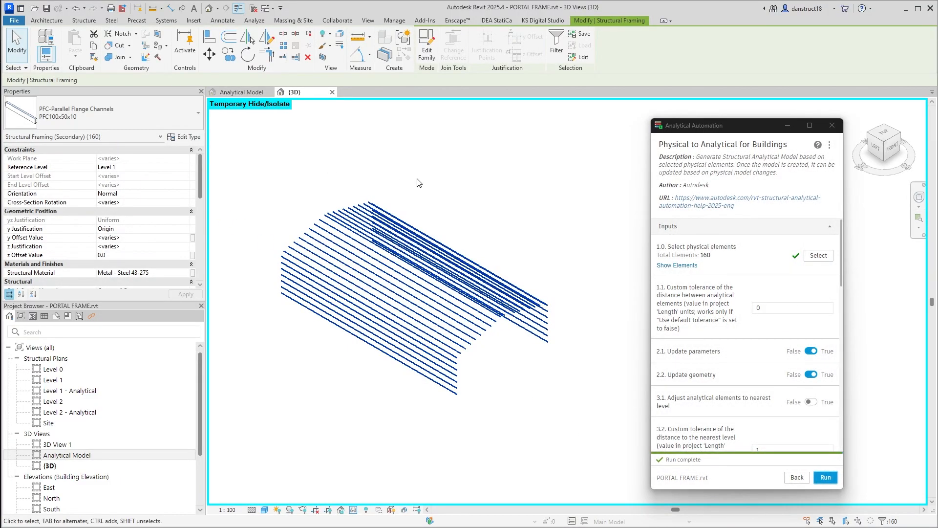
pyautogui.click(239, 92)
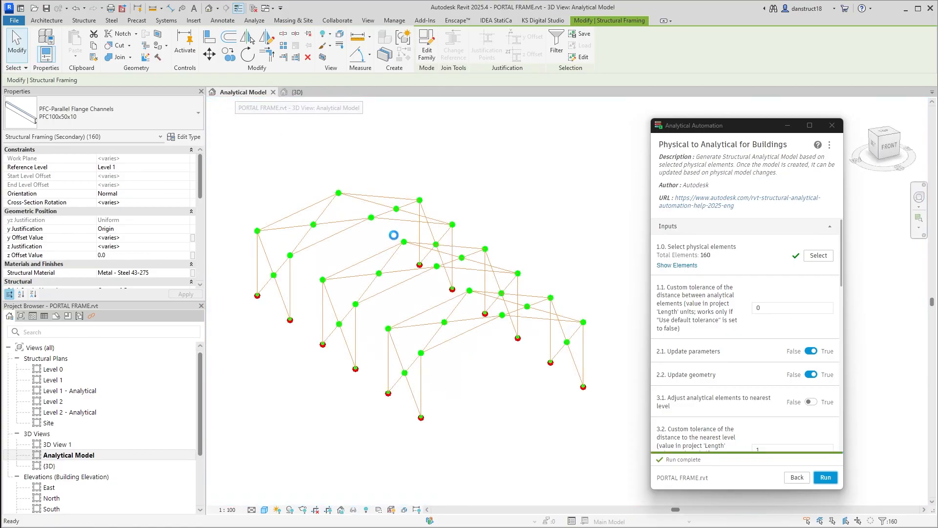
pyautogui.click(824, 478)
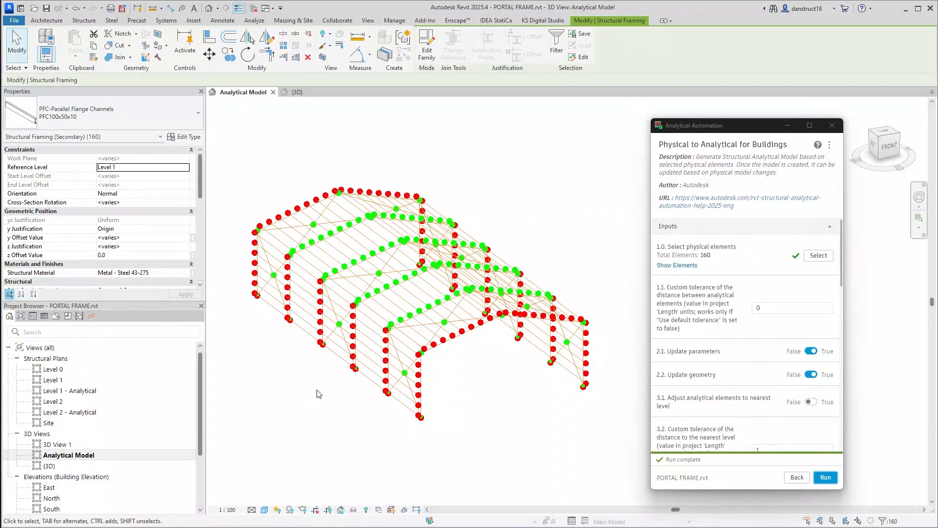
# Examine the unconnected girt end nodes beside the column's analytical line, checking the girt member, its nodes and the column member
pyautogui.scroll(3, 376, 380)
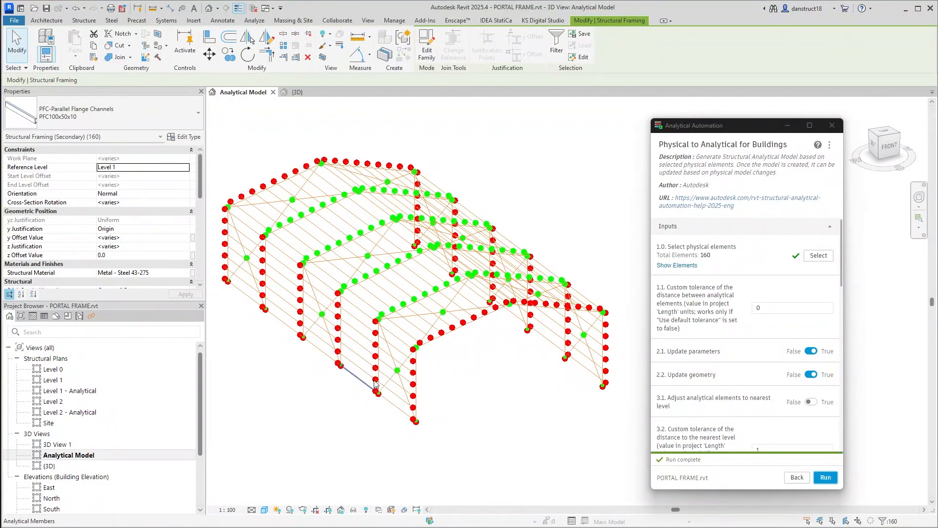
pyautogui.scroll(4, 375, 381)
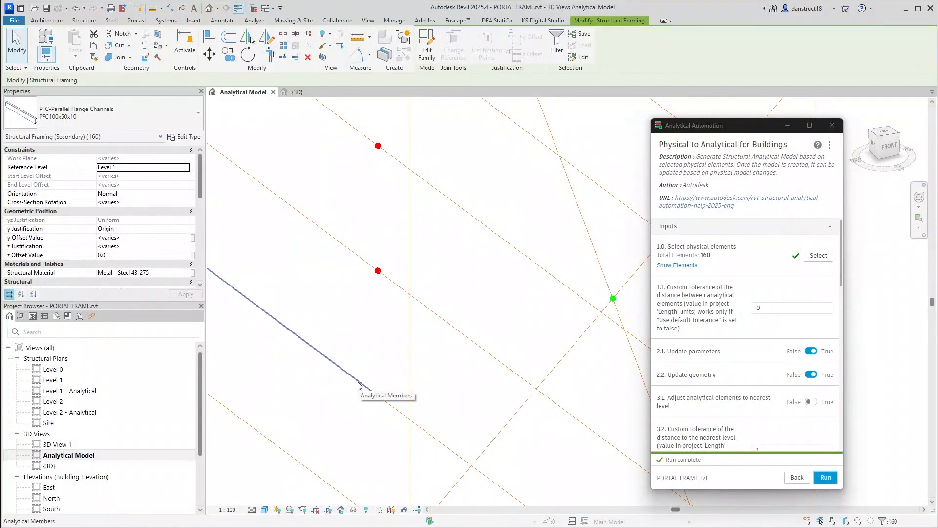
pyautogui.click(360, 386)
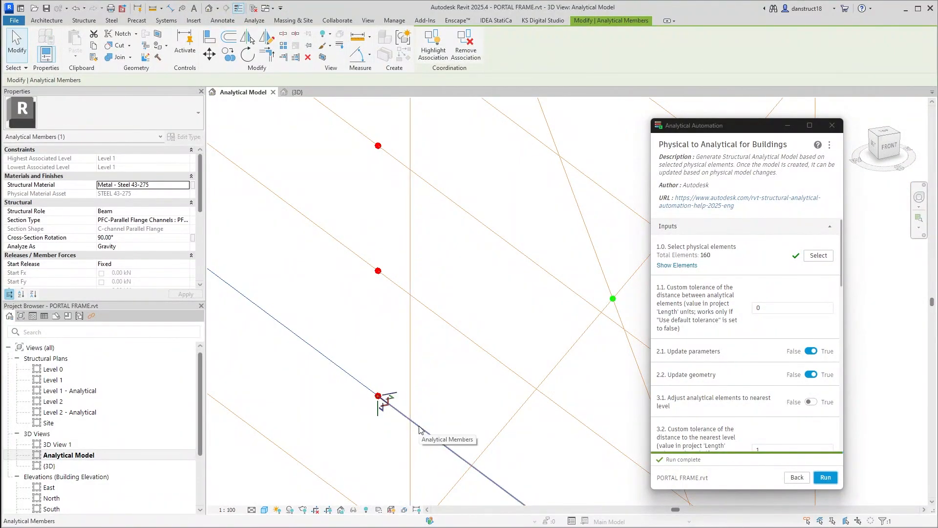
pyautogui.click(359, 360)
pyautogui.moveTo(358, 358); pyautogui.dragTo(397, 425)
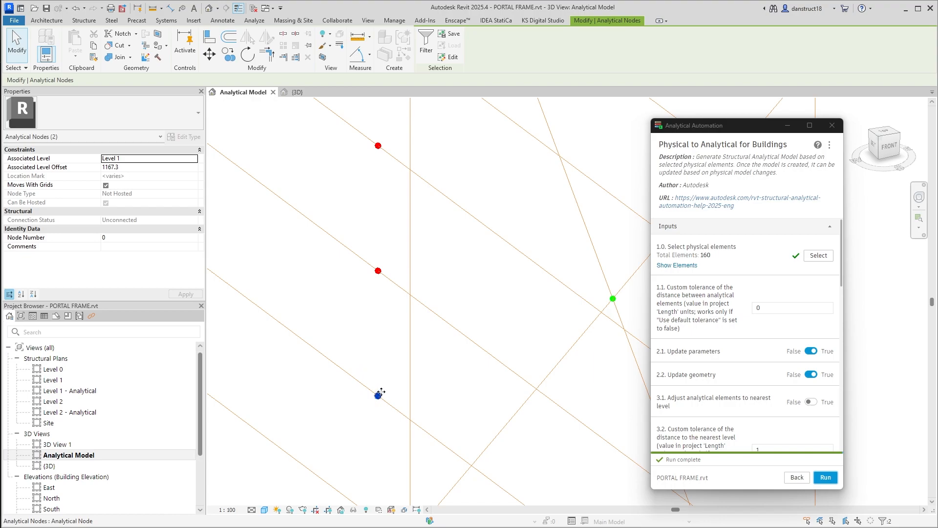
pyautogui.click(402, 368)
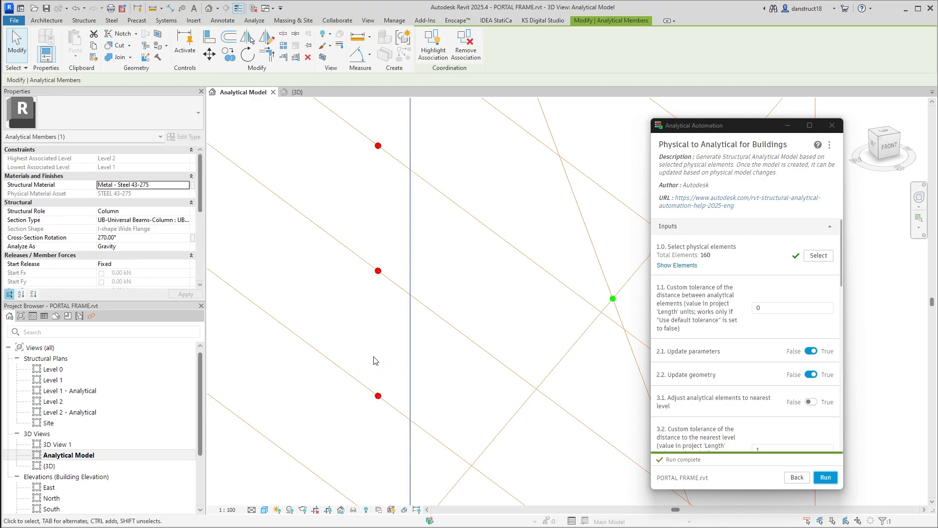
pyautogui.press('Escape')
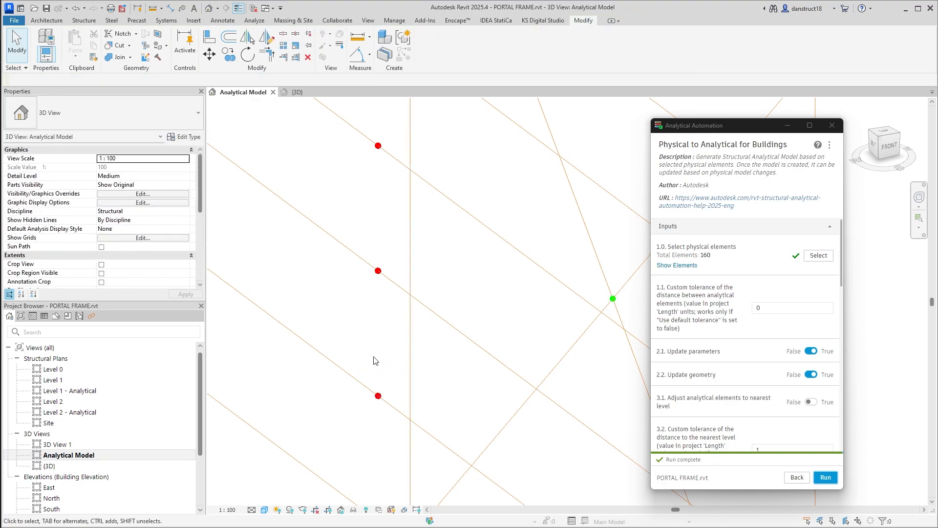
pyautogui.scroll(-6, 375, 361)
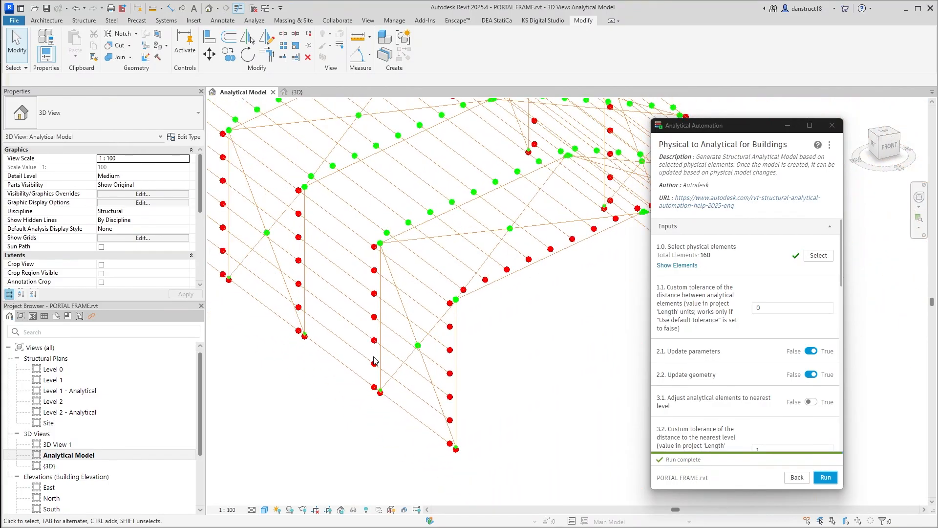
pyautogui.moveTo(382, 360); pyautogui.dragTo(390, 377, button='middle')
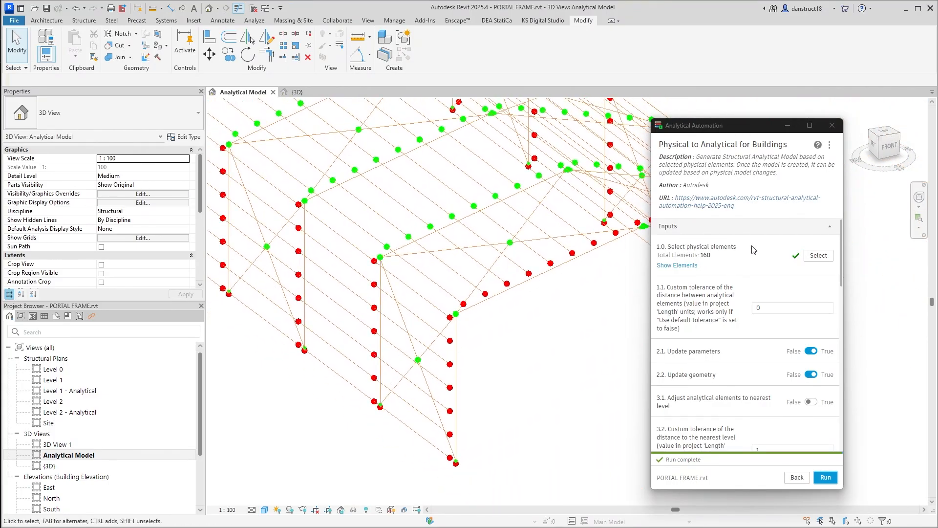
# Set the custom tolerance of the distance between analytical elements to 0.2 and rerun the physical-to-analytical script
pyautogui.click(730, 137)
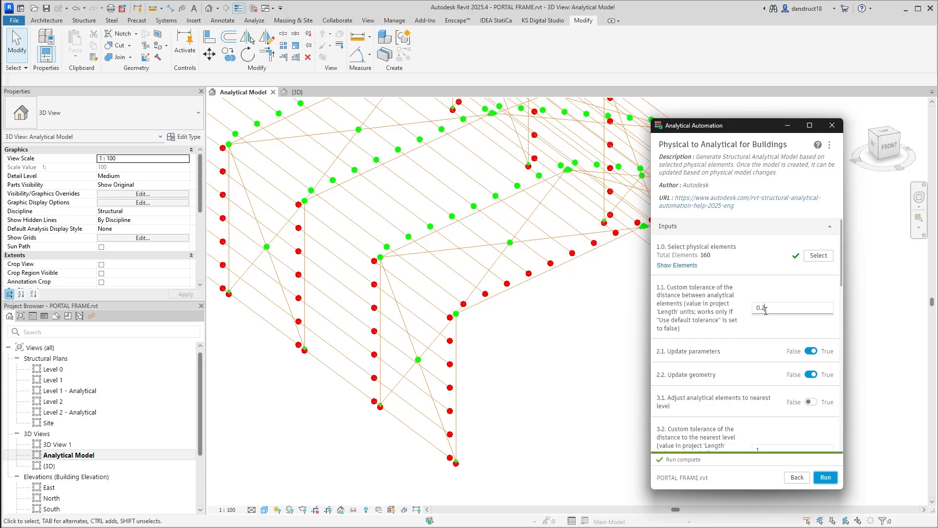
pyautogui.click(764, 310)
pyautogui.click(825, 479)
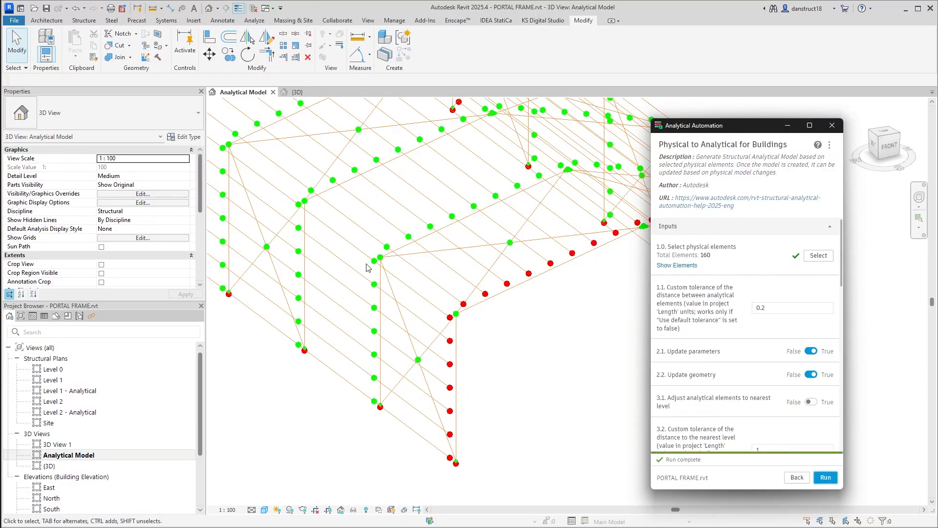
# Check the connection status of a girt analytical node beside the column
pyautogui.scroll(10, 364, 342)
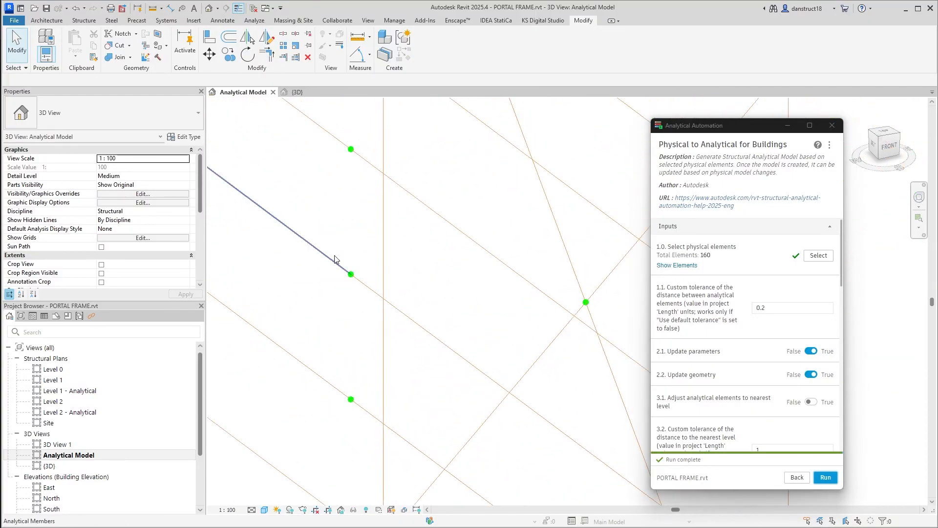
pyautogui.click(365, 316)
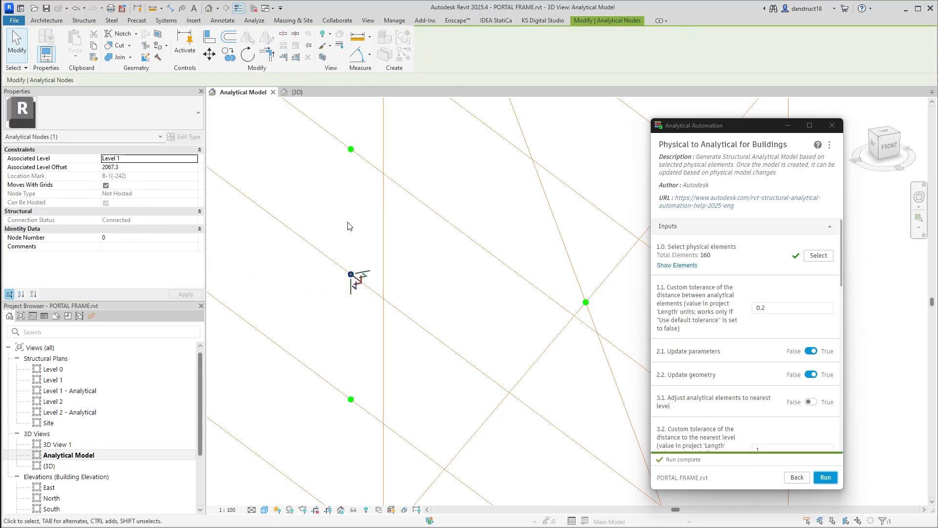
pyautogui.press('Escape')
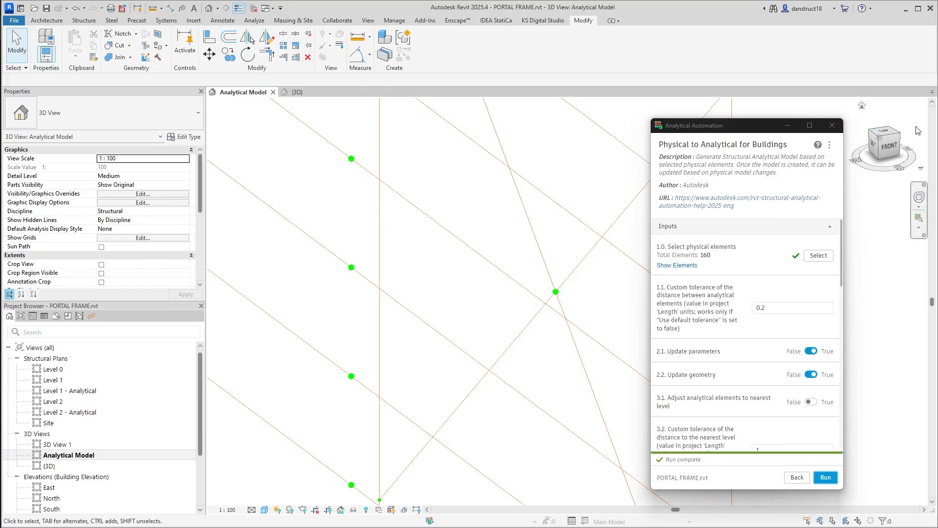
# Select the column of girt analytical nodes and members outside the left column line, working from the front view
pyautogui.click(889, 149)
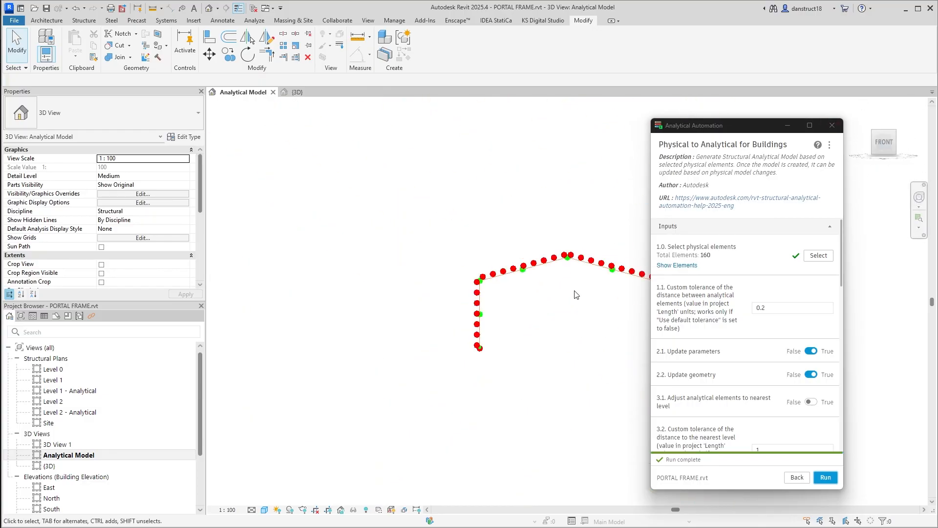
pyautogui.scroll(1, 497, 345)
pyautogui.moveTo(509, 350); pyautogui.dragTo(465, 359, button='middle')
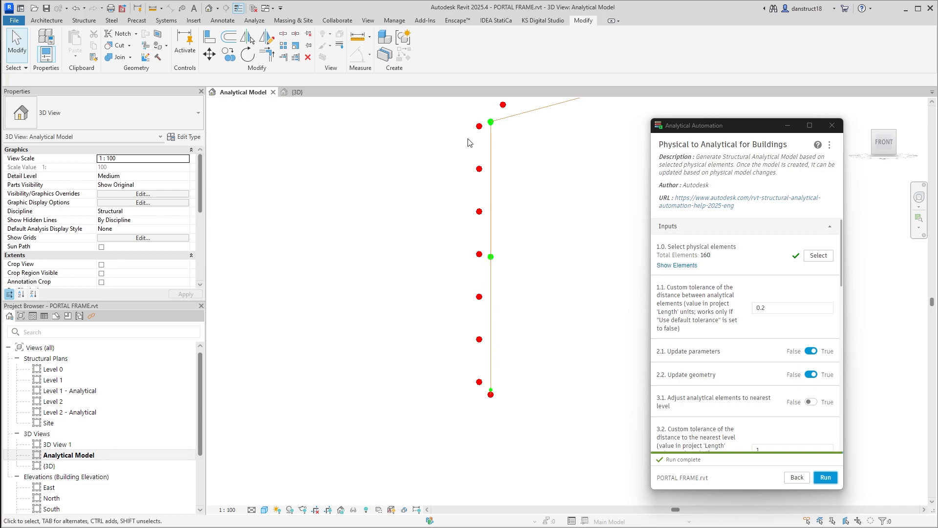
pyautogui.moveTo(458, 147); pyautogui.dragTo(346, 210, button='middle')
pyautogui.moveTo(342, 170); pyautogui.dragTo(355, 452)
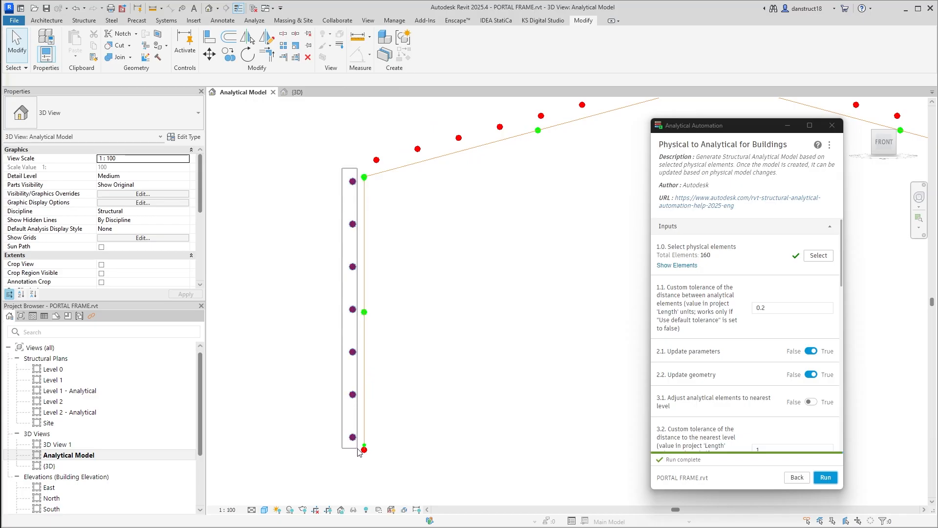
pyautogui.moveTo(359, 452); pyautogui.dragTo(360, 452)
# Move the selected girt nodes and members horizontally onto the left column's analytical line, and return to the isometric view
pyautogui.scroll(2, 370, 429)
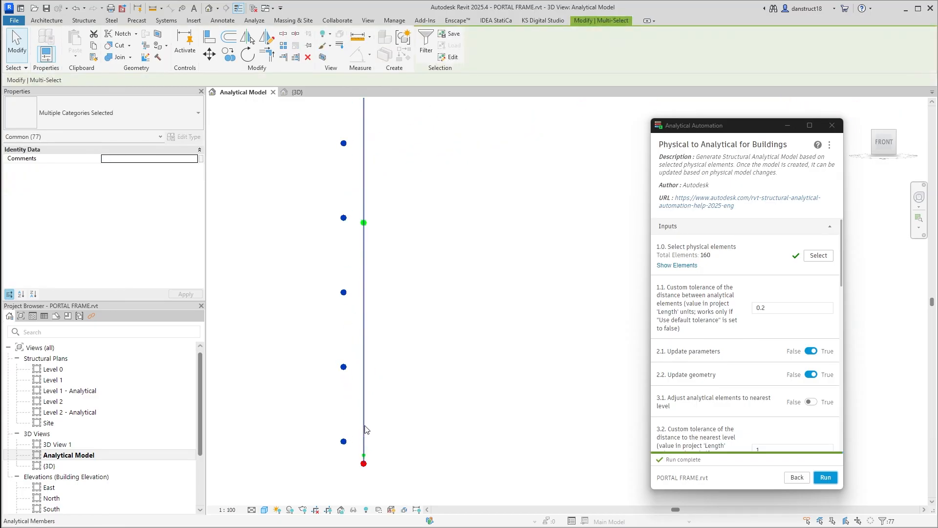
pyautogui.click(211, 56)
pyautogui.scroll(2, 358, 406)
pyautogui.click(333, 341)
pyautogui.click(367, 341)
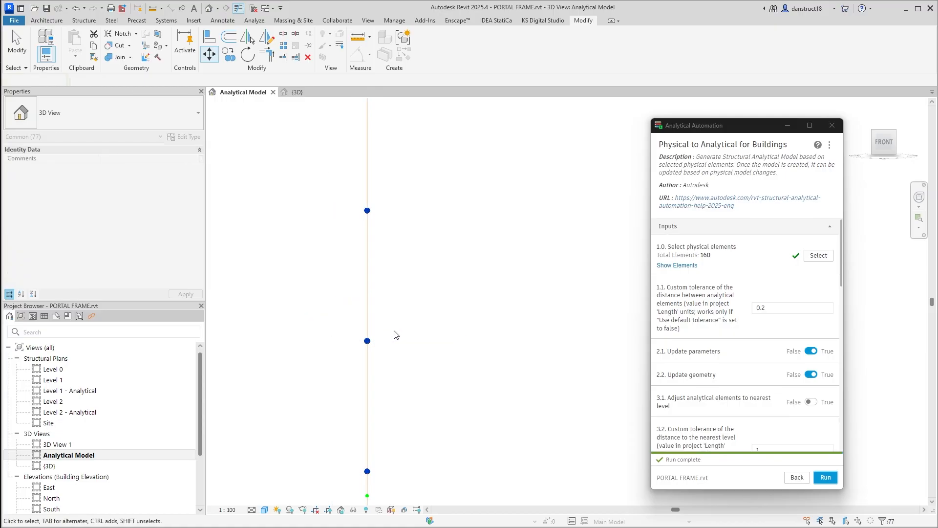
pyautogui.click(875, 138)
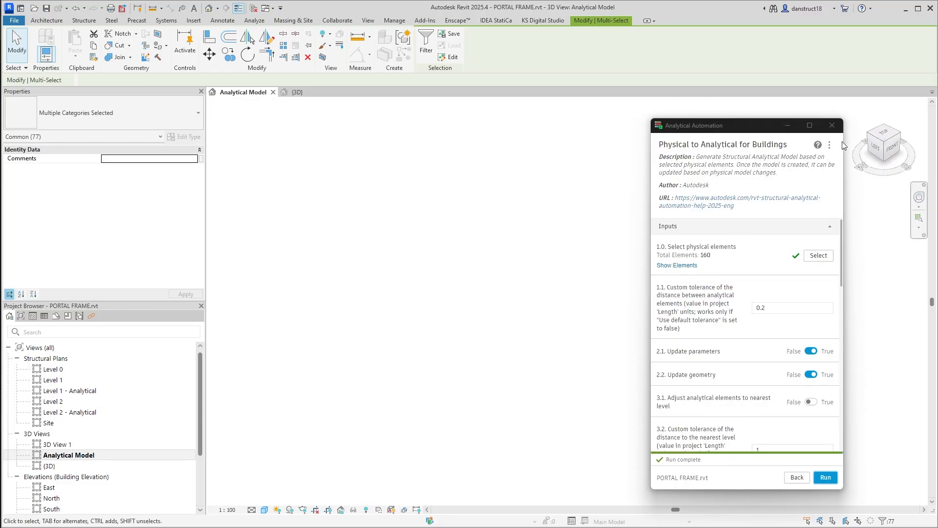
# Clear the selection and examine the relocated girt nodes along the left column line
pyautogui.moveTo(544, 341); pyautogui.dragTo(361, 346, button='middle')
pyautogui.scroll(4, 456, 379)
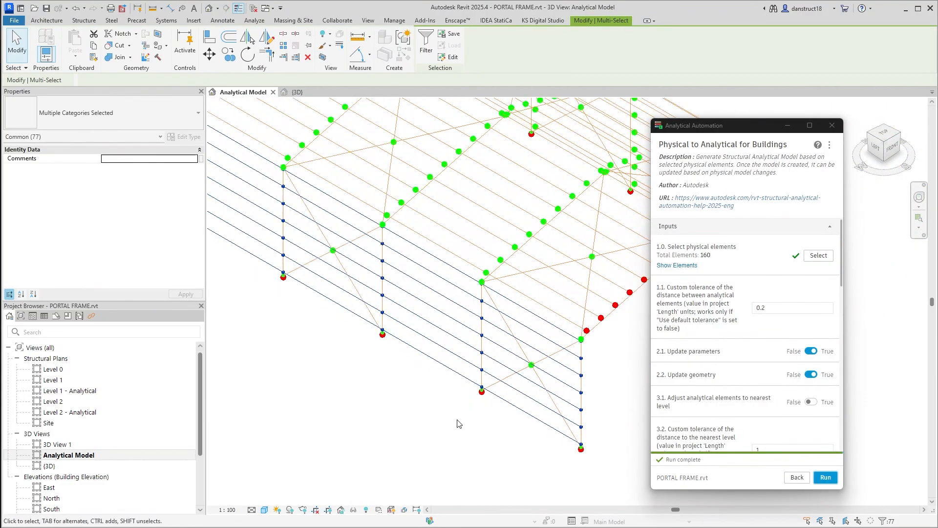
pyautogui.click(464, 420)
pyautogui.scroll(5, 482, 377)
pyautogui.scroll(3, 483, 381)
pyautogui.scroll(4, 477, 324)
pyautogui.moveTo(474, 332); pyautogui.dragTo(514, 395)
pyautogui.click(347, 318)
pyautogui.scroll(-8, 421, 316)
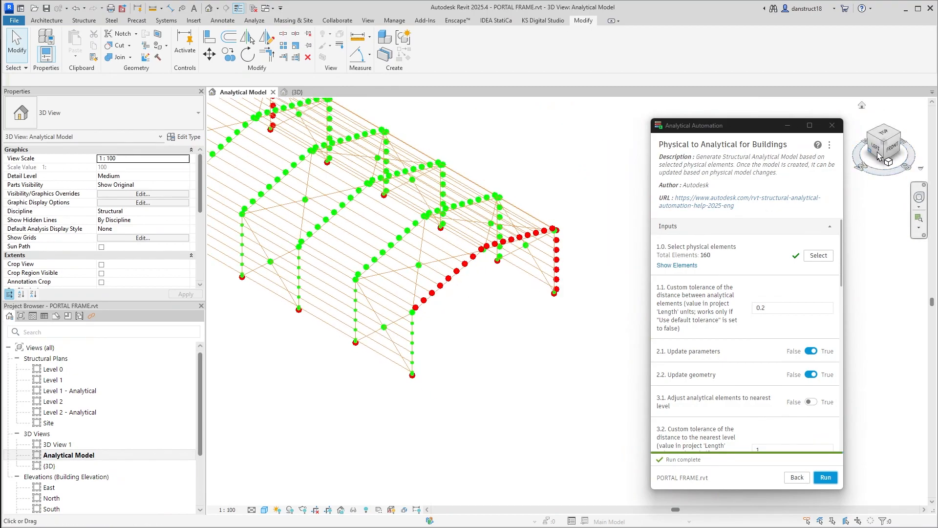
# Select the column of girt analytical nodes and members outside the right column line, working from the front view
pyautogui.click(892, 148)
pyautogui.moveTo(230, 310); pyautogui.dragTo(263, 349, button='middle')
pyautogui.scroll(5, 394, 311)
pyautogui.scroll(3, 445, 268)
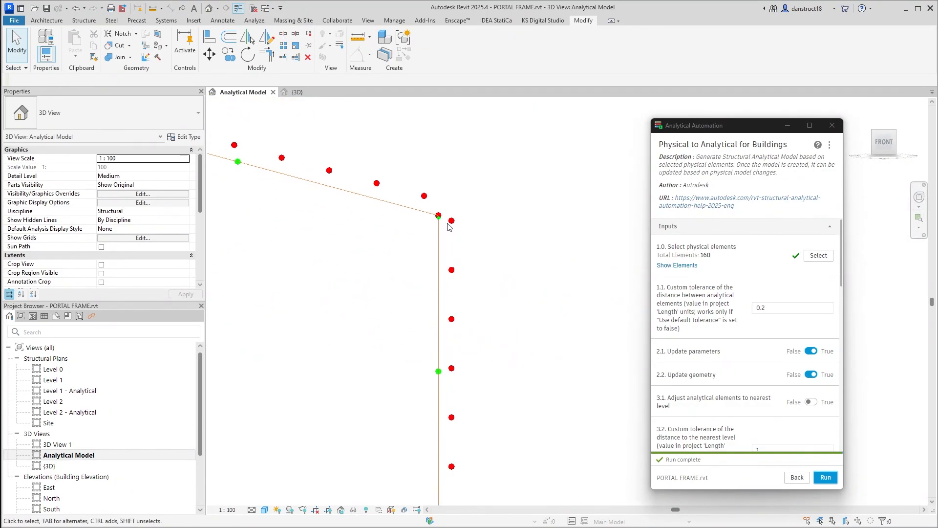
pyautogui.moveTo(446, 204); pyautogui.dragTo(473, 444)
pyautogui.scroll(-2, 473, 342)
pyautogui.scroll(3, 463, 414)
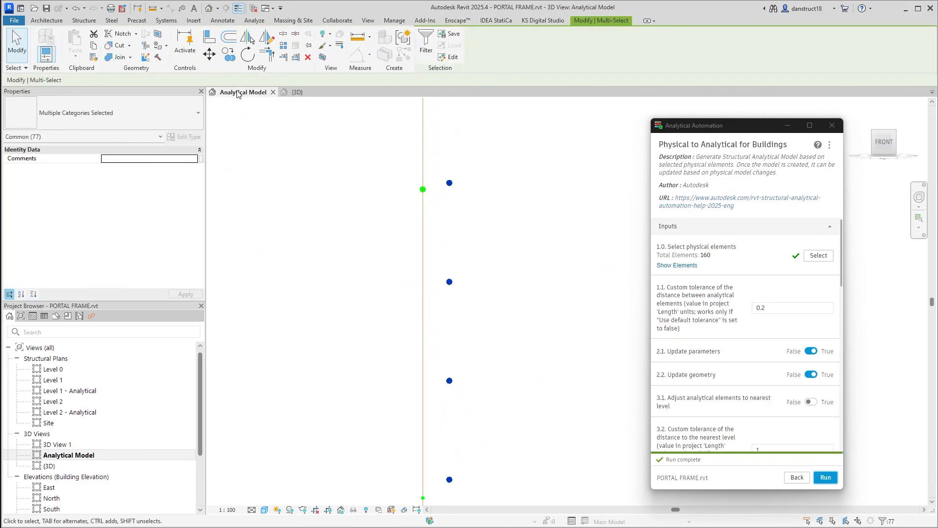
# Move the selected girt nodes and members horizontally onto the right column's analytical line, and return to an angled 3D view
pyautogui.click(210, 55)
pyautogui.click(450, 380)
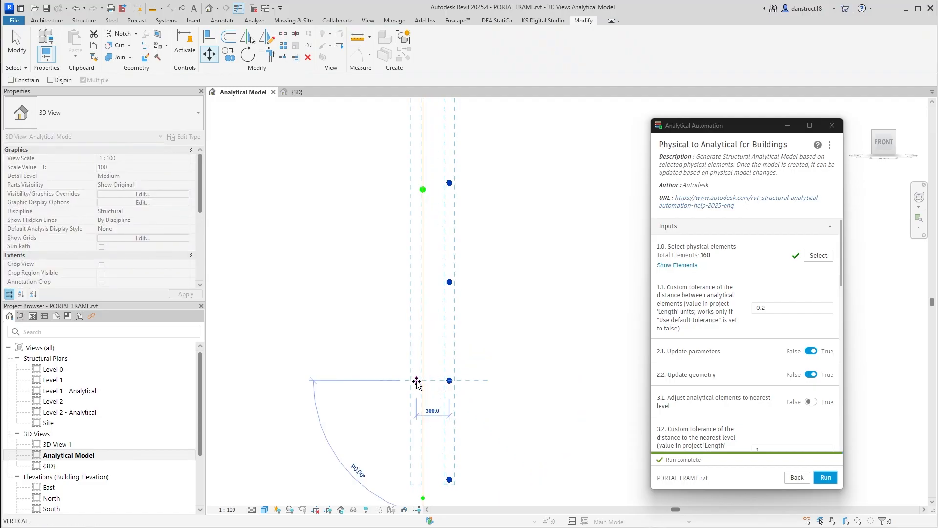
pyautogui.press('Escape')
pyautogui.press('Escape')
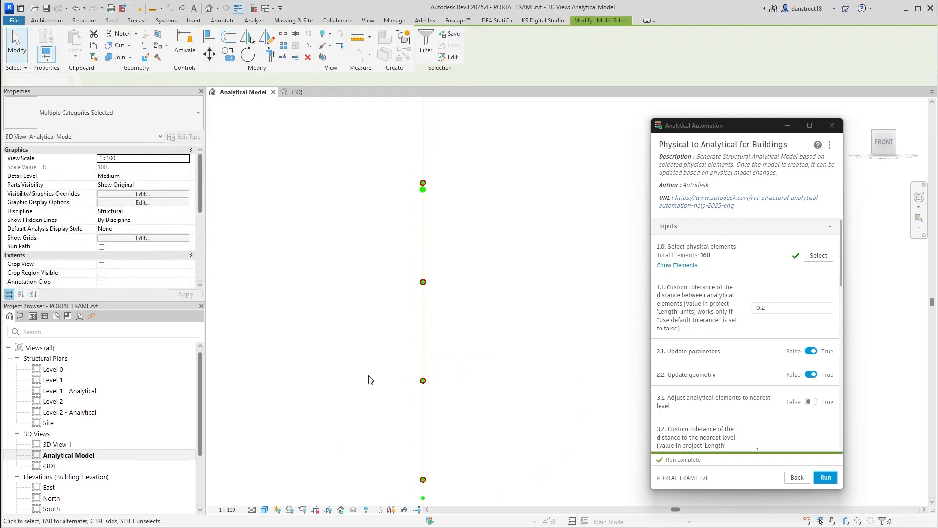
pyautogui.moveTo(370, 379)
pyautogui.keyDown('shift'); pyautogui.mouseDown(button='middle')
pyautogui.moveTo(490, 383)
pyautogui.moveTo(448, 436)
pyautogui.moveTo(368, 370)
pyautogui.mouseUp(button='middle'); pyautogui.keyUp('shift')
pyautogui.scroll(4, 367, 370)
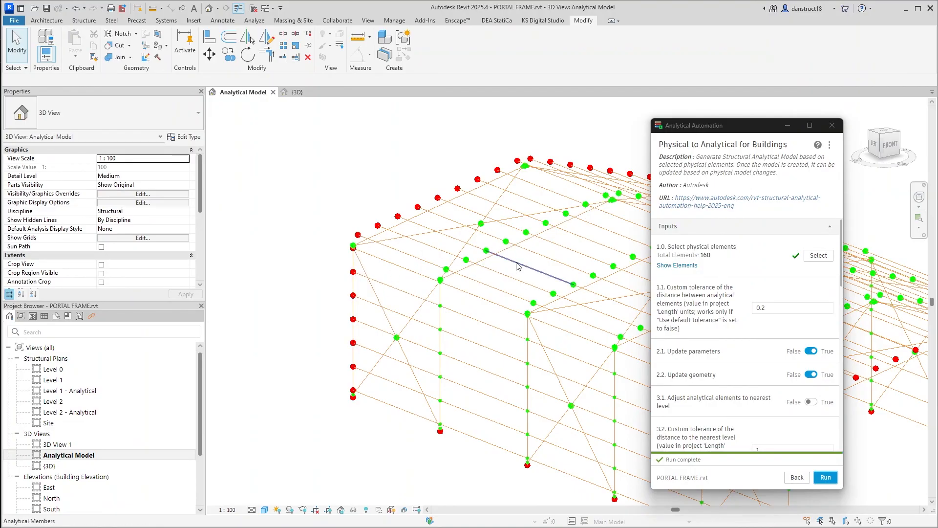
# Select all the unconnected girt end nodes along the rear end column, including the uppermost girt's, working from the left view
pyautogui.click(873, 147)
pyautogui.scroll(8, 405, 318)
pyautogui.scroll(1, 396, 309)
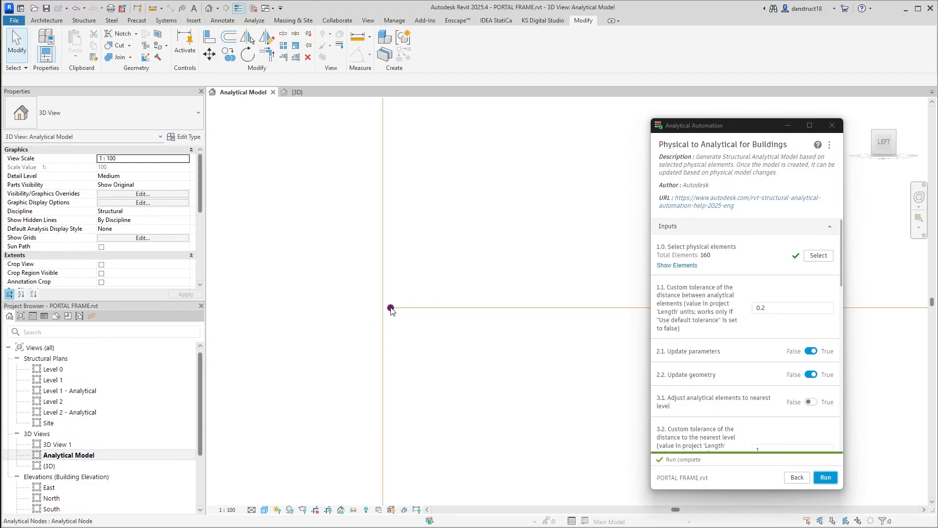
pyautogui.scroll(-5, 374, 309)
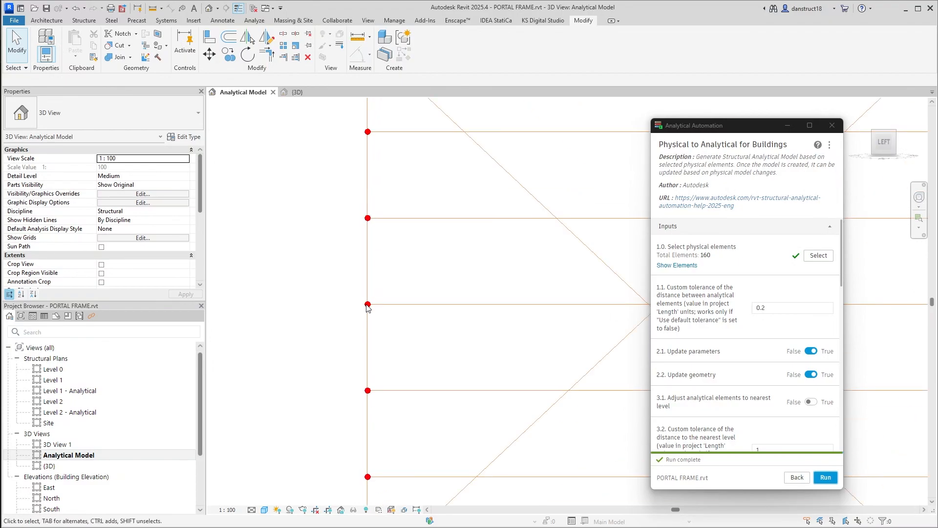
pyautogui.moveTo(351, 156); pyautogui.dragTo(382, 229)
pyautogui.moveTo(387, 321); pyautogui.dragTo(375, 488)
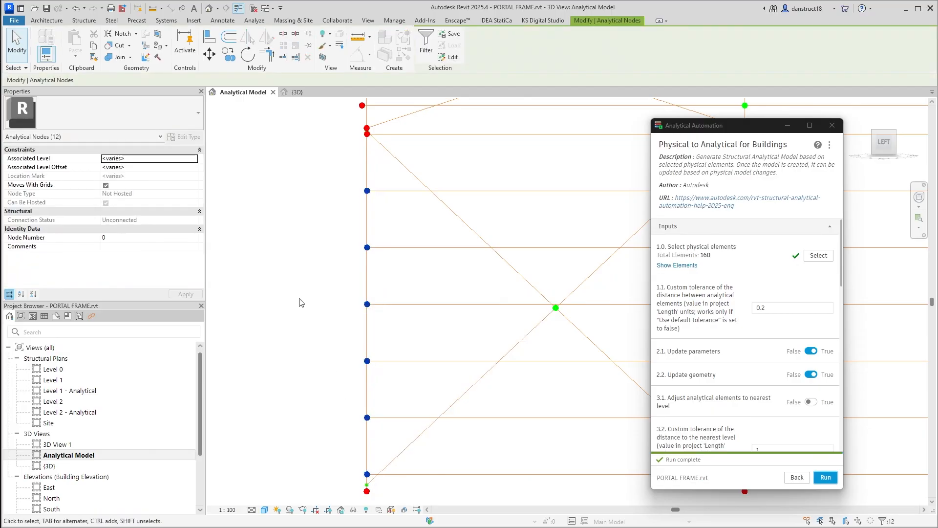
pyautogui.scroll(5, 394, 130)
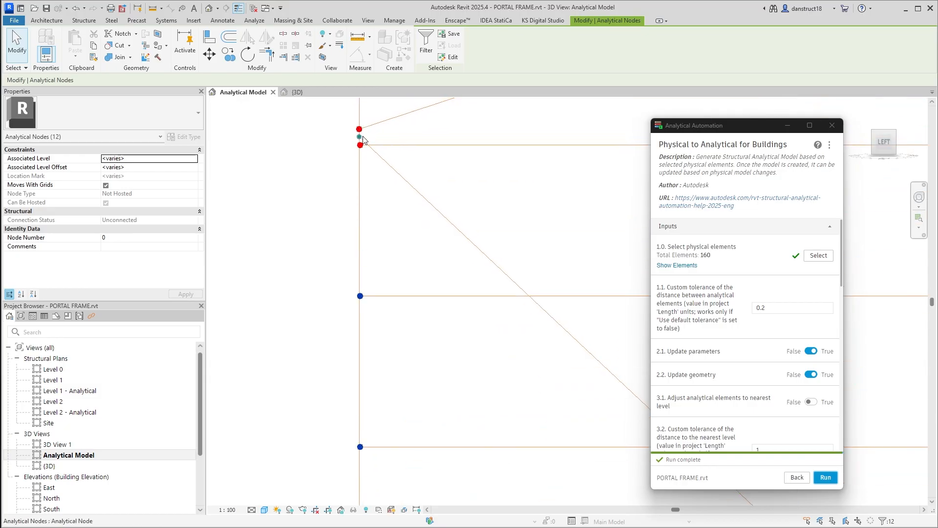
pyautogui.keyDown('ctrl'); pyautogui.moveTo(297, 170); pyautogui.dragTo(383, 264); pyautogui.keyUp('ctrl')
pyautogui.scroll(-3, 383, 265)
pyautogui.scroll(-3, 383, 264)
pyautogui.moveTo(401, 316); pyautogui.dragTo(402, 189, button='middle')
pyautogui.scroll(4, 378, 279)
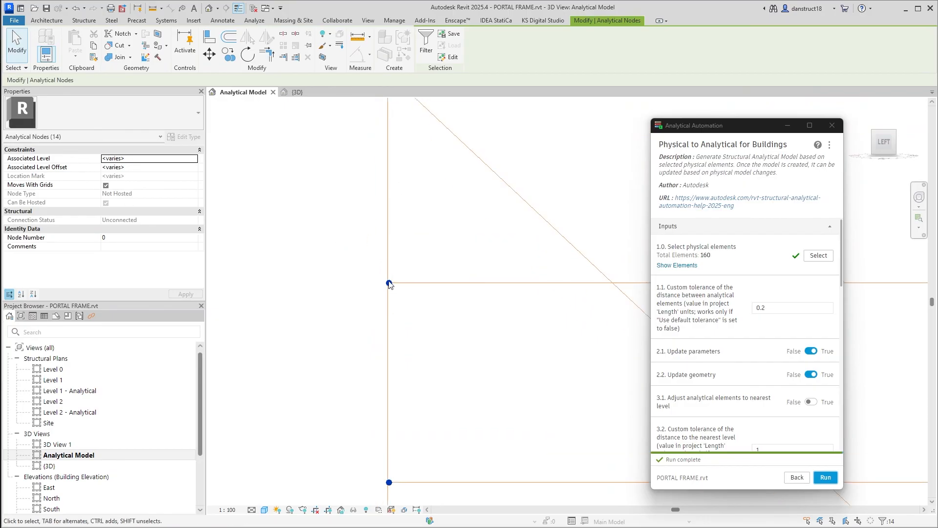
# Move the selected girt end nodes horizontally onto the rear end column's analytical line, clear the selection, and return to an angled 3D view
pyautogui.click(218, 60)
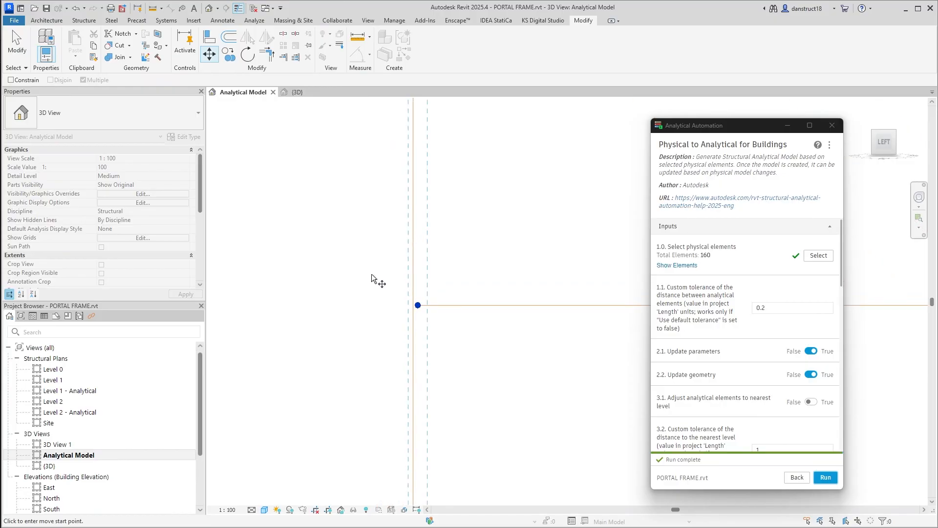
pyautogui.click(419, 306)
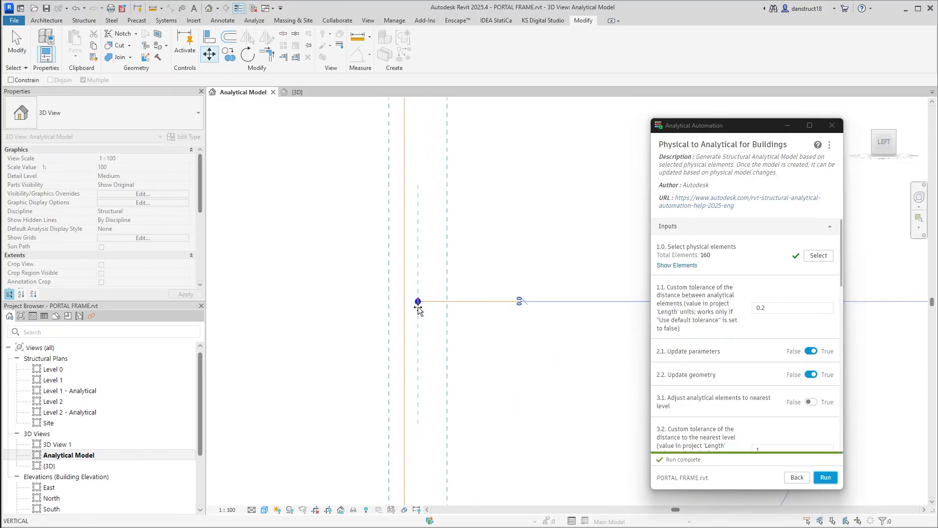
pyautogui.click(402, 302)
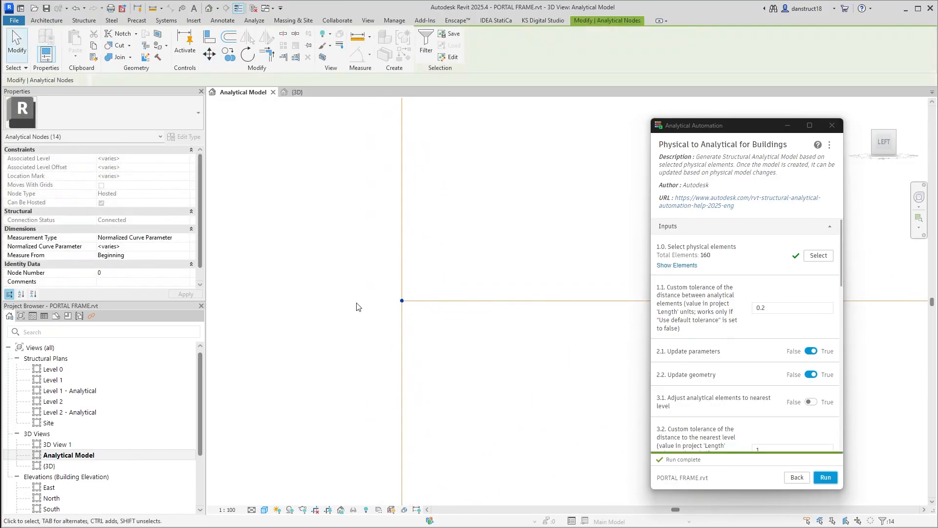
pyautogui.click(356, 303)
pyautogui.scroll(-4, 414, 259)
pyautogui.scroll(-4, 411, 262)
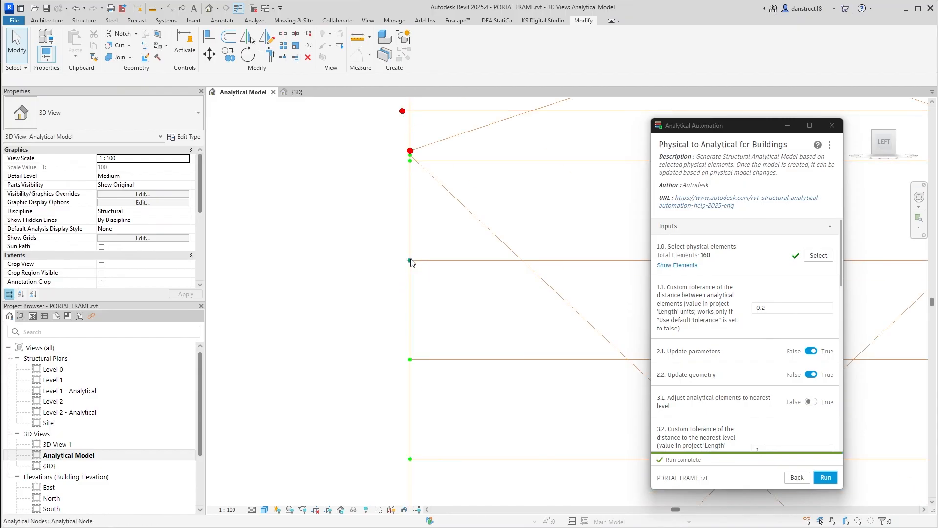
pyautogui.keyDown('shift'); pyautogui.moveTo(497, 336); pyautogui.dragTo(342, 384, button='middle'); pyautogui.keyUp('shift')
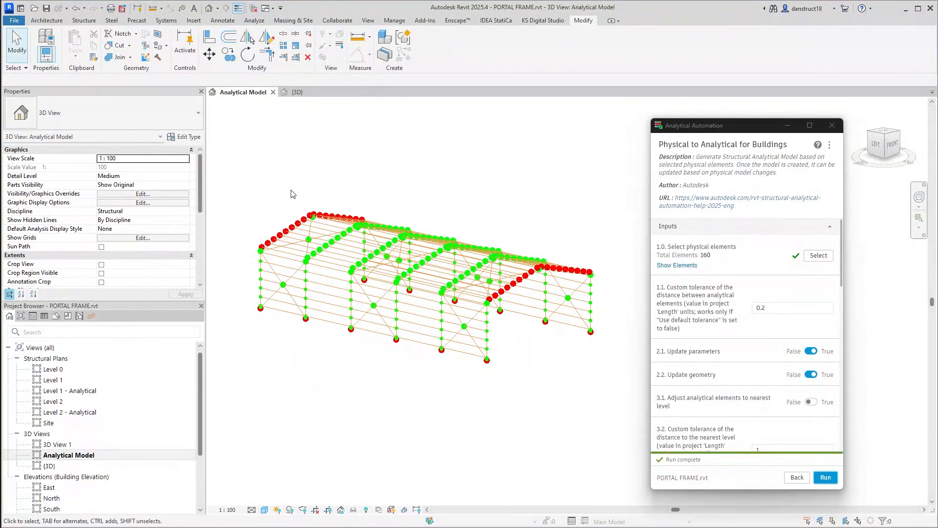
pyautogui.scroll(2, 288, 220)
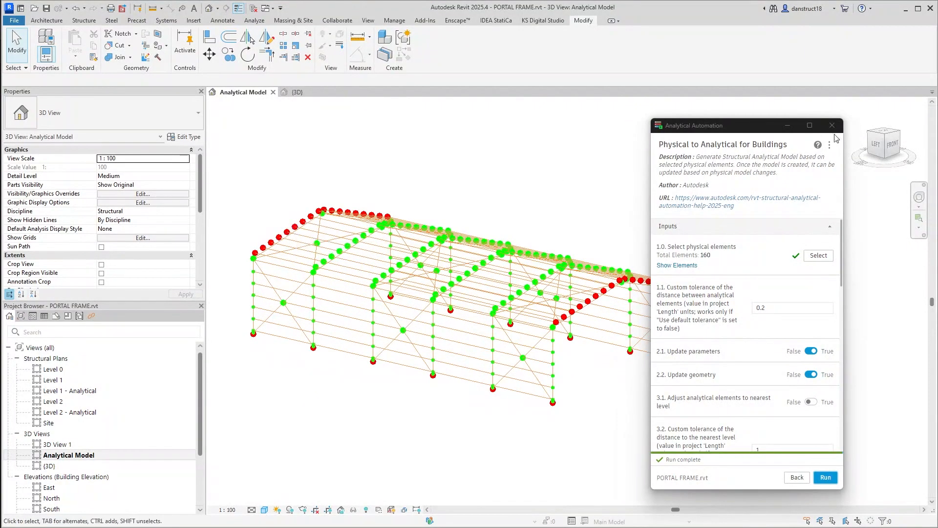
# Select the purlin analytical nodes and members above the left rafter slope up to the ridge, working from the front view
pyautogui.click(892, 145)
pyautogui.moveTo(405, 269); pyautogui.dragTo(492, 268, button='middle')
pyautogui.scroll(7, 495, 269)
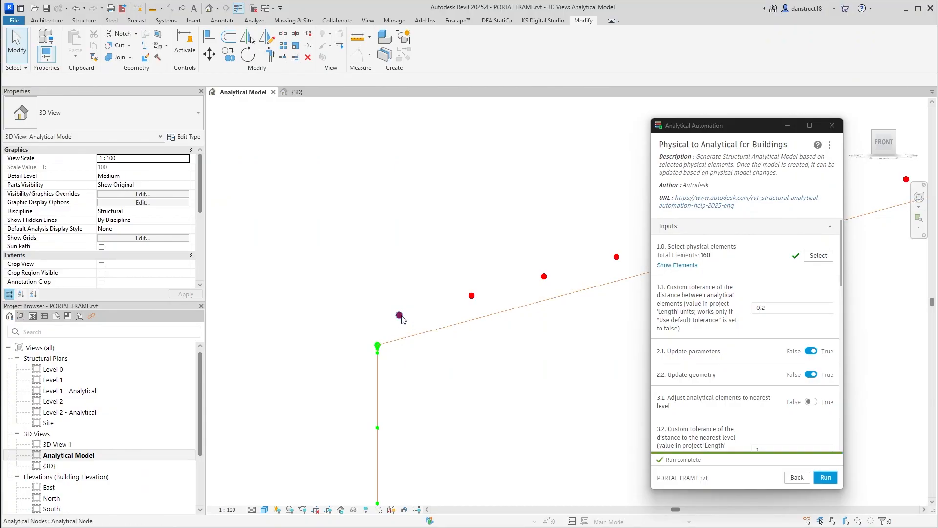
pyautogui.scroll(-1, 419, 279)
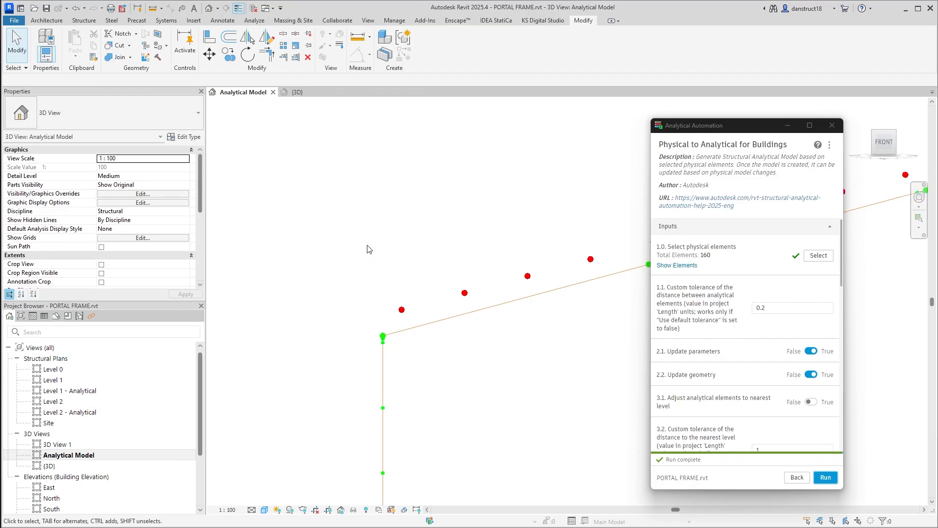
pyautogui.moveTo(453, 320); pyautogui.dragTo(538, 327)
pyautogui.moveTo(550, 266); pyautogui.dragTo(310, 315, button='middle')
pyautogui.moveTo(327, 274); pyautogui.dragTo(414, 327)
pyautogui.scroll(-3, 370, 316)
pyautogui.moveTo(474, 358); pyautogui.dragTo(475, 359)
pyautogui.moveTo(519, 265); pyautogui.dragTo(314, 342, button='middle')
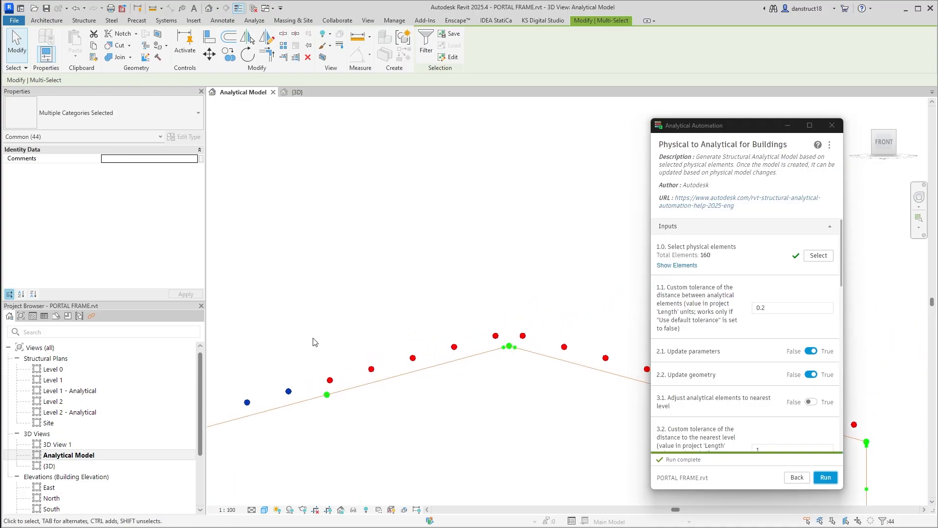
pyautogui.moveTo(387, 385); pyautogui.dragTo(388, 386)
pyautogui.moveTo(394, 297); pyautogui.dragTo(468, 355)
pyautogui.moveTo(499, 386); pyautogui.dragTo(496, 384)
# Add the purlin analytical nodes and members above the right rafter slope to the selection, starting beside the ridge
pyautogui.moveTo(567, 367); pyautogui.dragTo(387, 362, button='middle')
pyautogui.scroll(3, 353, 338)
pyautogui.keyDown('ctrl'); pyautogui.moveTo(310, 282); pyautogui.dragTo(413, 338); pyautogui.keyUp('ctrl')
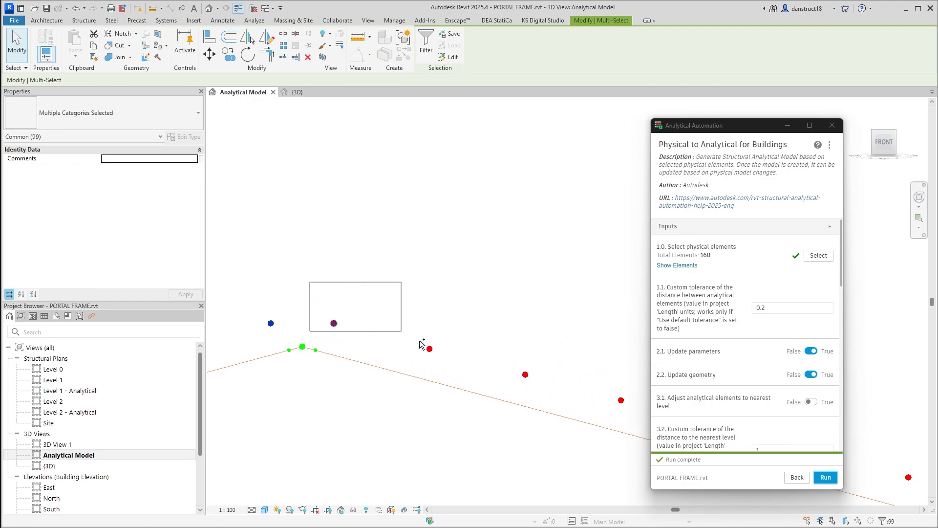
# Add the remaining purlin end nodes above the descending rafter, from the ridge to the eaves, to the current selection
pyautogui.keyDown('ctrl'); pyautogui.moveTo(474, 363); pyautogui.dragTo(468, 342); pyautogui.keyUp('ctrl')
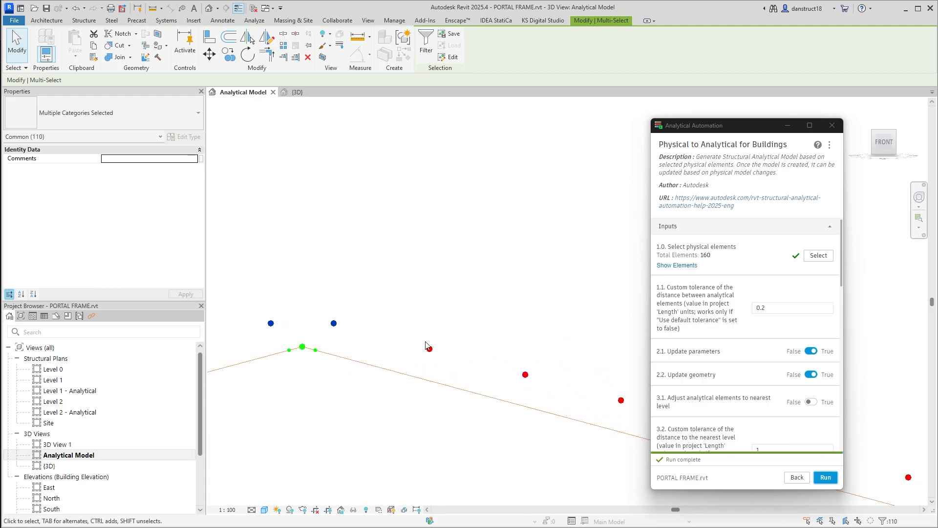
pyautogui.scroll(-1, 412, 330)
pyautogui.moveTo(412, 329); pyautogui.dragTo(343, 308, button='middle')
pyautogui.keyDown('ctrl'); pyautogui.moveTo(337, 299); pyautogui.dragTo(549, 381); pyautogui.keyUp('ctrl')
pyautogui.scroll(-1, 549, 380)
pyautogui.moveTo(549, 381); pyautogui.dragTo(311, 288, button='middle')
pyautogui.keyDown('ctrl'); pyautogui.moveTo(311, 289); pyautogui.dragTo(344, 317); pyautogui.keyUp('ctrl')
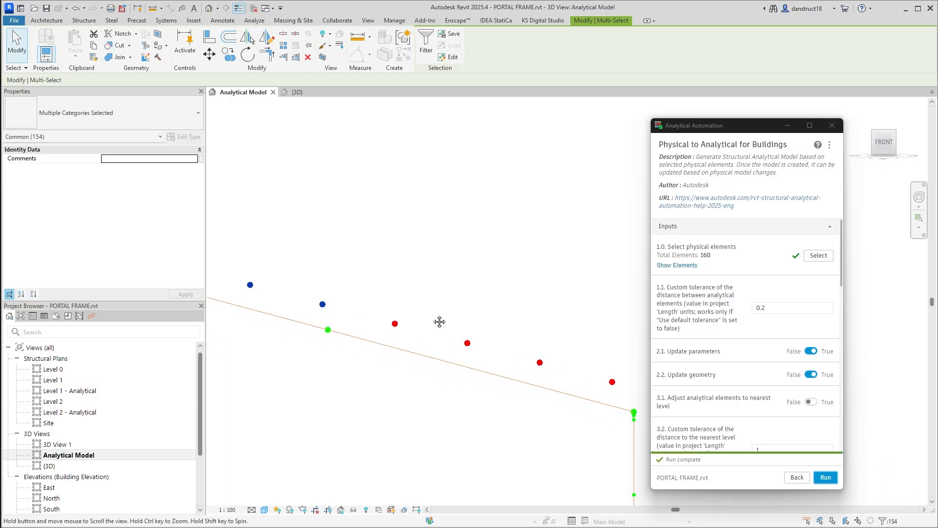
pyautogui.scroll(-1, 440, 320)
pyautogui.moveTo(439, 321); pyautogui.dragTo(331, 282, button='middle')
pyautogui.keyDown('ctrl'); pyautogui.moveTo(300, 269); pyautogui.dragTo(537, 368); pyautogui.keyUp('ctrl')
# Move the selected purlin nodes straight down about 289 mm onto the rafter line in the front view
pyautogui.scroll(4, 536, 365)
pyautogui.scroll(-5, 481, 323)
pyautogui.keyDown('shift'); pyautogui.moveTo(378, 369); pyautogui.dragTo(340, 292, button='middle'); pyautogui.keyUp('shift')
pyautogui.scroll(1, 341, 337)
pyautogui.scroll(2, 318, 346)
pyautogui.scroll(-4, 316, 346)
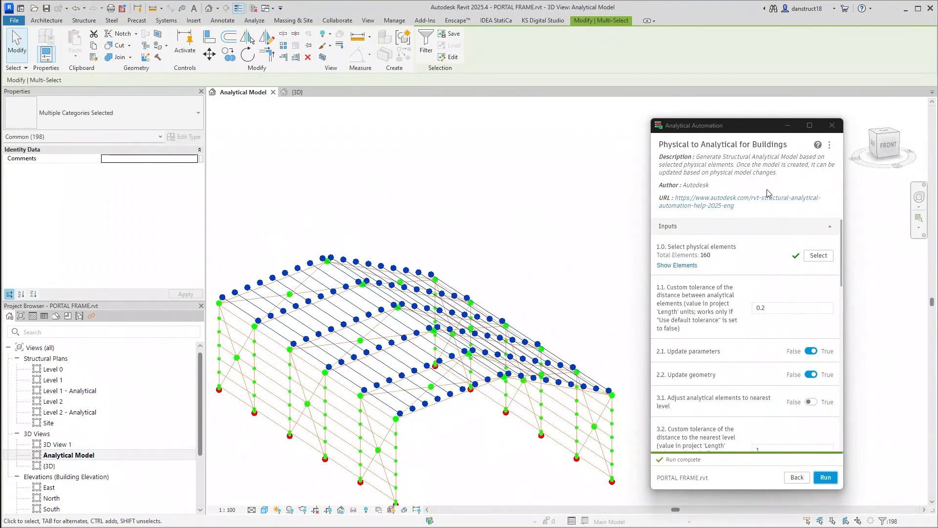
pyautogui.click(892, 151)
pyautogui.scroll(4, 495, 322)
pyautogui.scroll(3, 384, 317)
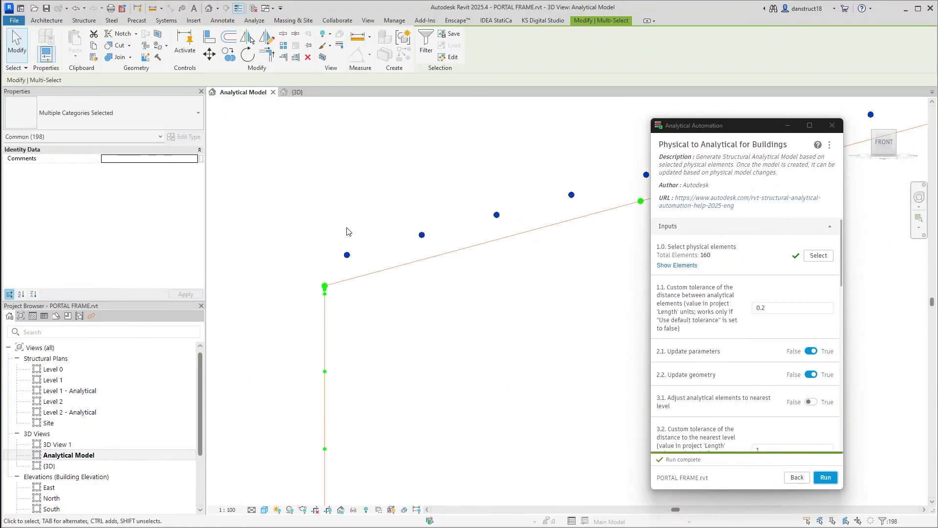
pyautogui.click(207, 58)
pyautogui.scroll(3, 421, 235)
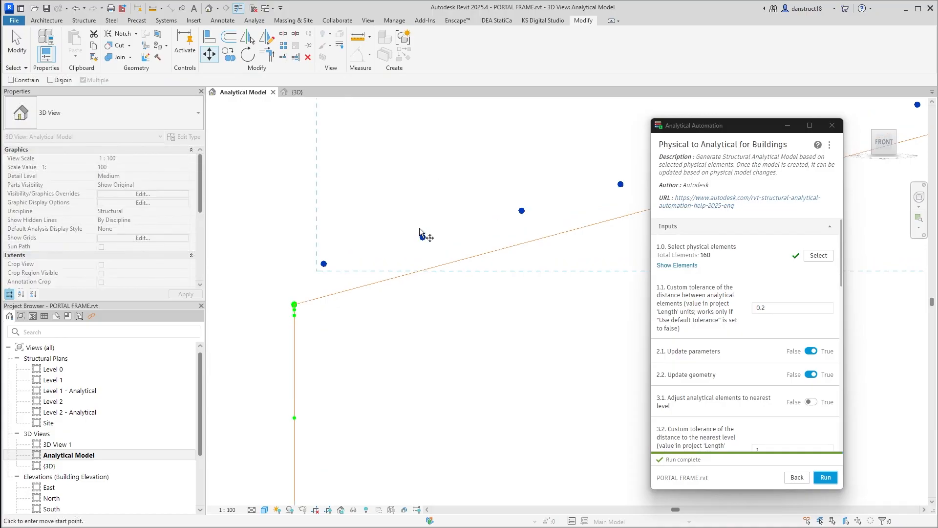
pyautogui.click(424, 243)
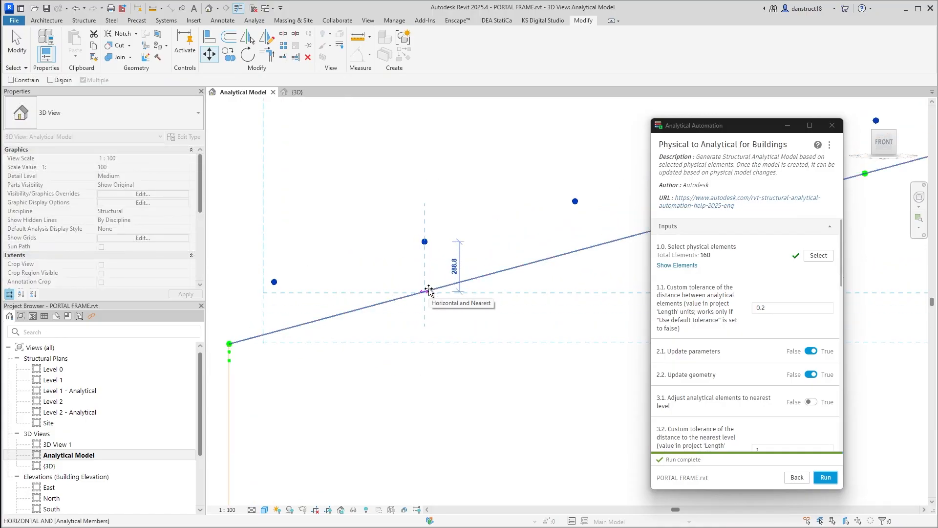
pyautogui.click(403, 239)
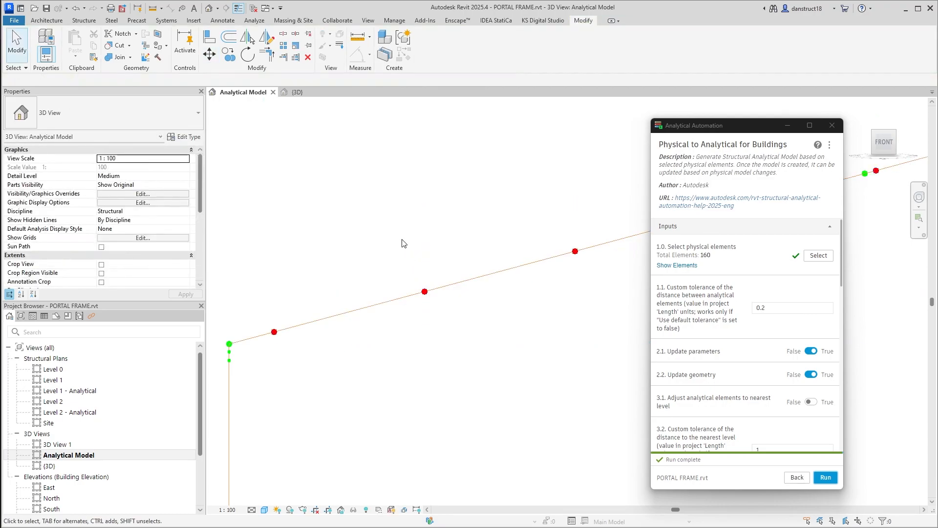
# Examine a purlin node on an intermediate frame's rafter and its connection status
pyautogui.scroll(-3, 403, 239)
pyautogui.scroll(-5, 402, 243)
pyautogui.keyDown('shift'); pyautogui.moveTo(404, 294); pyautogui.dragTo(471, 367, button='middle'); pyautogui.keyUp('shift')
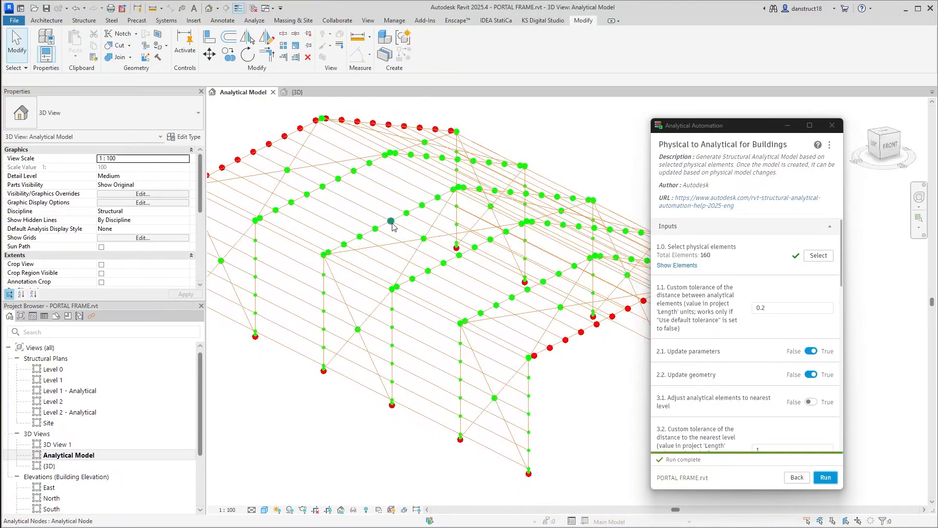
pyautogui.scroll(8, 354, 229)
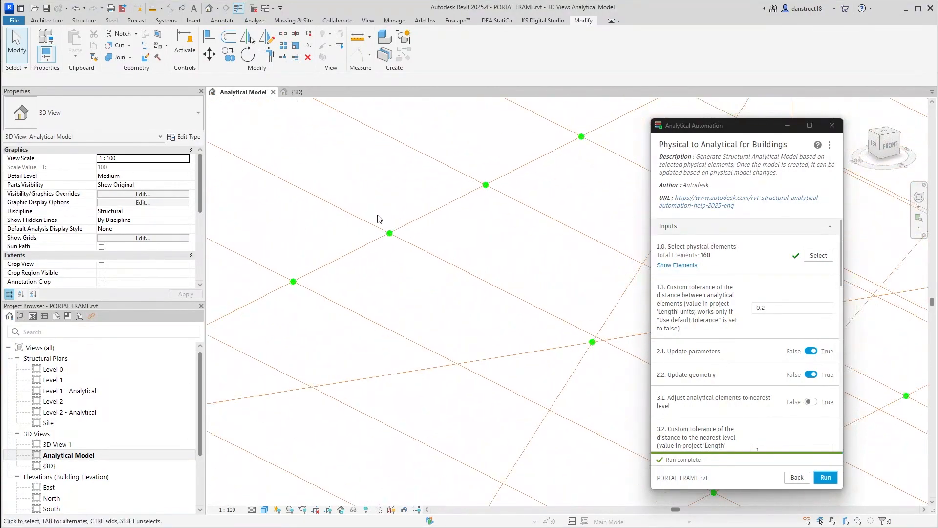
pyautogui.click(407, 277)
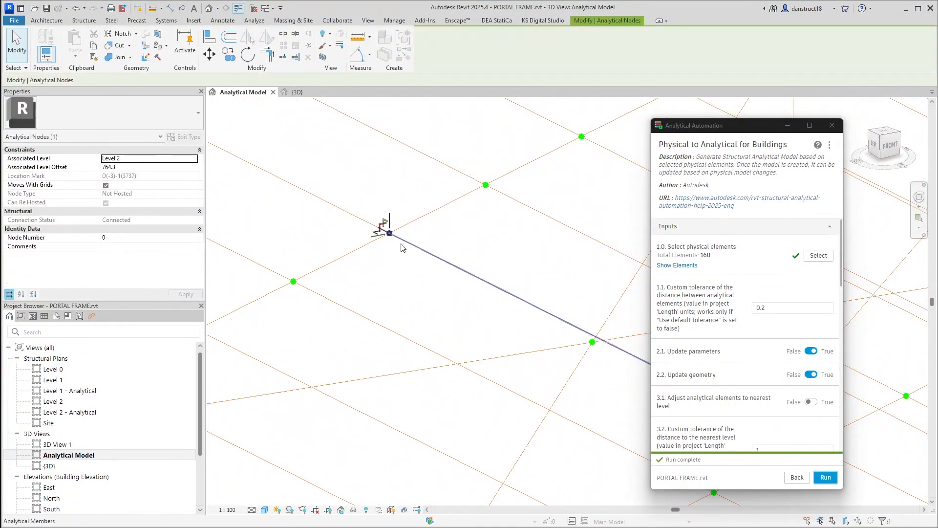
pyautogui.click(343, 258)
pyautogui.click(317, 234)
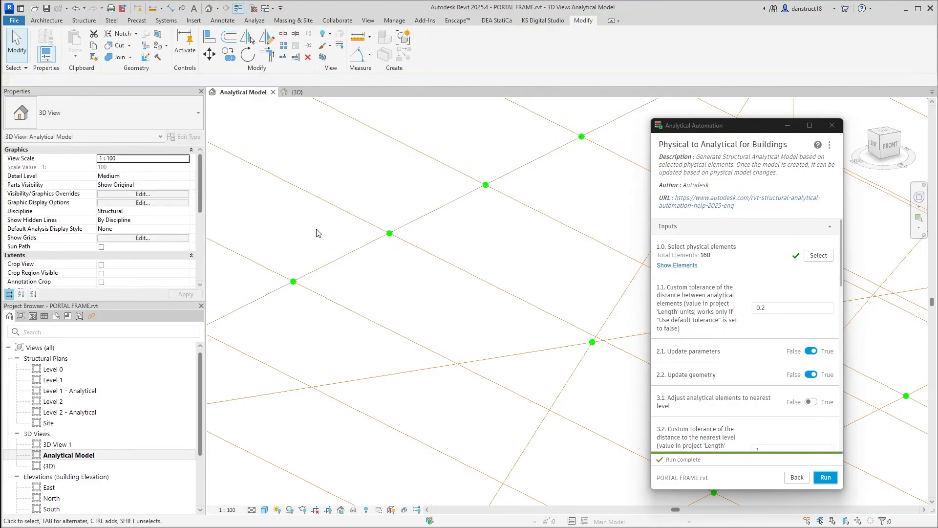
pyautogui.scroll(-5, 381, 209)
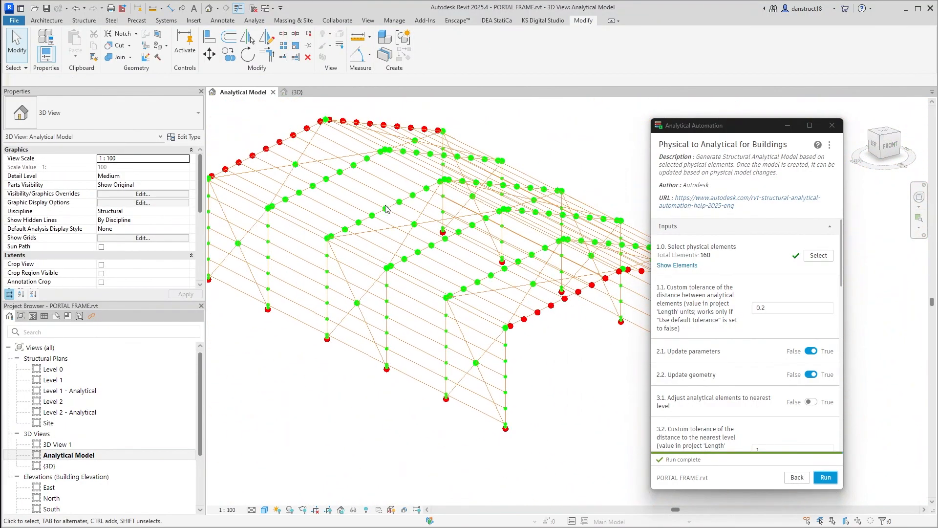
# Examine how the purlin end nodes sit relative to the rafter of the end frame
pyautogui.moveTo(372, 319); pyautogui.dragTo(493, 368, button='middle')
pyautogui.scroll(8, 387, 285)
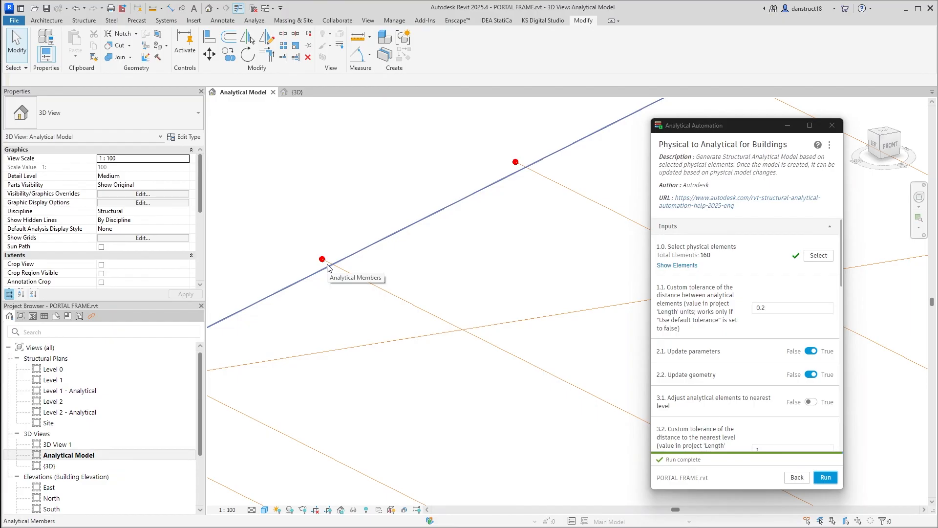
pyautogui.scroll(-5, 380, 286)
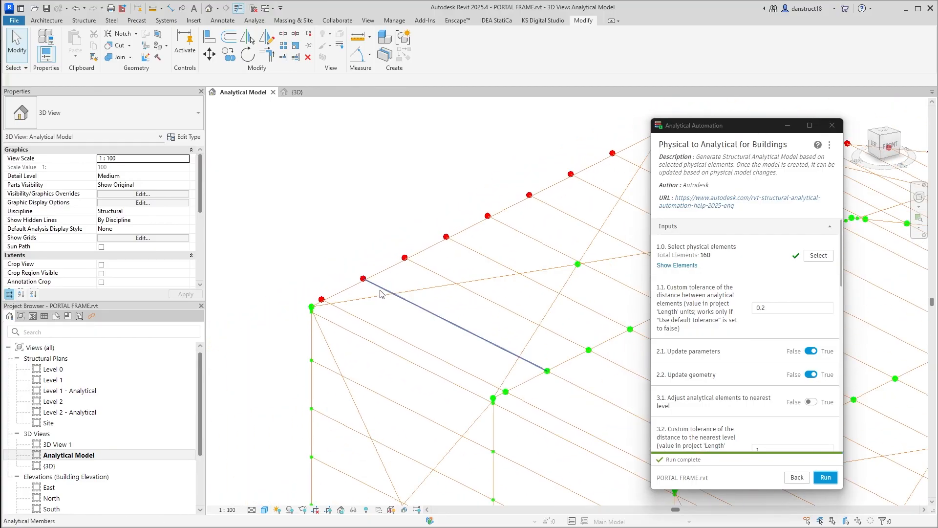
pyautogui.scroll(8, 364, 281)
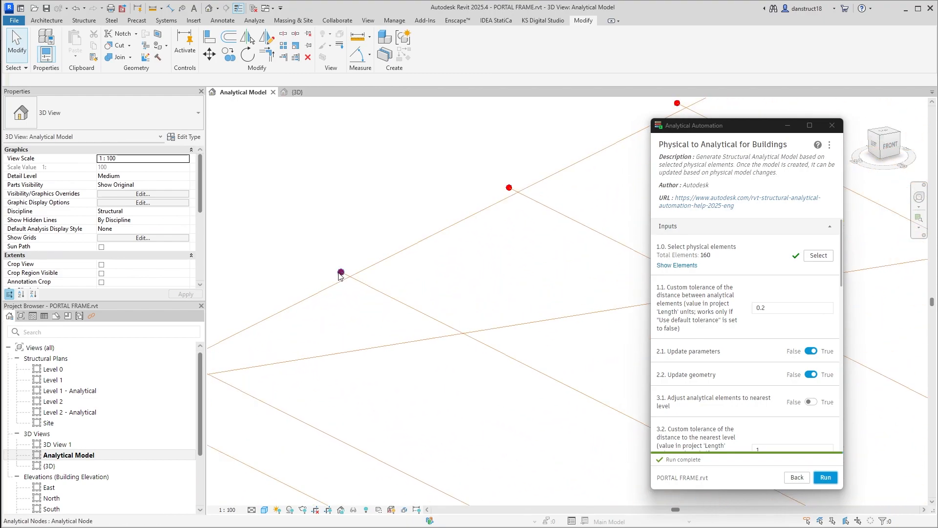
pyautogui.click(342, 283)
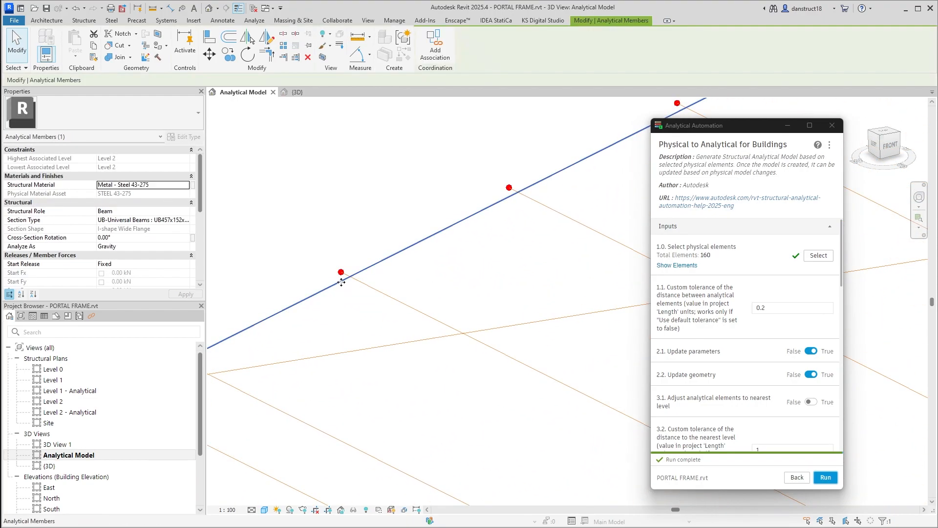
pyautogui.scroll(-5, 356, 276)
pyautogui.press('Escape')
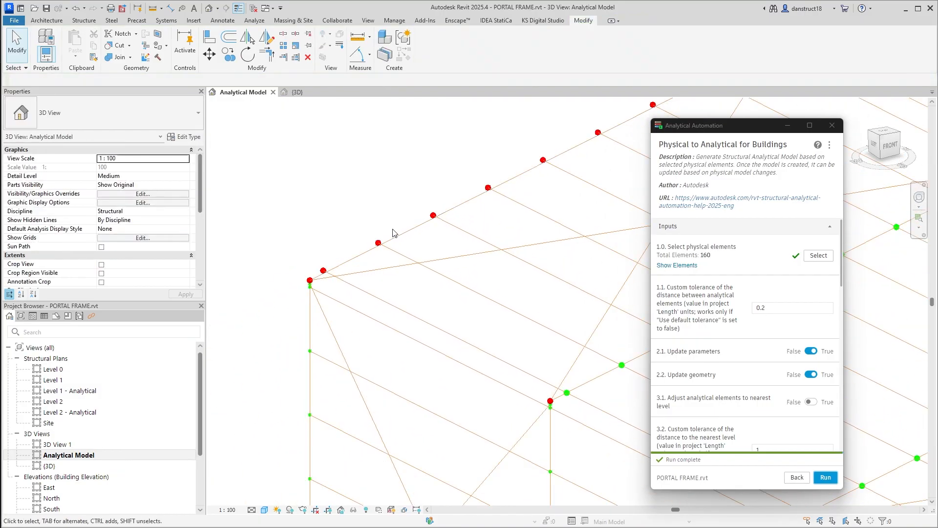
# In the left elevation, select the purlin nodes overhanging the first end frame and move them horizontally onto its frame line
pyautogui.click(876, 147)
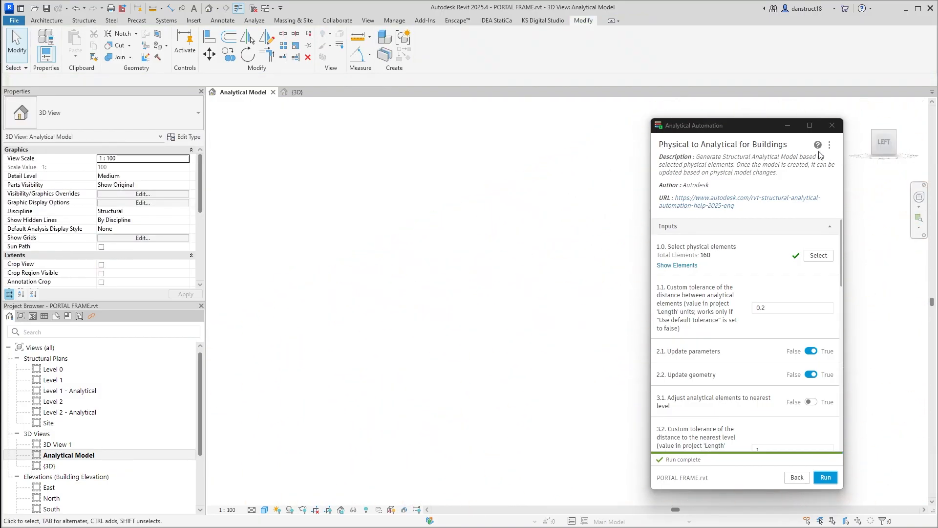
pyautogui.scroll(6, 391, 264)
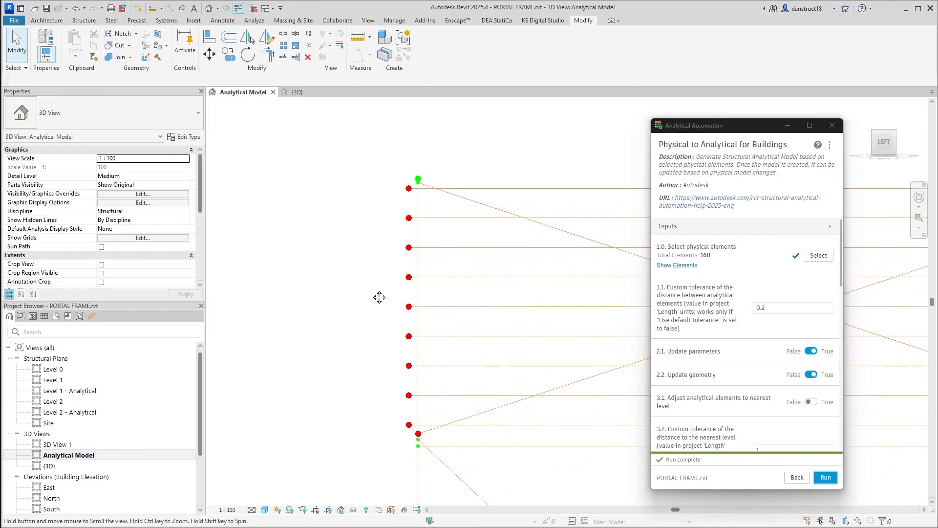
pyautogui.scroll(-1, 373, 259)
pyautogui.moveTo(395, 175); pyautogui.dragTo(405, 373)
pyautogui.scroll(5, 413, 411)
pyautogui.moveTo(364, 327); pyautogui.dragTo(356, 308, button='middle')
pyautogui.click(210, 56)
pyautogui.click(374, 378)
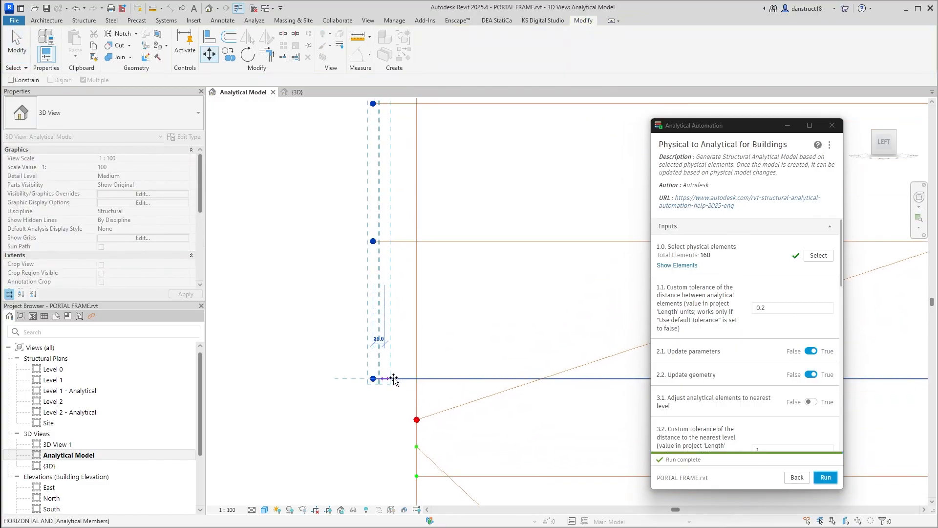
pyautogui.click(417, 379)
pyautogui.click(363, 363)
# Select the purlin nodes overhanging the opposite end frame and move them horizontally onto that frame line
pyautogui.scroll(-3, 382, 348)
pyautogui.scroll(-5, 383, 351)
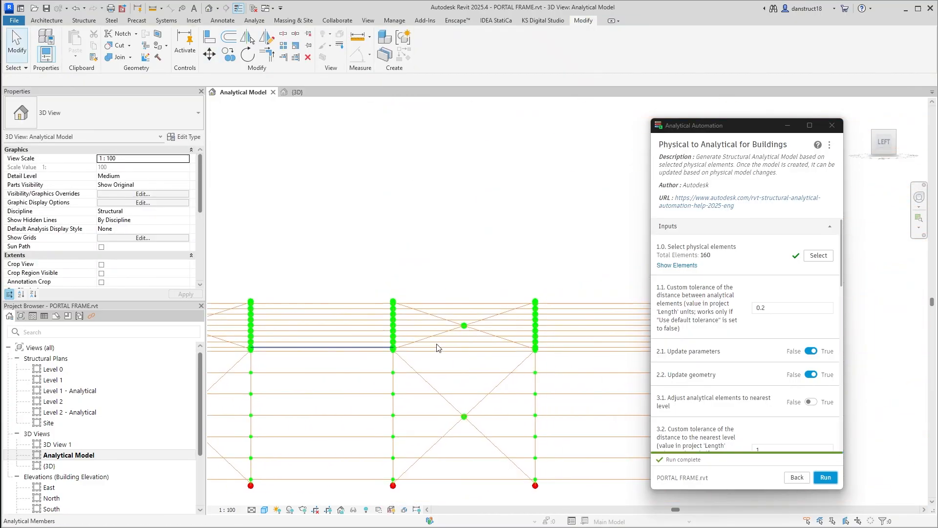
pyautogui.moveTo(559, 341); pyautogui.dragTo(434, 338, button='middle')
pyautogui.scroll(2, 456, 336)
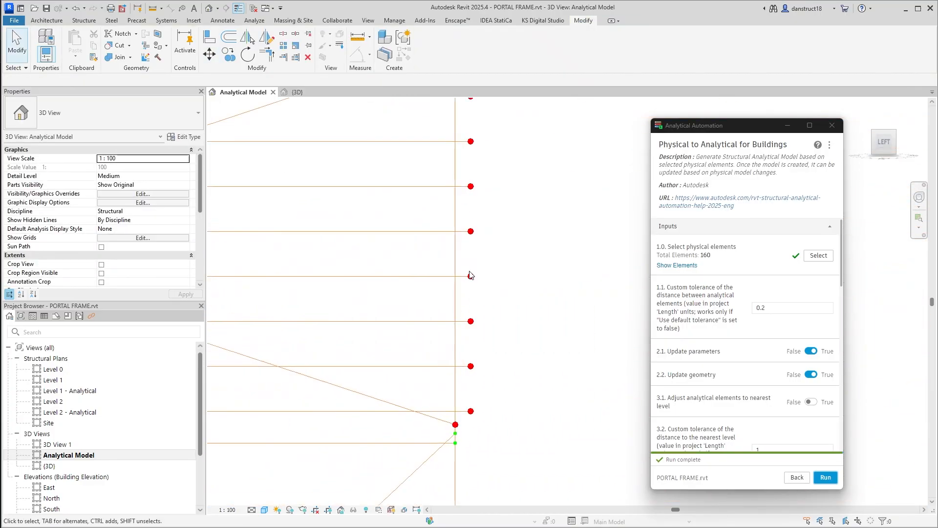
pyautogui.moveTo(479, 129); pyautogui.dragTo(531, 430)
pyautogui.scroll(2, 472, 380)
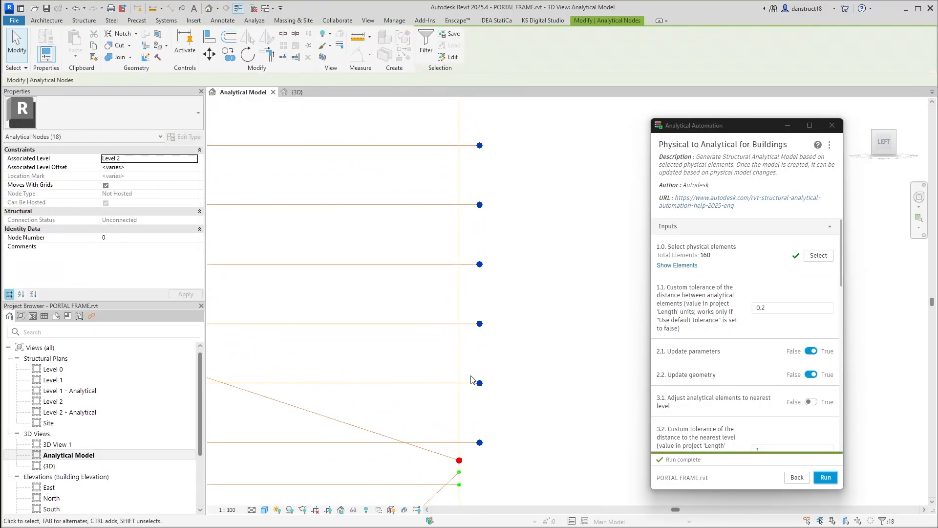
pyautogui.click(211, 54)
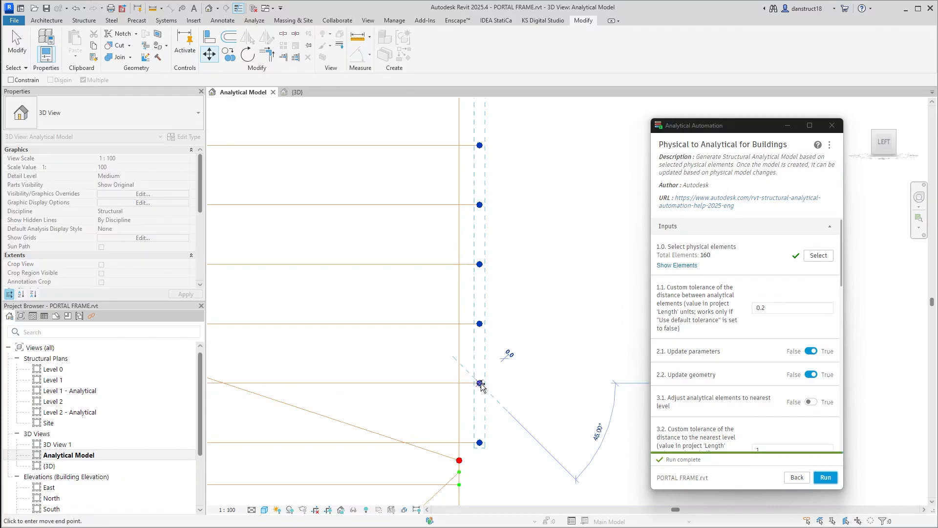
pyautogui.click(459, 383)
pyautogui.click(510, 379)
# Examine the purlin and bracing node connections along all frame lines, in 3D and from above
pyautogui.scroll(-6, 511, 379)
pyautogui.keyDown('shift'); pyautogui.moveTo(510, 379); pyautogui.dragTo(524, 418, button='middle'); pyautogui.keyUp('shift')
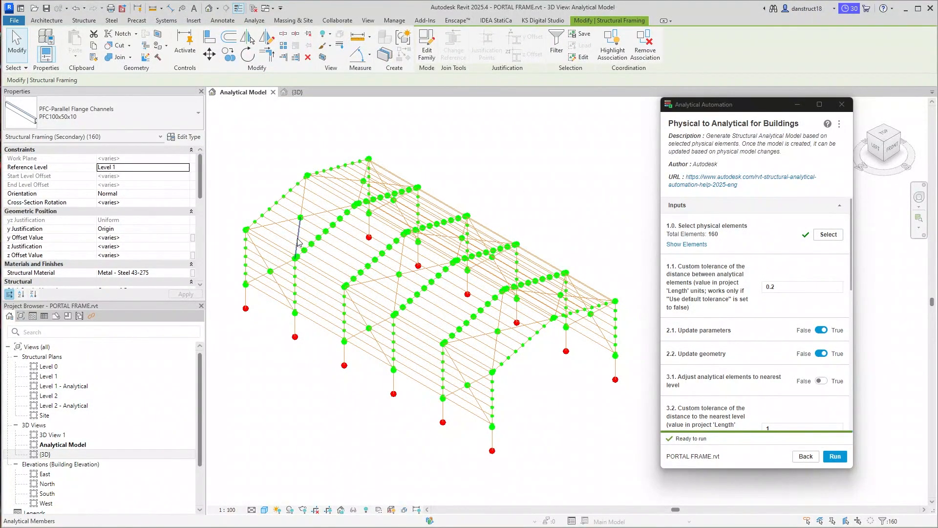
pyautogui.scroll(5, 299, 243)
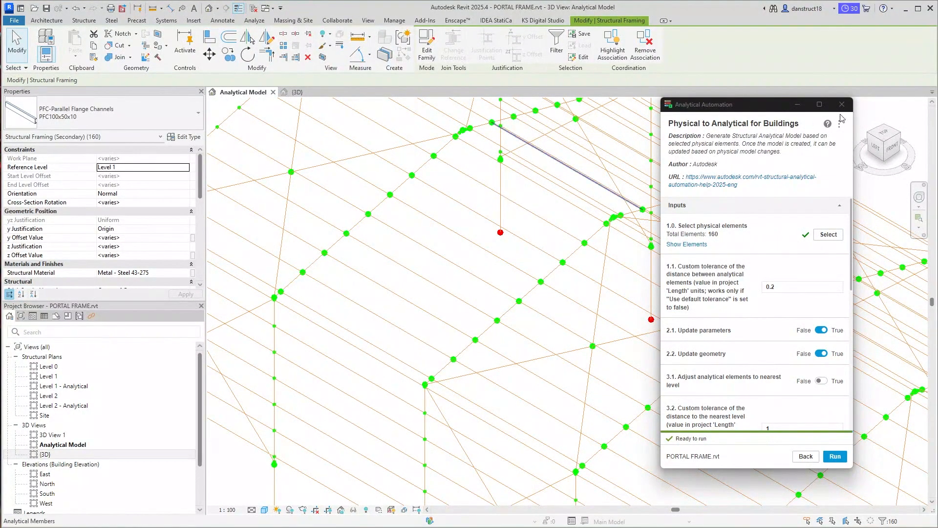
pyautogui.moveTo(888, 136); pyautogui.dragTo(890, 138)
pyautogui.click(889, 137)
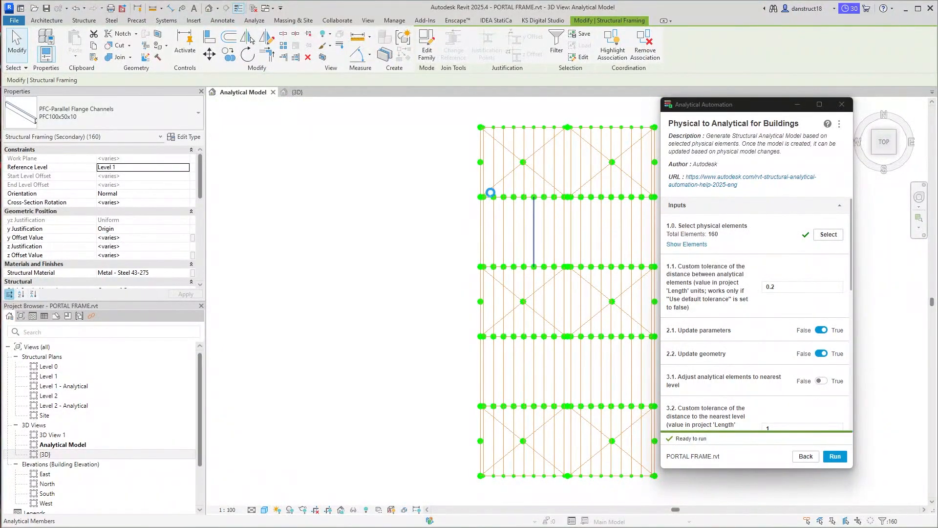
pyautogui.scroll(10, 491, 192)
pyautogui.scroll(-2, 537, 257)
pyautogui.scroll(-11, 516, 259)
pyautogui.scroll(5, 532, 120)
pyautogui.scroll(5, 503, 161)
pyautogui.scroll(-8, 481, 333)
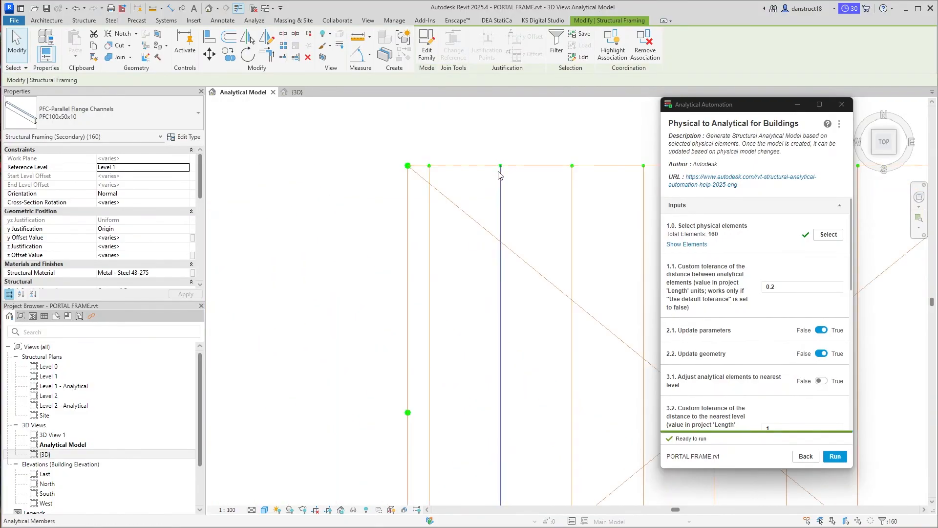
pyautogui.scroll(6, 480, 271)
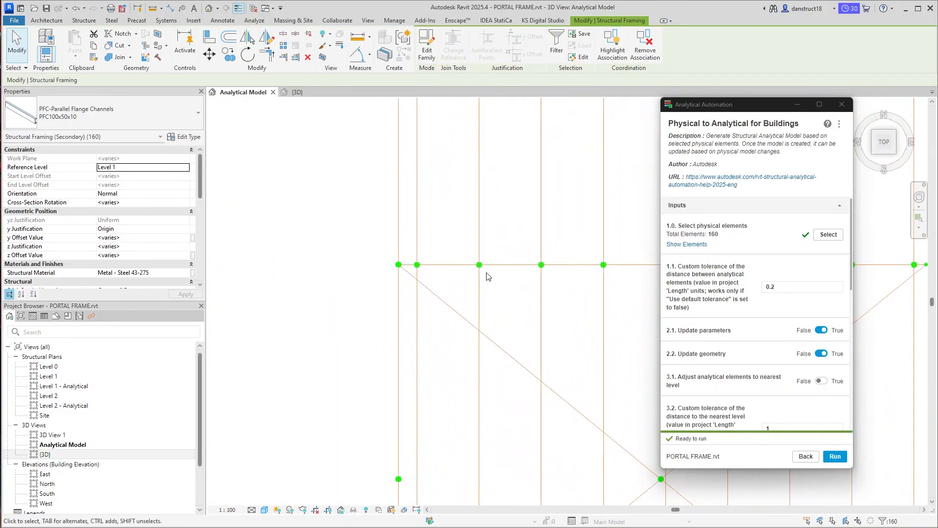
pyautogui.scroll(-5, 480, 271)
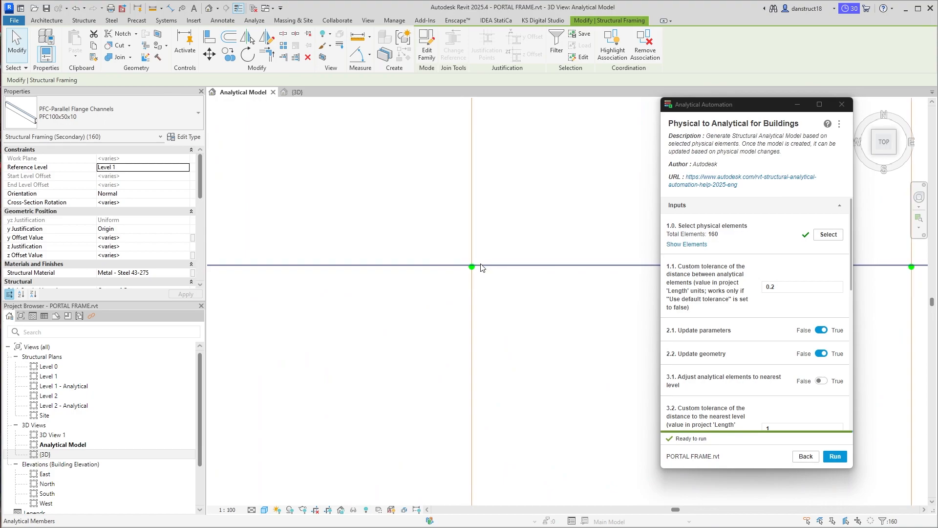
pyautogui.scroll(5, 496, 389)
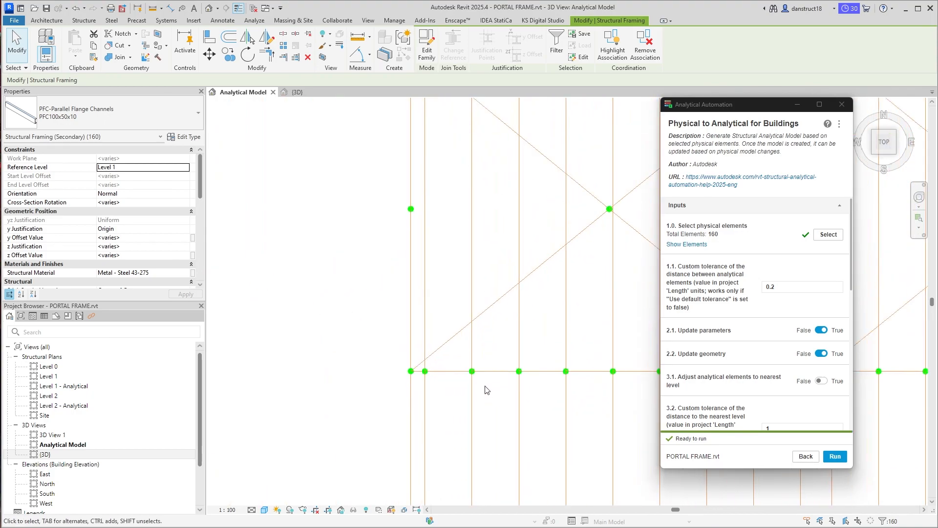
pyautogui.scroll(-6, 481, 375)
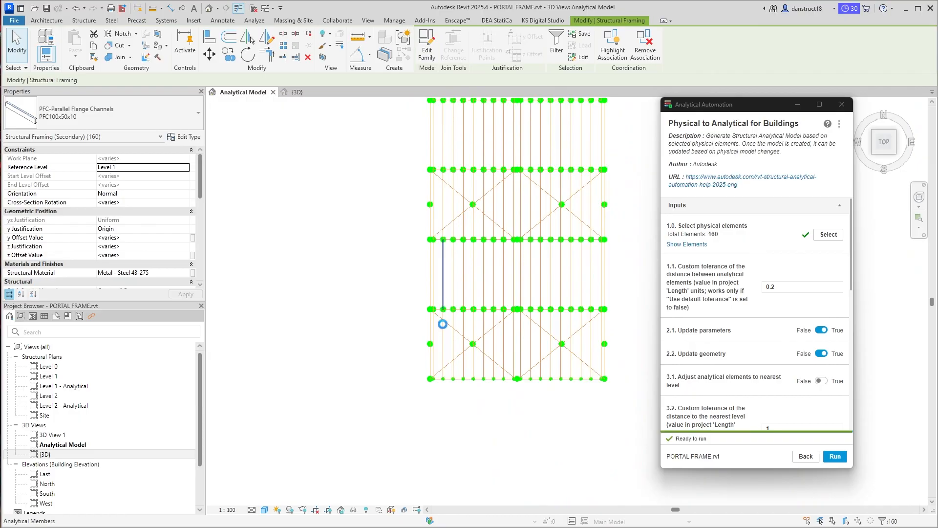
pyautogui.scroll(10, 443, 324)
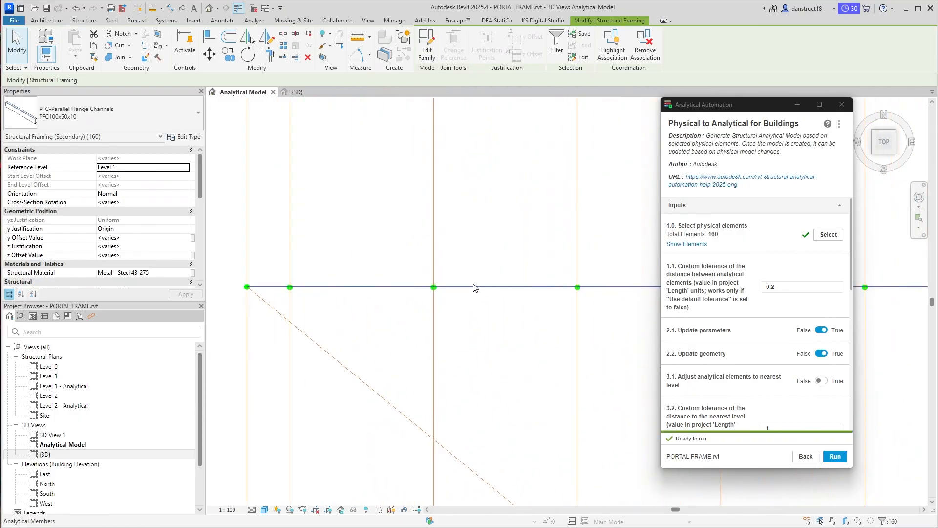
pyautogui.scroll(-8, 420, 268)
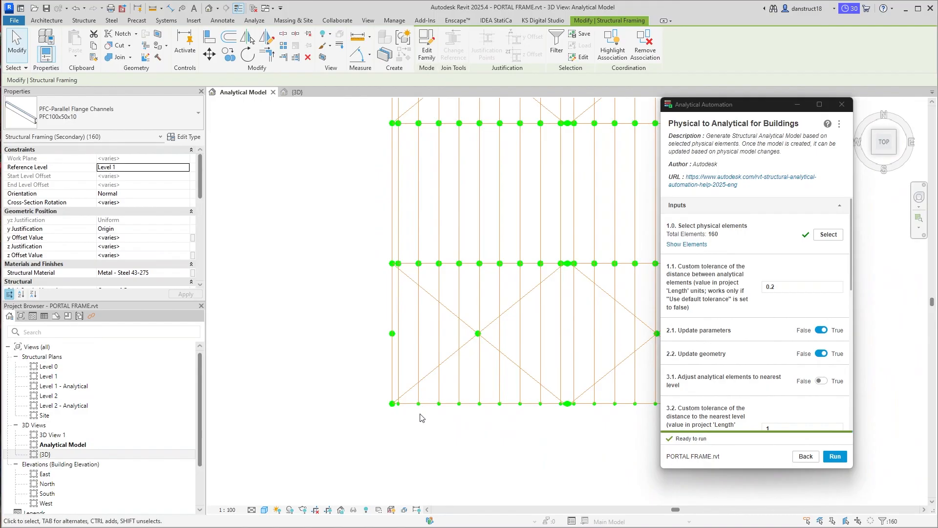
pyautogui.scroll(8, 421, 417)
pyautogui.scroll(-6, 413, 346)
pyautogui.moveTo(383, 238); pyautogui.dragTo(349, 298, button='middle')
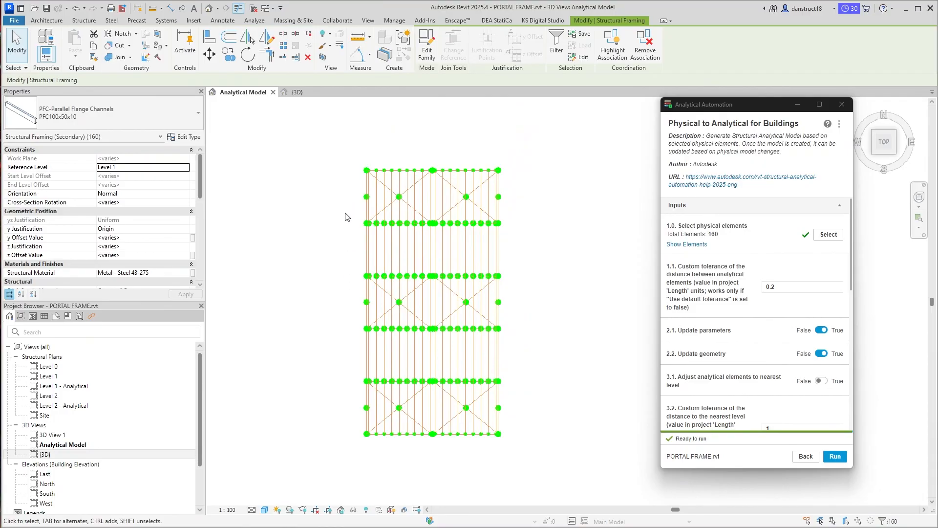
# From above, select the nodes and rafters on the four intermediate frame lines, excluding the purlins and bracing between them
pyautogui.moveTo(345, 213); pyautogui.dragTo(541, 400)
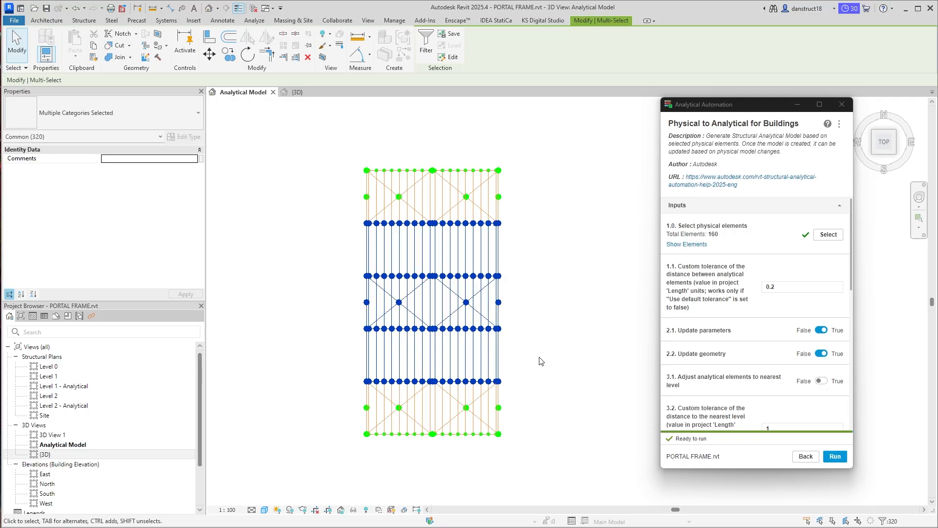
pyautogui.keyDown('shift'); pyautogui.moveTo(466, 346); pyautogui.dragTo(327, 339); pyautogui.keyUp('shift')
pyautogui.keyDown('shift'); pyautogui.moveTo(538, 317); pyautogui.dragTo(341, 295); pyautogui.keyUp('shift')
pyautogui.keyDown('shift'); pyautogui.moveTo(476, 251); pyautogui.dragTo(338, 244); pyautogui.keyUp('shift')
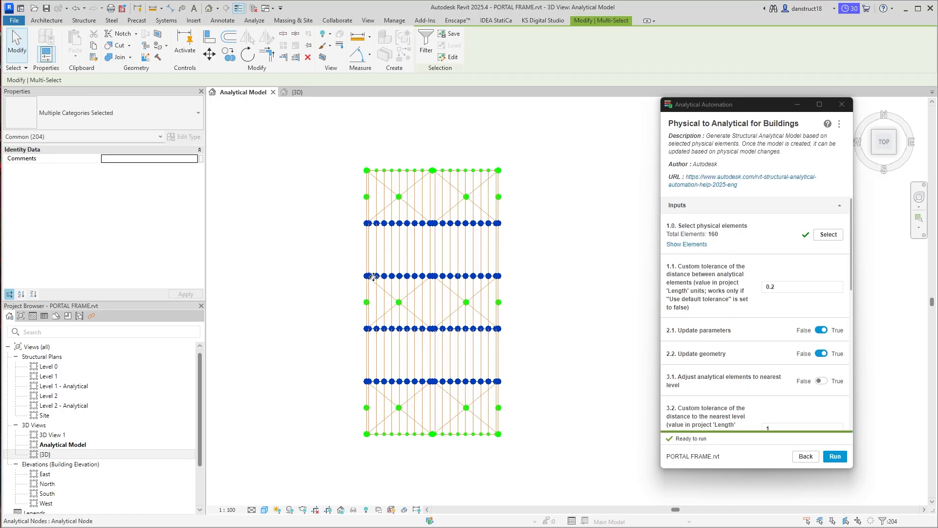
# Remove the rafter members of the intermediate frames from the selection so the purlin nodes stay selected
pyautogui.scroll(10, 372, 277)
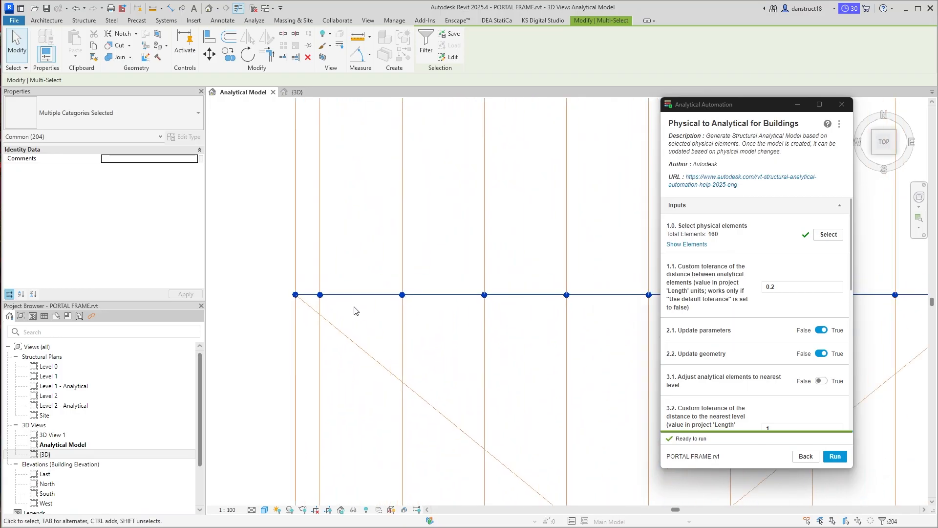
pyautogui.scroll(-4, 452, 310)
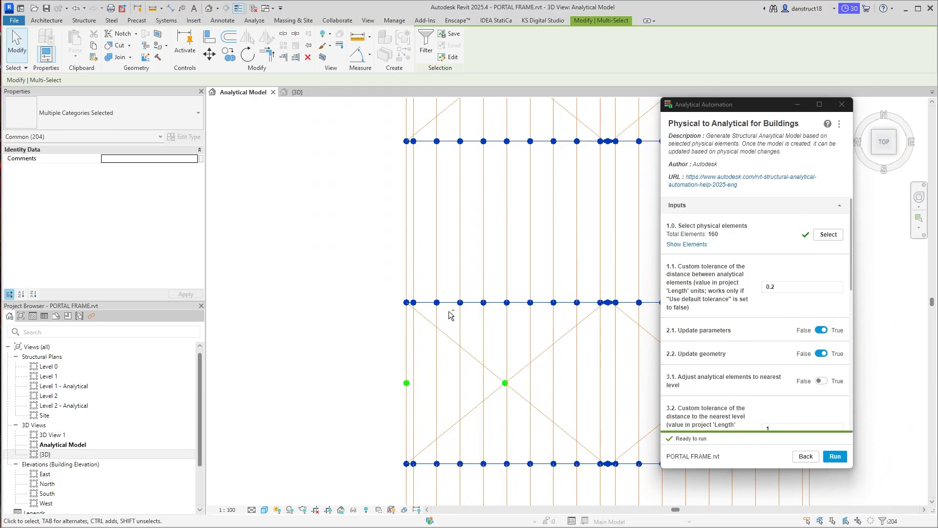
pyautogui.keyDown('shift'); pyautogui.click(444, 302); pyautogui.keyUp('shift')
pyautogui.moveTo(504, 285); pyautogui.dragTo(358, 268, button='middle')
pyautogui.keyDown('shift'); pyautogui.click(525, 283); pyautogui.keyUp('shift')
pyautogui.keyDown('shift'); pyautogui.click(528, 123); pyautogui.keyUp('shift')
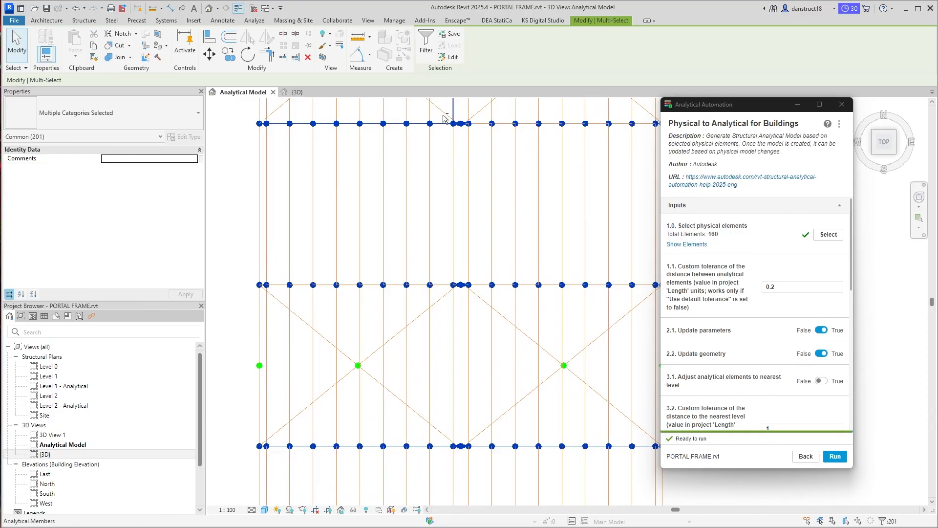
pyautogui.keyDown('shift'); pyautogui.moveTo(374, 136); pyautogui.dragTo(365, 115); pyautogui.keyUp('shift')
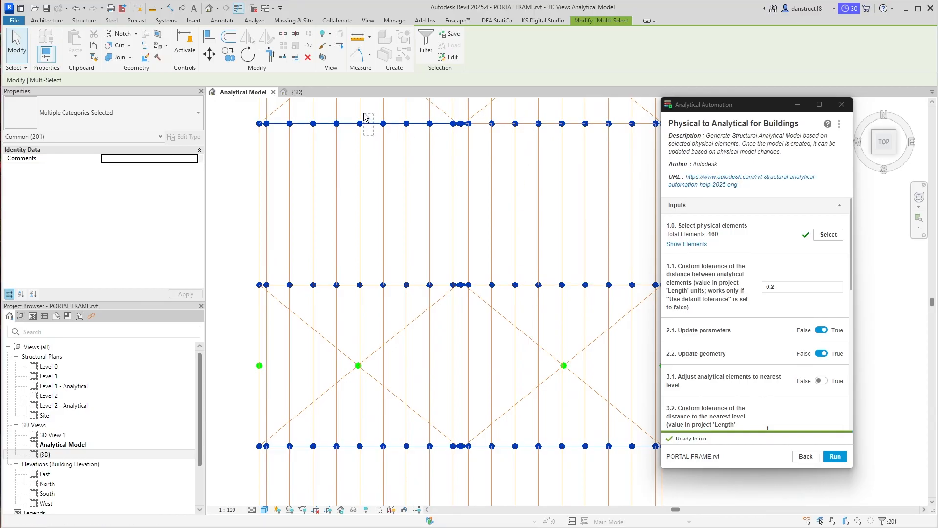
pyautogui.moveTo(391, 365); pyautogui.dragTo(362, 266, button='middle')
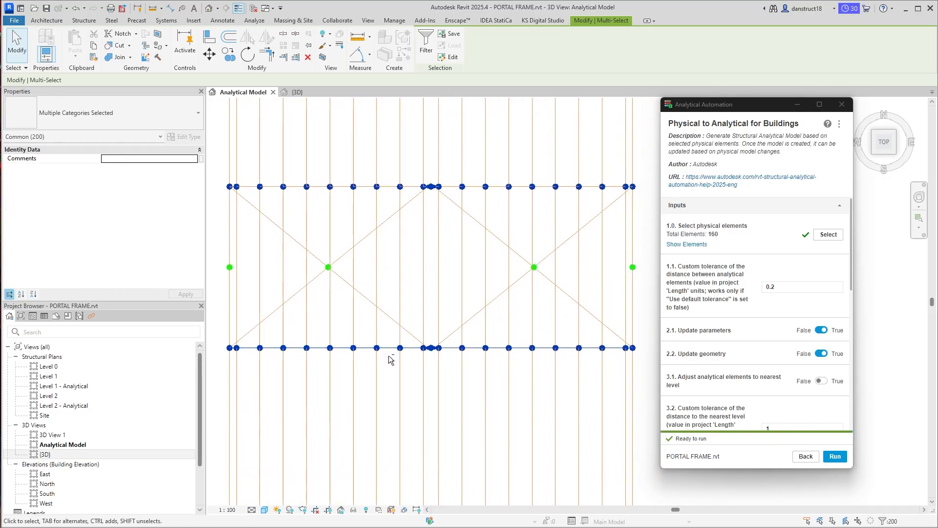
pyautogui.keyDown('shift'); pyautogui.click(383, 347); pyautogui.keyUp('shift')
pyautogui.keyDown('shift'); pyautogui.moveTo(520, 359); pyautogui.dragTo(517, 339); pyautogui.keyUp('shift')
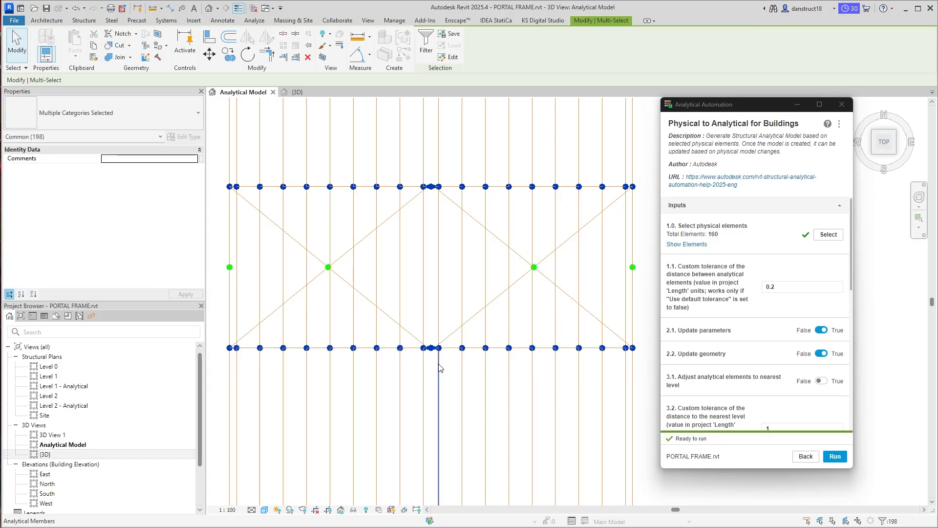
# Remove the ridge and adjacent bracing nodes on the three southern intermediate frame lines from the selection
pyautogui.scroll(6, 439, 365)
pyautogui.scroll(5, 406, 303)
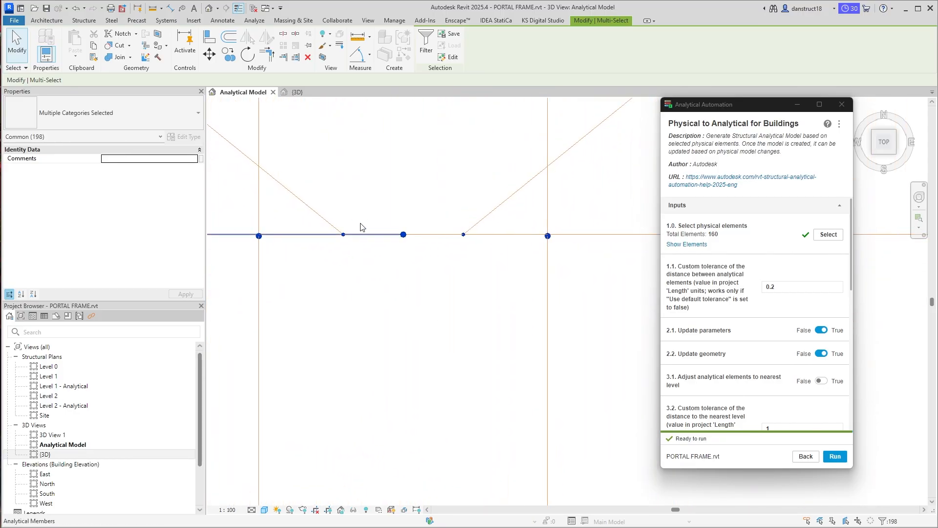
pyautogui.scroll(-2, 318, 222)
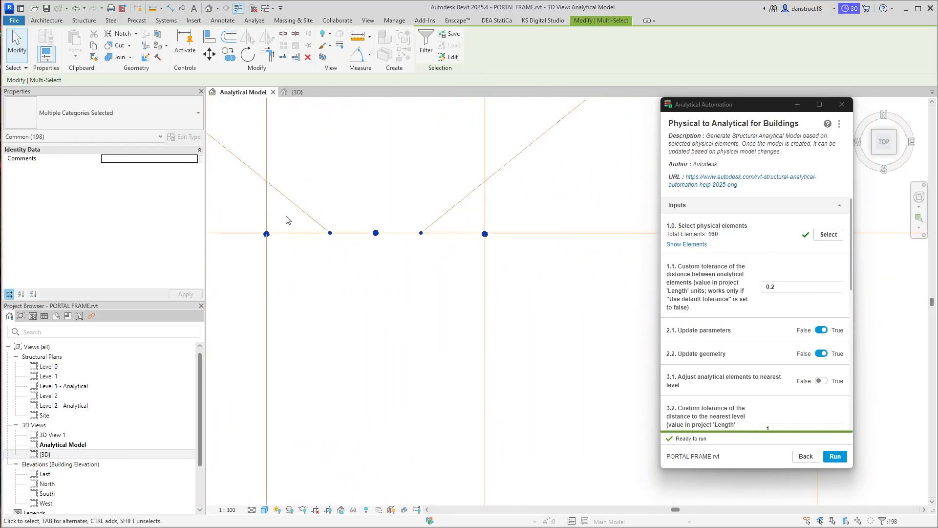
pyautogui.keyDown('shift'); pyautogui.moveTo(286, 213); pyautogui.dragTo(437, 264); pyautogui.keyUp('shift')
pyautogui.scroll(-6, 373, 161)
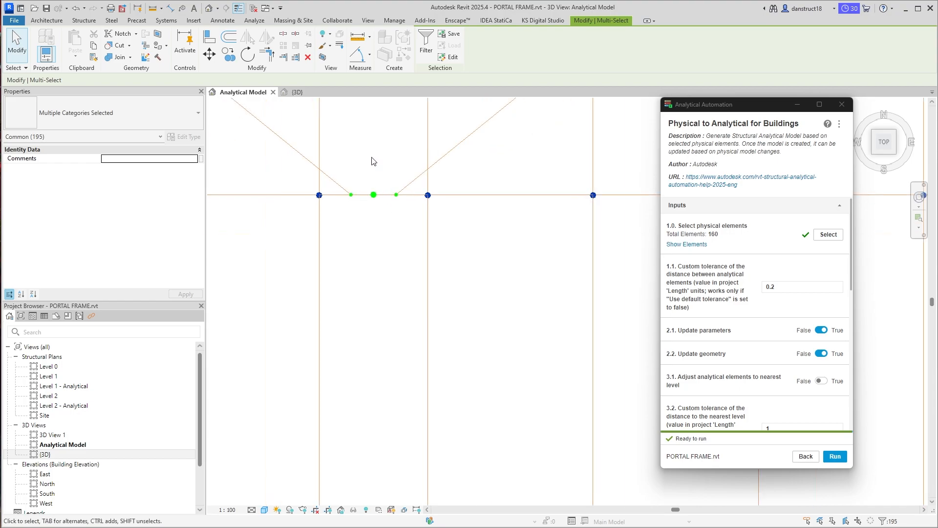
pyautogui.scroll(-3, 373, 162)
pyautogui.moveTo(379, 194); pyautogui.dragTo(385, 396, button='middle')
pyautogui.scroll(4, 379, 109)
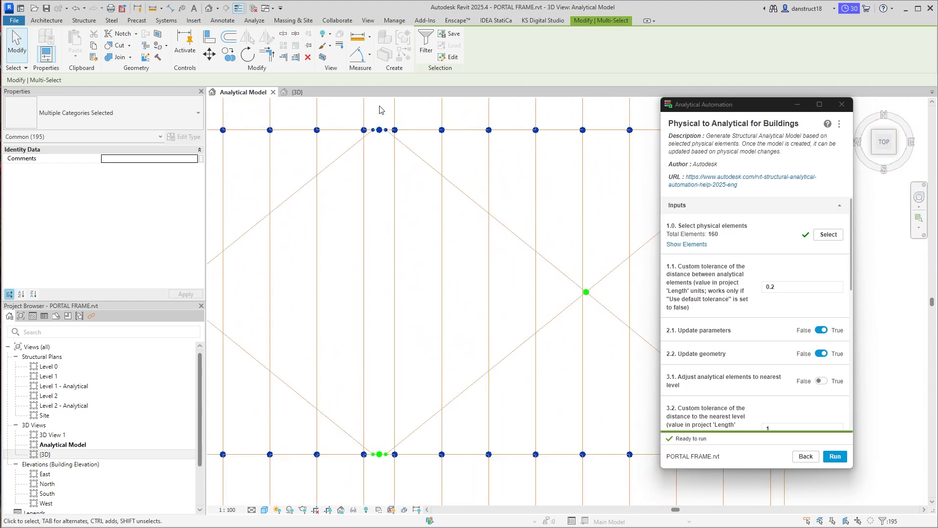
pyautogui.scroll(2, 362, 128)
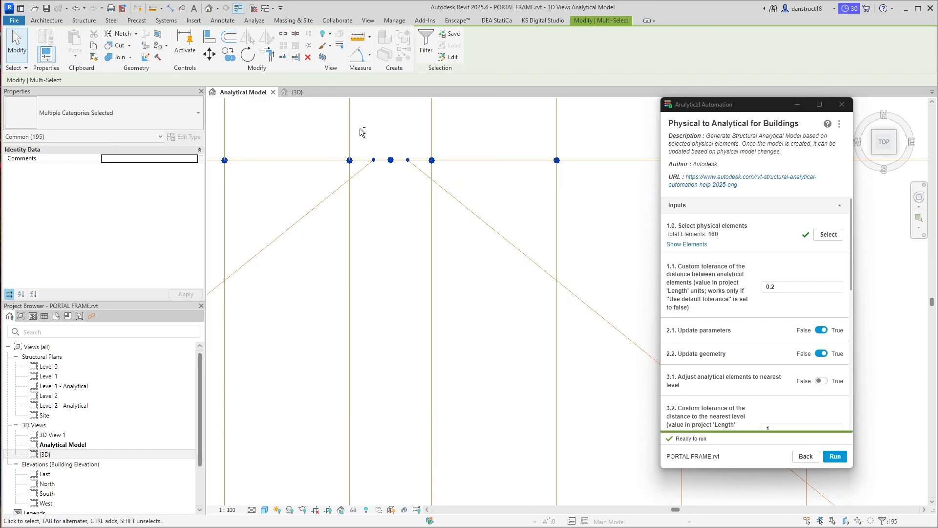
pyautogui.keyDown('shift'); pyautogui.moveTo(425, 179); pyautogui.dragTo(424, 177); pyautogui.keyUp('shift')
pyautogui.scroll(-5, 380, 184)
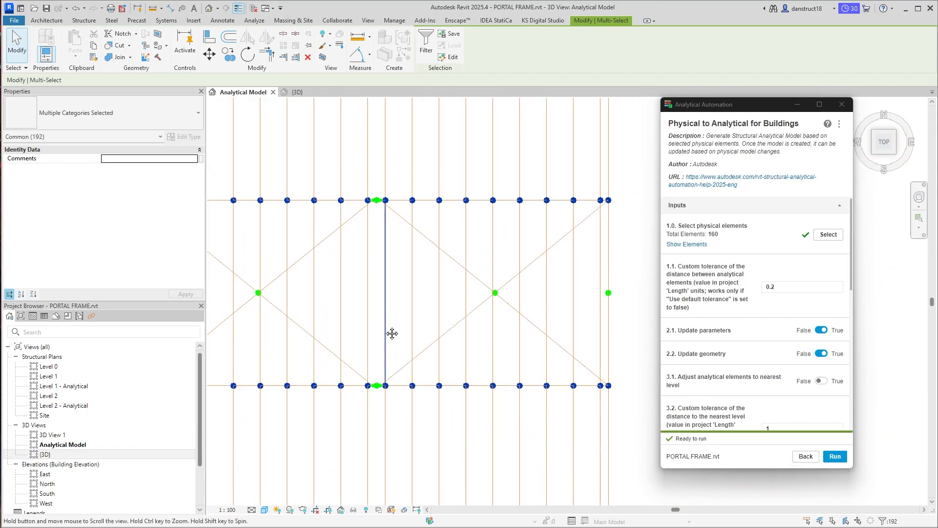
pyautogui.scroll(5, 353, 385)
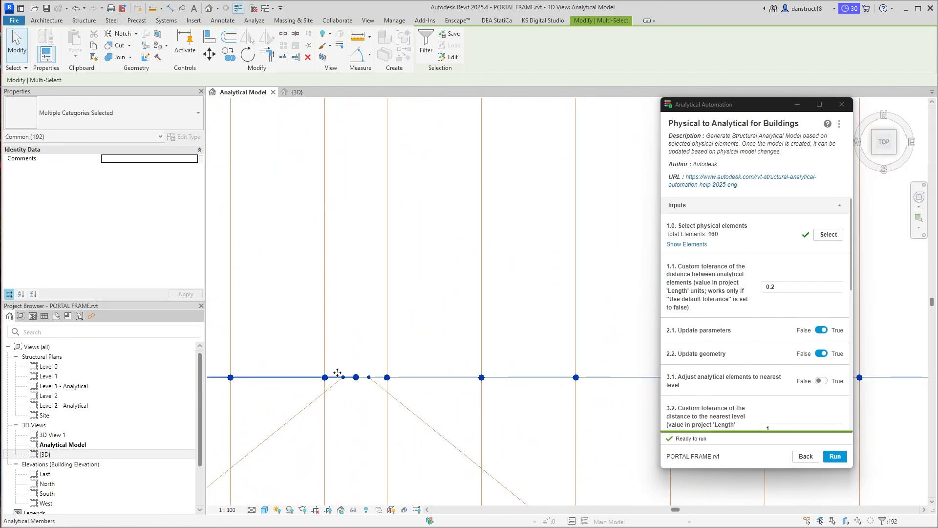
pyautogui.scroll(-6, 359, 344)
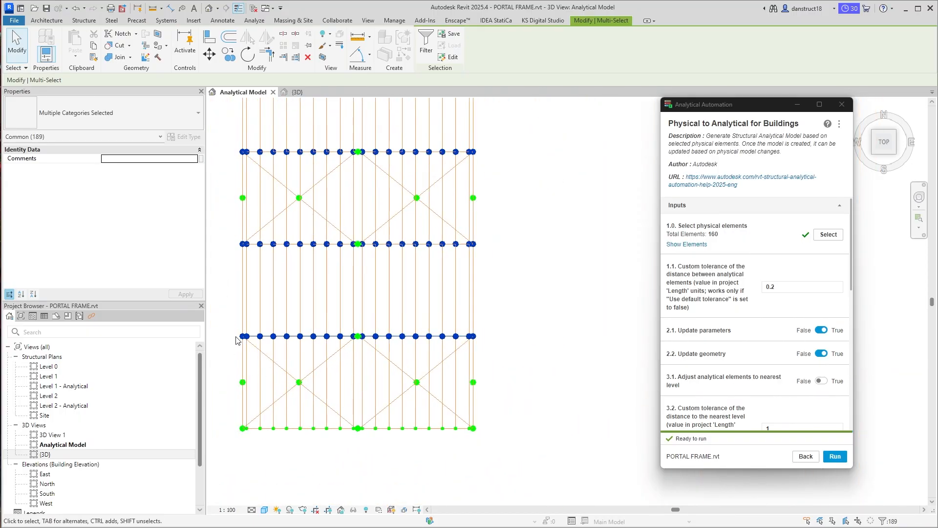
# Remove the west eave nodes of all four intermediate frames from the selection
pyautogui.scroll(10, 236, 341)
pyautogui.scroll(3, 277, 341)
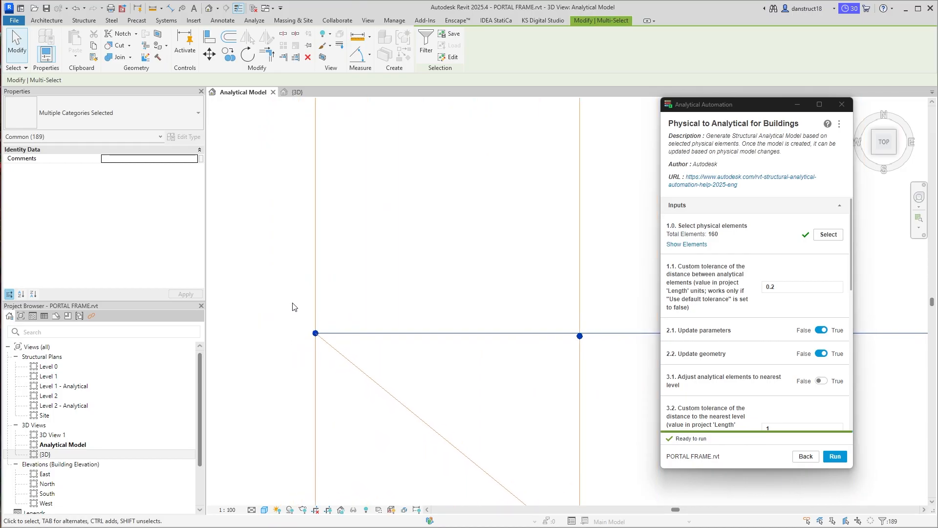
pyautogui.scroll(-12, 331, 258)
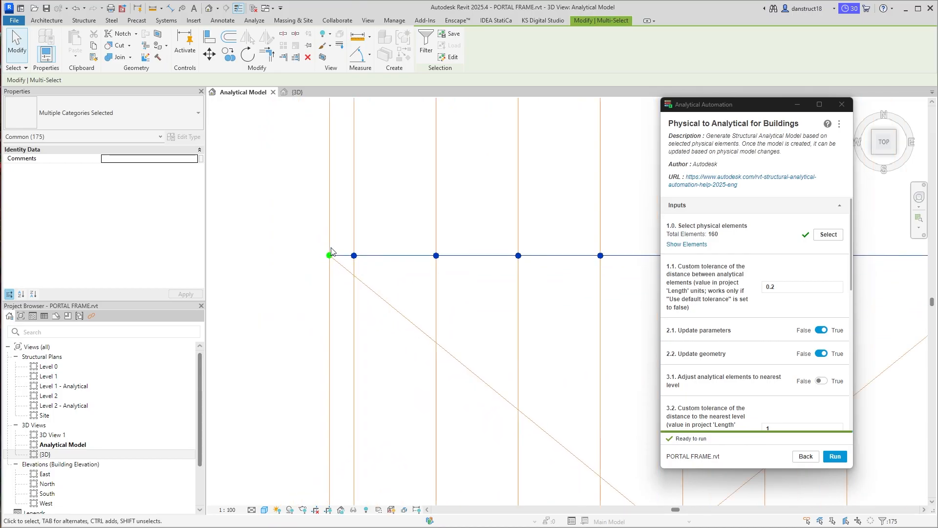
pyautogui.moveTo(338, 493); pyautogui.dragTo(345, 469, button='middle')
pyautogui.scroll(3, 331, 202)
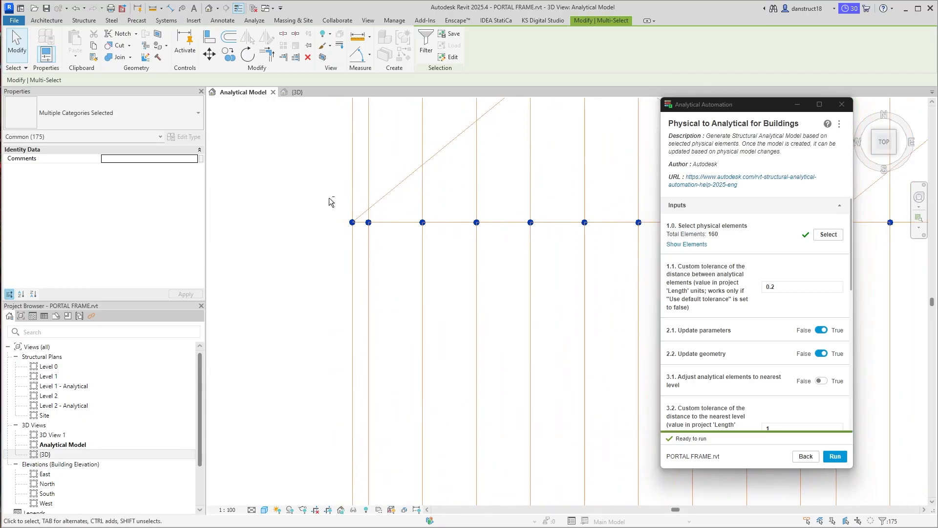
pyautogui.keyDown('shift'); pyautogui.moveTo(360, 241); pyautogui.dragTo(361, 242); pyautogui.keyUp('shift')
pyautogui.scroll(-5, 313, 175)
pyautogui.moveTo(314, 175); pyautogui.dragTo(313, 233, button='middle')
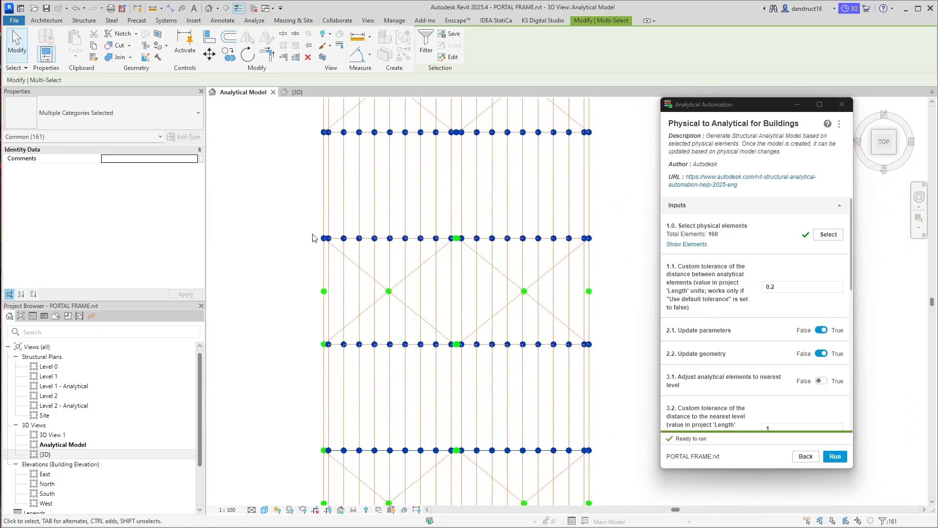
pyautogui.scroll(3, 313, 233)
pyautogui.keyDown('shift'); pyautogui.moveTo(334, 260); pyautogui.dragTo(337, 263); pyautogui.keyUp('shift')
pyautogui.moveTo(319, 181); pyautogui.dragTo(321, 449, button='middle')
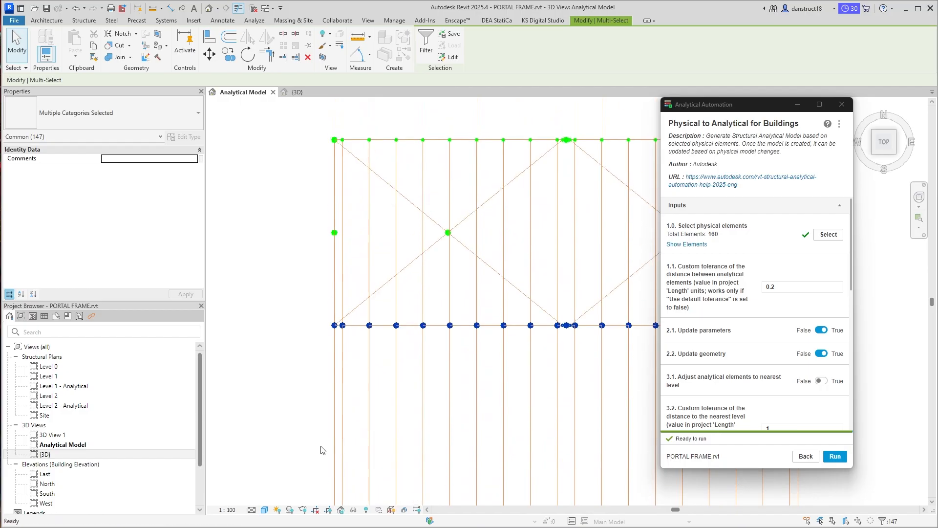
# Remove the east eave nodes of all four intermediate frames from the selection
pyautogui.moveTo(424, 319); pyautogui.dragTo(185, 252, button='middle')
pyautogui.moveTo(532, 249); pyautogui.dragTo(429, 191, button='middle')
pyautogui.scroll(3, 436, 192)
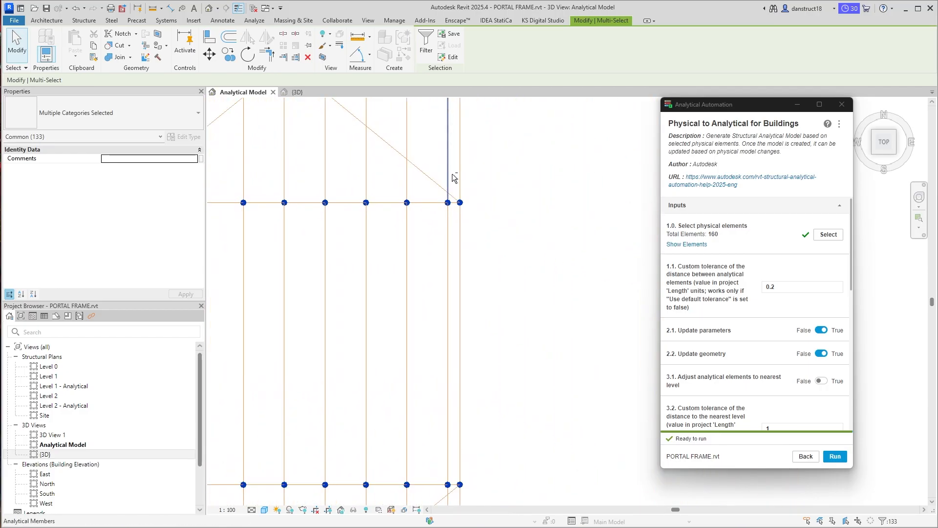
pyautogui.keyDown('shift'); pyautogui.moveTo(454, 177); pyautogui.dragTo(529, 496); pyautogui.keyUp('shift')
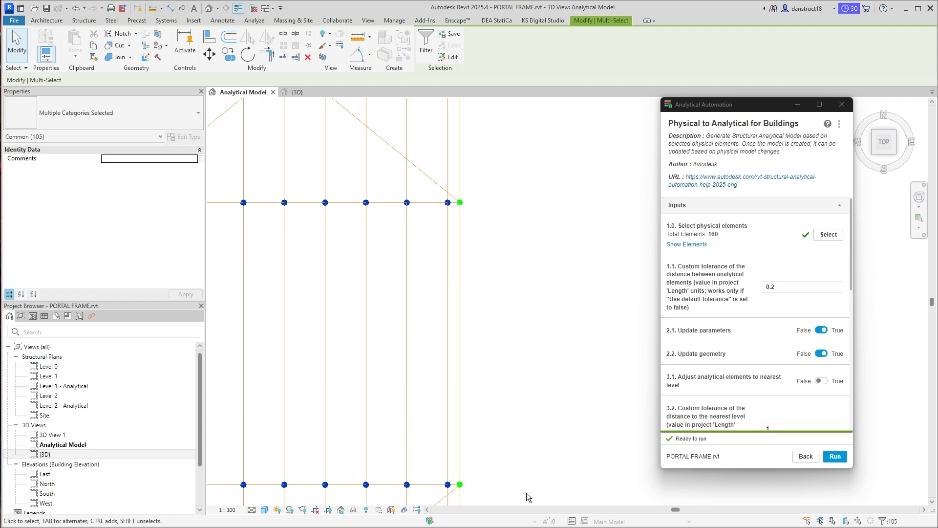
pyautogui.moveTo(510, 458); pyautogui.dragTo(459, 63, button='middle')
pyautogui.moveTo(436, 363); pyautogui.dragTo(434, 159, button='middle')
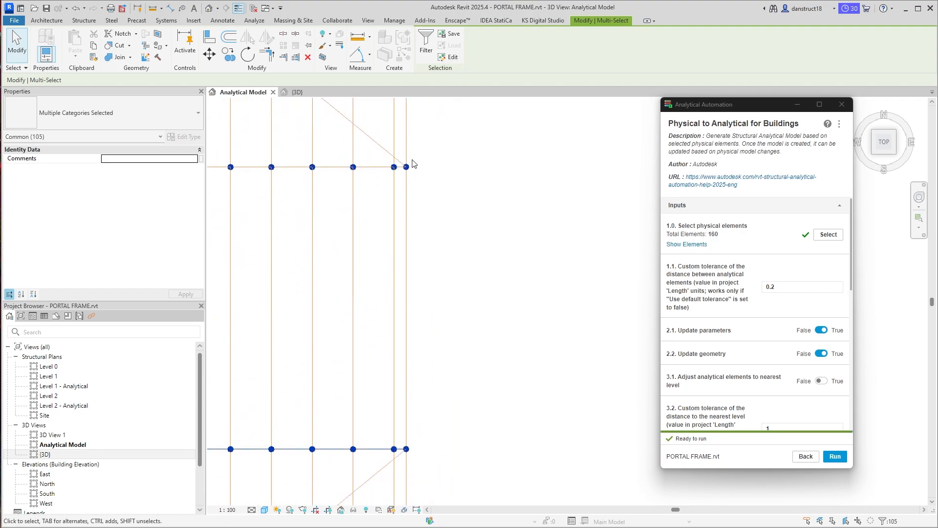
pyautogui.keyDown('shift'); pyautogui.moveTo(402, 149); pyautogui.dragTo(487, 468); pyautogui.keyUp('shift')
pyautogui.scroll(-3, 450, 352)
pyautogui.scroll(-2, 450, 352)
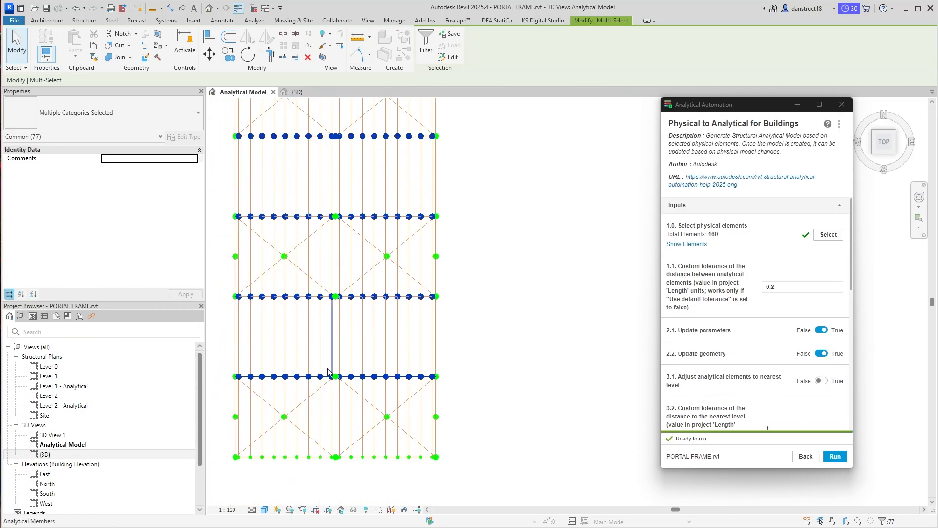
# Remove the ridge and adjacent bracing nodes on the northernmost intermediate frame line from the selection
pyautogui.moveTo(306, 327); pyautogui.dragTo(380, 350, button='middle')
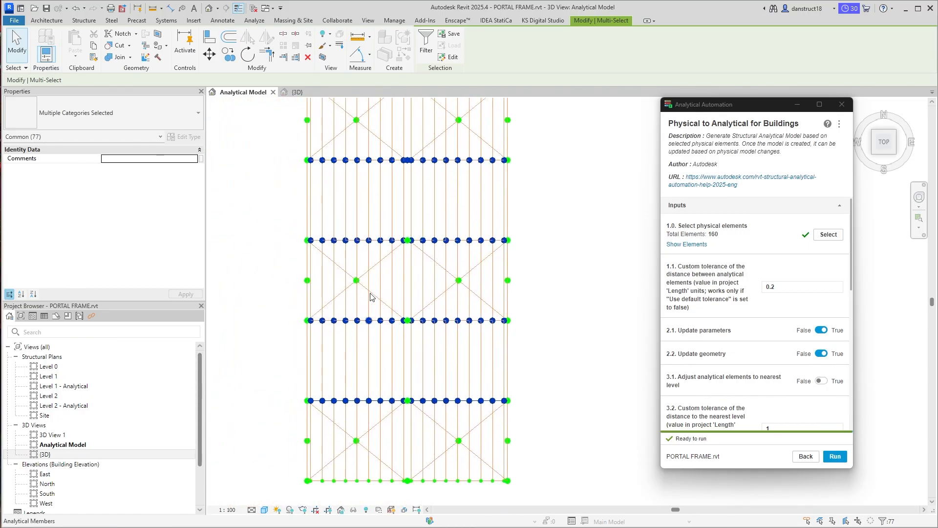
pyautogui.moveTo(370, 299); pyautogui.dragTo(370, 329, button='middle')
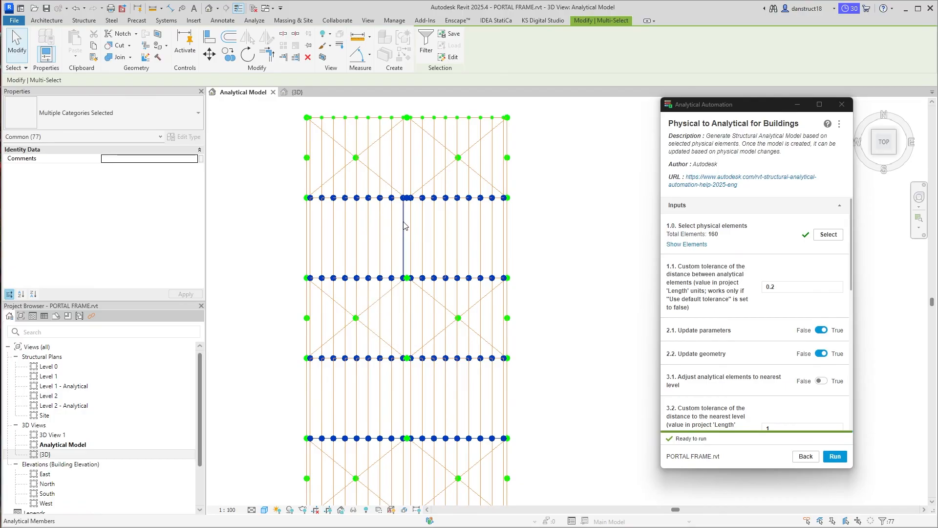
pyautogui.scroll(8, 404, 237)
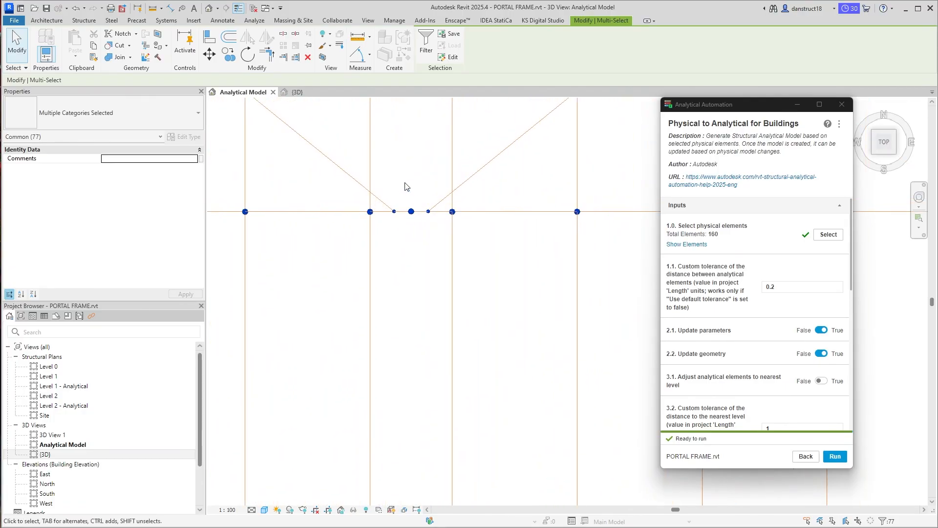
pyautogui.keyDown('shift'); pyautogui.moveTo(370, 171); pyautogui.dragTo(470, 269); pyautogui.keyUp('shift')
pyautogui.scroll(-5, 440, 177)
pyautogui.scroll(-4, 440, 175)
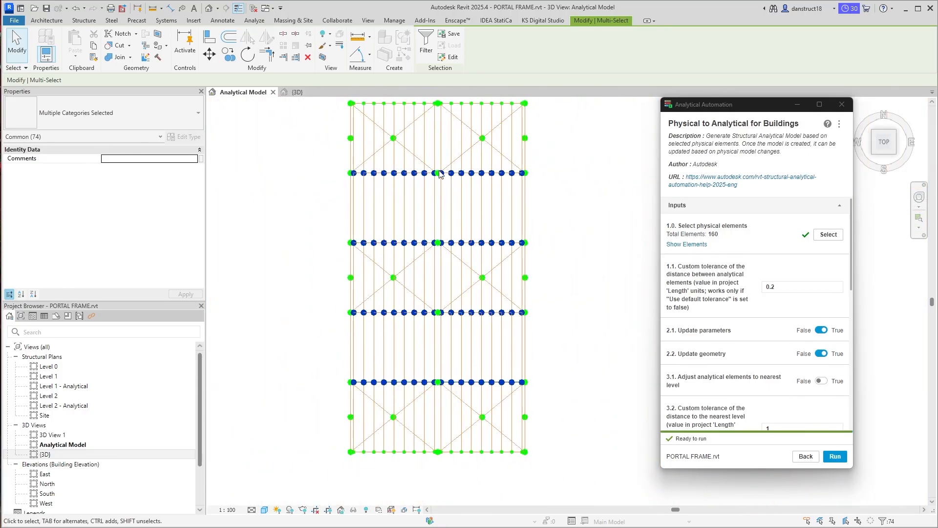
# Filter the selection to Analytical Nodes only, excluding Analytical Members, and check the selected nodes in 3D
pyautogui.click(424, 51)
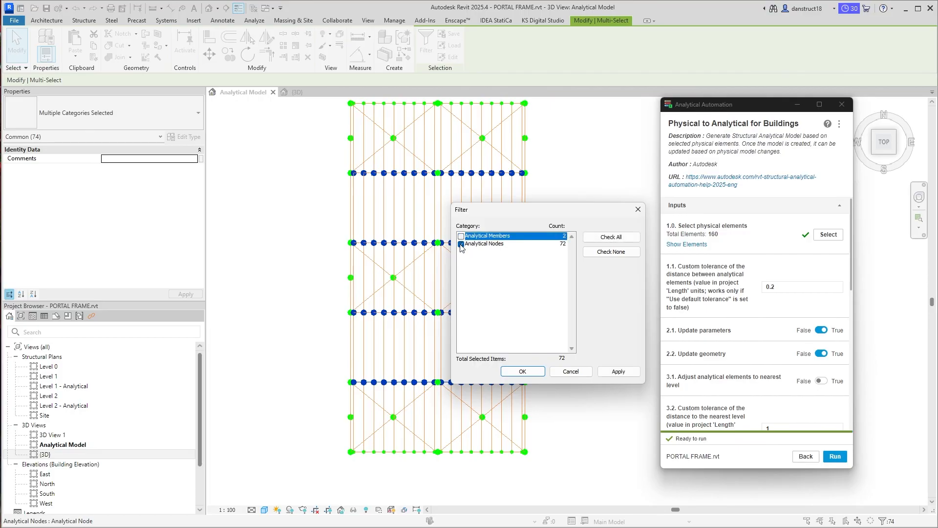
pyautogui.click(536, 376)
pyautogui.keyDown('shift'); pyautogui.moveTo(323, 357); pyautogui.dragTo(394, 200, button='middle'); pyautogui.keyUp('shift')
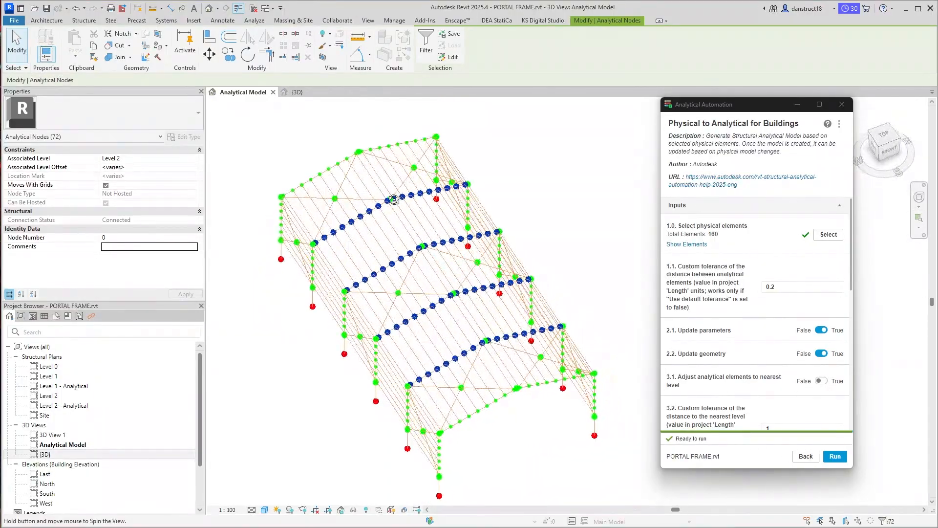
# In top view, move the selected intermediate-frame purlin nodes vertically onto the intersection of the purlin and rafter analytical members
pyautogui.click(882, 138)
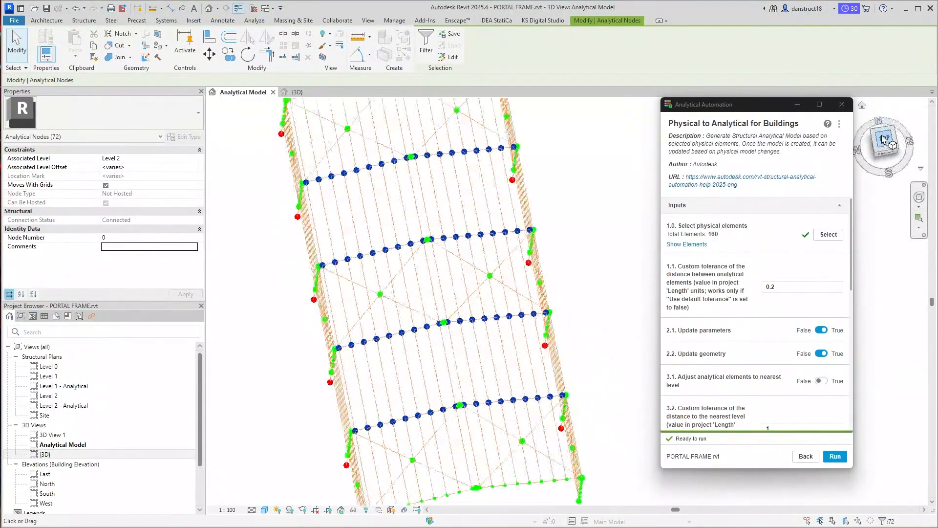
pyautogui.scroll(10, 473, 245)
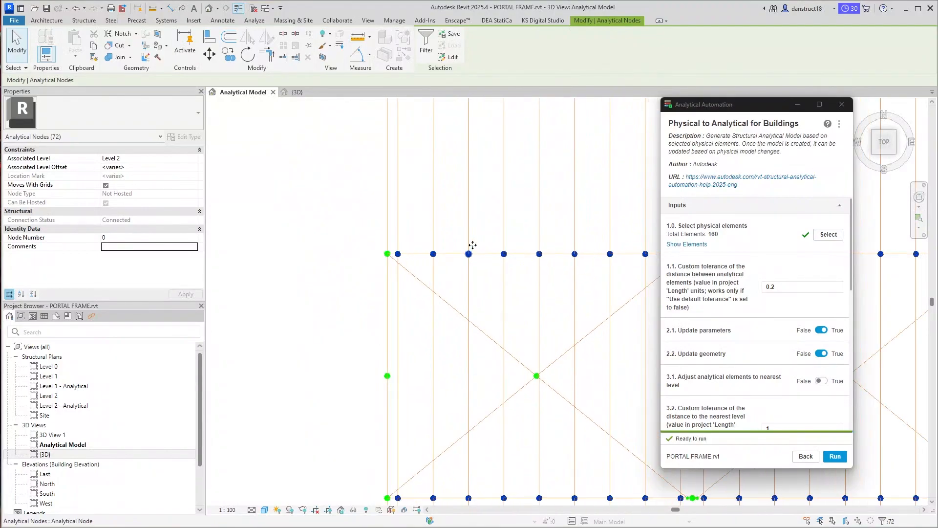
pyautogui.scroll(5, 455, 272)
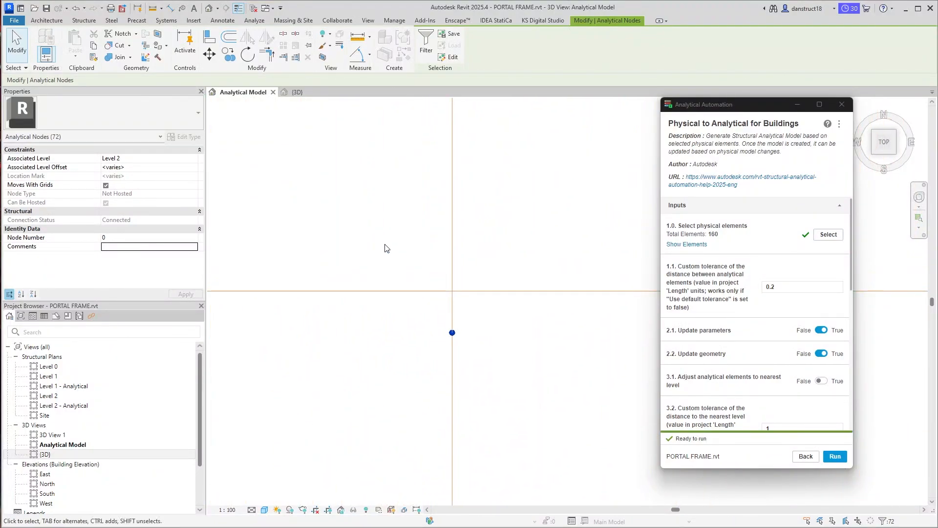
pyautogui.click(209, 54)
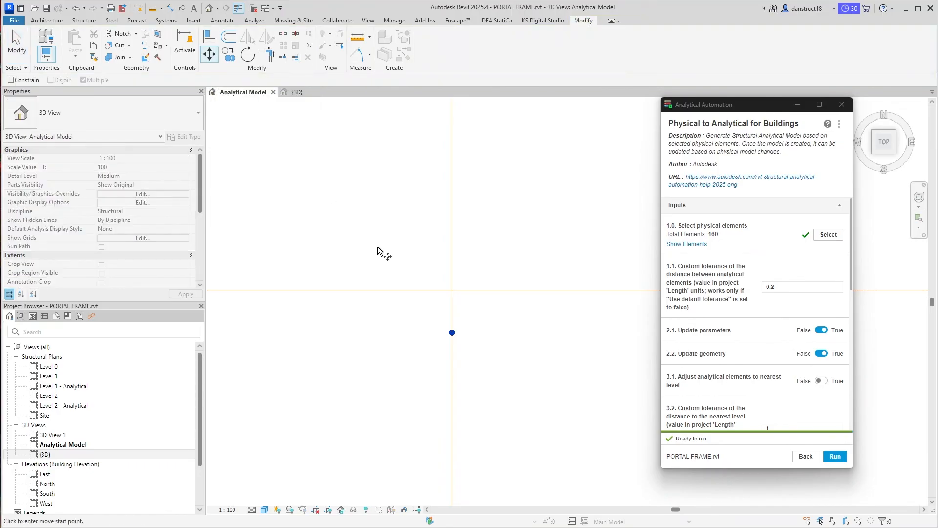
pyautogui.click(452, 332)
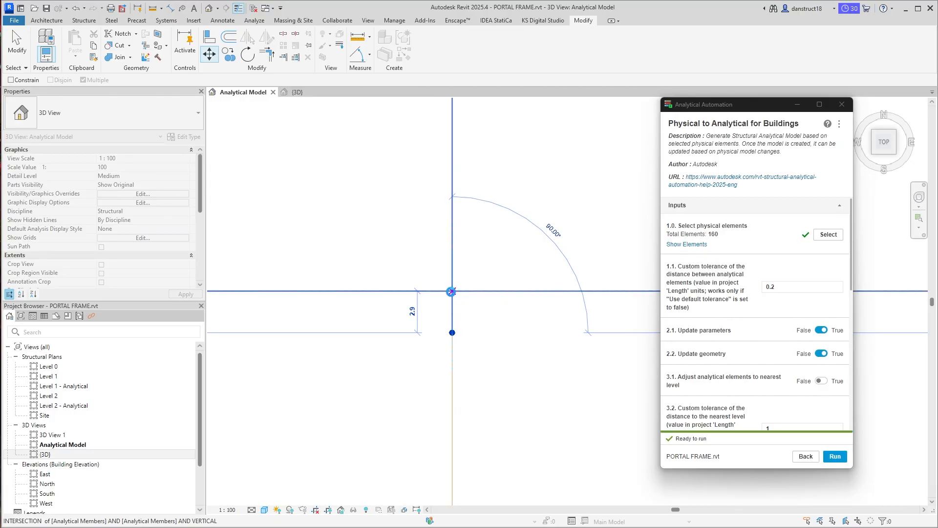
pyautogui.click(451, 291)
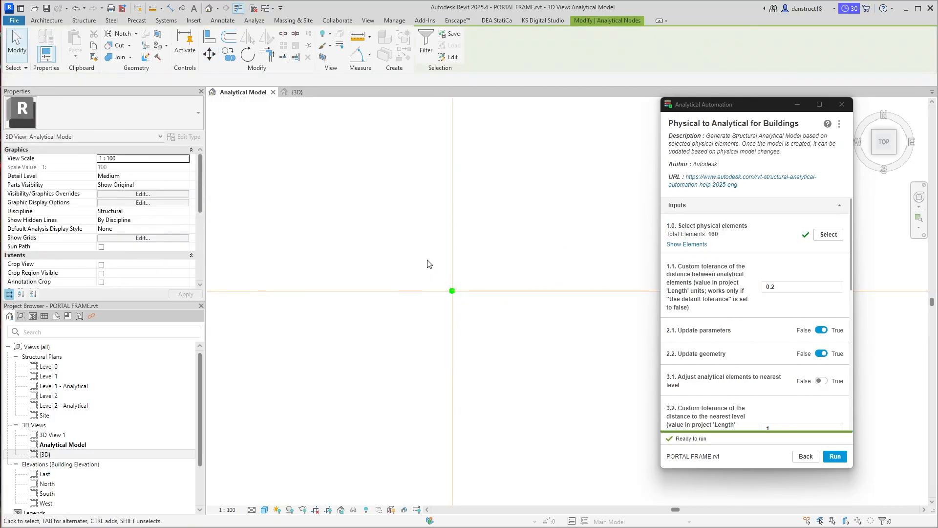
pyautogui.scroll(-5, 428, 264)
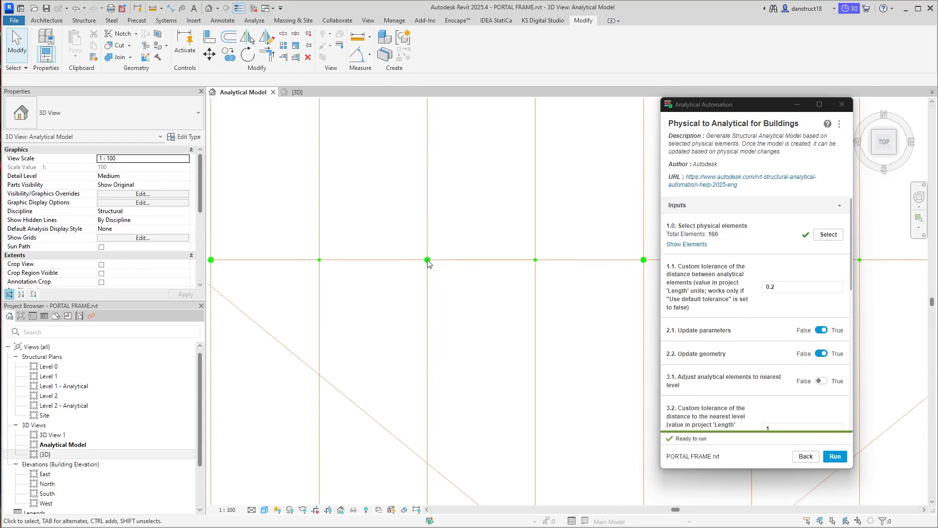
pyautogui.scroll(-5, 428, 264)
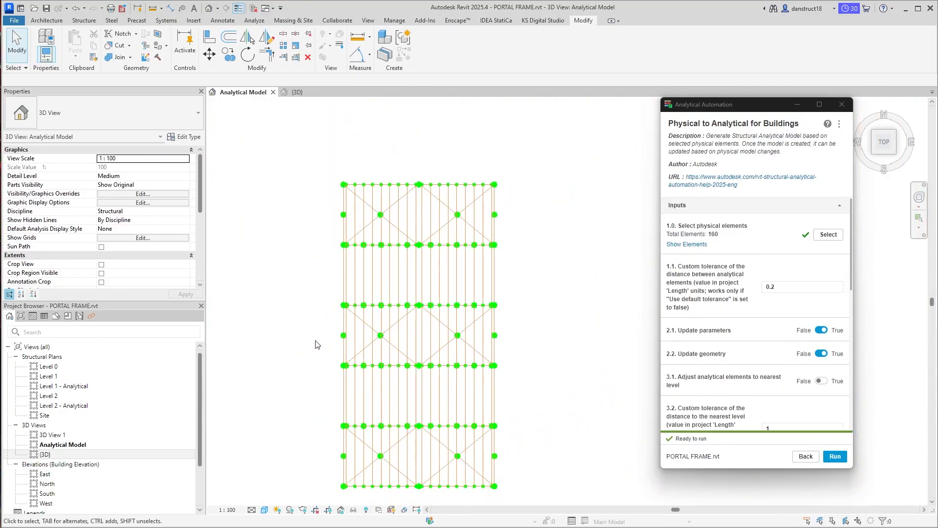
# Examine from the left side whether the side-rail nodes line up with the column analytical members along the frames
pyautogui.click(868, 143)
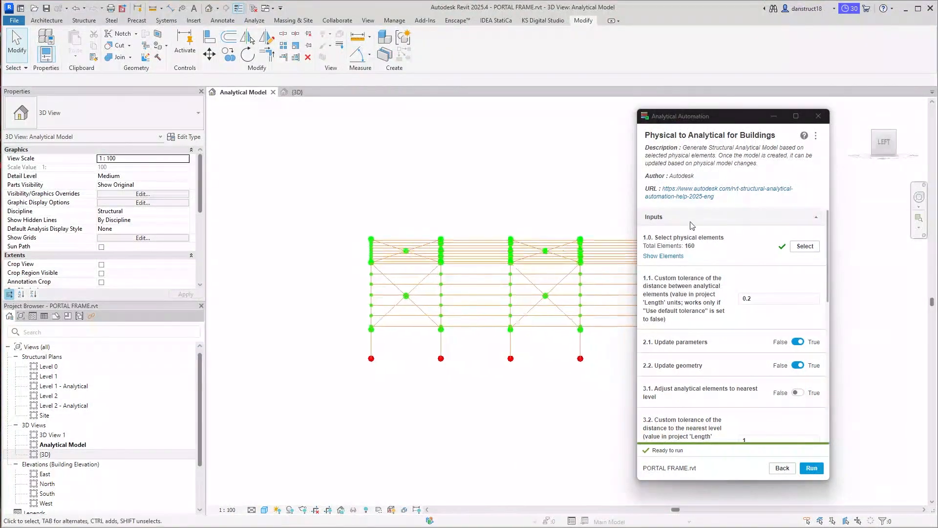
pyautogui.scroll(8, 465, 315)
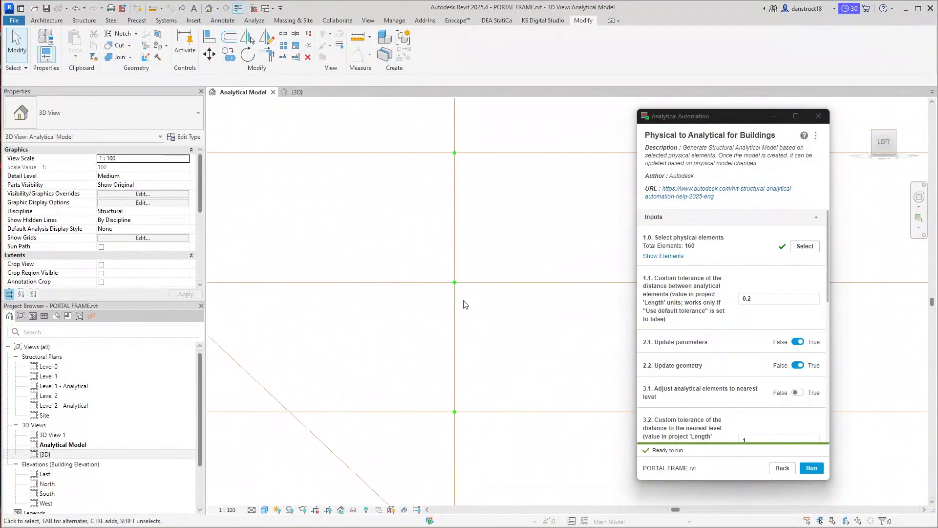
pyautogui.scroll(-6, 443, 283)
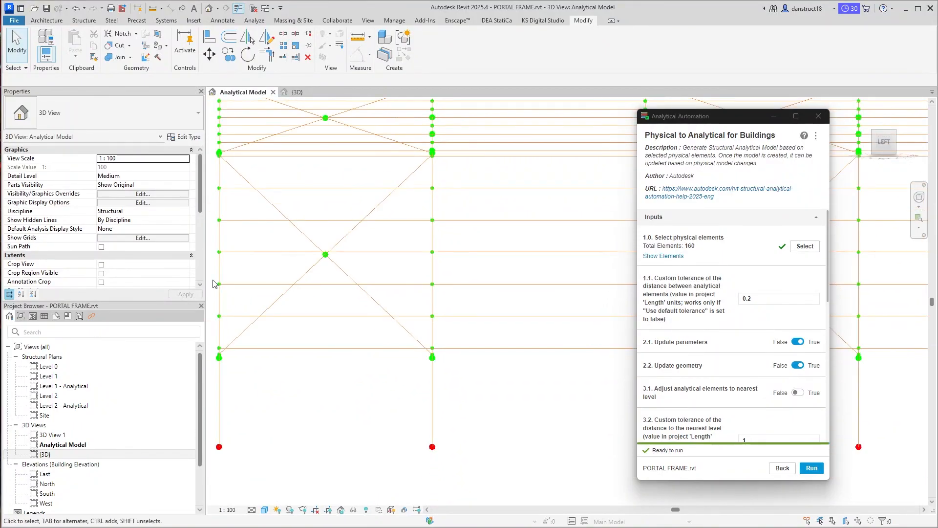
pyautogui.scroll(7, 213, 280)
pyautogui.scroll(-6, 239, 293)
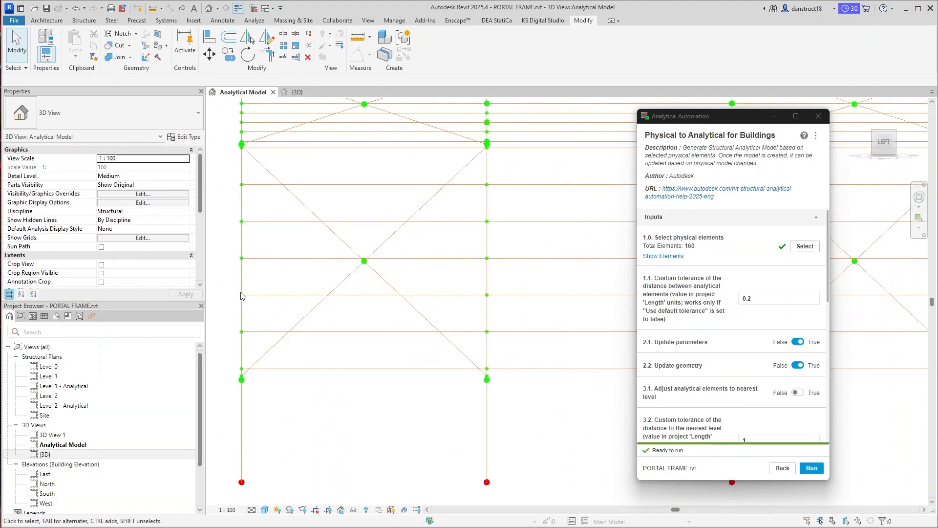
pyautogui.scroll(6, 486, 298)
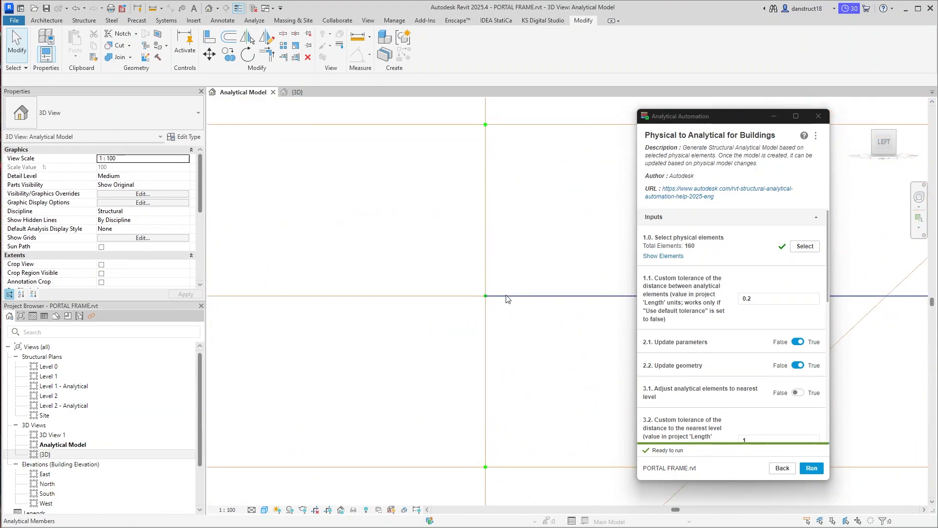
pyautogui.scroll(-5, 450, 299)
pyautogui.scroll(-3, 451, 298)
pyautogui.scroll(8, 496, 300)
pyautogui.scroll(-5, 394, 278)
pyautogui.scroll(5, 411, 281)
pyautogui.scroll(-5, 430, 274)
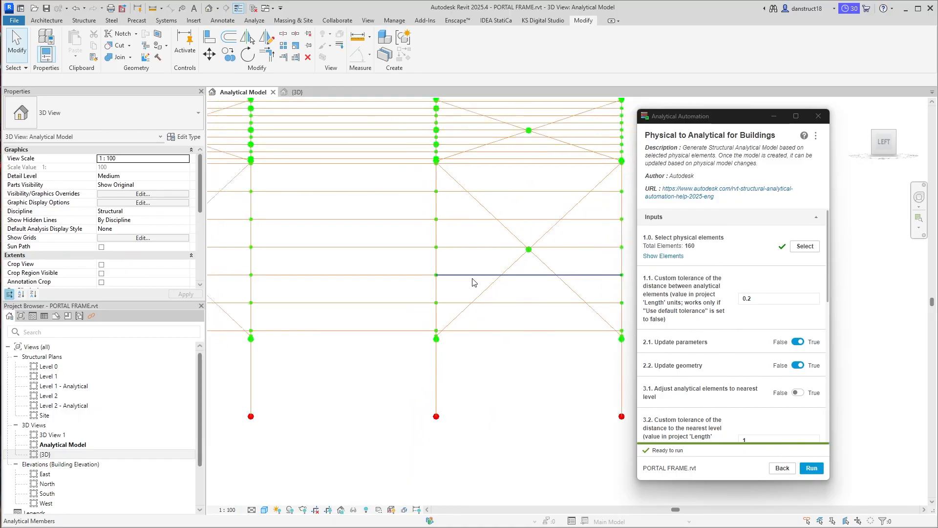
pyautogui.scroll(3, 556, 270)
pyautogui.scroll(2, 557, 283)
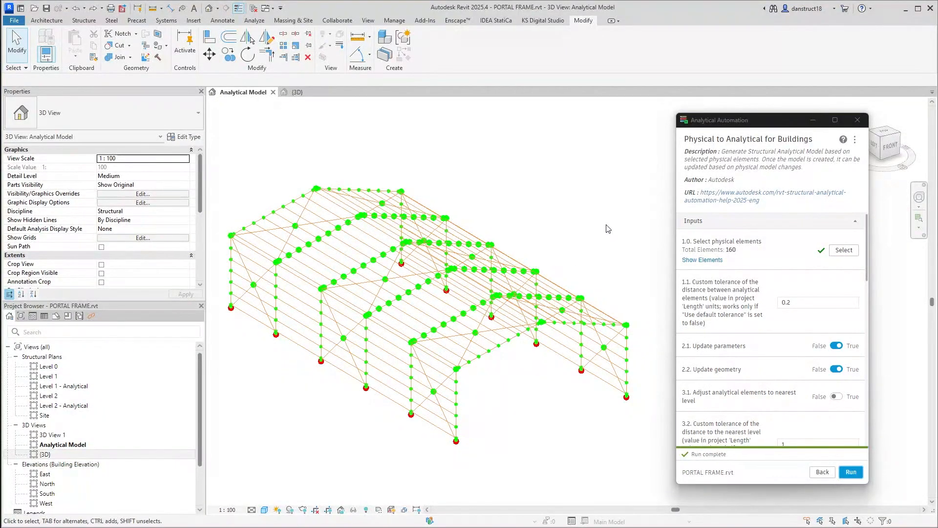
# Inspect the front corner column's analytical member and its nodes, then clear the selection
pyautogui.scroll(5, 459, 405)
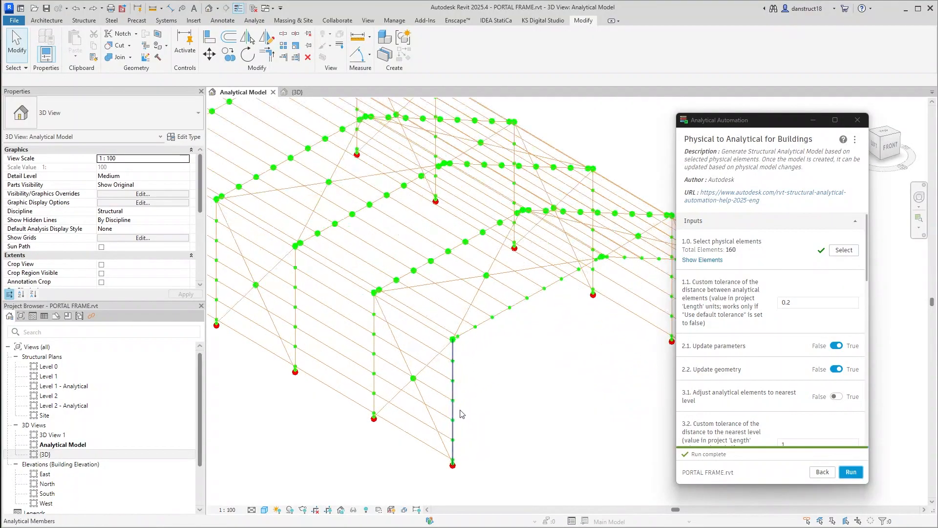
pyautogui.click(453, 392)
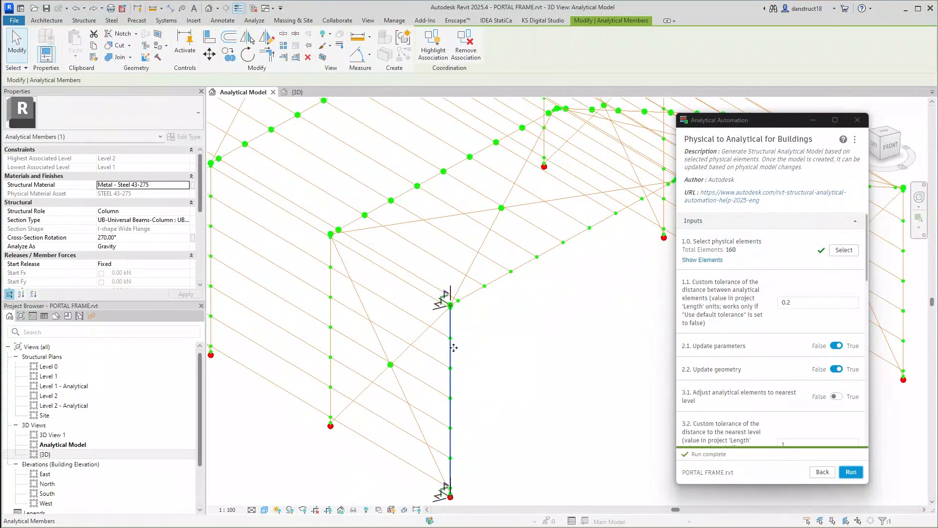
pyautogui.click(529, 393)
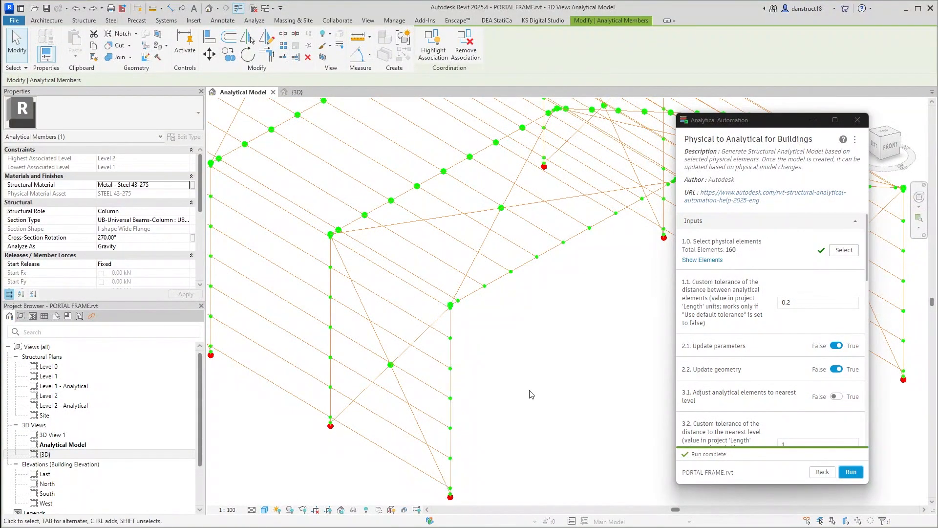
pyautogui.scroll(-5, 454, 311)
pyautogui.moveTo(472, 329); pyautogui.dragTo(473, 331, button='middle')
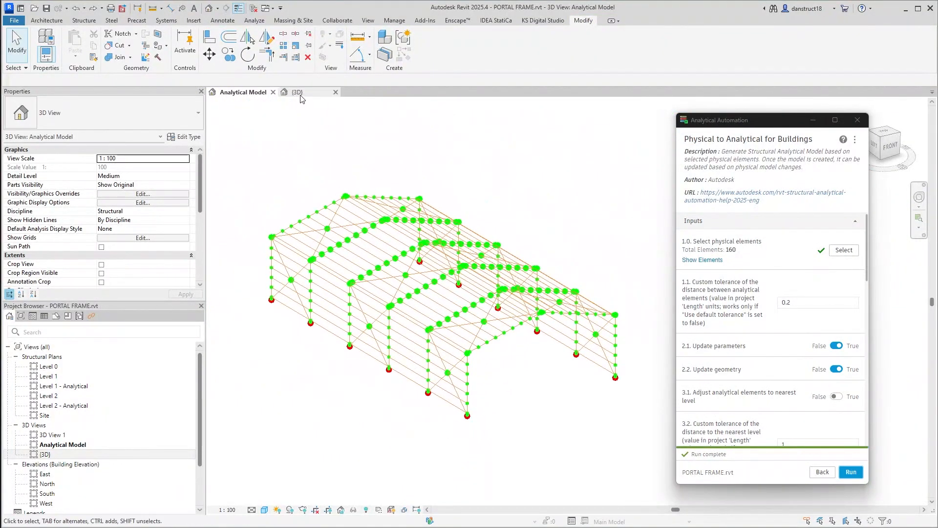
# Reset the temporary hide/isolate in the {3D} view to restore the complete physical model
pyautogui.click(296, 92)
pyautogui.click(354, 510)
pyautogui.click(363, 498)
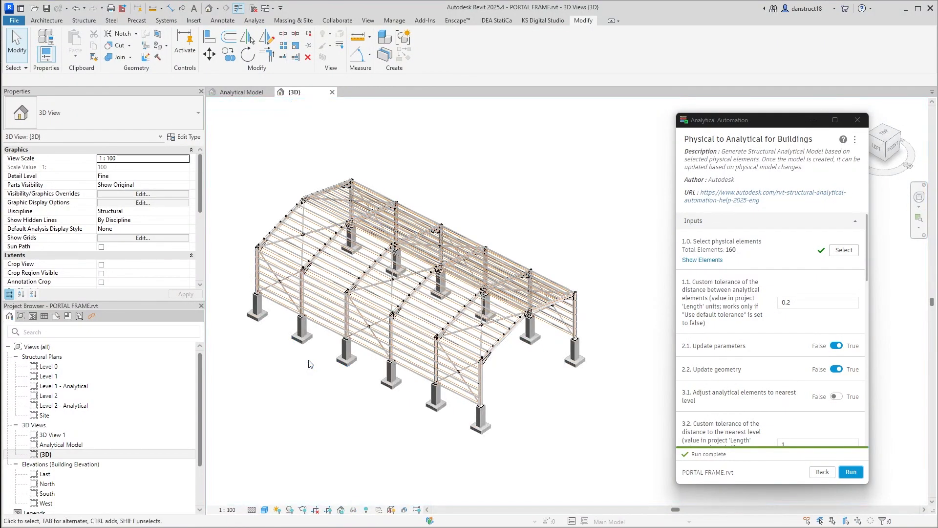
# Select the whole frame in the Analytical Model view and filter the selection to Analytical Members only, excluding Analytical Nodes
pyautogui.click(235, 96)
pyautogui.moveTo(235, 163); pyautogui.dragTo(636, 449)
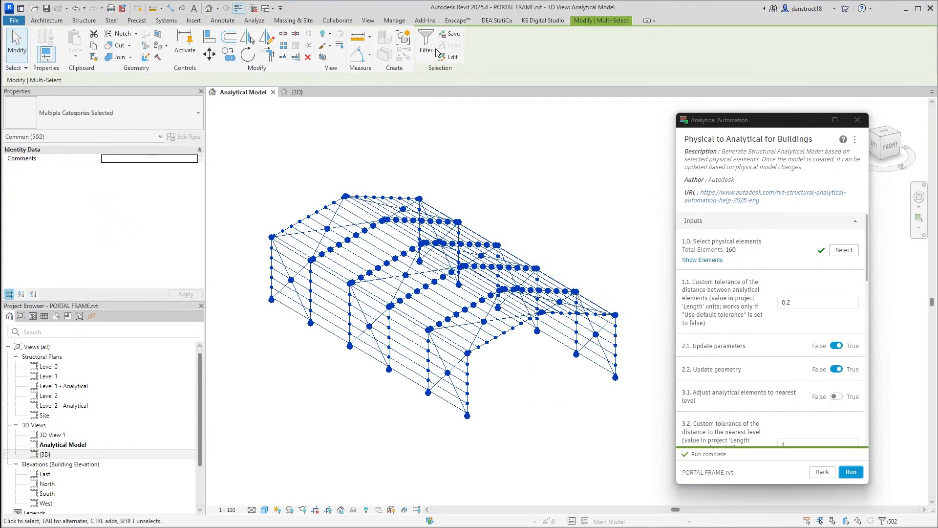
pyautogui.click(426, 47)
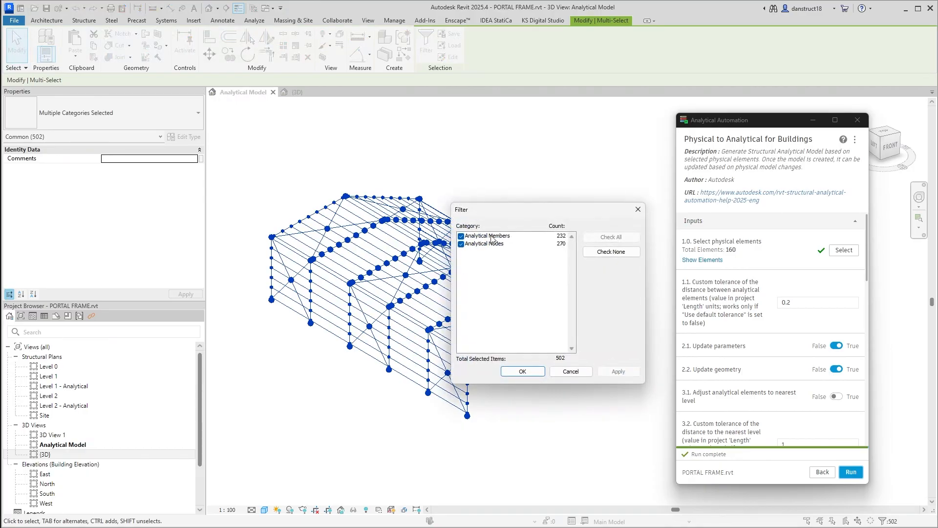
pyautogui.click(460, 243)
pyautogui.click(619, 372)
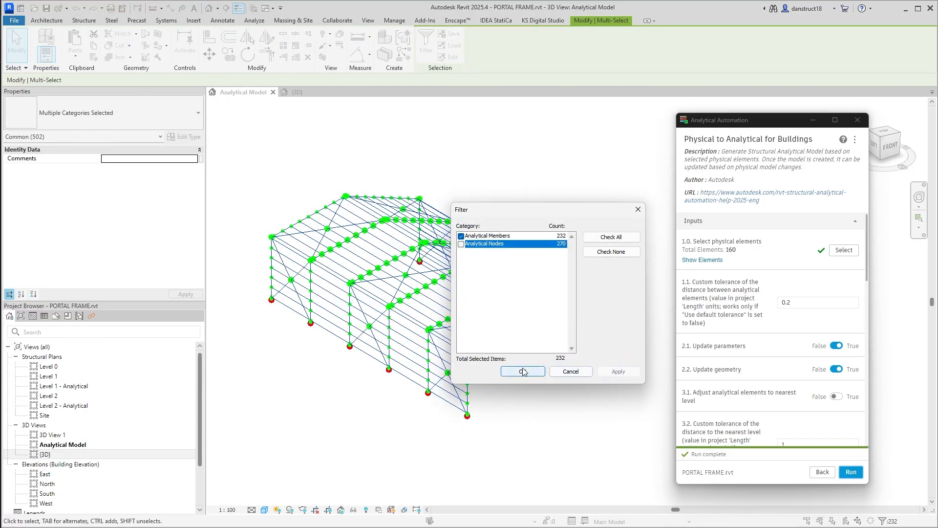
pyautogui.click(523, 372)
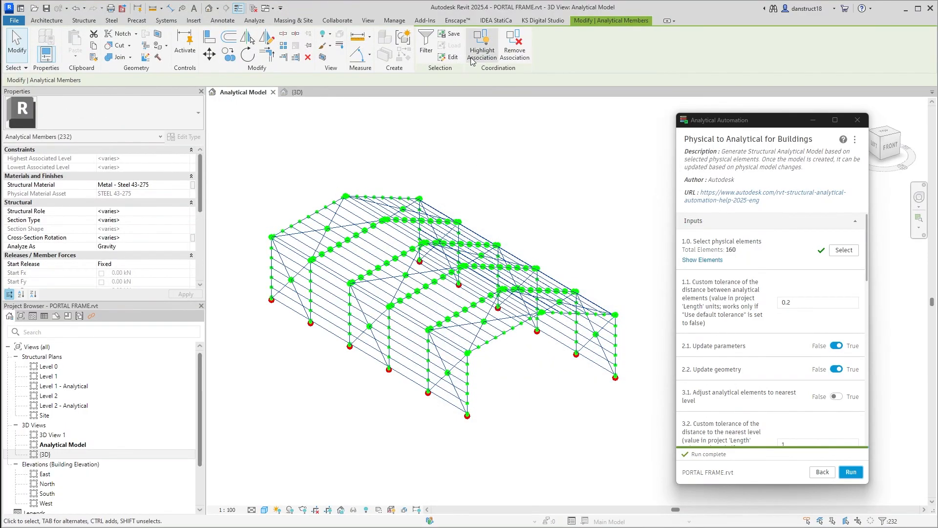
# Highlight the physical elements associated with the selected analytical members in the {3D} view, then clear the selection
pyautogui.click(294, 94)
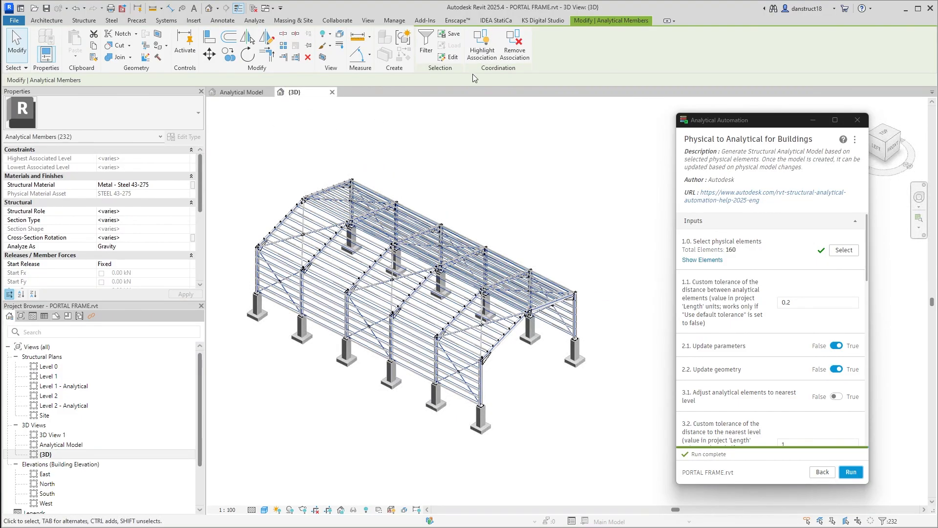
pyautogui.click(479, 53)
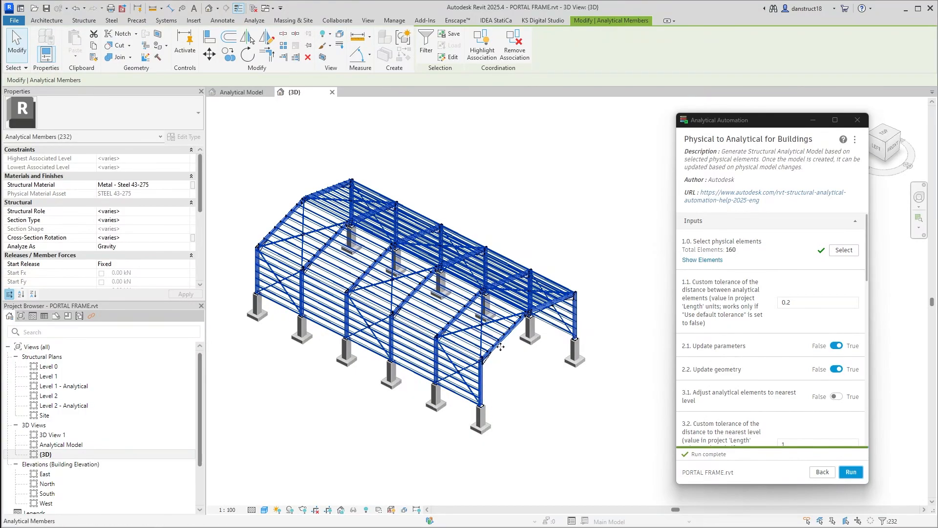
pyautogui.click(522, 384)
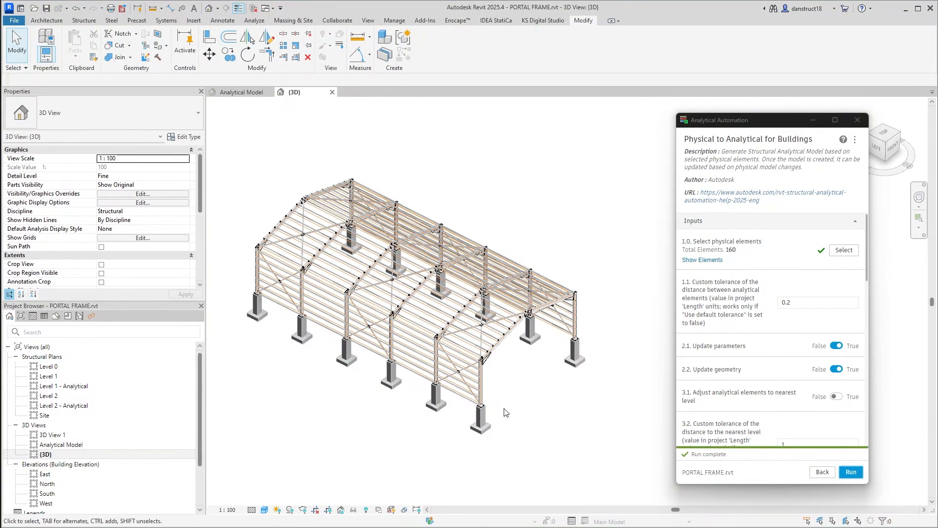
# Select every visible instance of the 600 x 750mm Concrete-Rectangular-Column and temporarily isolate them in the {3D} view
pyautogui.click(256, 308)
pyautogui.rightClick(259, 307)
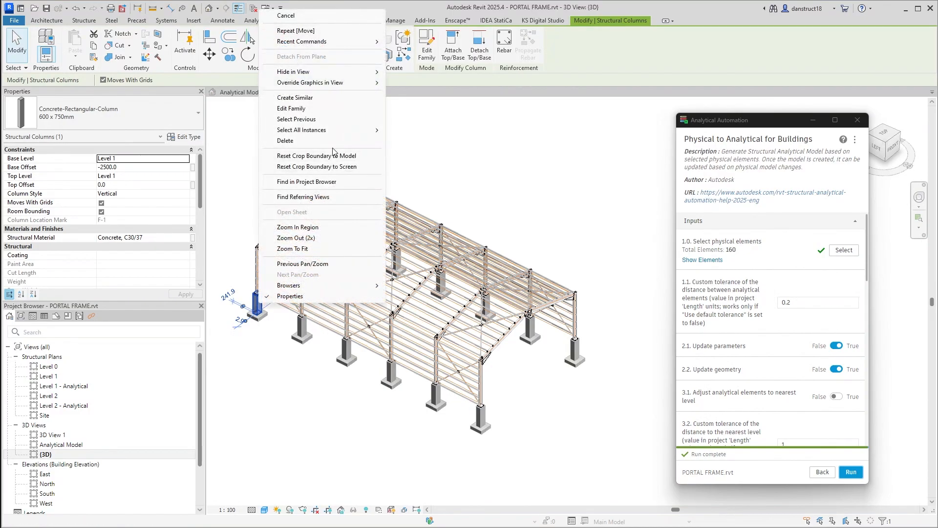
pyautogui.moveTo(342, 130)
pyautogui.click(405, 132)
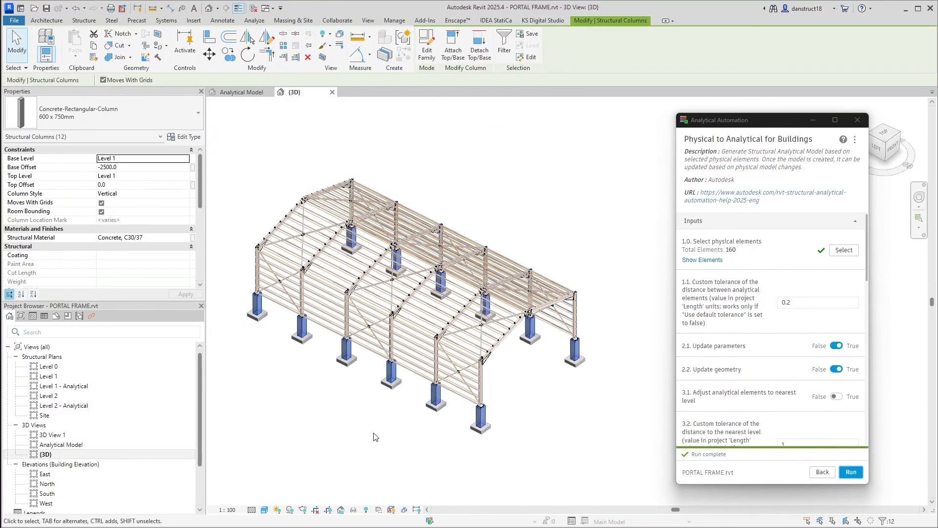
pyautogui.click(353, 510)
pyautogui.click(365, 475)
pyautogui.click(360, 198)
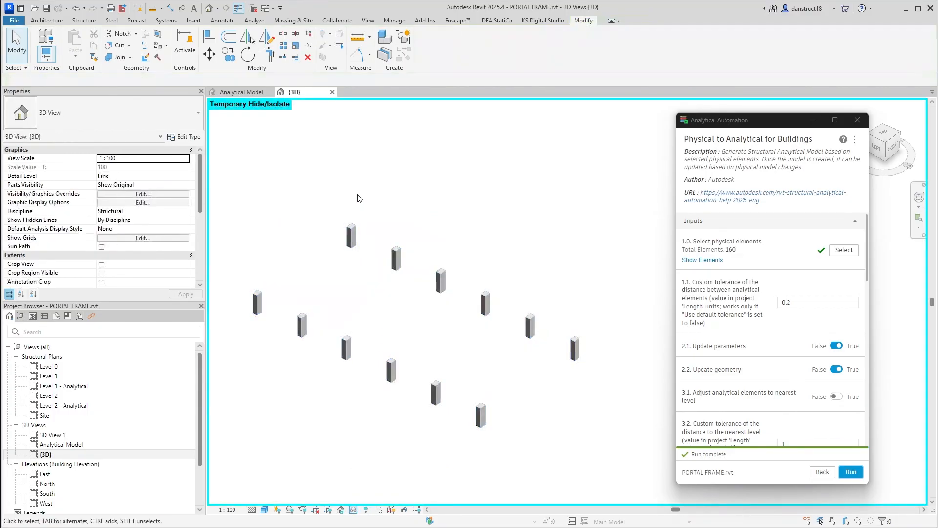
# Run Physical to Analytical for Buildings on all the isolated concrete columns with a custom distance tolerance of 0
pyautogui.click(842, 250)
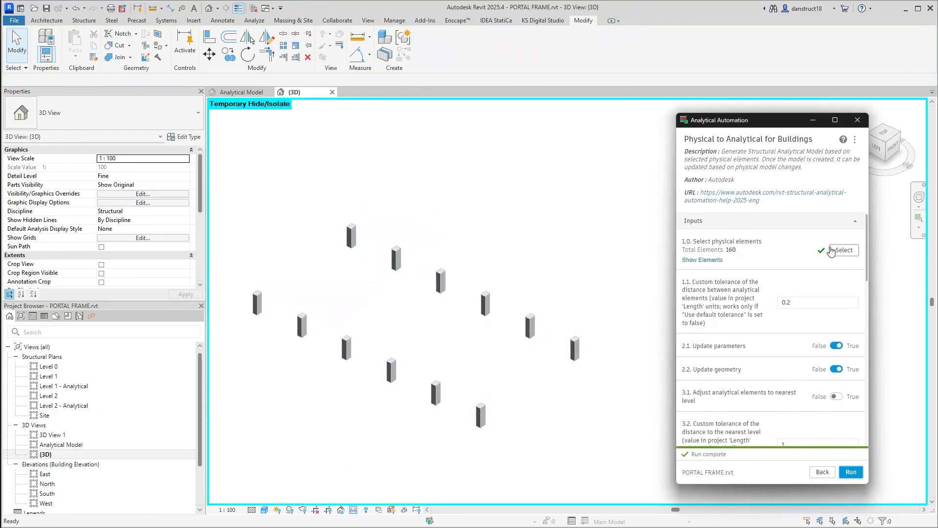
pyautogui.moveTo(224, 192); pyautogui.dragTo(626, 476)
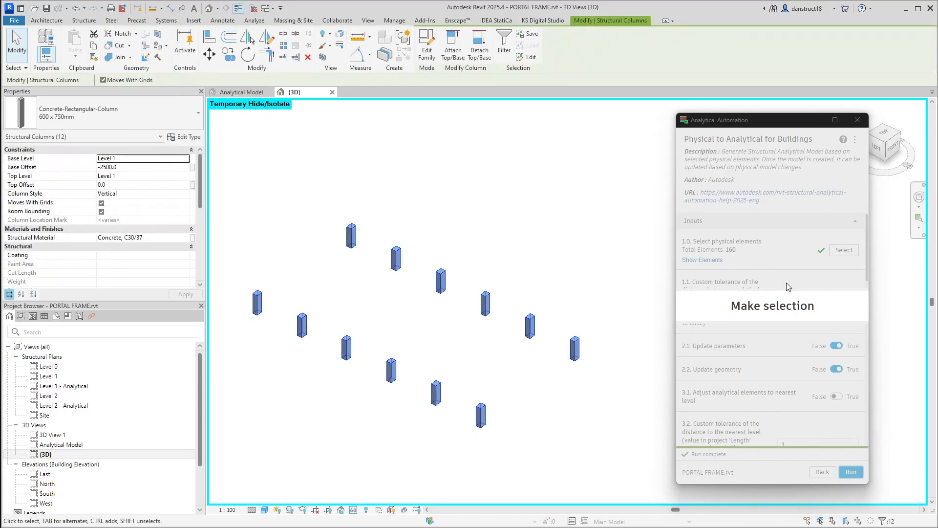
pyautogui.click(779, 303)
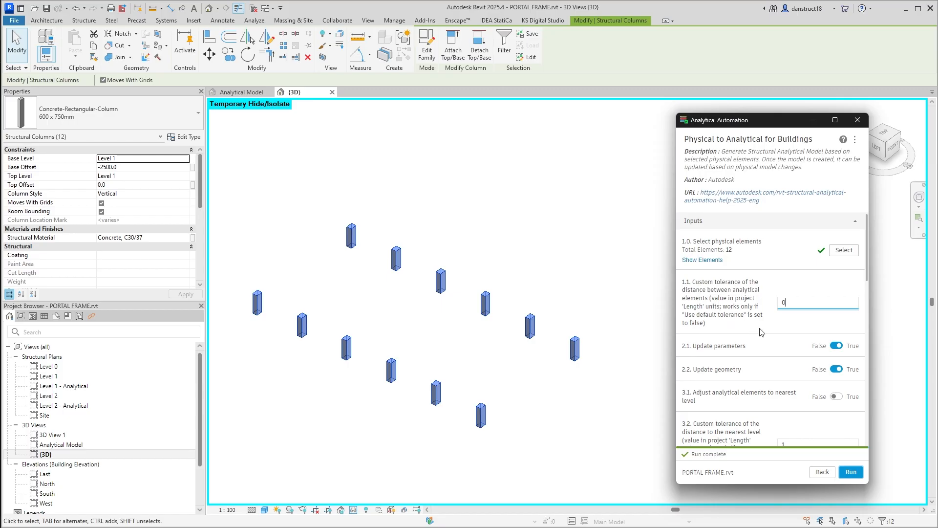
pyautogui.click(852, 472)
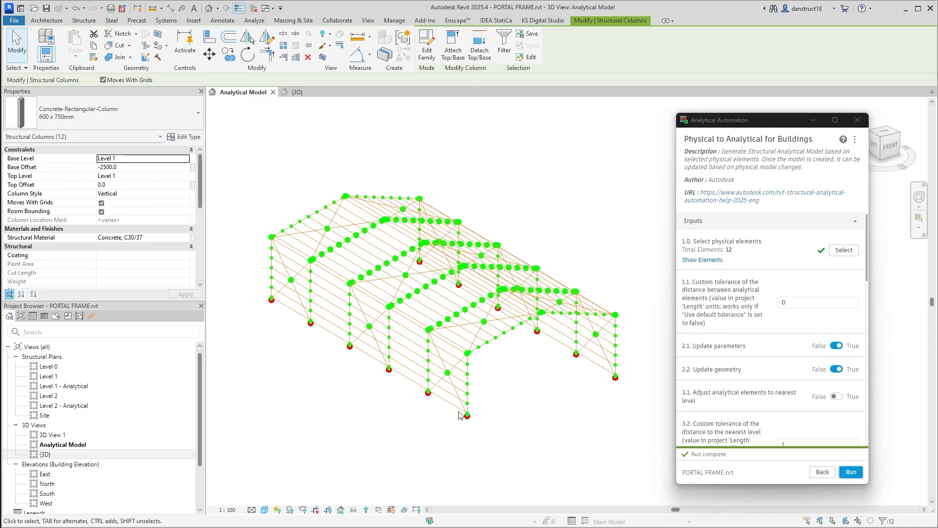
pyautogui.scroll(5, 412, 408)
pyautogui.scroll(-6, 510, 292)
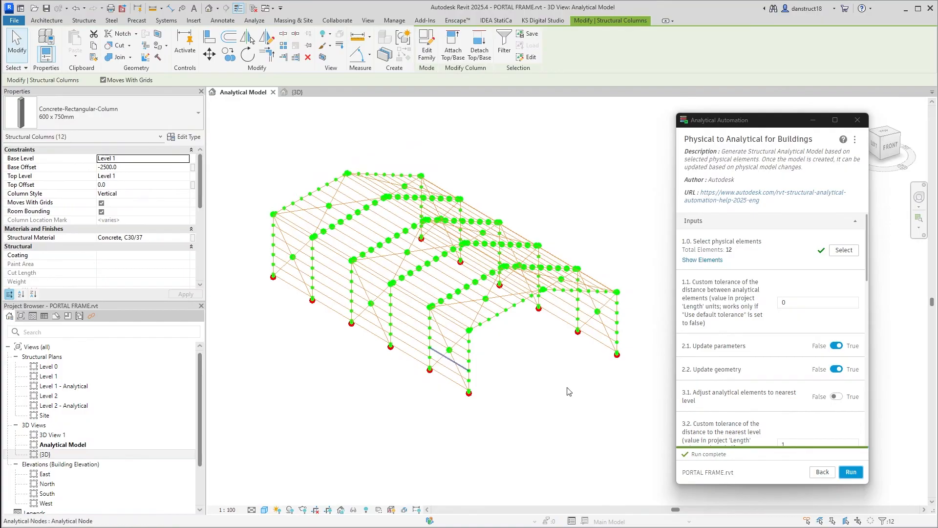
# Rerun Physical to Analytical for Buildings on the concrete columns and reset the temporary isolation in the {3D} view
pyautogui.click(852, 472)
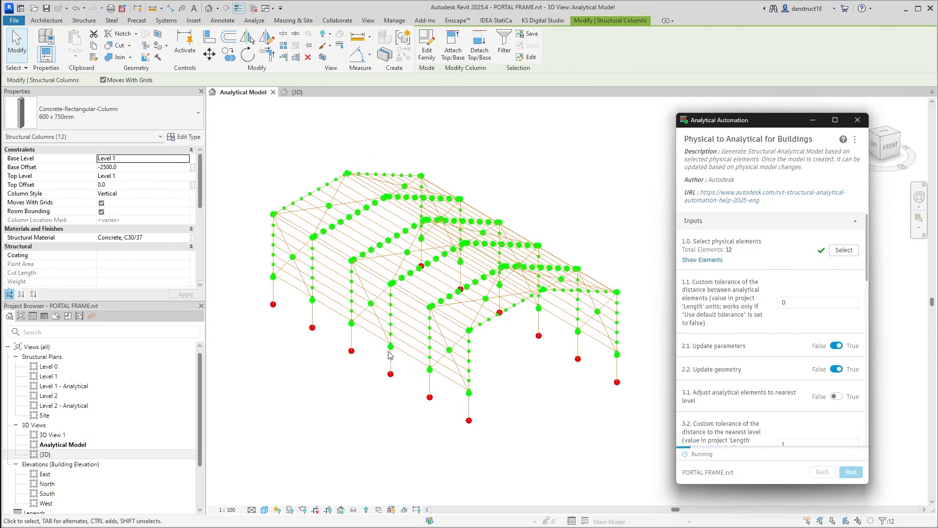
pyautogui.click(379, 433)
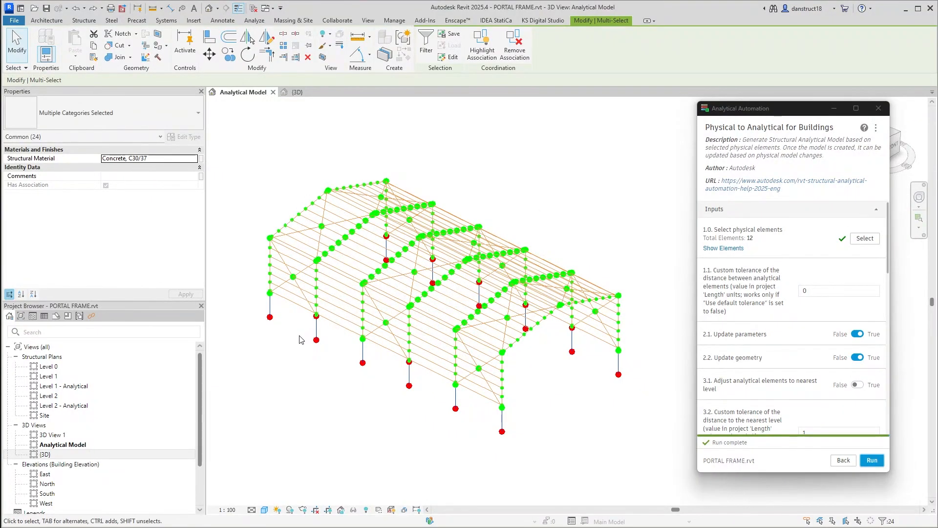
pyautogui.click(296, 92)
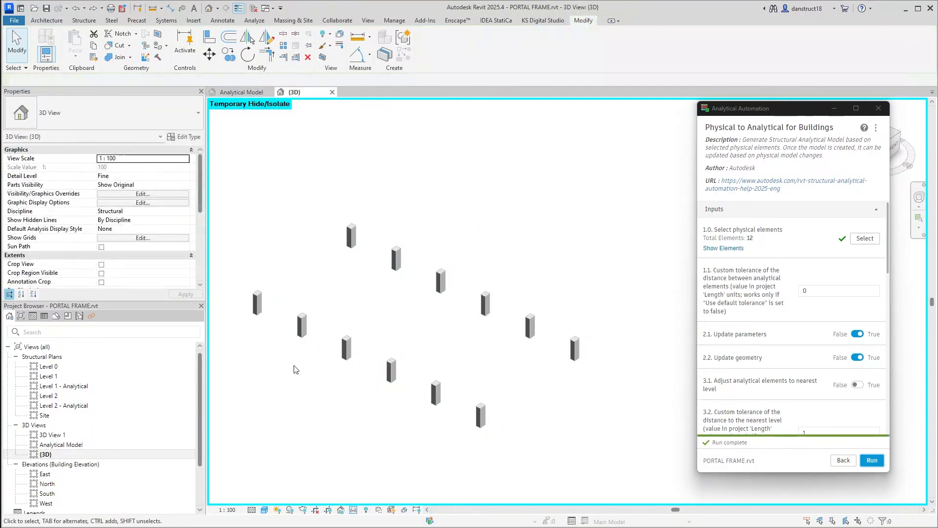
pyautogui.click(354, 510)
pyautogui.click(356, 498)
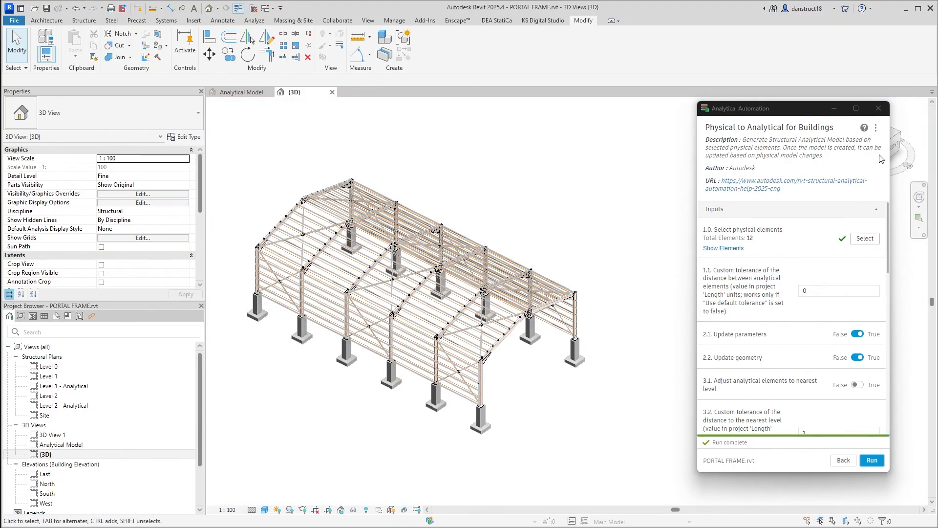
# Display a column base with its lowest girt from the front in the {3D} view, using the Wireframe visual style
pyautogui.moveTo(792, 114); pyautogui.dragTo(158, 122)
pyautogui.click(894, 152)
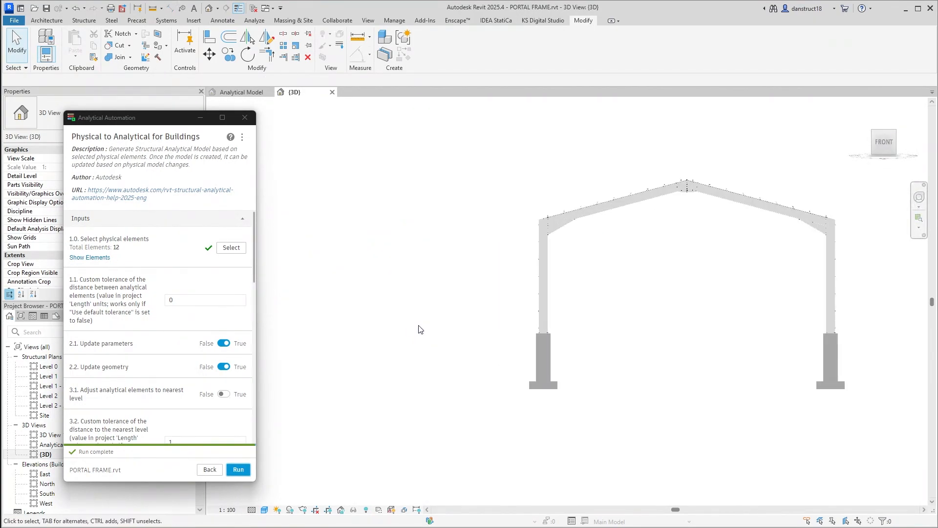
pyautogui.scroll(10, 488, 325)
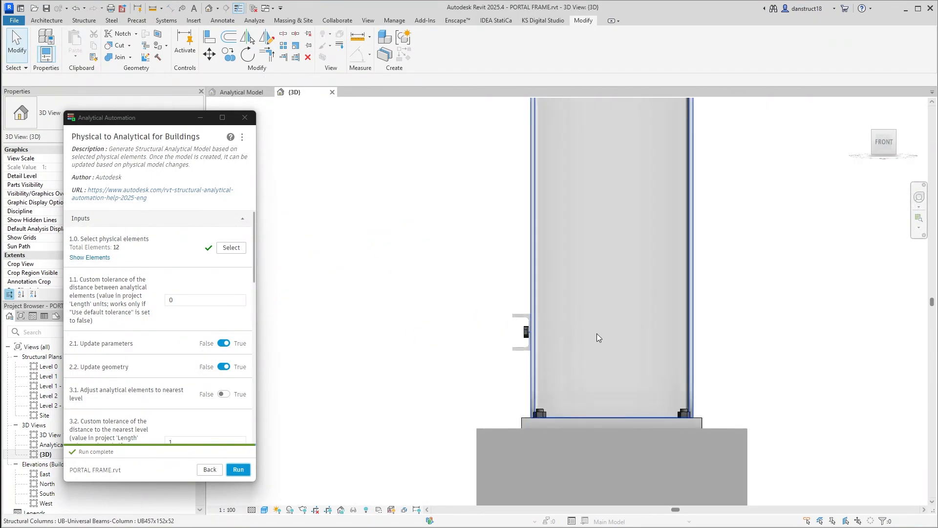
pyautogui.scroll(3, 600, 338)
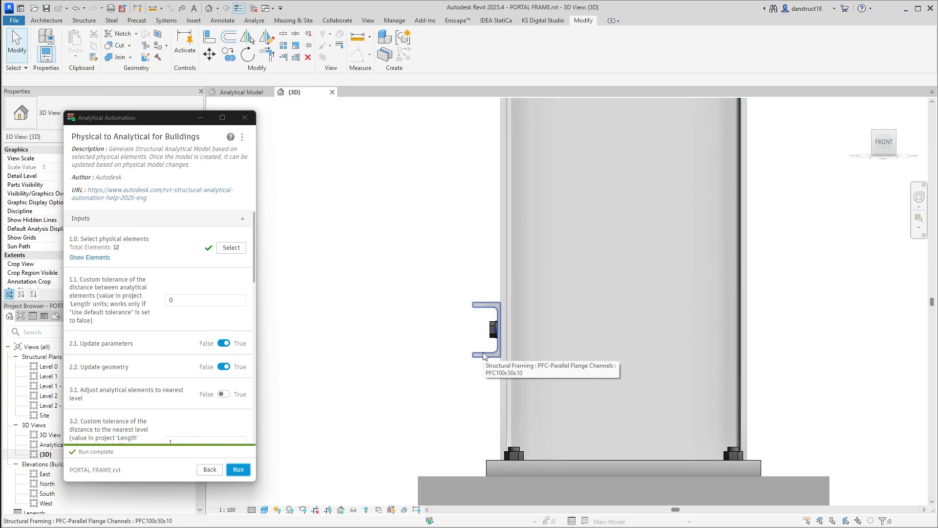
pyautogui.click(264, 510)
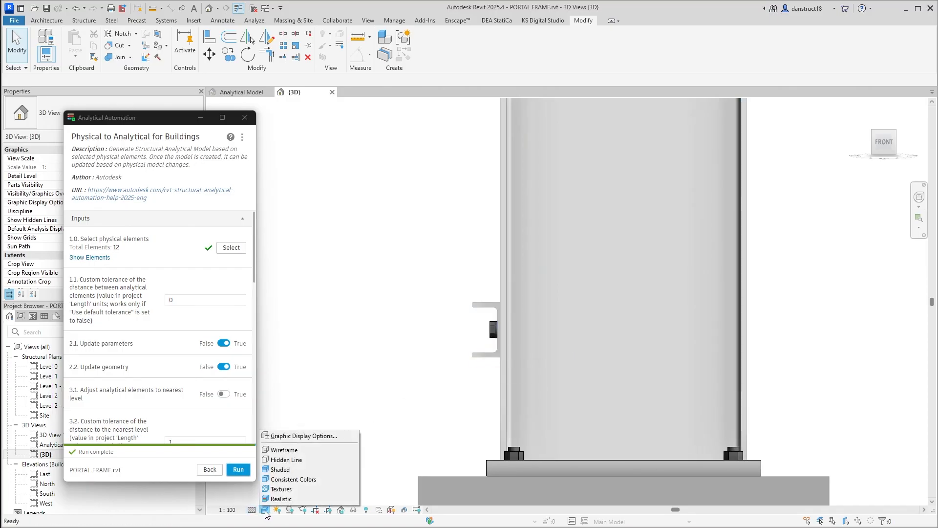
pyautogui.click(285, 460)
# Set the lowest PFC100x50x10 girt's cross-section rotation to 0° and its z offset value to 100
pyautogui.click(463, 339)
pyautogui.moveTo(146, 117); pyautogui.dragTo(795, 122)
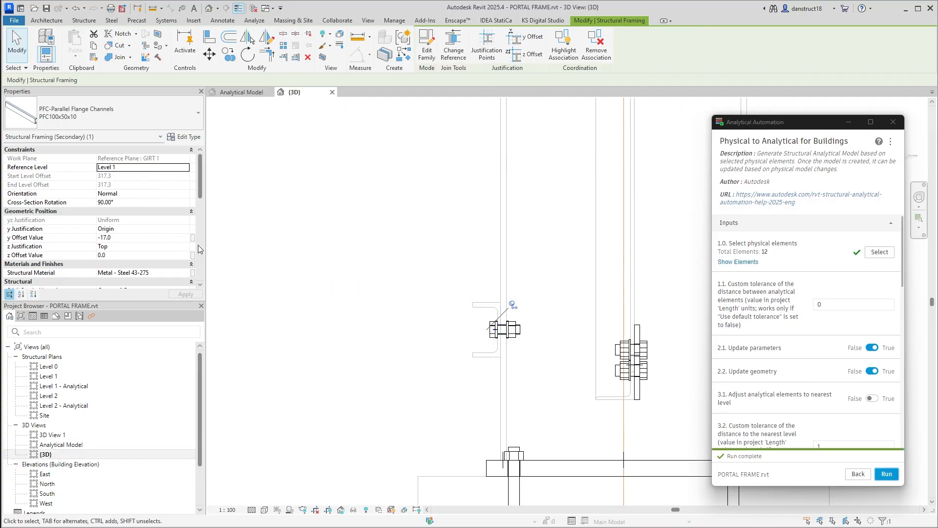
pyautogui.click(134, 202)
pyautogui.write('0')
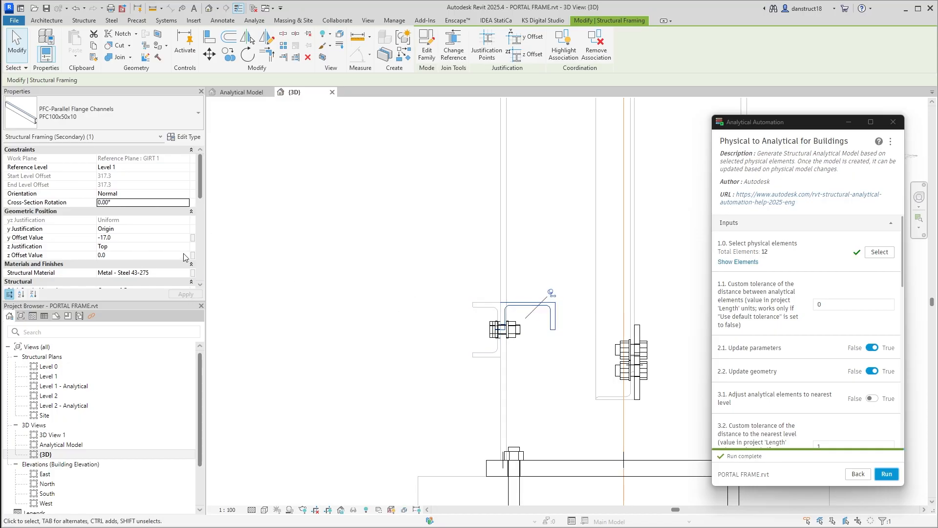
pyautogui.click(116, 255)
pyautogui.write('10')
pyautogui.click(181, 294)
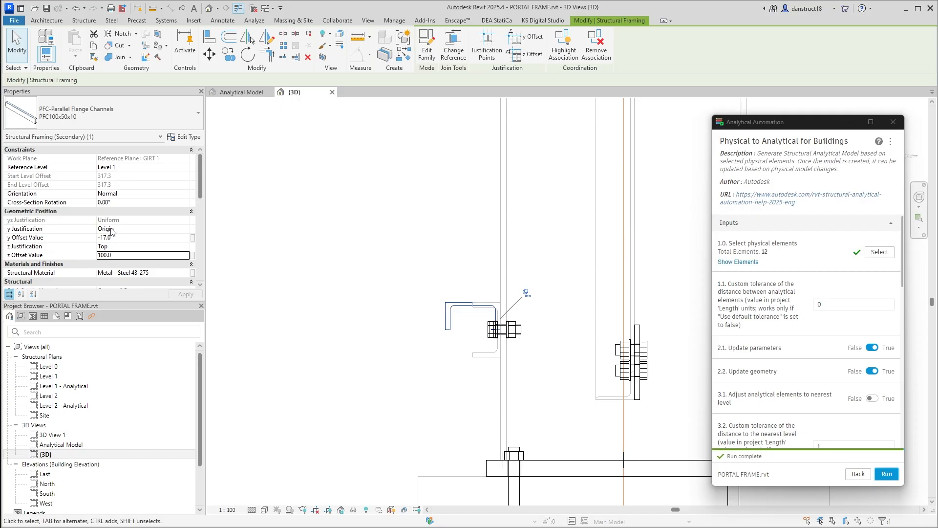
# Set the y offset value of the lowest girt to -40
pyautogui.click(125, 237)
pyautogui.write('-')
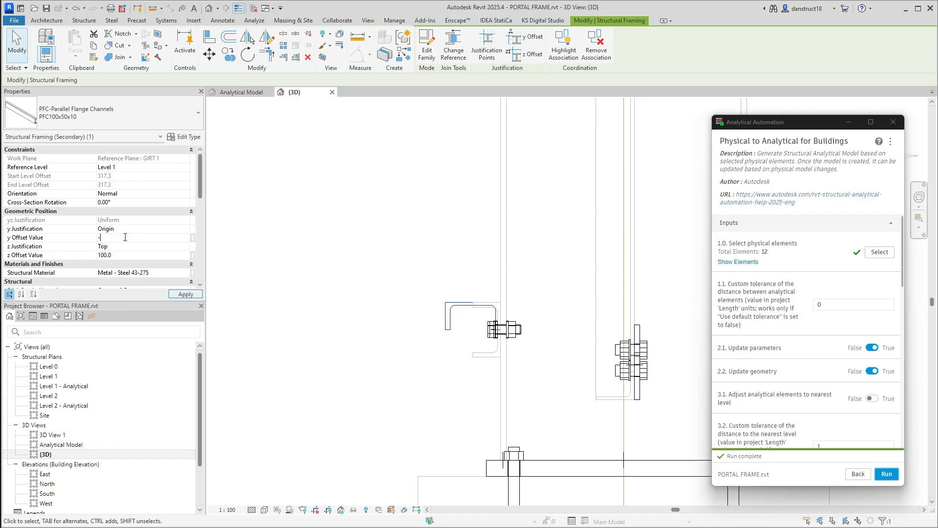
pyautogui.write('40')
pyautogui.click(186, 294)
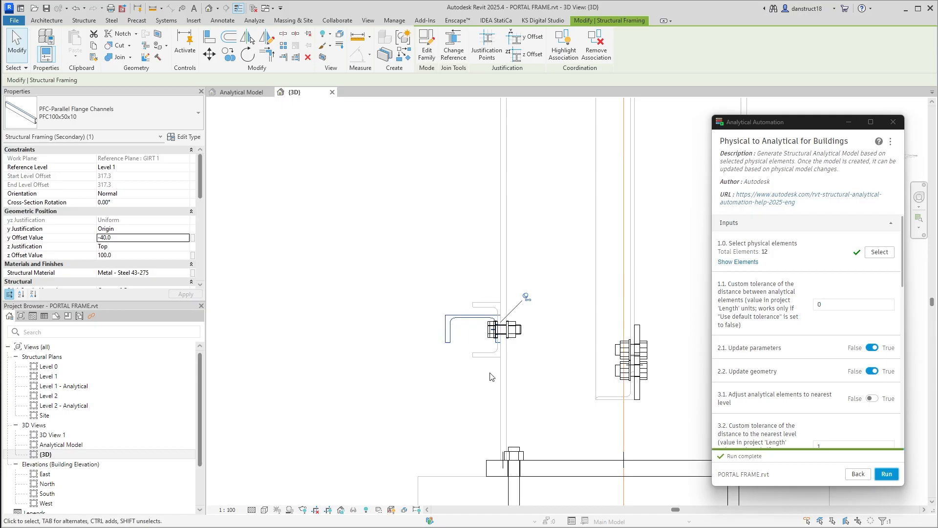
# Select all the remaining unrotated PFC100x50x10 girts on the GIRT 1 side, from the column base up to the eaves
pyautogui.moveTo(484, 370); pyautogui.dragTo(471, 347)
pyautogui.scroll(-5, 469, 338)
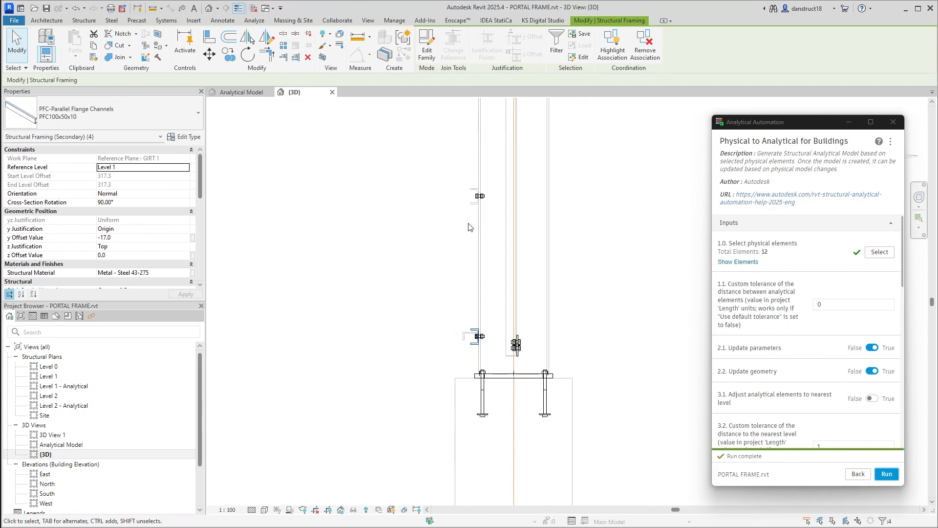
pyautogui.scroll(1, 469, 329)
pyautogui.keyDown('ctrl'); pyautogui.moveTo(475, 325); pyautogui.dragTo(452, 211); pyautogui.keyUp('ctrl')
pyautogui.keyDown('ctrl'); pyautogui.moveTo(451, 211); pyautogui.dragTo(454, 306, button='middle'); pyautogui.keyUp('ctrl')
pyautogui.keyDown('ctrl'); pyautogui.moveTo(452, 306); pyautogui.dragTo(440, 145); pyautogui.keyUp('ctrl')
pyautogui.moveTo(440, 145); pyautogui.dragTo(449, 337, button='middle')
pyautogui.keyDown('ctrl'); pyautogui.moveTo(448, 337); pyautogui.dragTo(430, 173); pyautogui.keyUp('ctrl')
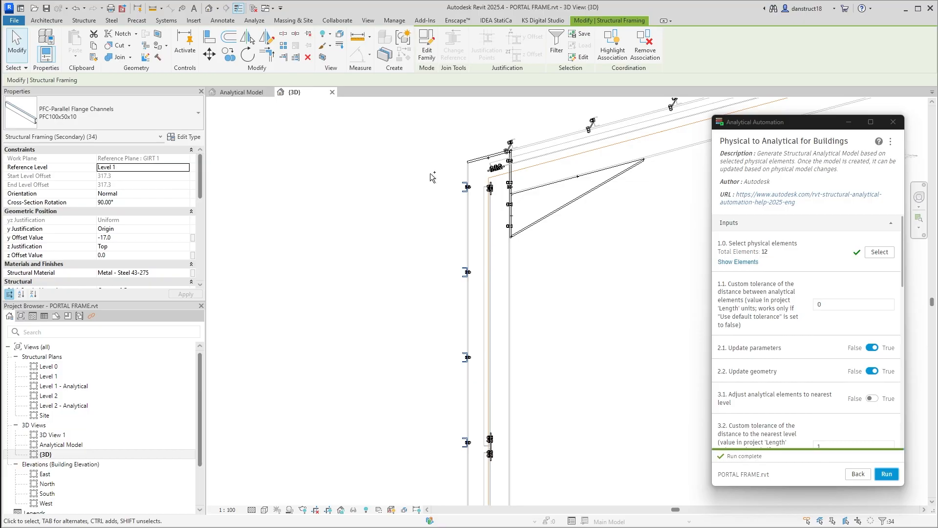
pyautogui.moveTo(438, 302); pyautogui.dragTo(435, 195, button='middle')
# Set the selected GIRT 1 side girts' y offset value to -40 and z offset value to 100
pyautogui.click(132, 239)
pyautogui.write('-40')
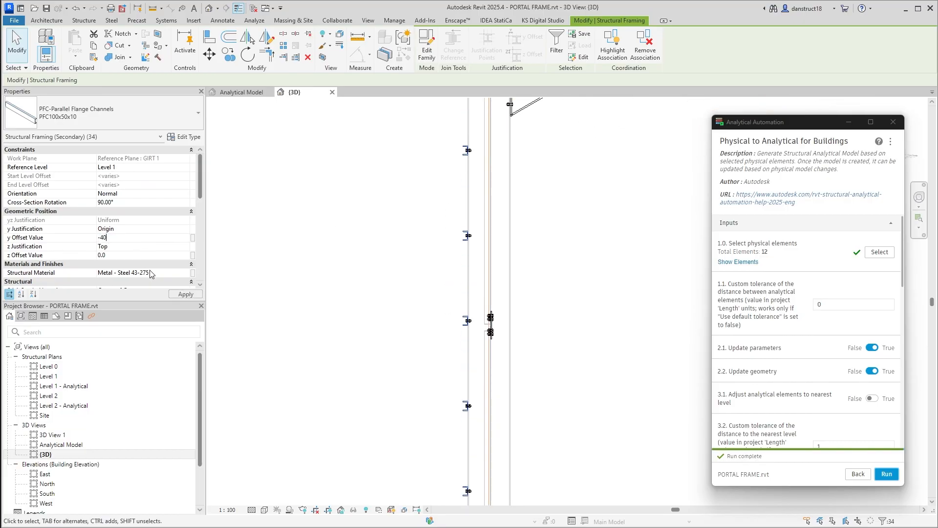
pyautogui.press('Return')
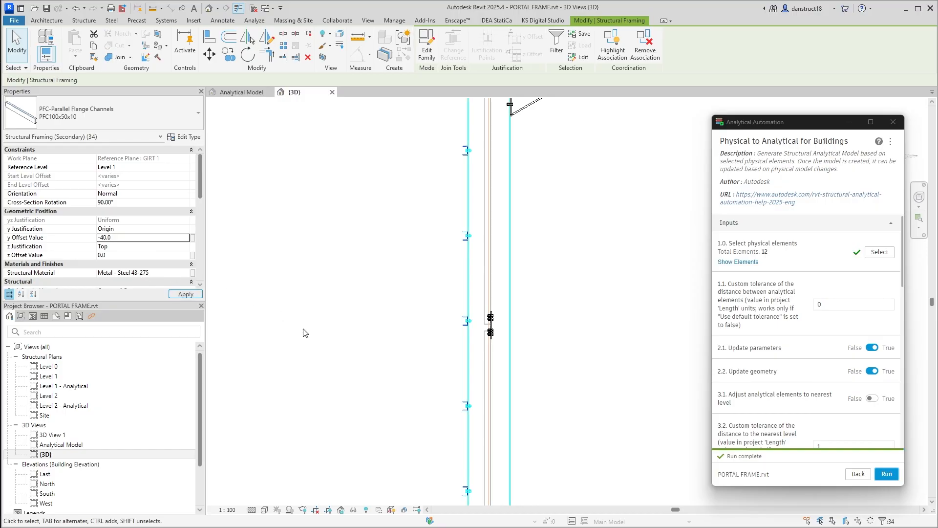
pyautogui.click(119, 255)
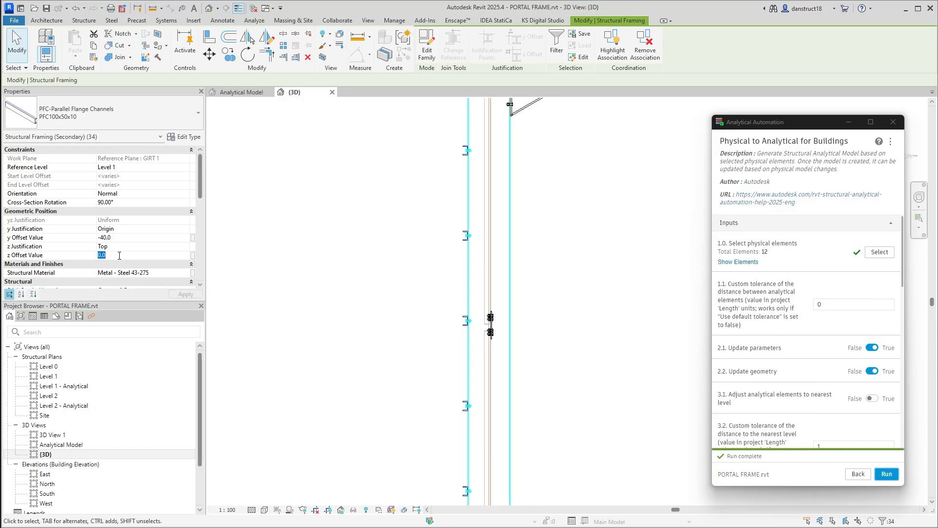
pyautogui.write('1')
pyautogui.press('Return')
# Set the selected GIRT 1 side girts' cross-section rotation to 0°, clear the selection and inspect a girt bolt connection
pyautogui.click(127, 200)
pyautogui.write('0')
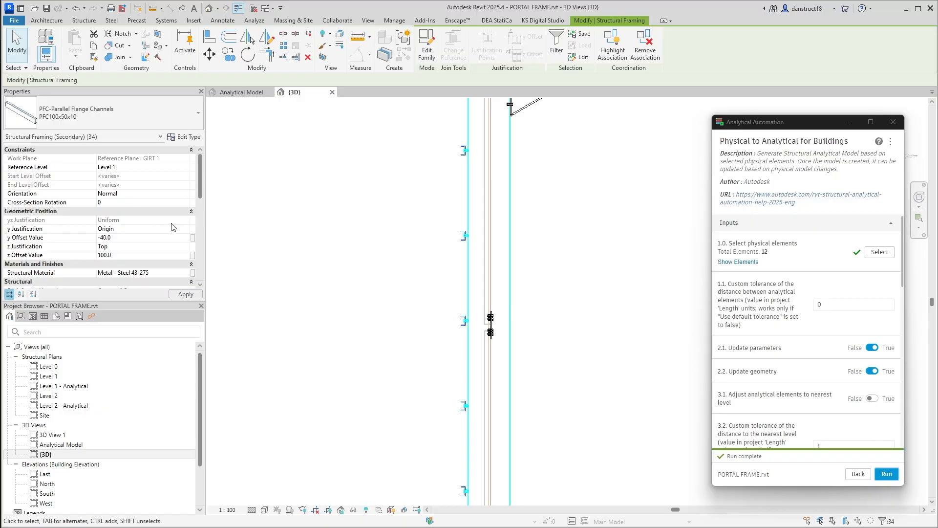
pyautogui.click(186, 294)
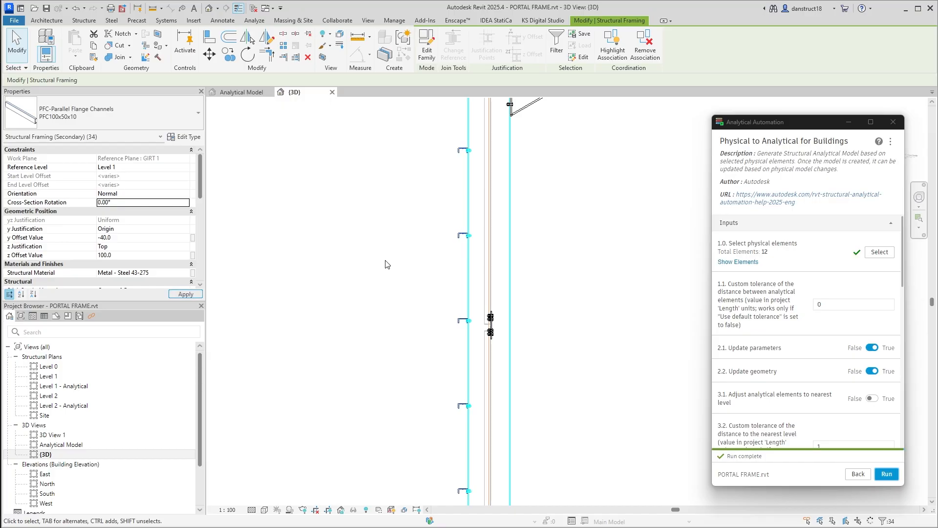
pyautogui.click(429, 275)
pyautogui.scroll(6, 462, 227)
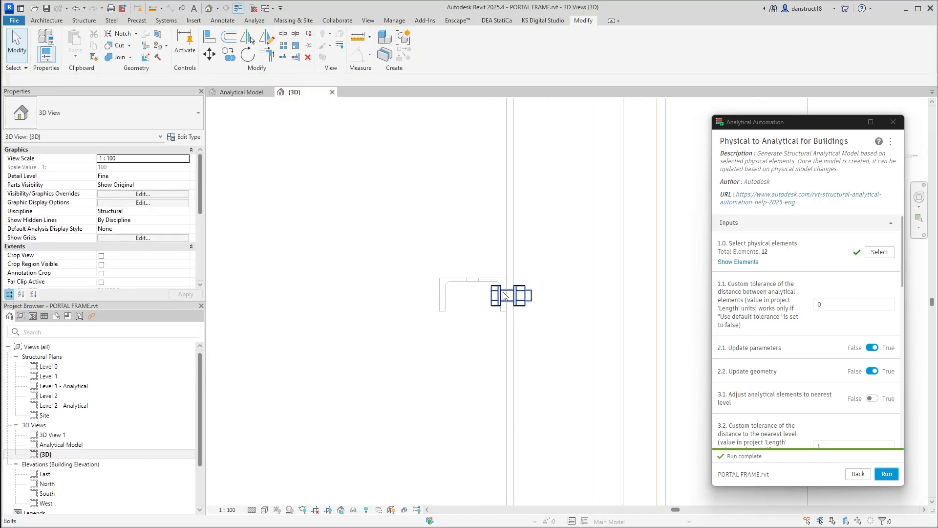
# Select all the PFC100x50x10 girts on the opposite GIRT 2 side, from the column base up to the eaves
pyautogui.scroll(-10, 401, 283)
pyautogui.moveTo(240, 288); pyautogui.dragTo(239, 287, button='middle')
pyautogui.moveTo(543, 299); pyautogui.dragTo(382, 312, button='middle')
pyautogui.scroll(1, 561, 415)
pyautogui.scroll(5, 560, 423)
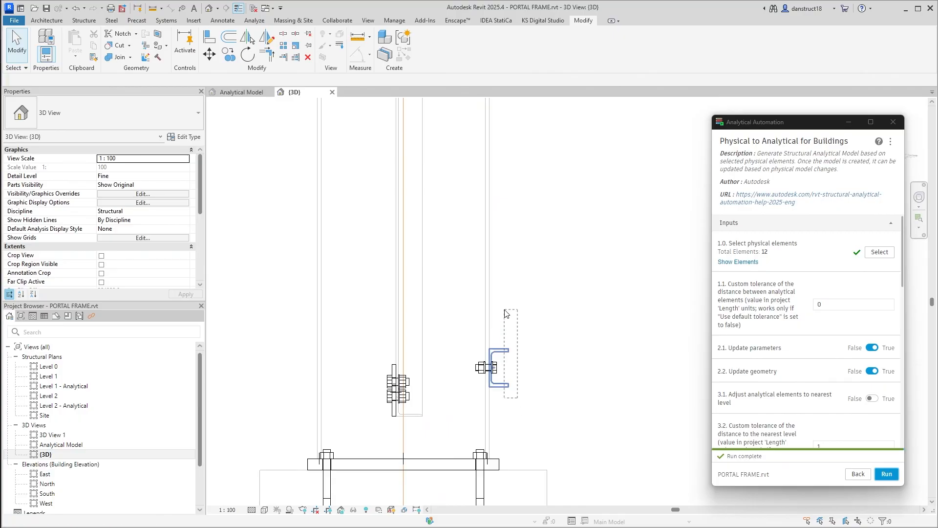
pyautogui.scroll(-6, 505, 312)
pyautogui.moveTo(504, 309); pyautogui.dragTo(513, 225)
pyautogui.moveTo(512, 225); pyautogui.dragTo(520, 413, button='middle')
pyautogui.moveTo(520, 413); pyautogui.dragTo(518, 158)
pyautogui.scroll(3, 519, 161)
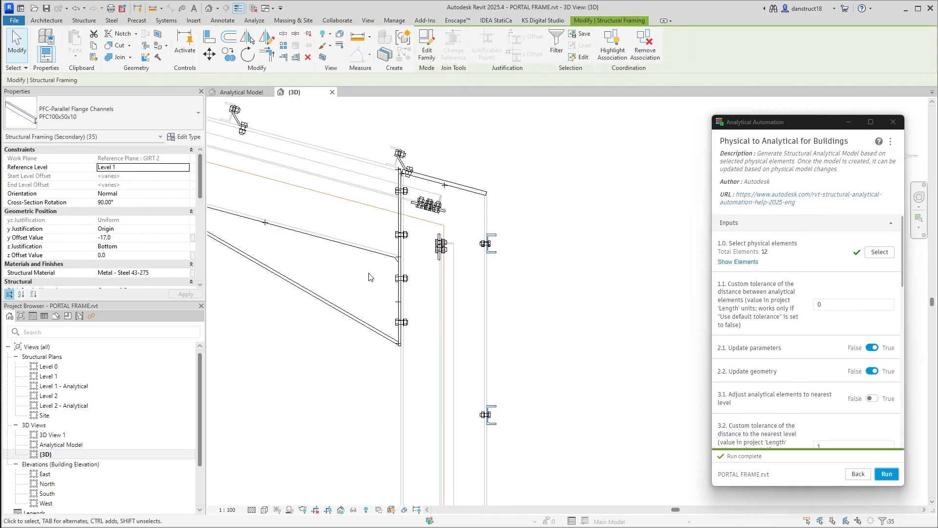
# Set the selected GIRT 2 side girts' cross-section rotation to 180° and y offset value to -40, and adjust their z offset value
pyautogui.click(131, 202)
pyautogui.write('180')
pyautogui.click(186, 294)
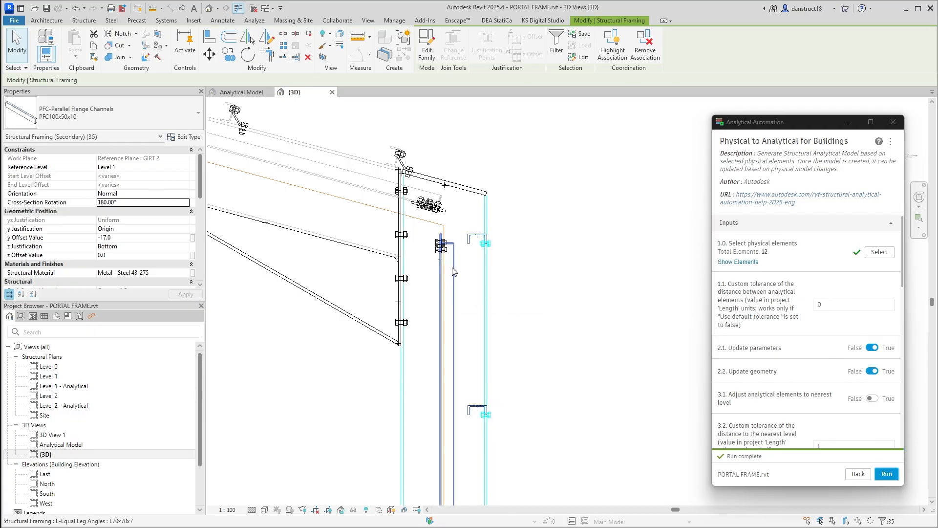
pyautogui.click(126, 238)
pyautogui.write('-40')
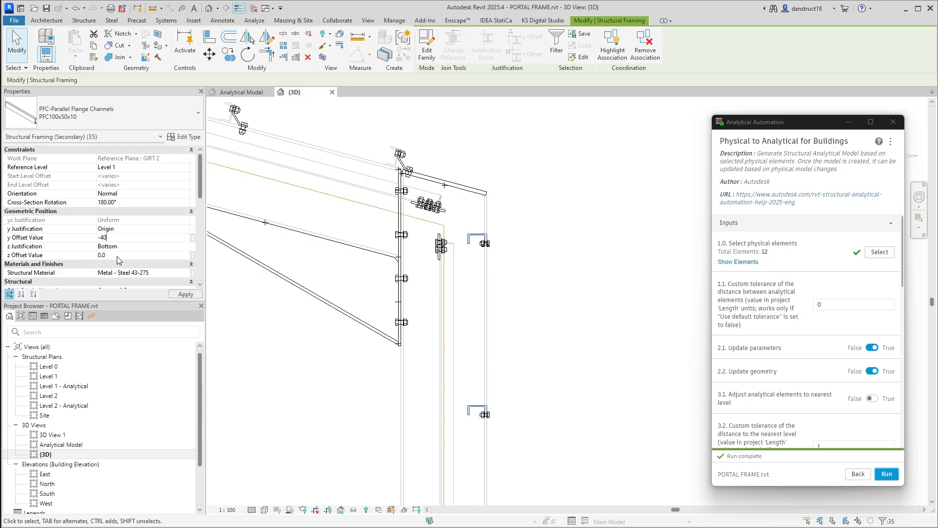
pyautogui.click(118, 255)
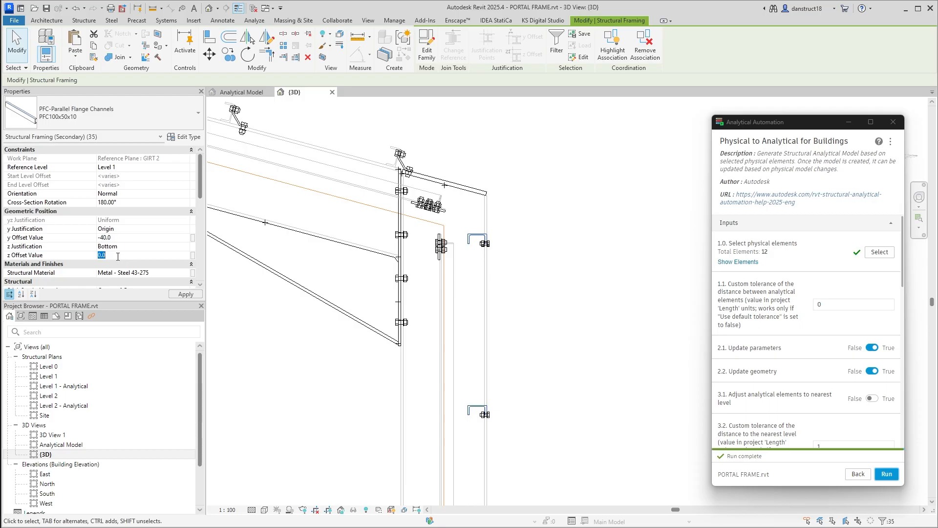
pyautogui.click(178, 295)
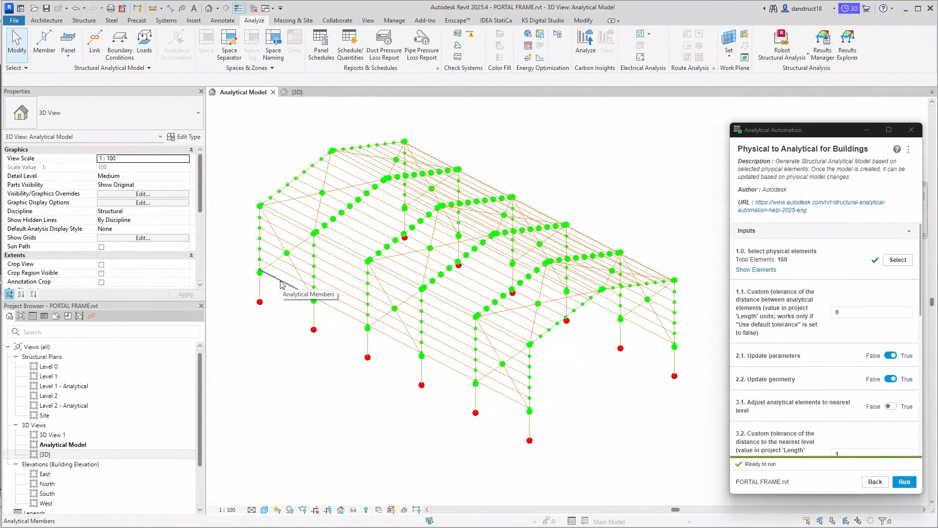
# Select a lowest girt's analytical member, highlight its associated physical element in the {3D} view, then clear the selection
pyautogui.click(281, 284)
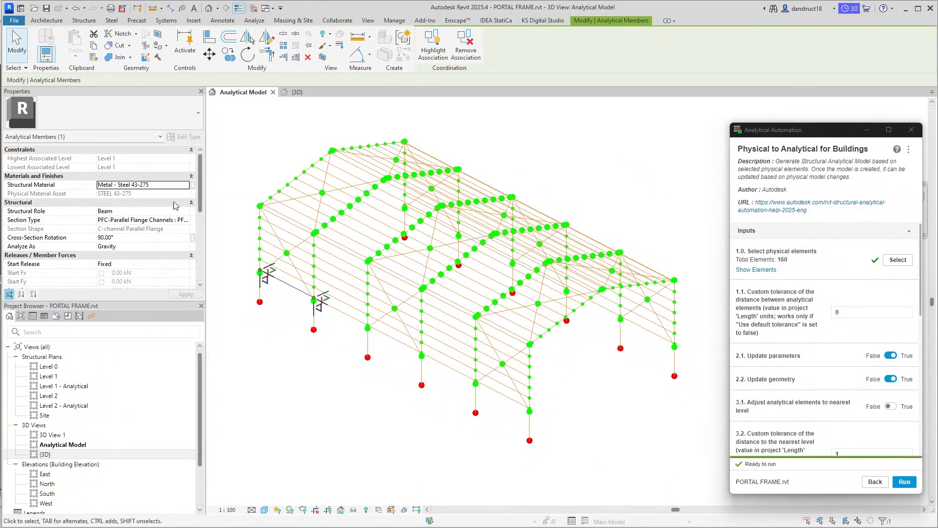
pyautogui.click(298, 93)
pyautogui.moveTo(425, 244); pyautogui.dragTo(558, 350, button='middle')
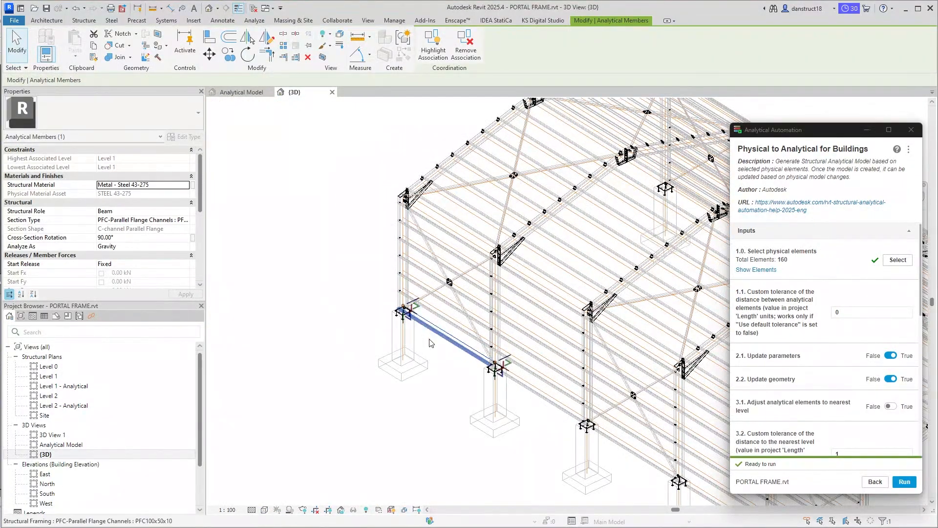
pyautogui.click(432, 52)
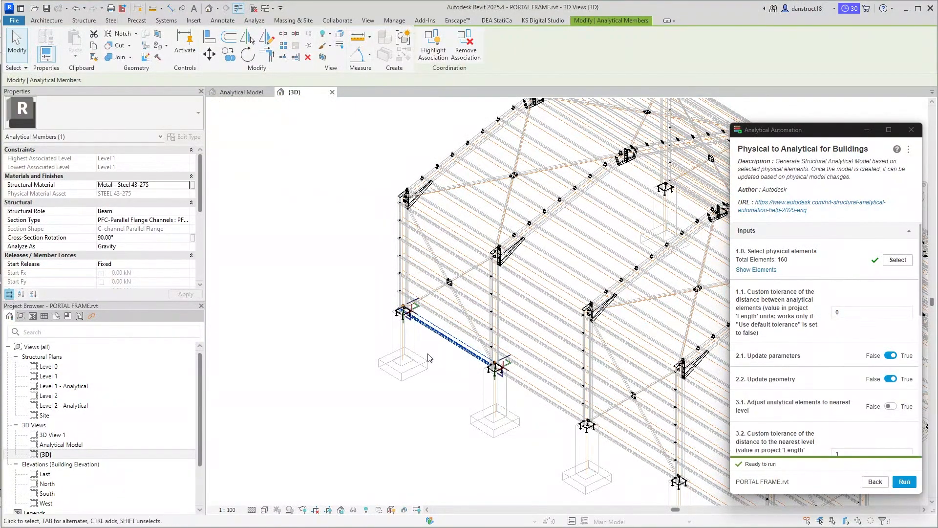
pyautogui.click(435, 351)
# Set the {3D} view to Shaded, inspect the lowest girt's properties and return to the Analytical Model view
pyautogui.click(264, 509)
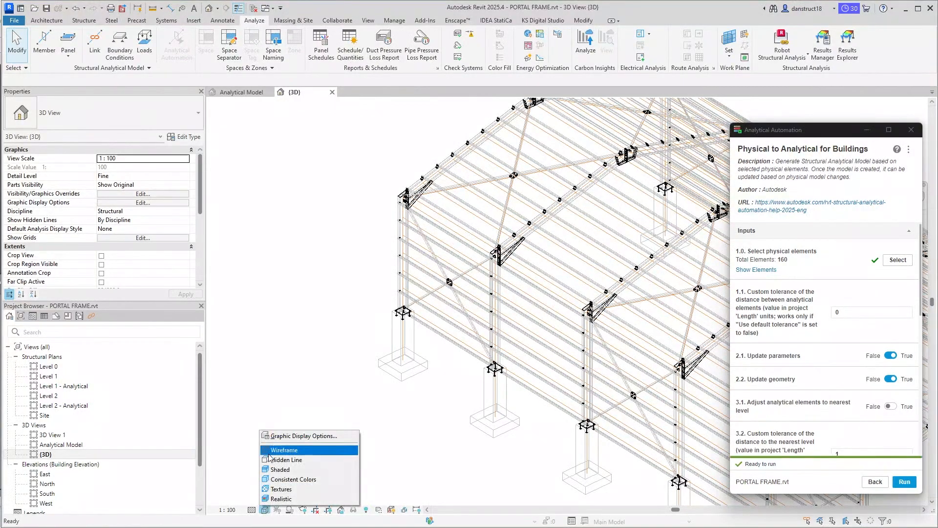
pyautogui.click(273, 470)
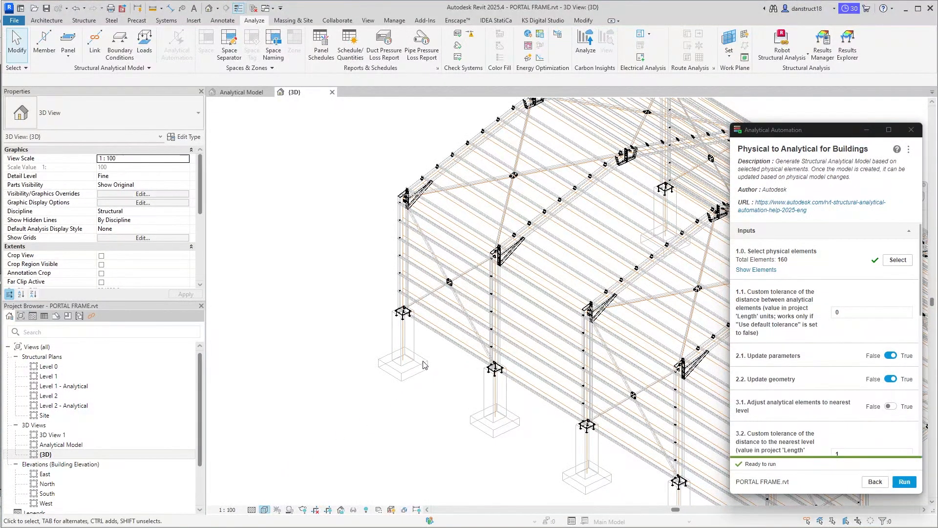
pyautogui.click(442, 342)
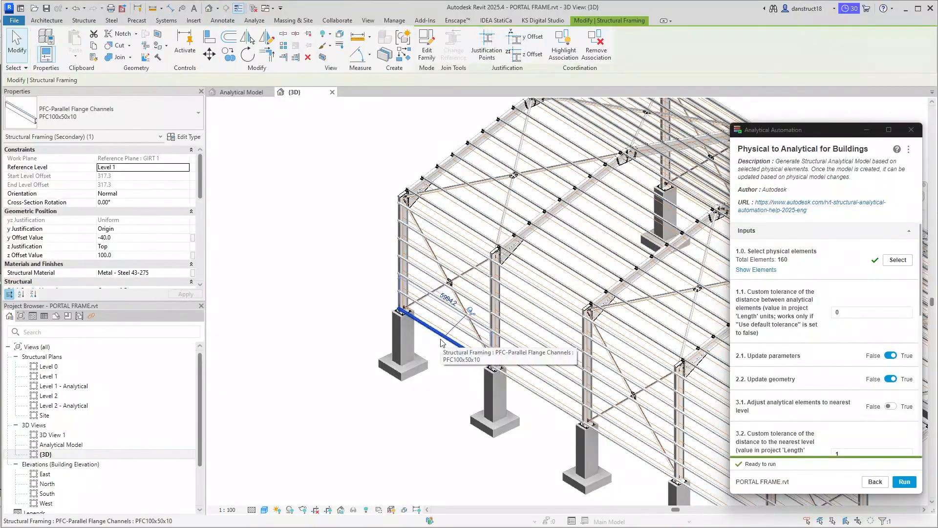
pyautogui.click(272, 204)
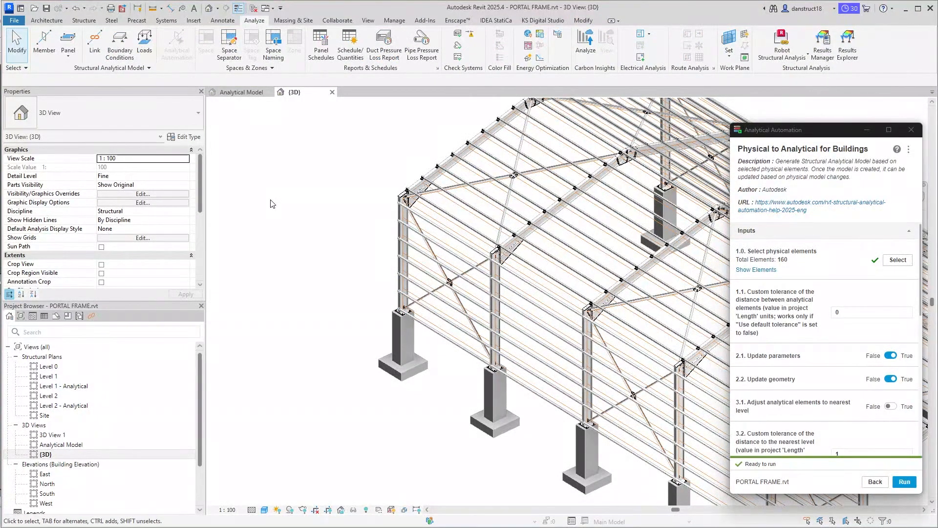
pyautogui.click(242, 92)
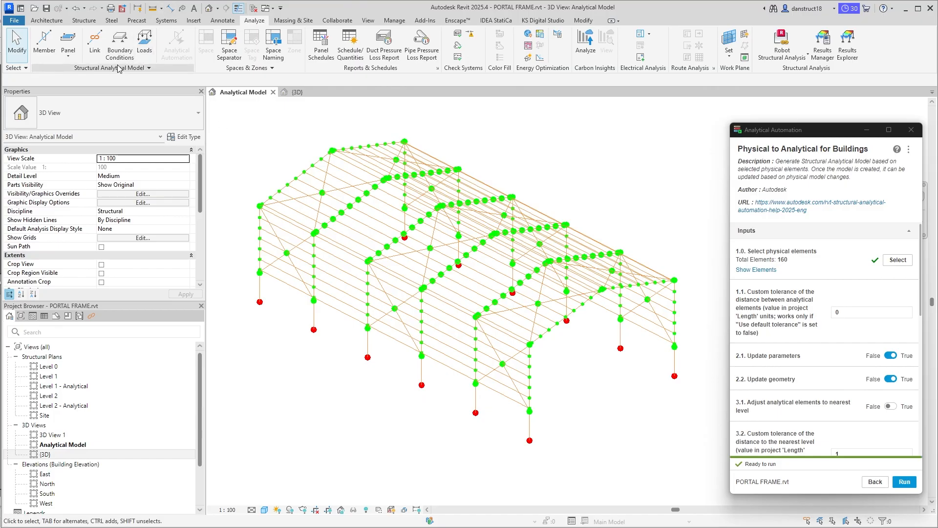
# Review the project's load cases and load combinations, leaving their settings untouched
pyautogui.click(135, 68)
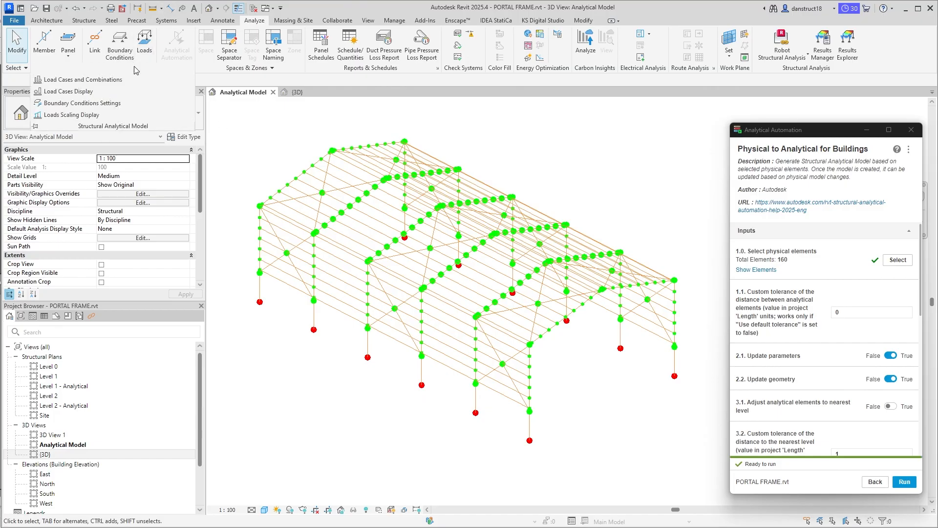
pyautogui.click(83, 80)
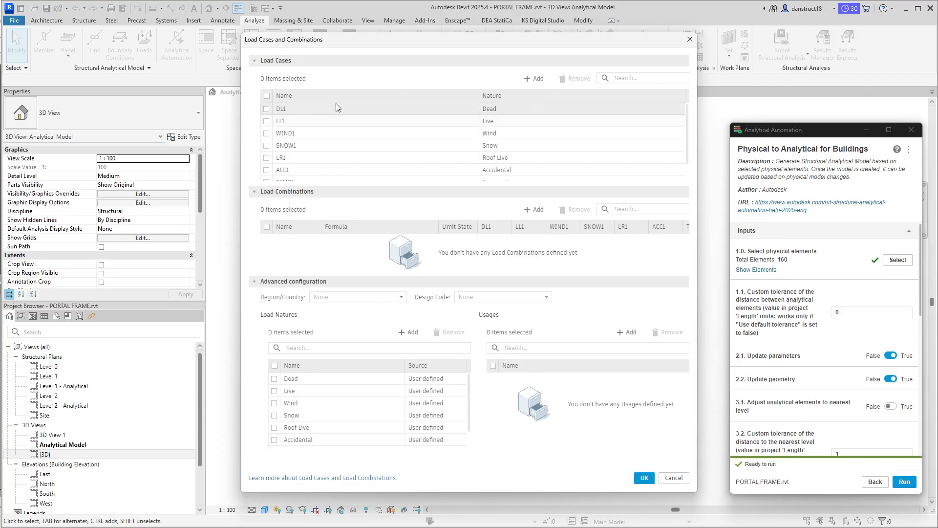
pyautogui.click(673, 478)
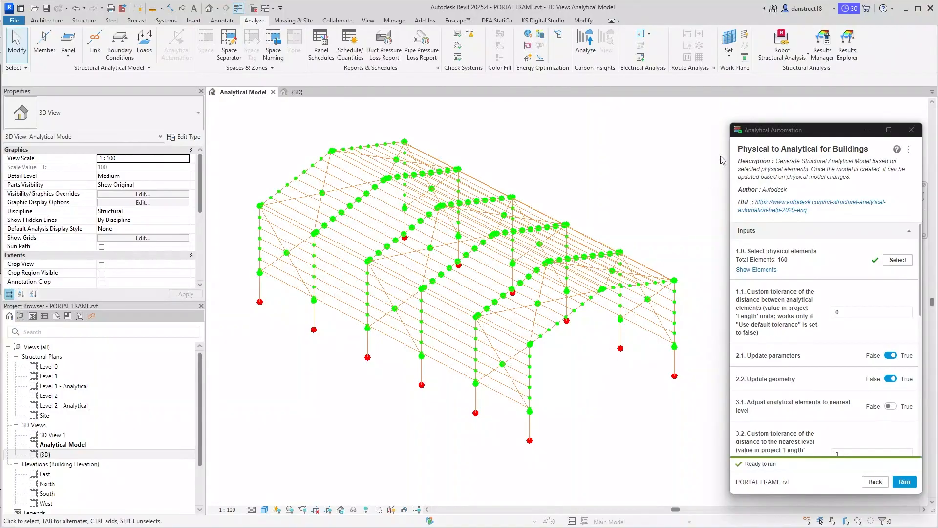
# Send the model to Robot Structural Analysis by direct integration, with DL1 as the load case that contains self-weight
pyautogui.click(777, 51)
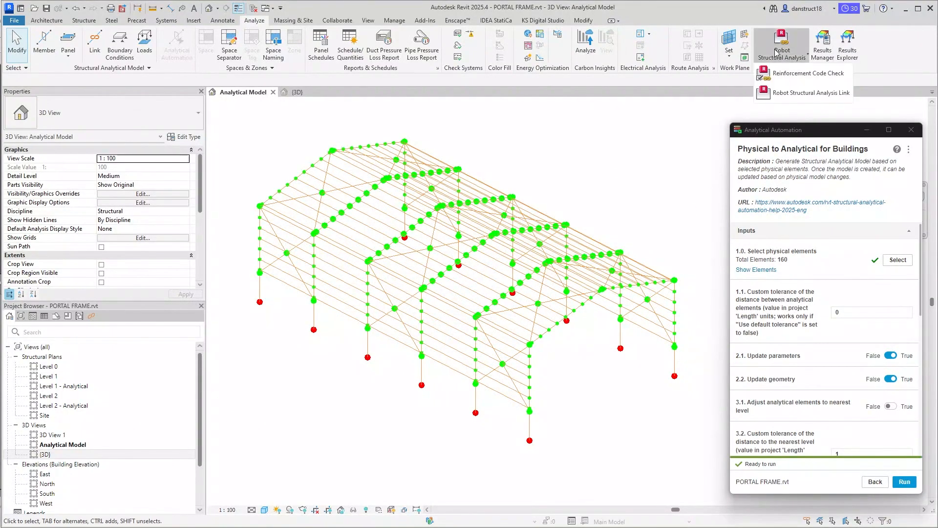
pyautogui.click(766, 96)
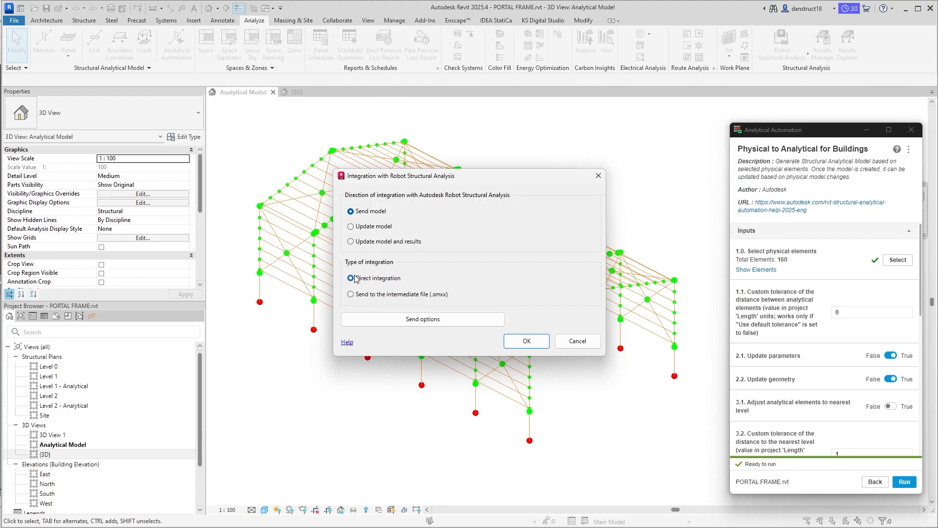
pyautogui.click(381, 320)
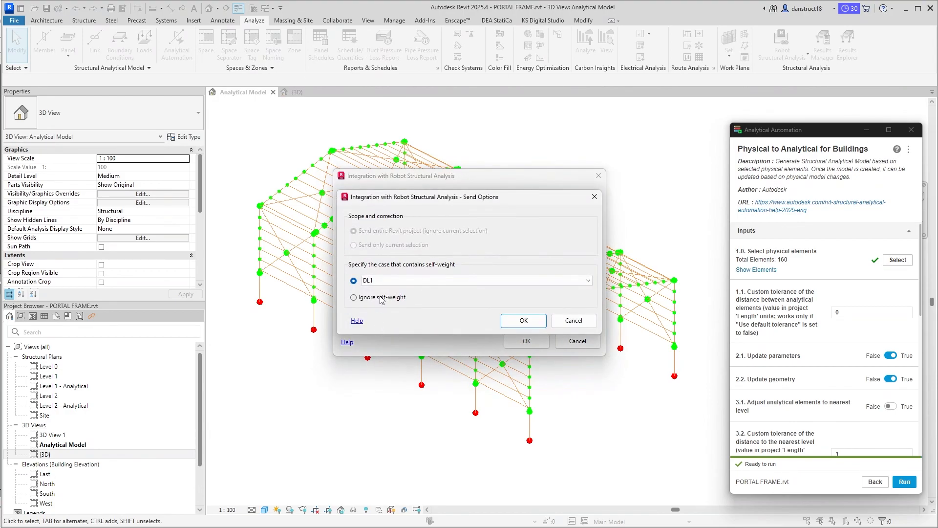
pyautogui.click(381, 281)
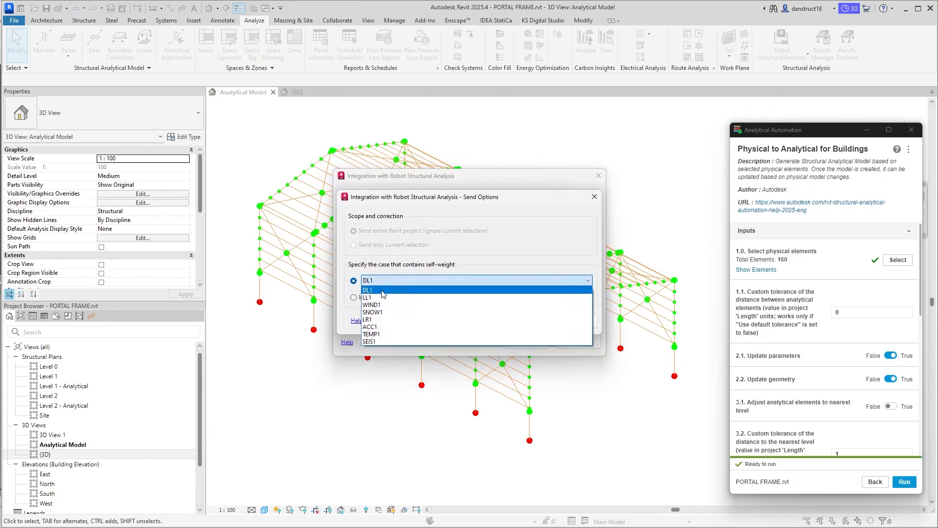
pyautogui.click(383, 291)
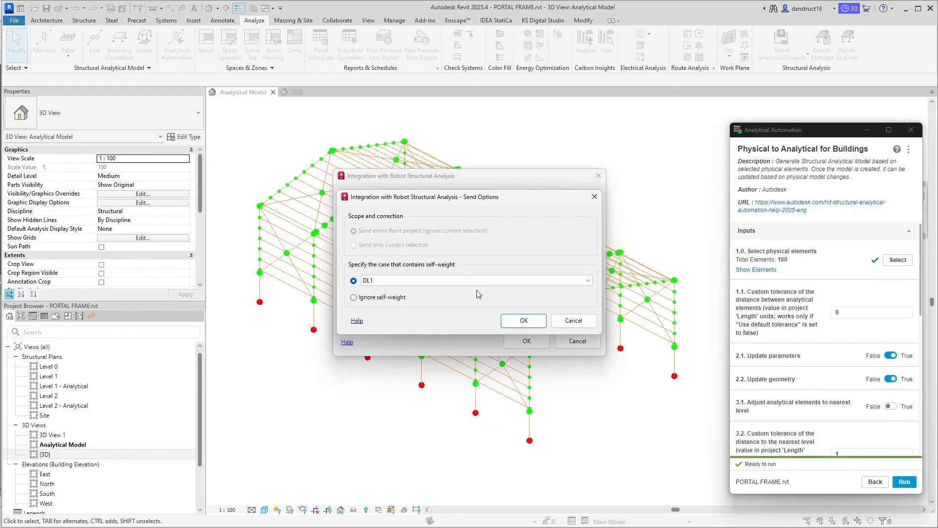
pyautogui.click(511, 322)
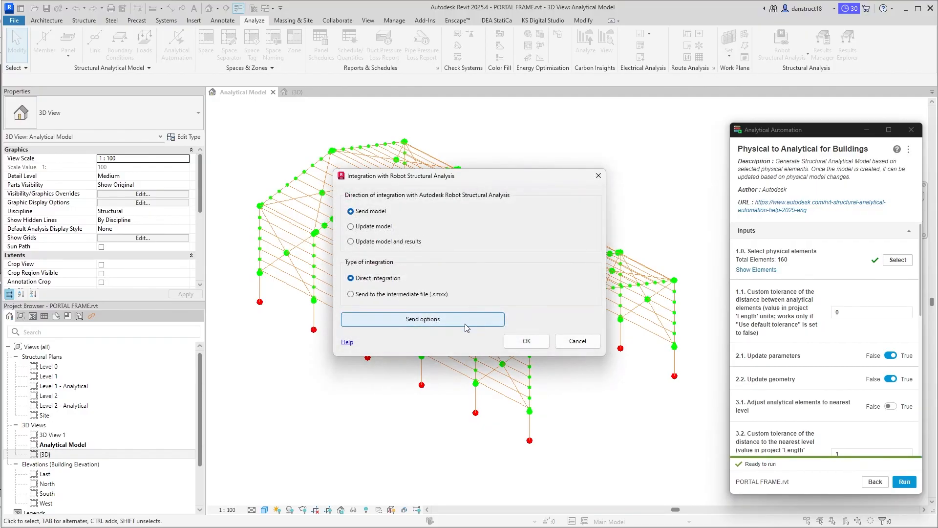
pyautogui.click(527, 341)
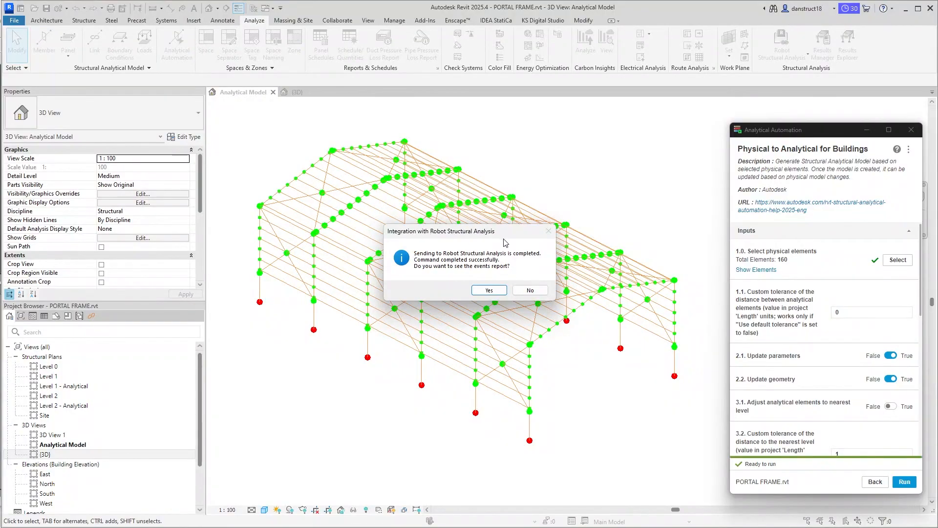
# Review the transfer's events report, switch to Robot Structural Analysis and close the Analytical Automation window over the model
pyautogui.click(492, 290)
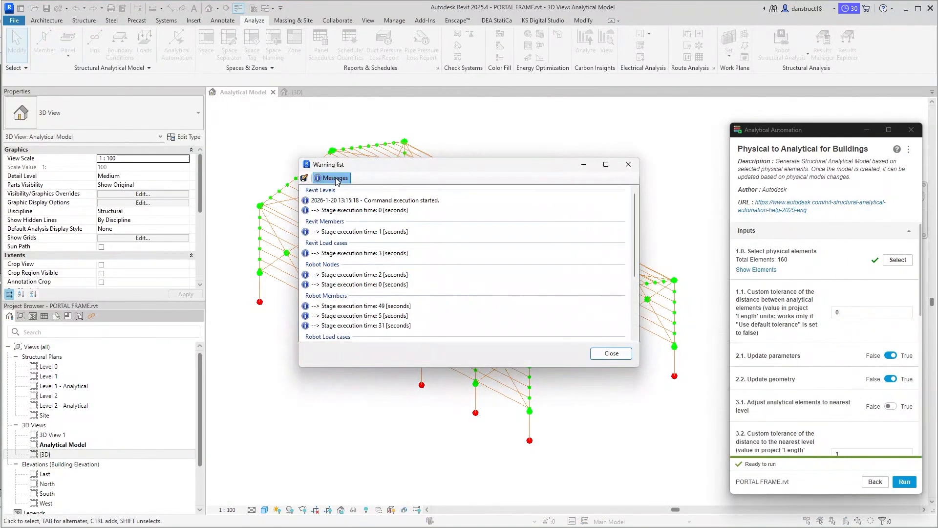
pyautogui.scroll(-3, 396, 215)
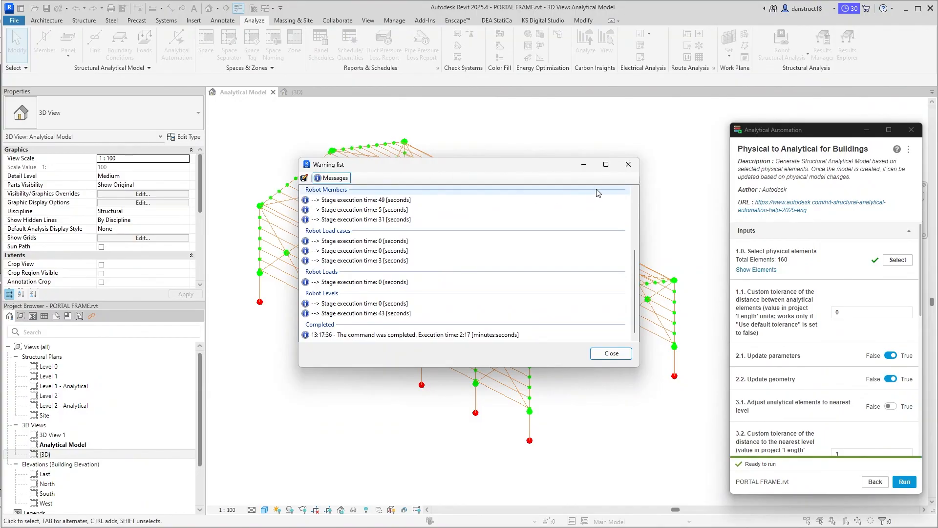
pyautogui.click(635, 168)
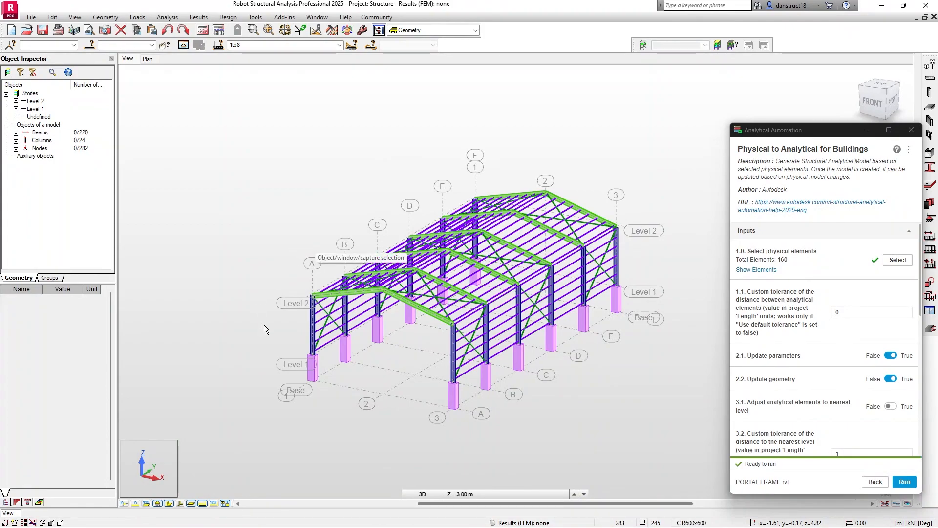
pyautogui.click(829, 133)
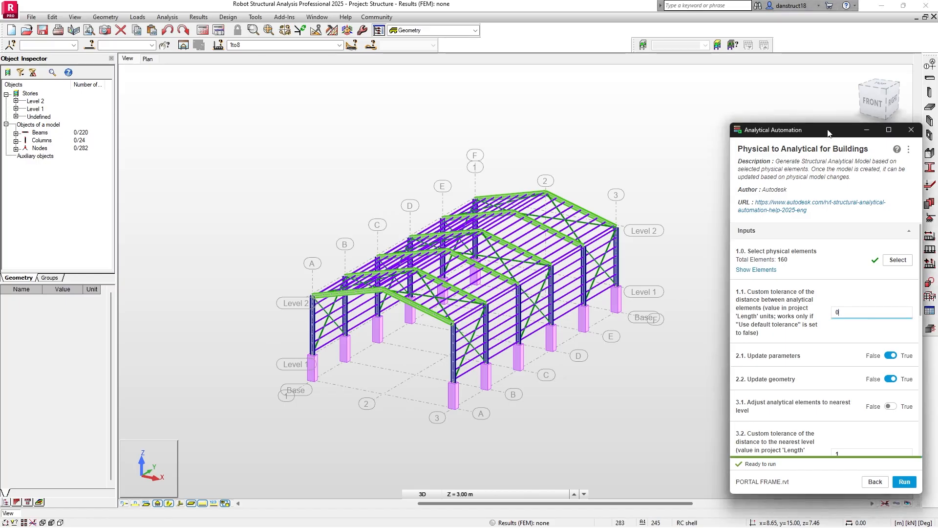
pyautogui.click(911, 130)
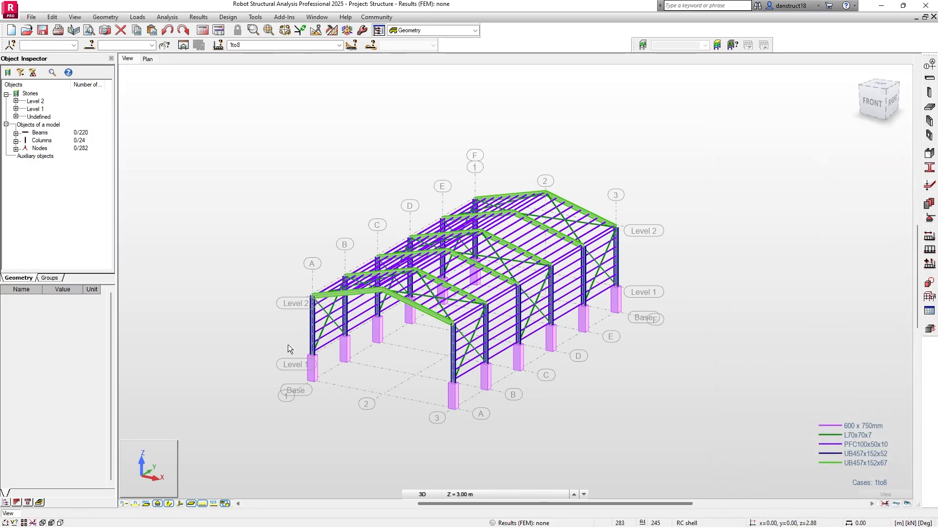
# Examine how the side girts sit at the column bases and how the purlins are oriented on the rafters near the eaves
pyautogui.keyDown('shift'); pyautogui.moveTo(278, 345); pyautogui.dragTo(508, 416, button='middle'); pyautogui.keyUp('shift')
pyautogui.scroll(8, 508, 418)
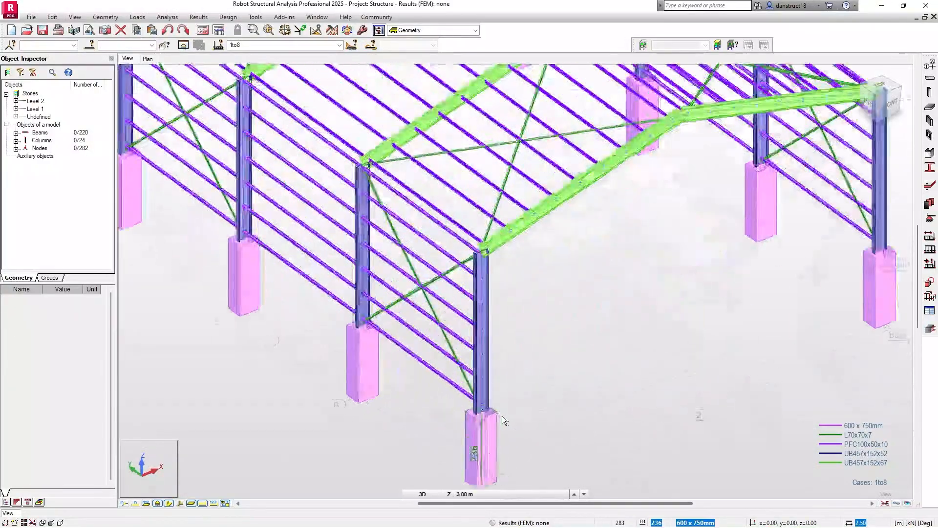
pyautogui.scroll(3, 387, 276)
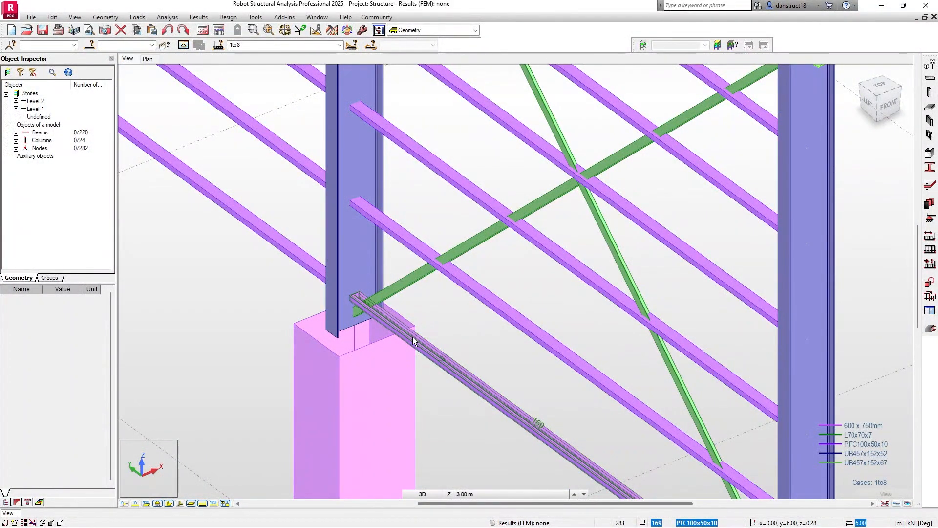
pyautogui.scroll(-2, 414, 342)
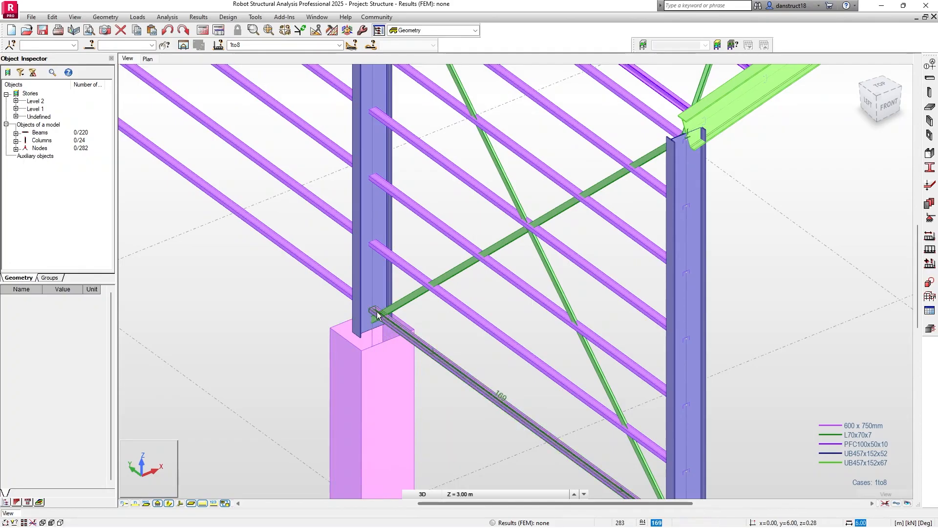
pyautogui.scroll(1, 366, 310)
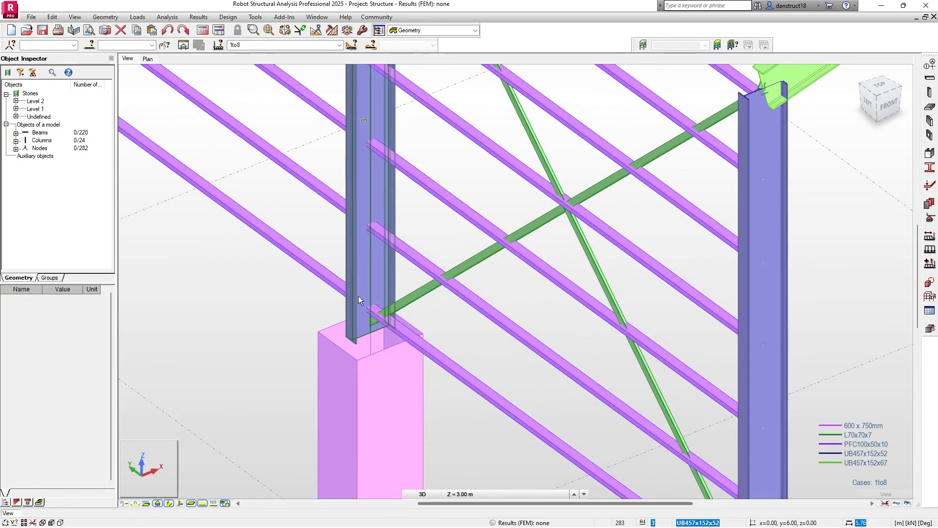
pyautogui.scroll(-3, 359, 296)
pyautogui.moveTo(417, 146); pyautogui.dragTo(418, 274, button='middle')
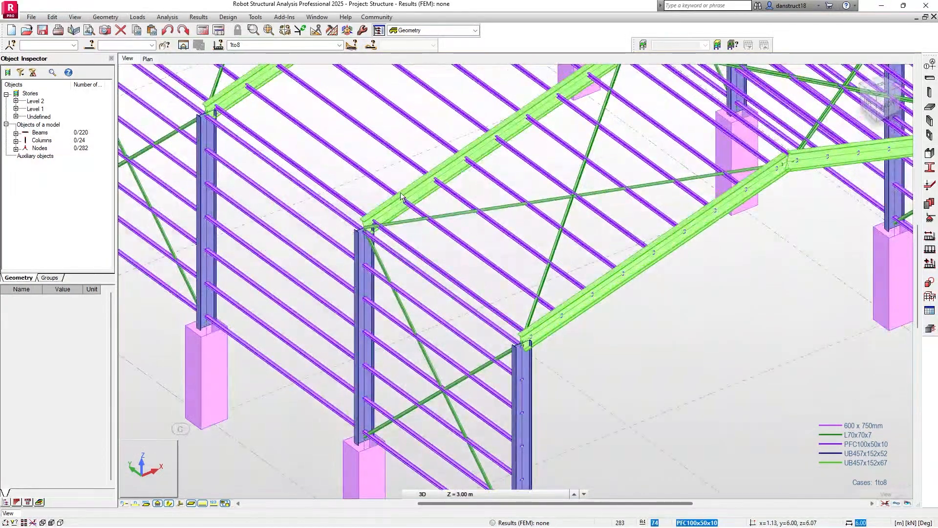
pyautogui.scroll(5, 400, 192)
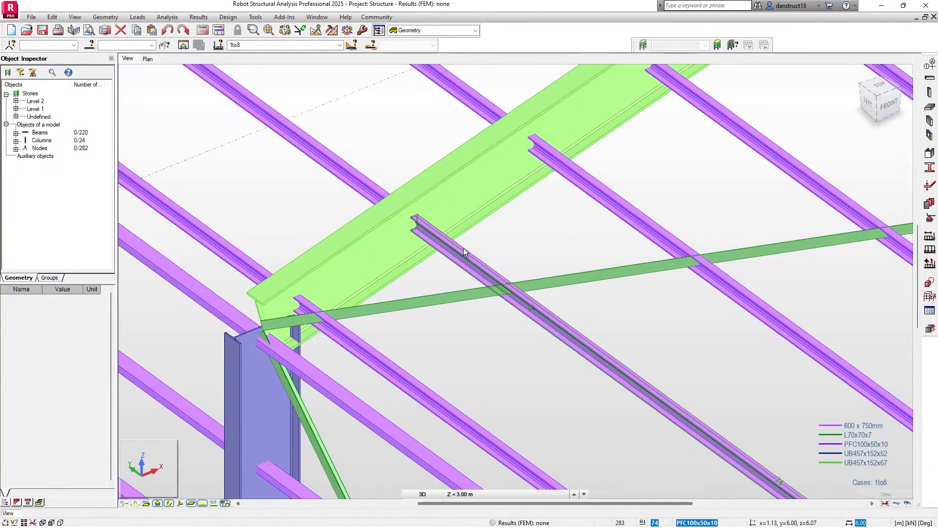
pyautogui.scroll(-5, 464, 251)
pyautogui.scroll(-5, 464, 252)
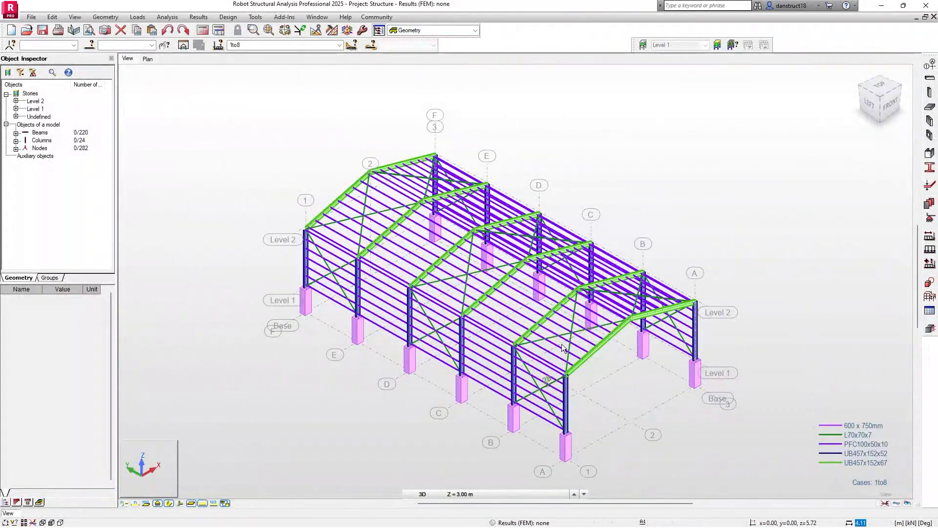
# Select the second purlin up from the eaves in the bay between grids A and B and set its Gamma angle to 15°
pyautogui.scroll(5, 561, 344)
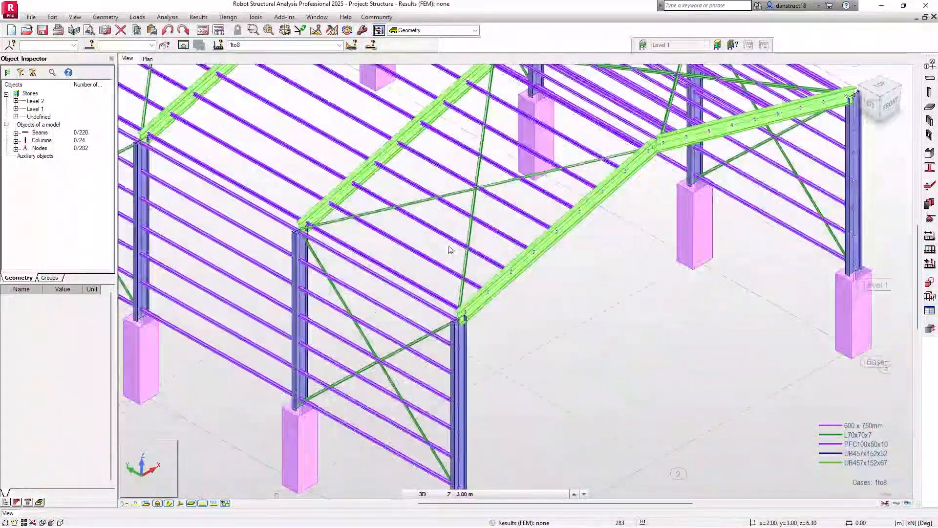
pyautogui.scroll(6, 361, 251)
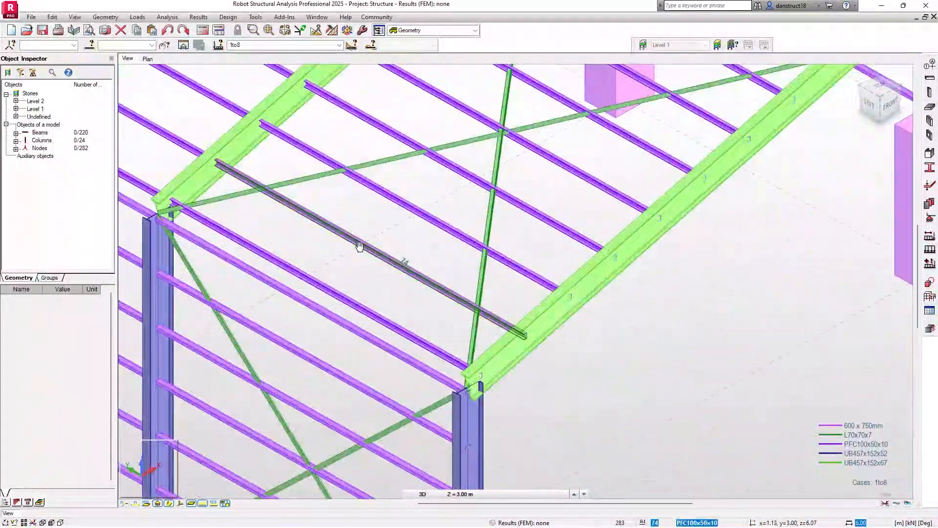
pyautogui.scroll(2, 328, 225)
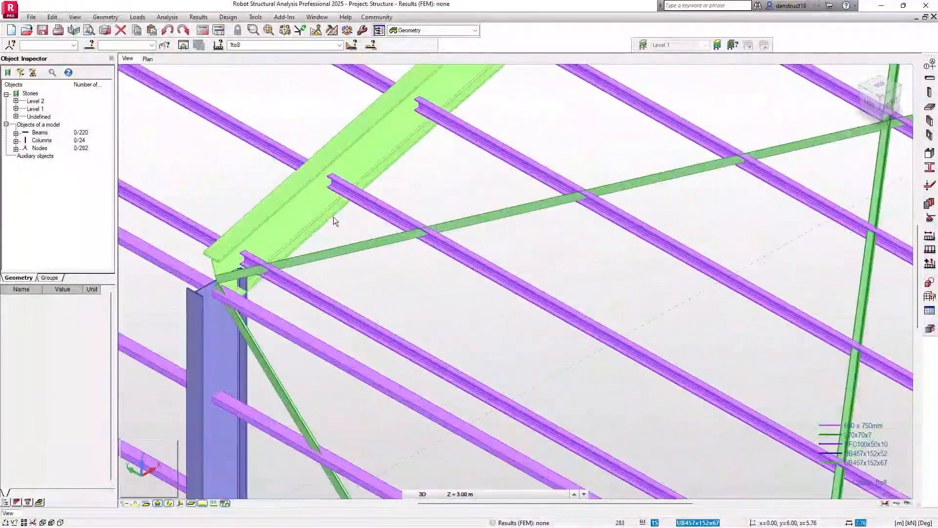
pyautogui.click(363, 201)
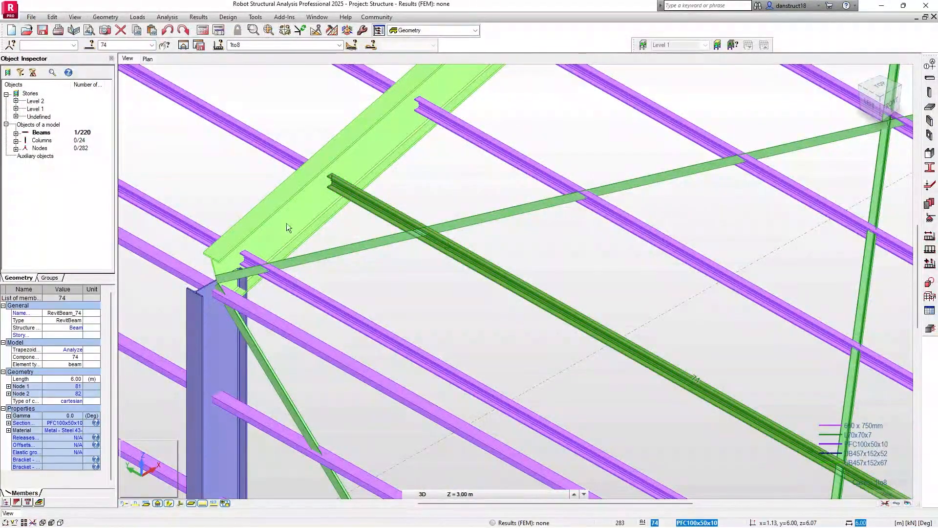
pyautogui.click(8, 416)
pyautogui.click(70, 423)
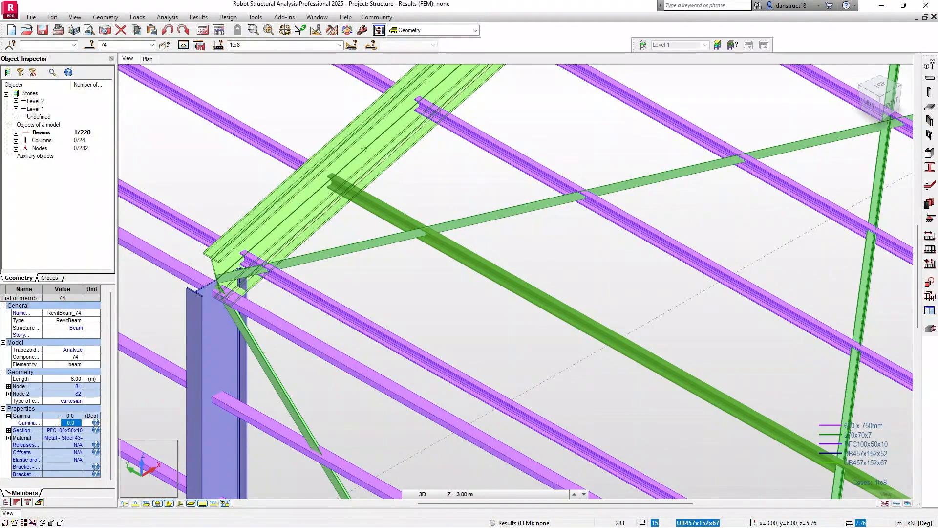
pyautogui.write('15')
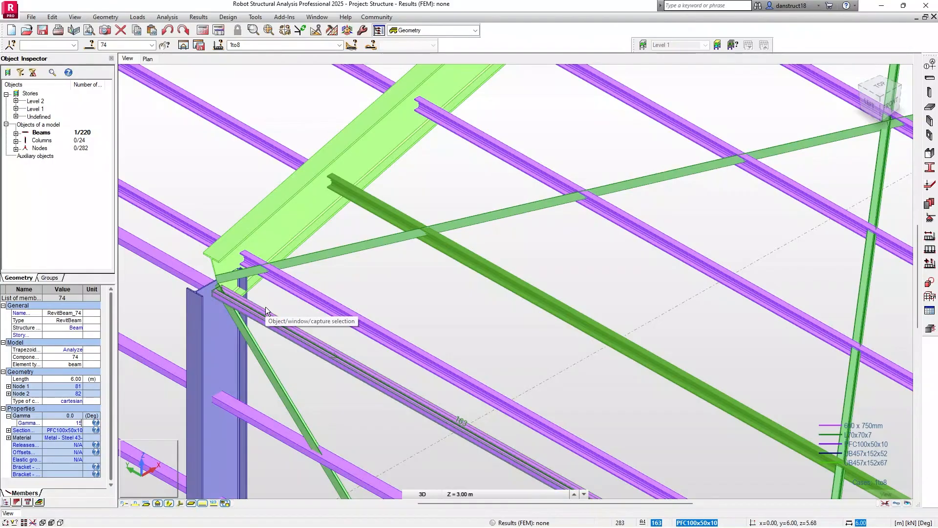
pyautogui.press('Return')
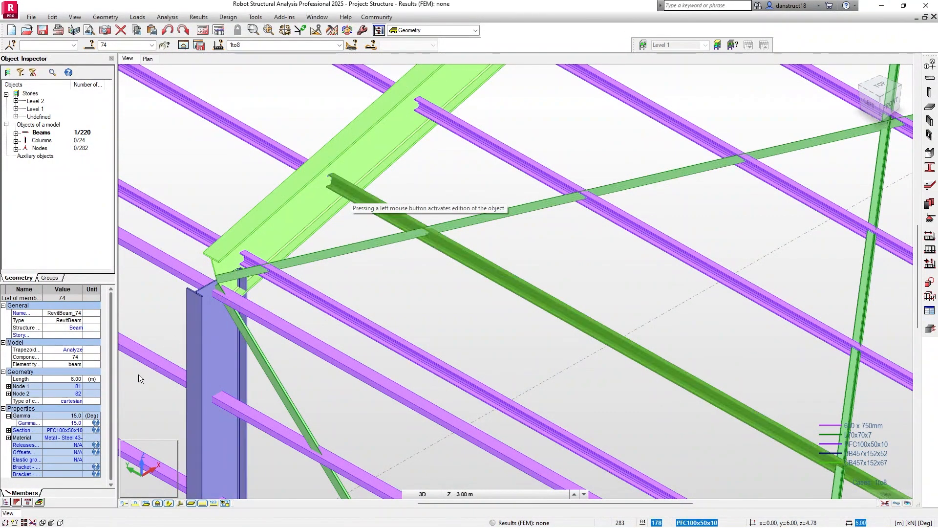
# Change the selected purlin's Gamma angle to 165°
pyautogui.click(76, 424)
pyautogui.write('1')
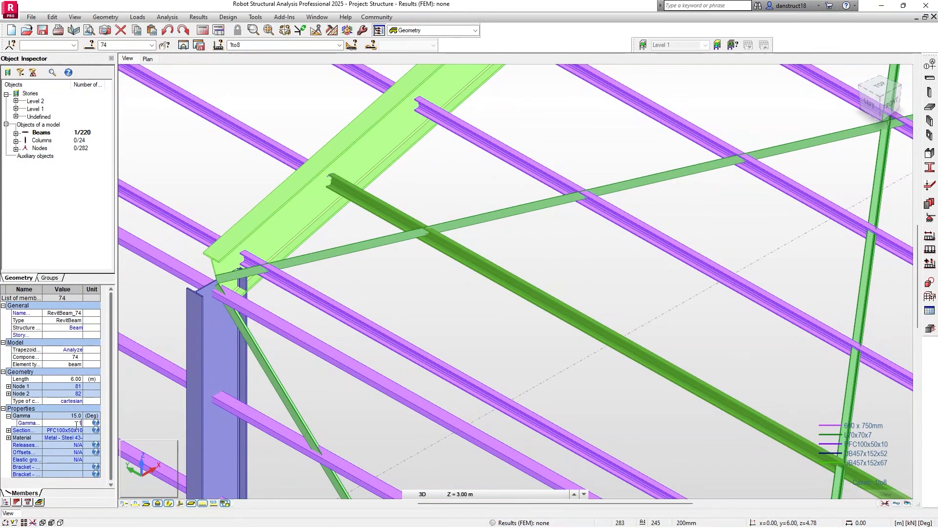
pyautogui.write('65')
pyautogui.press('Return')
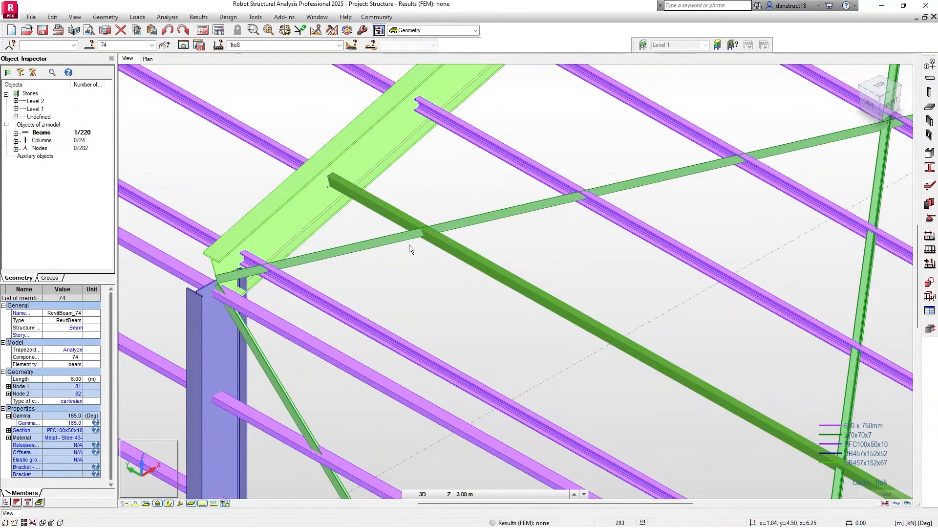
# Try a Gamma angle of -15° on the selected purlin
pyautogui.click(68, 423)
pyautogui.write('-15')
pyautogui.press('Return')
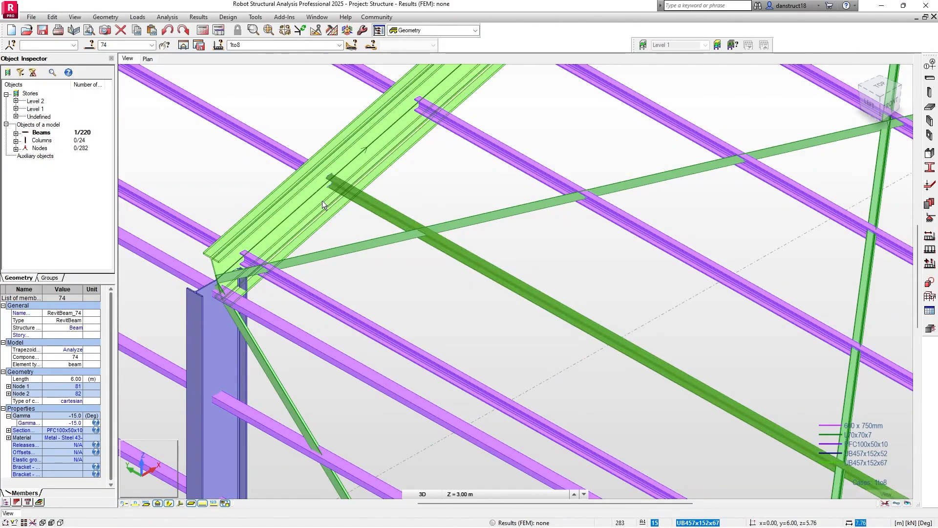
# Set the selected purlin's Gamma angle back to 165°
pyautogui.click(77, 430)
pyautogui.click(77, 423)
pyautogui.click(76, 423)
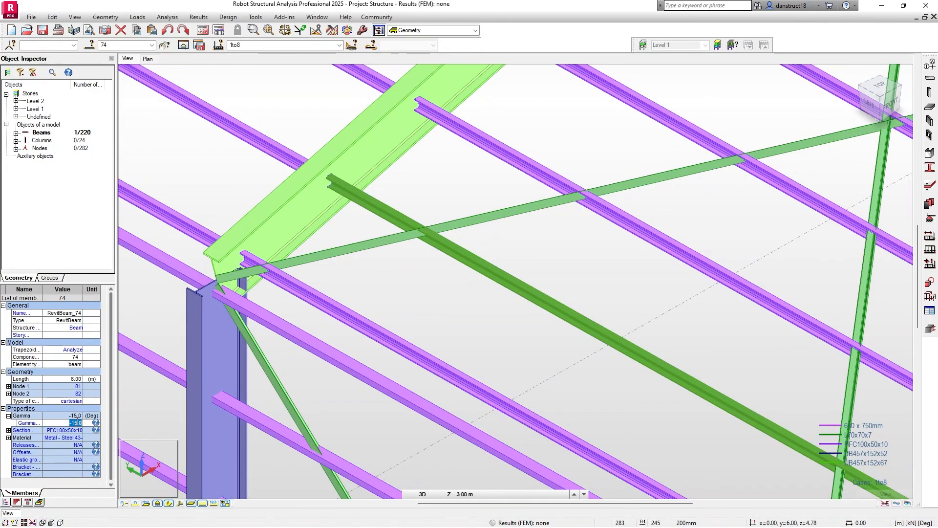
pyautogui.write('15')
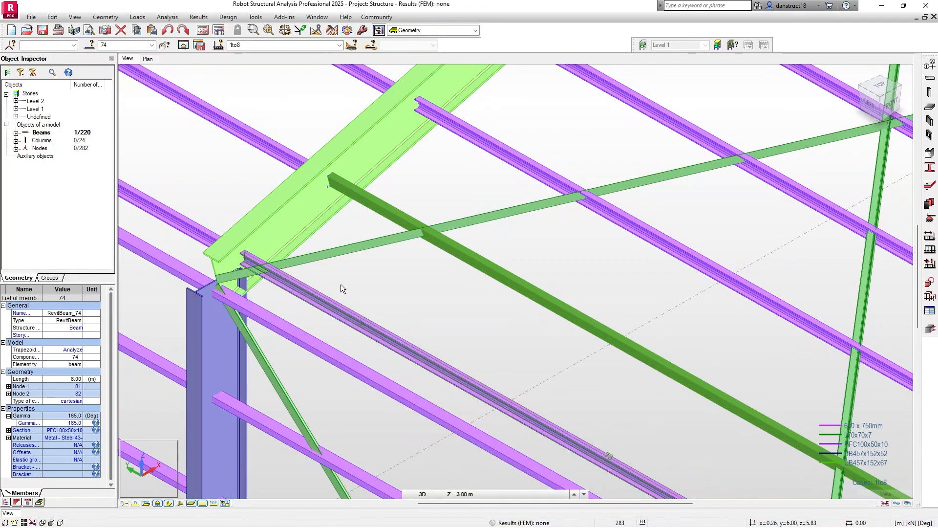
pyautogui.scroll(-5, 341, 283)
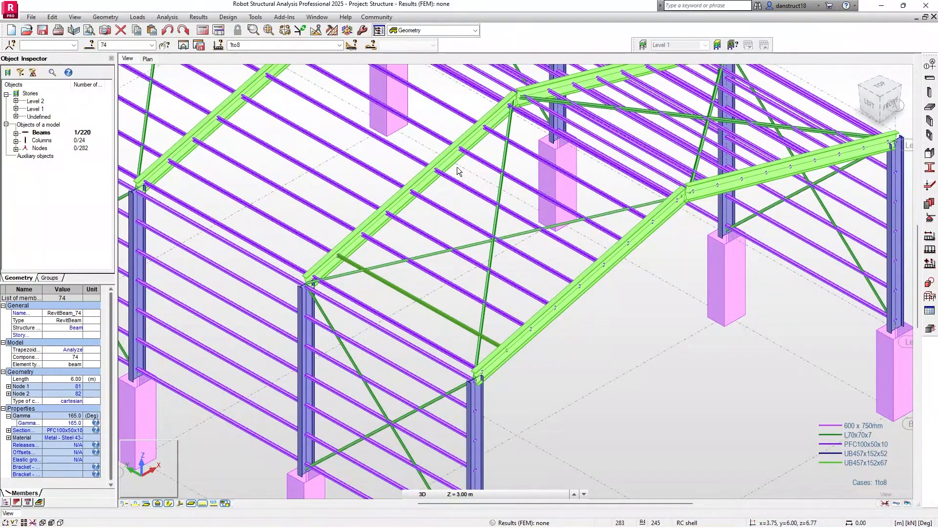
# In top view, select all nine roof purlins between grids A and B on the slope between grids 1 and 2
pyautogui.click(886, 87)
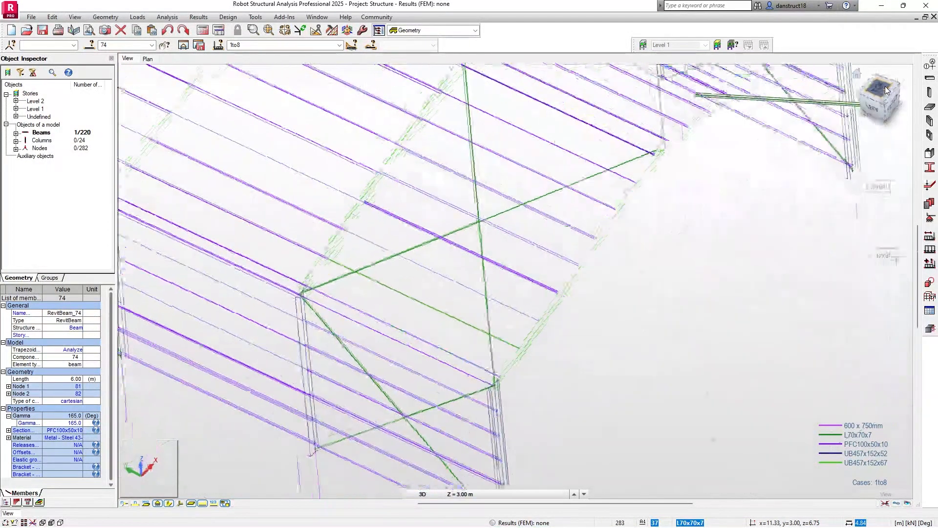
pyautogui.scroll(3, 517, 402)
pyautogui.keyDown('ctrl'); pyautogui.click(561, 311); pyautogui.keyUp('ctrl')
pyautogui.scroll(-2, 561, 310)
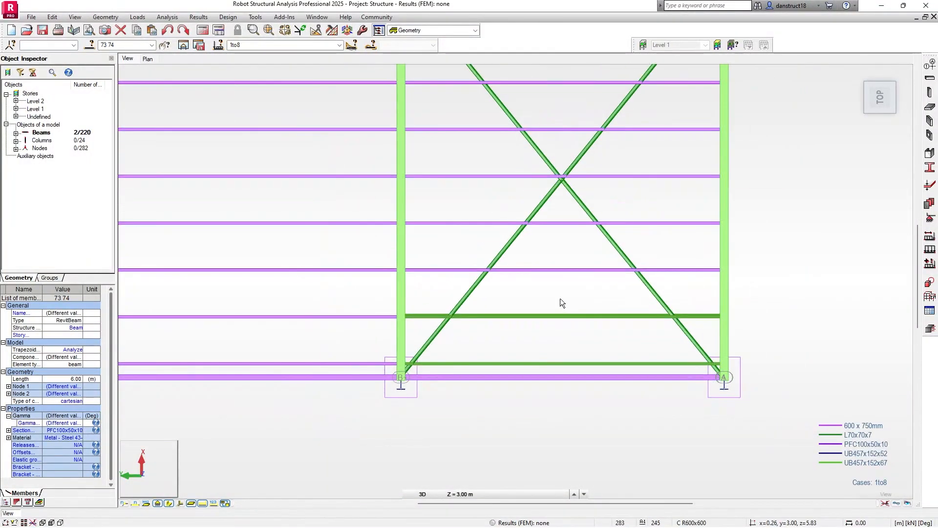
pyautogui.keyDown('ctrl'); pyautogui.moveTo(563, 296); pyautogui.dragTo(550, 216); pyautogui.keyUp('ctrl')
pyautogui.moveTo(492, 203); pyautogui.dragTo(608, 391, button='middle')
pyautogui.keyDown('ctrl'); pyautogui.moveTo(547, 272); pyautogui.dragTo(543, 259); pyautogui.keyUp('ctrl')
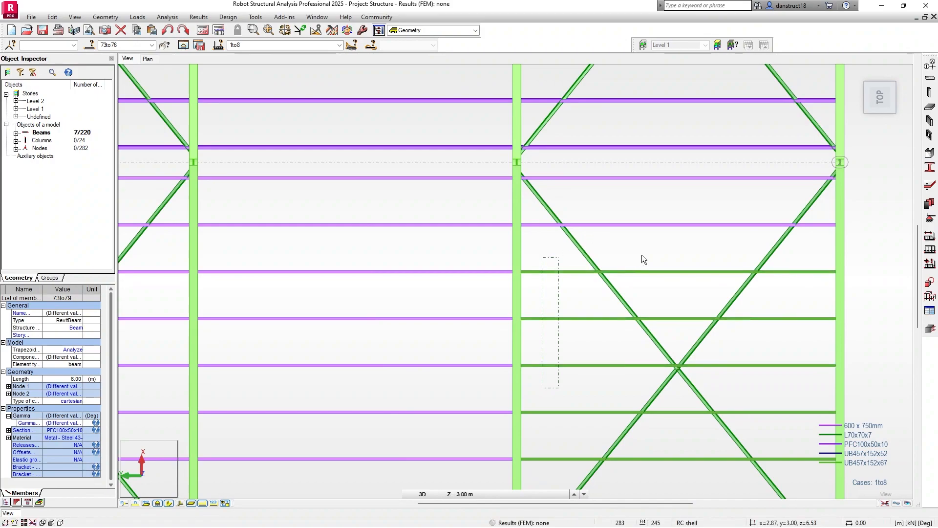
pyautogui.keyDown('ctrl'); pyautogui.moveTo(644, 254); pyautogui.dragTo(620, 163); pyautogui.keyUp('ctrl')
pyautogui.scroll(-2, 342, 349)
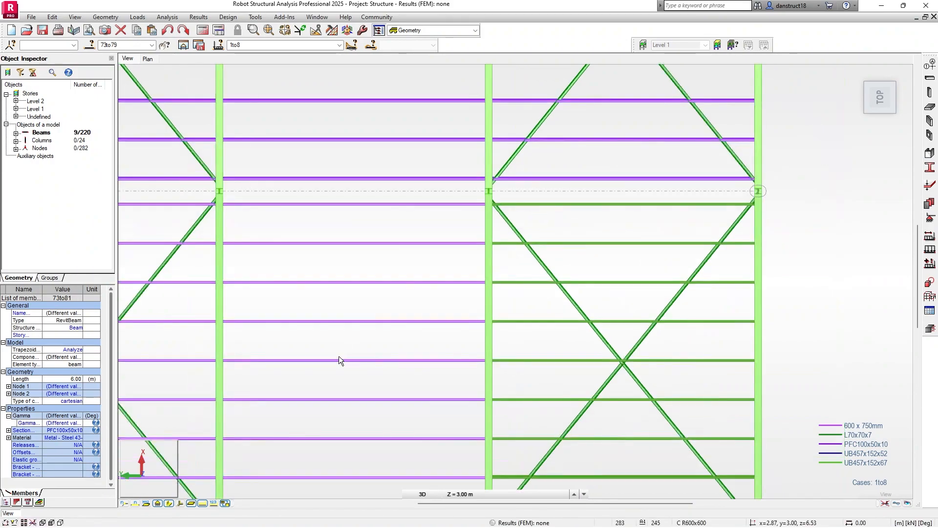
# Add the nine purlins between grids B and C on the same slope to the selection
pyautogui.moveTo(341, 361); pyautogui.dragTo(497, 310, button='middle')
pyautogui.scroll(4, 493, 440)
pyautogui.keyDown('ctrl'); pyautogui.moveTo(495, 441); pyautogui.dragTo(448, 225); pyautogui.keyUp('ctrl')
pyautogui.scroll(-2, 457, 245)
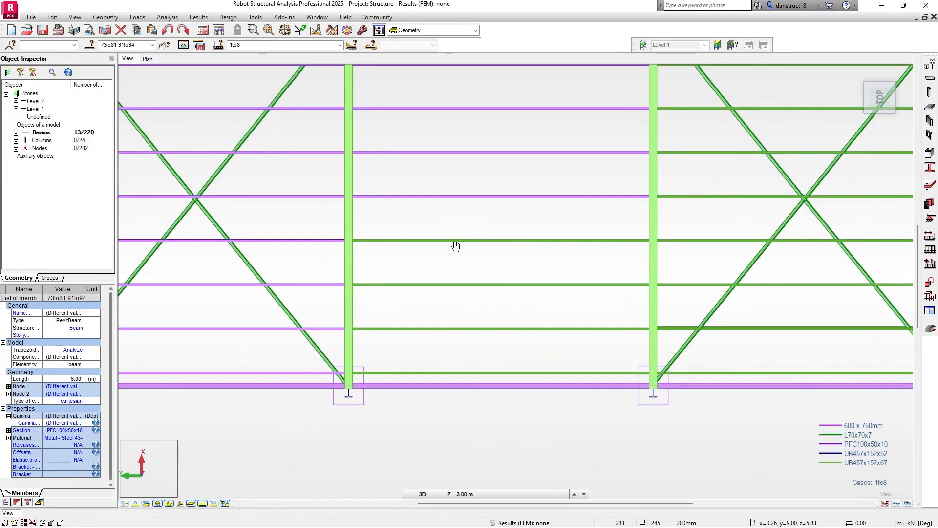
pyautogui.moveTo(457, 245); pyautogui.dragTo(519, 380, button='middle')
pyautogui.keyDown('ctrl'); pyautogui.moveTo(518, 377); pyautogui.dragTo(488, 164); pyautogui.keyUp('ctrl')
# Add the nine purlins between grids C and D on the slope between grids 1 and 2 to the selection
pyautogui.moveTo(418, 331); pyautogui.dragTo(641, 195, button='middle')
pyautogui.scroll(2, 467, 395)
pyautogui.keyDown('ctrl'); pyautogui.moveTo(461, 400); pyautogui.dragTo(438, 247); pyautogui.keyUp('ctrl')
pyautogui.scroll(-2, 351, 224)
pyautogui.moveTo(351, 223); pyautogui.dragTo(463, 400, button='middle')
pyautogui.keyDown('ctrl'); pyautogui.moveTo(463, 368); pyautogui.dragTo(418, 219); pyautogui.keyUp('ctrl')
pyautogui.moveTo(576, 218); pyautogui.dragTo(590, 349, button='middle')
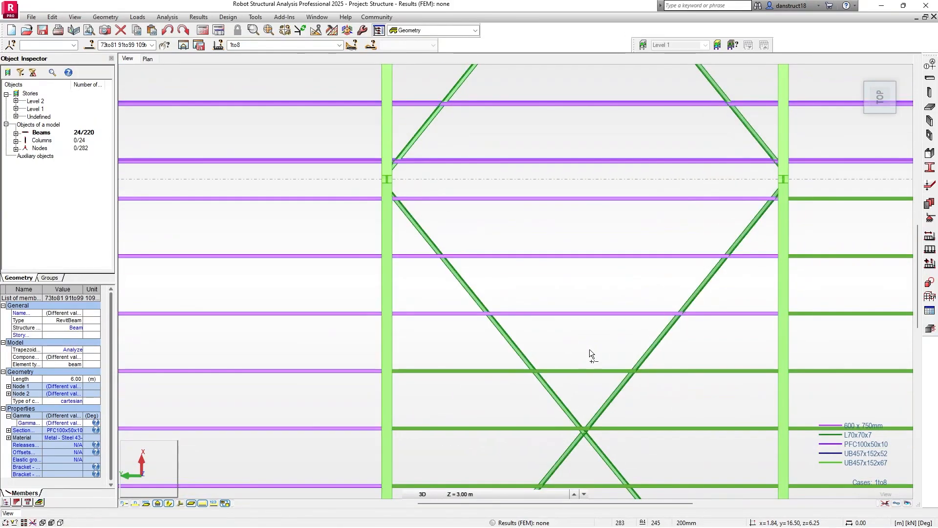
pyautogui.keyDown('ctrl'); pyautogui.moveTo(553, 199); pyautogui.dragTo(552, 186); pyautogui.keyUp('ctrl')
pyautogui.scroll(-2, 551, 186)
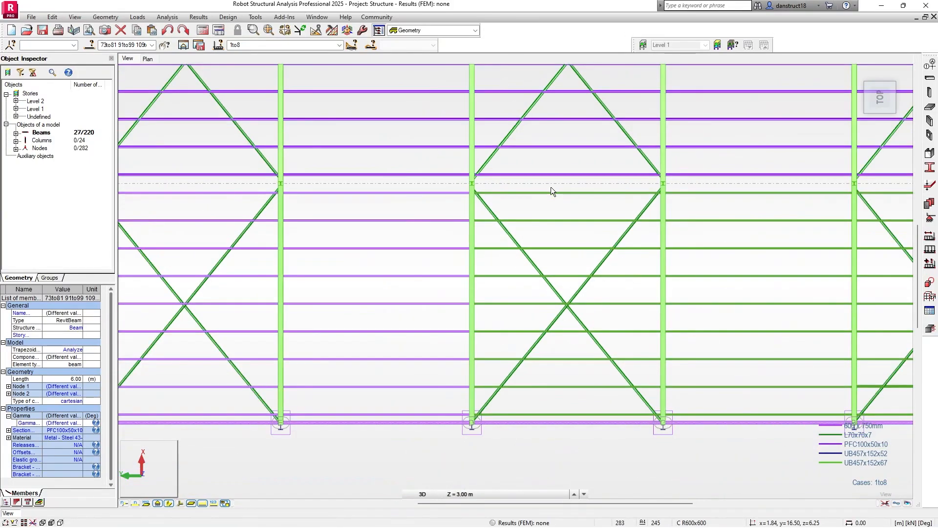
# Extend the selection with the nine purlins between grids D and E on the slope between grids 1 and 2
pyautogui.scroll(5, 341, 398)
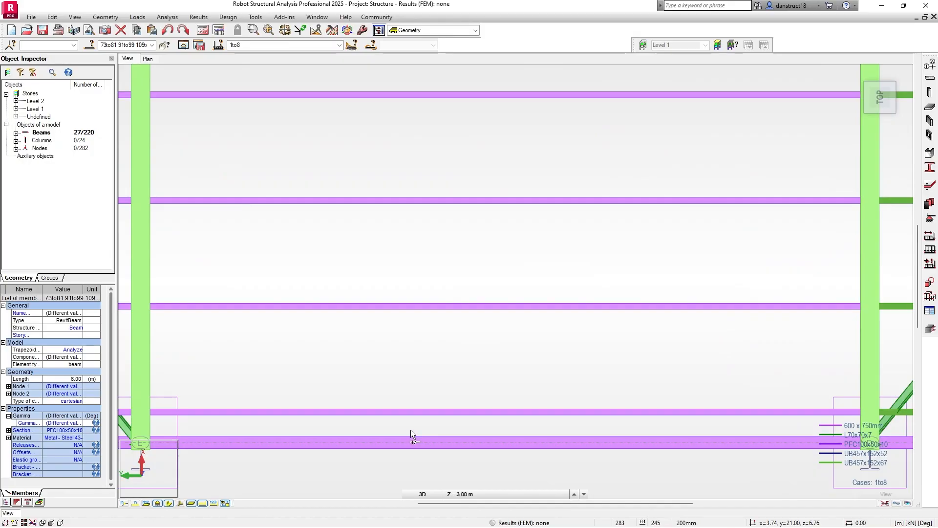
pyautogui.keyDown('ctrl'); pyautogui.moveTo(439, 420); pyautogui.dragTo(354, 154); pyautogui.keyUp('ctrl')
pyautogui.scroll(-3, 373, 195)
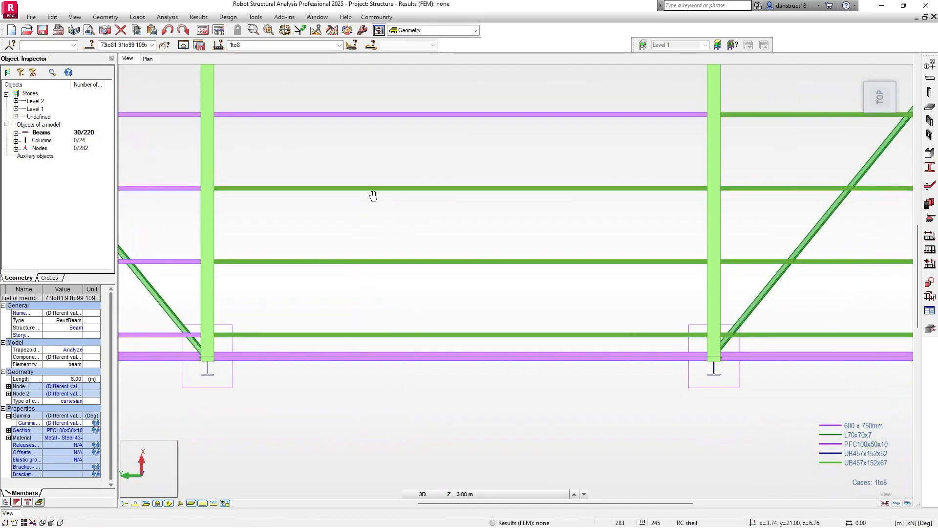
pyautogui.scroll(-2, 426, 321)
pyautogui.keyDown('ctrl'); pyautogui.moveTo(427, 320); pyautogui.dragTo(397, 114); pyautogui.keyUp('ctrl')
# Complete the selection for the slope between grids 1 and 2 with the nine purlins between grids E and F
pyautogui.moveTo(309, 349); pyautogui.dragTo(523, 339, button='middle')
pyautogui.scroll(2, 450, 399)
pyautogui.scroll(3, 450, 400)
pyautogui.keyDown('ctrl'); pyautogui.moveTo(452, 399); pyautogui.dragTo(391, 139); pyautogui.keyUp('ctrl')
pyautogui.scroll(-2, 391, 140)
pyautogui.moveTo(390, 141); pyautogui.dragTo(489, 362, button='middle')
pyautogui.scroll(-3, 489, 363)
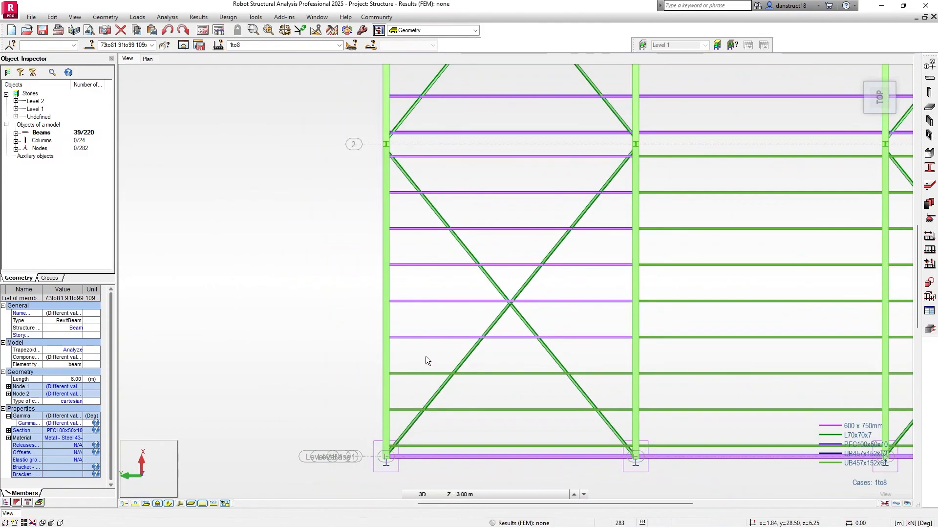
pyautogui.keyDown('ctrl'); pyautogui.moveTo(420, 319); pyautogui.dragTo(485, 142); pyautogui.keyUp('ctrl')
pyautogui.scroll(2, 479, 193)
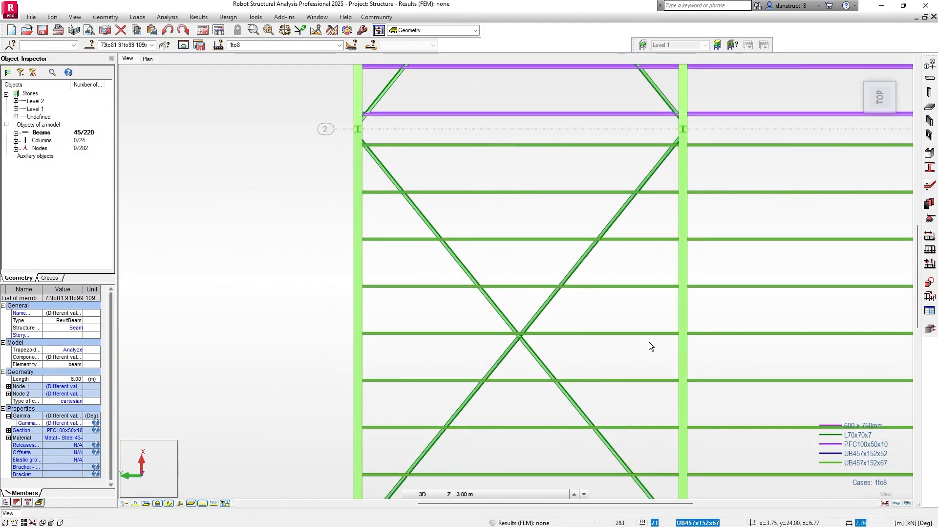
# Set the Gamma angle of all selected purlins to 165°
pyautogui.scroll(-5, 622, 337)
pyautogui.scroll(-5, 623, 337)
pyautogui.keyDown('shift'); pyautogui.moveTo(699, 374); pyautogui.dragTo(485, 302, button='middle'); pyautogui.keyUp('shift')
pyautogui.scroll(10, 485, 301)
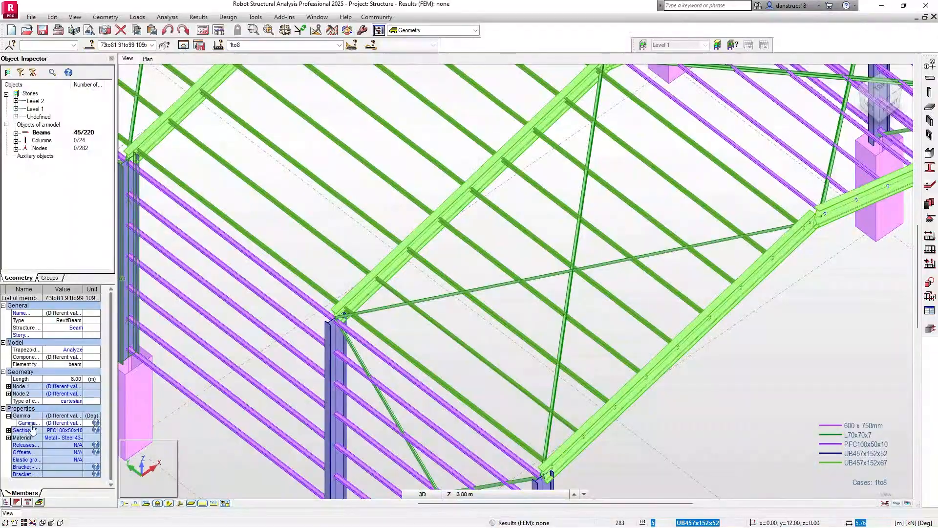
pyautogui.click(64, 423)
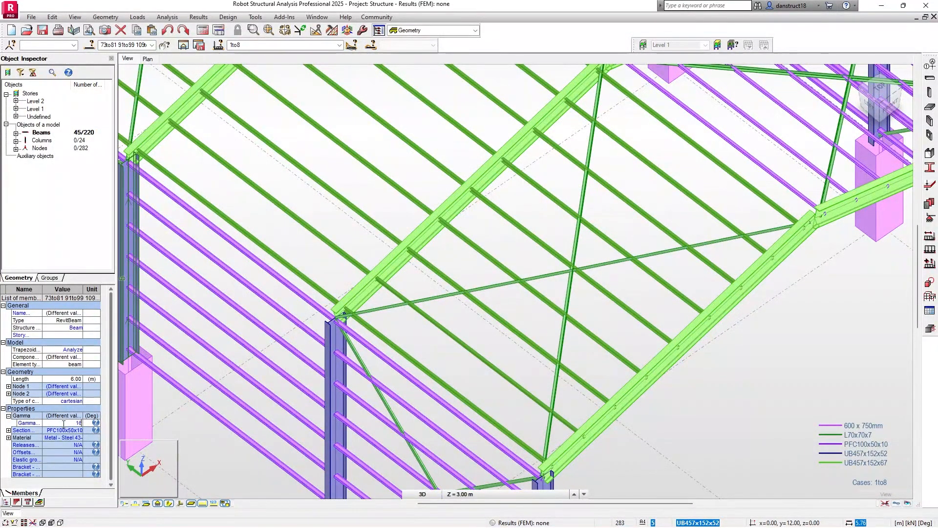
pyautogui.press('Return')
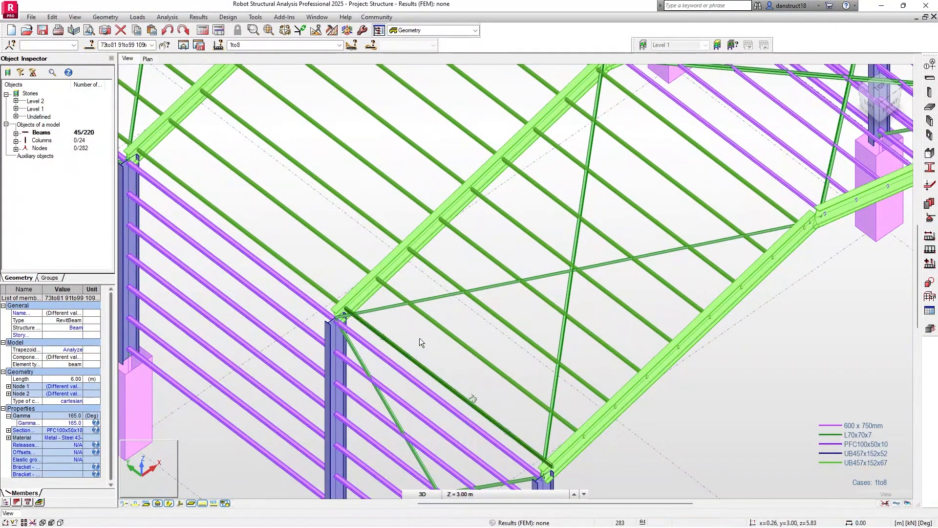
# Select the purlin nearest the ridge on the opposite slope between grids A and B and set its Gamma angle to 15°
pyautogui.scroll(5, 431, 257)
pyautogui.scroll(-8, 453, 244)
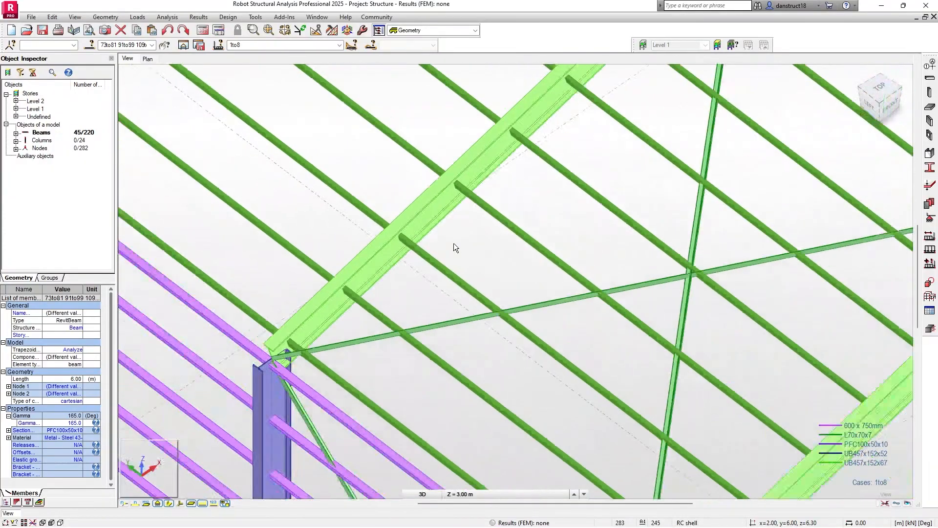
pyautogui.scroll(8, 580, 262)
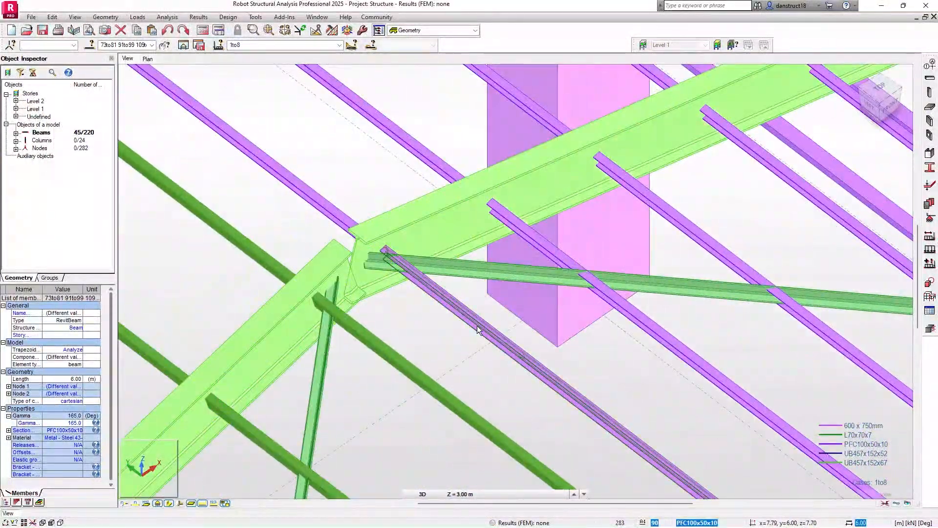
pyautogui.click(477, 326)
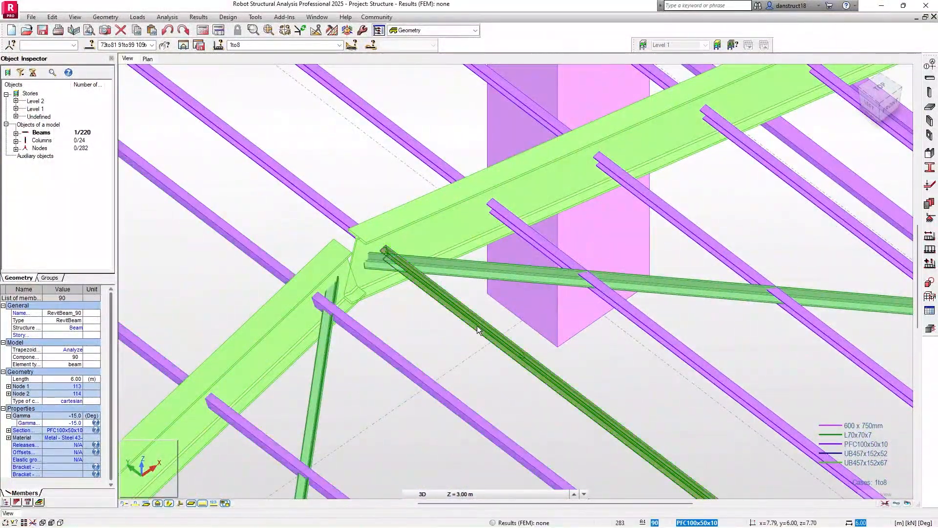
pyautogui.click(69, 424)
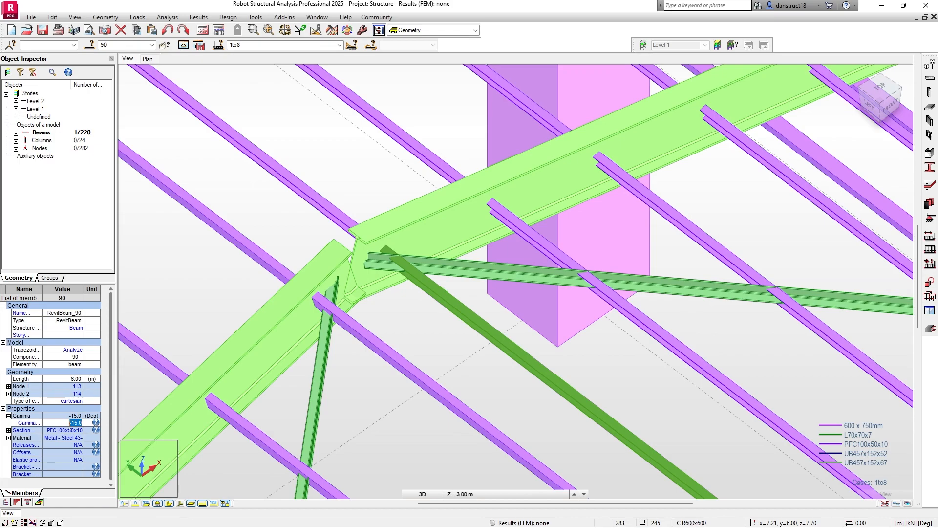
pyautogui.press('Return')
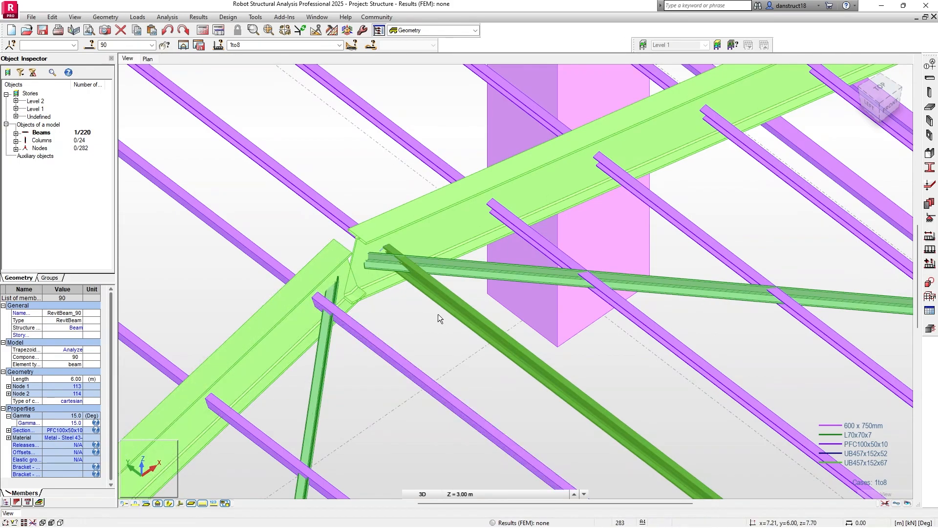
# In top view, select all nine purlins between grids A and B on the slope between grids 2 and 3
pyautogui.scroll(-1, 469, 297)
pyautogui.scroll(-3, 464, 295)
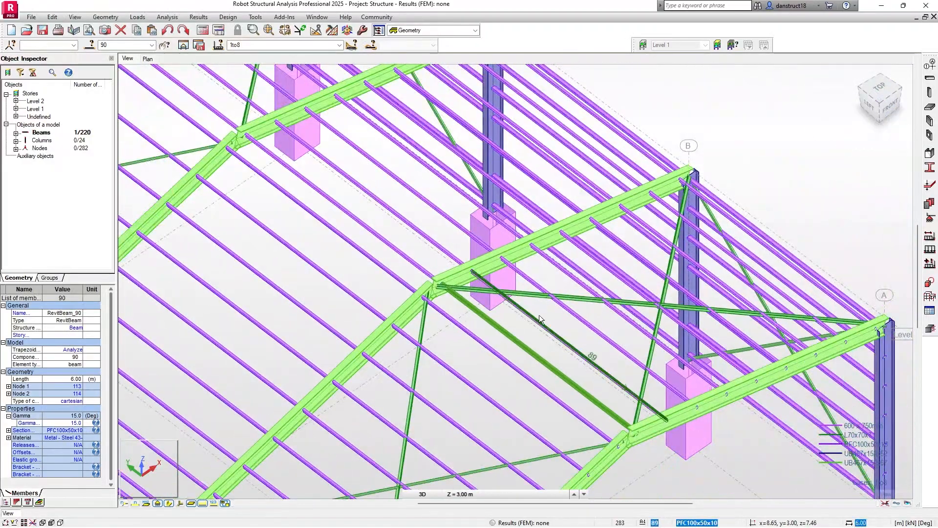
pyautogui.click(884, 94)
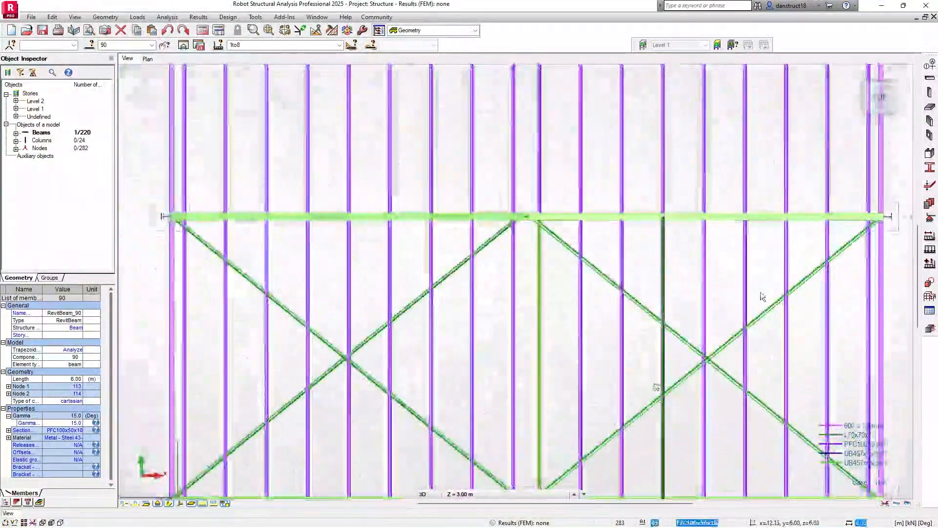
pyautogui.scroll(2, 711, 367)
pyautogui.moveTo(698, 370); pyautogui.dragTo(478, 268)
pyautogui.scroll(-2, 478, 269)
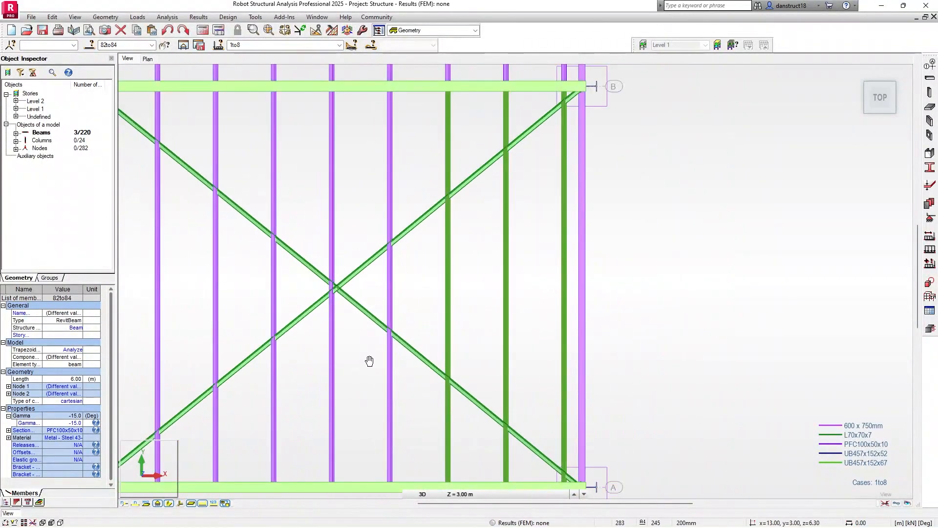
pyautogui.moveTo(597, 407); pyautogui.dragTo(392, 390)
pyautogui.moveTo(362, 328); pyautogui.dragTo(281, 300)
pyautogui.scroll(-2, 465, 218)
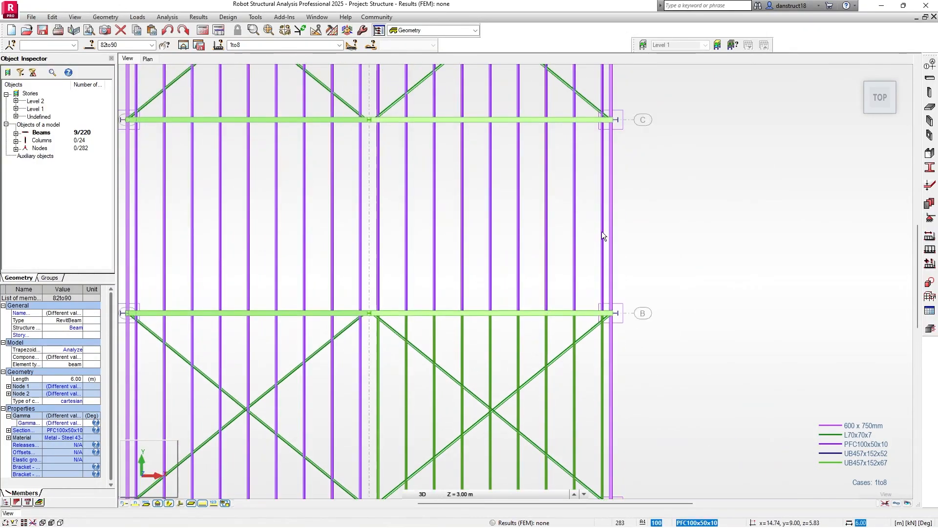
# Add the nine purlins between grids B and C on the slope between grids 2 and 3 to the selection
pyautogui.scroll(3, 604, 233)
pyautogui.moveTo(609, 235); pyautogui.dragTo(245, 190)
pyautogui.scroll(-1, 259, 198)
pyautogui.moveTo(273, 203); pyautogui.dragTo(522, 247, button='middle')
pyautogui.scroll(-2, 492, 277)
pyautogui.moveTo(524, 305); pyautogui.dragTo(372, 260)
# Add the nine purlins between grids C and D on the slope between grids 2 and 3 to the selection
pyautogui.moveTo(489, 168); pyautogui.dragTo(457, 407, button='middle')
pyautogui.scroll(5, 668, 224)
pyautogui.keyDown('ctrl'); pyautogui.moveTo(732, 225); pyautogui.dragTo(410, 164); pyautogui.keyUp('ctrl')
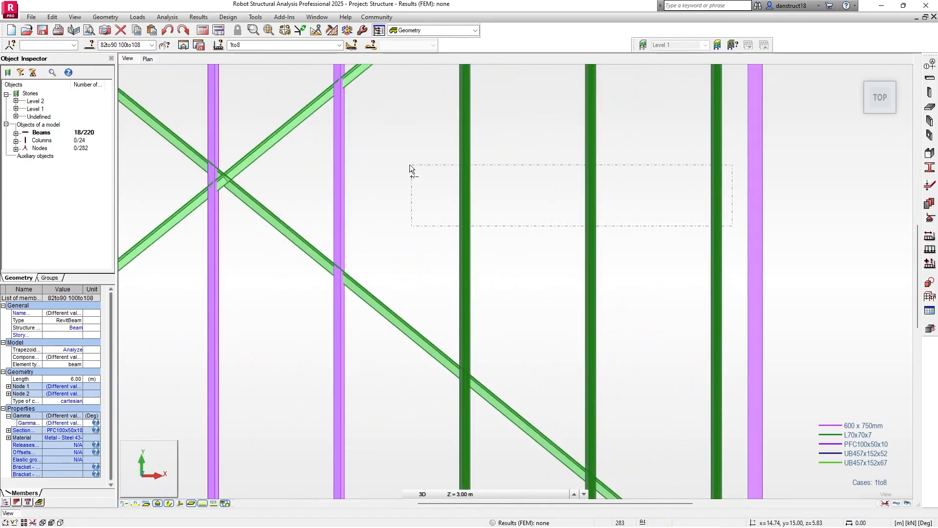
pyautogui.scroll(-3, 410, 165)
pyautogui.moveTo(321, 253); pyautogui.dragTo(537, 254, button='middle')
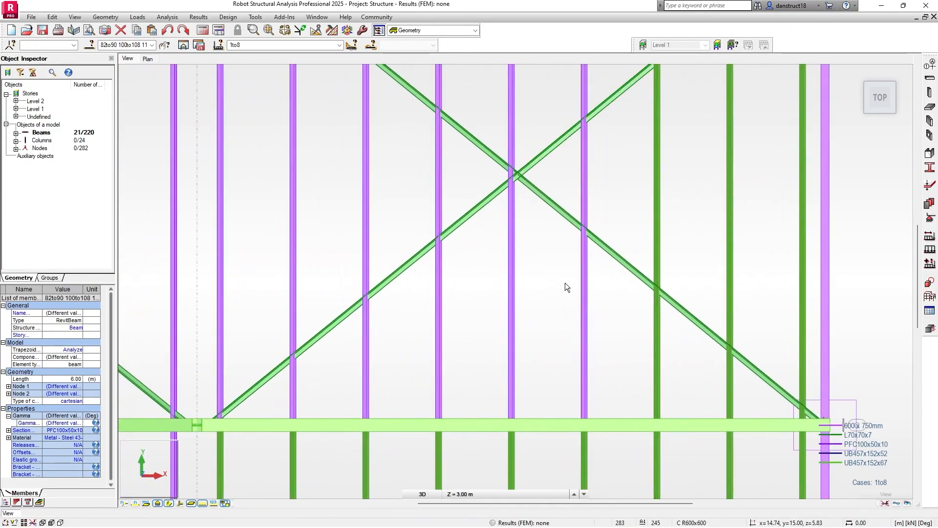
pyautogui.keyDown('ctrl'); pyautogui.moveTo(607, 350); pyautogui.dragTo(357, 336); pyautogui.keyUp('ctrl')
pyautogui.keyDown('ctrl'); pyautogui.moveTo(315, 267); pyautogui.dragTo(216, 243); pyautogui.keyUp('ctrl')
# Extend the selection with the nine purlins between grids D and E on the slope between grids 2 and 3
pyautogui.scroll(-4, 305, 173)
pyautogui.moveTo(326, 302); pyautogui.dragTo(340, 394, button='middle')
pyautogui.scroll(6, 586, 237)
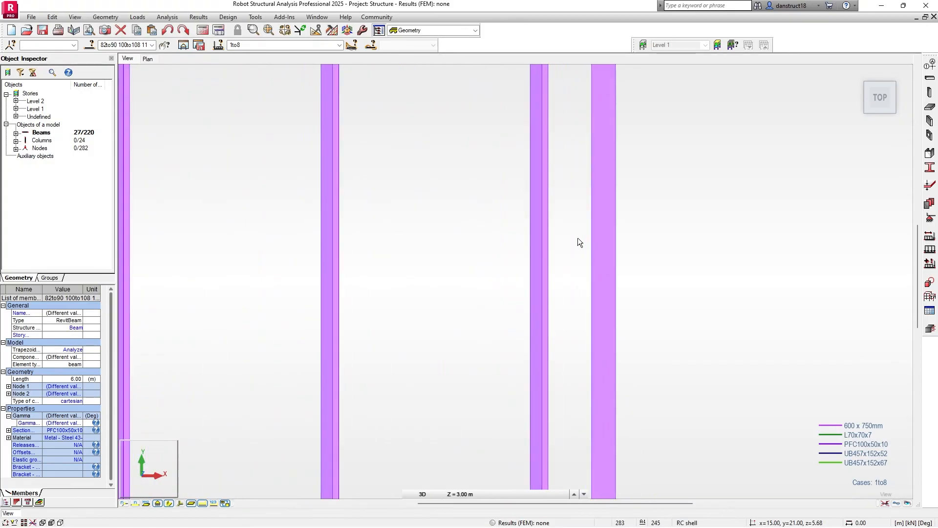
pyautogui.keyDown('ctrl'); pyautogui.moveTo(183, 181); pyautogui.dragTo(162, 177); pyautogui.keyUp('ctrl')
pyautogui.scroll(-2, 163, 177)
pyautogui.moveTo(169, 180); pyautogui.dragTo(594, 254, button='middle')
pyautogui.scroll(-6, 479, 196)
pyautogui.keyDown('ctrl'); pyautogui.moveTo(602, 263); pyautogui.dragTo(287, 201); pyautogui.keyUp('ctrl')
# Complete the selection for the slope between grids 2 and 3 with the nine purlins between grids E and F
pyautogui.scroll(-1, 398, 165)
pyautogui.moveTo(398, 167); pyautogui.dragTo(439, 483, button='middle')
pyautogui.scroll(5, 698, 239)
pyautogui.keyDown('ctrl'); pyautogui.moveTo(708, 250); pyautogui.dragTo(222, 184); pyautogui.keyUp('ctrl')
pyautogui.scroll(-2, 222, 185)
pyautogui.scroll(-2, 293, 199)
pyautogui.scroll(-2, 589, 193)
pyautogui.keyDown('ctrl'); pyautogui.moveTo(565, 320); pyautogui.dragTo(415, 307); pyautogui.keyUp('ctrl')
pyautogui.keyDown('ctrl'); pyautogui.moveTo(393, 236); pyautogui.dragTo(326, 215); pyautogui.keyUp('ctrl')
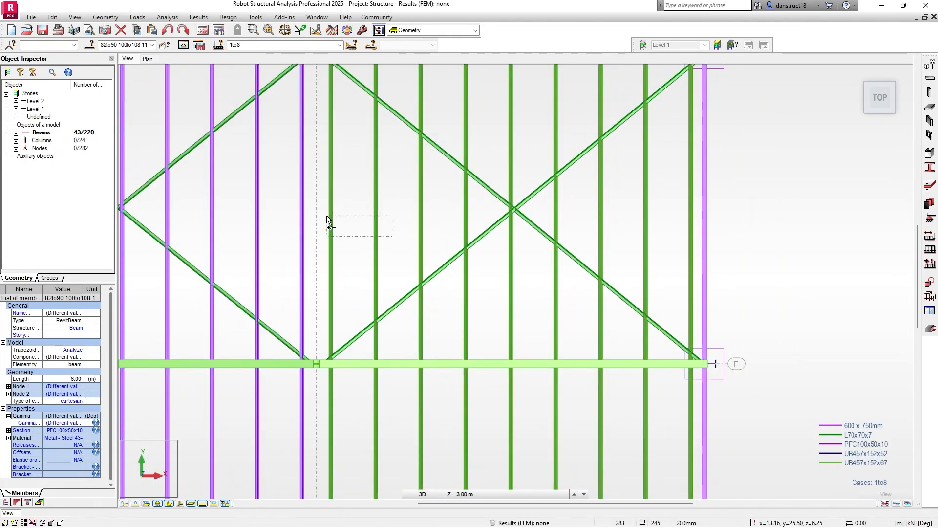
# Set the Gamma angle of all selected purlins to 15° and clear the selection
pyautogui.click(60, 424)
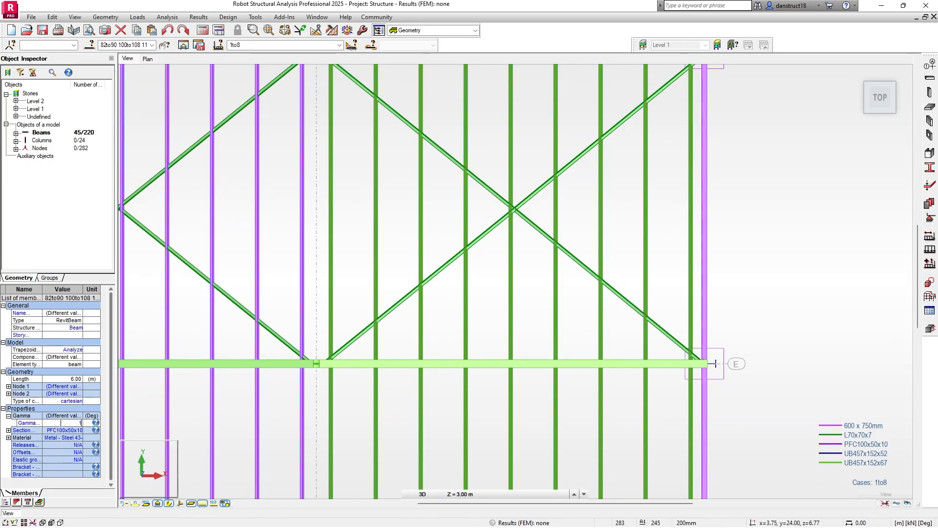
pyautogui.press('Return')
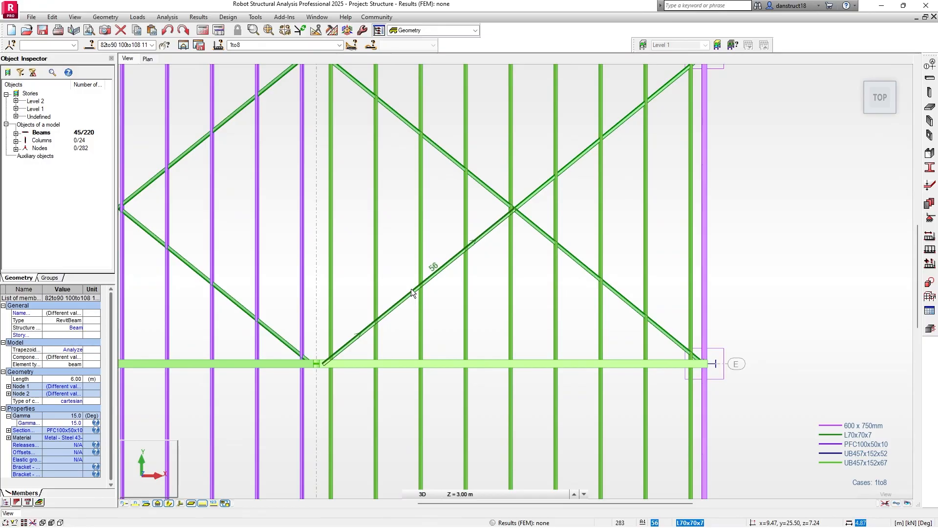
pyautogui.moveTo(356, 404)
pyautogui.keyDown('shift'); pyautogui.mouseDown(button='middle')
pyautogui.moveTo(398, 369)
pyautogui.moveTo(381, 410)
pyautogui.moveTo(423, 362)
pyautogui.moveTo(404, 347)
pyautogui.moveTo(395, 355)
pyautogui.mouseUp(button='middle'); pyautogui.keyUp('shift')
pyautogui.scroll(3, 145, 205)
pyautogui.moveTo(196, 206); pyautogui.dragTo(318, 156, button='middle')
pyautogui.click(318, 155)
pyautogui.scroll(-6, 318, 155)
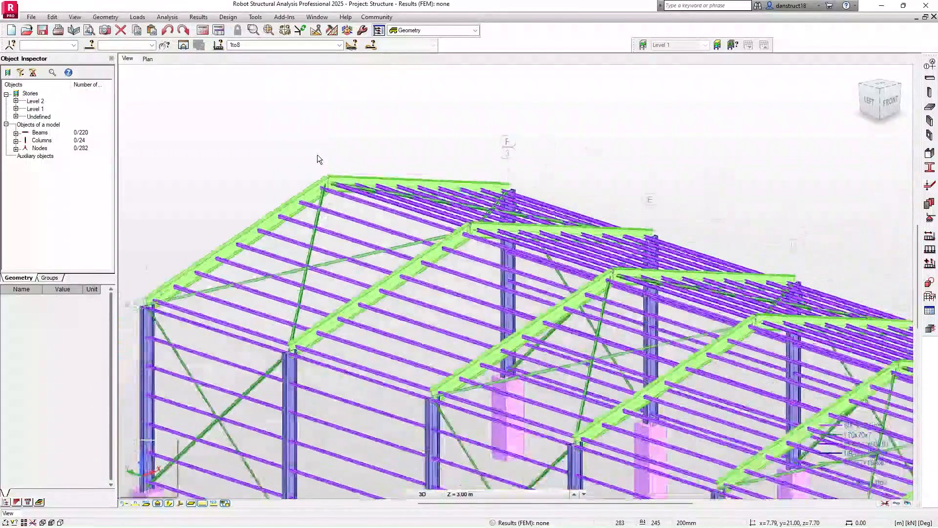
pyautogui.scroll(-2, 317, 157)
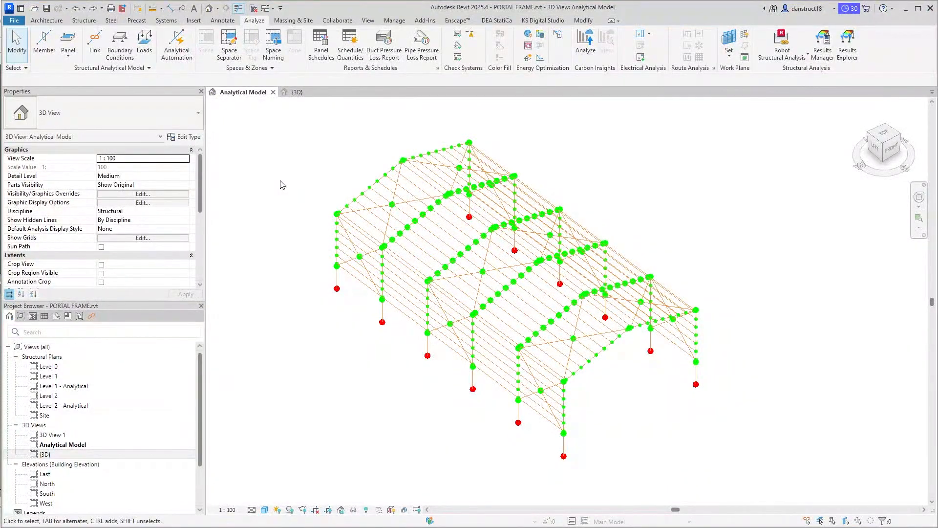
# Switch to Revit and check the cross-section rotation of one analytical purlin on each roof slope
pyautogui.scroll(4, 392, 167)
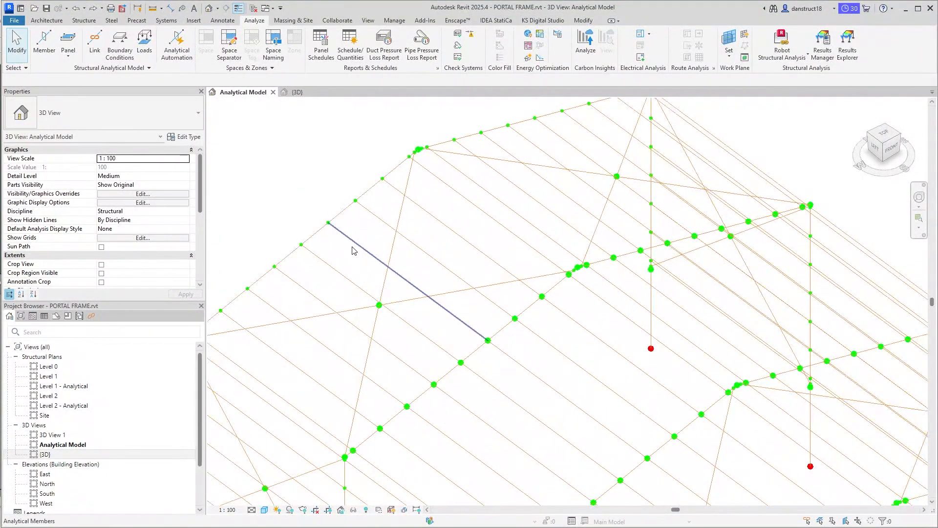
pyautogui.click(353, 250)
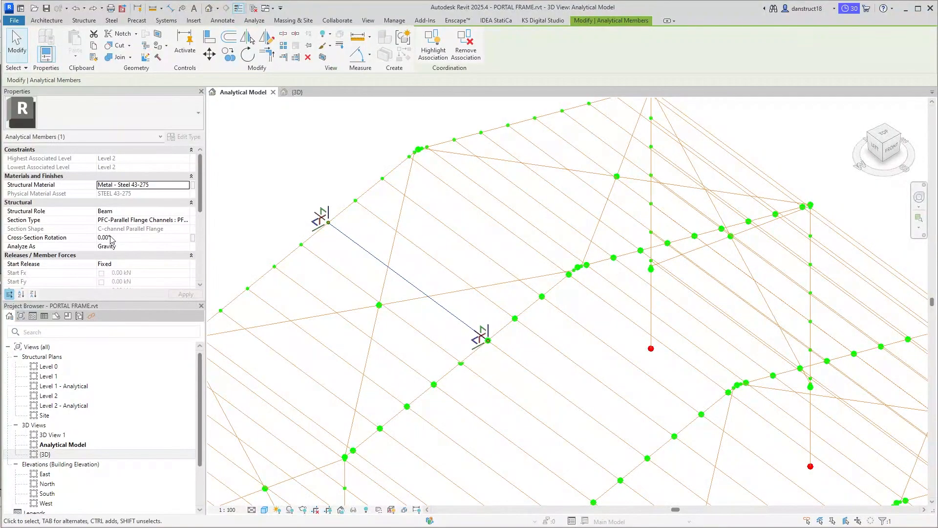
pyautogui.click(552, 187)
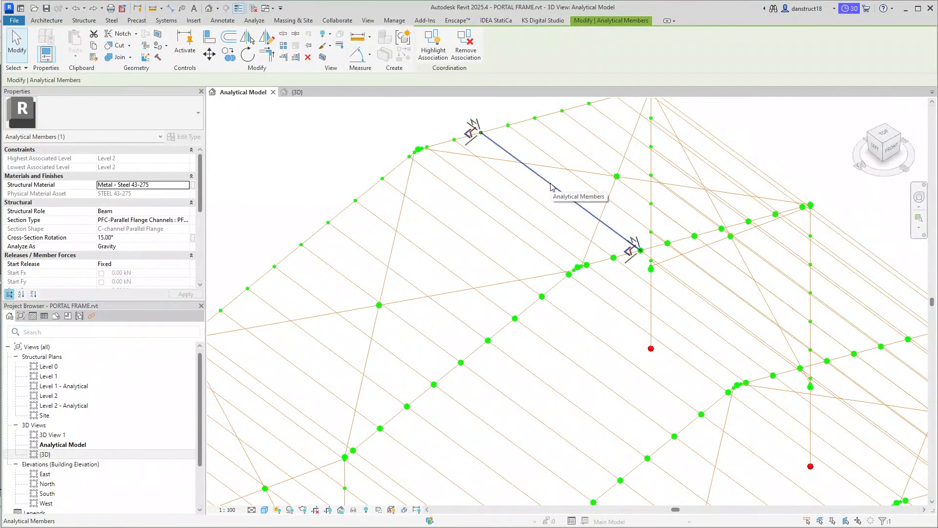
pyautogui.click(342, 167)
pyautogui.scroll(-5, 342, 166)
pyautogui.scroll(5, 345, 168)
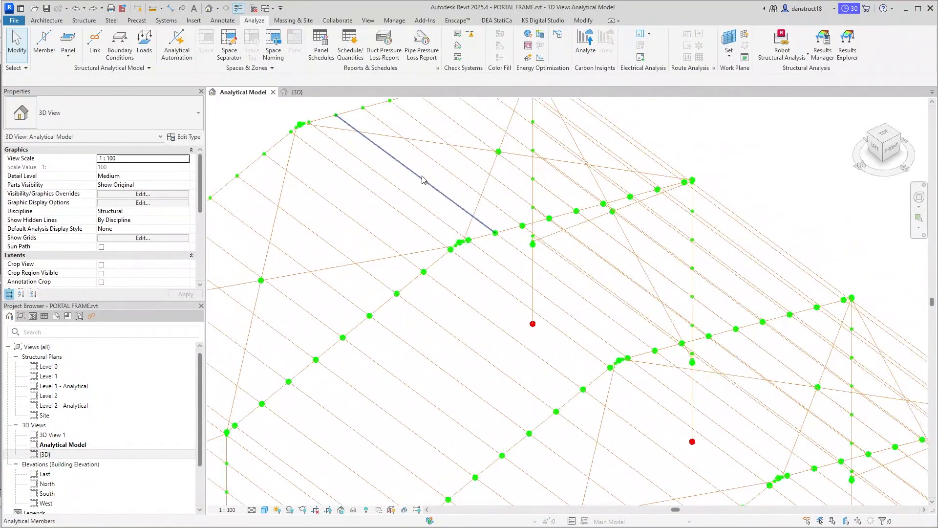
# Check the cross-section rotation of one end-bay purlin on the far roof slope and clear the selection
pyautogui.click(423, 180)
pyautogui.scroll(-4, 486, 217)
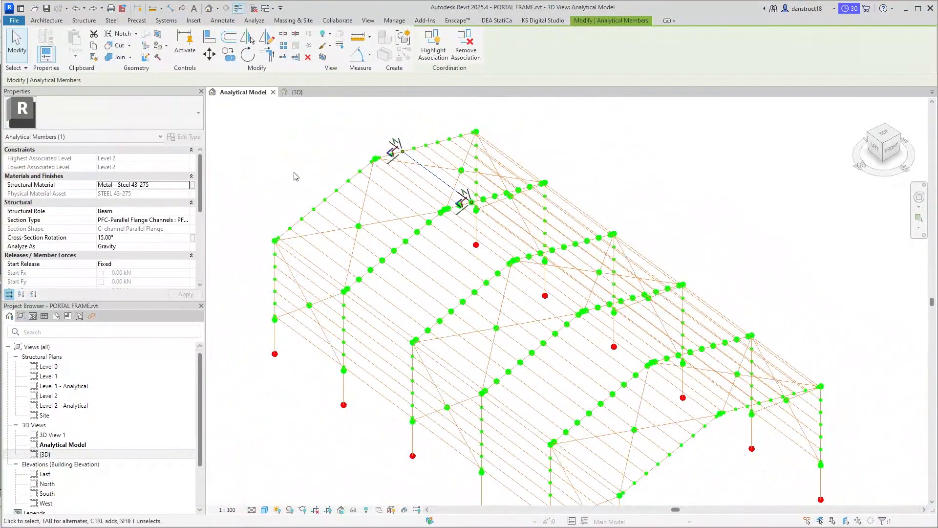
pyautogui.click(297, 176)
pyautogui.scroll(-3, 301, 164)
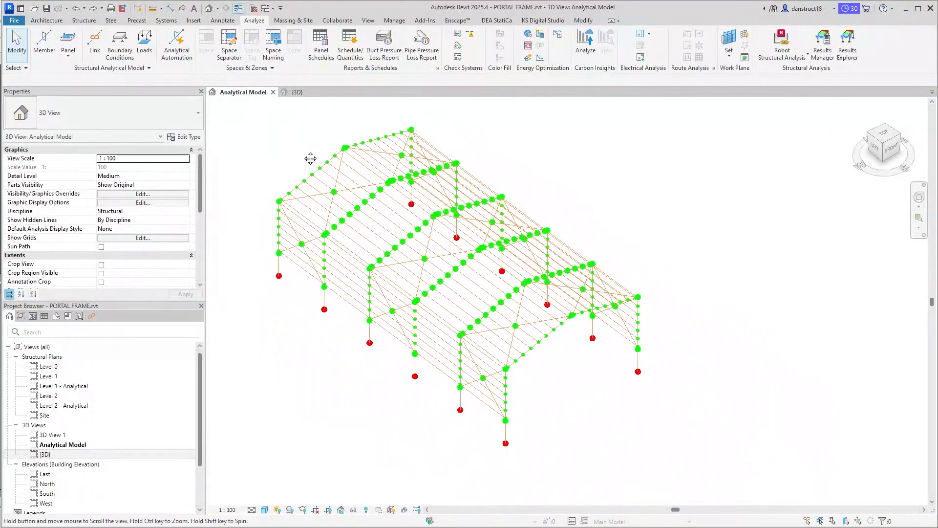
pyautogui.moveTo(311, 156); pyautogui.dragTo(310, 158, button='middle')
# Update the analytical model from Robot Structural Analysis using the Update model direction with direct integration
pyautogui.click(792, 60)
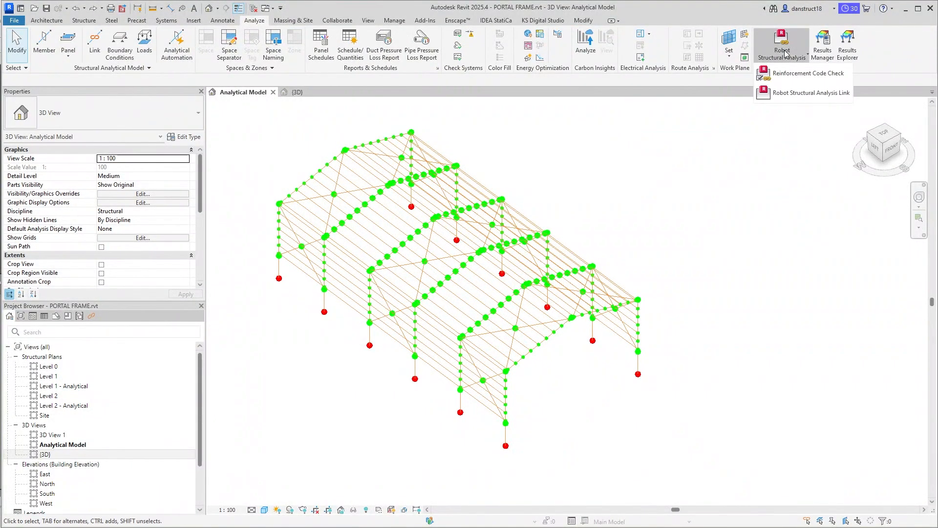
pyautogui.click(793, 59)
pyautogui.click(793, 58)
pyautogui.click(790, 94)
pyautogui.moveTo(478, 182); pyautogui.dragTo(741, 182)
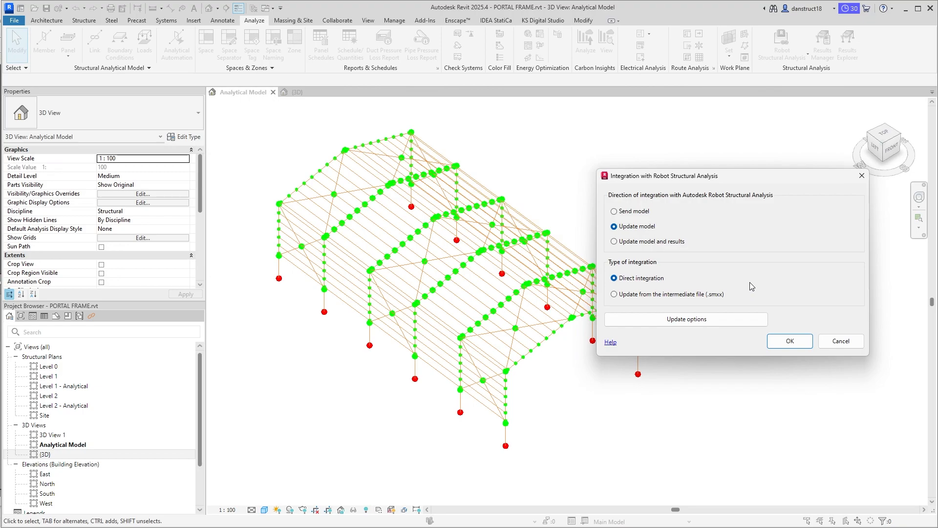
pyautogui.click(790, 342)
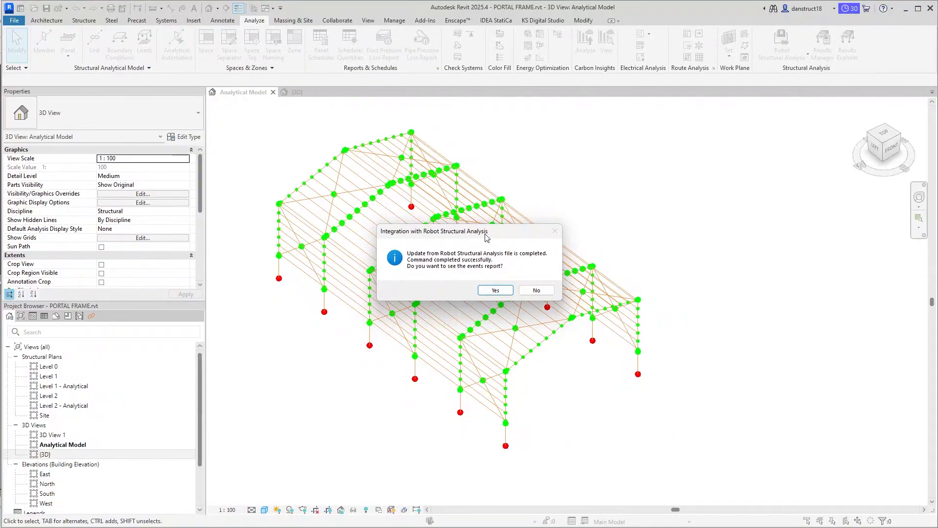
# Review the events report of the Robot update and close it
pyautogui.click(496, 290)
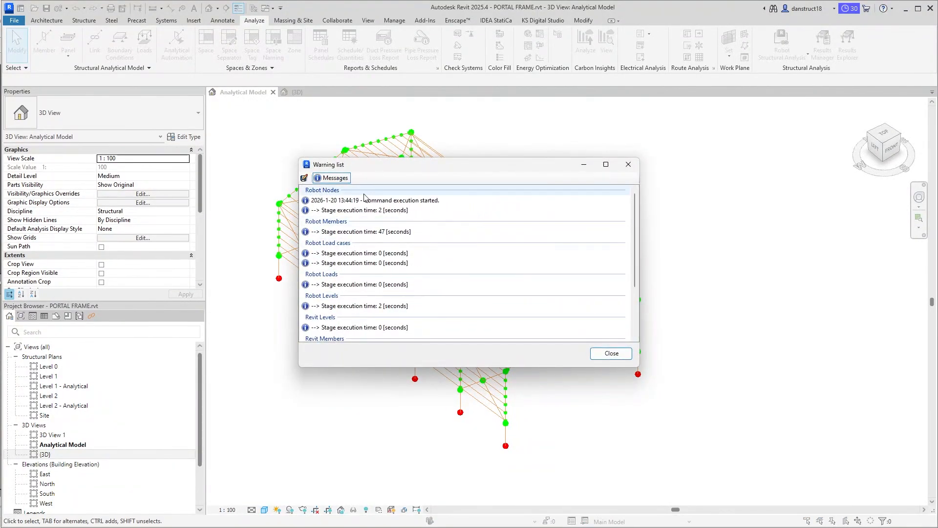
pyautogui.scroll(-3, 440, 282)
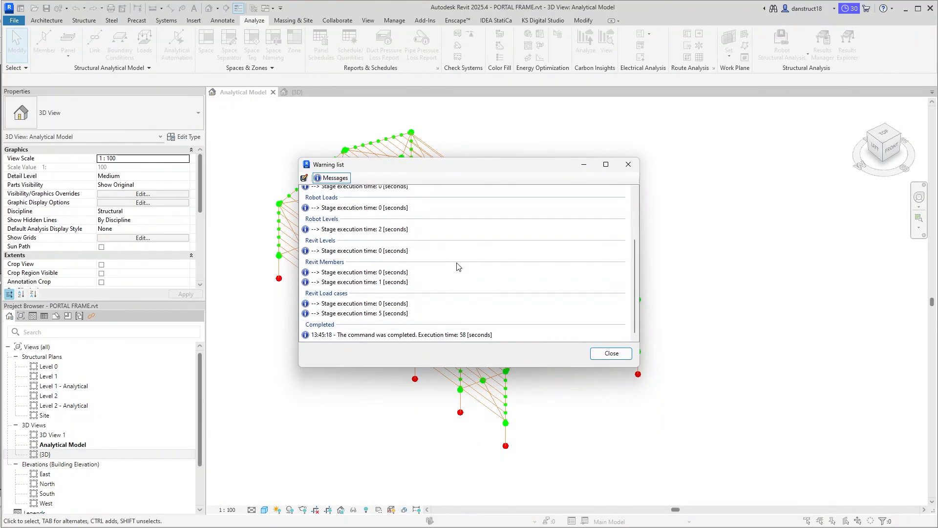
pyautogui.click(611, 354)
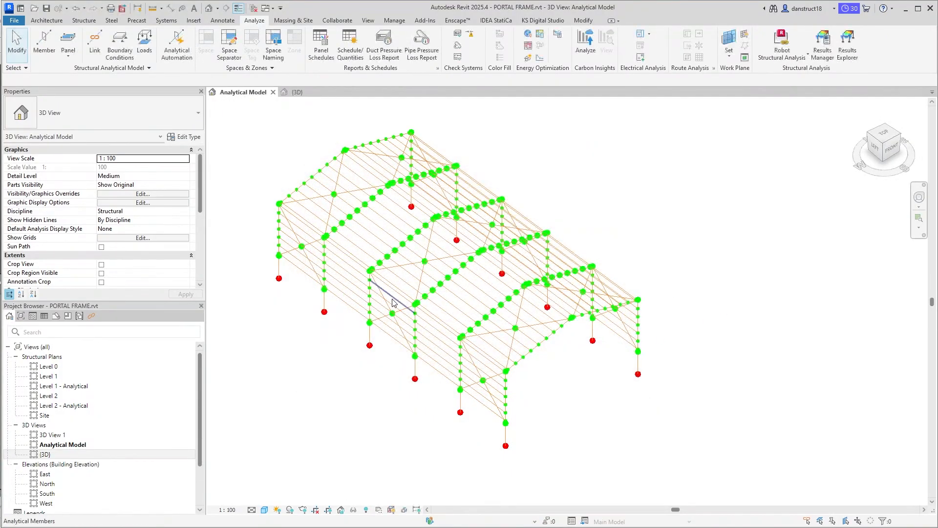
# Check the updated cross-section rotation of one analytical purlin on each roof slope and clear the selection
pyautogui.scroll(5, 377, 257)
pyautogui.click(376, 257)
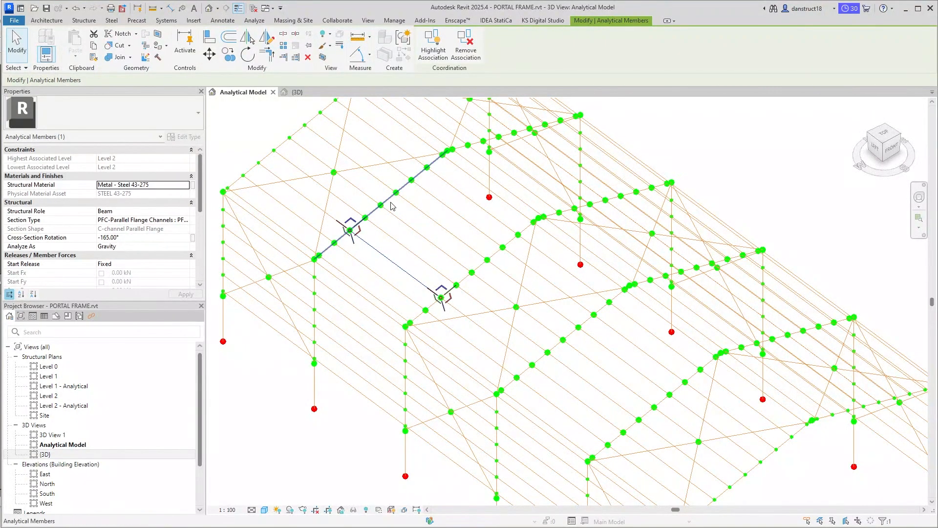
pyautogui.moveTo(391, 202); pyautogui.dragTo(415, 301, button='middle')
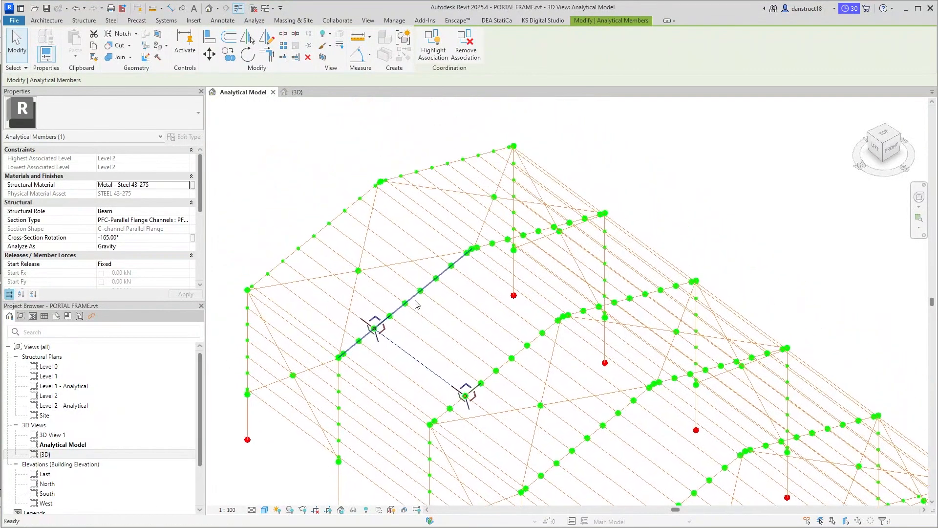
pyautogui.scroll(3, 416, 181)
pyautogui.click(476, 206)
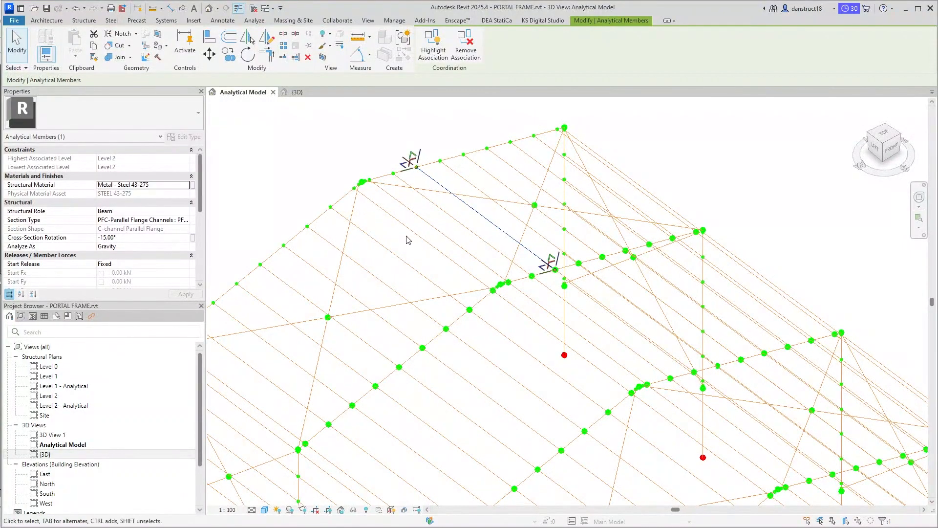
pyautogui.click(315, 179)
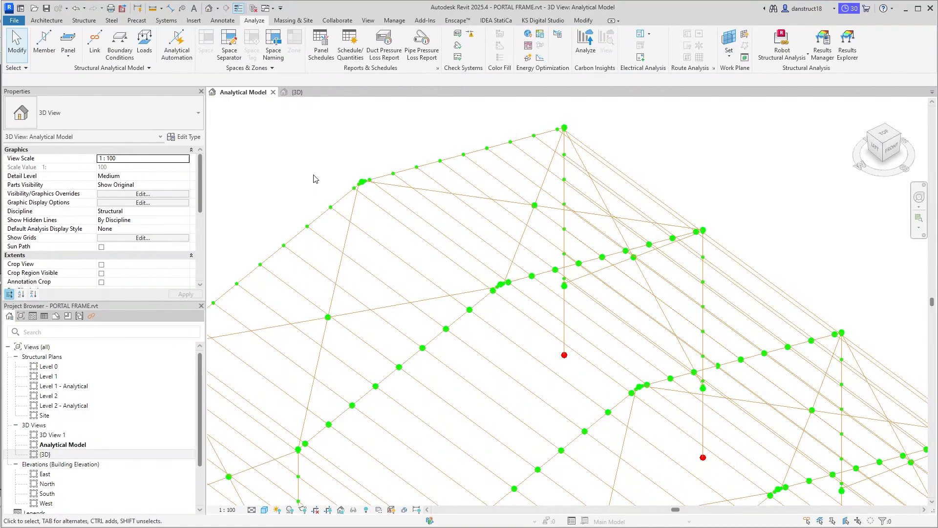
pyautogui.scroll(-5, 315, 179)
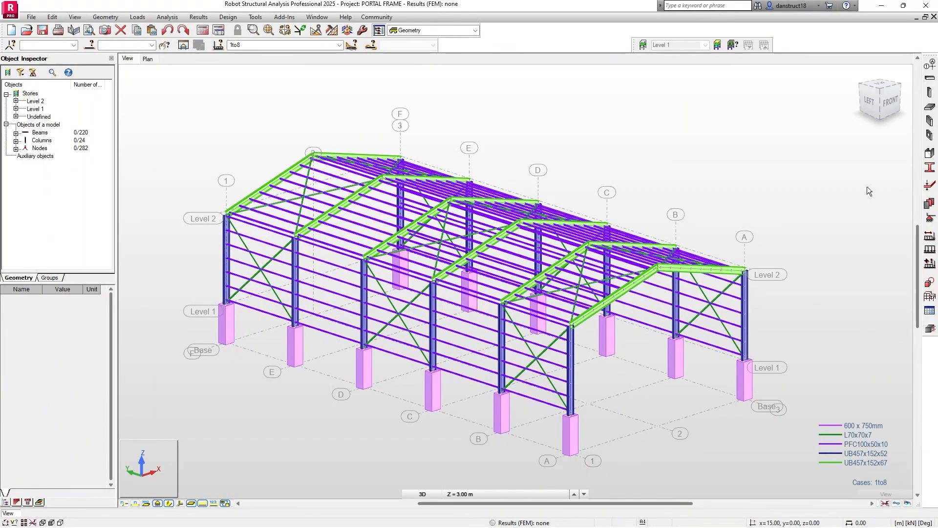
# Switch to Robot Structural Analysis and assign Fixed nodal supports to the base nodes of all concrete columns, selected from the front view
pyautogui.click(893, 104)
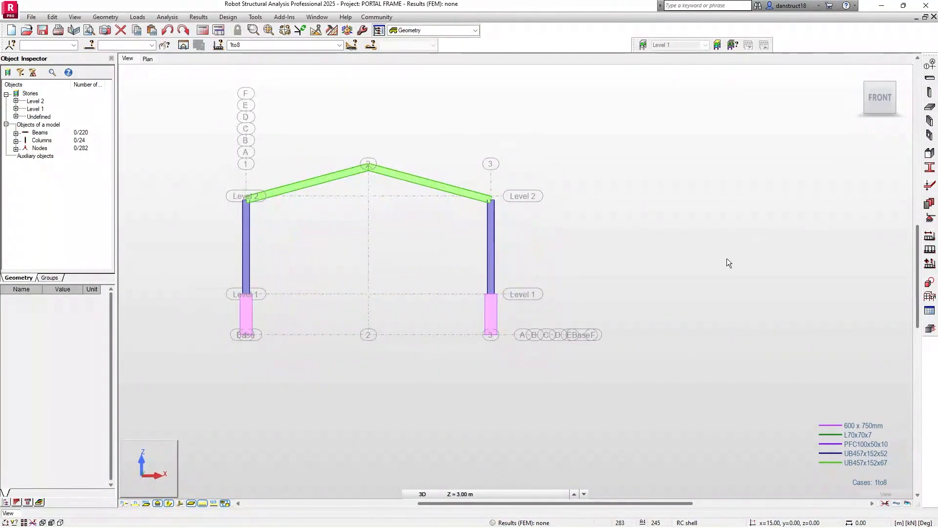
pyautogui.moveTo(195, 317); pyautogui.dragTo(543, 388)
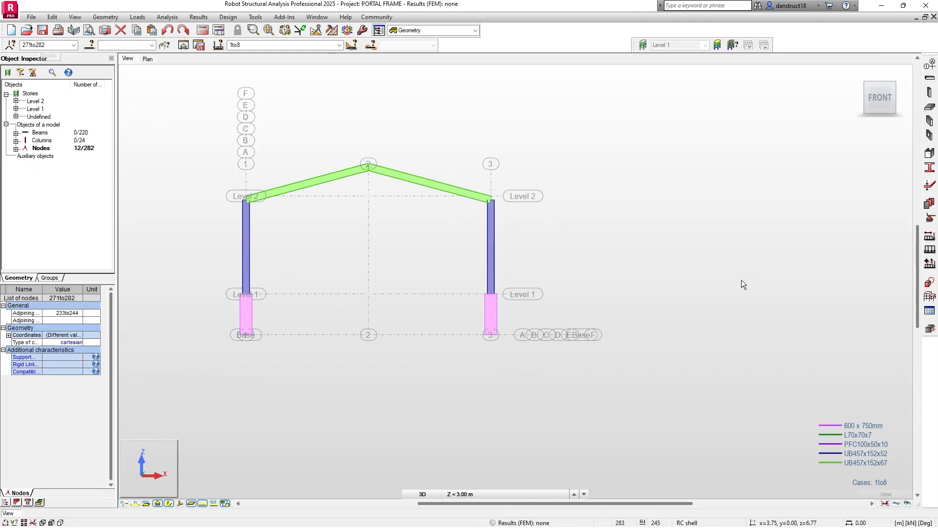
pyautogui.click(930, 218)
pyautogui.moveTo(407, 57); pyautogui.dragTo(699, 157)
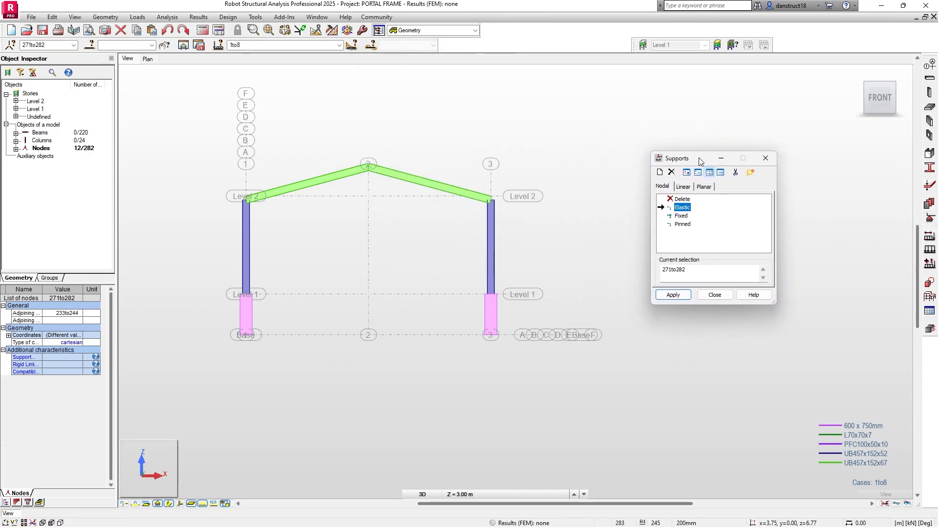
pyautogui.click(662, 187)
pyautogui.click(681, 217)
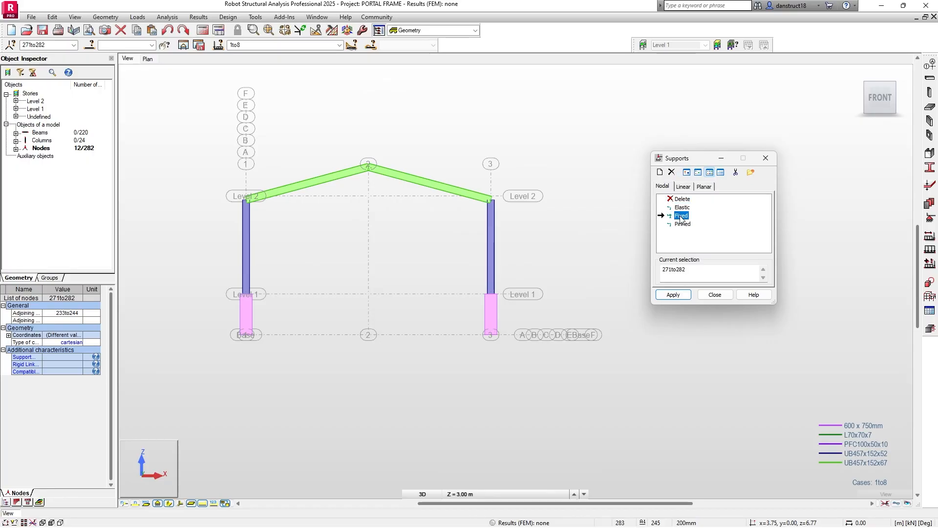
pyautogui.click(694, 274)
pyautogui.click(677, 296)
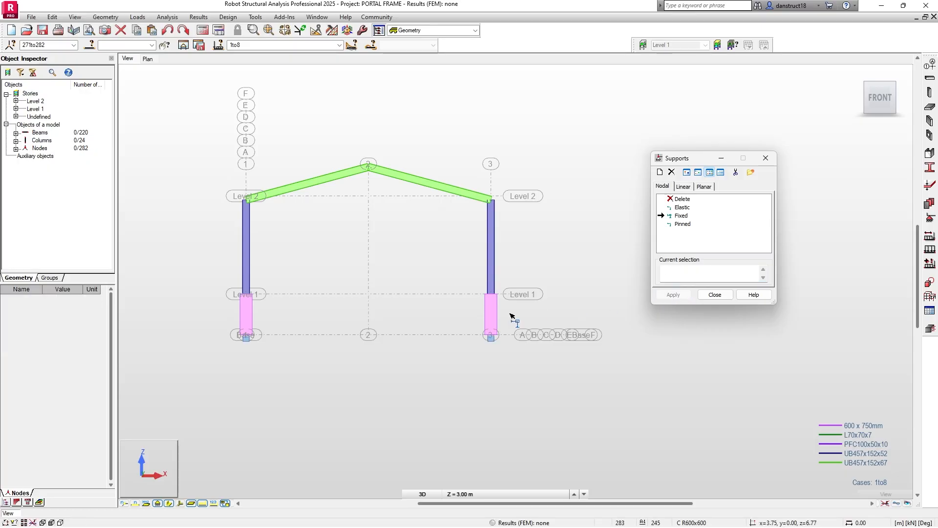
pyautogui.click(723, 296)
pyautogui.click(868, 88)
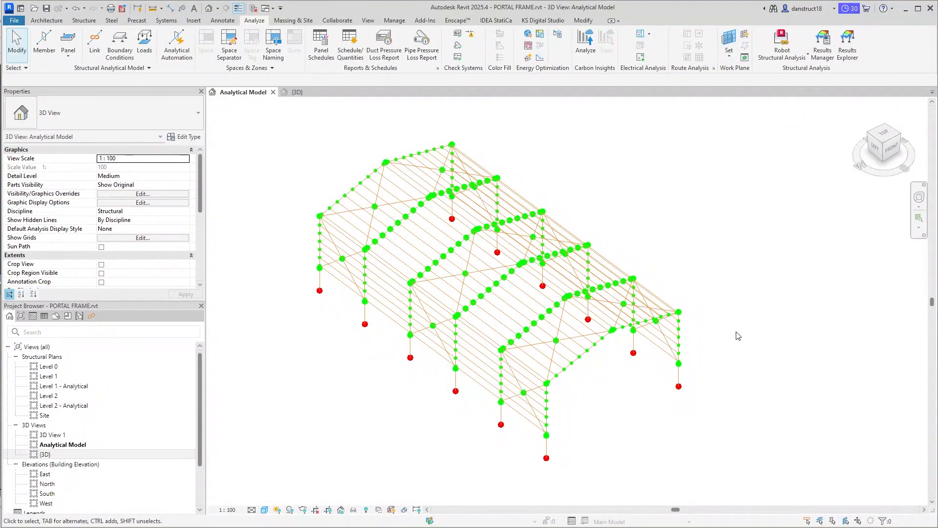
# Switch to Revit and update the model from Robot by direct integration, skipping the events report
pyautogui.click(785, 54)
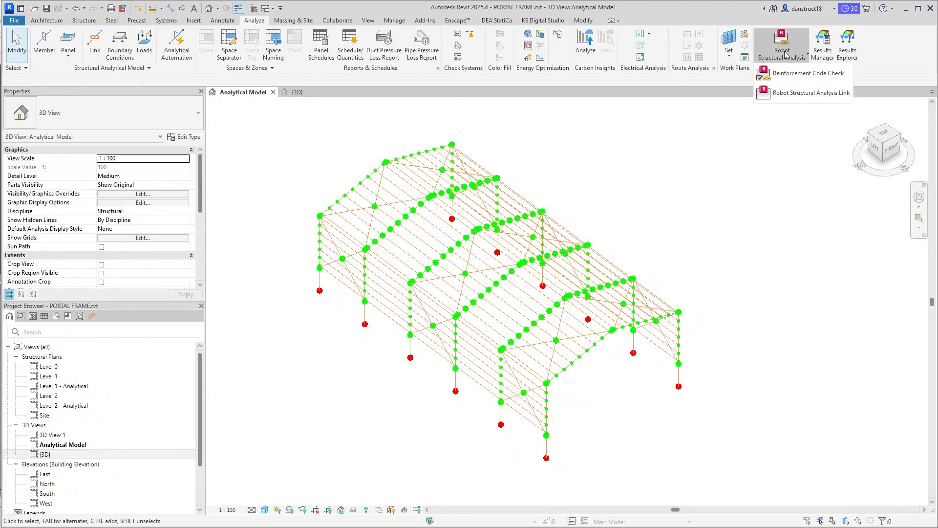
pyautogui.click(782, 91)
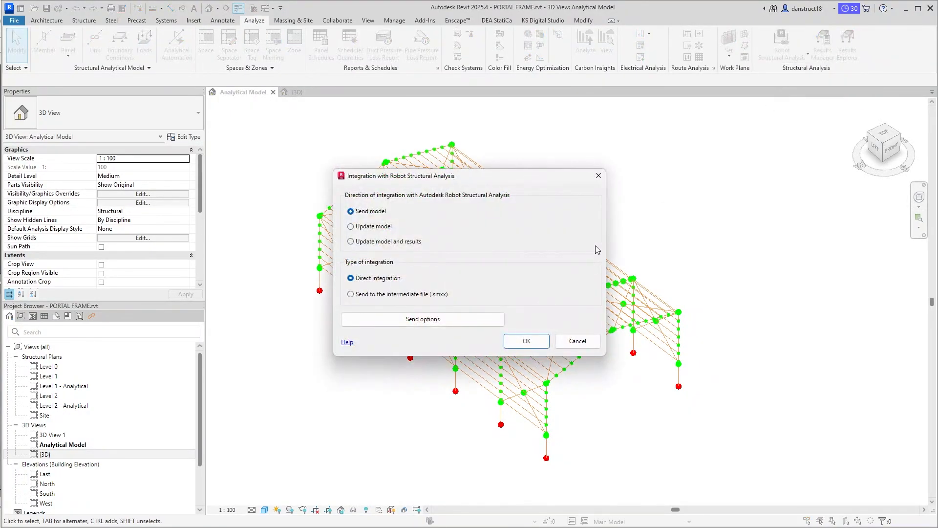
pyautogui.click(371, 228)
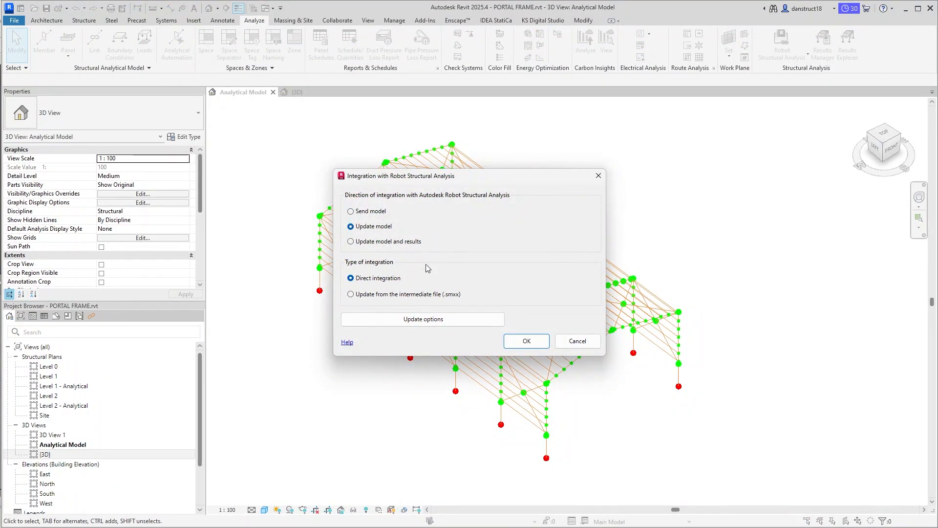
pyautogui.click(515, 345)
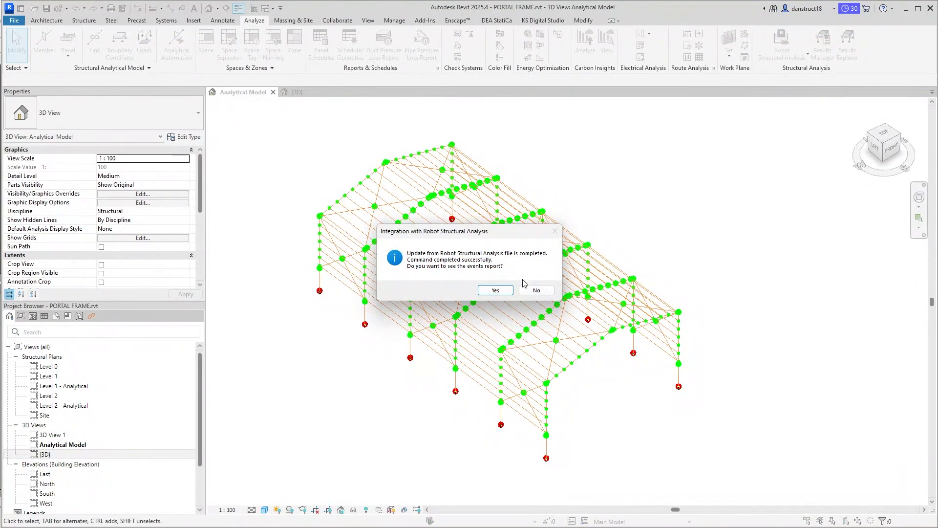
pyautogui.click(537, 290)
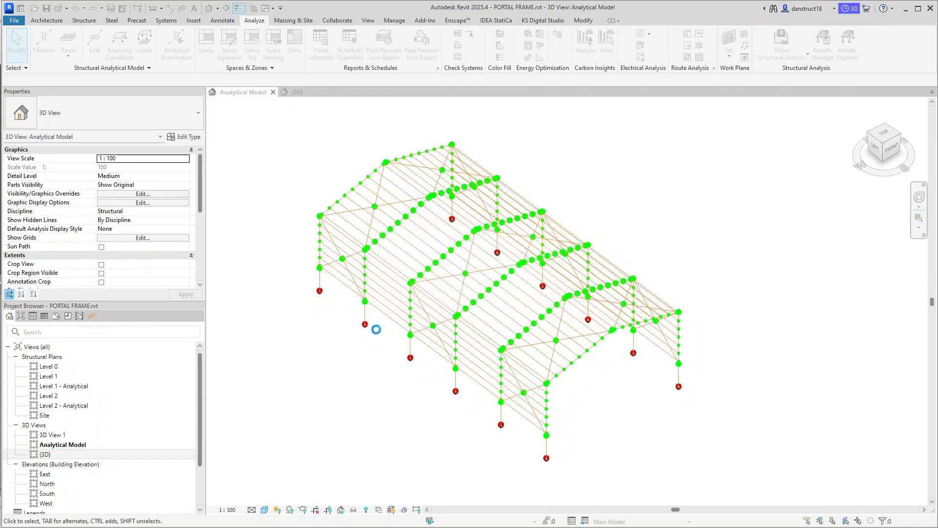
# Check the state and fixity of the boundary condition at one column base and clear the selection
pyautogui.scroll(5, 312, 293)
pyautogui.scroll(2, 354, 303)
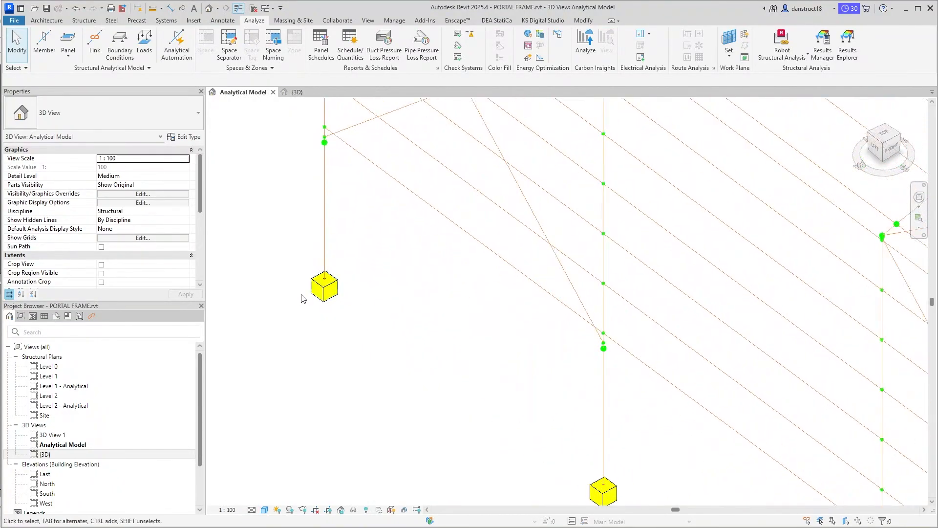
pyautogui.click(325, 286)
pyautogui.scroll(-3, 489, 391)
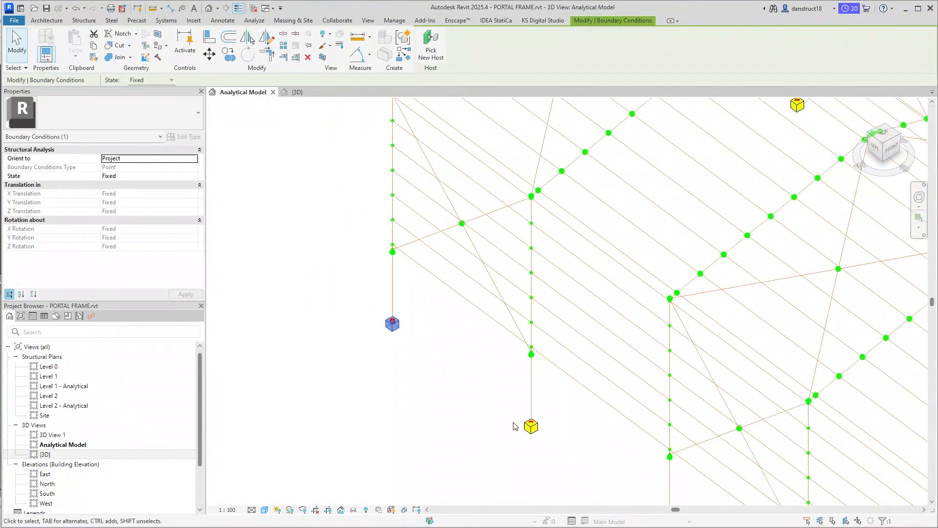
pyautogui.scroll(-5, 498, 425)
pyautogui.moveTo(468, 417); pyautogui.dragTo(432, 366, button='middle')
pyautogui.click(448, 346)
# Switch to Robot Structural Analysis and start defining a new member offset near the steel-to-concrete column joint on grid B
pyautogui.scroll(1, 421, 354)
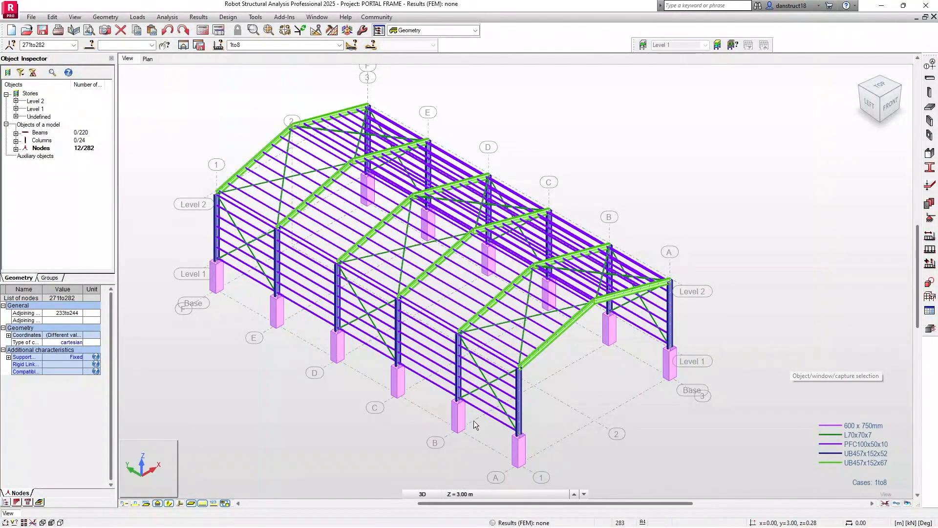
pyautogui.scroll(2, 472, 424)
pyautogui.scroll(6, 471, 425)
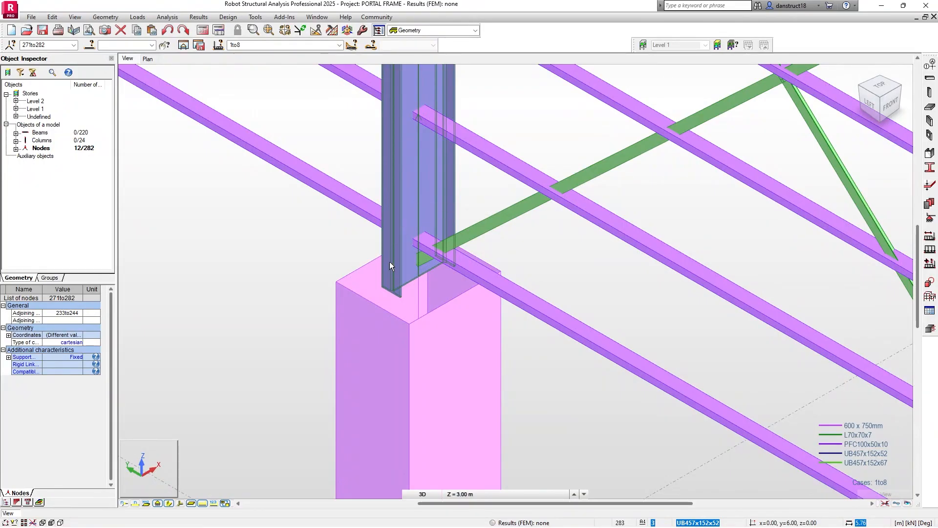
pyautogui.scroll(-5, 389, 262)
pyautogui.moveTo(341, 257); pyautogui.dragTo(329, 267, button='middle')
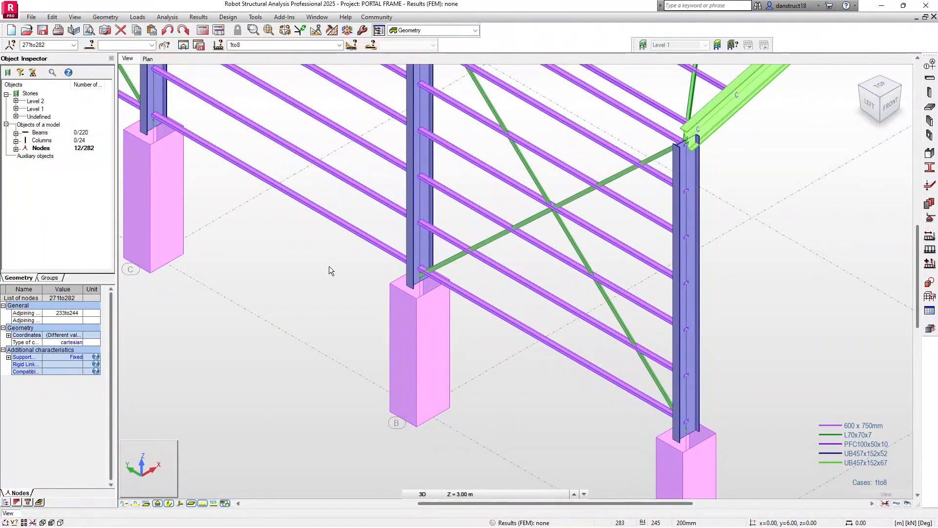
pyautogui.click(105, 17)
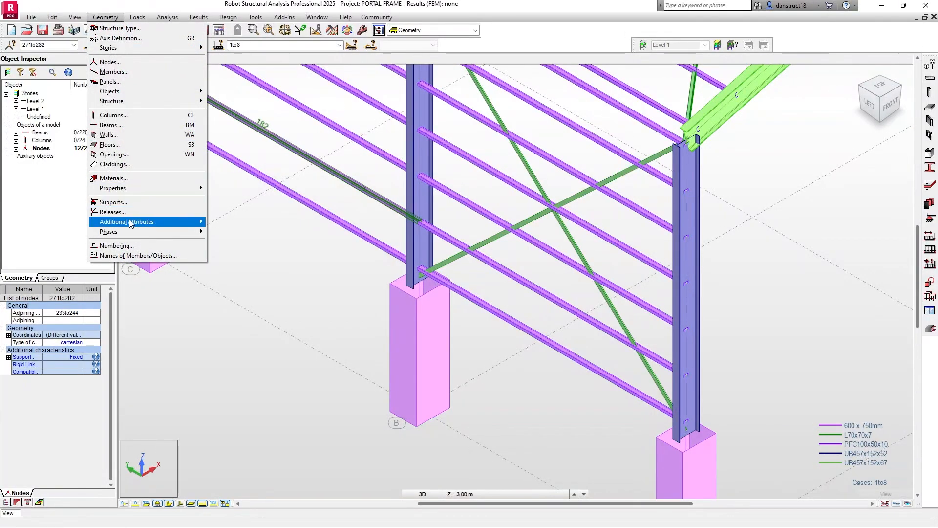
pyautogui.moveTo(162, 222)
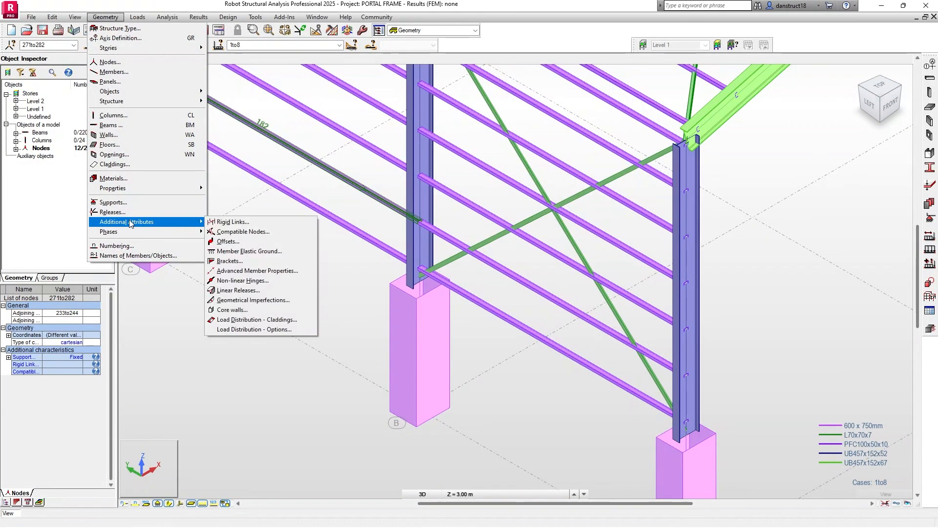
pyautogui.click(240, 242)
pyautogui.moveTo(858, 118); pyautogui.dragTo(805, 188)
pyautogui.click(771, 201)
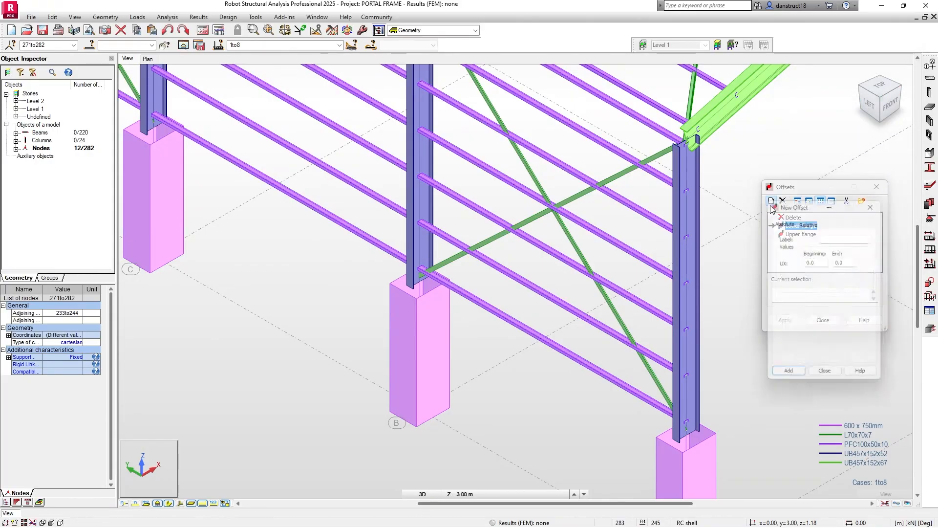
# Define a global absolute offset labelled -275mm with UX set to -275 mm at both beginning and end
pyautogui.click(835, 236)
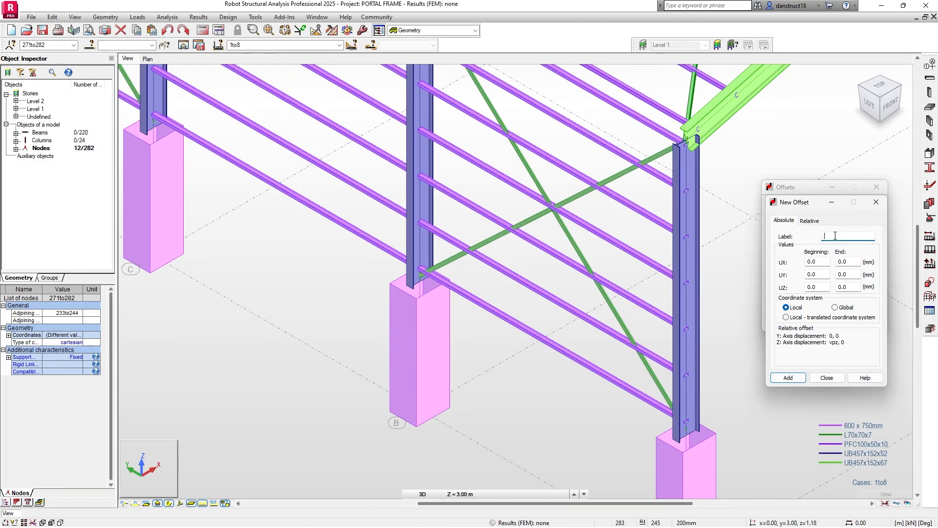
pyautogui.write('275mm')
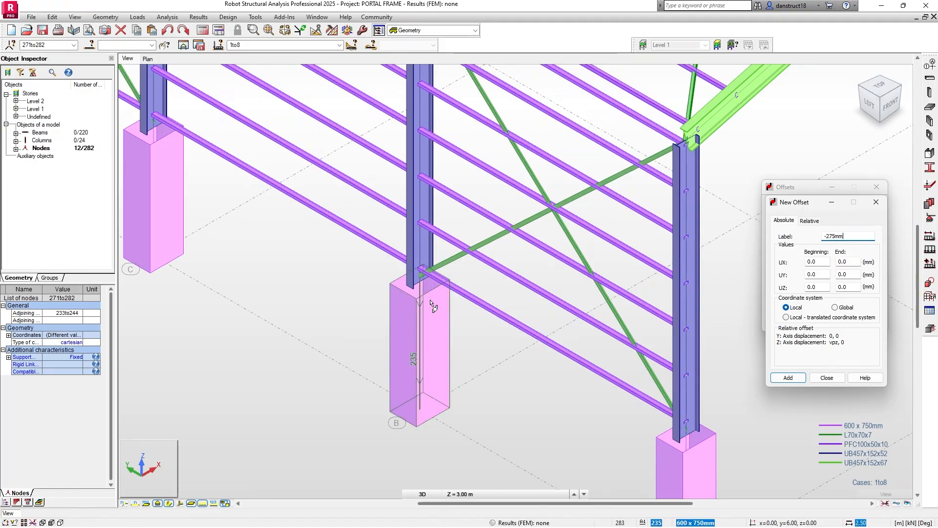
pyautogui.scroll(4, 416, 267)
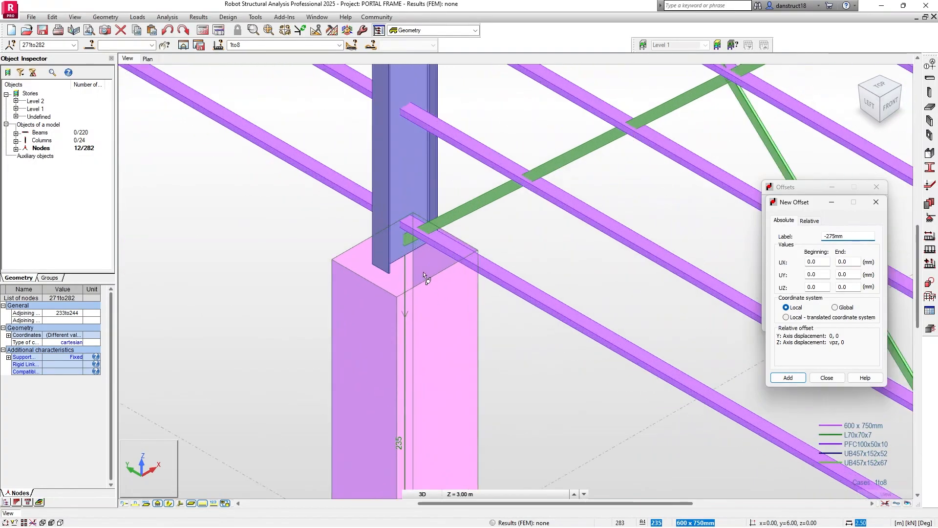
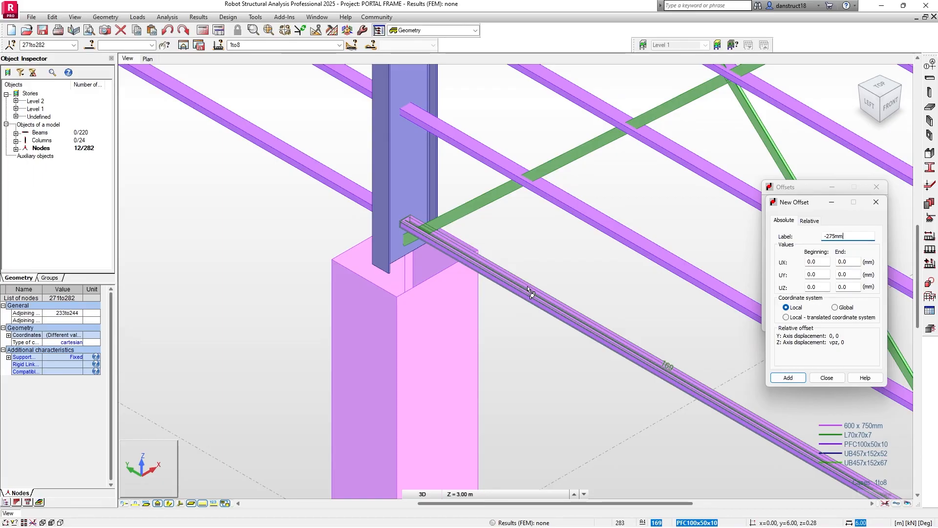
pyautogui.moveTo(855, 237); pyautogui.dragTo(828, 243)
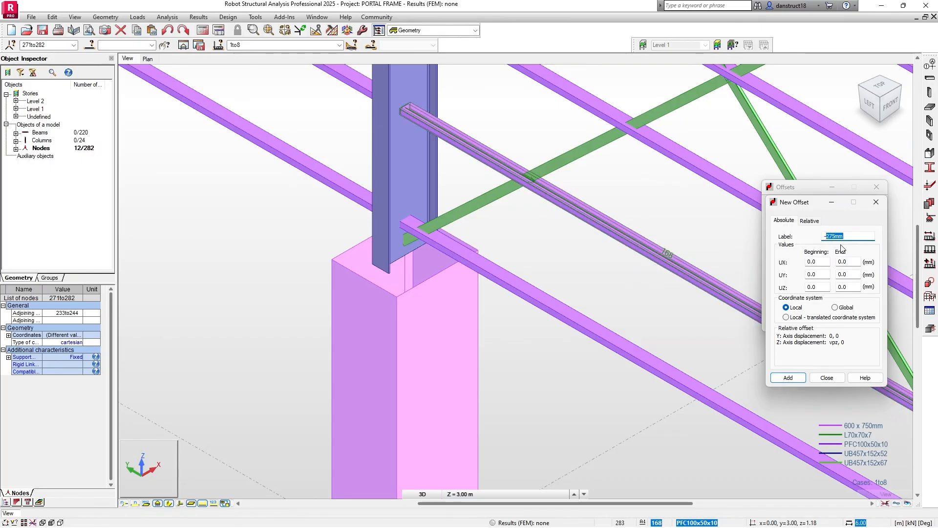
pyautogui.click(829, 236)
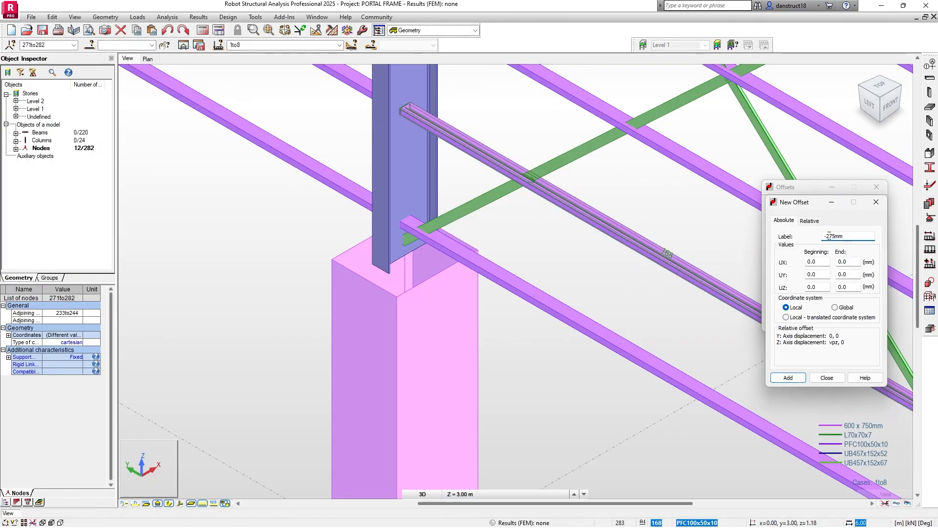
pyautogui.click(835, 308)
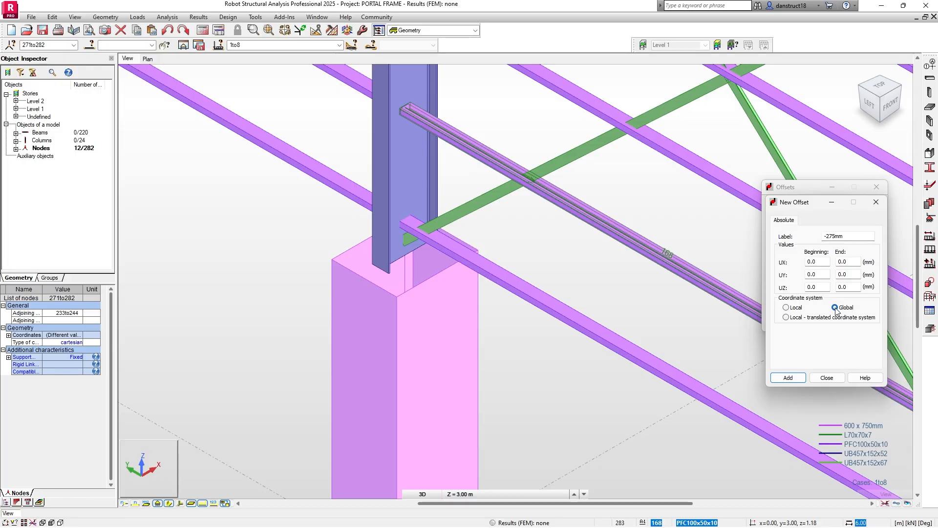
pyautogui.scroll(-1, 550, 289)
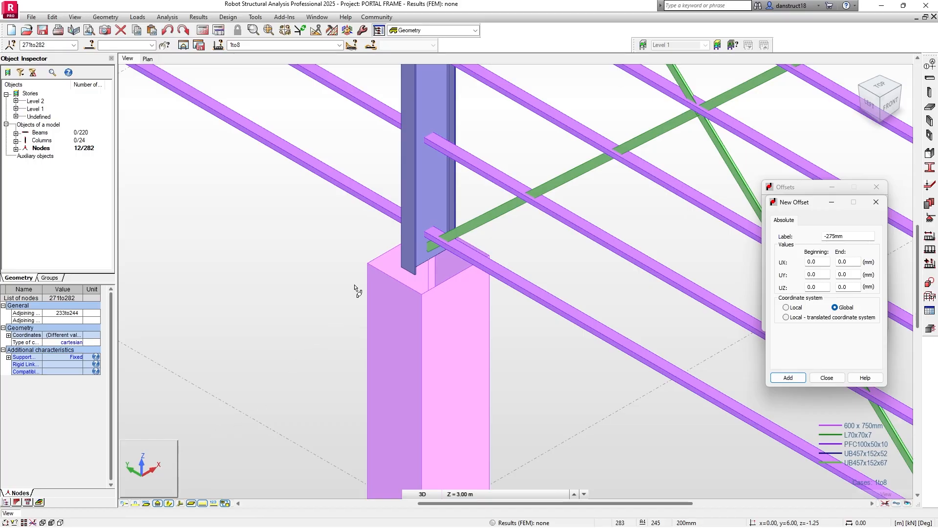
pyautogui.doubleClick(807, 262)
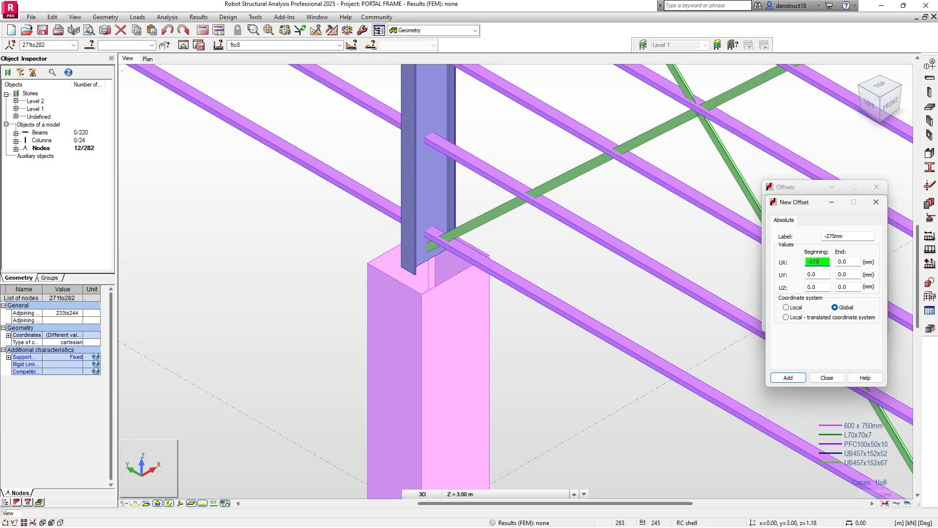
pyautogui.press('Tab')
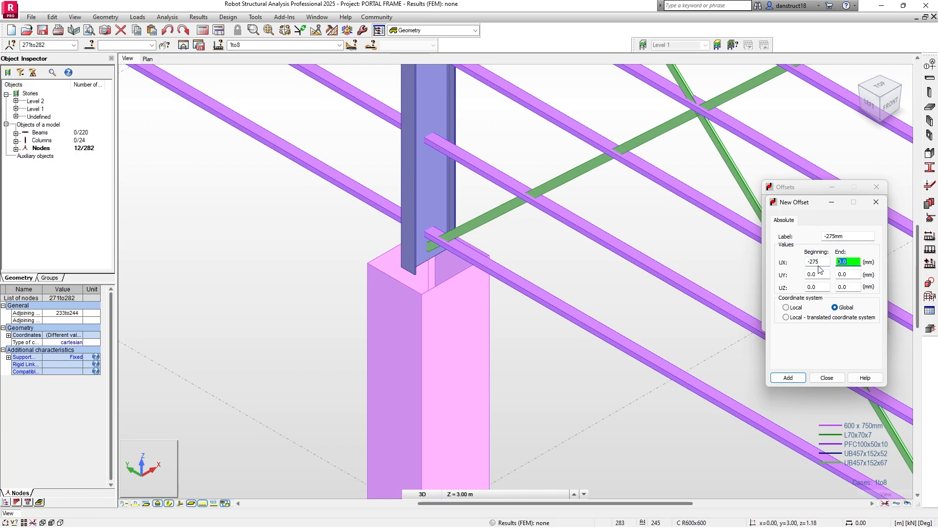
pyautogui.write('-275')
pyautogui.click(788, 377)
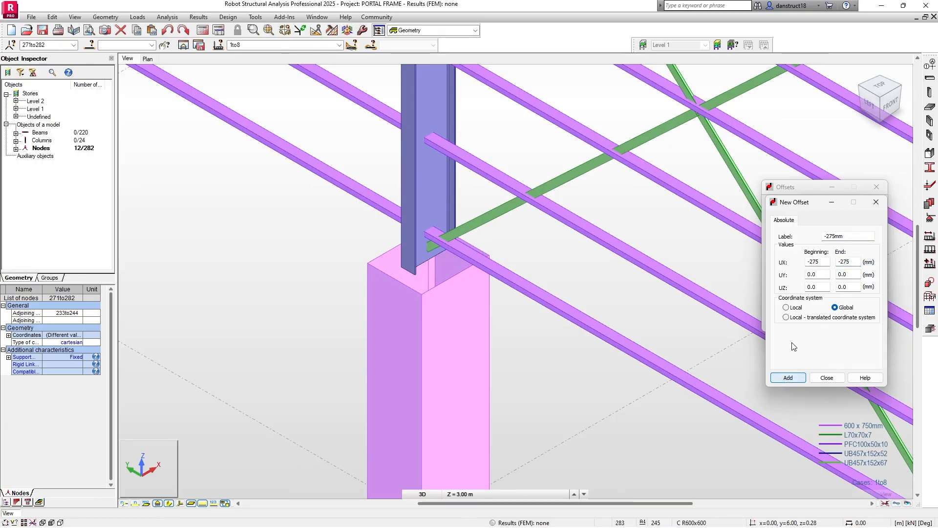
# Add a second global offset labelled 275mm with UX set to 275 mm at both ends, and finish defining offsets
pyautogui.click(828, 236)
pyautogui.press('BackSpace')
pyautogui.click(811, 265)
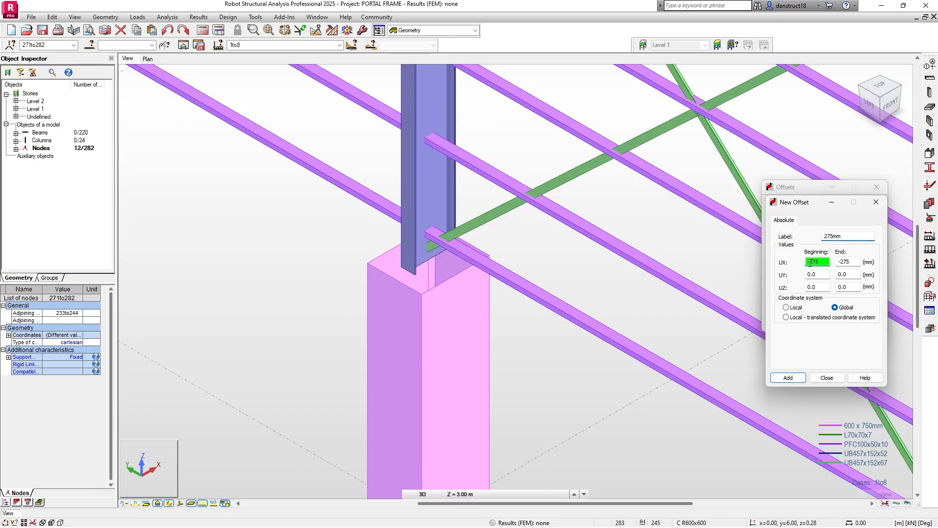
pyautogui.click(841, 262)
pyautogui.press('BackSpace')
pyautogui.click(782, 380)
pyautogui.click(826, 378)
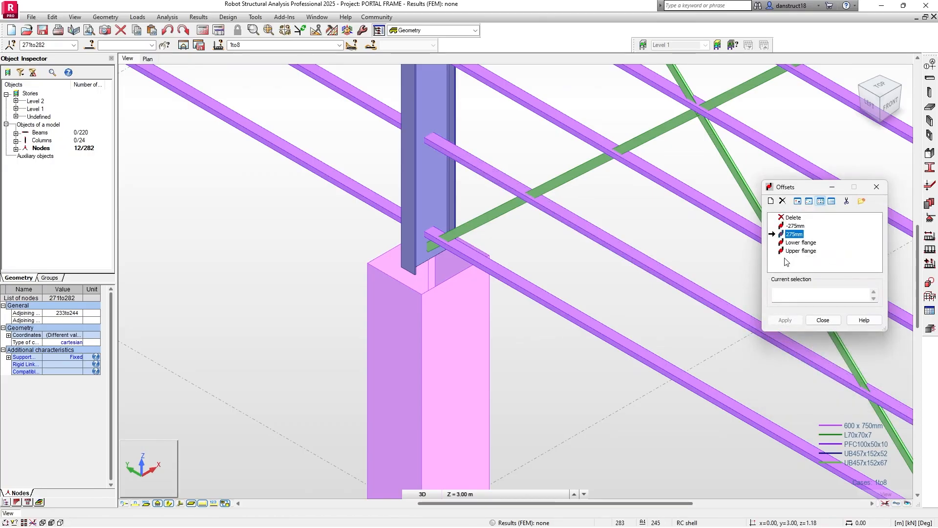
# Apply the -275mm offset to the lowest side rail between grids A and B on the left wall
pyautogui.click(790, 298)
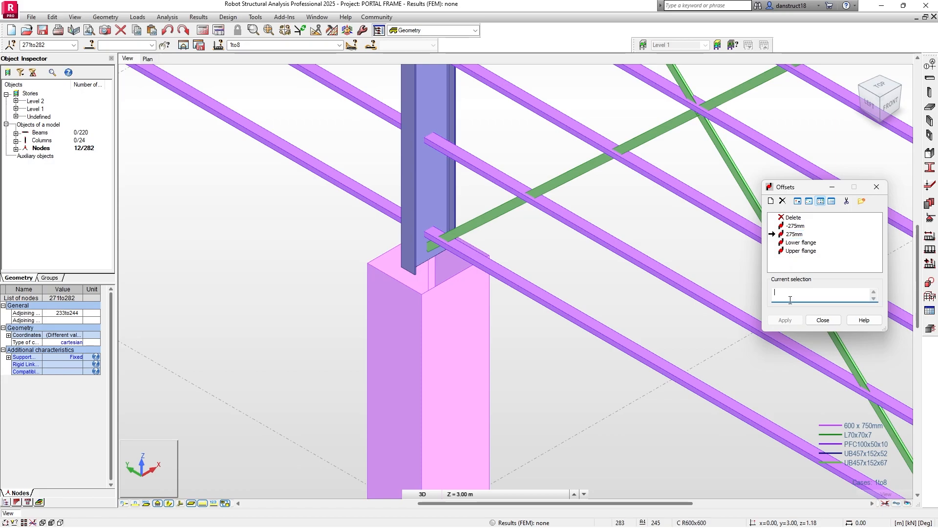
pyautogui.click(793, 226)
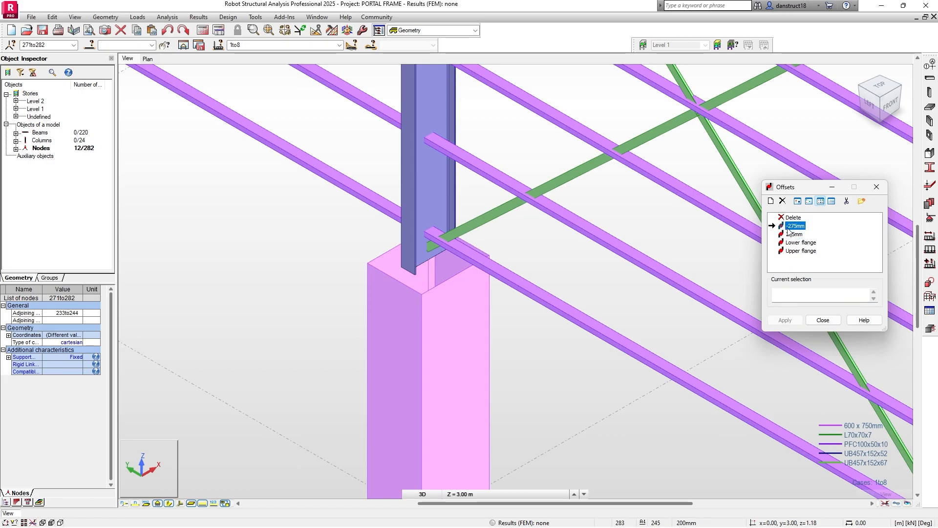
pyautogui.click(619, 336)
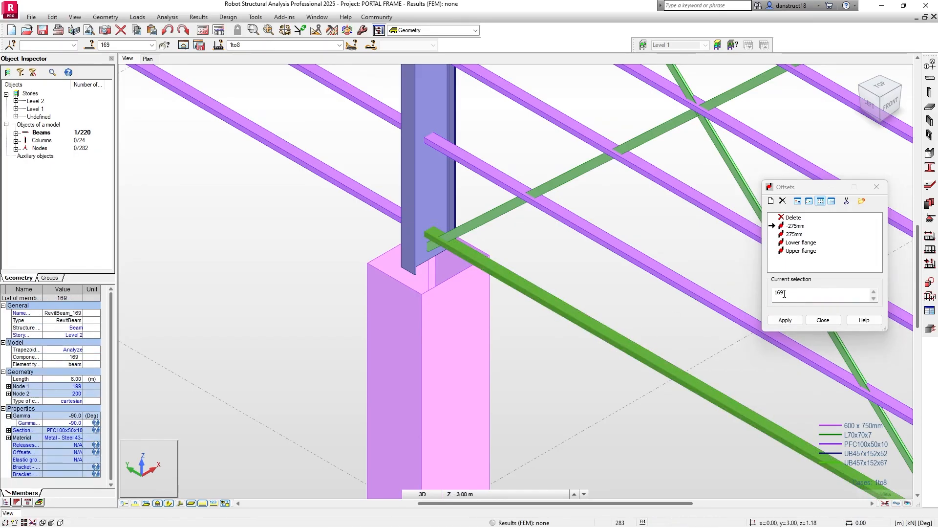
pyautogui.click(785, 320)
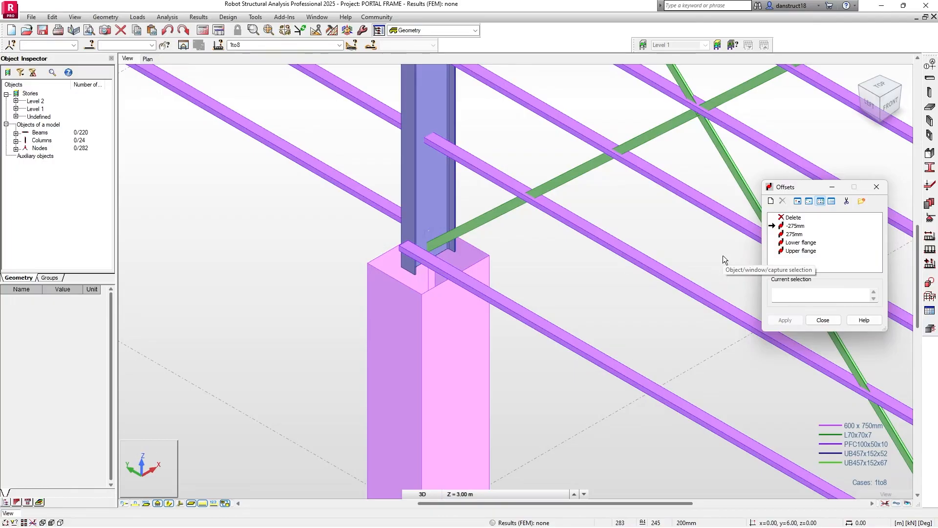
# Select the side rails above the lowest one between grids A and B, leaving out the topmost, for the -275mm offset
pyautogui.click(787, 293)
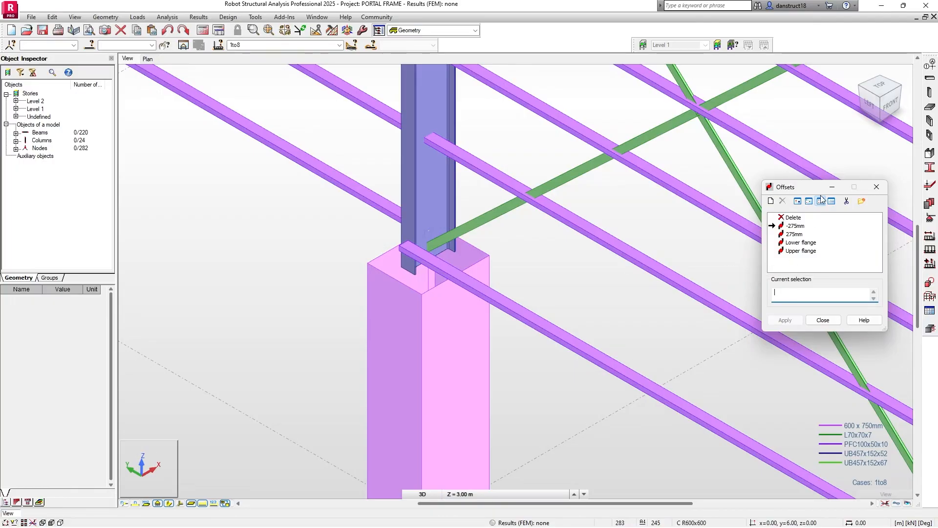
pyautogui.click(872, 103)
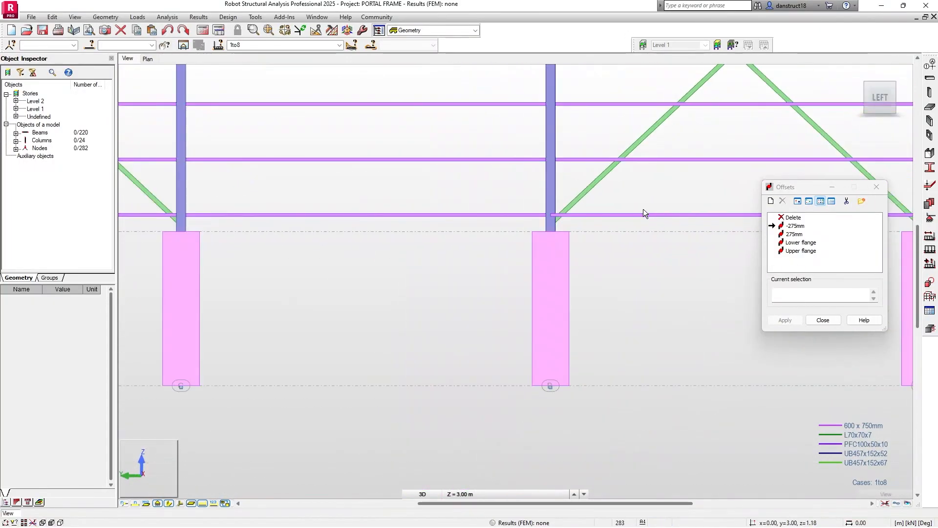
pyautogui.moveTo(650, 231); pyautogui.dragTo(648, 238, button='middle')
pyautogui.keyDown('shift'); pyautogui.moveTo(611, 282); pyautogui.dragTo(619, 278, button='middle'); pyautogui.keyUp('shift')
pyautogui.moveTo(652, 233); pyautogui.dragTo(571, 300, button='middle')
pyautogui.scroll(3, 520, 305)
pyautogui.click(558, 291)
pyautogui.keyDown('ctrl'); pyautogui.click(538, 251); pyautogui.keyUp('ctrl')
pyautogui.keyDown('ctrl'); pyautogui.click(541, 223); pyautogui.keyUp('ctrl')
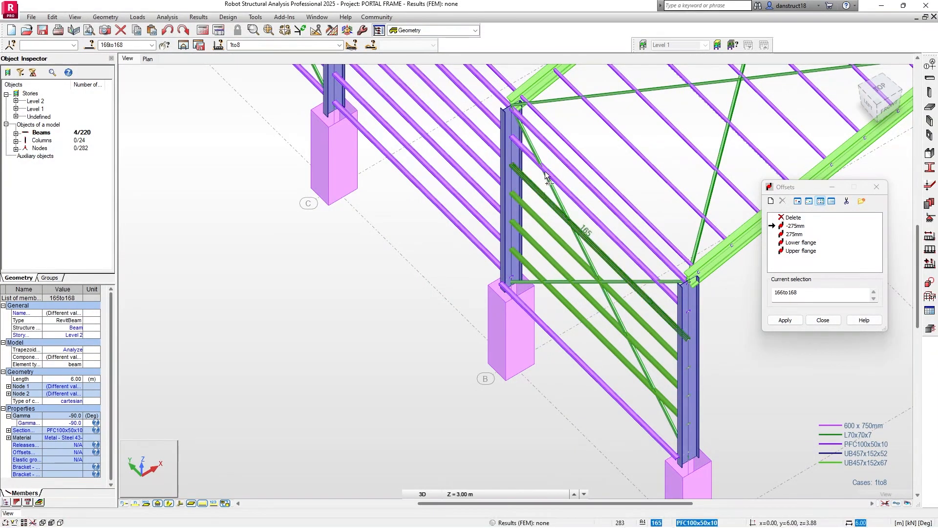
pyautogui.keyDown('ctrl'); pyautogui.click(545, 193); pyautogui.keyUp('ctrl')
pyautogui.moveTo(456, 206); pyautogui.dragTo(518, 359, button='middle')
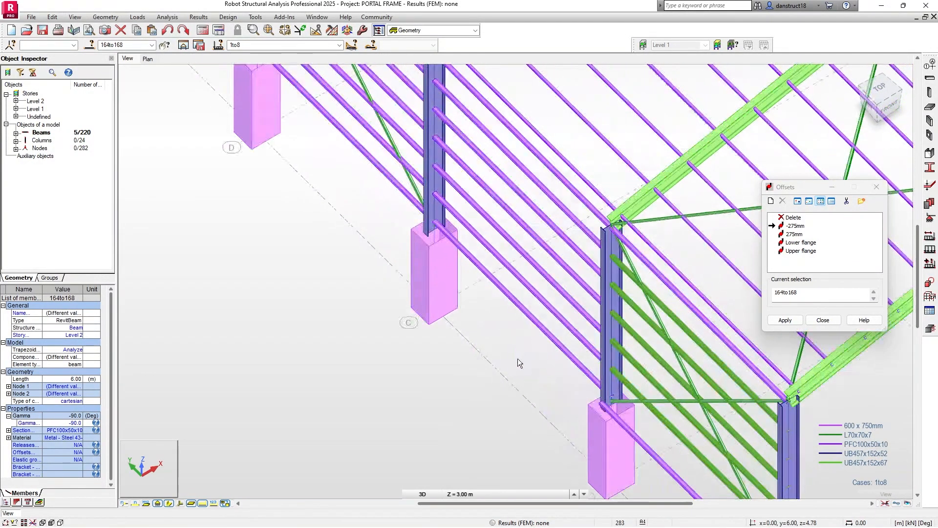
# Extend the selection with the top rail of bay A-B and all side rails of bays B-C and C-D
pyautogui.keyDown('ctrl'); pyautogui.moveTo(526, 366); pyautogui.dragTo(499, 149); pyautogui.keyUp('ctrl')
pyautogui.keyDown('shift'); pyautogui.moveTo(510, 292); pyautogui.dragTo(535, 273, button='middle'); pyautogui.keyUp('shift')
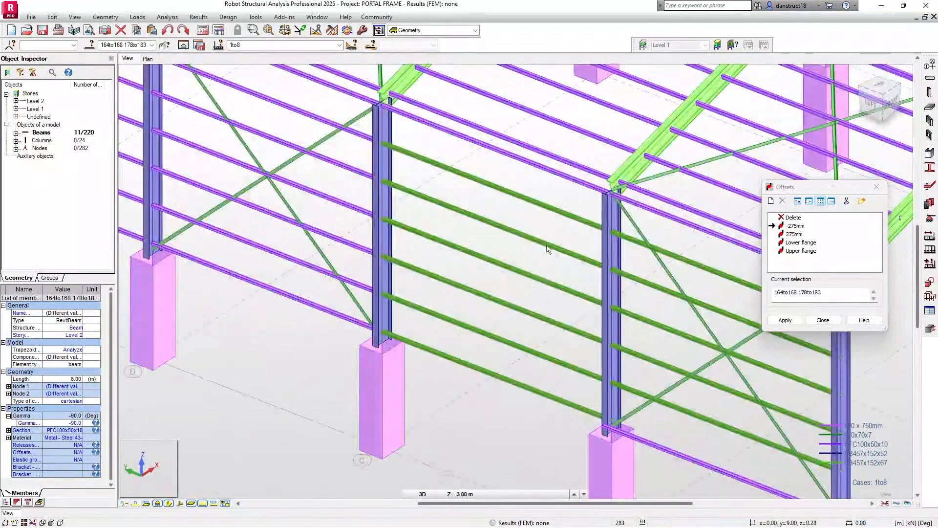
pyautogui.keyDown('ctrl'); pyautogui.click(637, 203); pyautogui.keyUp('ctrl')
pyautogui.moveTo(413, 237); pyautogui.dragTo(356, 275, button='middle')
pyautogui.keyDown('ctrl'); pyautogui.moveTo(448, 436); pyautogui.dragTo(433, 330); pyautogui.keyUp('ctrl')
pyautogui.keyDown('ctrl'); pyautogui.moveTo(368, 283); pyautogui.dragTo(364, 226); pyautogui.keyUp('ctrl')
pyautogui.keyDown('ctrl'); pyautogui.moveTo(446, 240); pyautogui.dragTo(438, 180); pyautogui.keyUp('ctrl')
pyautogui.moveTo(239, 301); pyautogui.dragTo(405, 368, button='middle')
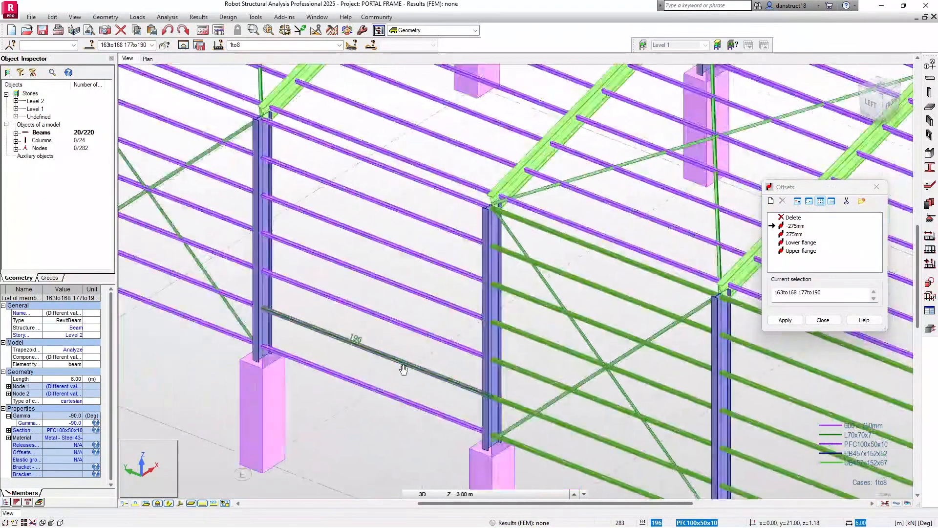
# Add the left wall's side rails in bays D-E and E-F to the selection and apply the -275mm offset
pyautogui.keyDown('ctrl'); pyautogui.moveTo(382, 439); pyautogui.dragTo(330, 154); pyautogui.keyUp('ctrl')
pyautogui.moveTo(318, 198); pyautogui.dragTo(409, 390, button='middle')
pyautogui.keyDown('ctrl'); pyautogui.moveTo(408, 390); pyautogui.dragTo(404, 275); pyautogui.keyUp('ctrl')
pyautogui.keyDown('ctrl'); pyautogui.moveTo(346, 238); pyautogui.dragTo(330, 171); pyautogui.keyUp('ctrl')
pyautogui.keyDown('ctrl'); pyautogui.moveTo(427, 195); pyautogui.dragTo(409, 134); pyautogui.keyUp('ctrl')
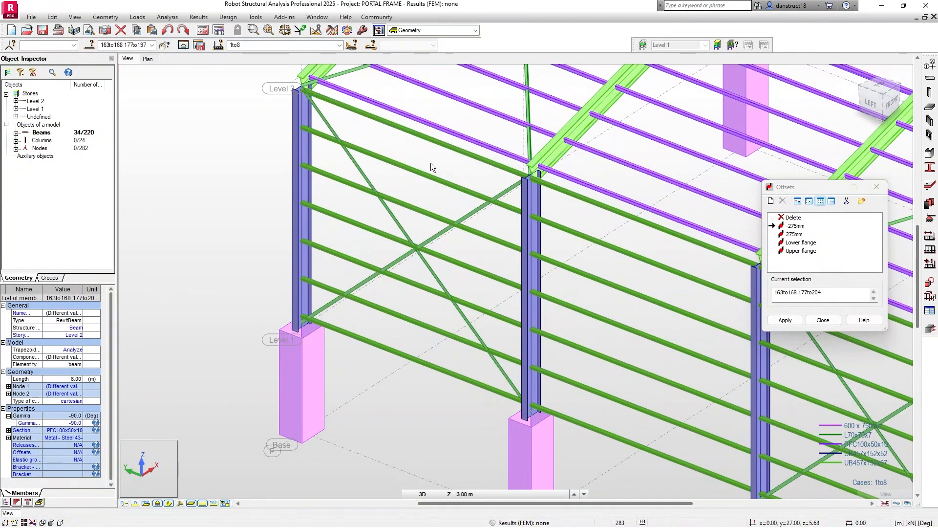
pyautogui.click(832, 292)
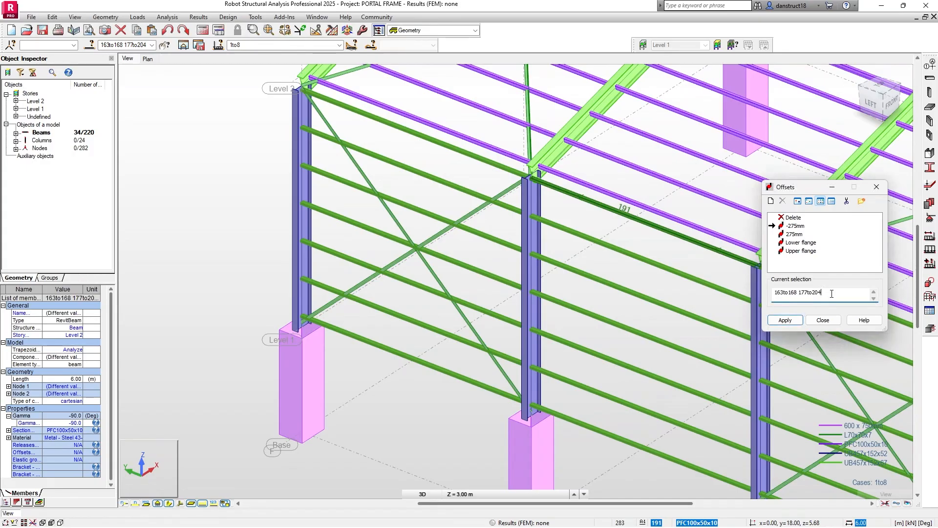
pyautogui.click(787, 322)
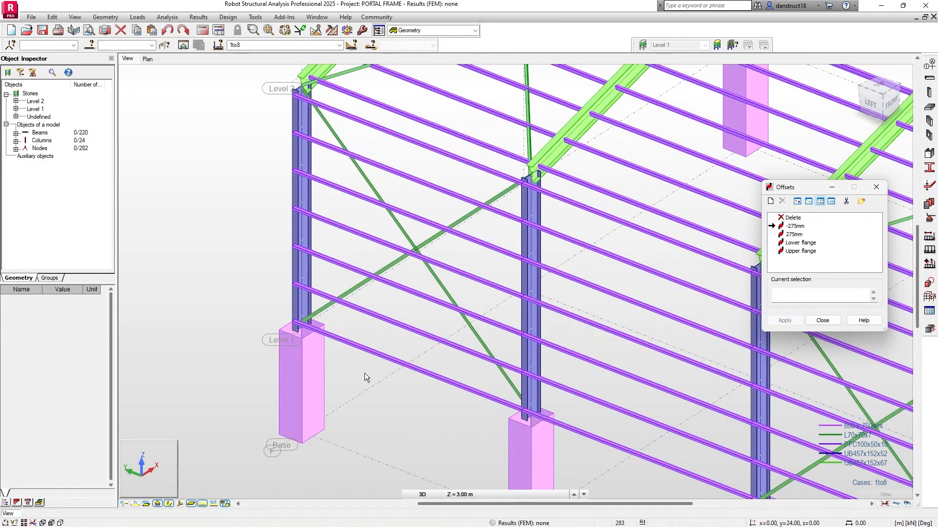
# Choose the 275mm offset for the side rails of the opposite wall along grid 3
pyautogui.scroll(-6, 354, 248)
pyautogui.moveTo(586, 345); pyautogui.dragTo(354, 295, button='middle')
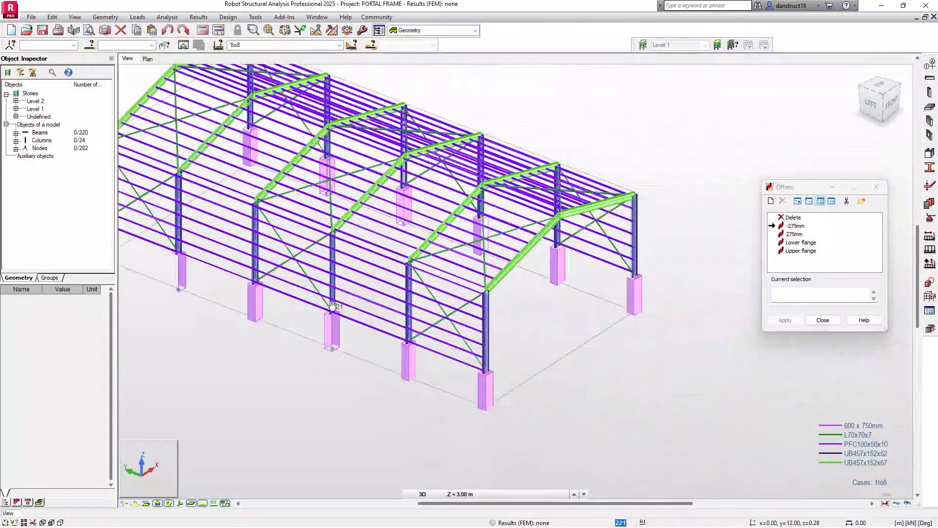
pyautogui.keyDown('shift'); pyautogui.moveTo(663, 341); pyautogui.dragTo(493, 221, button='middle'); pyautogui.keyUp('shift')
pyautogui.click(786, 292)
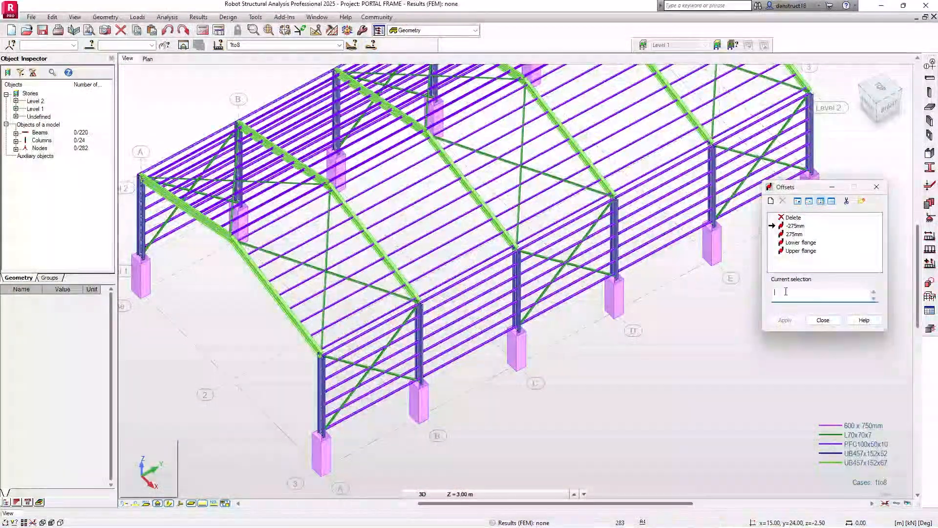
pyautogui.scroll(4, 352, 394)
pyautogui.click(794, 235)
pyautogui.moveTo(357, 404); pyautogui.dragTo(421, 419, button='middle')
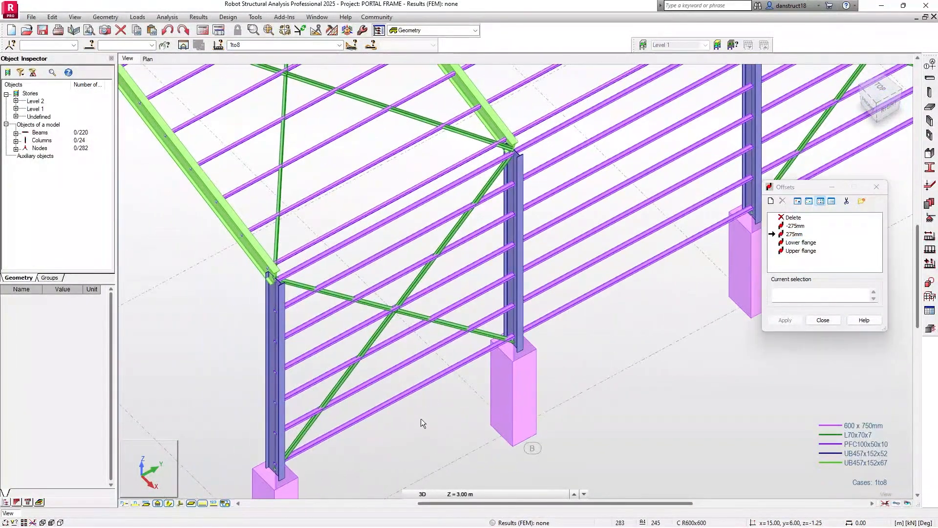
# Select all side rails along grid line 3 in the bays between grid lines A–B and B–C
pyautogui.moveTo(400, 358); pyautogui.dragTo(394, 333)
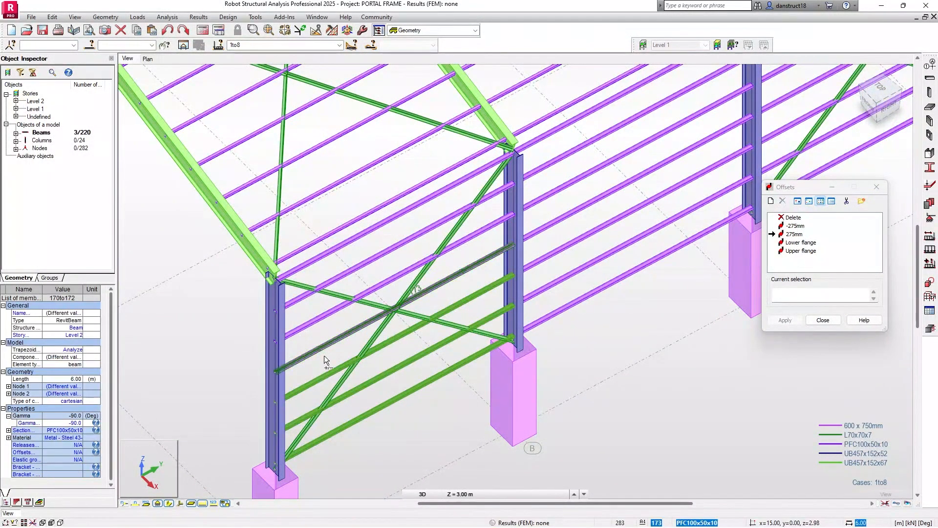
pyautogui.keyDown('ctrl'); pyautogui.moveTo(323, 360); pyautogui.dragTo(301, 315); pyautogui.keyUp('ctrl')
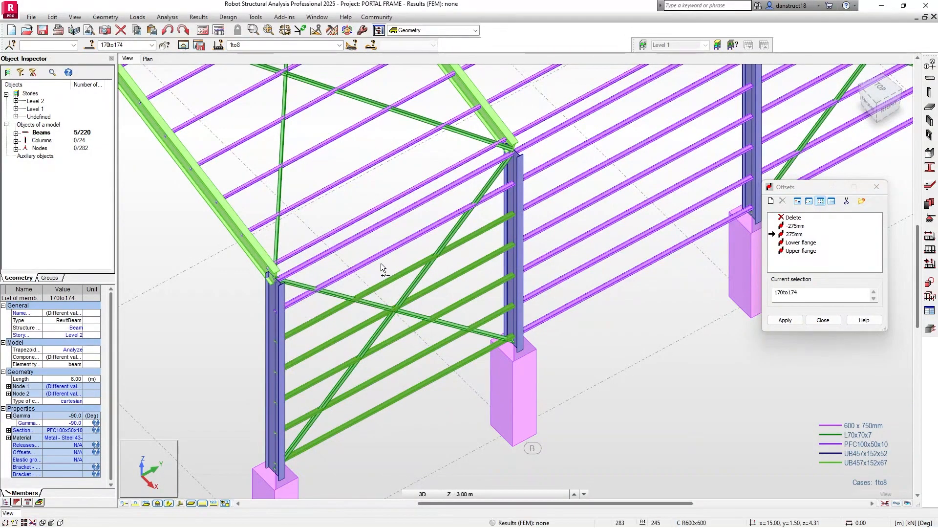
pyautogui.keyDown('ctrl'); pyautogui.moveTo(379, 268); pyautogui.dragTo(362, 230); pyautogui.keyUp('ctrl')
pyautogui.moveTo(657, 391); pyautogui.dragTo(596, 463, button='middle')
pyautogui.keyDown('ctrl'); pyautogui.moveTo(607, 425); pyautogui.dragTo(523, 181); pyautogui.keyUp('ctrl')
# Add the grid line 3 side rails in bays C–D and D–E to the selection
pyautogui.moveTo(631, 263); pyautogui.dragTo(506, 353, button='middle')
pyautogui.keyDown('ctrl'); pyautogui.moveTo(591, 362); pyautogui.dragTo(597, 252); pyautogui.keyUp('ctrl')
pyautogui.moveTo(666, 210); pyautogui.dragTo(582, 298, button='middle')
pyautogui.keyDown('ctrl'); pyautogui.moveTo(585, 295); pyautogui.dragTo(576, 242); pyautogui.keyUp('ctrl')
pyautogui.keyDown('ctrl'); pyautogui.moveTo(505, 268); pyautogui.dragTo(489, 230); pyautogui.keyUp('ctrl')
pyautogui.moveTo(685, 309); pyautogui.dragTo(555, 356, button='middle')
pyautogui.keyDown('ctrl'); pyautogui.moveTo(619, 377); pyautogui.dragTo(559, 171); pyautogui.keyUp('ctrl')
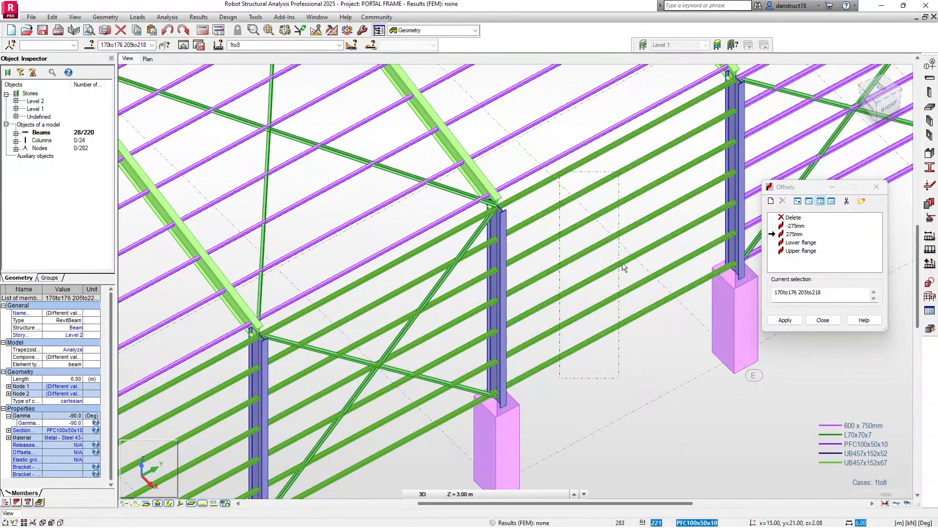
# Add the side rails of bay E–F and apply the 275mm offset to all selected rails
pyautogui.moveTo(626, 259); pyautogui.dragTo(650, 240, button='middle')
pyautogui.keyDown('ctrl'); pyautogui.moveTo(640, 289); pyautogui.dragTo(635, 243); pyautogui.keyUp('ctrl')
pyautogui.moveTo(706, 207); pyautogui.dragTo(597, 301, button='middle')
pyautogui.keyDown('ctrl'); pyautogui.moveTo(611, 289); pyautogui.dragTo(605, 236); pyautogui.keyUp('ctrl')
pyautogui.keyDown('ctrl'); pyautogui.moveTo(511, 275); pyautogui.dragTo(497, 236); pyautogui.keyUp('ctrl')
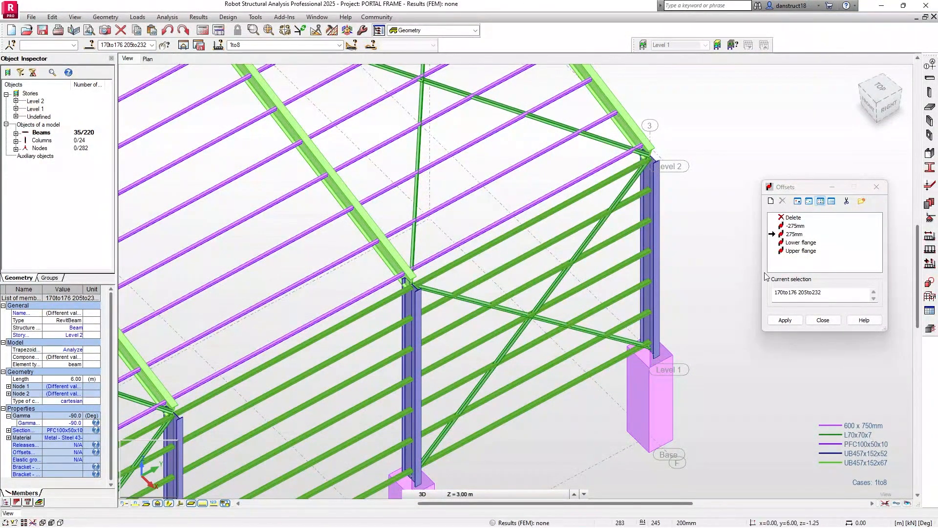
pyautogui.click(782, 321)
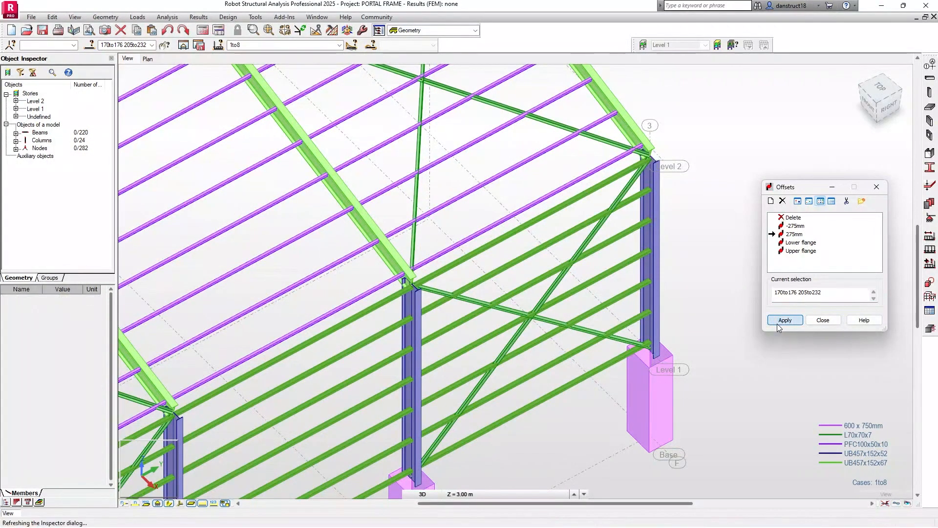
pyautogui.click(824, 320)
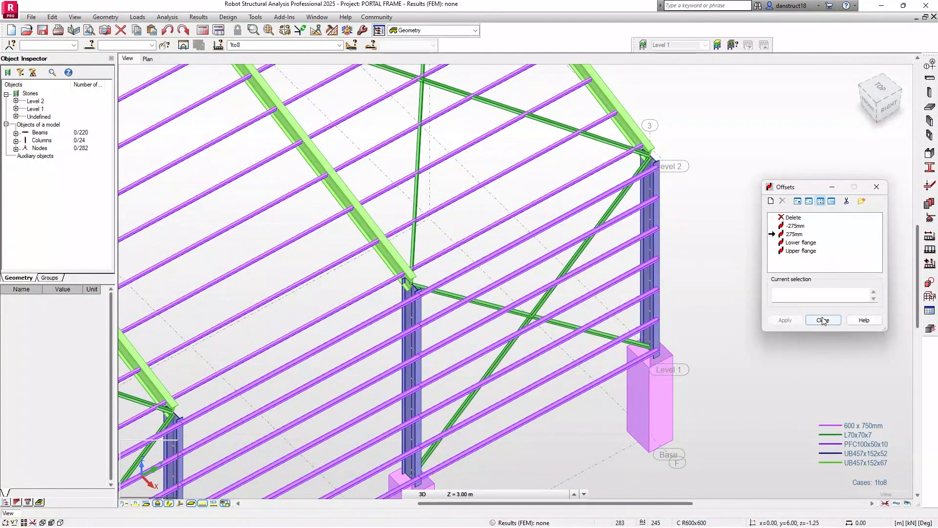
# Examine the whole frame and the position of the roof purlins relative to the rafters
pyautogui.scroll(-2, 721, 325)
pyautogui.scroll(-3, 720, 325)
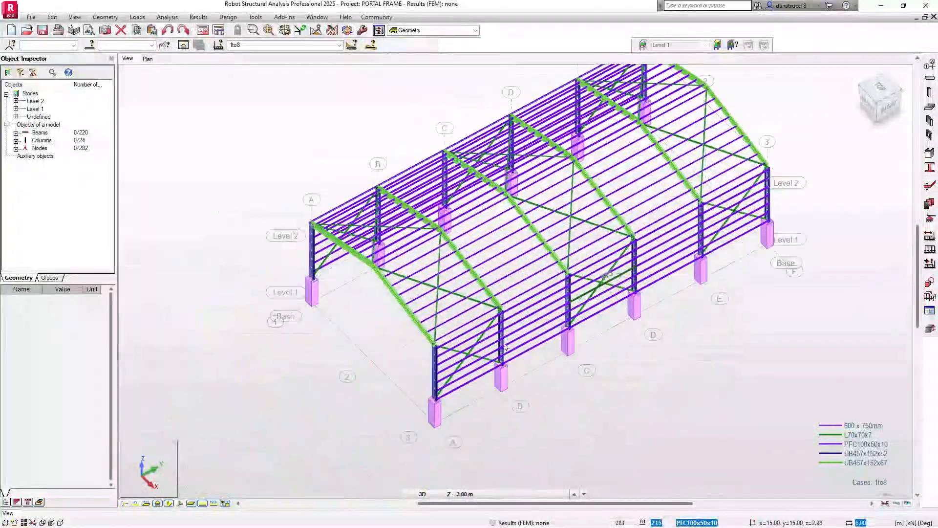
pyautogui.scroll(6, 419, 398)
pyautogui.scroll(2, 424, 405)
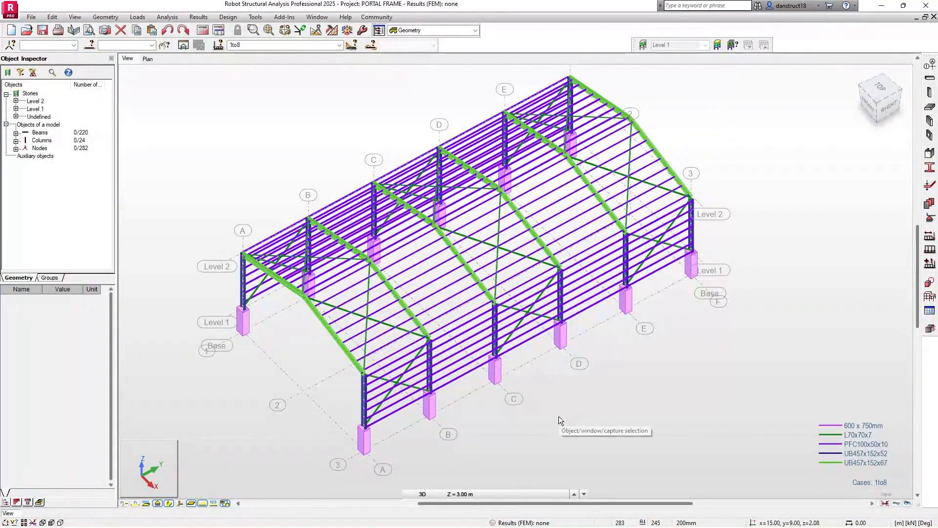
pyautogui.scroll(6, 357, 342)
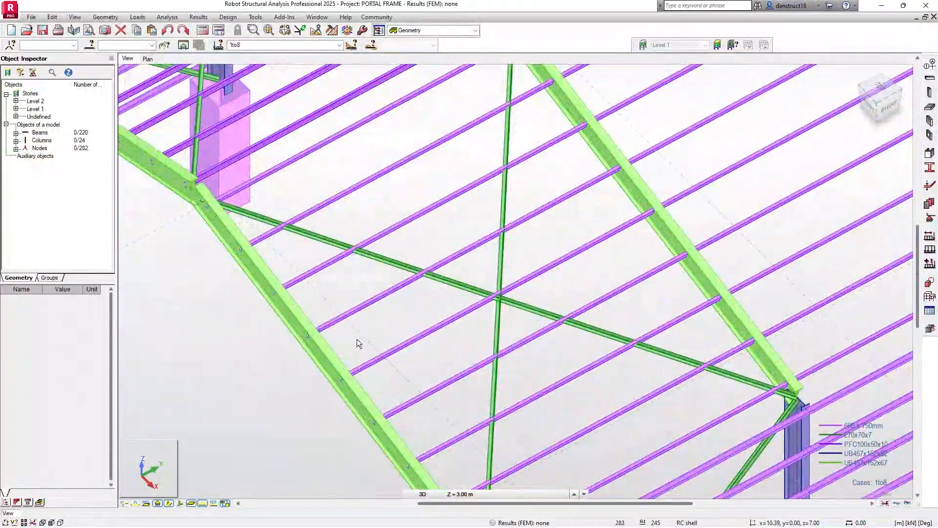
pyautogui.scroll(4, 324, 354)
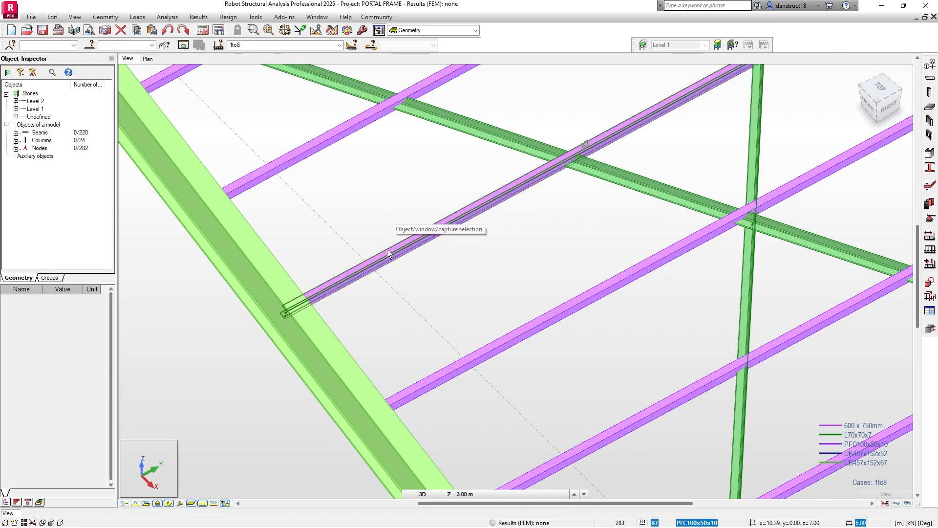
pyautogui.scroll(-1, 386, 258)
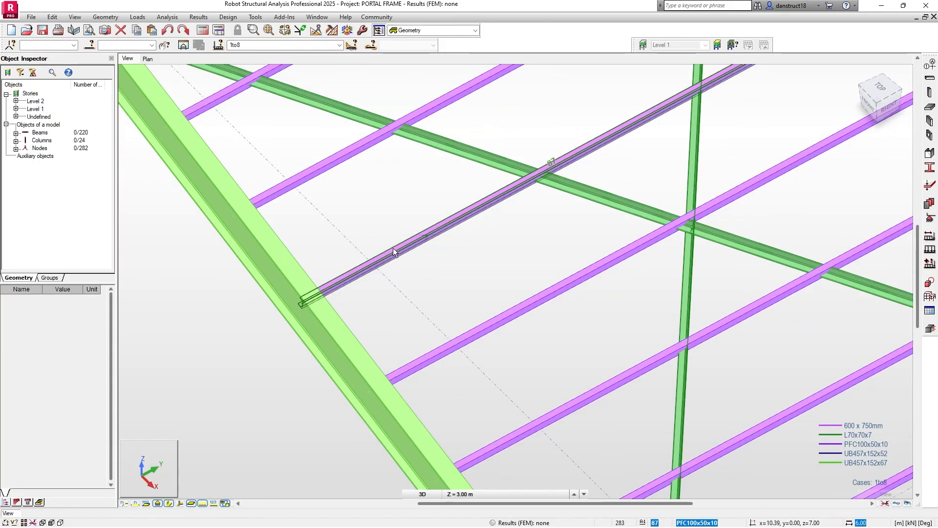
pyautogui.scroll(-6, 393, 248)
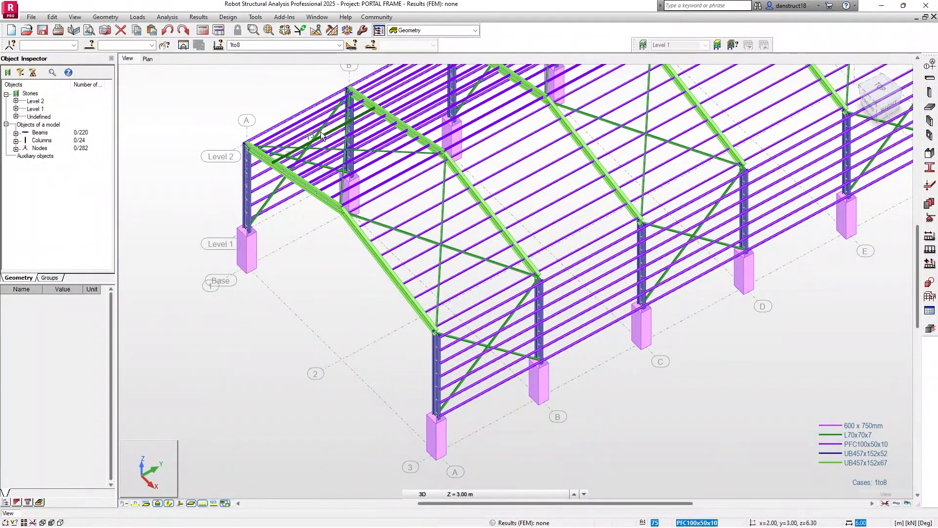
# Define a global offset labelled 280mm with UX 0 and UZ 280 mm at both beginning and end
pyautogui.click(106, 16)
pyautogui.moveTo(140, 225)
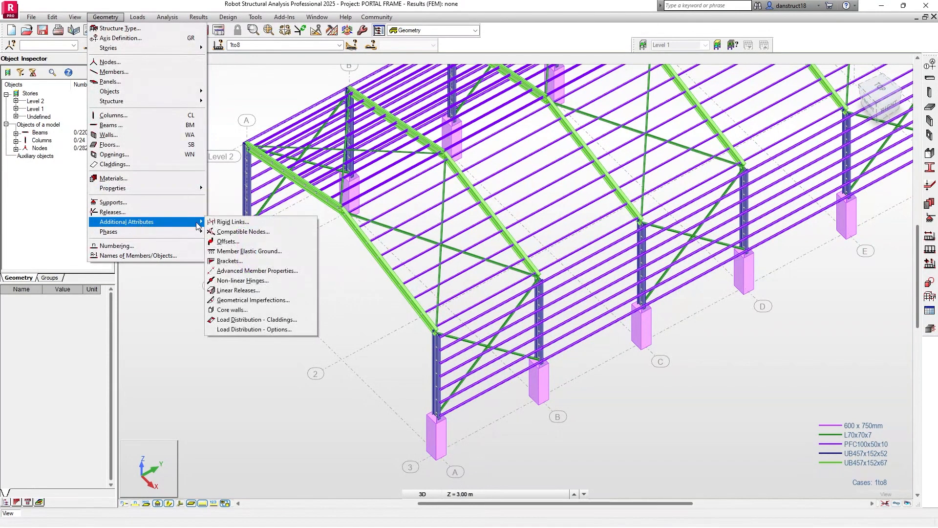
pyautogui.click(229, 241)
pyautogui.moveTo(802, 187); pyautogui.dragTo(831, 211)
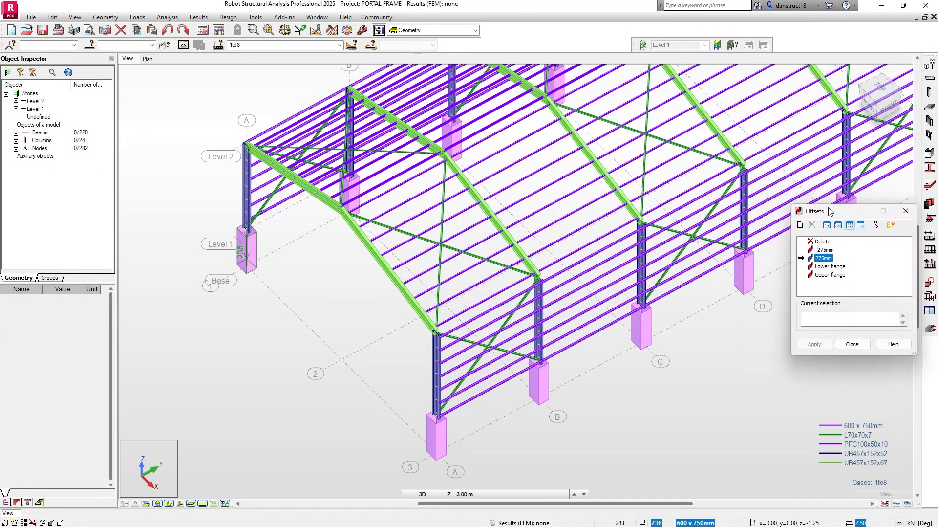
pyautogui.click(825, 251)
pyautogui.doubleClick(827, 250)
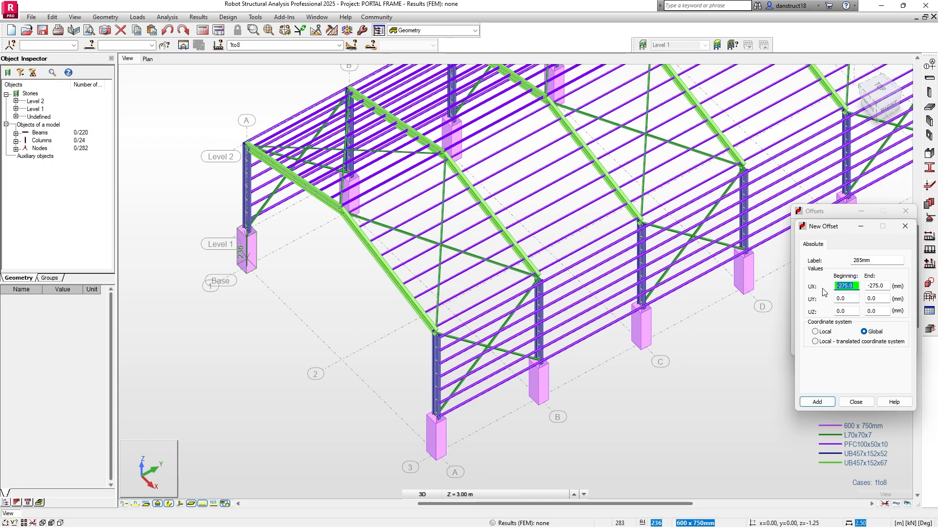
pyautogui.write('0')
pyautogui.moveTo(887, 287); pyautogui.dragTo(815, 313)
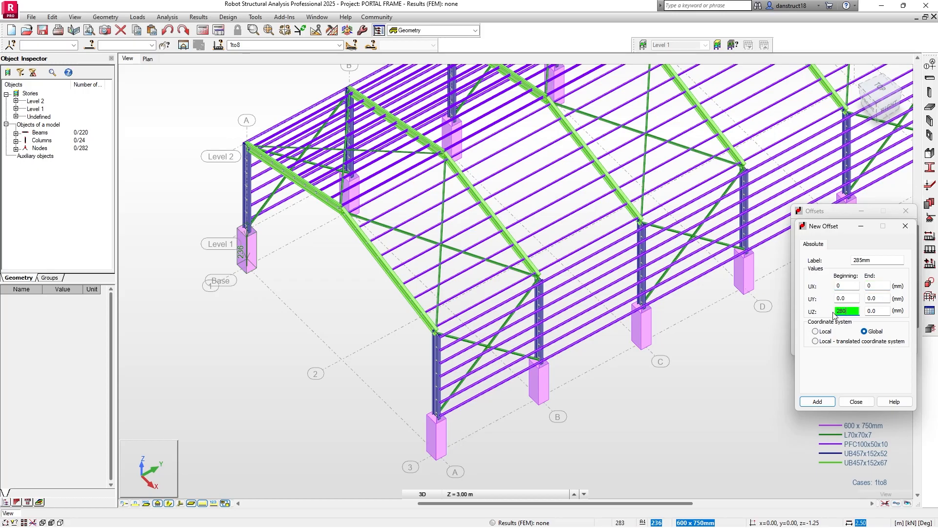
pyautogui.moveTo(880, 311); pyautogui.dragTo(855, 312)
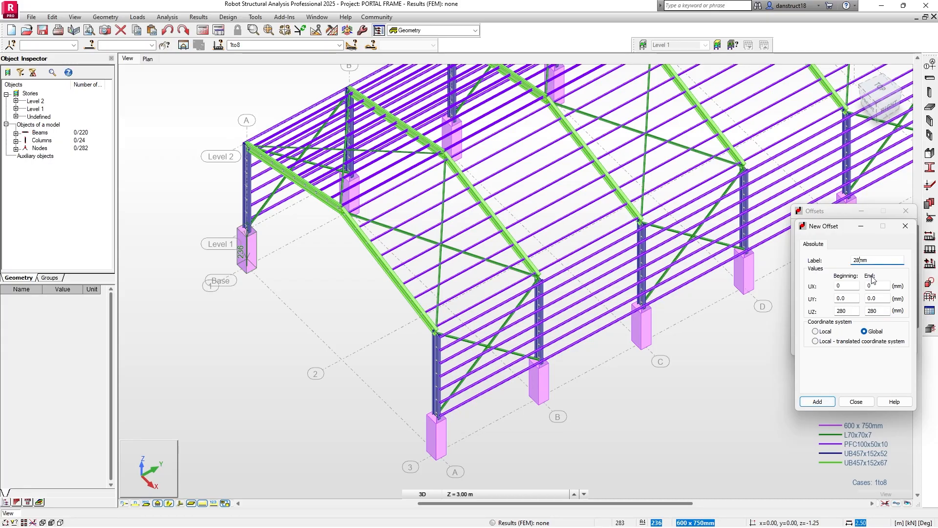
pyautogui.click(817, 402)
pyautogui.click(857, 402)
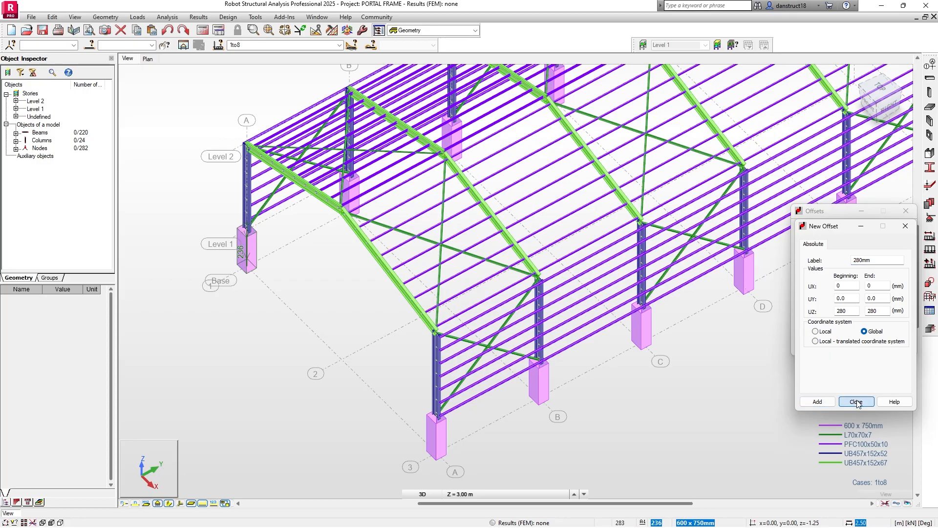
# Switch to the top view and select all roof purlins between grid lines B and C
pyautogui.click(878, 88)
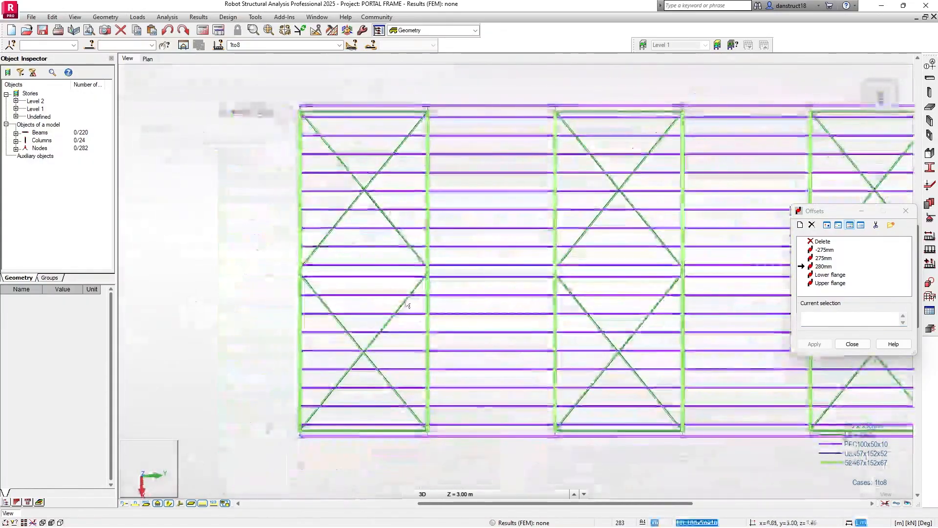
pyautogui.scroll(5, 478, 435)
pyautogui.scroll(3, 478, 436)
pyautogui.moveTo(459, 404); pyautogui.dragTo(407, 216)
pyautogui.scroll(-3, 407, 216)
pyautogui.scroll(-3, 407, 216)
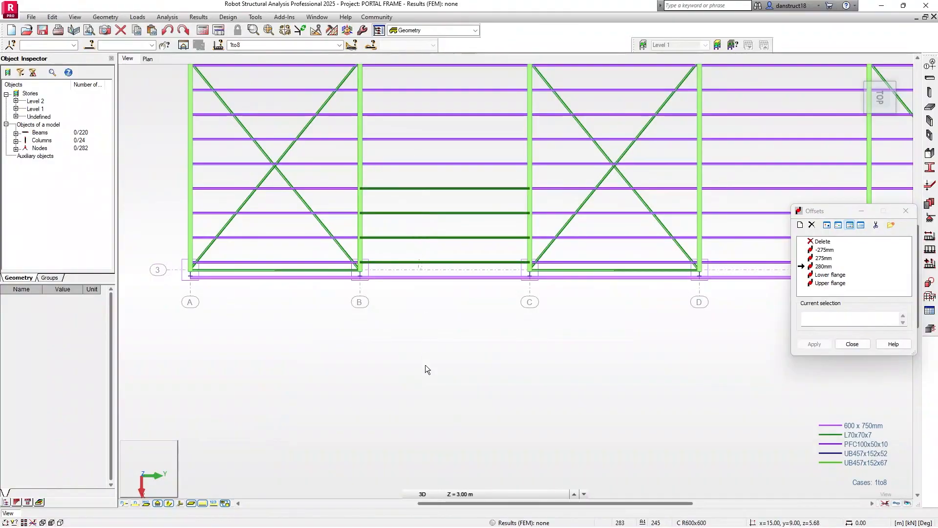
pyautogui.scroll(-2, 402, 166)
pyautogui.moveTo(402, 166); pyautogui.dragTo(396, 102)
pyautogui.scroll(5, 402, 119)
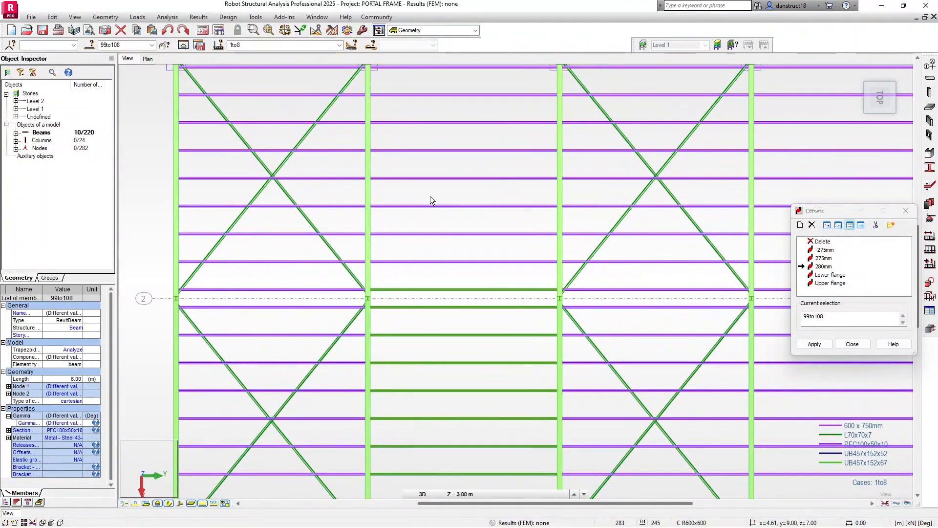
pyautogui.rightClick(430, 197)
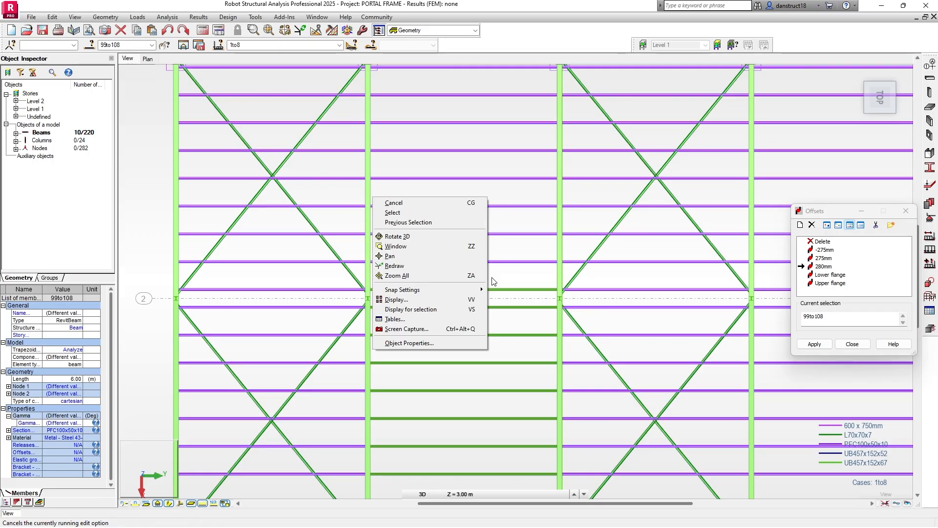
pyautogui.click(472, 275)
pyautogui.moveTo(485, 370); pyautogui.dragTo(446, 157)
# Add all roof purlins on both slopes between grid lines C and D to the selection
pyautogui.moveTo(629, 339); pyautogui.dragTo(419, 82, button='middle')
pyautogui.scroll(10, 452, 364)
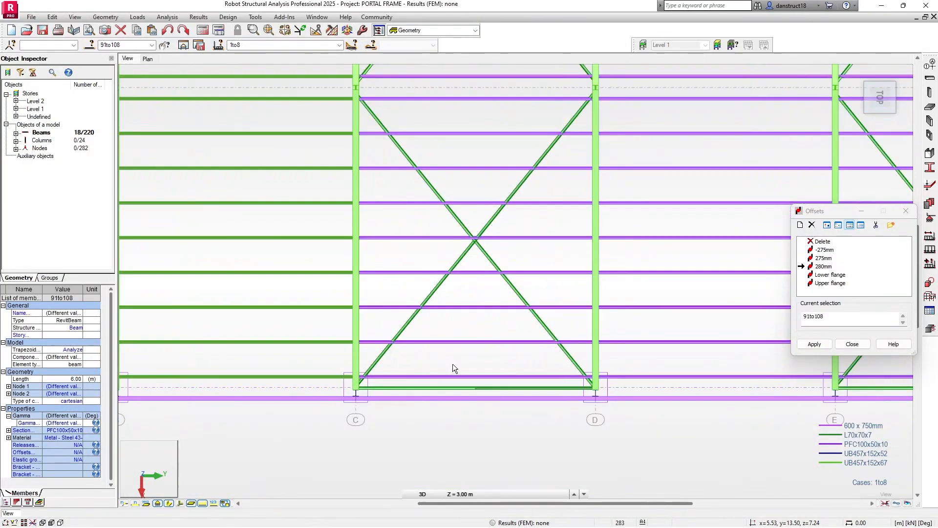
pyautogui.scroll(1, 489, 356)
pyautogui.keyDown('ctrl'); pyautogui.moveTo(489, 356); pyautogui.dragTo(447, 151); pyautogui.keyUp('ctrl')
pyautogui.scroll(-1, 412, 151)
pyautogui.scroll(-6, 412, 150)
pyautogui.moveTo(394, 153); pyautogui.dragTo(505, 372, button='middle')
pyautogui.keyDown('ctrl'); pyautogui.moveTo(467, 319); pyautogui.dragTo(470, 185); pyautogui.keyUp('ctrl')
pyautogui.moveTo(553, 155); pyautogui.dragTo(517, 329, button='middle')
pyautogui.keyDown('ctrl'); pyautogui.moveTo(544, 362); pyautogui.dragTo(518, 184); pyautogui.keyUp('ctrl')
pyautogui.moveTo(517, 184); pyautogui.dragTo(498, 375, button='middle')
pyautogui.keyDown('ctrl'); pyautogui.moveTo(478, 281); pyautogui.dragTo(473, 230); pyautogui.keyUp('ctrl')
pyautogui.keyDown('ctrl'); pyautogui.moveTo(574, 234); pyautogui.dragTo(559, 171); pyautogui.keyUp('ctrl')
# Extend the selection with all roof purlins between grid lines D and E
pyautogui.scroll(-2, 619, 265)
pyautogui.moveTo(632, 356); pyautogui.dragTo(474, 202, button='middle')
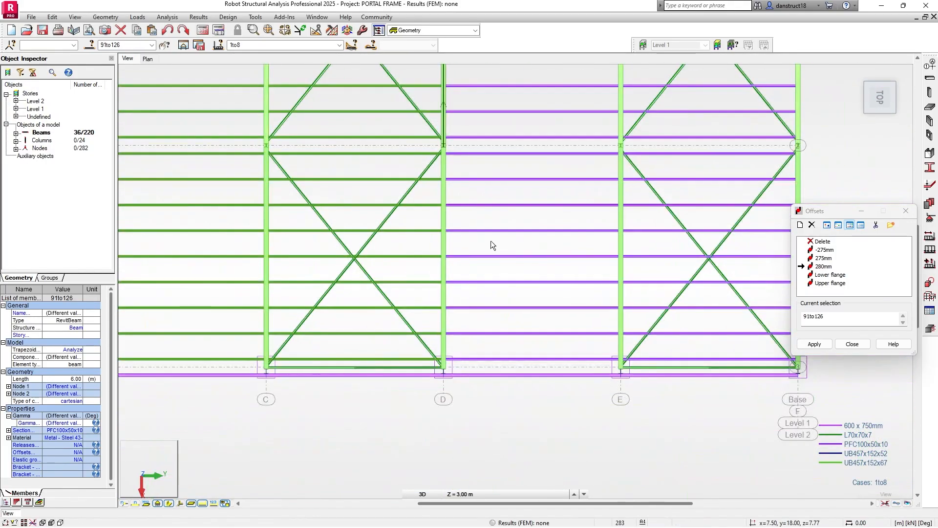
pyautogui.scroll(2, 528, 359)
pyautogui.keyDown('ctrl'); pyautogui.moveTo(495, 244); pyautogui.dragTo(479, 87); pyautogui.keyUp('ctrl')
pyautogui.moveTo(505, 102); pyautogui.dragTo(535, 389, button='middle')
pyautogui.keyDown('ctrl'); pyautogui.moveTo(555, 364); pyautogui.dragTo(520, 116); pyautogui.keyUp('ctrl')
# Add the first seven roof purlins of bay E–F, counted from the grid line 3 eave, to the selection
pyautogui.moveTo(654, 336); pyautogui.dragTo(426, 213, button='middle')
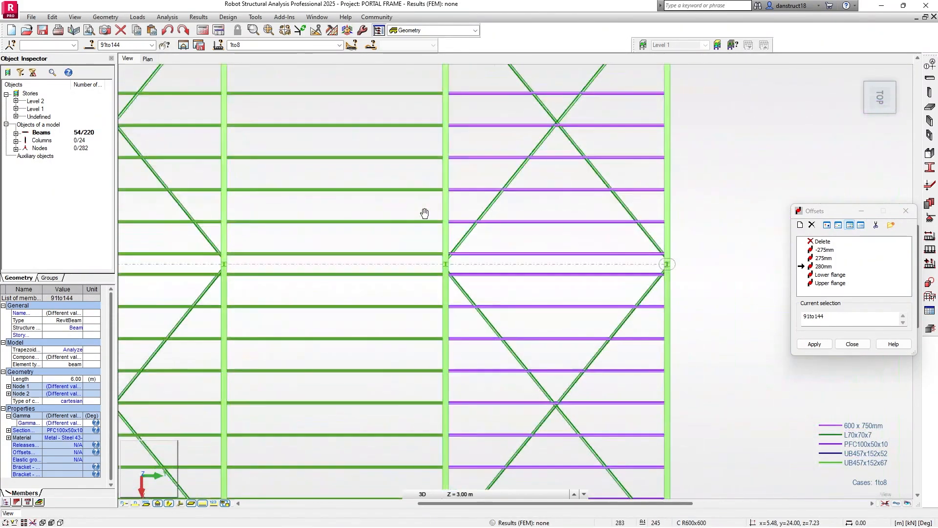
pyautogui.moveTo(541, 458); pyautogui.dragTo(565, 292, button='middle')
pyautogui.scroll(1, 570, 369)
pyautogui.scroll(2, 572, 378)
pyautogui.keyDown('ctrl'); pyautogui.moveTo(571, 382); pyautogui.dragTo(547, 195); pyautogui.keyUp('ctrl')
pyautogui.scroll(-1, 547, 194)
pyautogui.moveTo(419, 185); pyautogui.dragTo(532, 377, button='middle')
pyautogui.scroll(-3, 533, 377)
pyautogui.keyDown('ctrl'); pyautogui.moveTo(541, 376); pyautogui.dragTo(515, 233); pyautogui.keyUp('ctrl')
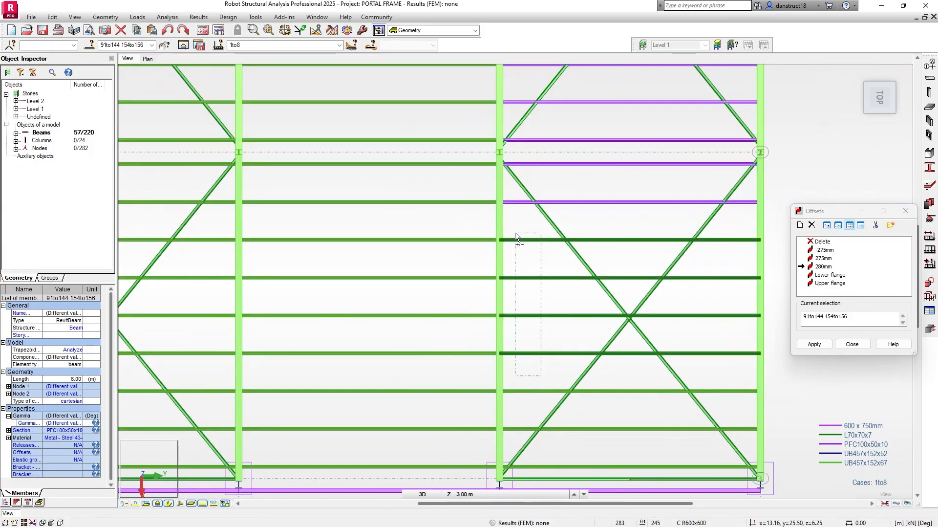
# Add the remaining bay E–F purlins across the ridge up to the grid line 1 eave
pyautogui.moveTo(605, 191); pyautogui.dragTo(581, 350, button='middle')
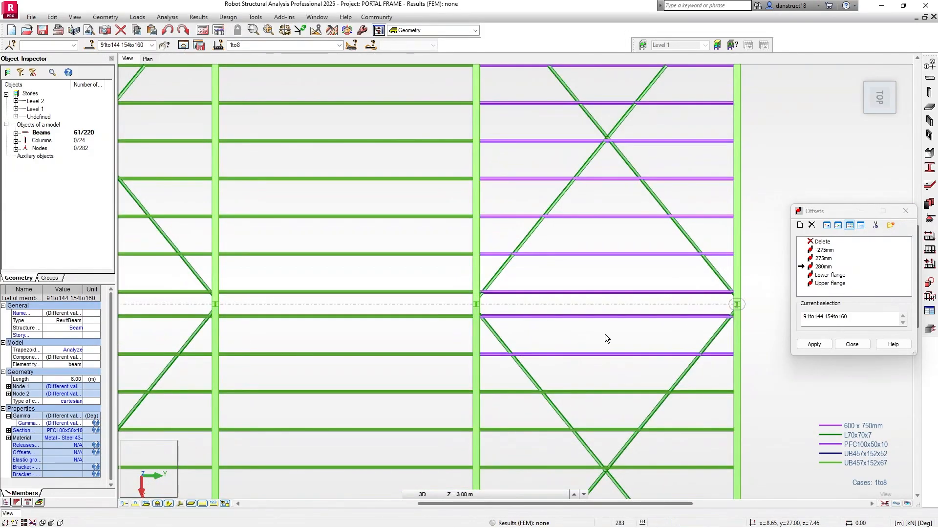
pyautogui.scroll(-1, 604, 337)
pyautogui.keyDown('ctrl'); pyautogui.moveTo(603, 409); pyautogui.dragTo(597, 241); pyautogui.keyUp('ctrl')
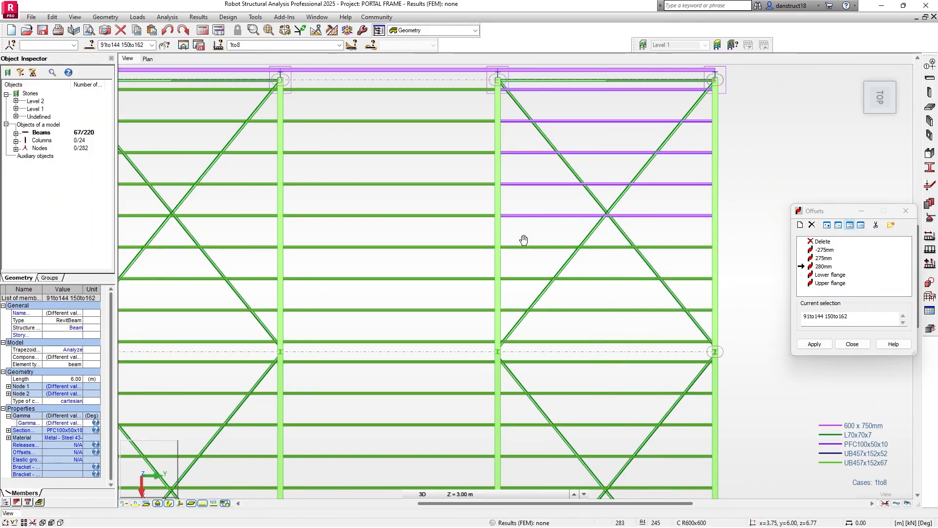
pyautogui.moveTo(531, 224); pyautogui.dragTo(550, 339, button='middle')
pyautogui.keyDown('ctrl'); pyautogui.moveTo(550, 343); pyautogui.dragTo(538, 257); pyautogui.keyUp('ctrl')
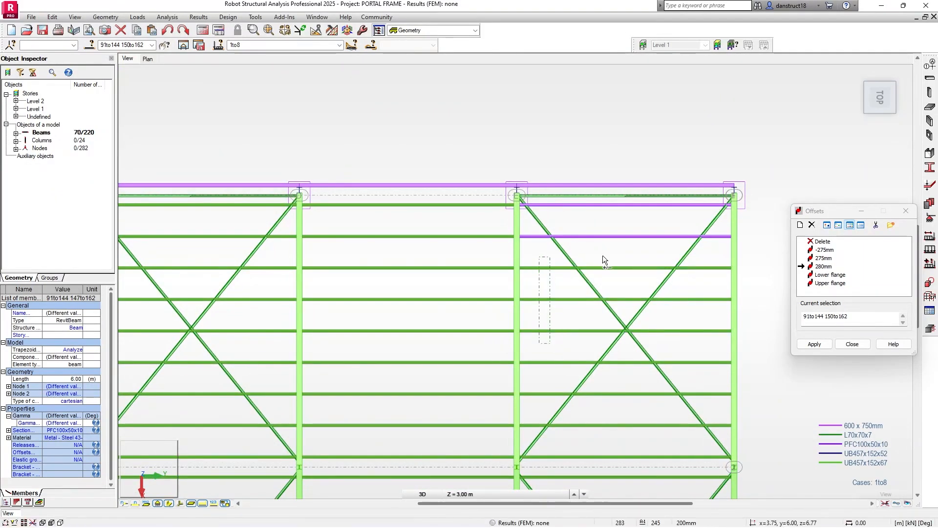
pyautogui.scroll(2, 623, 253)
pyautogui.keyDown('ctrl'); pyautogui.moveTo(623, 254); pyautogui.dragTo(596, 172); pyautogui.keyUp('ctrl')
# Add the bay A–B roof purlins from the grid line 3 eave to just past the ridge
pyautogui.scroll(-4, 558, 241)
pyautogui.scroll(6, 500, 384)
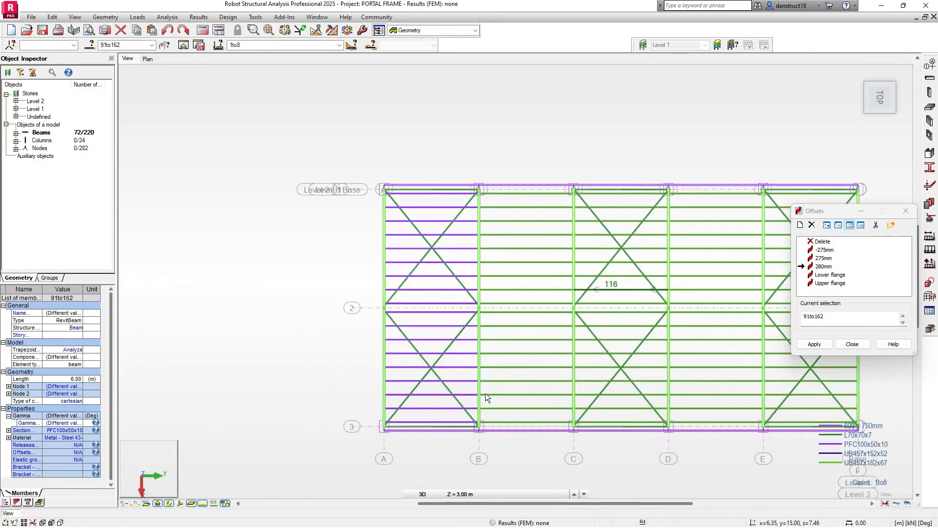
pyautogui.scroll(2, 479, 429)
pyautogui.keyDown('ctrl'); pyautogui.moveTo(479, 430); pyautogui.dragTo(444, 238); pyautogui.keyUp('ctrl')
pyautogui.scroll(-4, 444, 236)
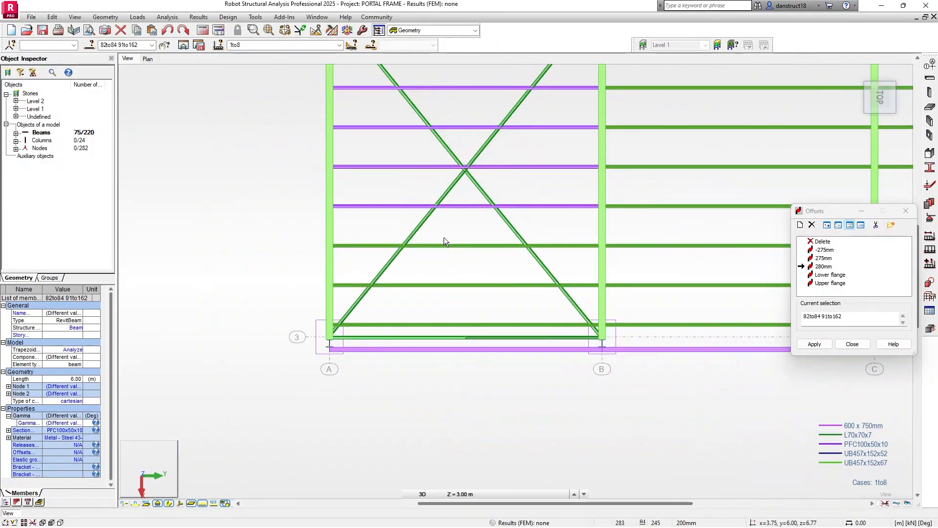
pyautogui.scroll(3, 477, 386)
pyautogui.keyDown('ctrl'); pyautogui.moveTo(469, 369); pyautogui.dragTo(453, 303); pyautogui.keyUp('ctrl')
pyautogui.keyDown('ctrl'); pyautogui.moveTo(521, 299); pyautogui.dragTo(506, 194); pyautogui.keyUp('ctrl')
# Add the remaining bay A–B purlins up to the grid line 1 eave to the selection
pyautogui.scroll(-5, 510, 420)
pyautogui.scroll(7, 503, 369)
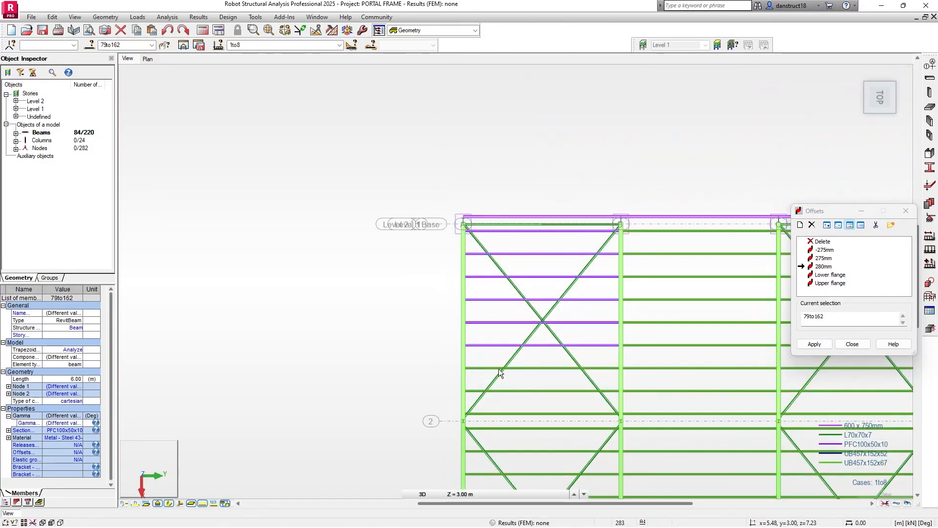
pyautogui.keyDown('ctrl'); pyautogui.moveTo(468, 351); pyautogui.dragTo(456, 211); pyautogui.keyUp('ctrl')
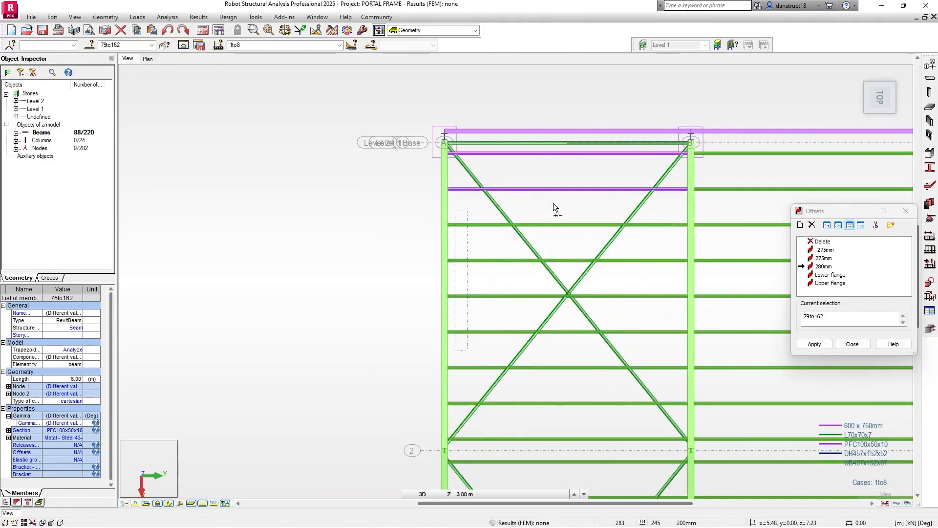
pyautogui.keyDown('ctrl'); pyautogui.moveTo(555, 207); pyautogui.dragTo(529, 157); pyautogui.keyUp('ctrl')
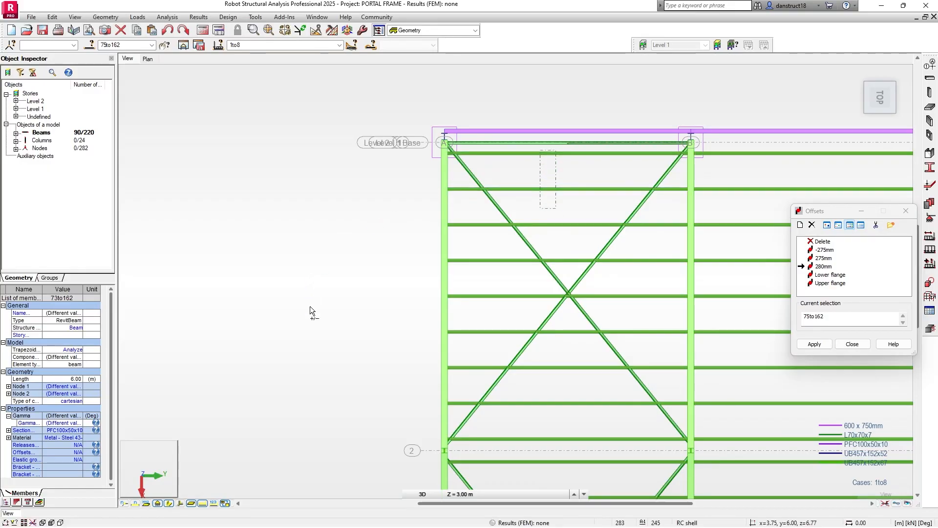
# Apply the 280mm offset to roof purlins 73to162 and check how they sit on the rafters
pyautogui.scroll(-5, 310, 308)
pyautogui.keyDown('shift'); pyautogui.moveTo(359, 402); pyautogui.dragTo(421, 330, button='middle'); pyautogui.keyUp('shift')
pyautogui.moveTo(457, 426); pyautogui.dragTo(432, 323, button='middle')
pyautogui.click(842, 320)
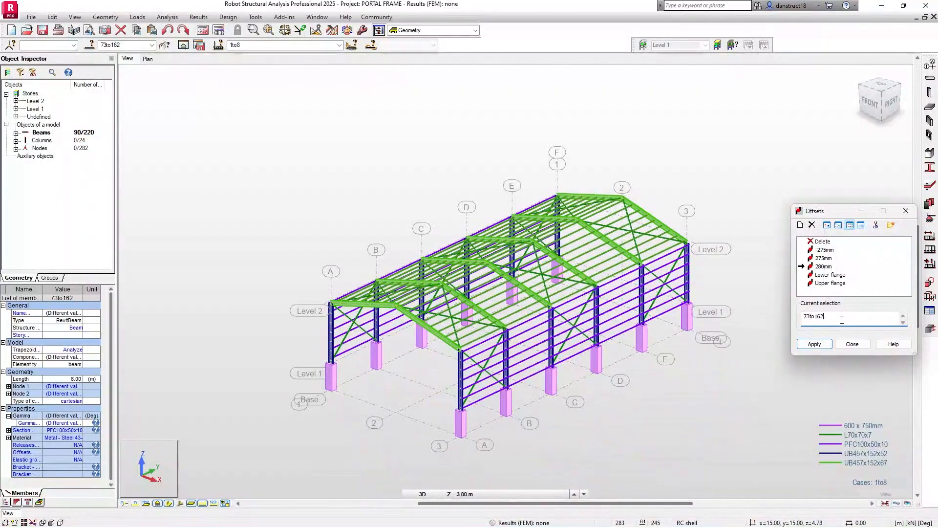
pyautogui.click(821, 267)
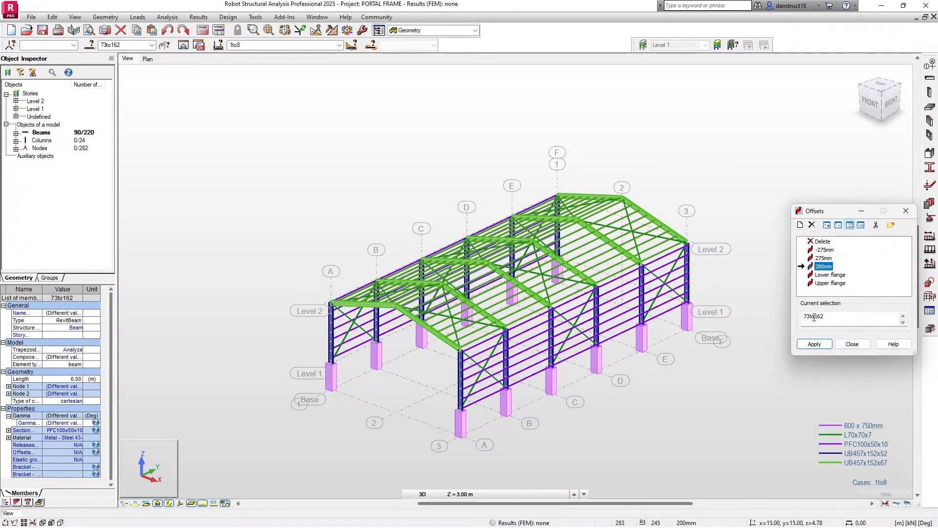
pyautogui.click(814, 344)
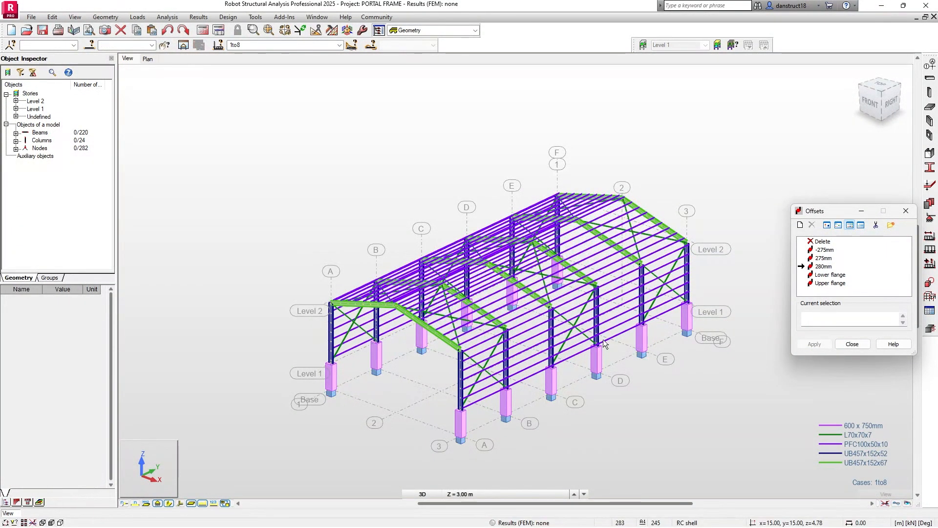
pyautogui.scroll(8, 358, 301)
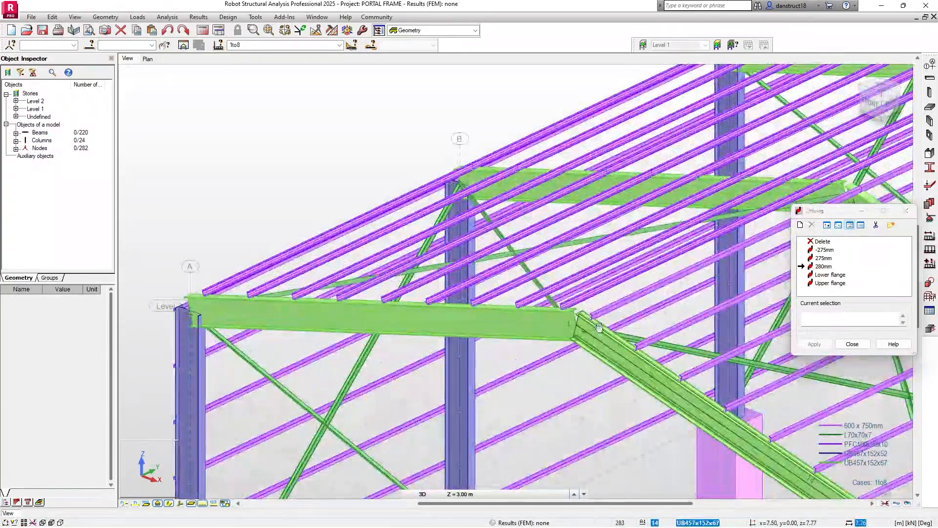
pyautogui.moveTo(628, 348); pyautogui.dragTo(564, 307, button='middle')
pyautogui.scroll(-8, 572, 313)
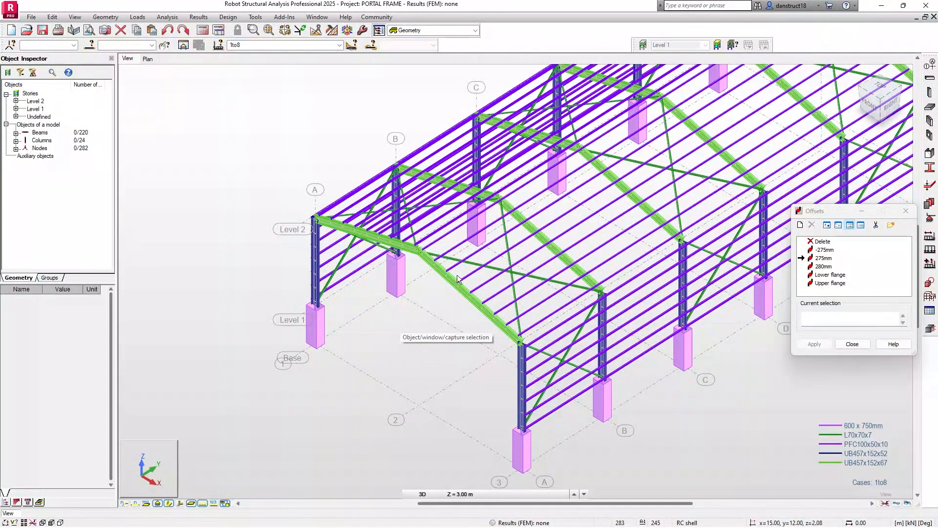
# Define a new absolute offset labelled 100mm with UZ 100 mm at beginning and end in the global coordinate system
pyautogui.scroll(6, 518, 183)
pyautogui.scroll(2, 462, 259)
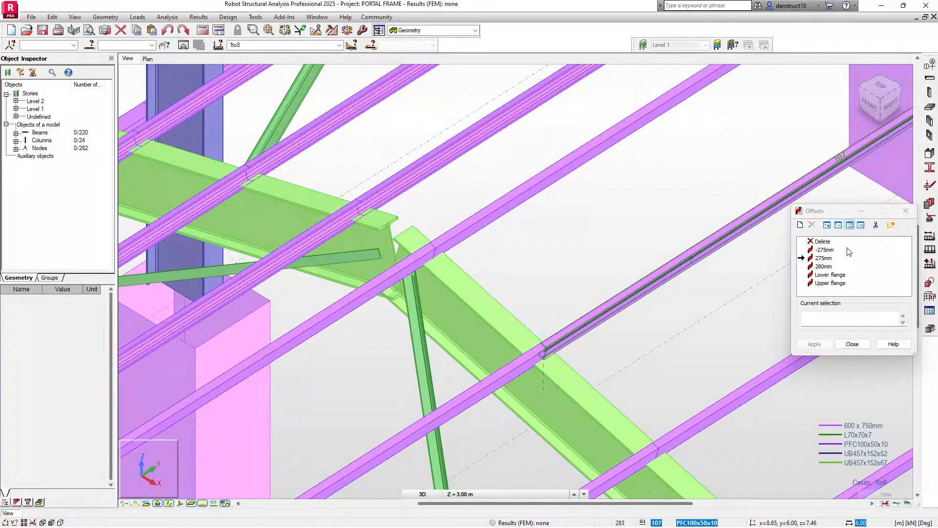
pyautogui.moveTo(814, 215); pyautogui.dragTo(766, 209)
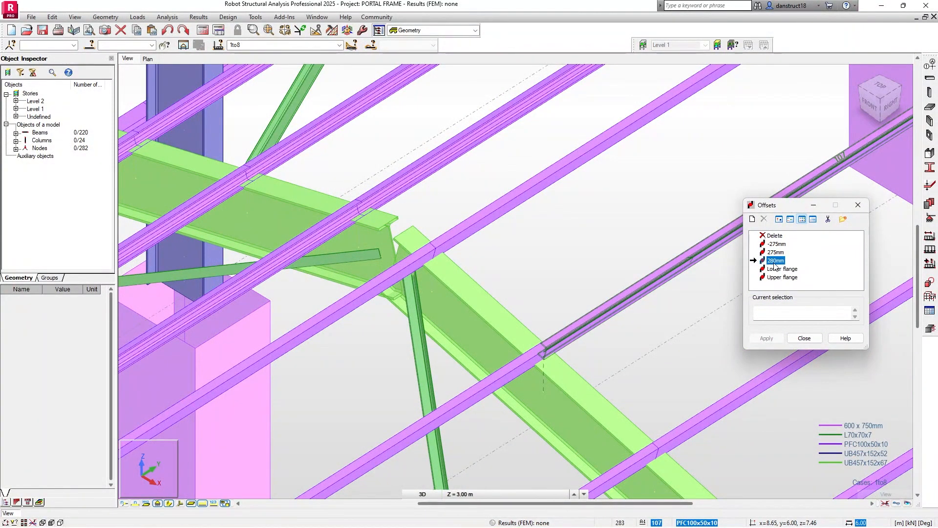
pyautogui.doubleClick(777, 262)
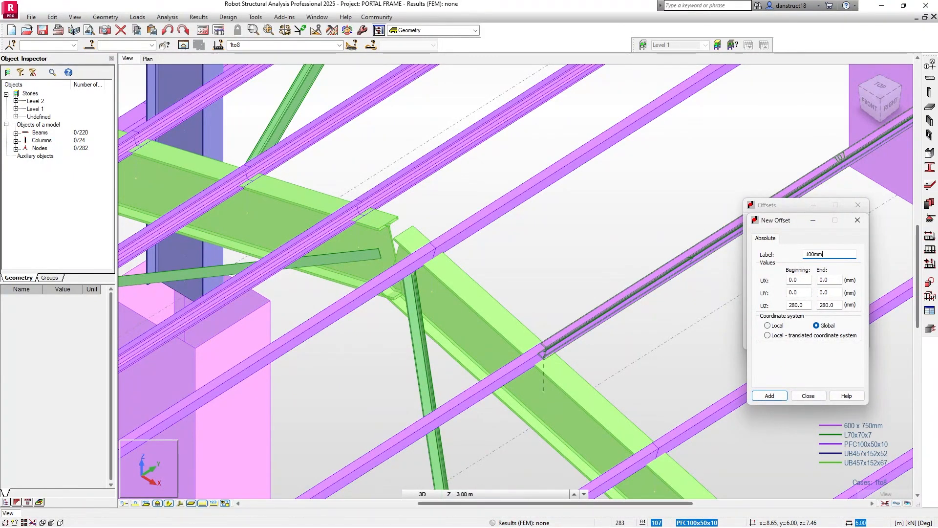
pyautogui.doubleClick(805, 306)
pyautogui.write('100')
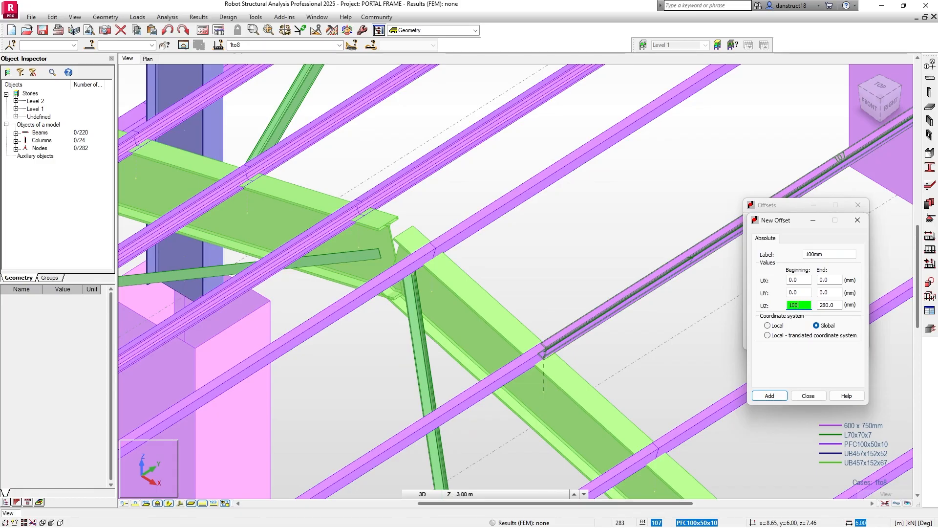
pyautogui.press('Tab')
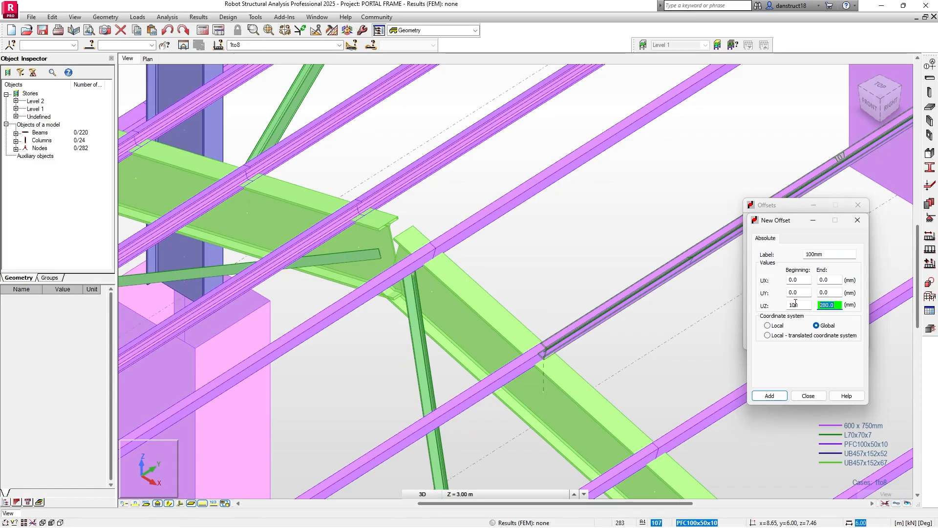
pyautogui.write('100')
pyautogui.click(775, 397)
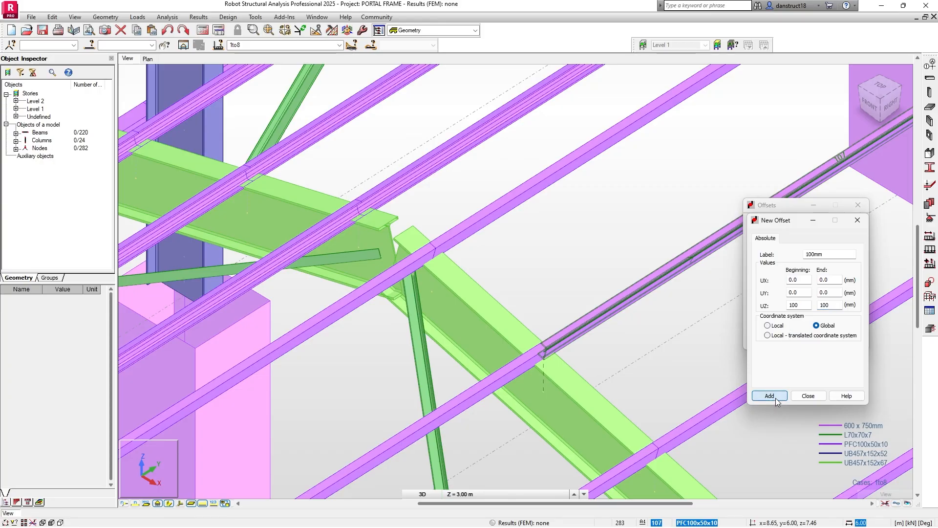
pyautogui.click(808, 395)
# Apply the 100mm offset to roof brace 38, which meets the ridge at grid line B
pyautogui.click(773, 313)
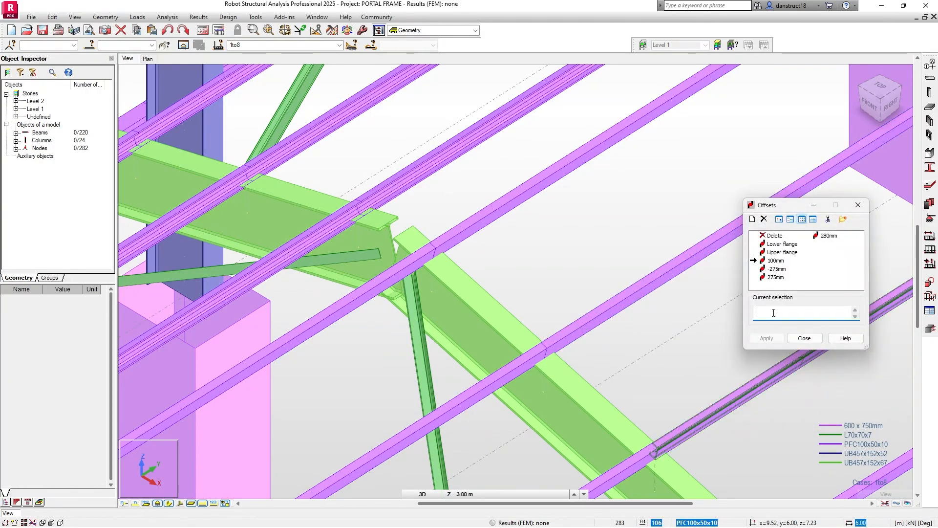
pyautogui.click(415, 324)
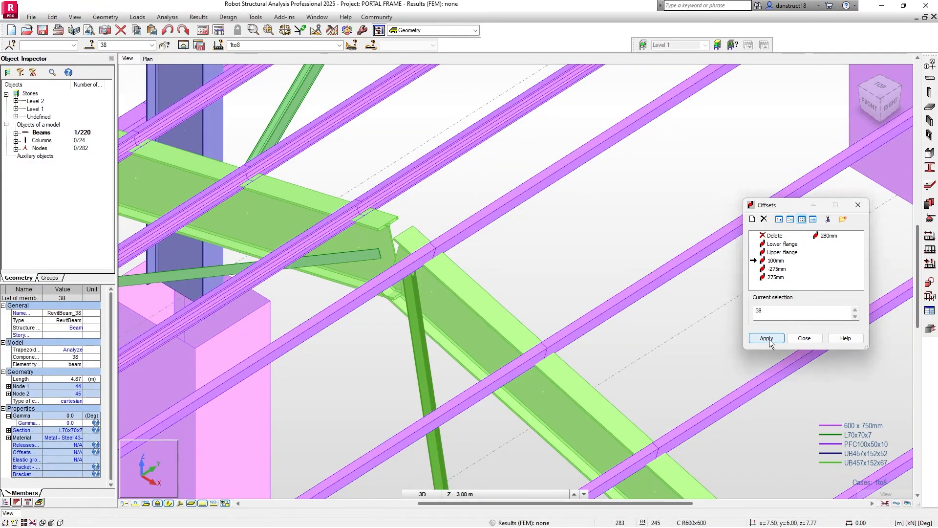
pyautogui.click(767, 338)
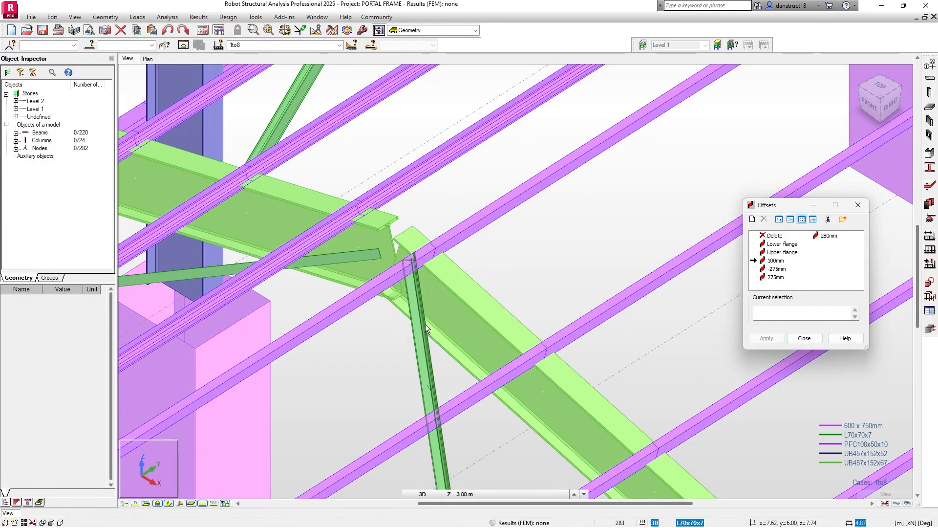
pyautogui.scroll(-5, 426, 324)
pyautogui.scroll(5, 466, 264)
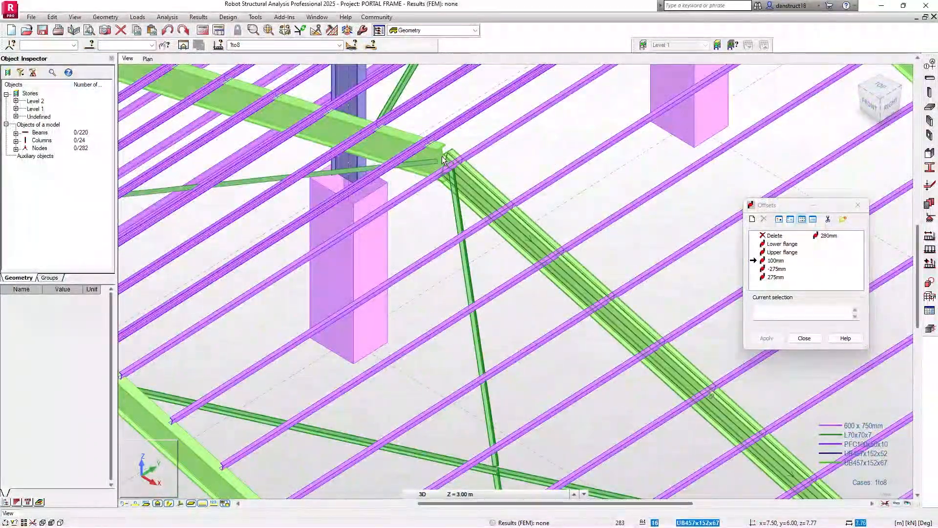
pyautogui.scroll(3, 469, 242)
# Select the four roof brace members of bay A–B between grid lines 2 and 3
pyautogui.click(468, 236)
pyautogui.keyDown('shift'); pyautogui.moveTo(455, 256); pyautogui.dragTo(429, 263, button='middle'); pyautogui.keyUp('shift')
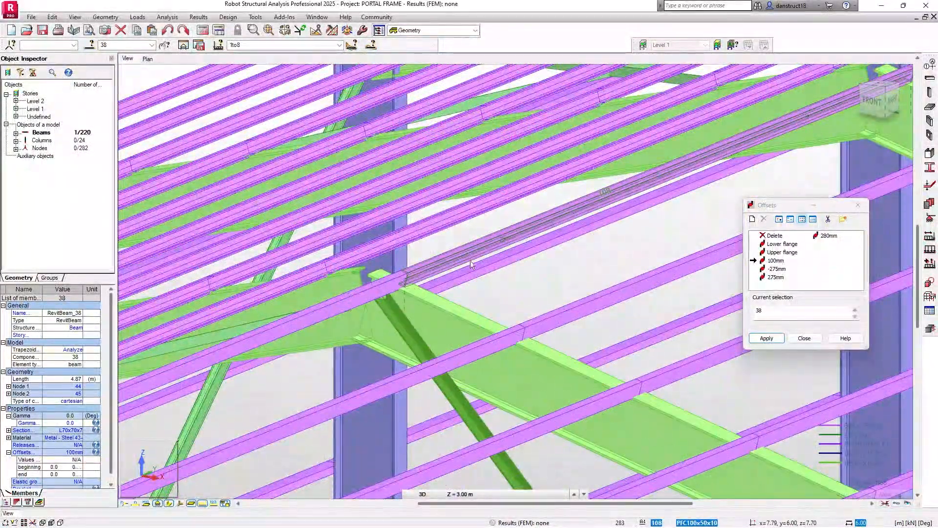
pyautogui.scroll(-5, 555, 277)
pyautogui.scroll(-4, 555, 277)
pyautogui.moveTo(555, 277); pyautogui.dragTo(521, 256, button='middle')
pyautogui.scroll(1, 521, 256)
pyautogui.scroll(5, 523, 259)
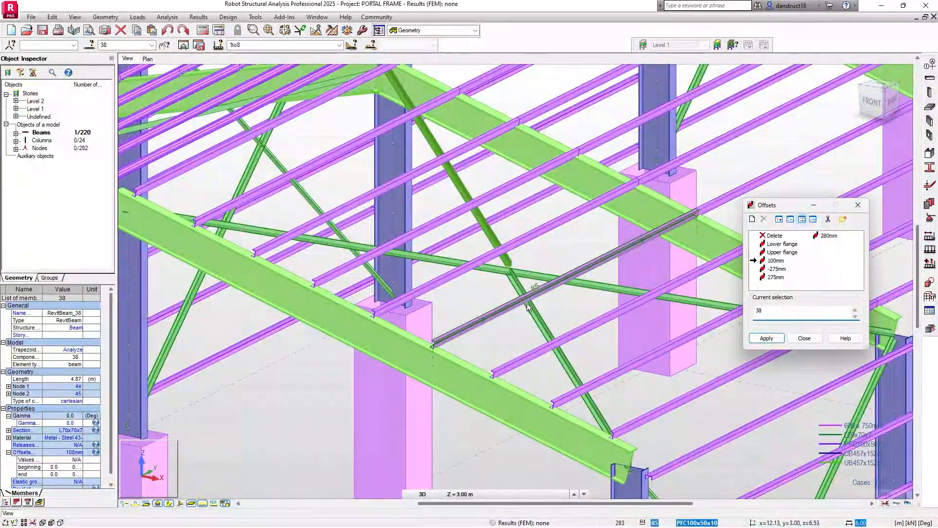
pyautogui.keyDown('ctrl'); pyautogui.click(536, 315); pyautogui.keyUp('ctrl')
pyautogui.keyDown('ctrl'); pyautogui.click(611, 288); pyautogui.keyUp('ctrl')
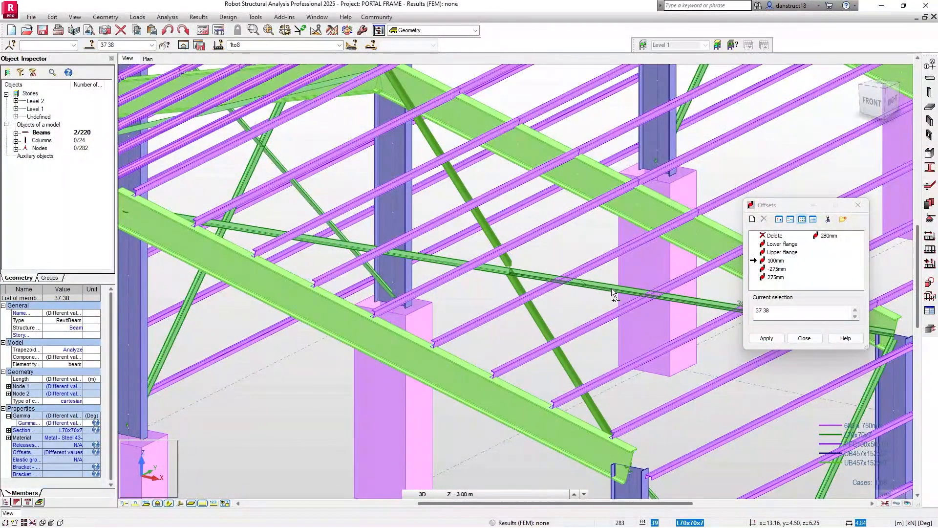
pyautogui.keyDown('ctrl'); pyautogui.click(490, 271); pyautogui.keyUp('ctrl')
# Add the four roof brace members of bay A–B between grid lines 1 and 2 to the selection
pyautogui.scroll(-2, 477, 196)
pyautogui.keyDown('shift'); pyautogui.moveTo(411, 210); pyautogui.dragTo(413, 250, button='middle'); pyautogui.keyUp('shift')
pyautogui.moveTo(408, 250); pyautogui.dragTo(568, 275, button='middle')
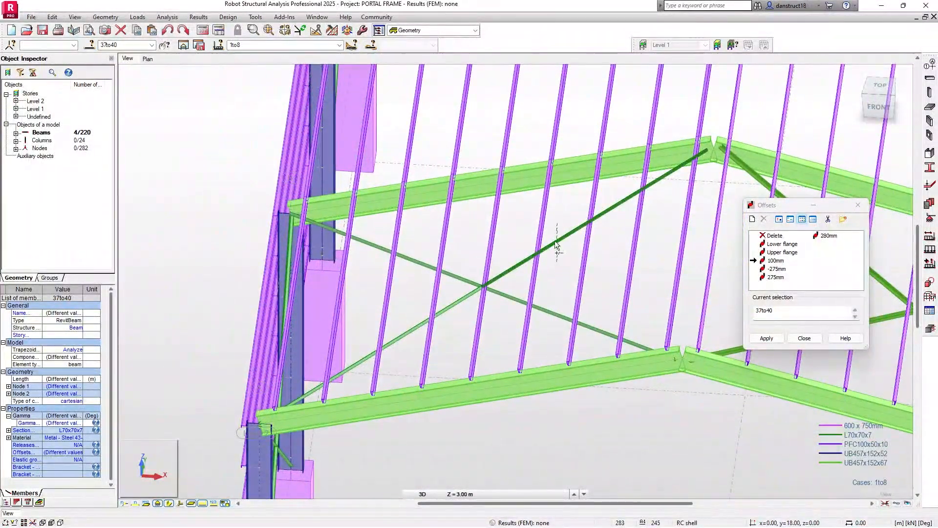
pyautogui.keyDown('ctrl'); pyautogui.click(553, 313); pyautogui.keyUp('ctrl')
pyautogui.keyDown('ctrl'); pyautogui.moveTo(453, 320); pyautogui.dragTo(452, 252); pyautogui.keyUp('ctrl')
pyautogui.scroll(-3, 518, 205)
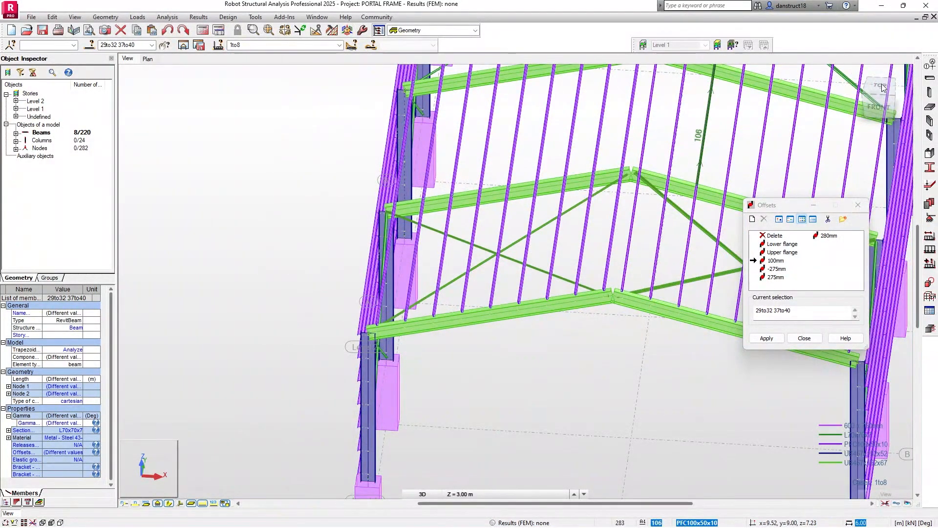
# Add the roof bracing of bay C–D on both slopes to the selection, working from the top view
pyautogui.click(880, 85)
pyautogui.scroll(-1, 544, 182)
pyautogui.moveTo(544, 182); pyautogui.dragTo(531, 297, button='middle')
pyautogui.scroll(5, 503, 170)
pyautogui.keyDown('ctrl'); pyautogui.moveTo(514, 300); pyautogui.dragTo(515, 175); pyautogui.keyUp('ctrl')
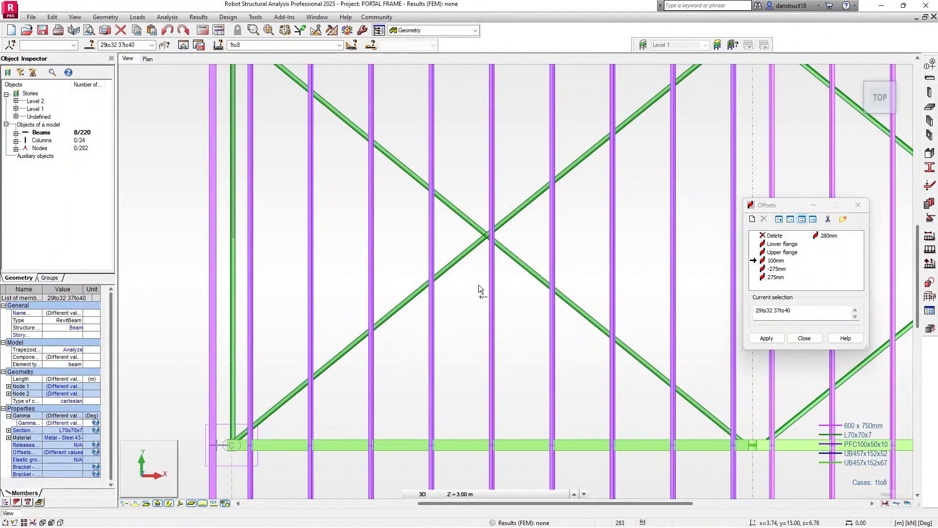
pyautogui.keyDown('ctrl'); pyautogui.moveTo(528, 325); pyautogui.dragTo(500, 175); pyautogui.keyUp('ctrl')
pyautogui.scroll(-1, 500, 175)
pyautogui.moveTo(699, 235); pyautogui.dragTo(355, 235, button='middle')
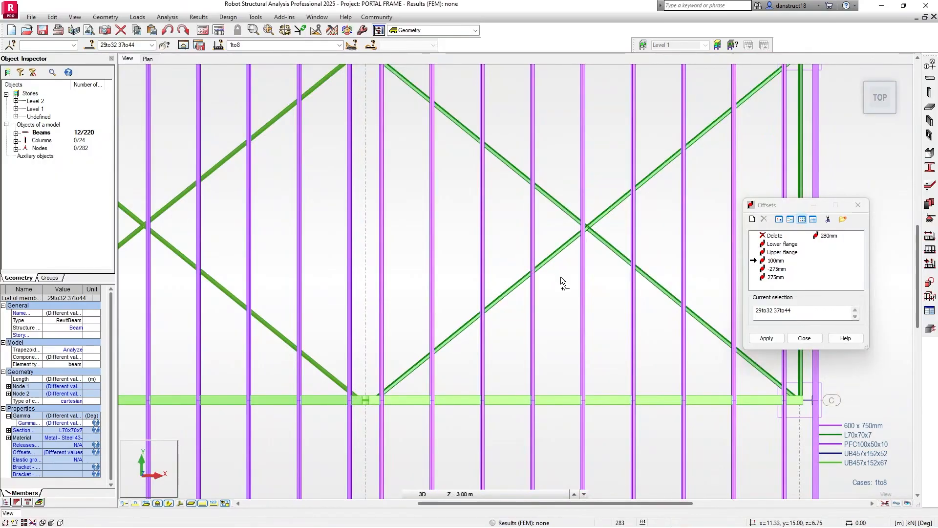
pyautogui.keyDown('ctrl'); pyautogui.moveTo(551, 174); pyautogui.dragTo(552, 175); pyautogui.keyUp('ctrl')
pyautogui.keyDown('ctrl'); pyautogui.moveTo(673, 327); pyautogui.dragTo(643, 151); pyautogui.keyUp('ctrl')
# Add the roof bracing of bay E–F on both slopes to the selection
pyautogui.scroll(-2, 644, 151)
pyautogui.moveTo(643, 151); pyautogui.dragTo(627, 394, button='middle')
pyautogui.moveTo(618, 170); pyautogui.dragTo(602, 478, button='middle')
pyautogui.keyDown('ctrl'); pyautogui.moveTo(618, 343); pyautogui.dragTo(603, 210); pyautogui.keyUp('ctrl')
pyautogui.keyDown('ctrl'); pyautogui.moveTo(512, 337); pyautogui.dragTo(502, 189); pyautogui.keyUp('ctrl')
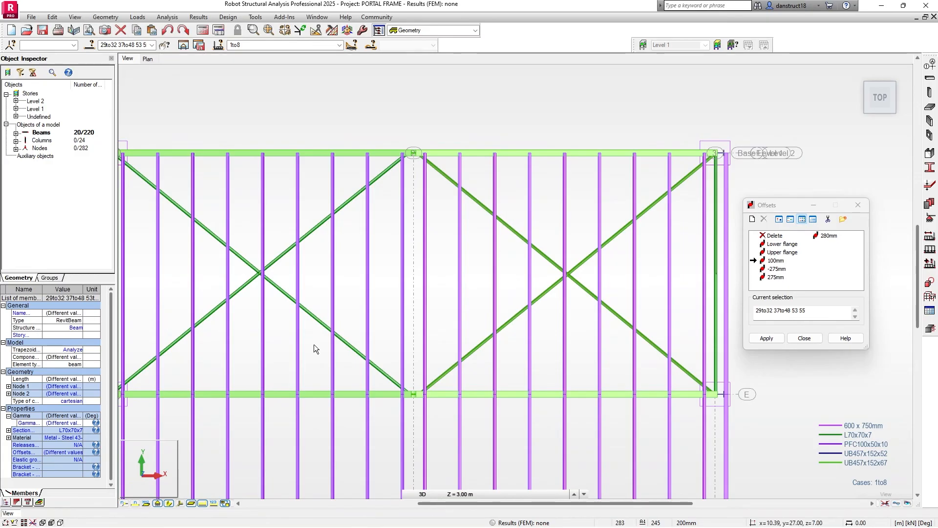
pyautogui.keyDown('ctrl'); pyautogui.moveTo(318, 337); pyautogui.dragTo(306, 194); pyautogui.keyUp('ctrl')
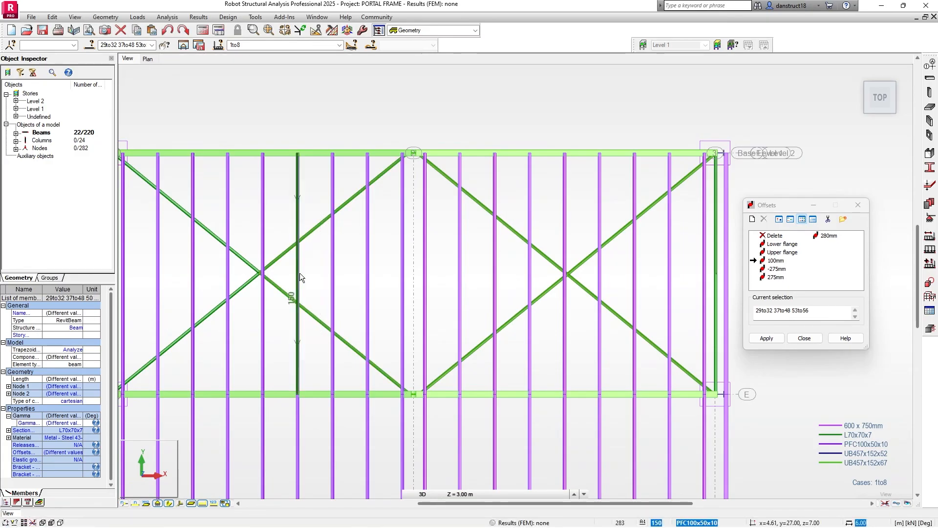
pyautogui.moveTo(300, 272); pyautogui.dragTo(415, 290, button='middle')
pyautogui.keyDown('ctrl'); pyautogui.moveTo(357, 328); pyautogui.dragTo(348, 235); pyautogui.keyUp('ctrl')
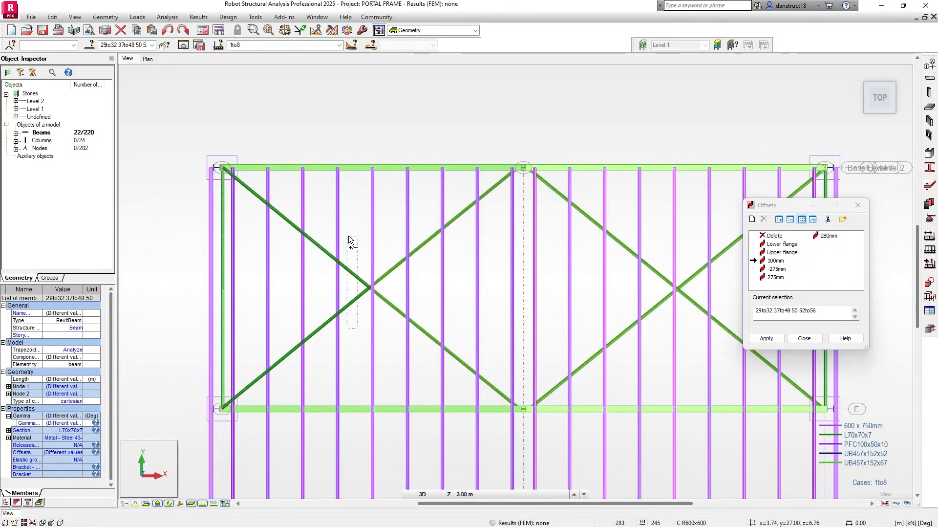
# Apply the 100mm offset to the selected roof braces 29to32 and 37to56 and inspect them against the rafters
pyautogui.scroll(-5, 448, 347)
pyautogui.moveTo(588, 473); pyautogui.dragTo(645, 223, button='middle')
pyautogui.keyDown('shift'); pyautogui.moveTo(664, 396); pyautogui.dragTo(698, 331, button='middle'); pyautogui.keyUp('shift')
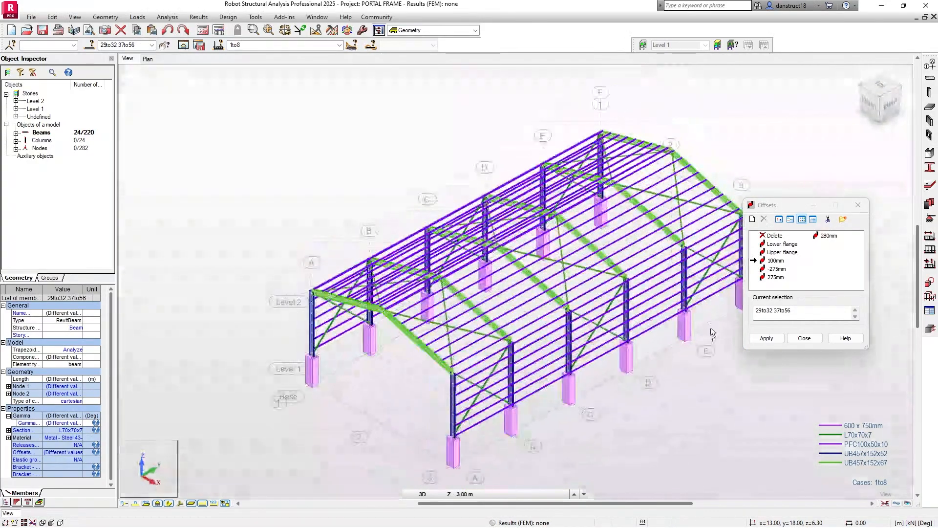
pyautogui.click(765, 339)
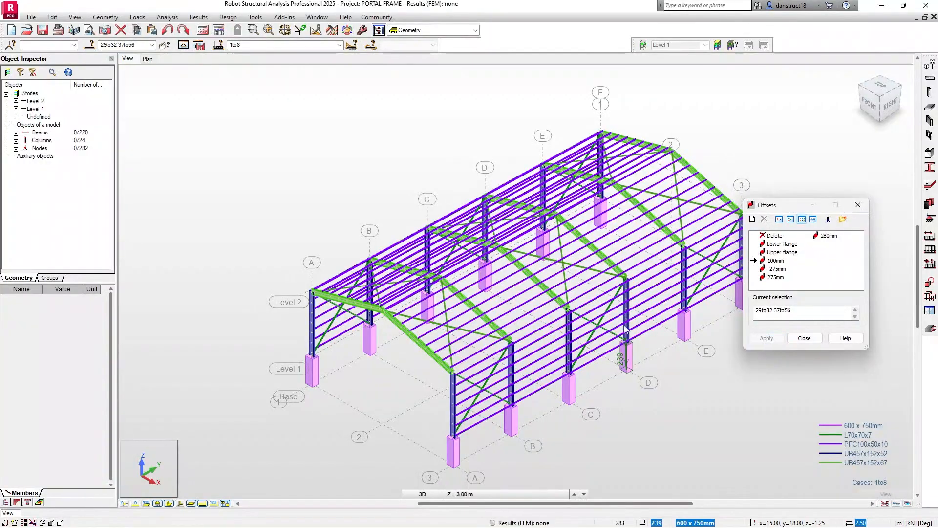
pyautogui.scroll(10, 621, 325)
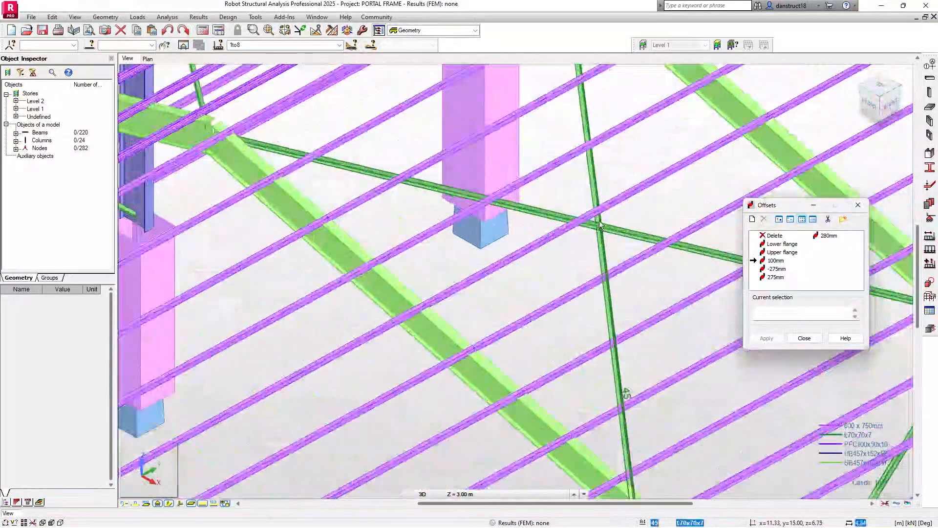
pyautogui.scroll(-10, 558, 264)
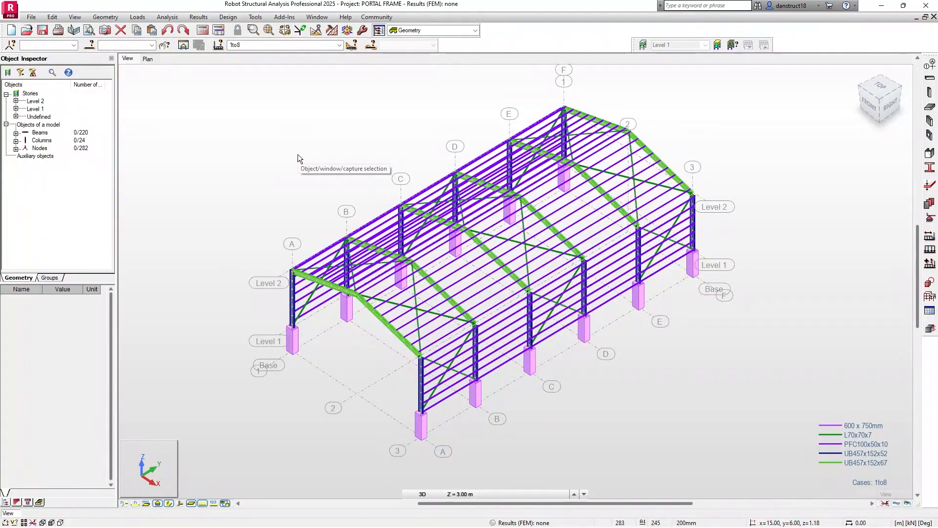
# Hide the section shapes and turn off the display of offsets for the model view
pyautogui.click(169, 504)
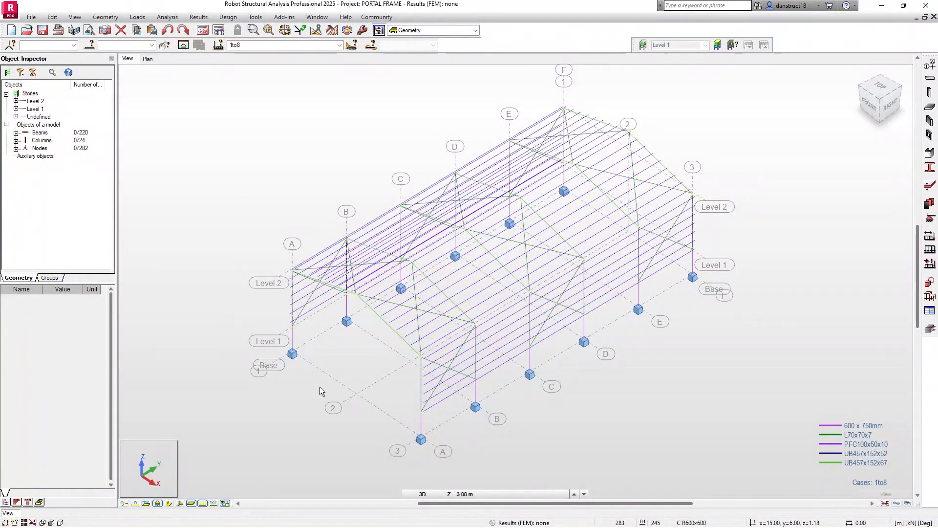
pyautogui.scroll(5, 427, 401)
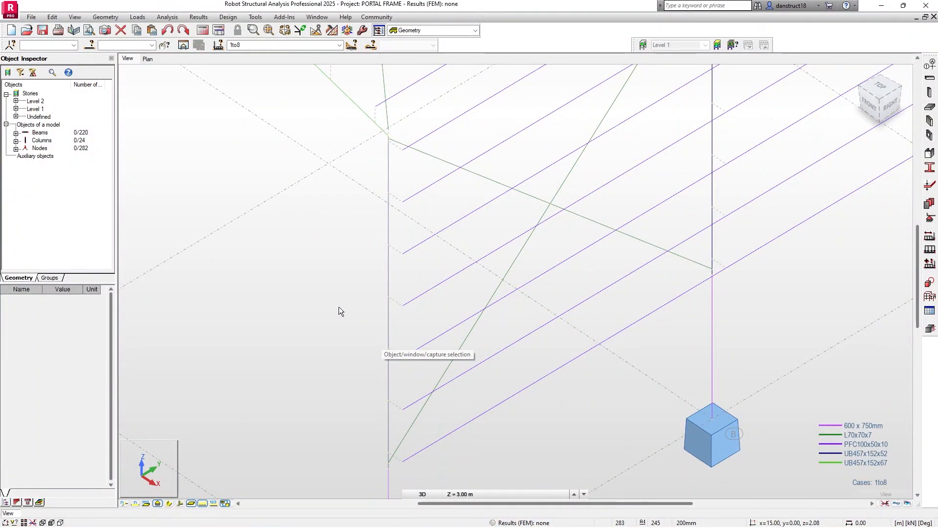
pyautogui.click(75, 16)
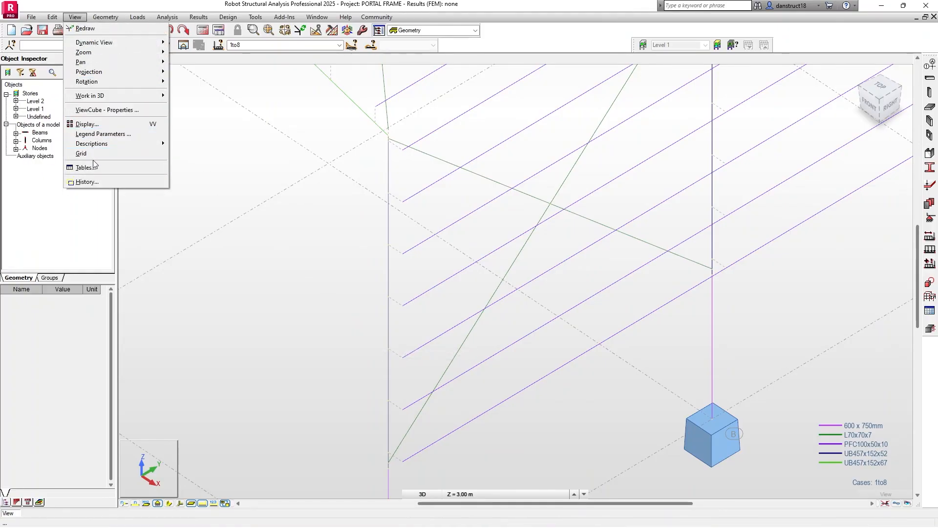
pyautogui.click(89, 125)
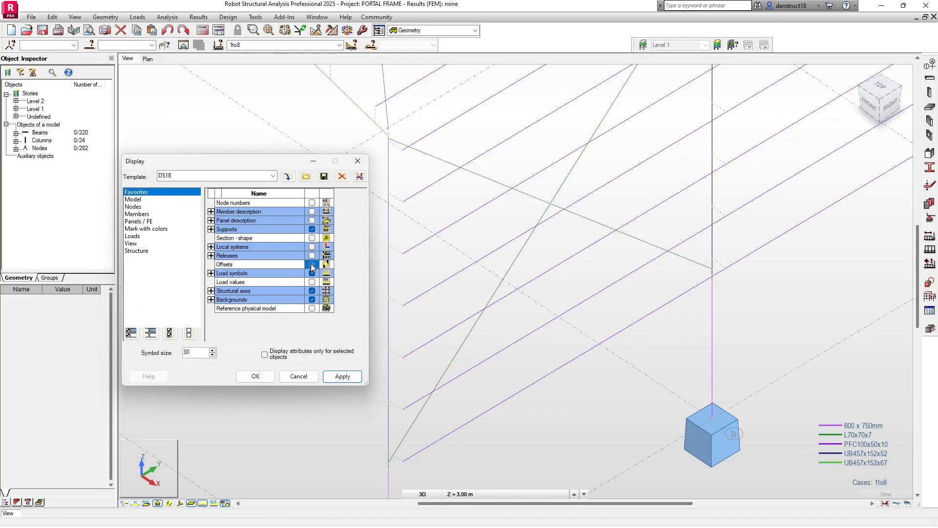
pyautogui.click(341, 376)
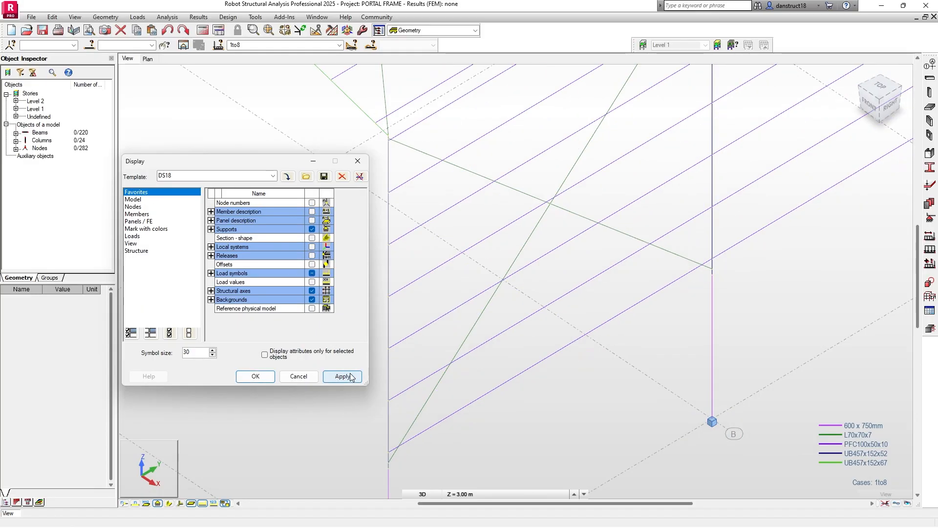
pyautogui.click(254, 376)
pyautogui.scroll(-5, 346, 341)
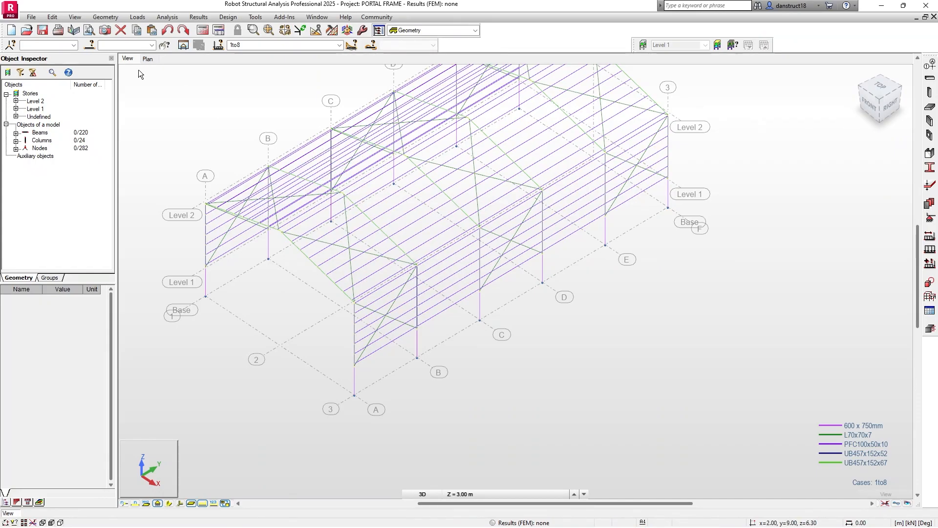
# Start a contour cladding for the roof slope between gridlines 2 and 3, picking its ridge and eaves corners on gridline A
pyautogui.click(100, 17)
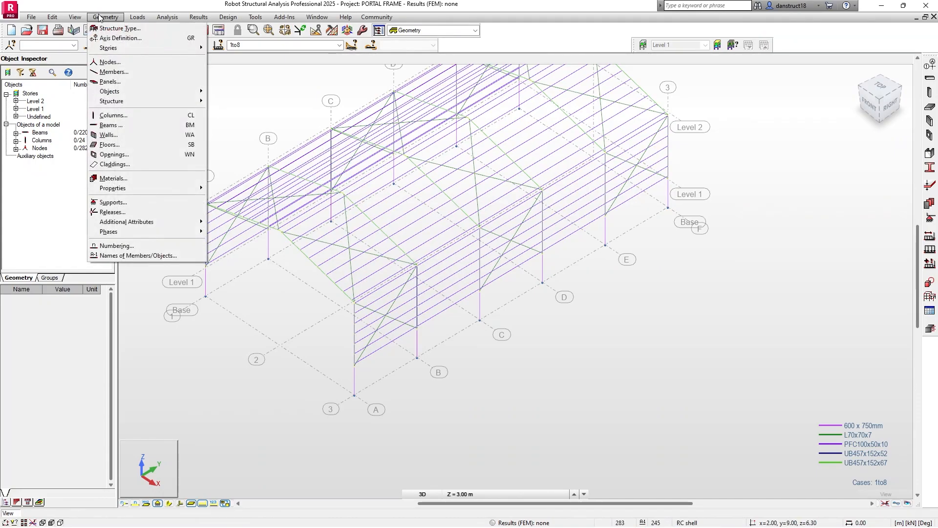
pyautogui.click(122, 164)
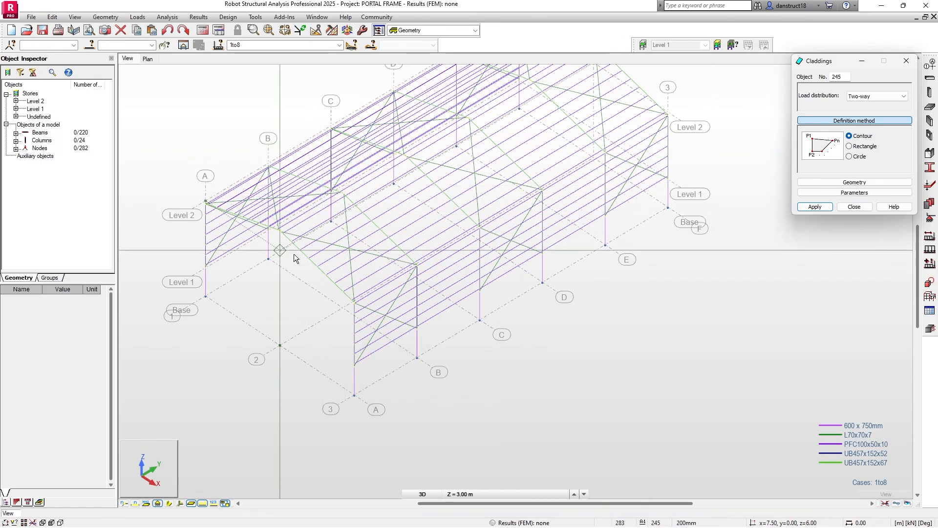
pyautogui.scroll(6, 268, 195)
pyautogui.scroll(5, 268, 195)
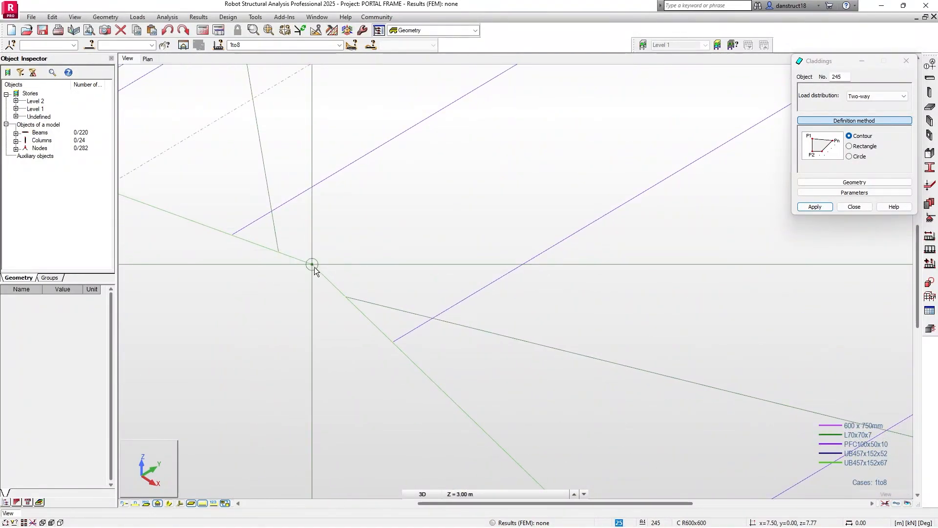
pyautogui.moveTo(315, 267); pyautogui.dragTo(427, 212, button='middle')
pyautogui.scroll(-8, 427, 213)
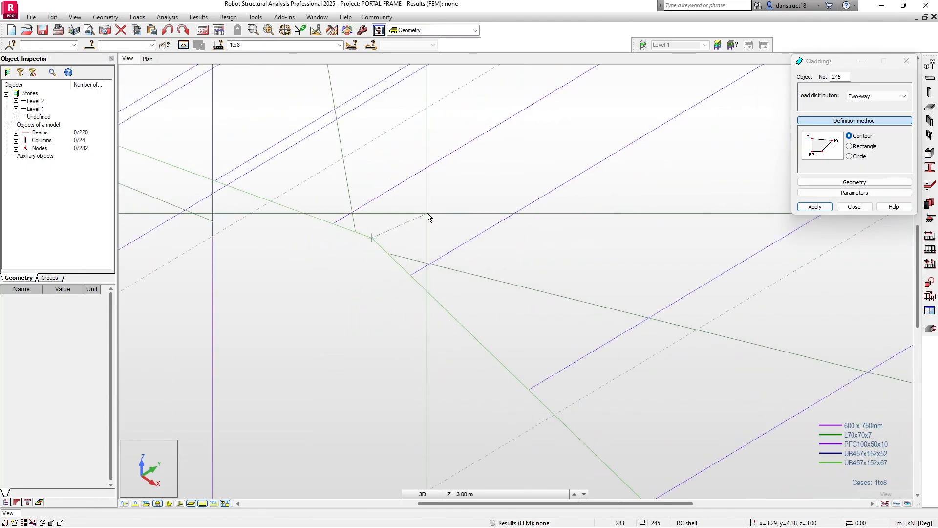
pyautogui.scroll(3, 483, 276)
pyautogui.scroll(3, 552, 330)
pyautogui.scroll(3, 412, 291)
pyautogui.moveTo(415, 291); pyautogui.dragTo(567, 337, button='middle')
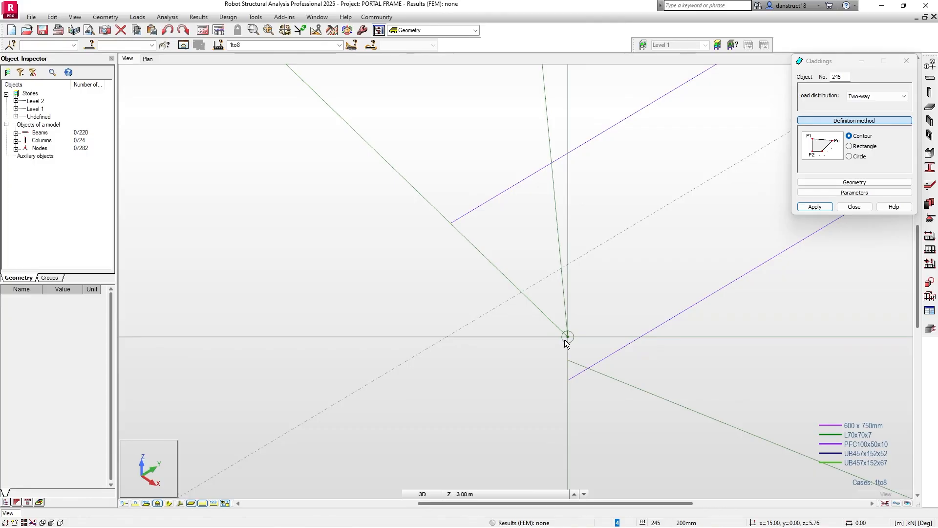
pyautogui.scroll(-5, 622, 269)
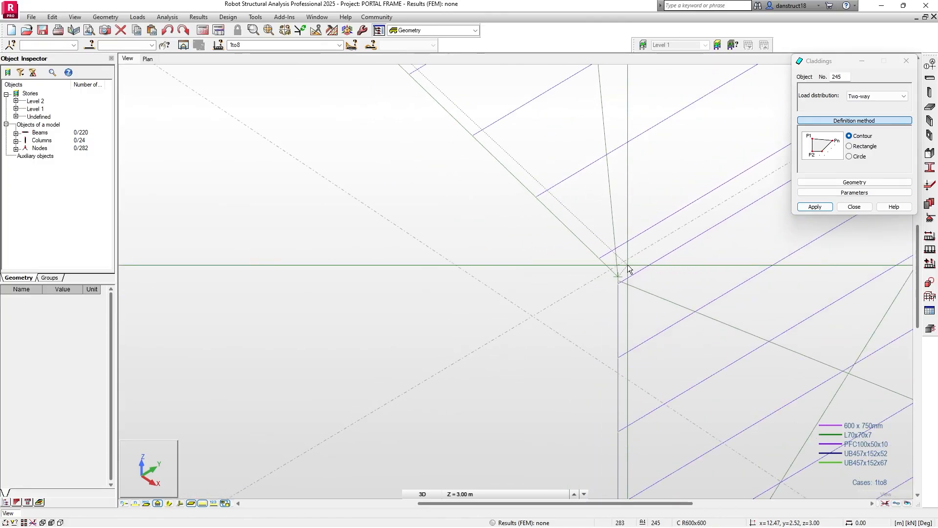
pyautogui.scroll(-4, 629, 269)
# Complete the grid 2–3 roof cladding through the eaves and ridge corners on gridline F
pyautogui.scroll(10, 618, 180)
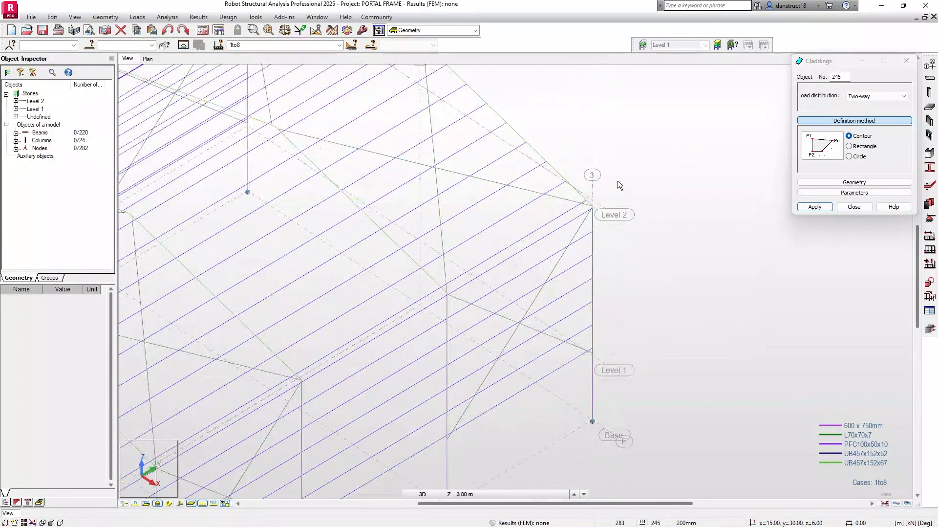
pyautogui.moveTo(596, 193); pyautogui.dragTo(519, 243, button='middle')
pyautogui.click(462, 380)
pyautogui.scroll(-5, 413, 235)
pyautogui.moveTo(361, 198); pyautogui.dragTo(614, 367, button='middle')
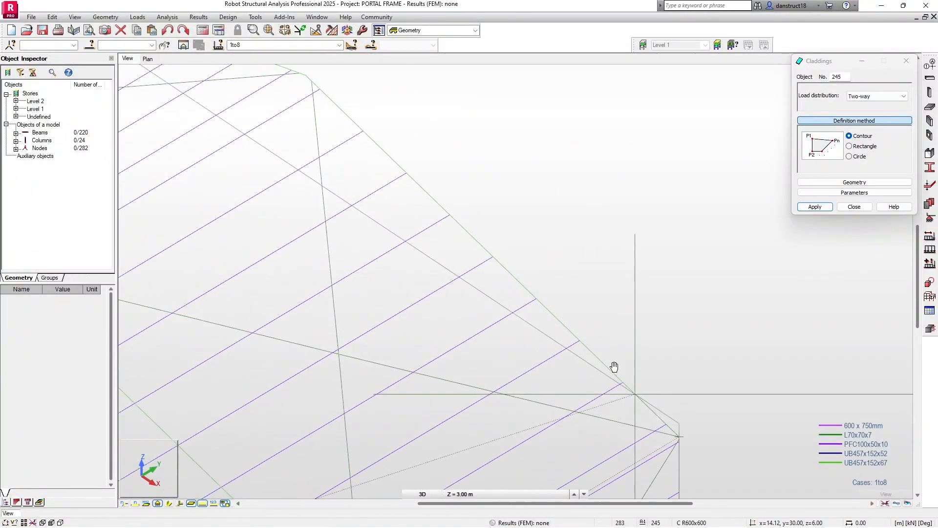
pyautogui.moveTo(344, 98); pyautogui.dragTo(467, 220, button='middle')
pyautogui.scroll(5, 403, 189)
pyautogui.scroll(3, 506, 229)
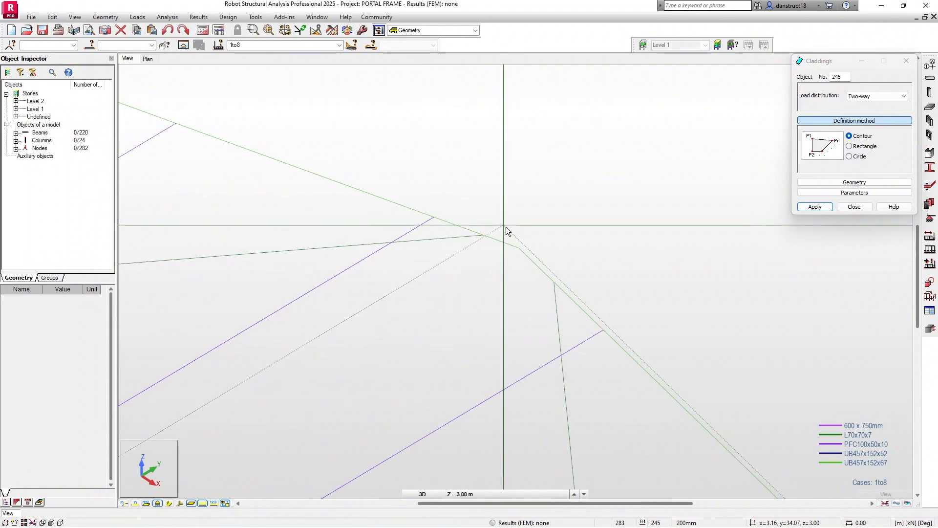
pyautogui.click(519, 249)
pyautogui.scroll(-4, 533, 183)
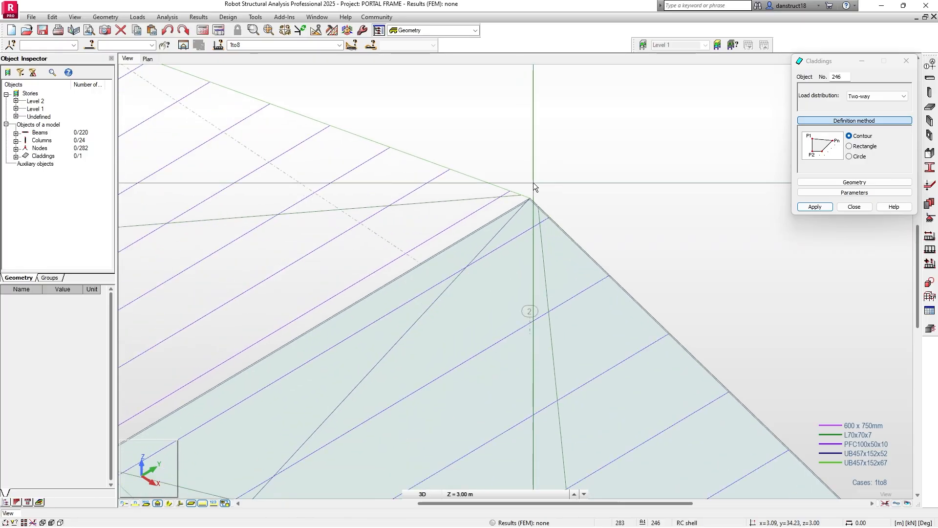
pyautogui.scroll(-4, 533, 183)
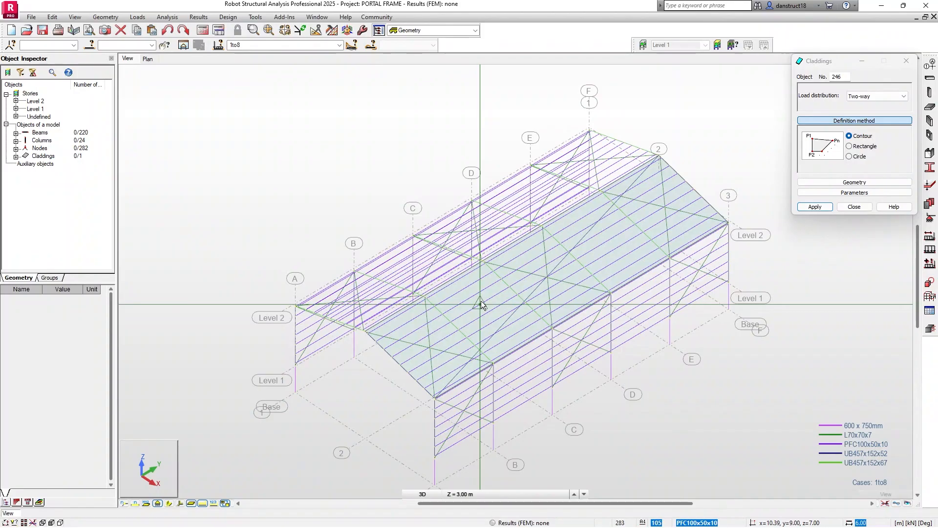
# Begin the cladding contour for the roof slope between gridlines 1 and 2 at its ridge and eaves corners on gridline A
pyautogui.scroll(2, 294, 320)
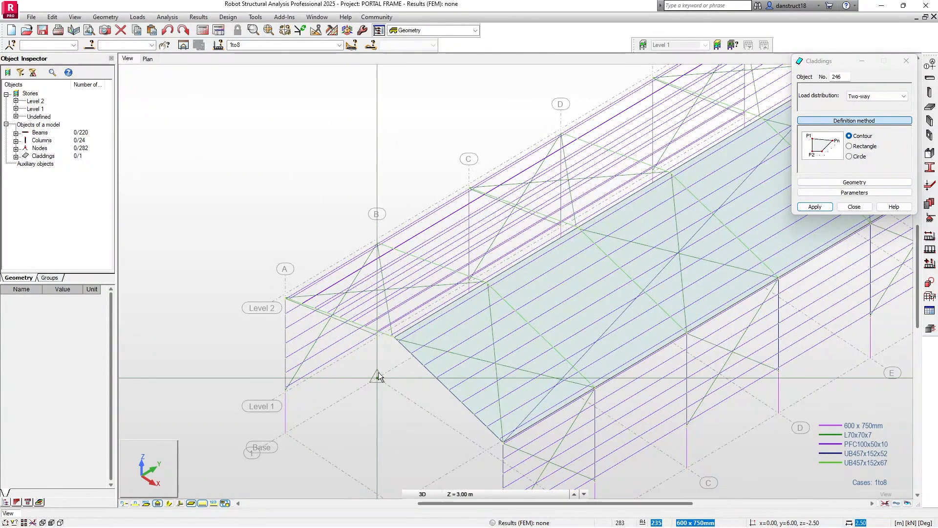
pyautogui.scroll(3, 320, 289)
pyautogui.scroll(5, 530, 407)
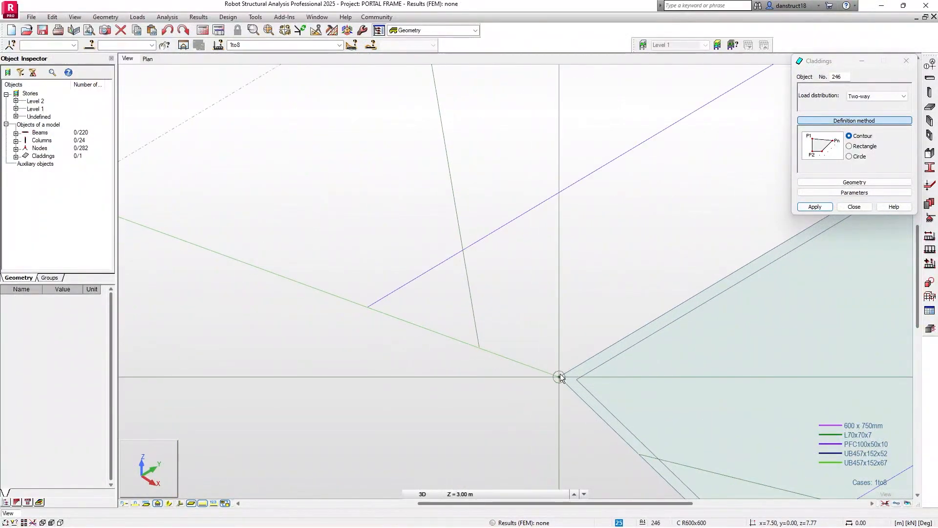
pyautogui.scroll(-5, 419, 247)
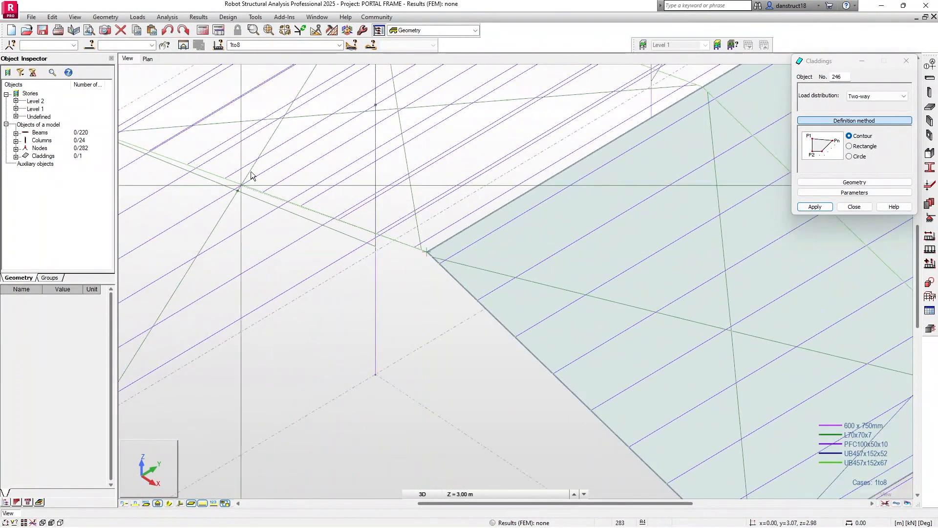
pyautogui.scroll(-3, 359, 323)
pyautogui.scroll(5, 358, 320)
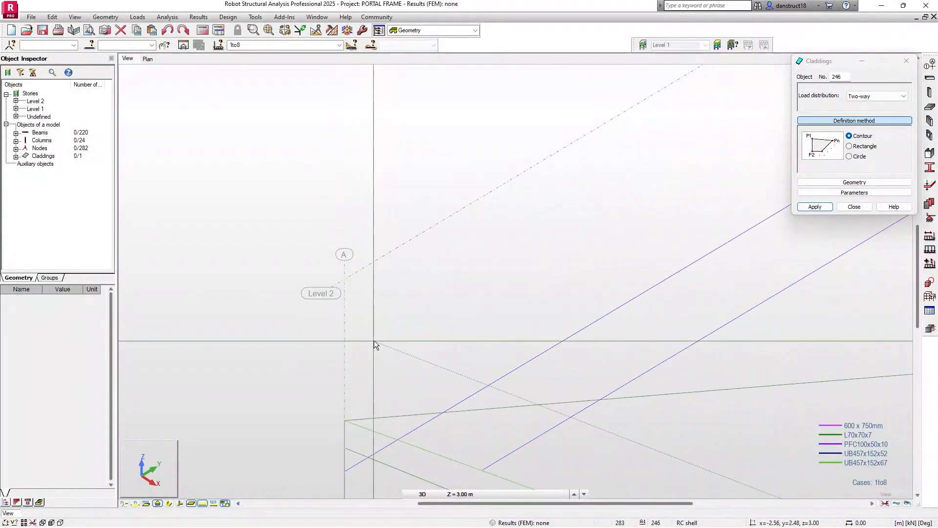
pyautogui.moveTo(380, 351); pyautogui.dragTo(383, 300, button='middle')
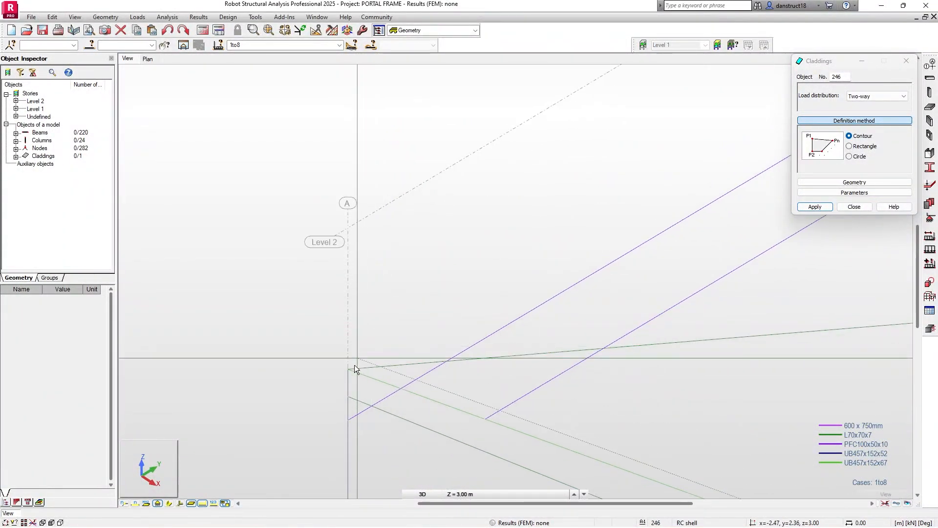
pyautogui.scroll(-4, 408, 262)
pyautogui.scroll(-4, 407, 263)
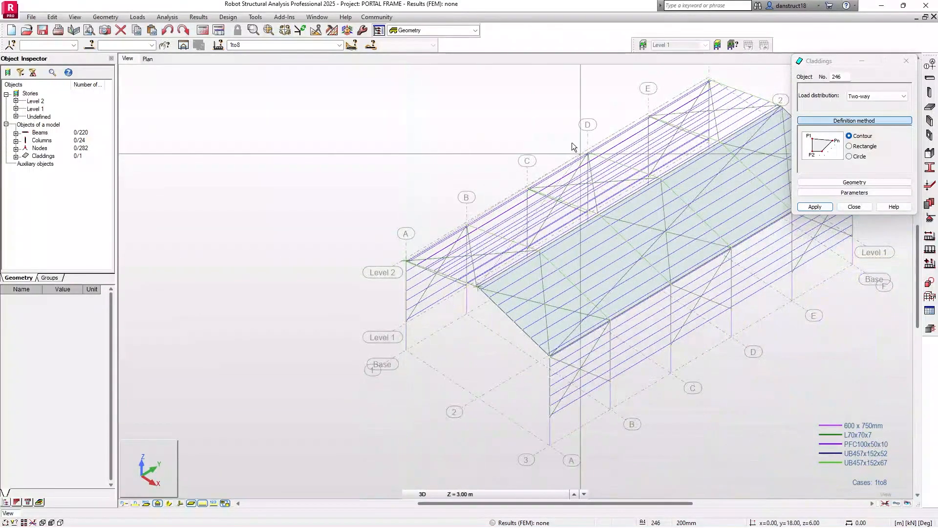
# Complete the grid 1–2 roof cladding through the eaves and ridge corners on gridline F
pyautogui.scroll(6, 519, 231)
pyautogui.scroll(5, 519, 232)
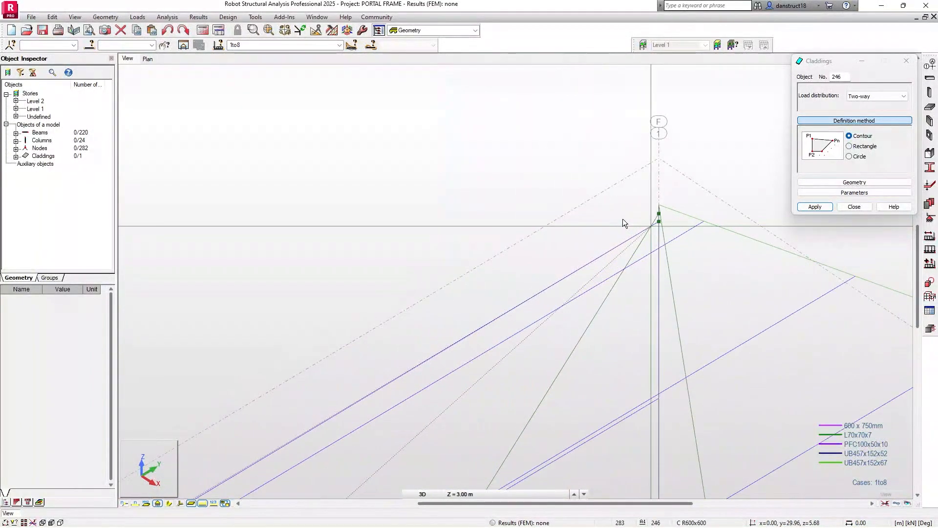
pyautogui.click(496, 230)
pyautogui.scroll(-7, 559, 172)
pyautogui.moveTo(593, 168); pyautogui.dragTo(270, 174, button='middle')
pyautogui.moveTo(641, 259); pyautogui.dragTo(318, 169, button='middle')
pyautogui.scroll(3, 496, 251)
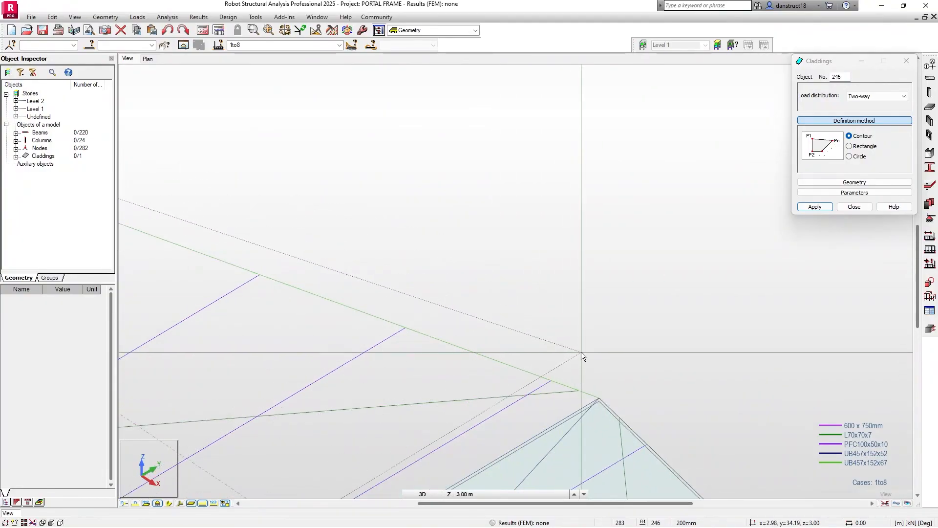
pyautogui.moveTo(581, 355); pyautogui.dragTo(533, 240, button='middle')
pyautogui.scroll(2, 541, 266)
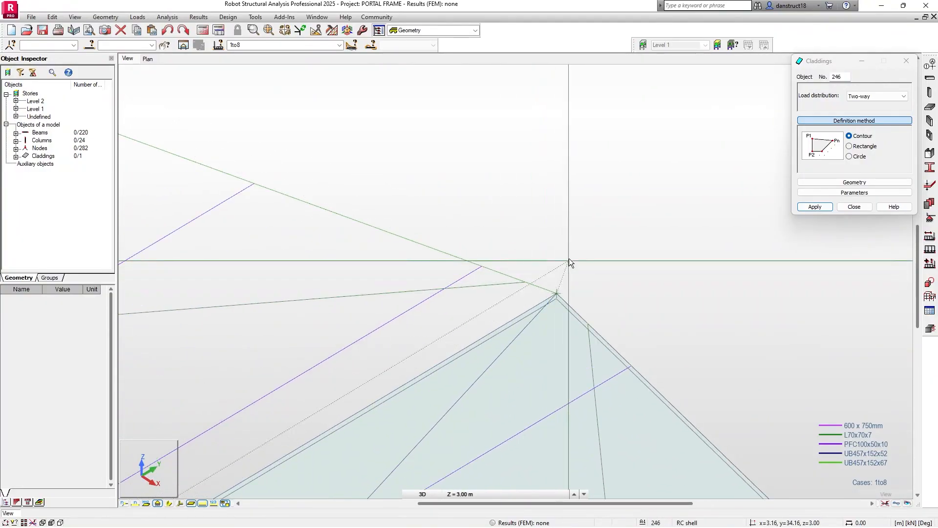
pyautogui.click(556, 294)
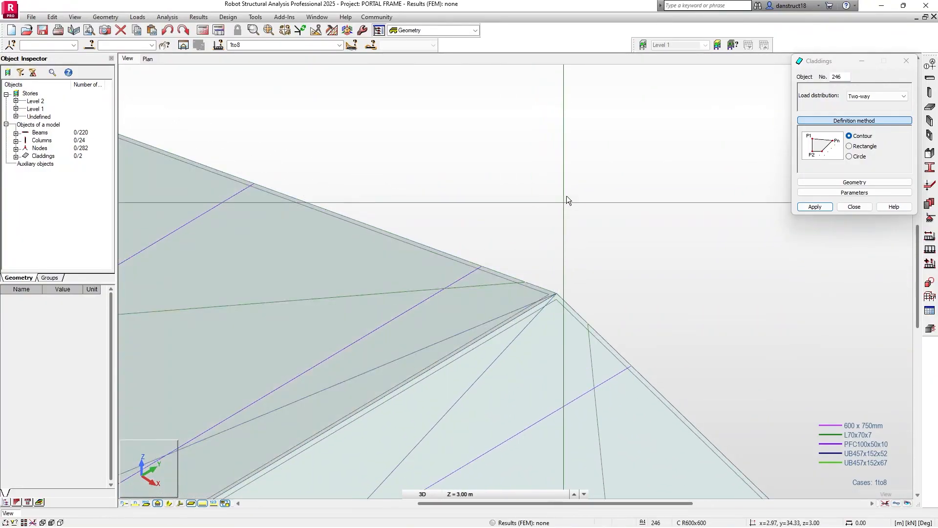
pyautogui.scroll(-6, 566, 196)
pyautogui.scroll(-5, 567, 200)
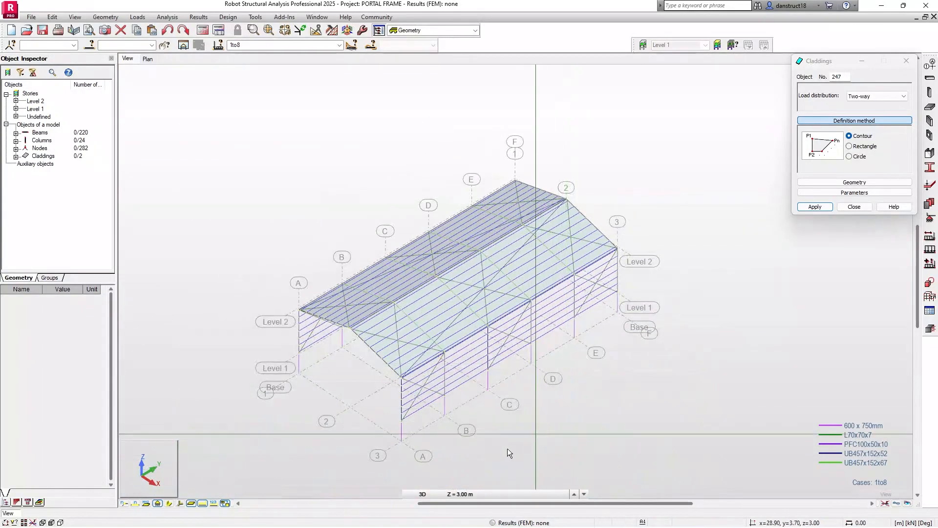
# Begin the side wall cladding contour along gridline 3, from the eaves corner on gridline A down to Level 1
pyautogui.scroll(5, 418, 438)
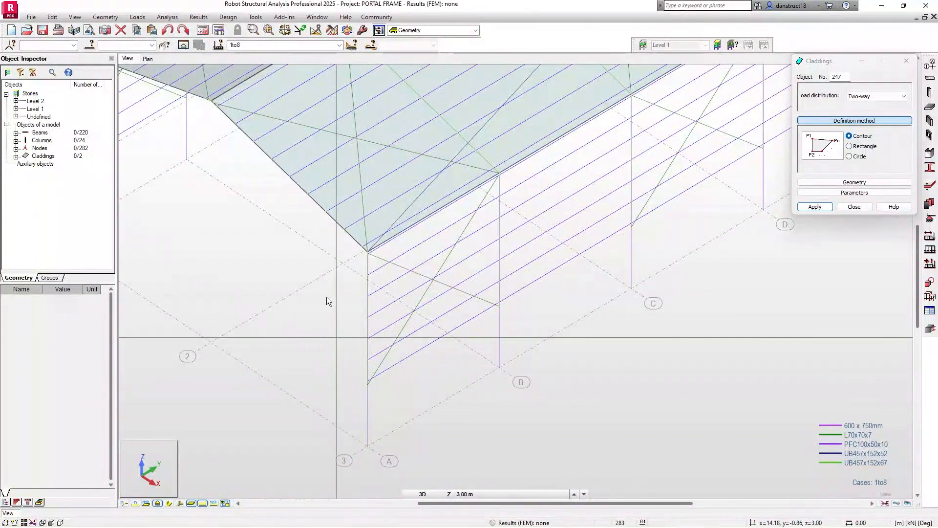
pyautogui.scroll(3, 357, 255)
pyautogui.scroll(5, 351, 254)
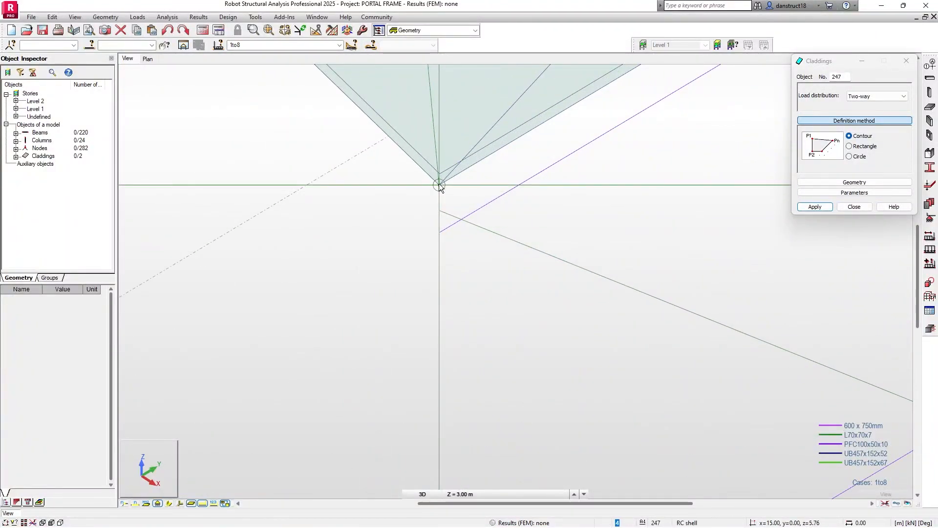
pyautogui.scroll(-4, 373, 259)
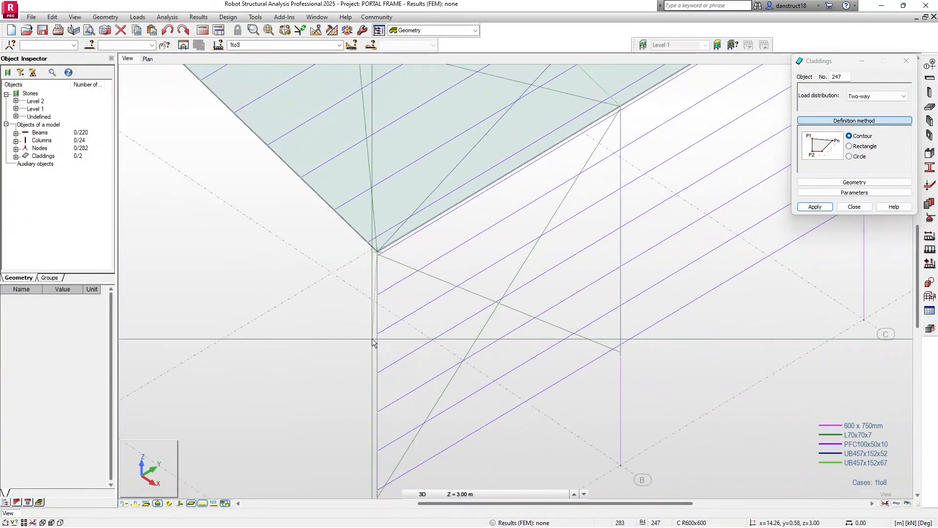
pyautogui.scroll(5, 372, 341)
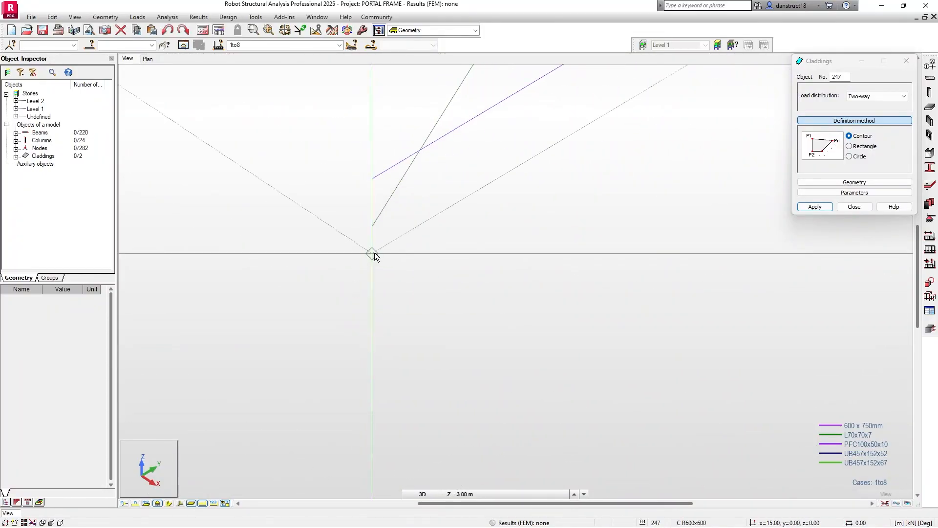
pyautogui.scroll(-5, 462, 239)
pyautogui.scroll(-3, 462, 239)
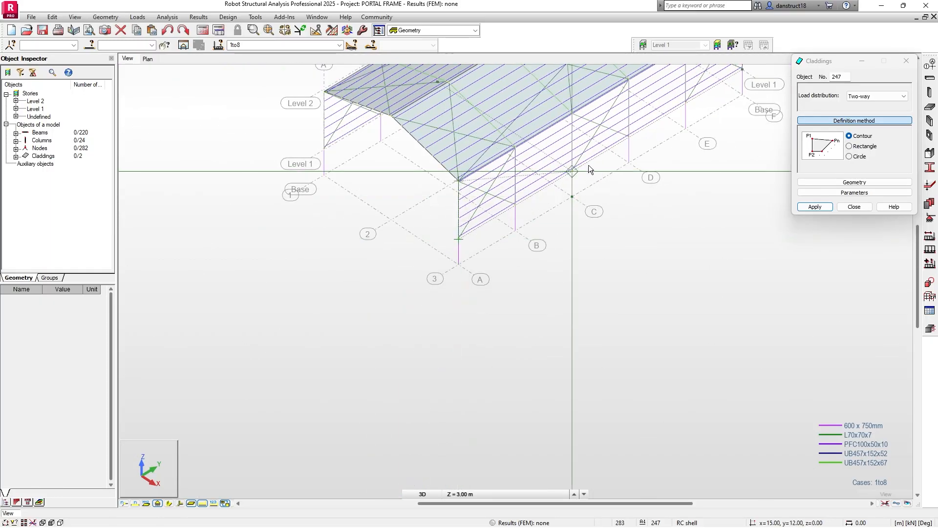
# Complete the gridline 3 wall cladding through the Level 1 and eaves corners on gridline F
pyautogui.moveTo(597, 165); pyautogui.dragTo(303, 356, button='middle')
pyautogui.scroll(6, 441, 282)
pyautogui.scroll(2, 452, 279)
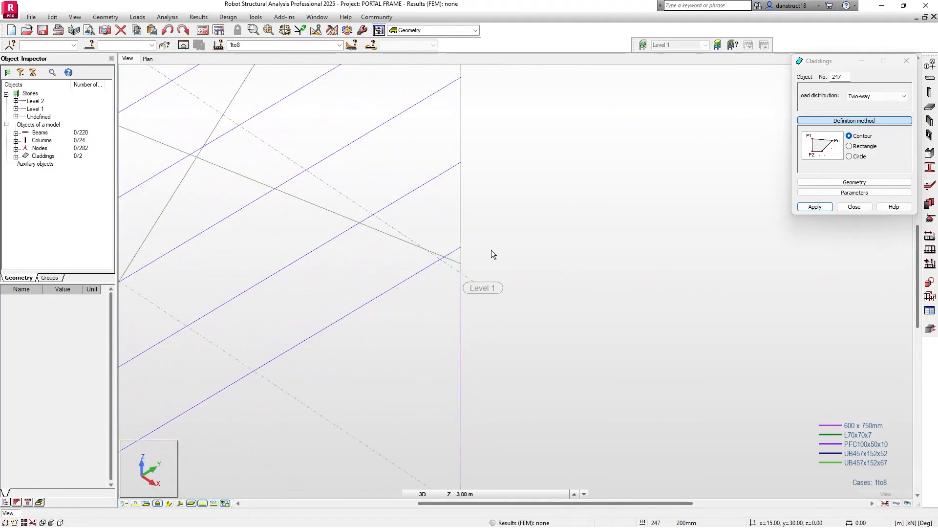
pyautogui.click(459, 272)
pyautogui.scroll(-5, 520, 186)
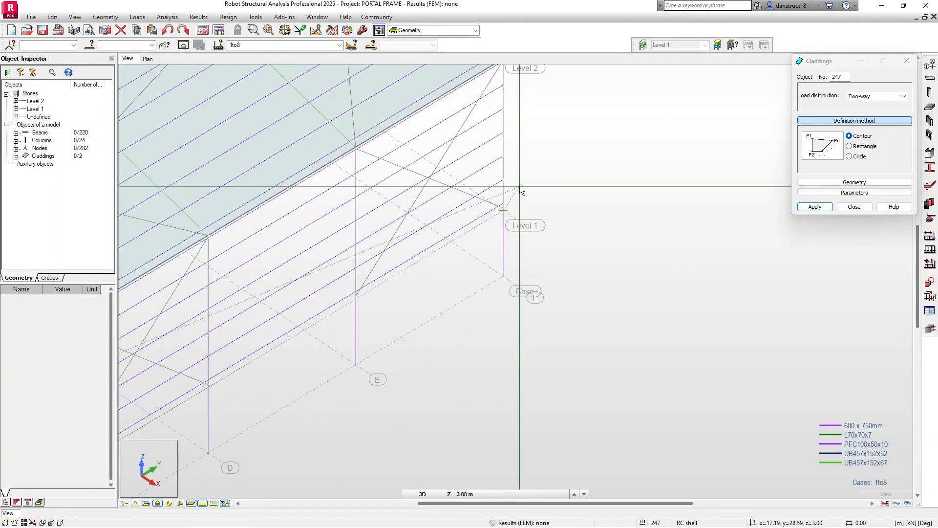
pyautogui.moveTo(520, 186); pyautogui.dragTo(520, 307, button='middle')
pyautogui.scroll(2, 513, 155)
pyautogui.click(494, 205)
pyautogui.scroll(2, 526, 229)
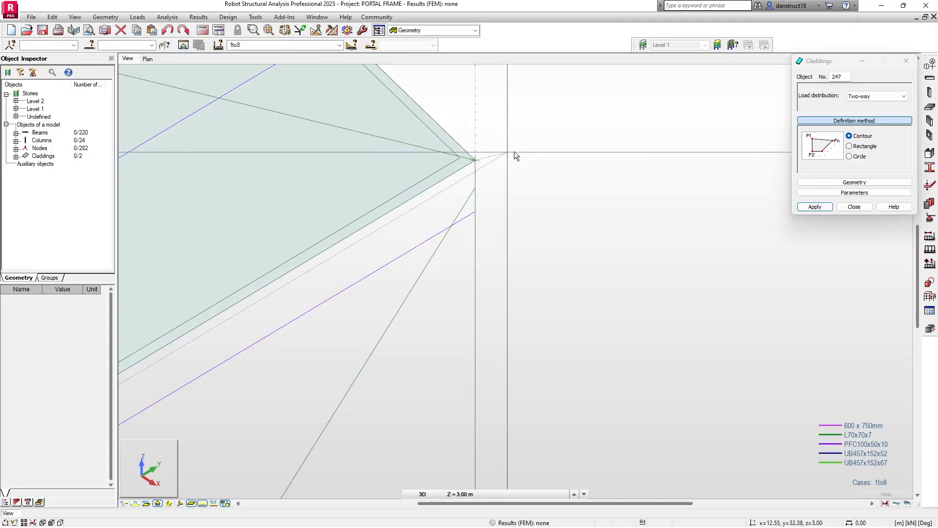
pyautogui.click(474, 160)
pyautogui.scroll(-5, 552, 145)
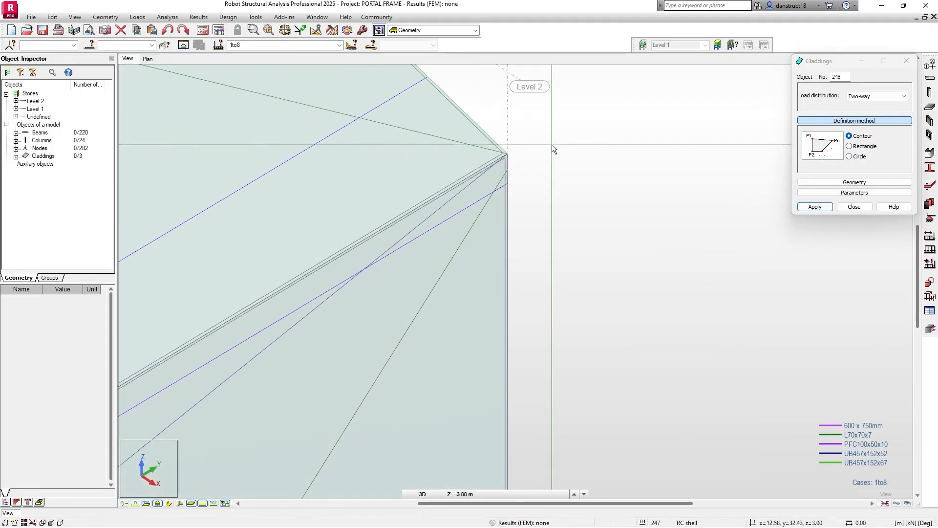
pyautogui.scroll(-5, 579, 274)
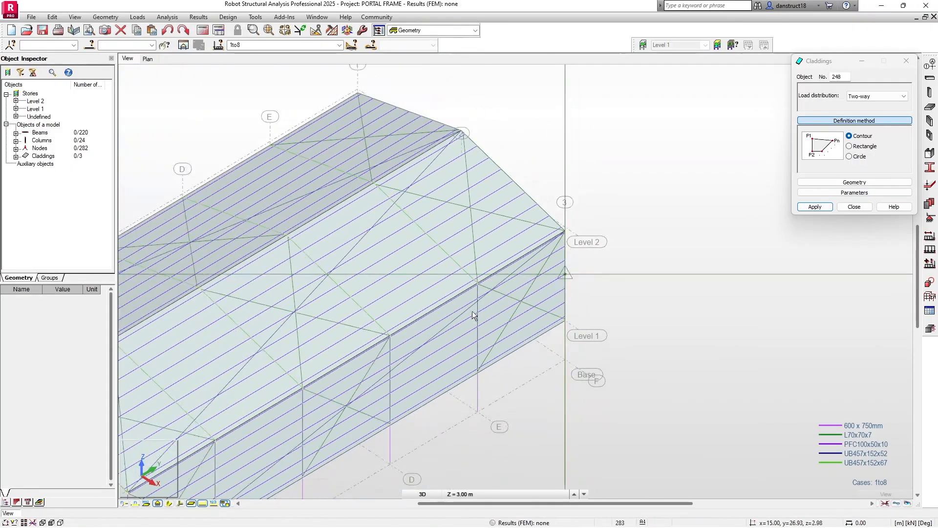
# Begin the side wall cladding contour along gridline 1, from the eaves corner on gridline A down to Level 1
pyautogui.keyDown('shift'); pyautogui.moveTo(301, 375); pyautogui.dragTo(362, 385, button='middle'); pyautogui.keyUp('shift')
pyautogui.scroll(5, 519, 346)
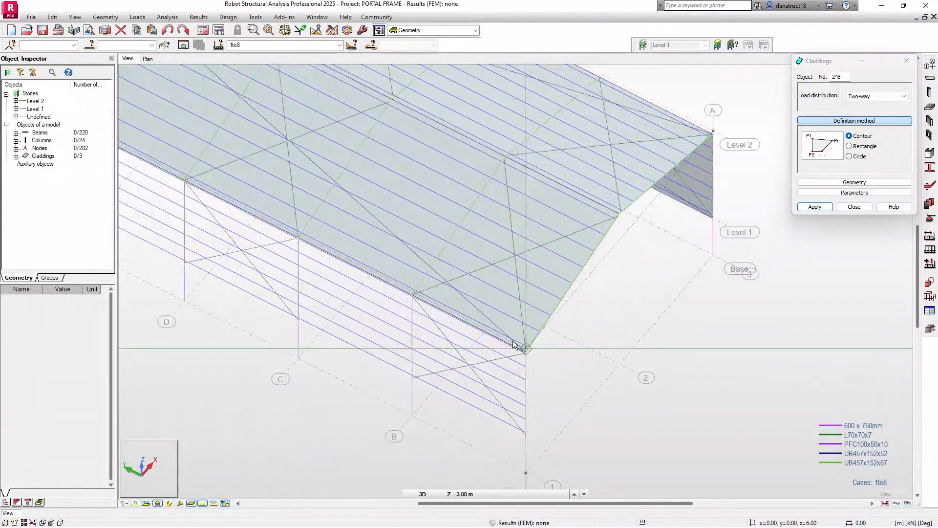
pyautogui.scroll(3, 429, 370)
pyautogui.click(348, 312)
pyautogui.scroll(-2, 460, 348)
pyautogui.scroll(-5, 460, 347)
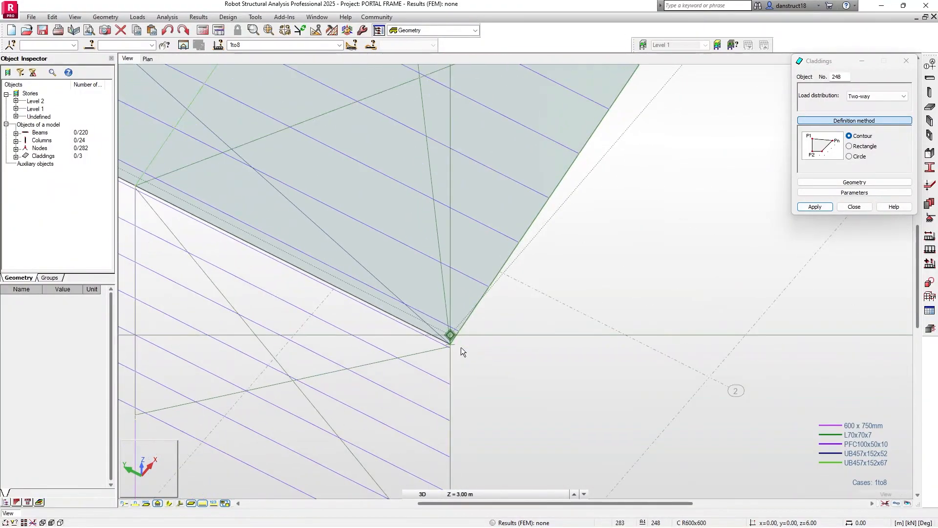
pyautogui.scroll(6, 472, 340)
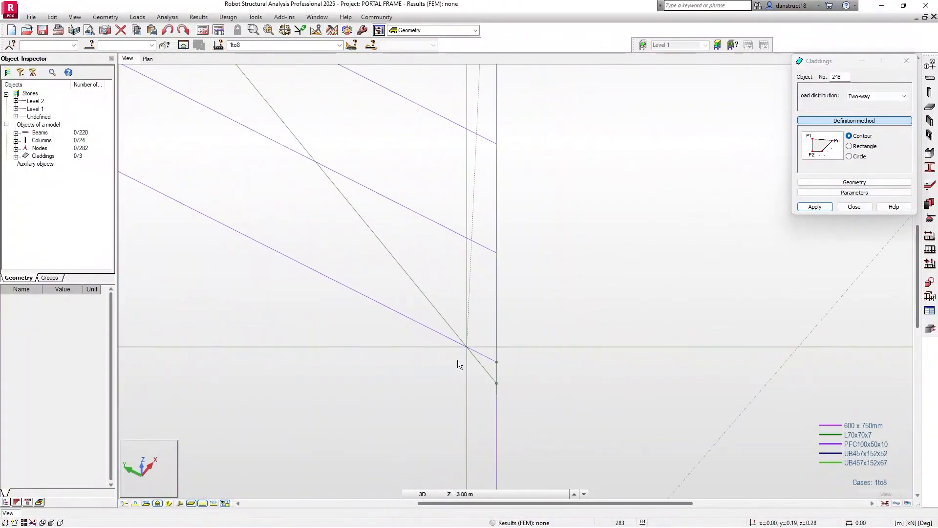
pyautogui.click(529, 425)
# Complete the gridline 1 wall cladding through the Level 1 and eaves corners on gridline F, and end the cladding definition
pyautogui.scroll(-9, 388, 374)
pyautogui.scroll(-5, 387, 374)
pyautogui.moveTo(338, 360); pyautogui.dragTo(684, 399, button='middle')
pyautogui.scroll(6, 318, 212)
pyautogui.scroll(6, 318, 210)
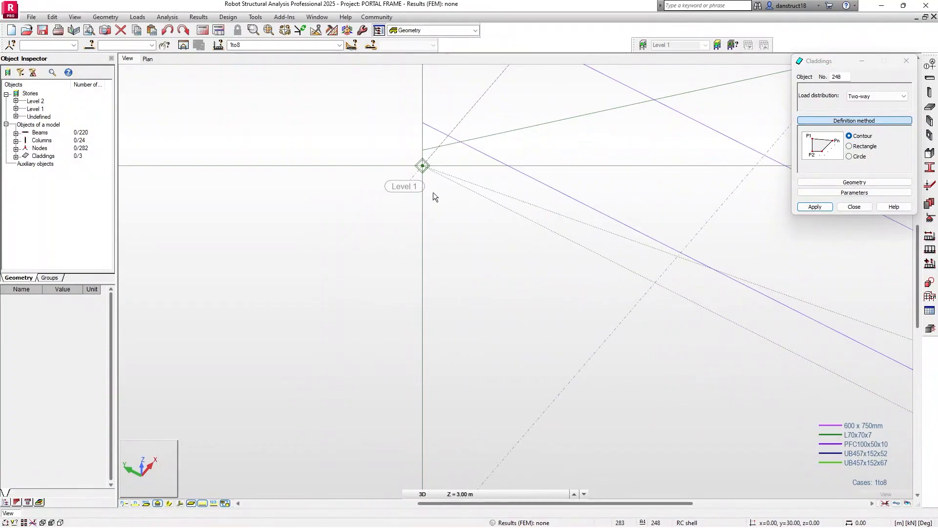
pyautogui.scroll(3, 505, 164)
pyautogui.click(331, 141)
pyautogui.scroll(-9, 241, 113)
pyautogui.moveTo(240, 112); pyautogui.dragTo(306, 372, button='middle')
pyautogui.scroll(10, 308, 128)
pyautogui.scroll(-2, 316, 146)
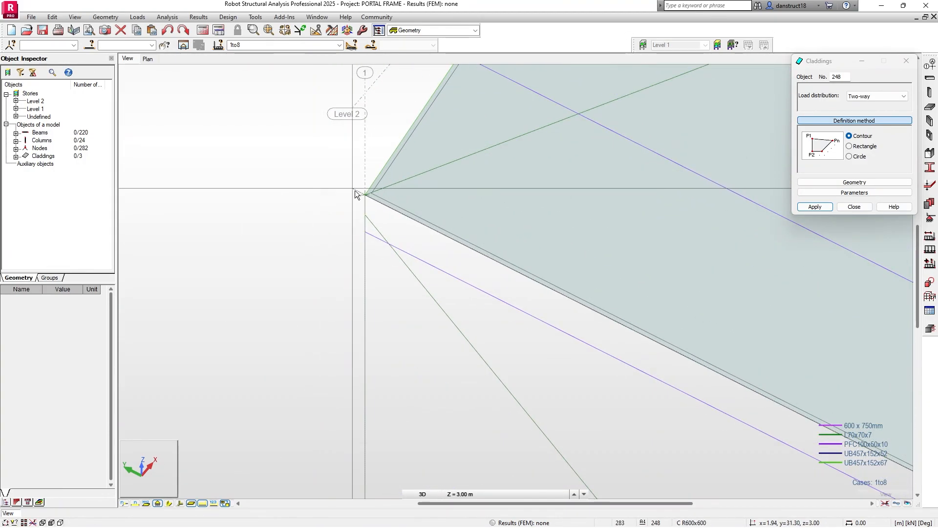
pyautogui.click(365, 195)
pyautogui.scroll(-6, 311, 182)
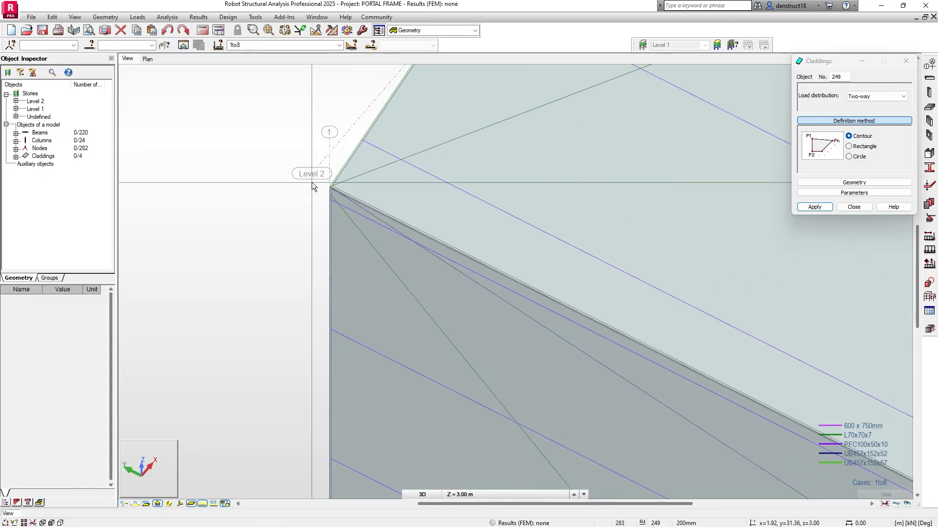
pyautogui.scroll(-10, 312, 182)
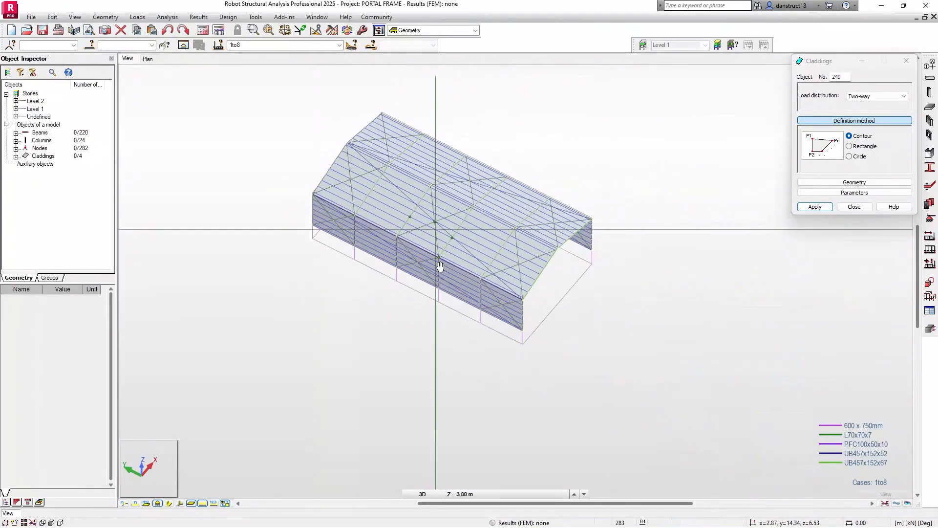
pyautogui.click(855, 206)
# Inspect the load distribution property of the gridline 1 wall cladding
pyautogui.moveTo(707, 351); pyautogui.dragTo(698, 376, button='middle')
pyautogui.scroll(5, 418, 425)
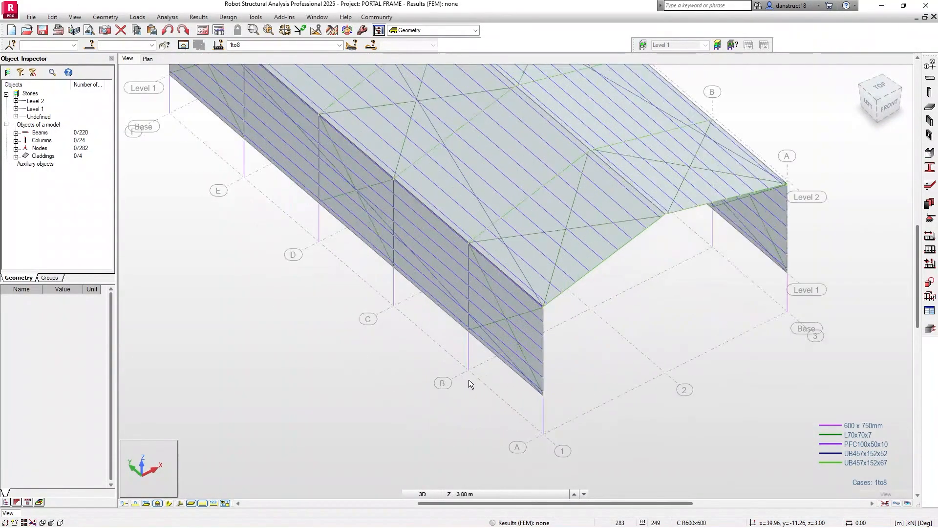
pyautogui.scroll(6, 505, 345)
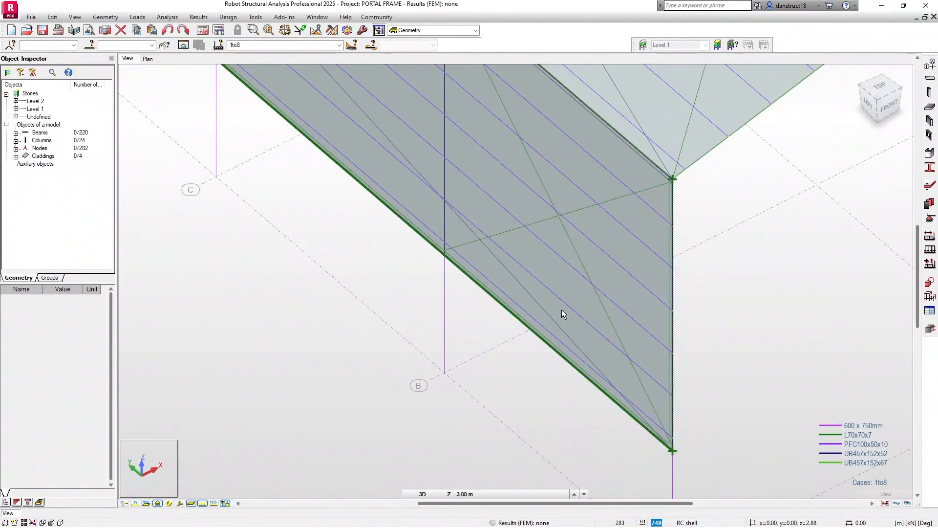
pyautogui.click(562, 309)
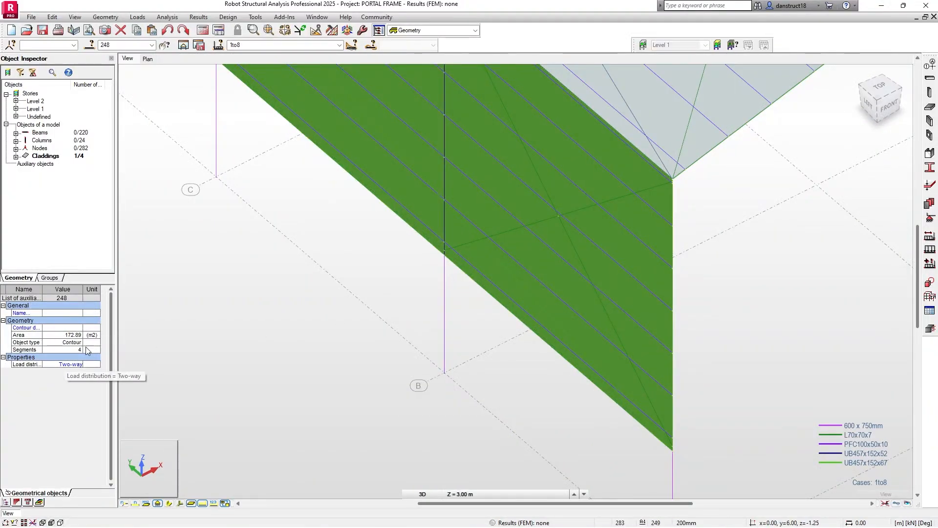
pyautogui.click(303, 282)
pyautogui.scroll(-8, 303, 283)
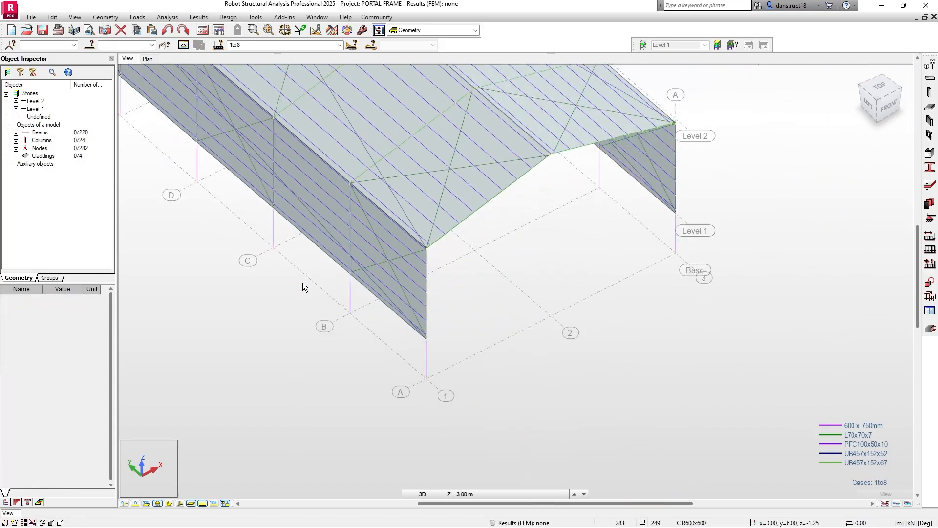
pyautogui.moveTo(295, 281); pyautogui.dragTo(393, 376, button='middle')
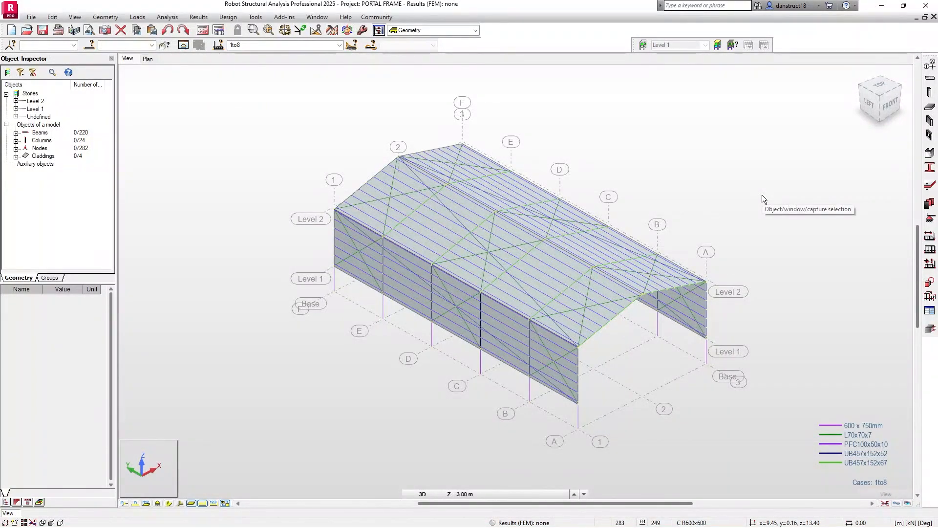
# Define a uniform planar surface load of -2 kPa in global Z for load case DL1
pyautogui.click(339, 45)
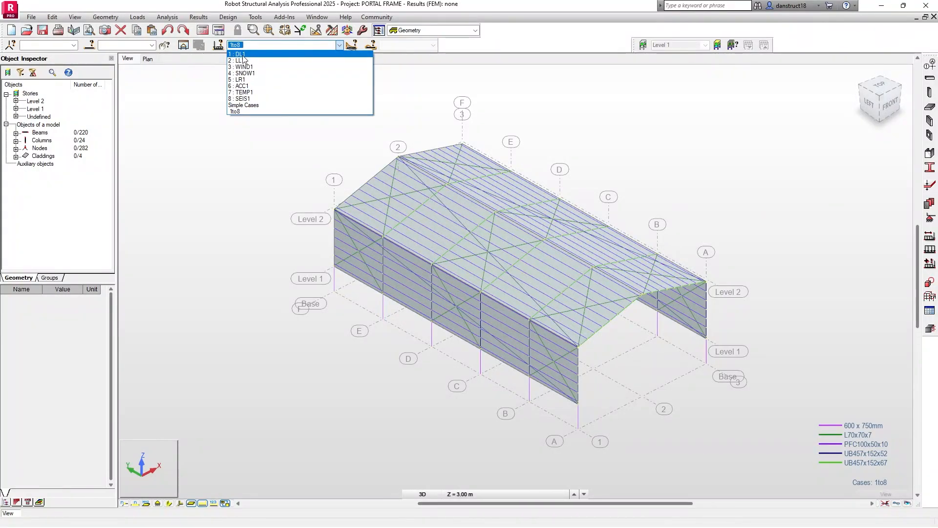
pyautogui.click(243, 55)
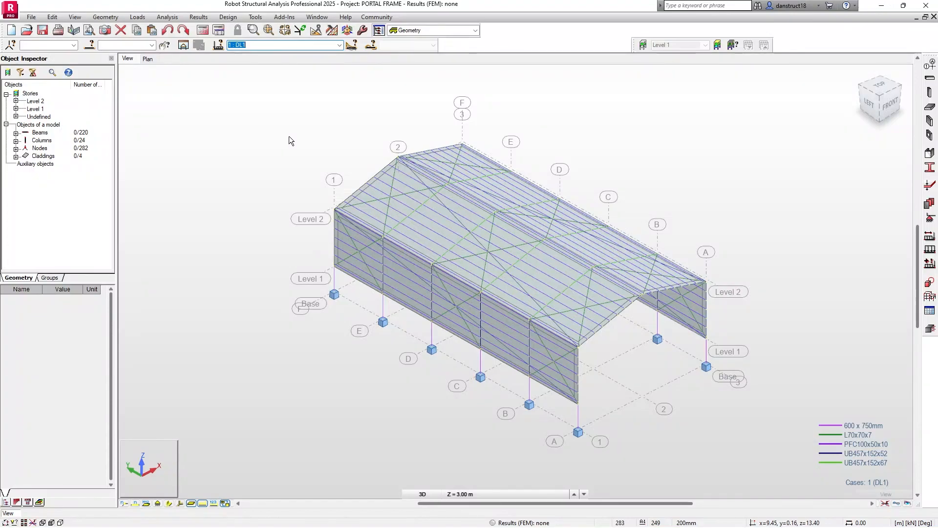
pyautogui.click(137, 19)
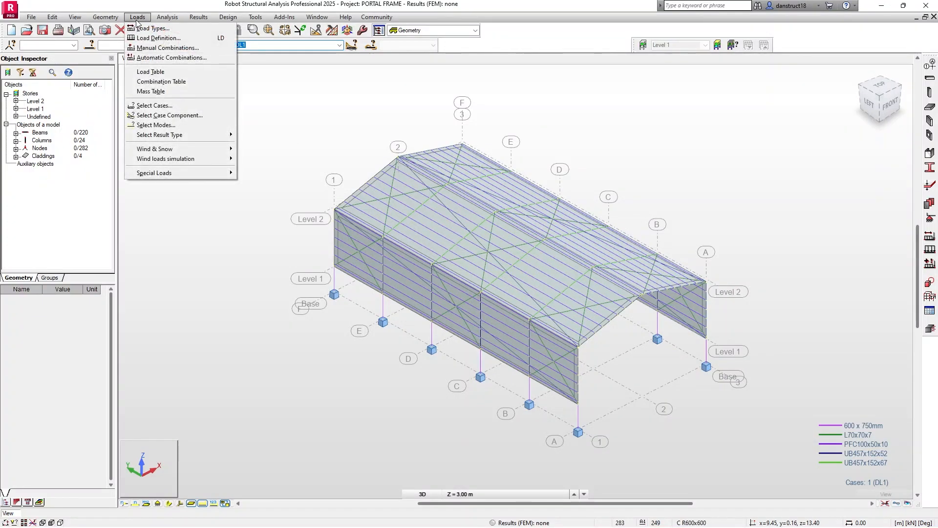
pyautogui.click(142, 38)
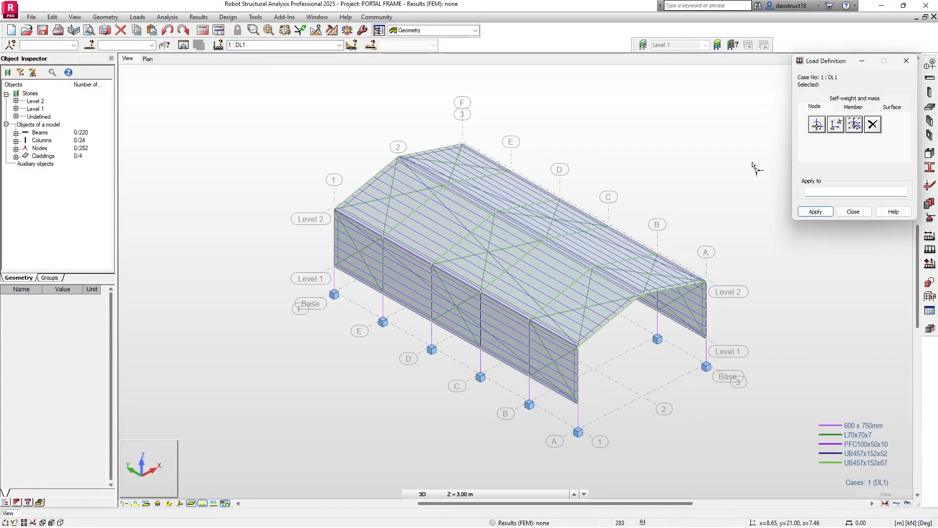
pyautogui.click(900, 108)
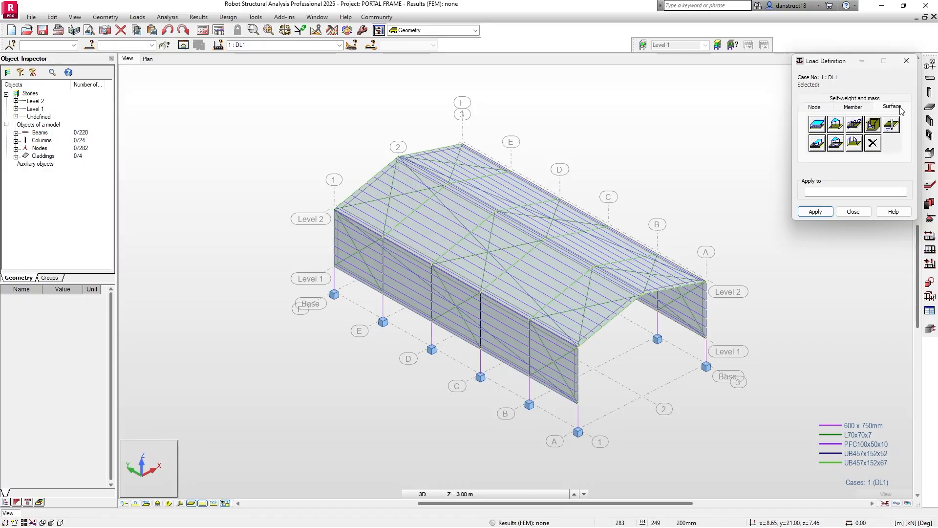
pyautogui.click(820, 128)
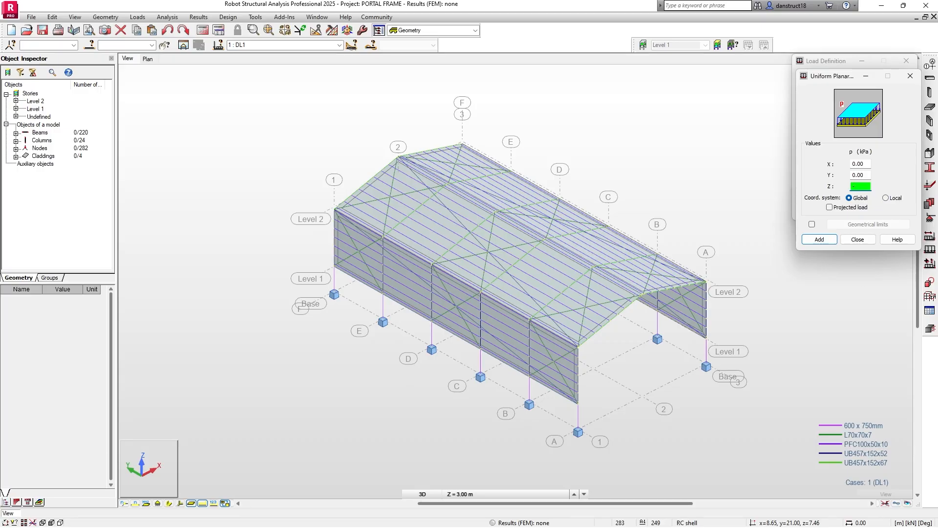
pyautogui.click(826, 241)
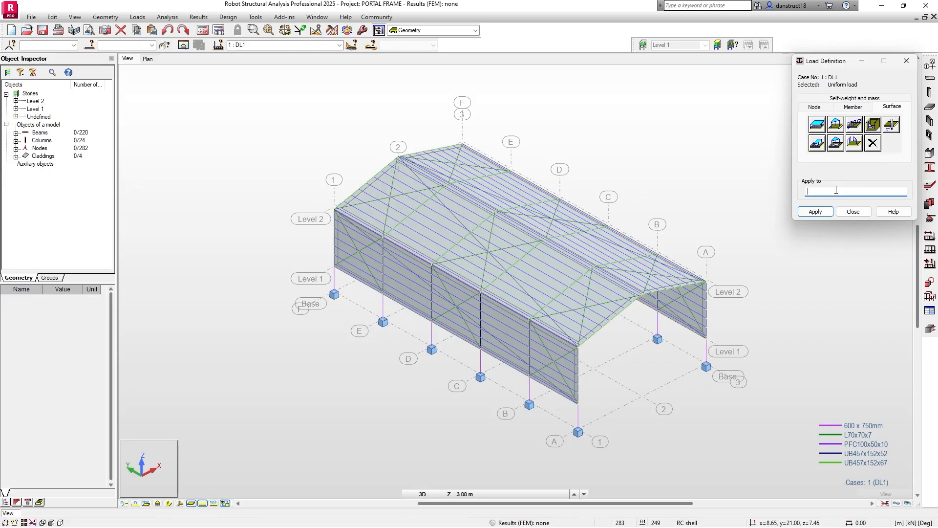
# Apply the defined uniform load to both roof slope claddings
pyautogui.scroll(5, 541, 260)
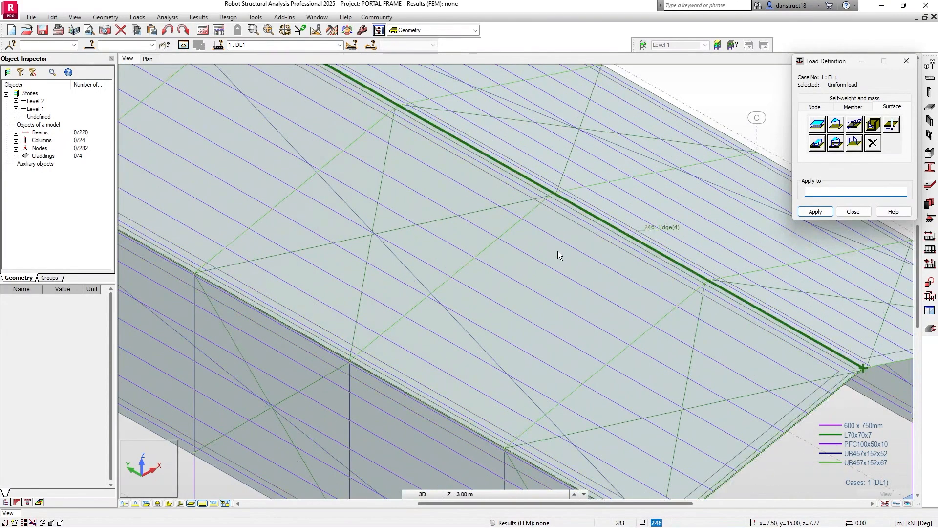
pyautogui.click(559, 250)
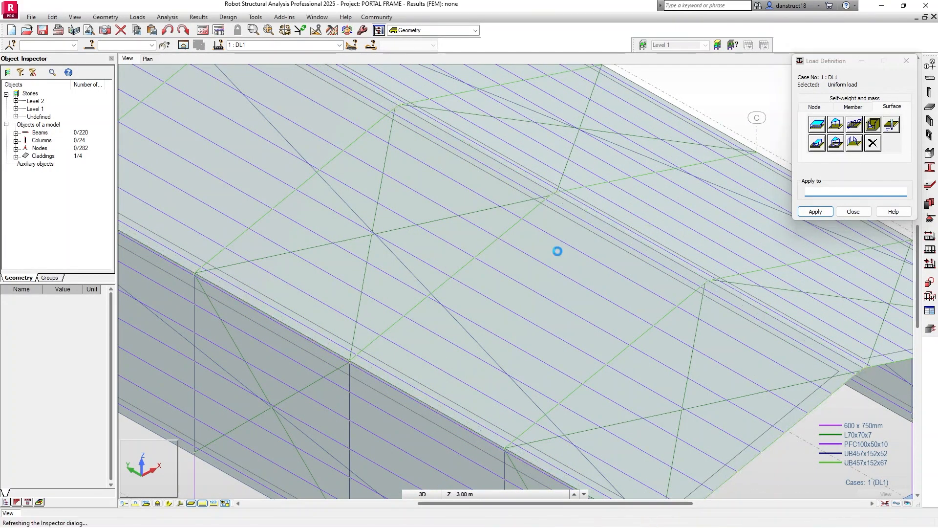
pyautogui.keyDown('ctrl'); pyautogui.click(693, 221); pyautogui.keyUp('ctrl')
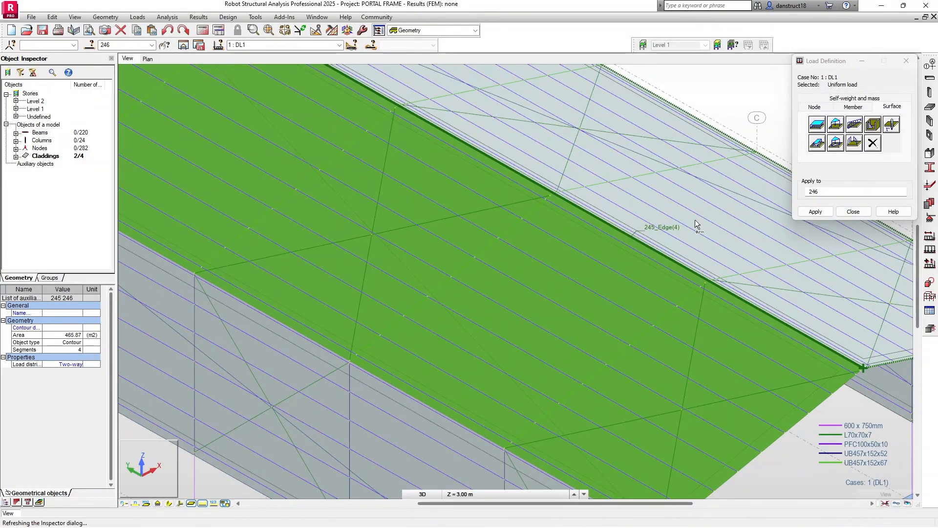
pyautogui.click(809, 211)
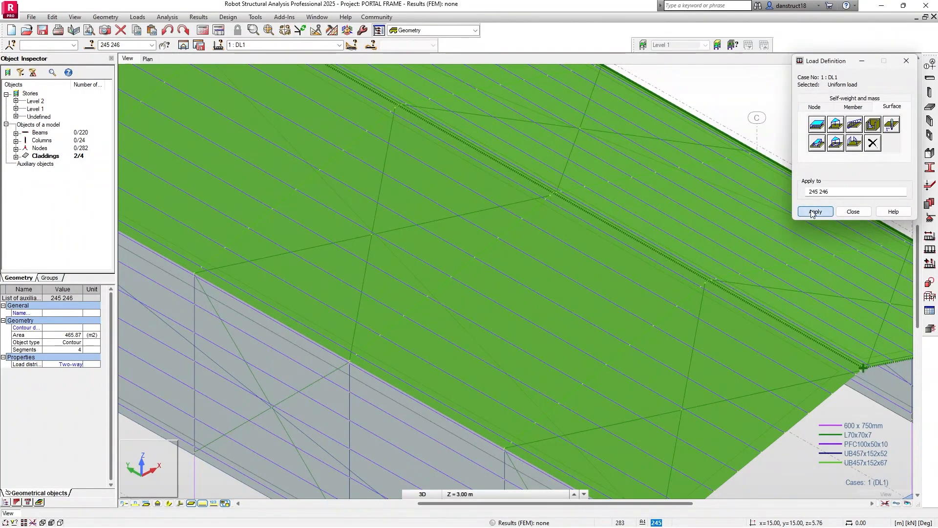
pyautogui.scroll(-5, 648, 226)
pyautogui.scroll(-2, 648, 226)
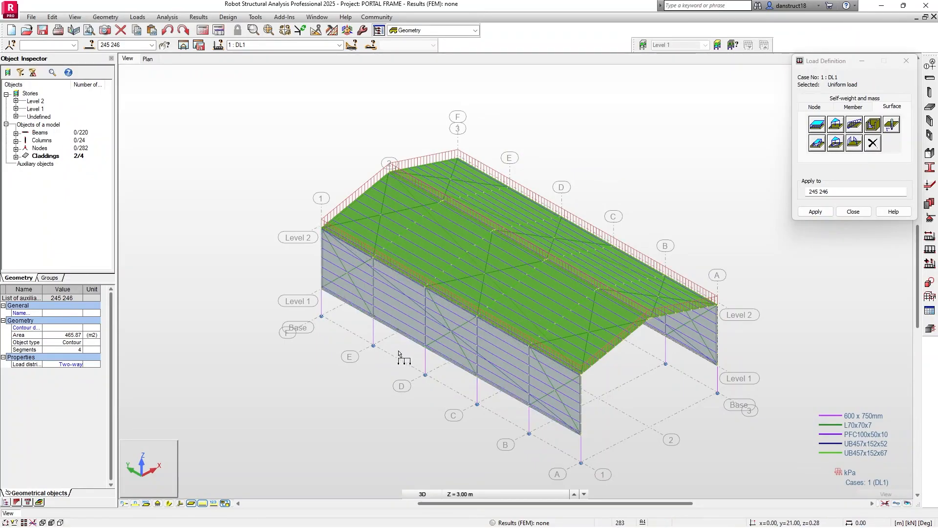
pyautogui.scroll(1, 402, 359)
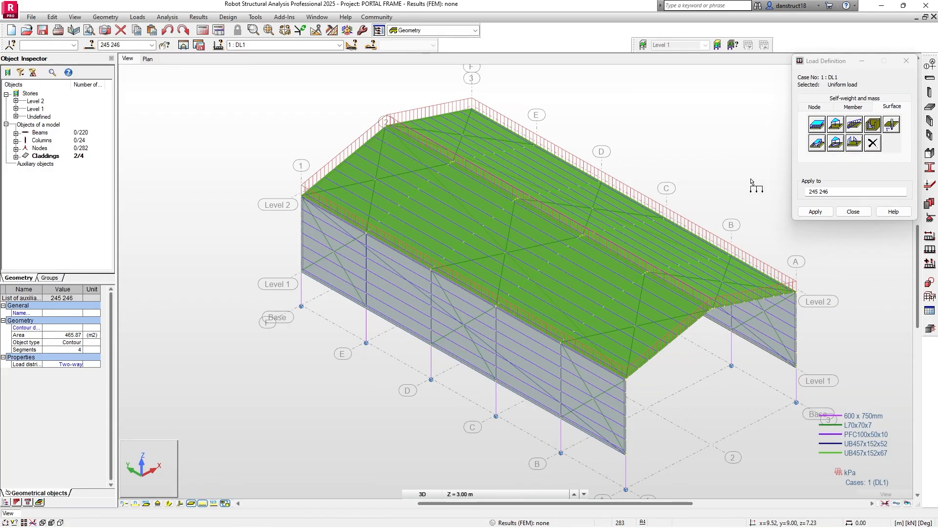
# Define a uniform planar load of 2 kPa in global X with zero Z and apply it to the gridline 1 wall cladding
pyautogui.click(817, 125)
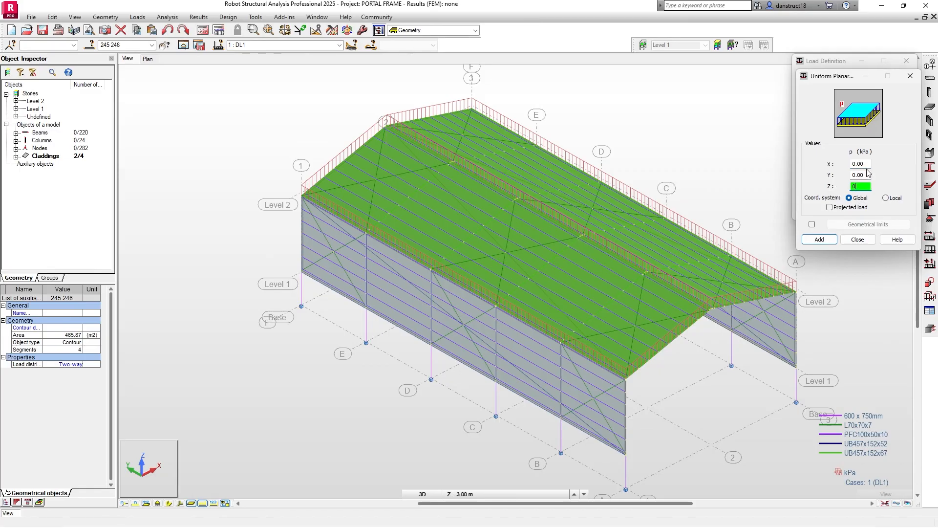
pyautogui.write('2')
pyautogui.click(816, 239)
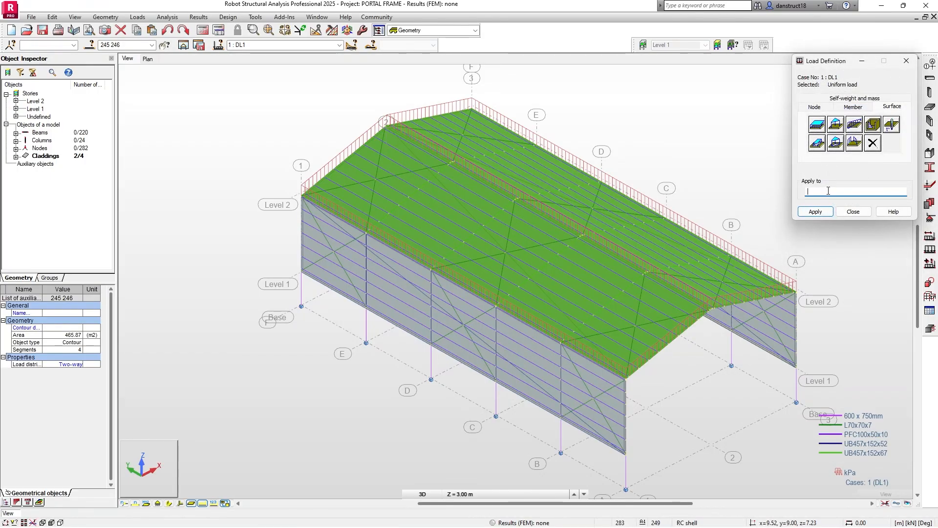
pyautogui.scroll(2, 469, 358)
pyautogui.click(462, 358)
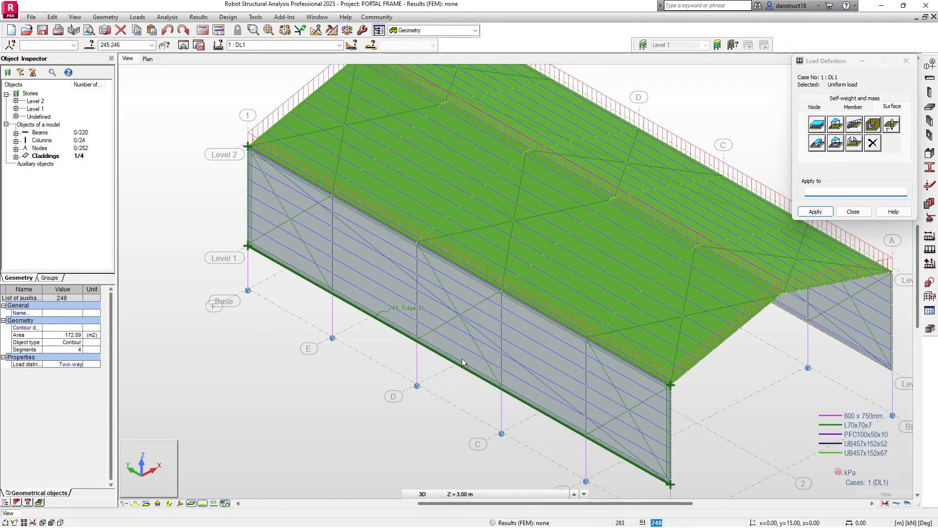
pyautogui.click(826, 211)
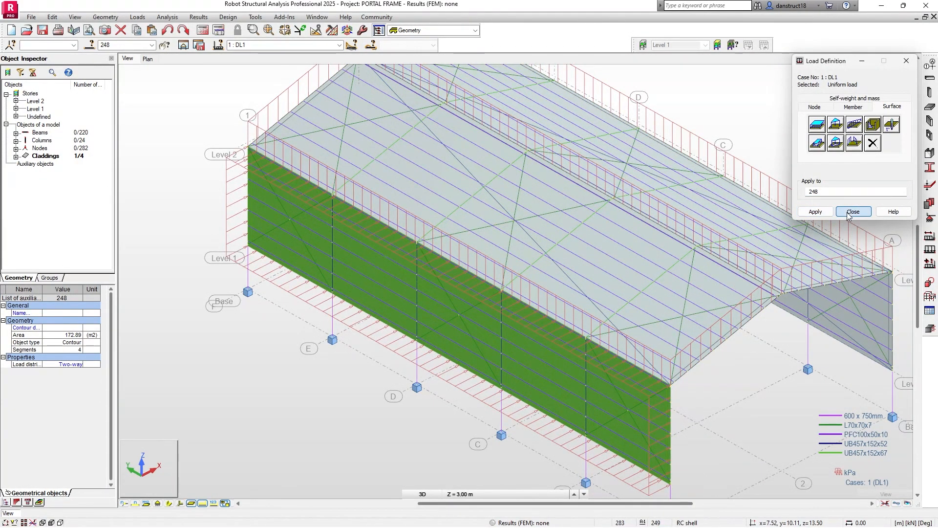
pyautogui.click(848, 216)
# Display the load value labels on the loaded claddings
pyautogui.scroll(-3, 599, 258)
pyautogui.moveTo(652, 248); pyautogui.dragTo(535, 288, button='middle')
pyautogui.scroll(1, 356, 333)
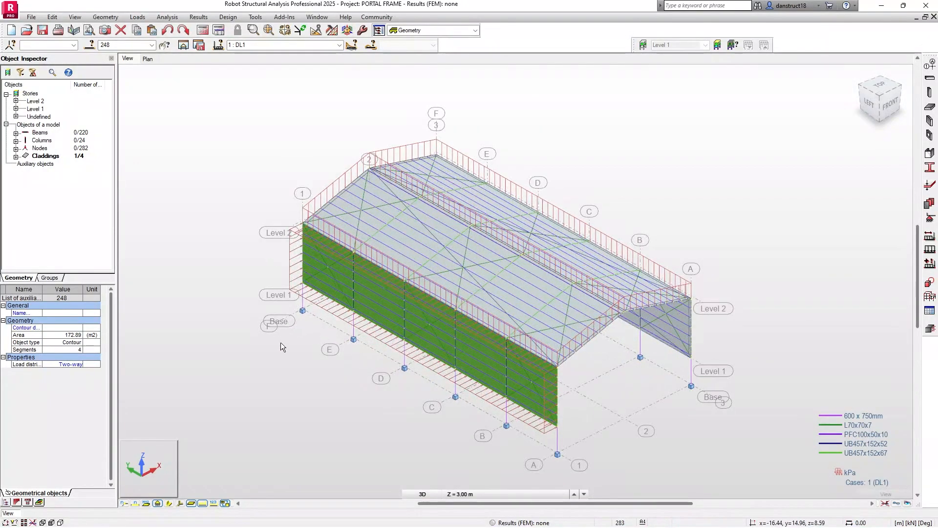
pyautogui.click(216, 506)
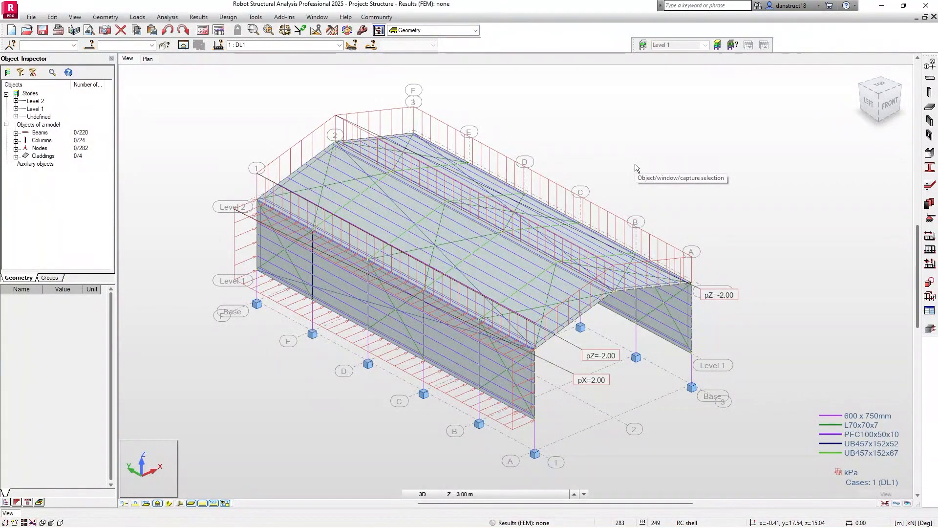
# Open the EN 1990:2002 code combination regulations from the load design codes in the job preferences
pyautogui.click(264, 21)
pyautogui.click(274, 178)
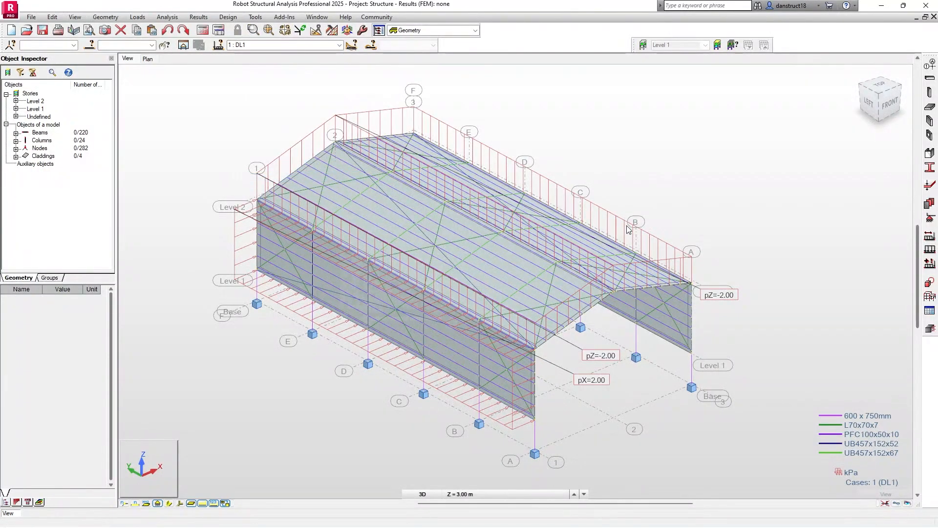
pyautogui.click(335, 272)
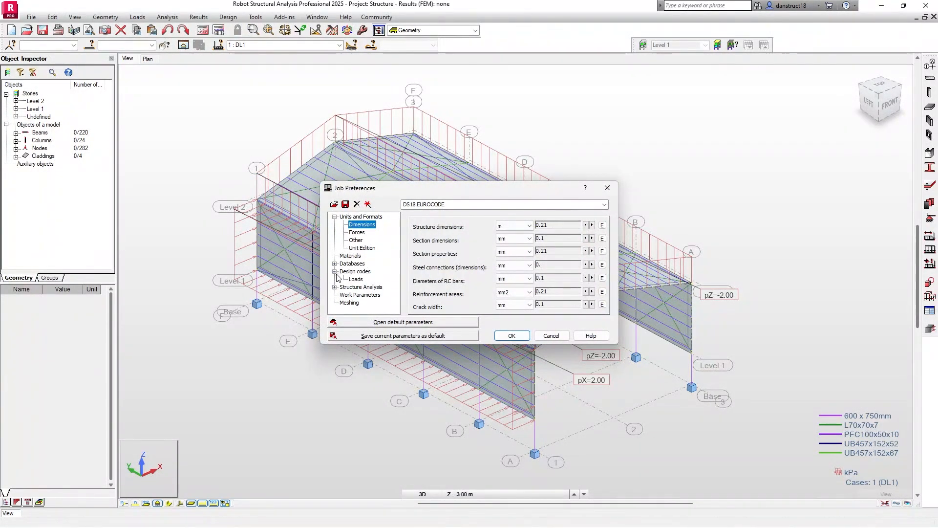
pyautogui.click(357, 279)
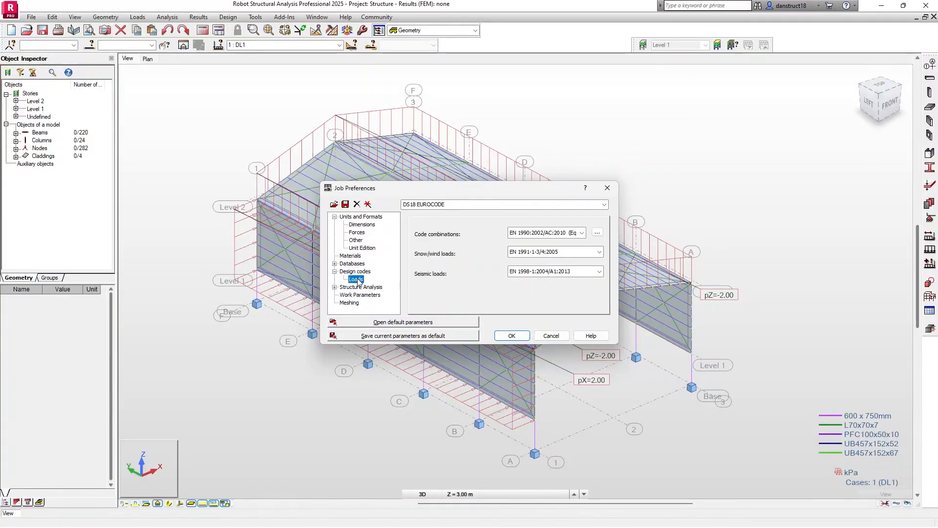
pyautogui.click(598, 233)
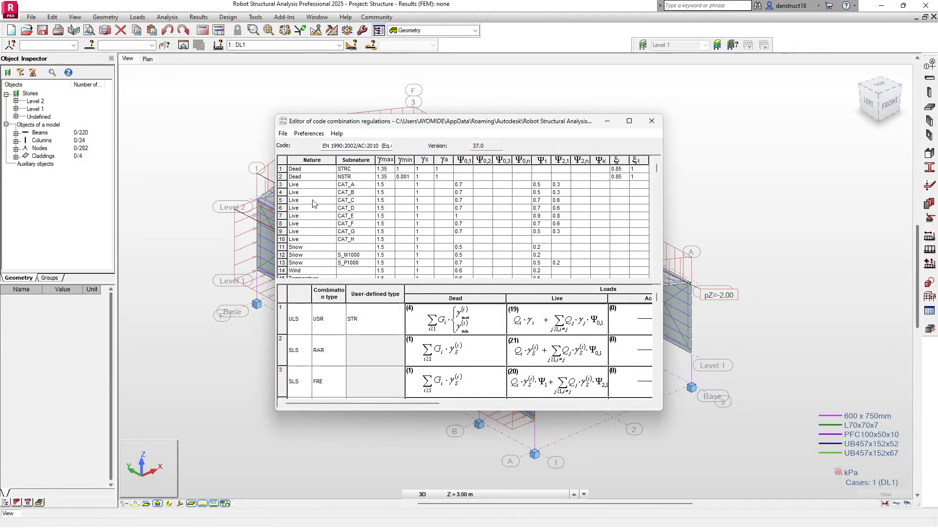
# Close the combination regulations, check the available code combinations, and leave the job preferences
pyautogui.click(653, 121)
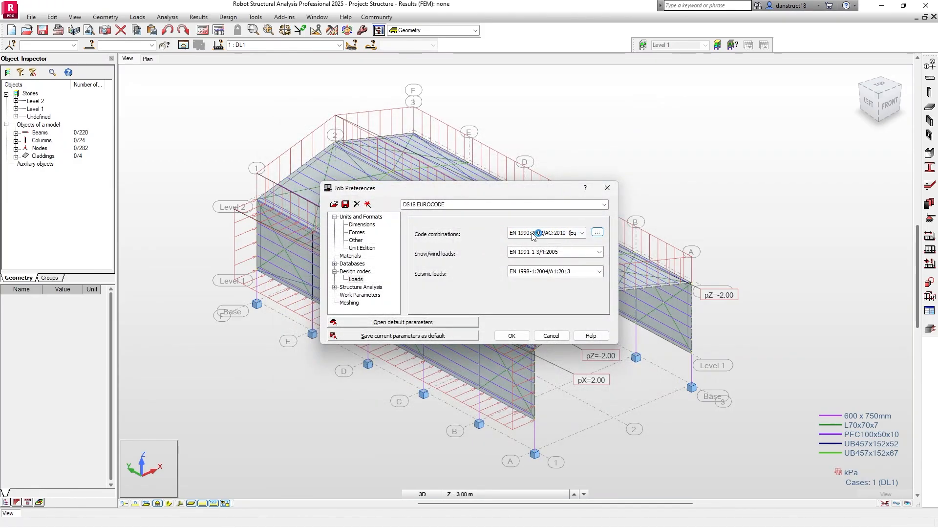
pyautogui.click(582, 234)
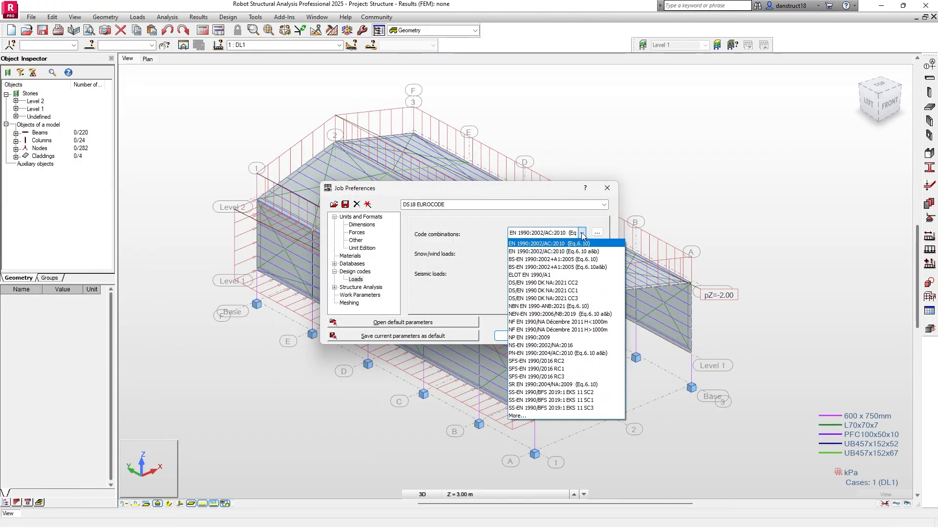
pyautogui.click(468, 245)
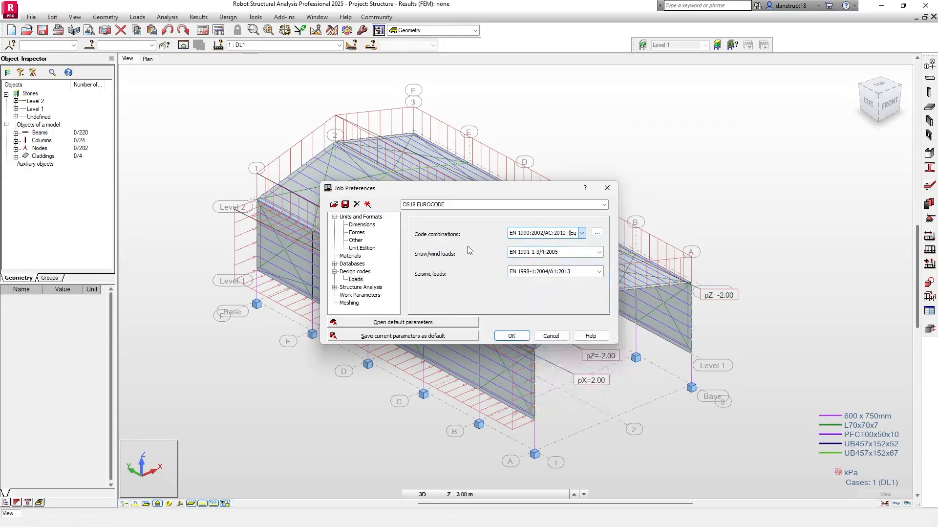
pyautogui.click(608, 187)
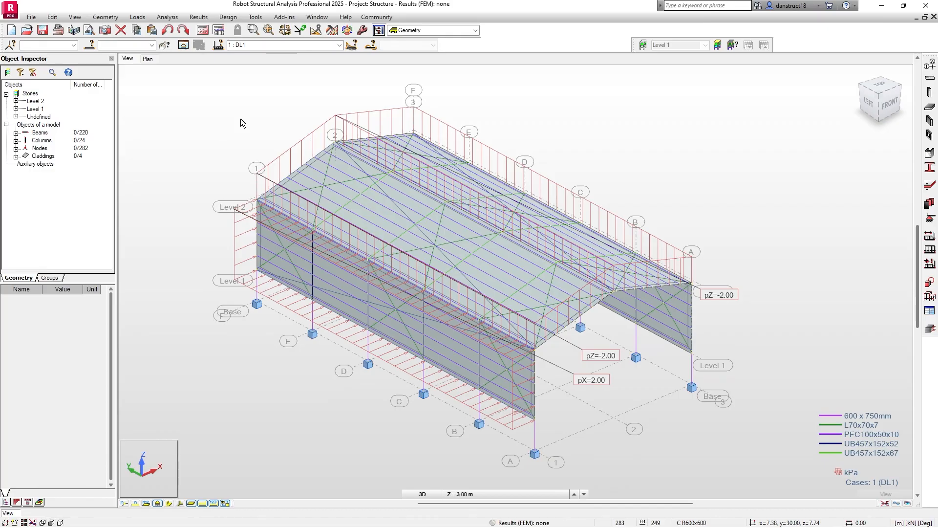
# Set up simplified automatic load combinations according to EN 1990:2002, checking the ULS, SLS, ACC and FIRE combination settings
pyautogui.click(135, 17)
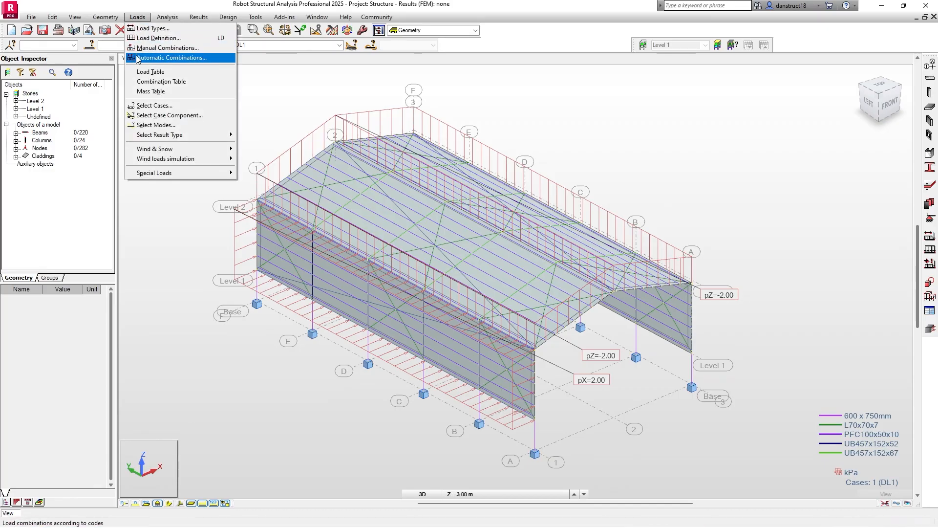
pyautogui.click(171, 58)
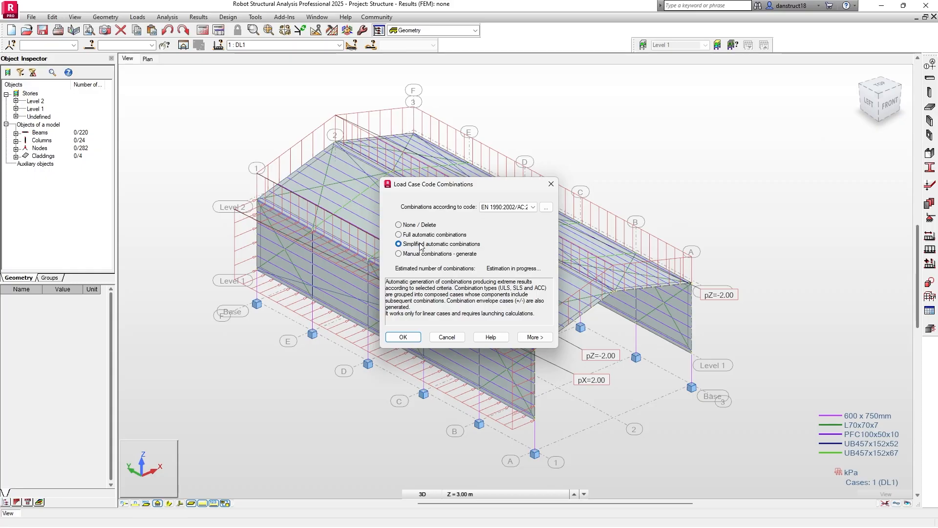
pyautogui.click(526, 335)
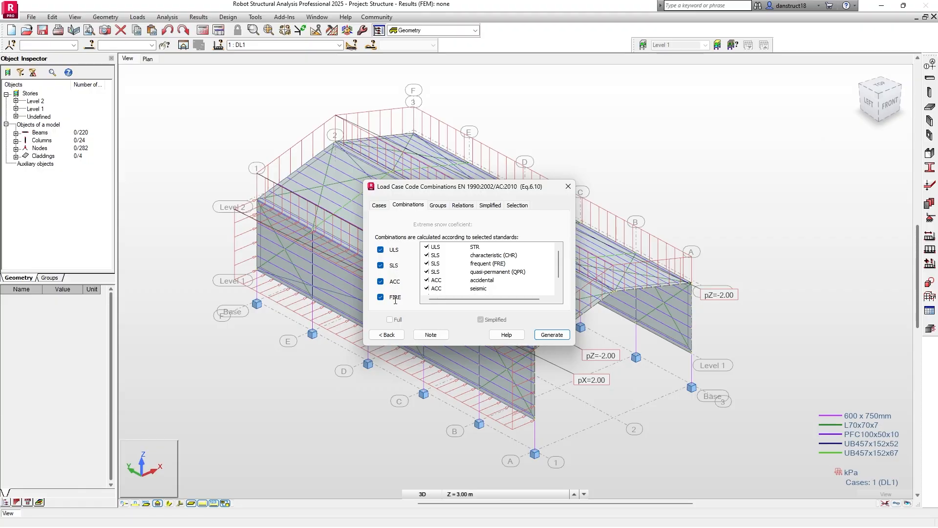
pyautogui.click(386, 335)
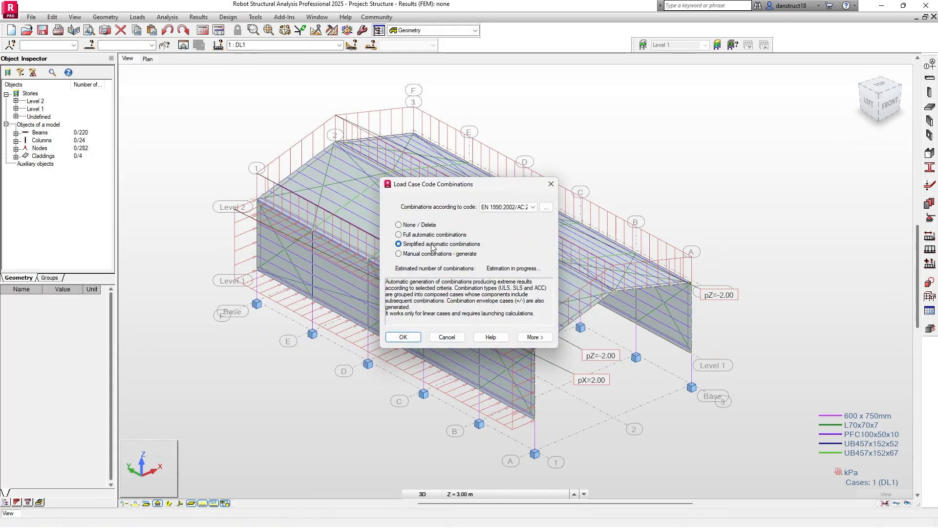
pyautogui.click(404, 336)
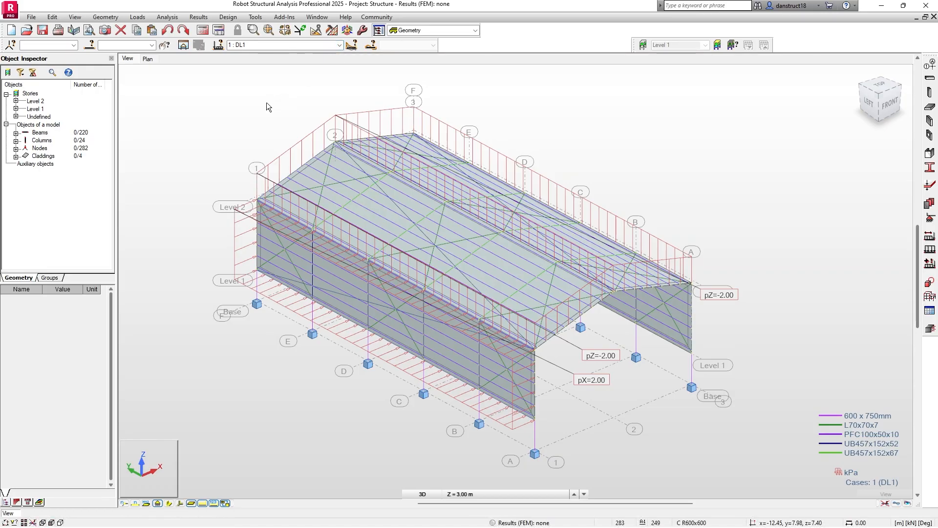
# Run the structural calculations and filter the calculation messages to show only warnings
pyautogui.click(202, 30)
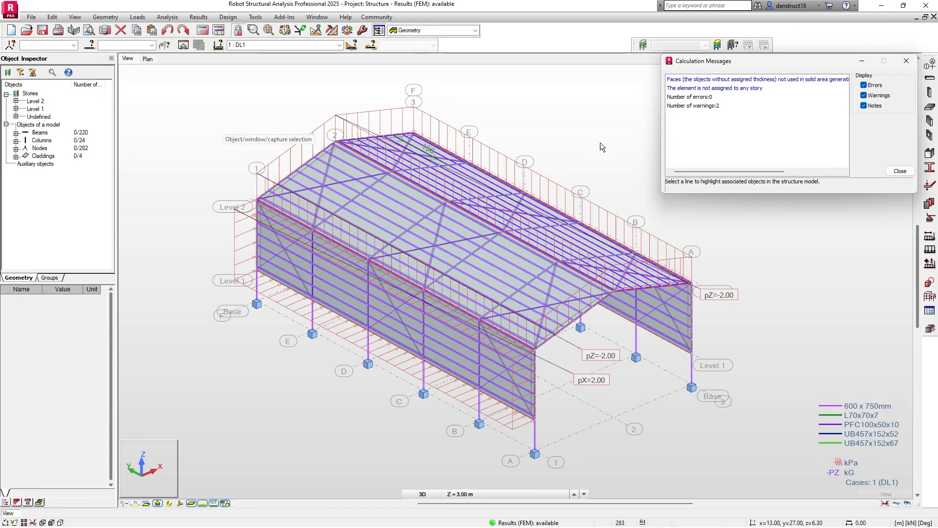
pyautogui.click(864, 86)
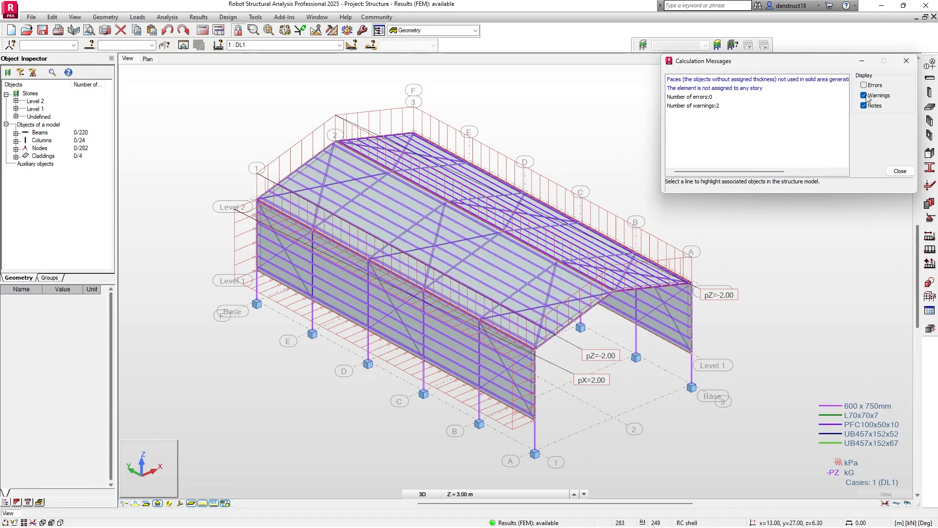
pyautogui.click(868, 109)
# Highlight the model objects behind each calculation warning, close the messages and clear the selection
pyautogui.click(689, 80)
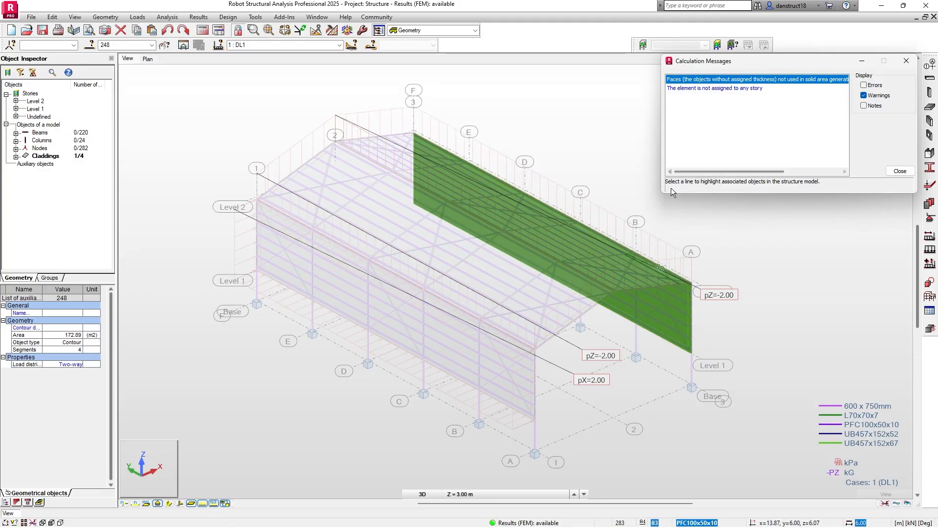
pyautogui.click(706, 89)
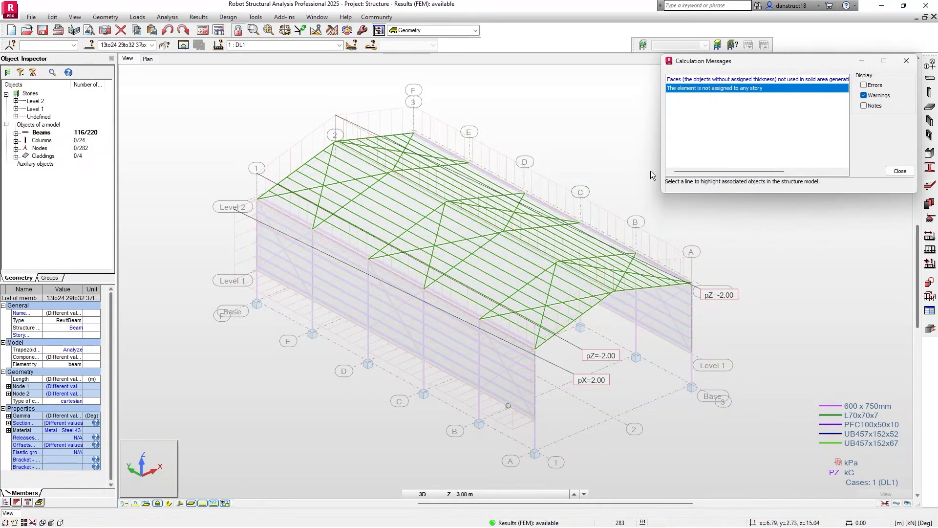
pyautogui.click(907, 63)
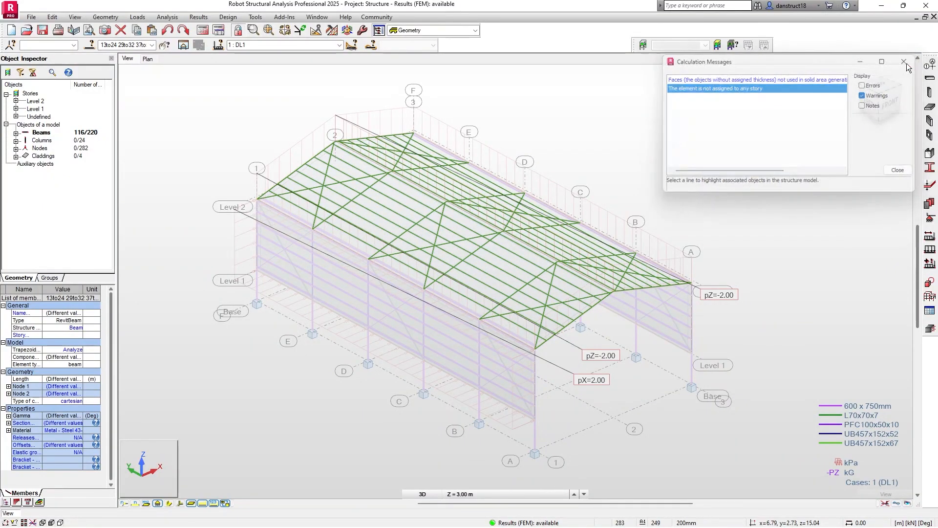
pyautogui.click(747, 168)
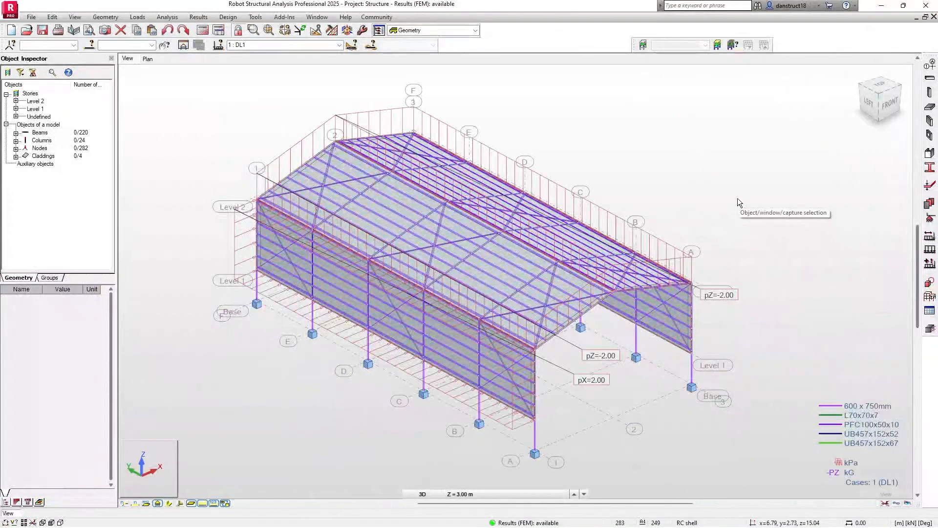
# Display the structure's deformed shape for the ULS combination with the load symbols hidden
pyautogui.click(339, 46)
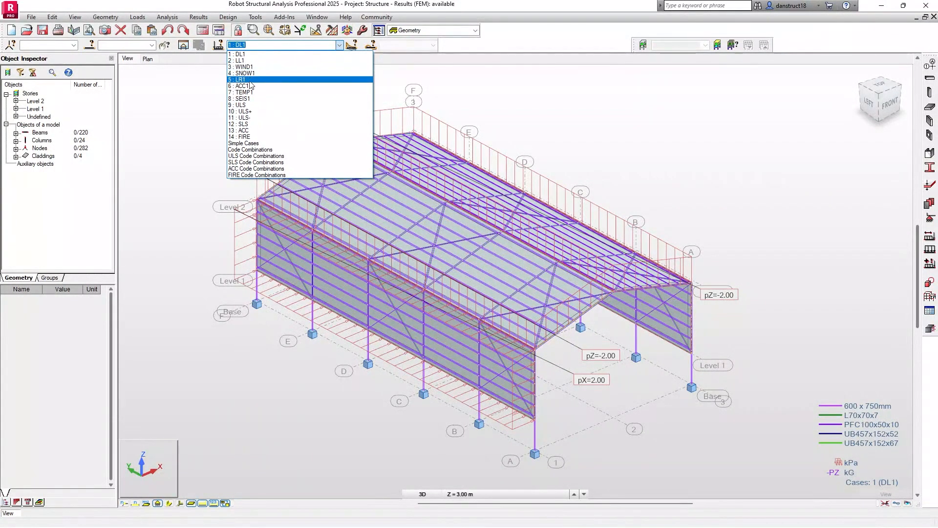
pyautogui.click(243, 106)
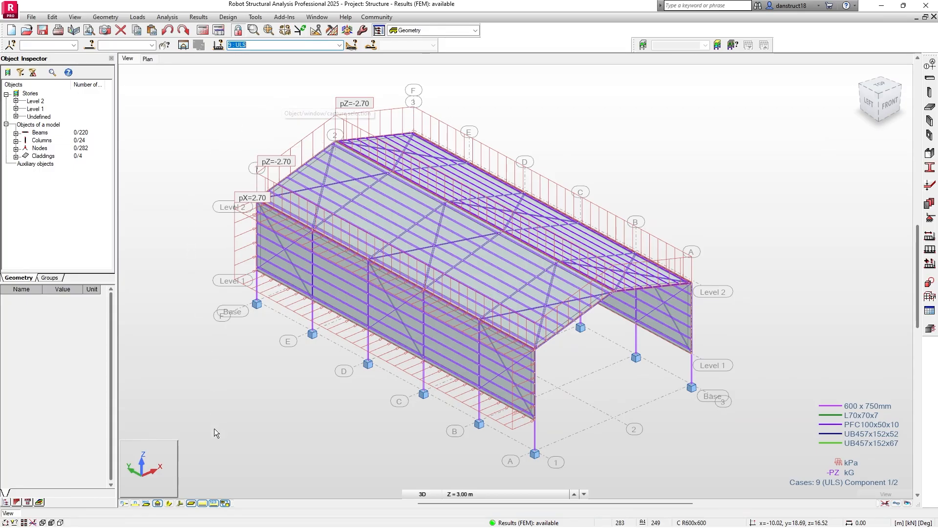
pyautogui.click(202, 504)
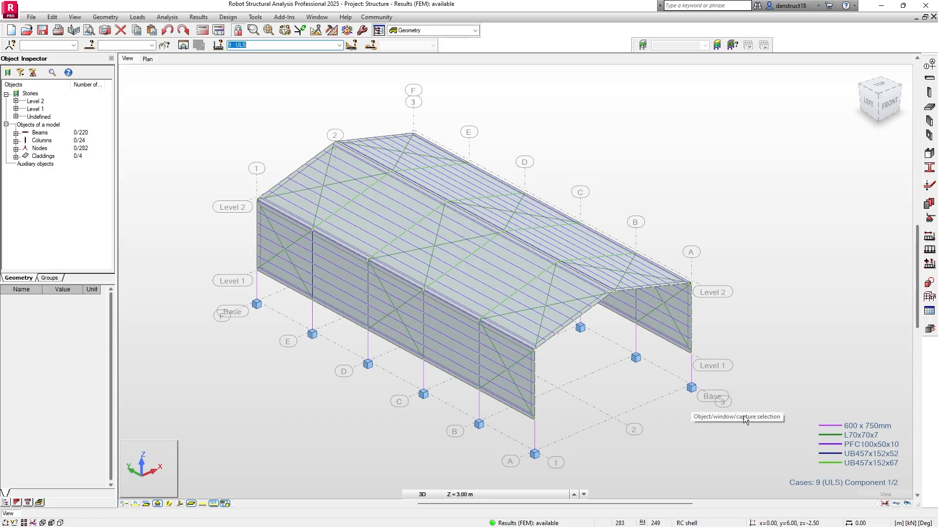
pyautogui.click(898, 504)
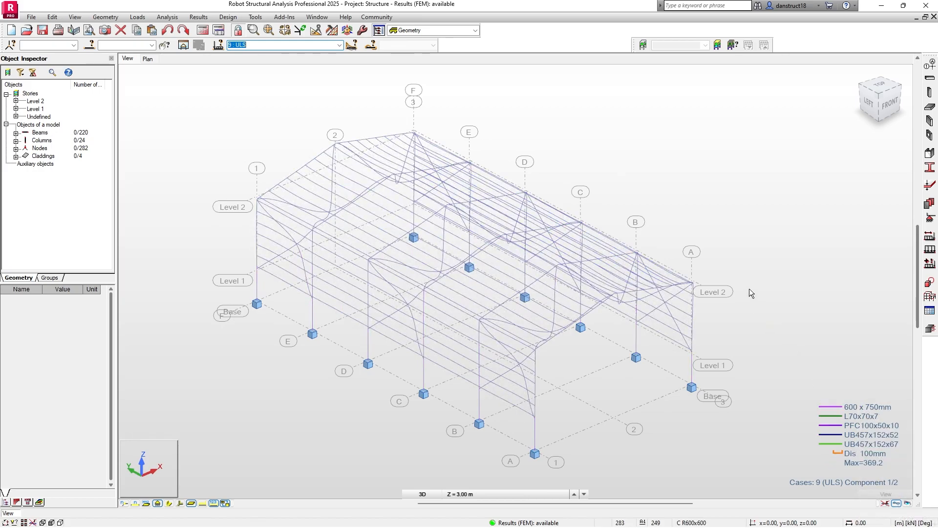
pyautogui.moveTo(749, 288); pyautogui.dragTo(711, 263, button='middle')
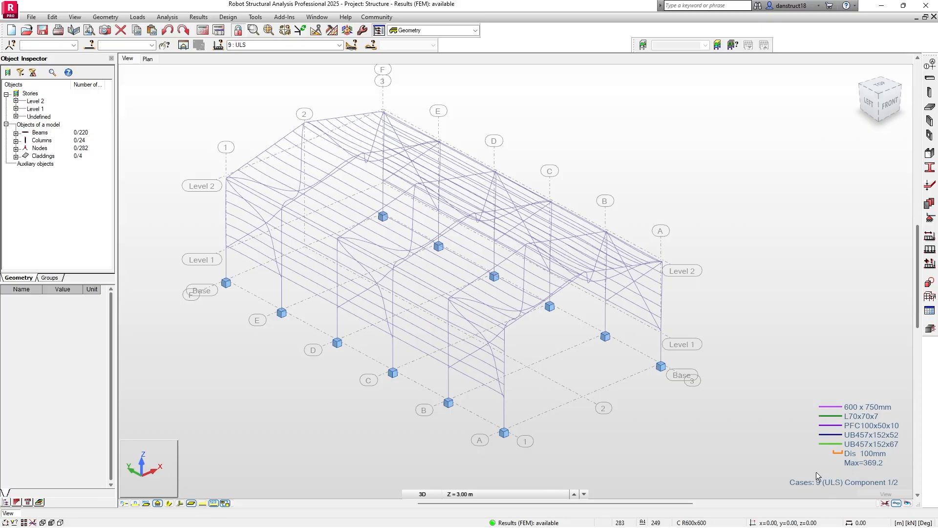
# Switch to the SLS combination, examine the deformed frame from the front and in 3D, and turn off the deformation display
pyautogui.click(339, 45)
pyautogui.click(245, 124)
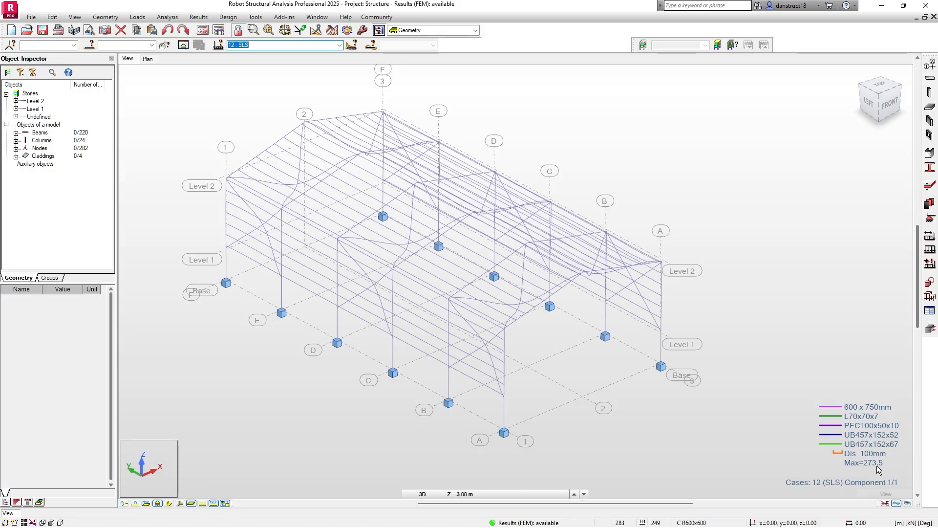
pyautogui.click(890, 103)
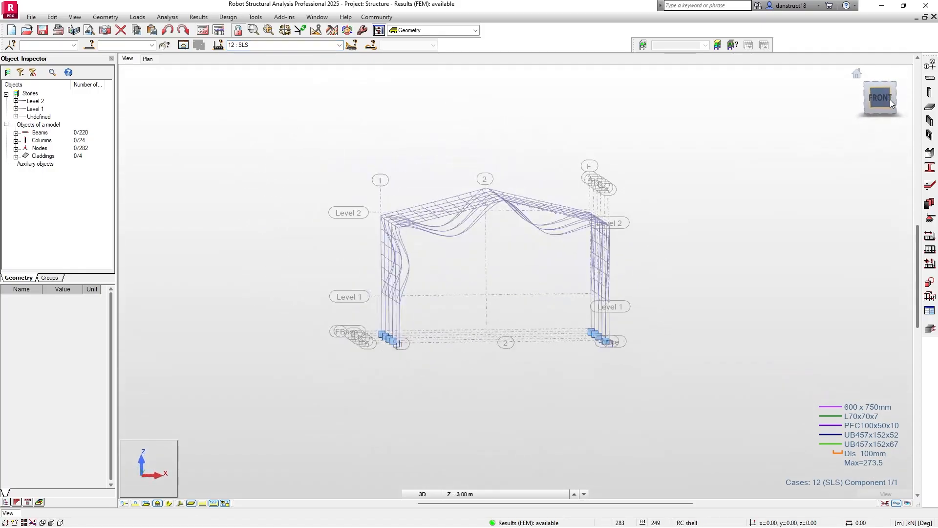
pyautogui.scroll(2, 438, 208)
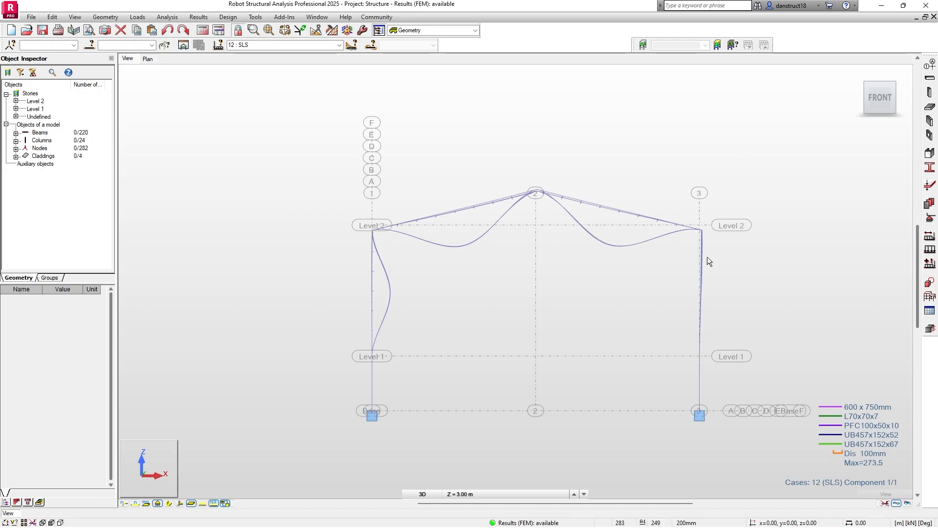
pyautogui.scroll(2, 703, 267)
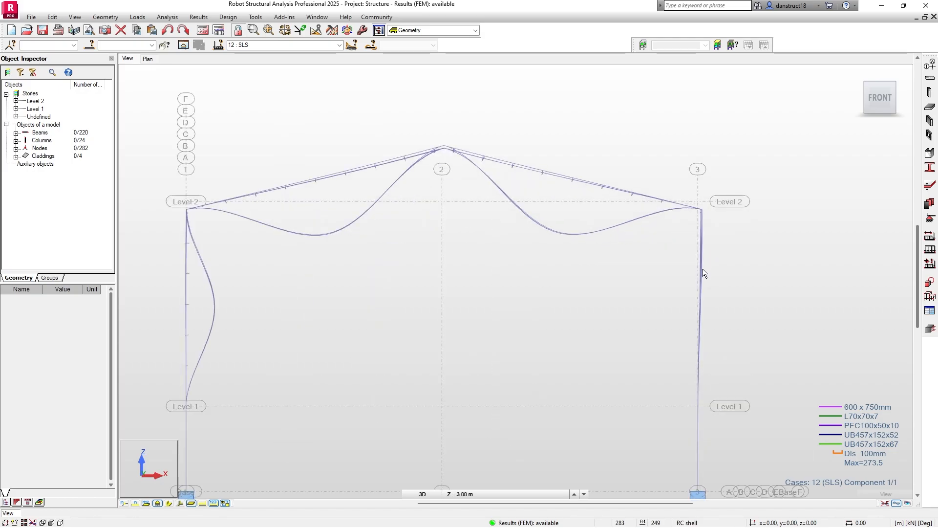
pyautogui.scroll(-1, 701, 271)
pyautogui.moveTo(701, 271)
pyautogui.keyDown('shift'); pyautogui.mouseDown(button='middle')
pyautogui.moveTo(635, 343)
pyautogui.moveTo(647, 344)
pyautogui.moveTo(687, 283)
pyautogui.mouseUp(button='middle'); pyautogui.keyUp('shift')
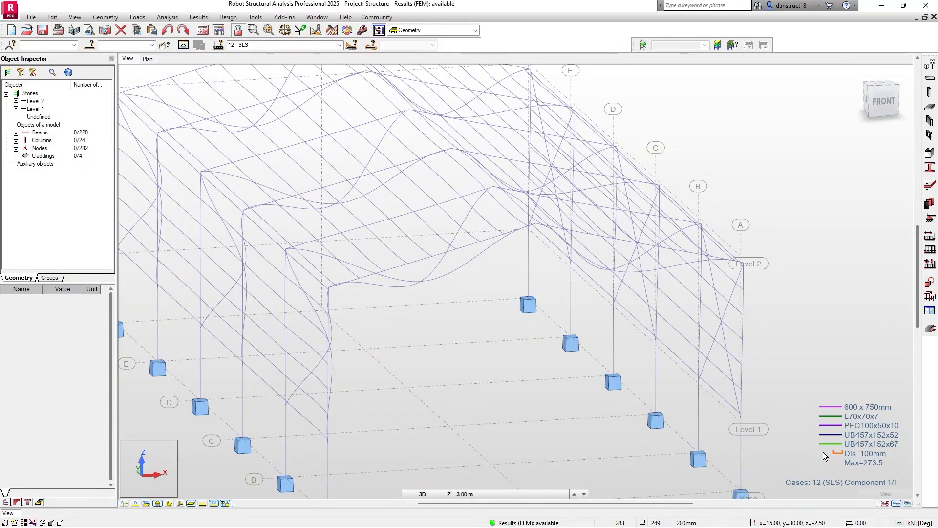
pyautogui.scroll(-3, 272, 319)
pyautogui.scroll(2, 360, 325)
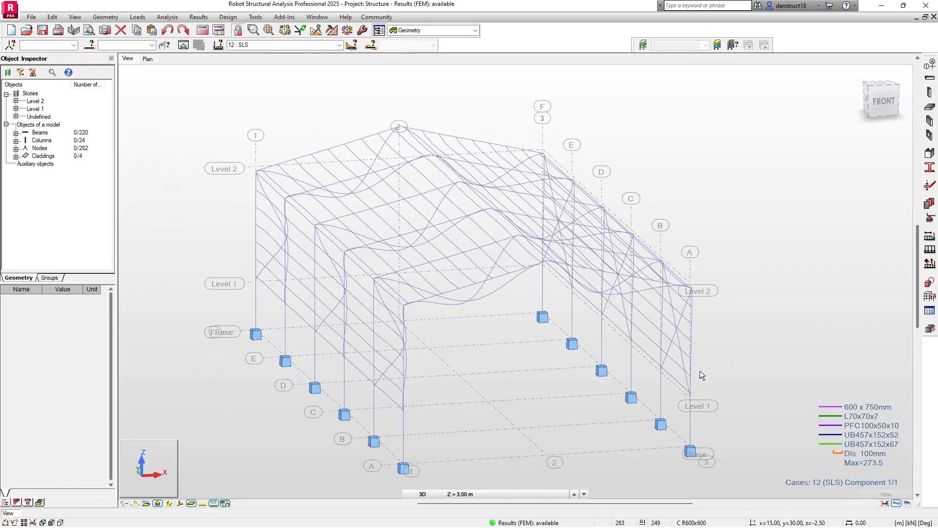
pyautogui.click(896, 504)
pyautogui.click(896, 503)
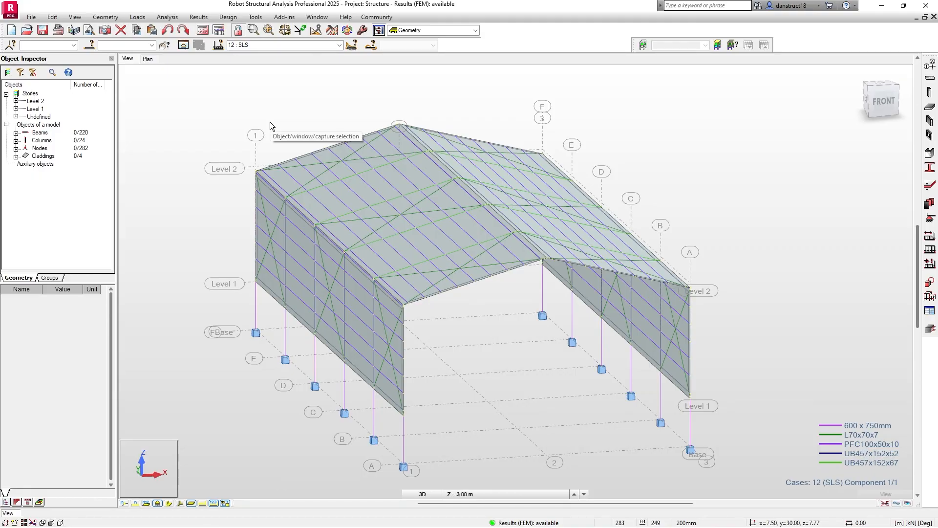
# Display My moment diagrams on the members with text values, differentiated positive and negative values, and filled shading
pyautogui.click(197, 17)
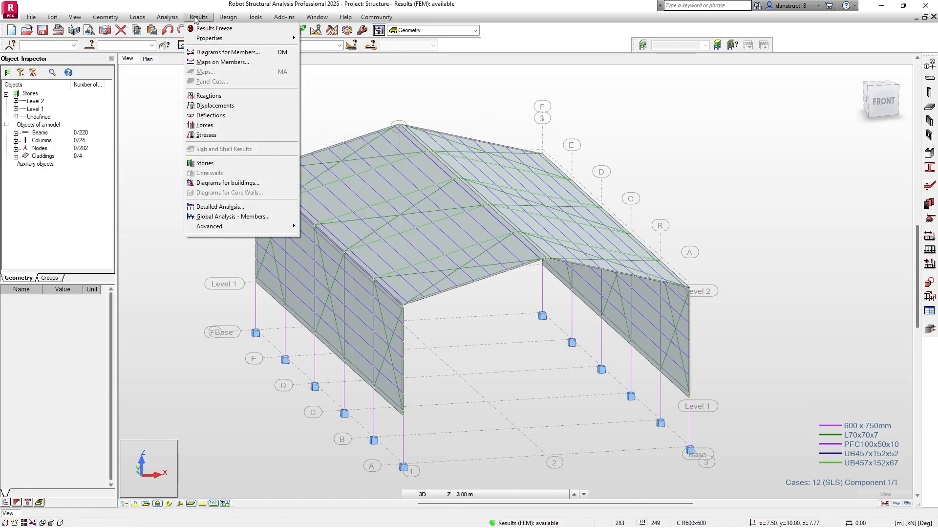
pyautogui.click(200, 52)
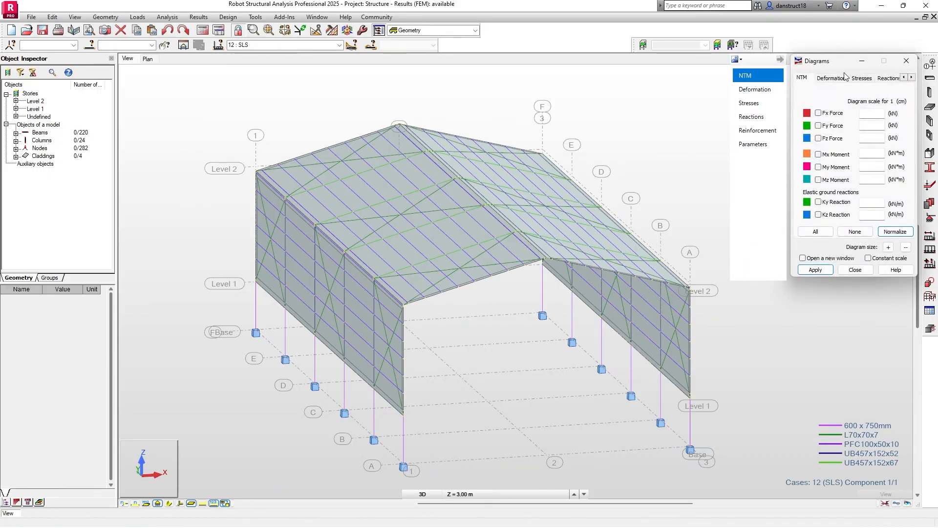
pyautogui.click(819, 167)
pyautogui.click(769, 145)
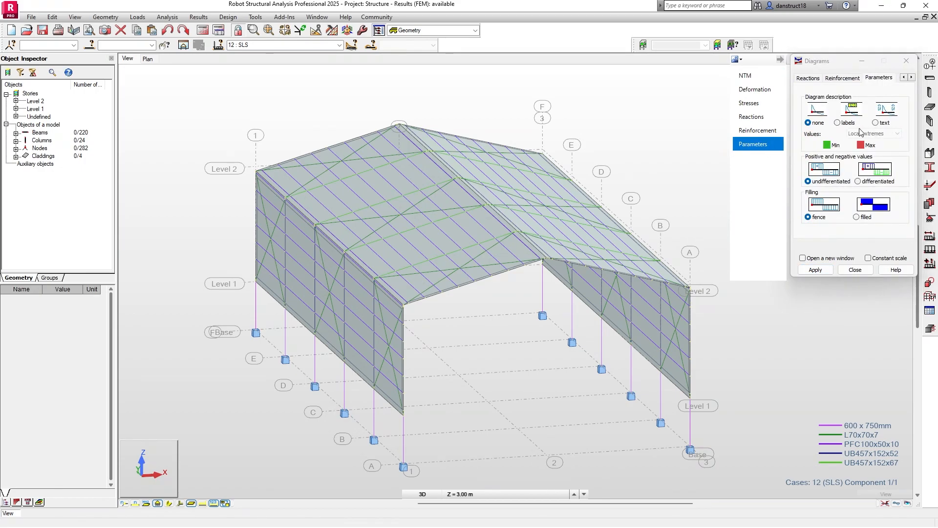
pyautogui.click(876, 123)
pyautogui.click(859, 181)
pyautogui.click(857, 217)
pyautogui.moveTo(843, 69); pyautogui.dragTo(167, 126)
pyautogui.click(140, 329)
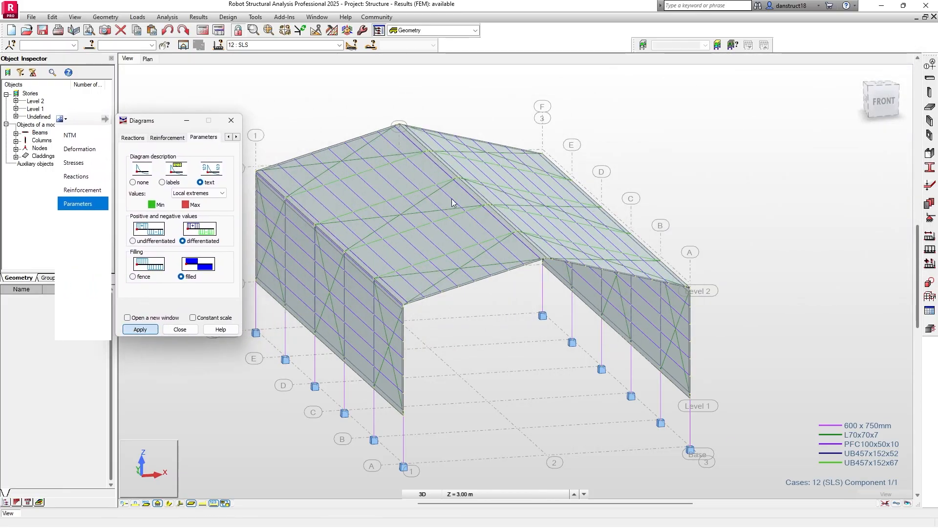
# Examine the My moment diagrams from the front and in 3D, and replace them with Fx force diagrams
pyautogui.keyDown('shift'); pyautogui.moveTo(498, 174); pyautogui.dragTo(562, 172, button='middle'); pyautogui.keyUp('shift')
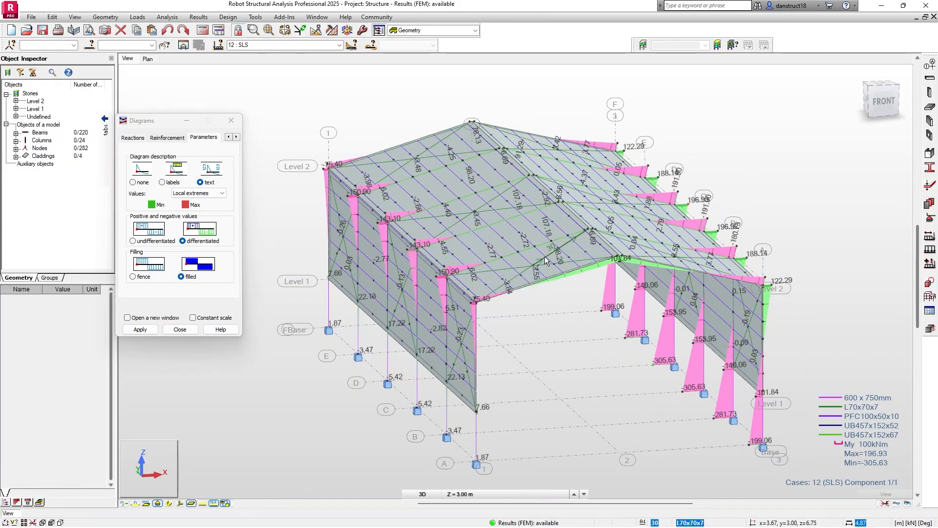
pyautogui.click(879, 103)
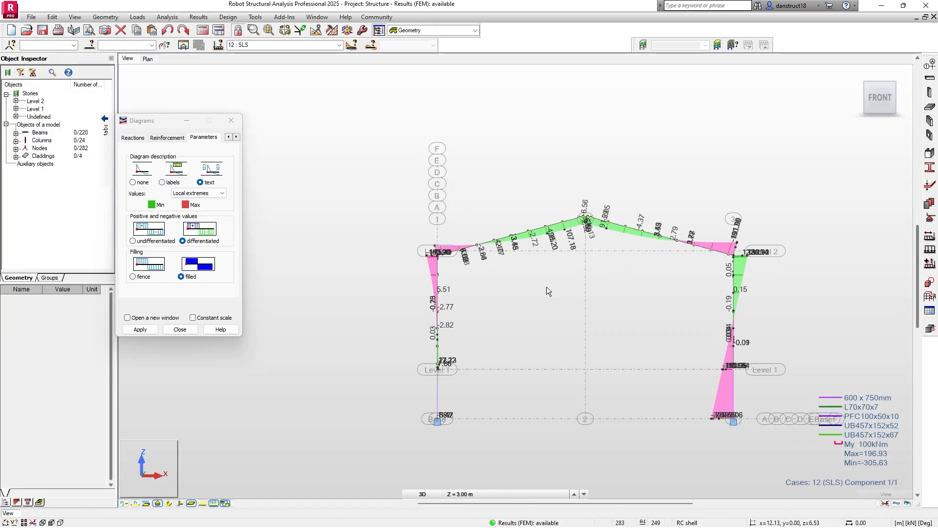
pyautogui.keyDown('shift'); pyautogui.moveTo(389, 203); pyautogui.dragTo(485, 200, button='middle'); pyautogui.keyUp('shift')
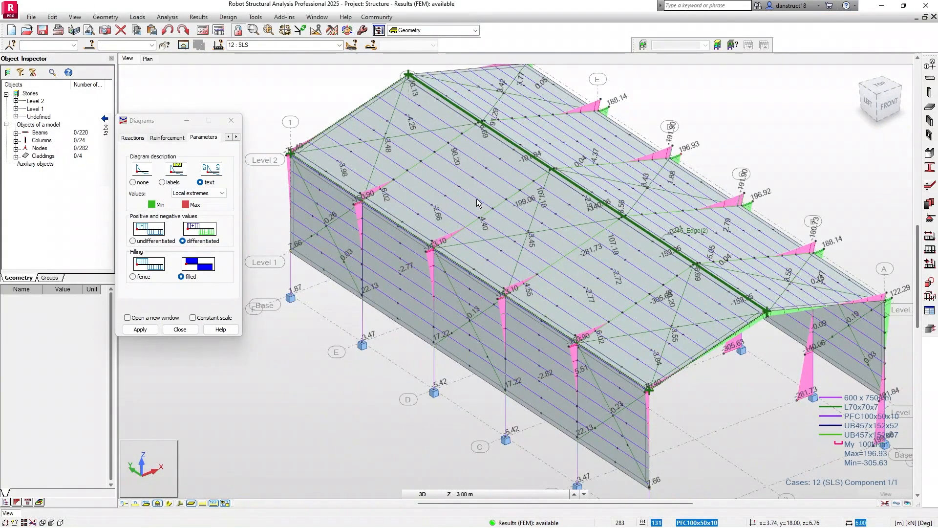
pyautogui.scroll(-2, 476, 198)
pyautogui.moveTo(105, 128)
pyautogui.click(70, 135)
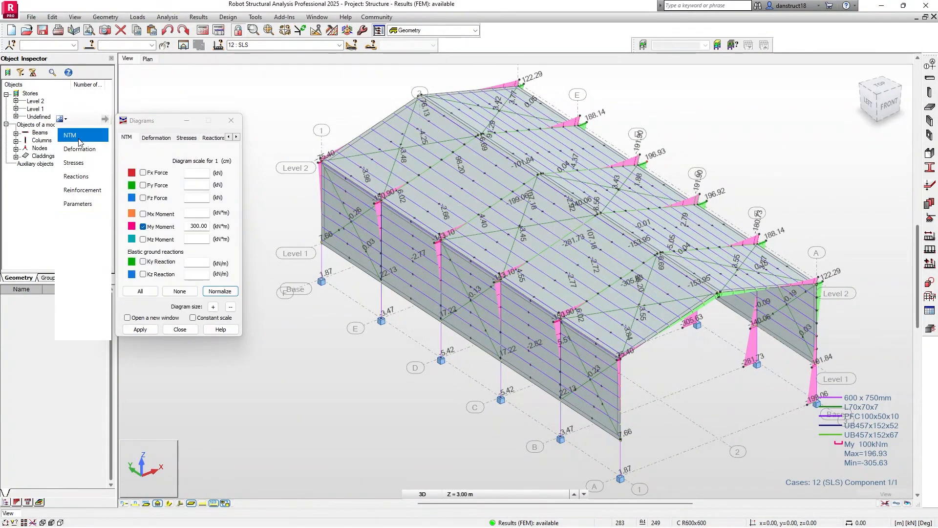
pyautogui.click(144, 228)
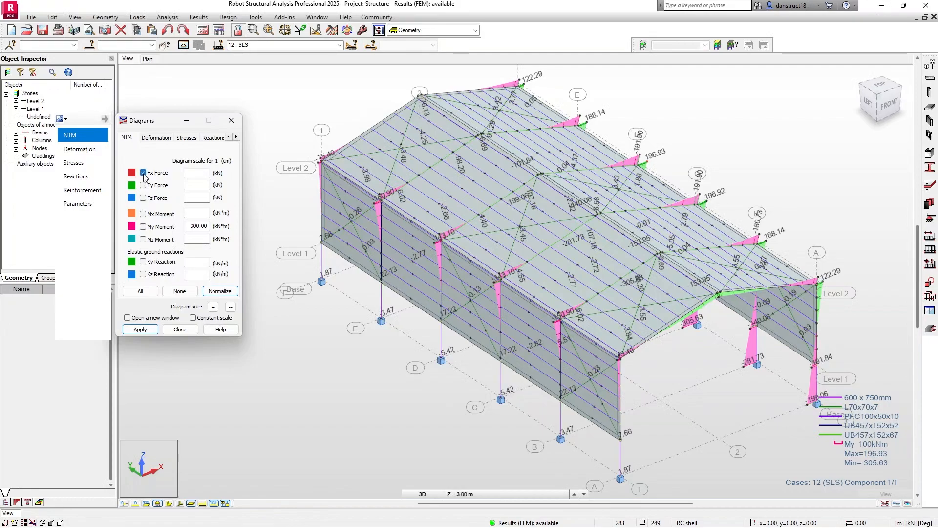
pyautogui.click(141, 330)
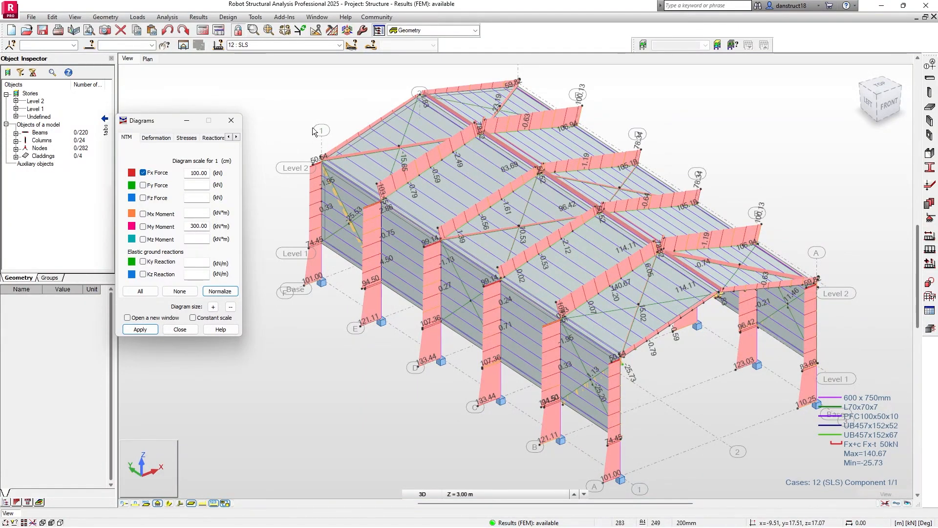
# View the Fx force diagrams for the ULS combination and turn off their display
pyautogui.click(339, 45)
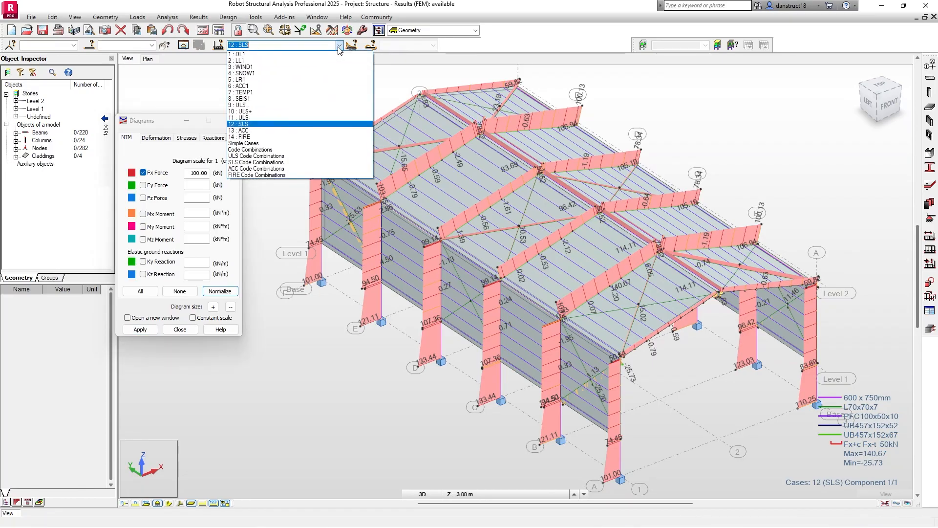
pyautogui.click(246, 105)
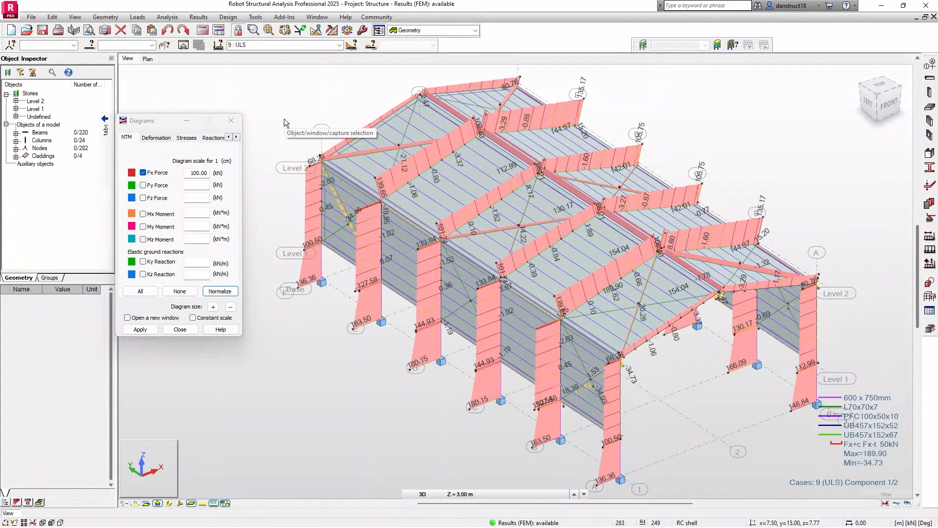
pyautogui.click(143, 173)
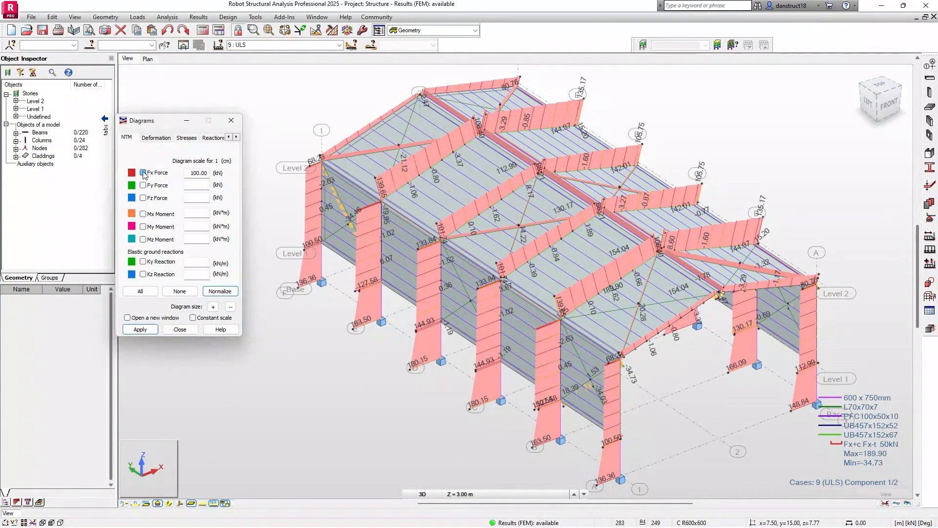
pyautogui.click(140, 329)
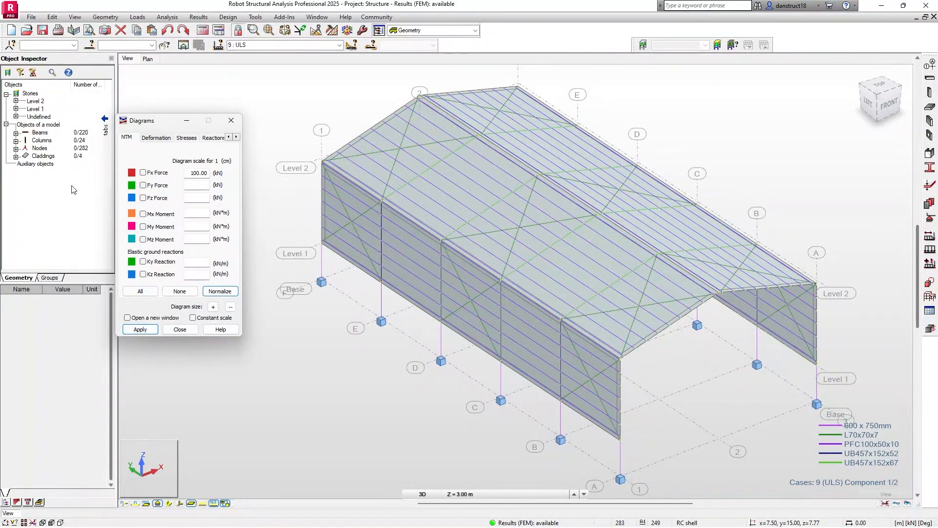
# Display the exact deformation for members, switch from ULS to the SLS combination, and examine the roof deflections from the front
pyautogui.click(150, 138)
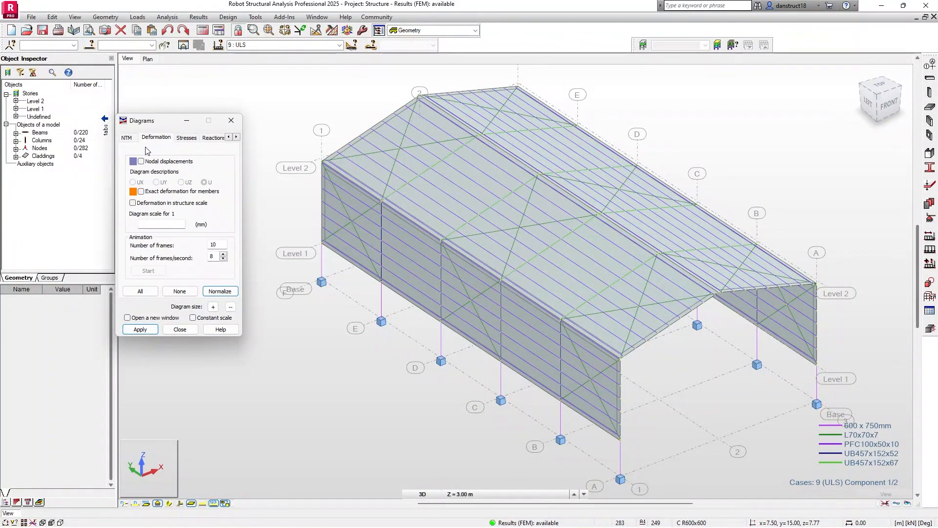
pyautogui.click(144, 194)
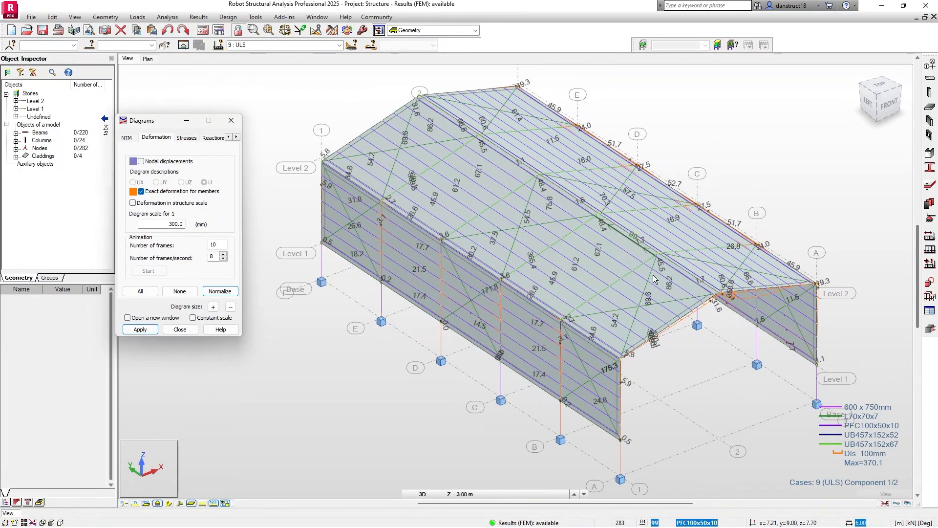
pyautogui.click(339, 46)
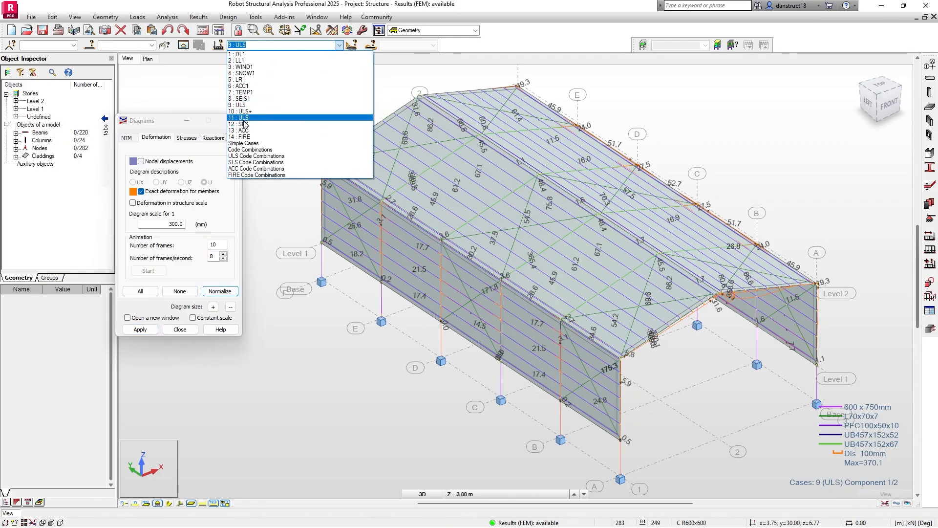
pyautogui.click(245, 124)
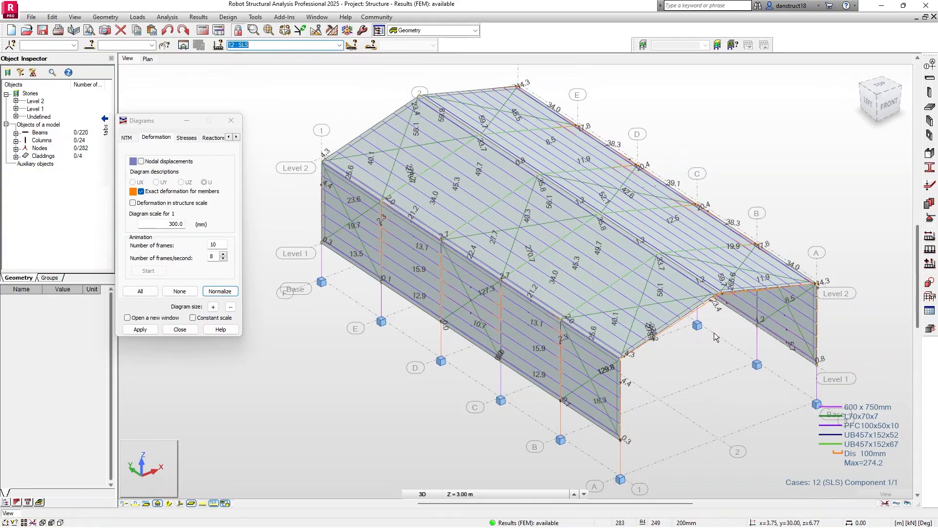
pyautogui.keyDown('shift'); pyautogui.moveTo(709, 345); pyautogui.dragTo(635, 313, button='middle'); pyautogui.keyUp('shift')
pyautogui.scroll(5, 556, 246)
pyautogui.keyDown('shift'); pyautogui.moveTo(529, 262); pyautogui.dragTo(524, 261, button='middle'); pyautogui.keyUp('shift')
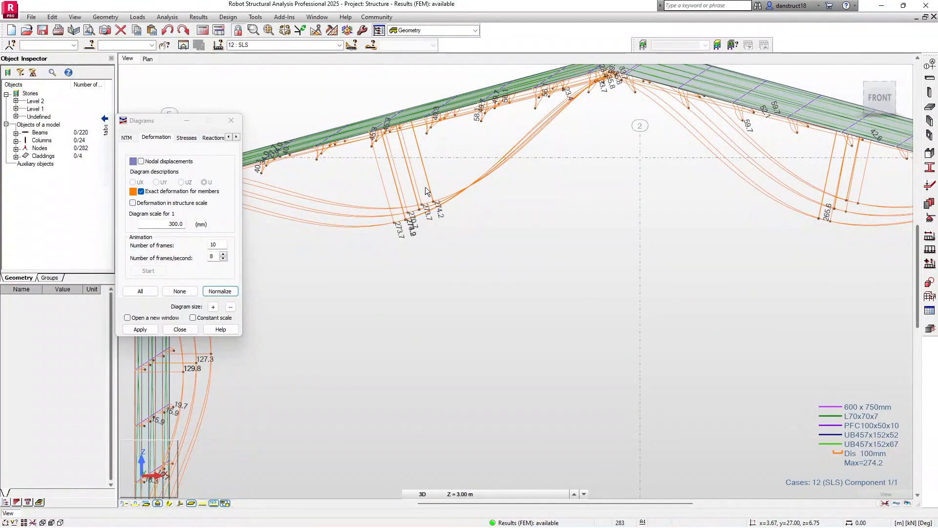
pyautogui.scroll(-2, 425, 186)
pyautogui.keyDown('shift'); pyautogui.moveTo(570, 236); pyautogui.dragTo(453, 222, button='middle'); pyautogui.keyUp('shift')
pyautogui.scroll(-3, 571, 233)
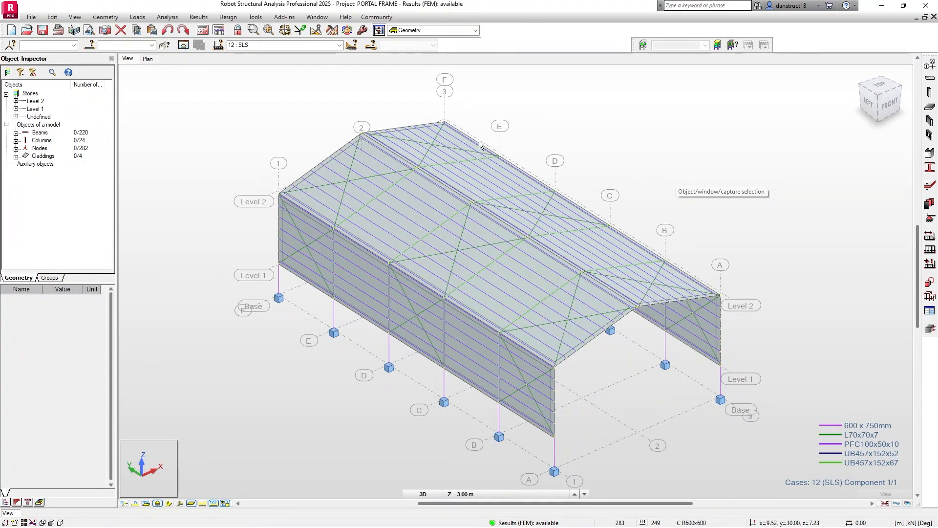
# Create manual combination 15 of type ULS named COMB1, with CQC seismic combination and Structural nature
pyautogui.click(339, 45)
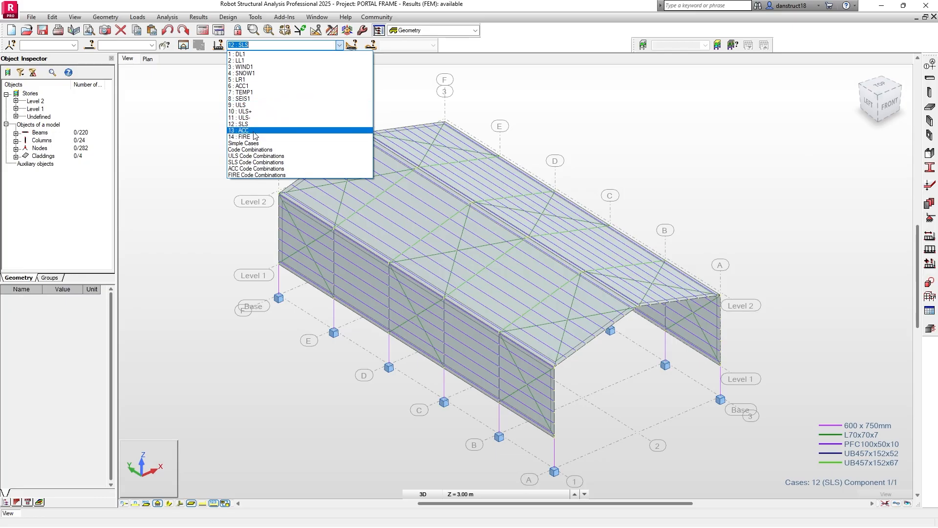
pyautogui.click(194, 105)
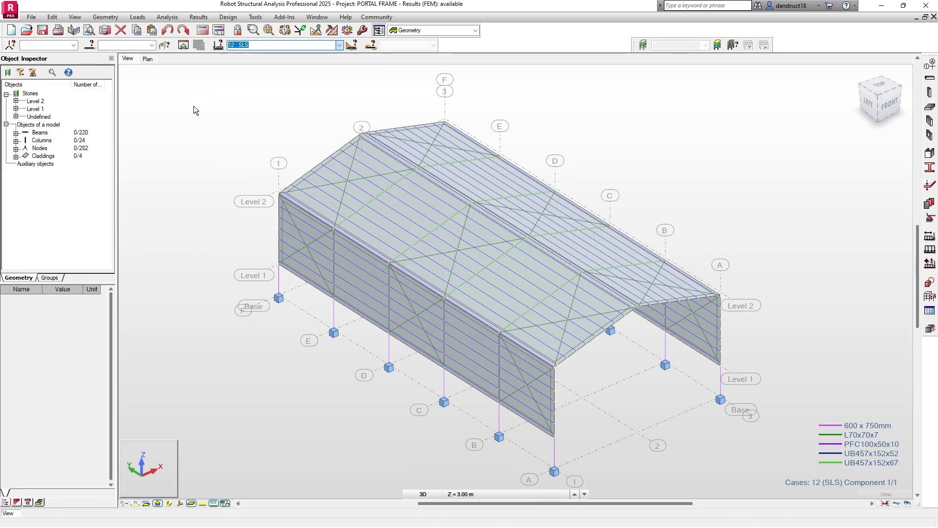
pyautogui.click(129, 18)
pyautogui.click(137, 45)
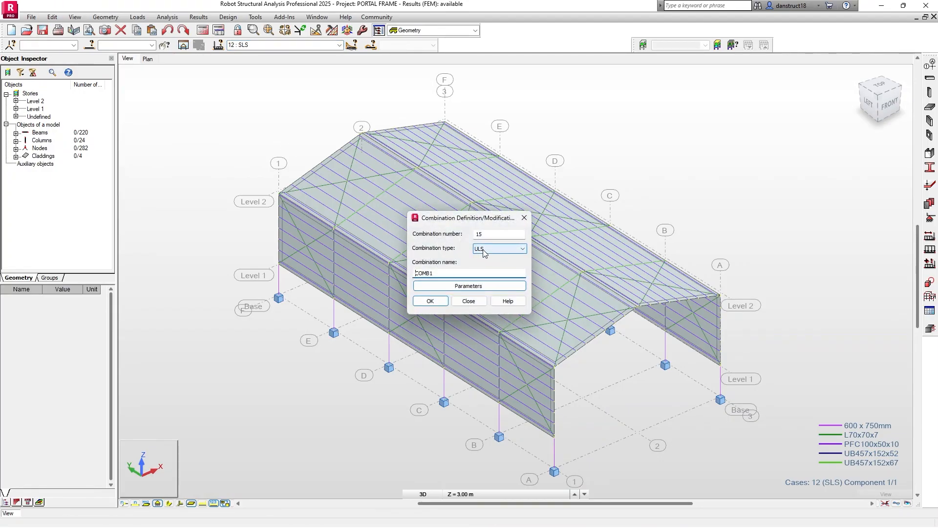
pyautogui.click(451, 273)
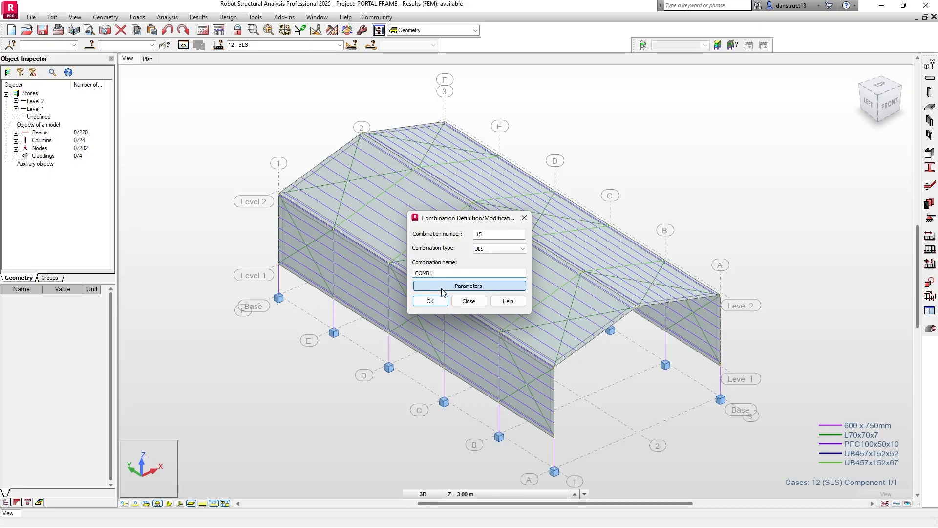
pyautogui.click(443, 289)
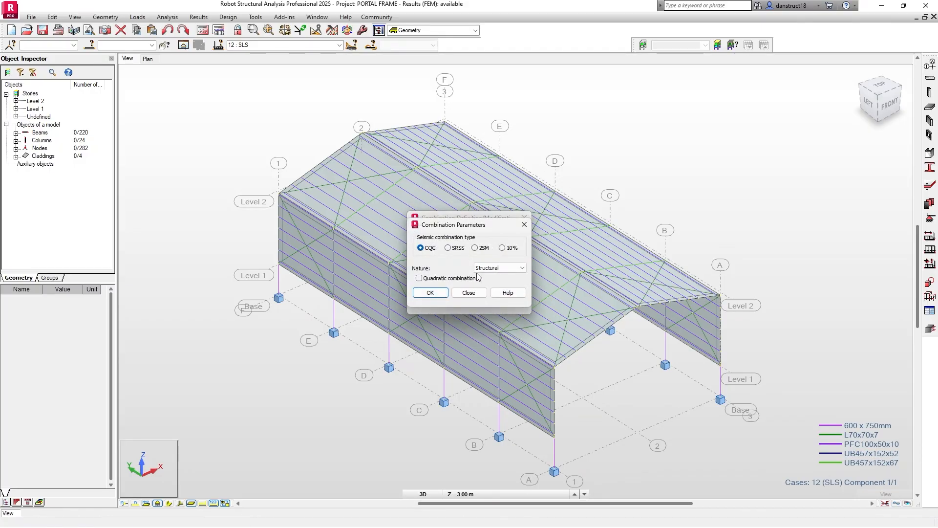
pyautogui.click(430, 293)
pyautogui.click(430, 300)
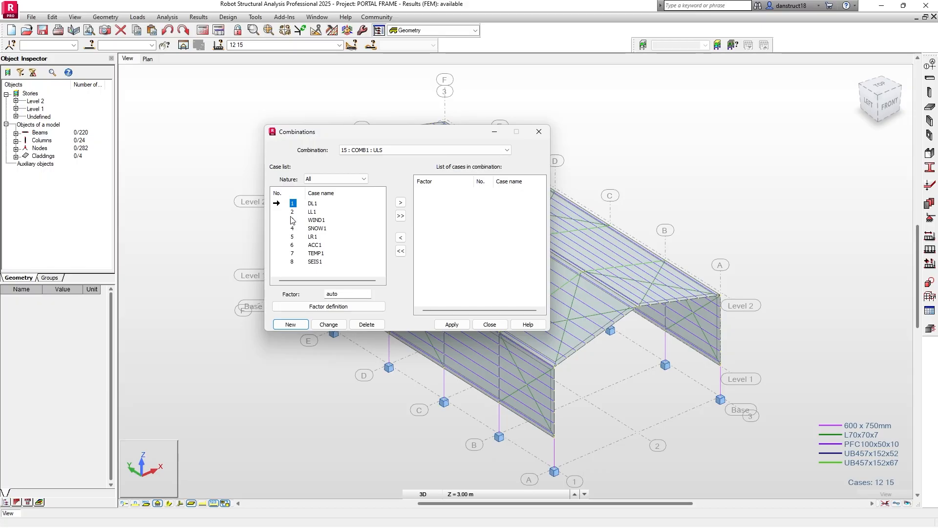
# Add load case DL1 with factor 1.35 and LL1 with factor 1.5 to the COMB1 combination
pyautogui.click(343, 294)
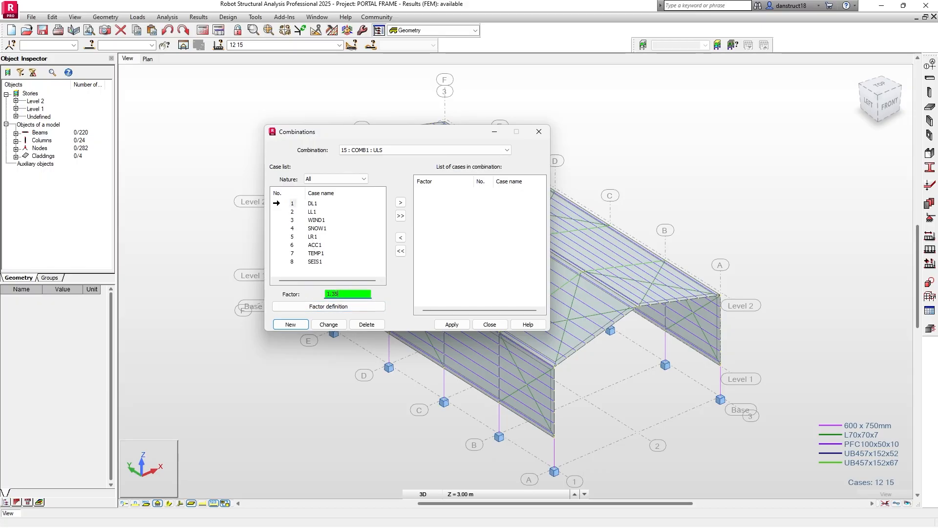
pyautogui.doubleClick(292, 203)
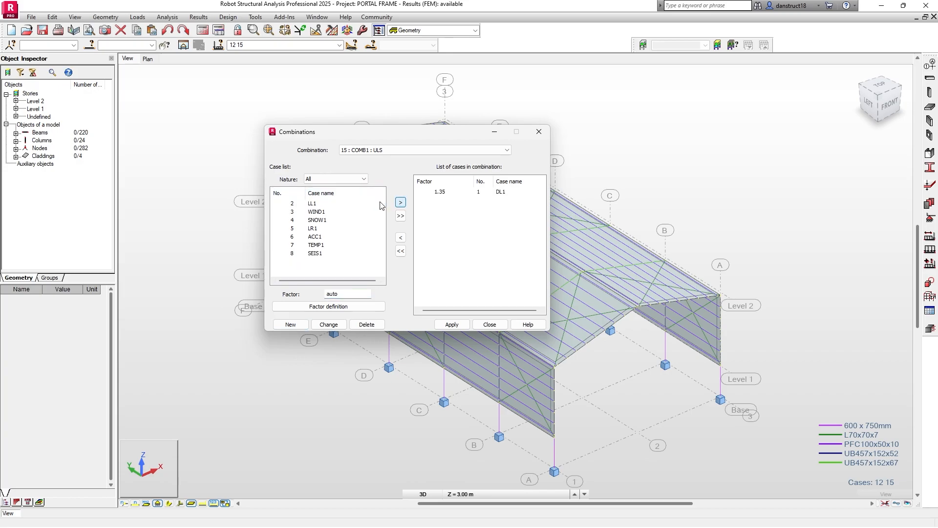
pyautogui.click(292, 204)
pyautogui.click(322, 295)
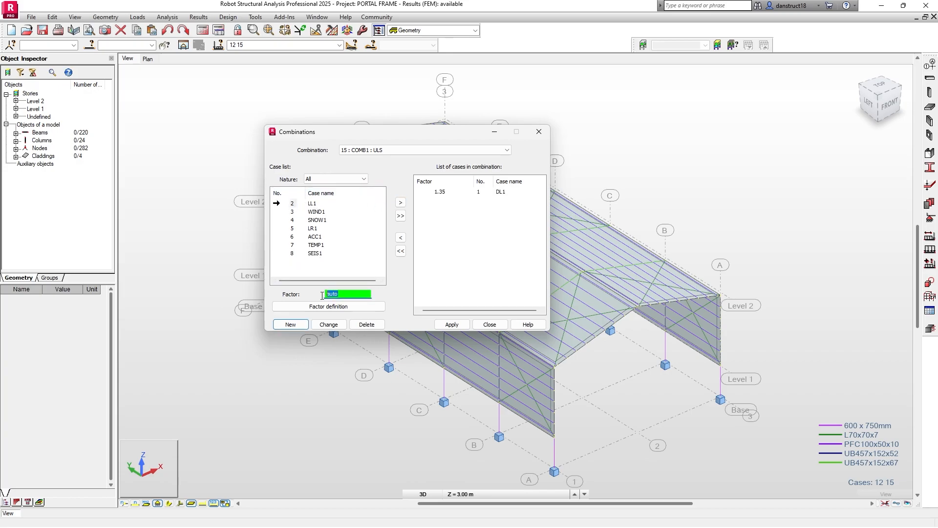
pyautogui.write('1.5')
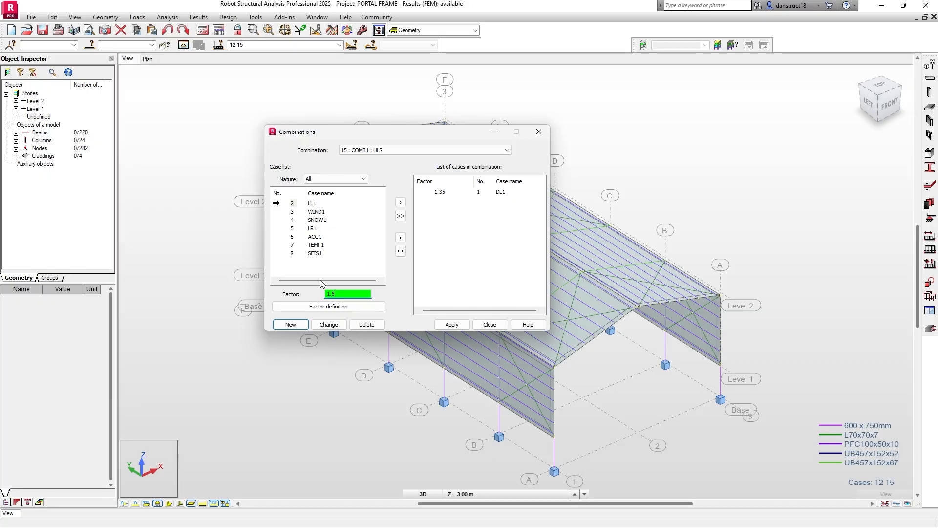
pyautogui.click(400, 202)
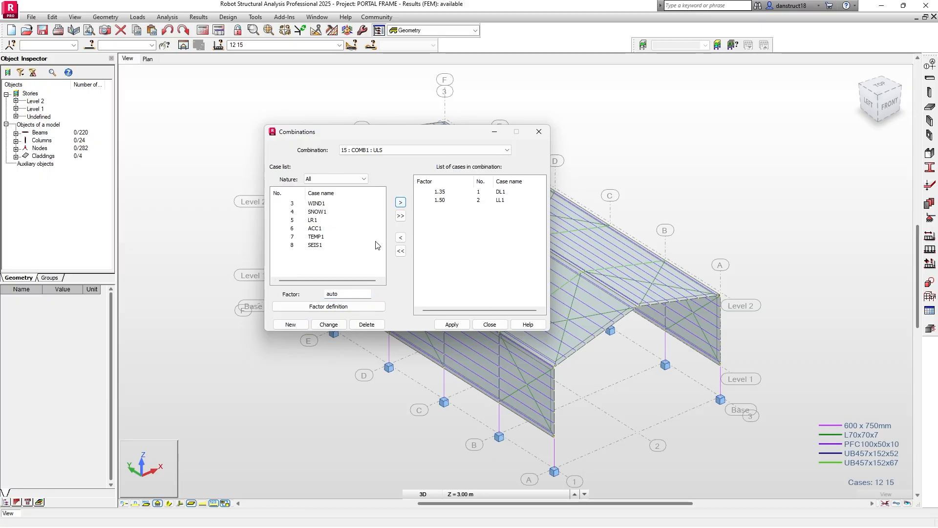
# Save COMB1 and create combination 16 of type SLS:QPR named COMB2, with Category A nature
pyautogui.click(291, 324)
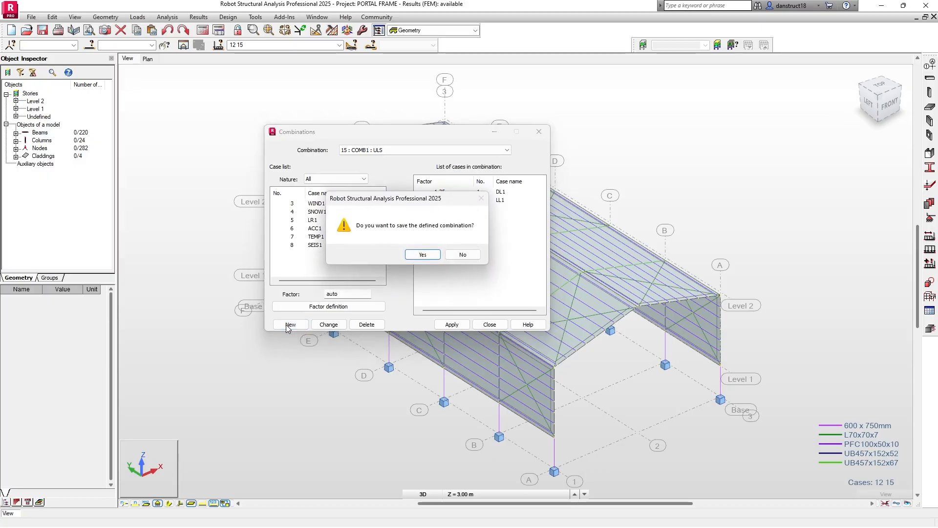
pyautogui.click(422, 255)
pyautogui.click(424, 215)
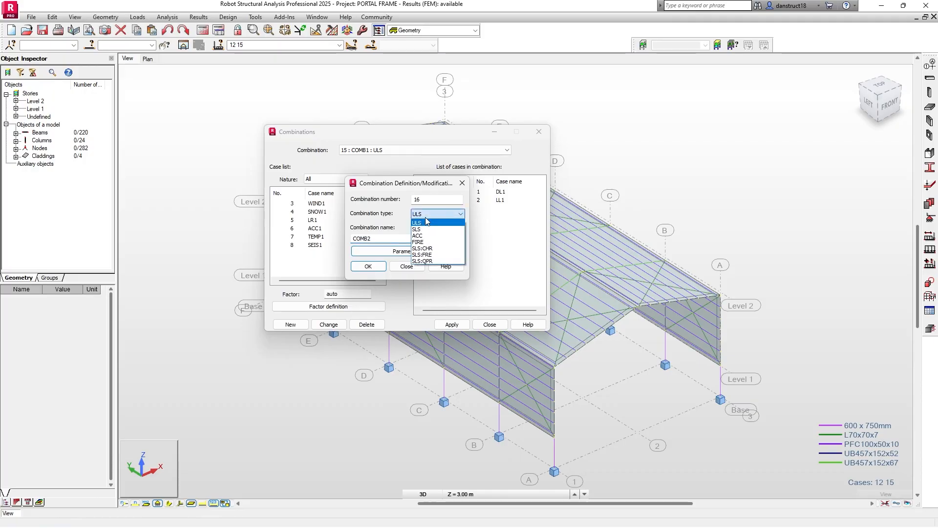
pyautogui.click(422, 262)
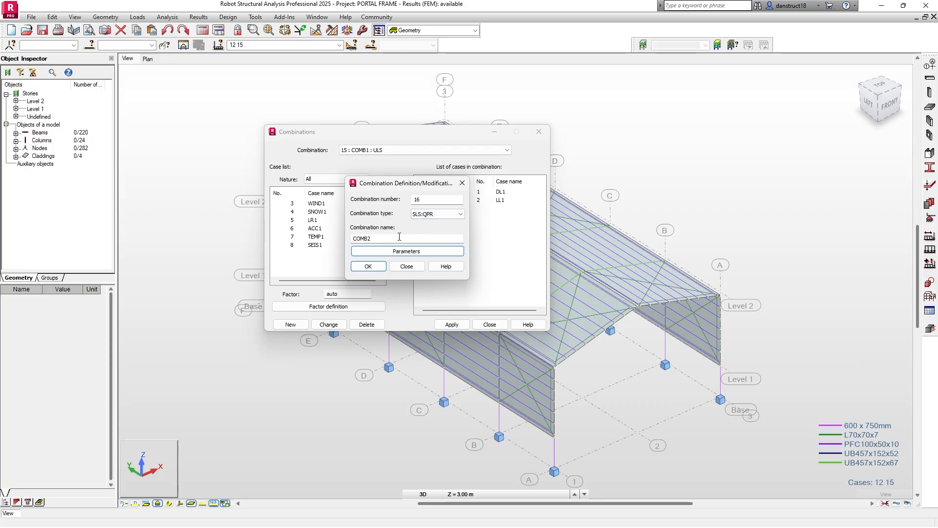
pyautogui.click(368, 251)
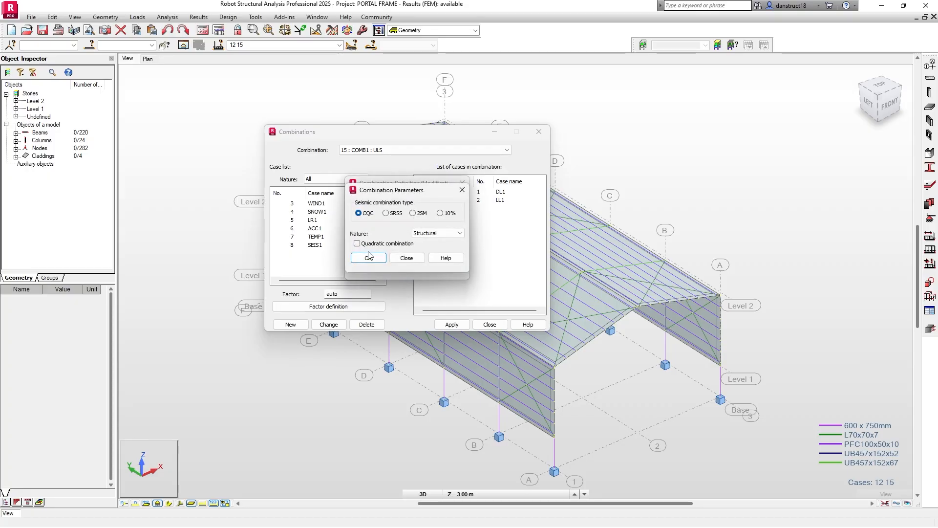
pyautogui.click(430, 237)
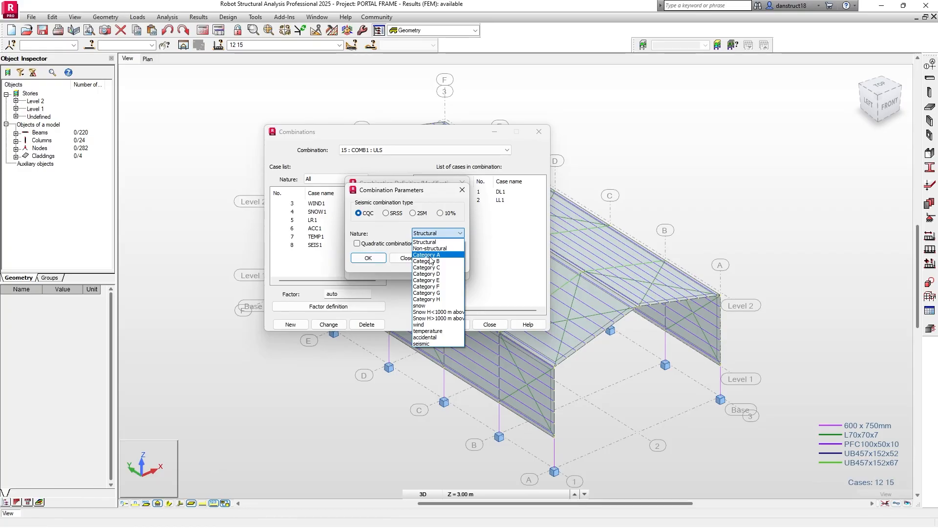
pyautogui.click(431, 257)
pyautogui.click(369, 258)
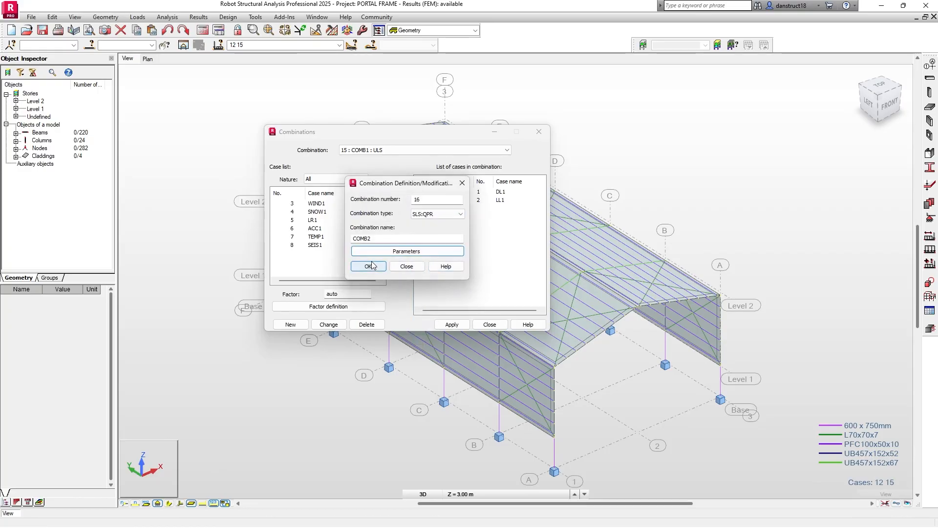
pyautogui.click(368, 266)
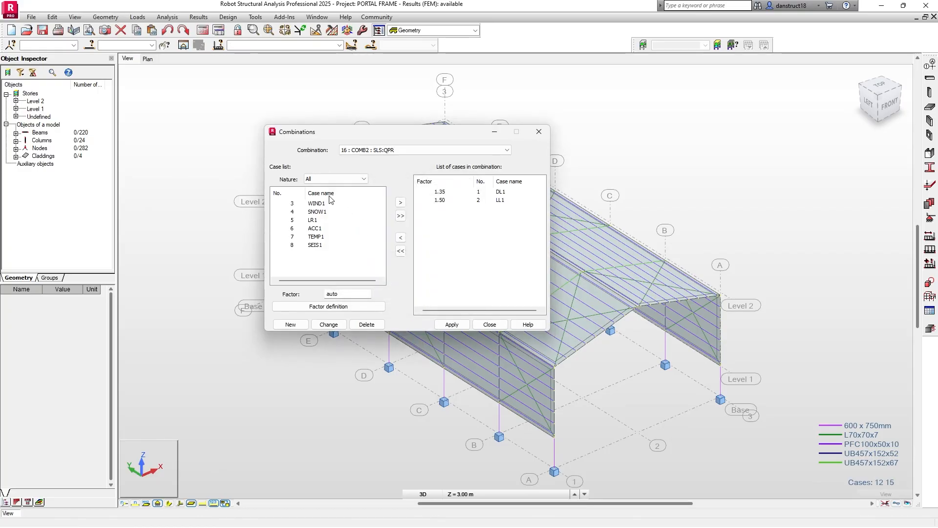
# Add load cases DL1 and LL1 with factor 1 to COMB2, save the combination, and check the list of available cases
pyautogui.doubleClick(338, 294)
pyautogui.write('1')
pyautogui.click(301, 204)
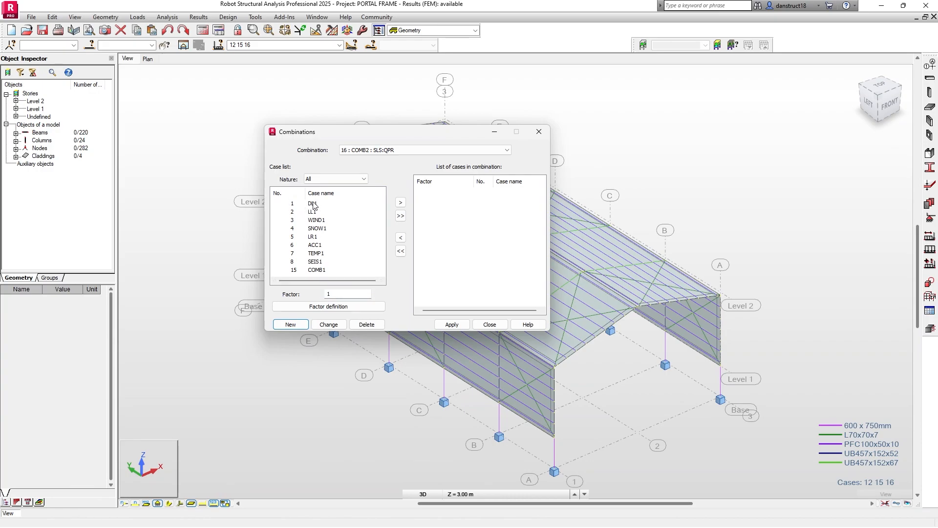
pyautogui.click(296, 203)
pyautogui.click(400, 202)
pyautogui.click(297, 204)
pyautogui.click(400, 202)
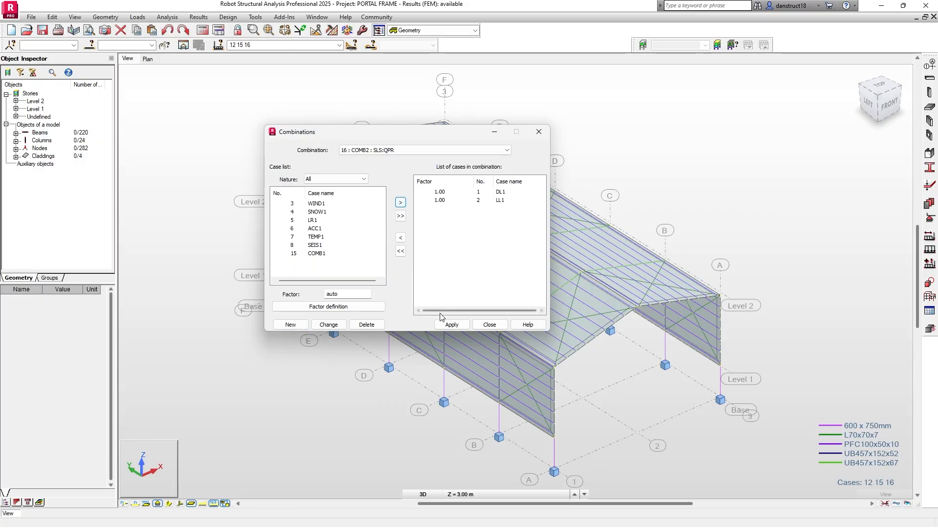
pyautogui.click(450, 324)
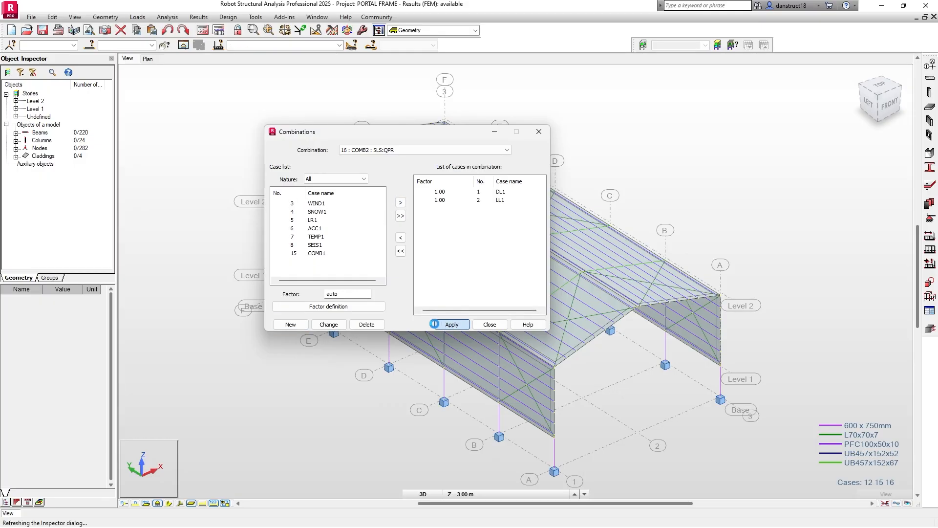
pyautogui.click(491, 325)
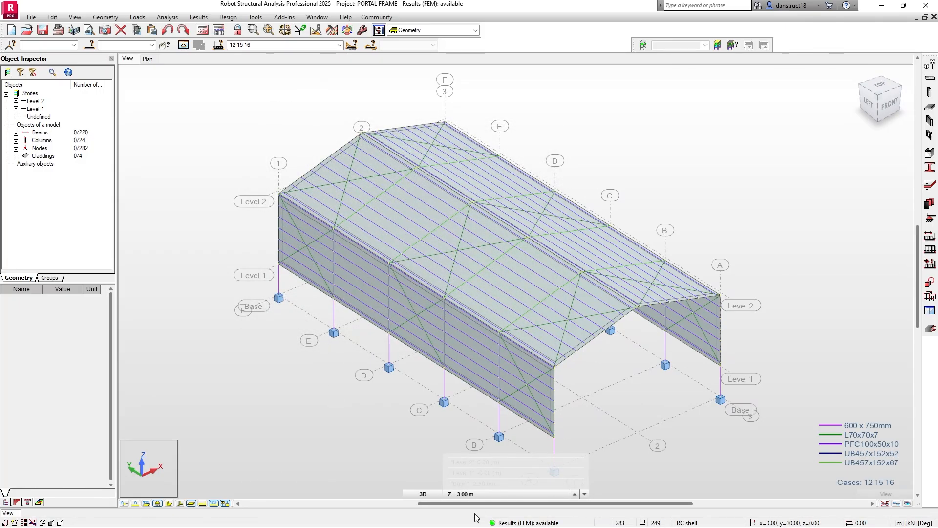
pyautogui.click(338, 45)
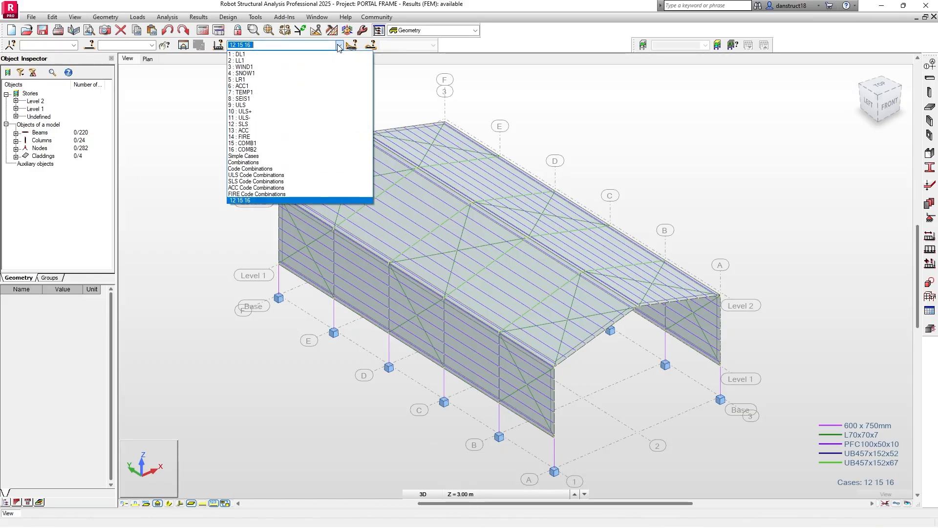
pyautogui.click(198, 132)
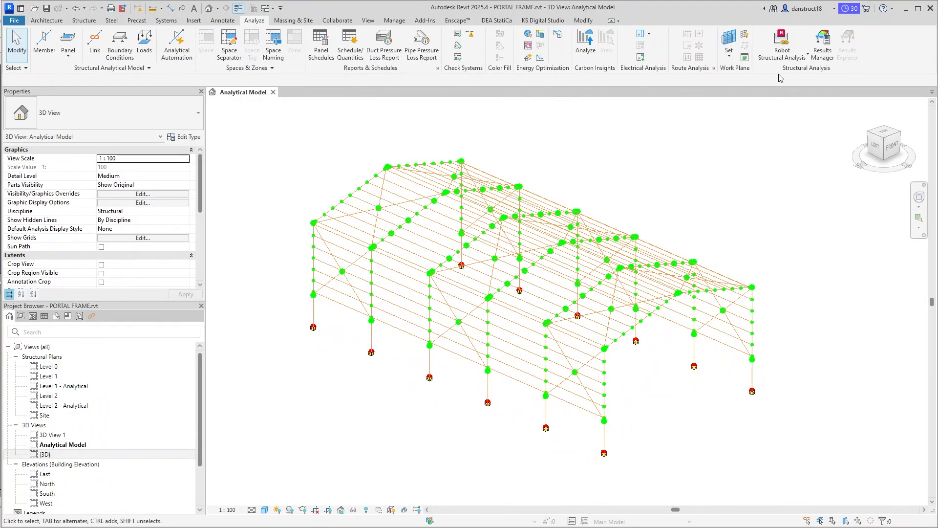
# Switch to Revit and update the model and results from Robot Structural Analysis by direct integration
pyautogui.click(780, 55)
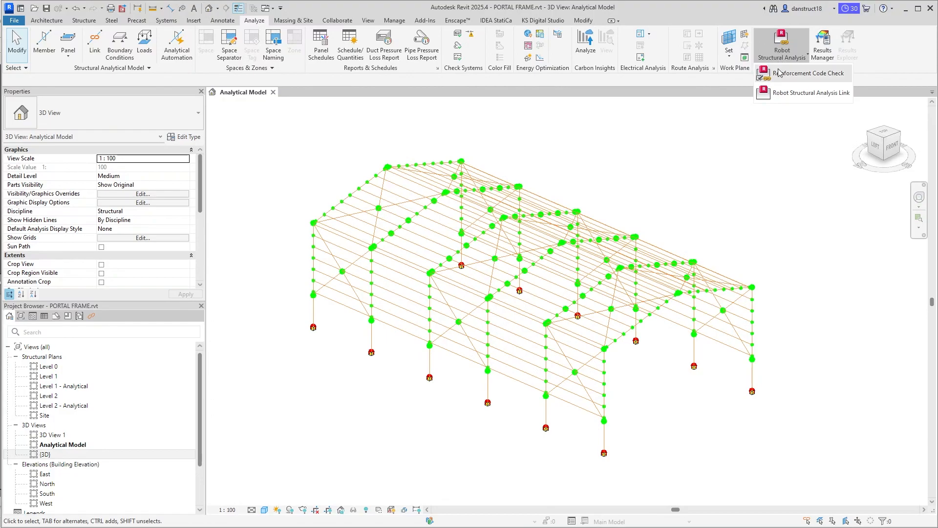
pyautogui.click(780, 93)
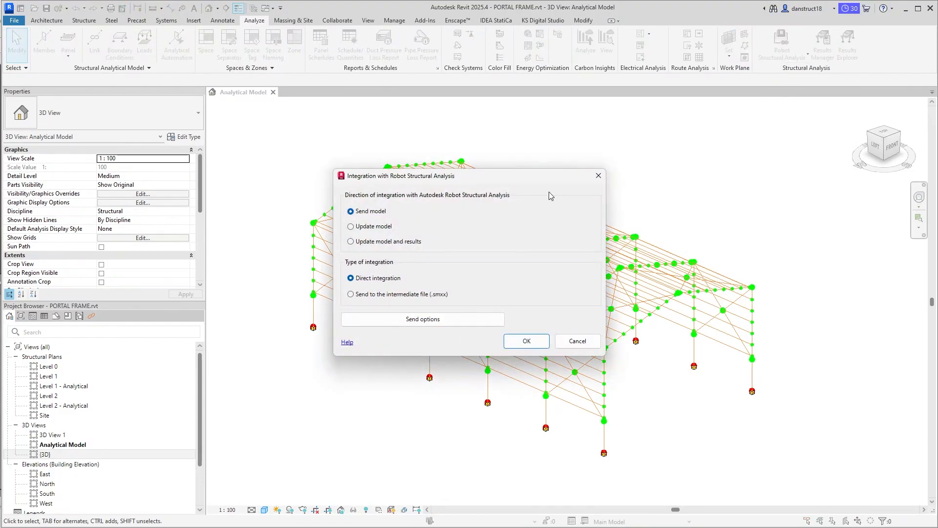
pyautogui.click(371, 243)
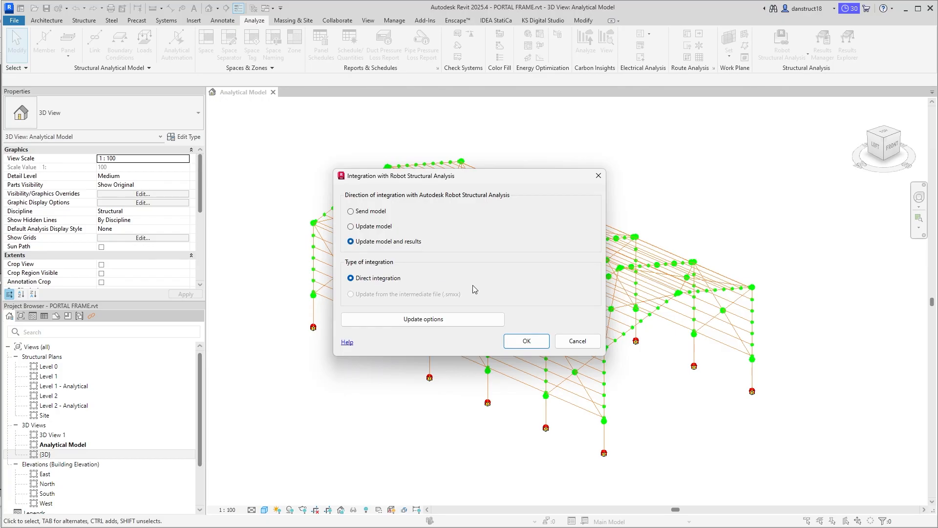
pyautogui.click(526, 341)
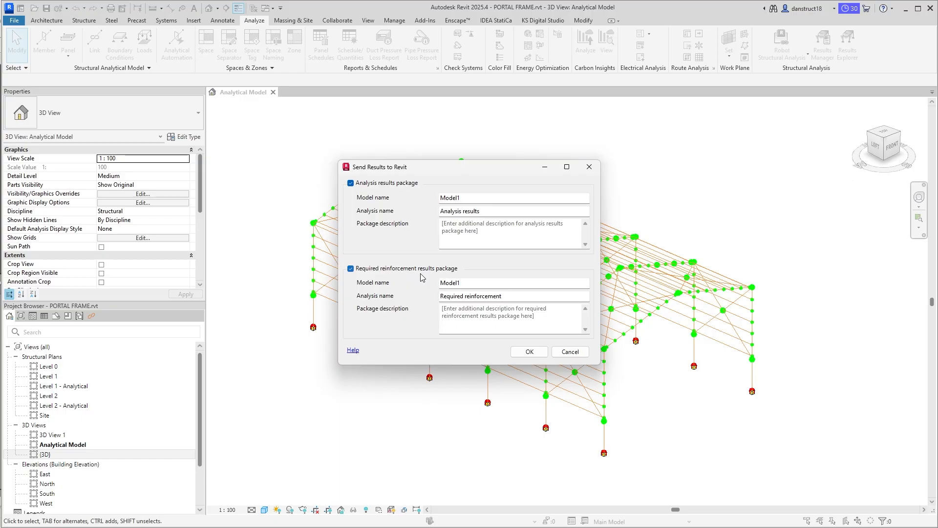
# Import the analysis results without the required reinforcement package, and view the events report
pyautogui.click(351, 269)
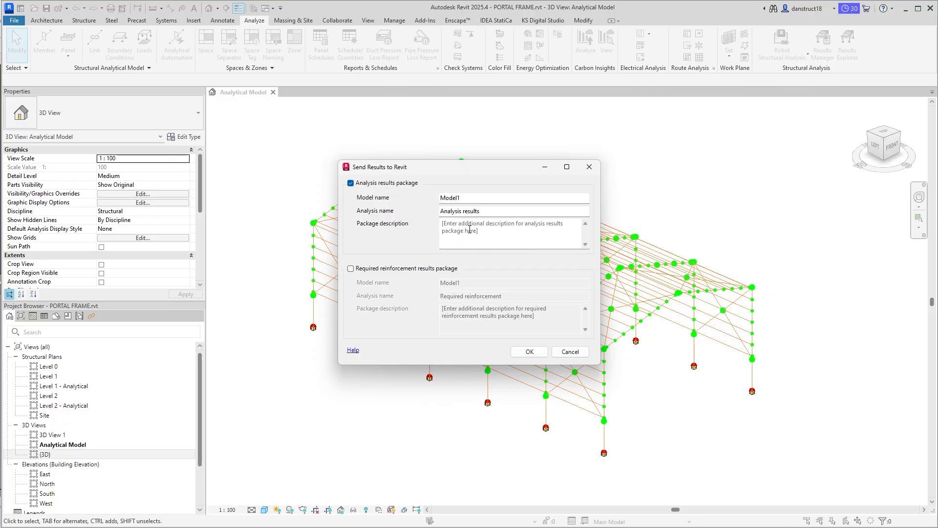
pyautogui.click(529, 352)
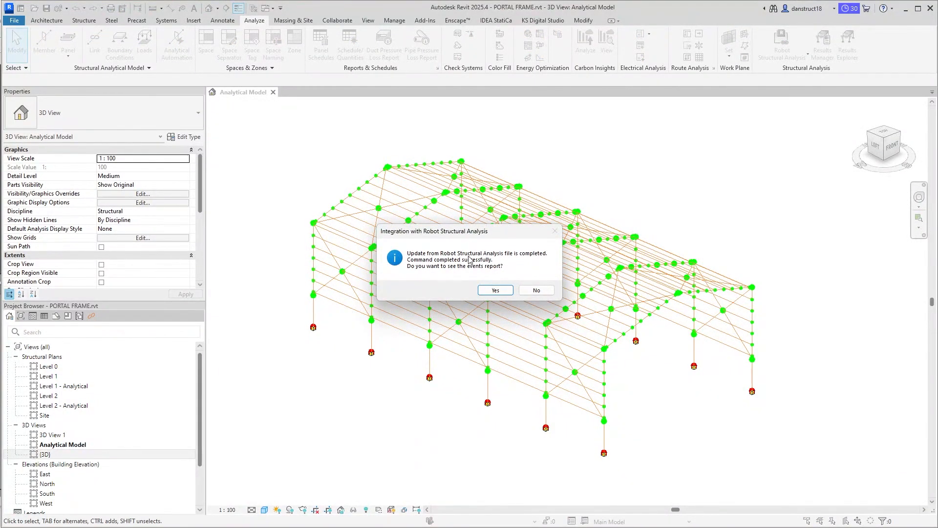
pyautogui.click(494, 291)
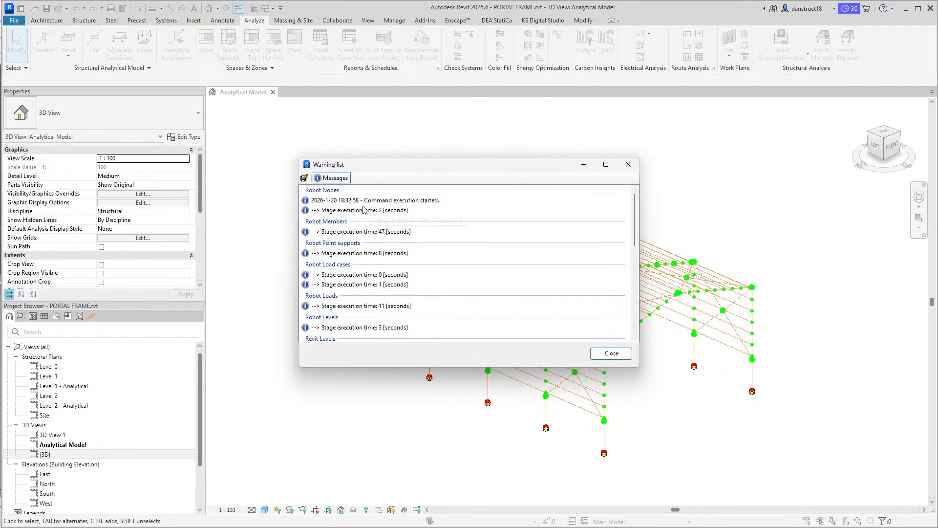
pyautogui.click(628, 165)
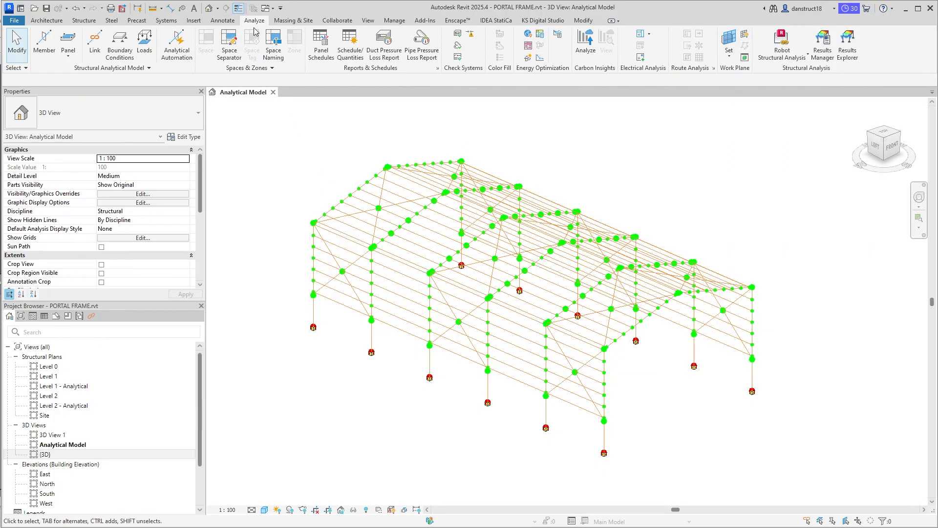
# Review the imported load combinations and their formulas in Load Cases and Combinations
pyautogui.click(111, 69)
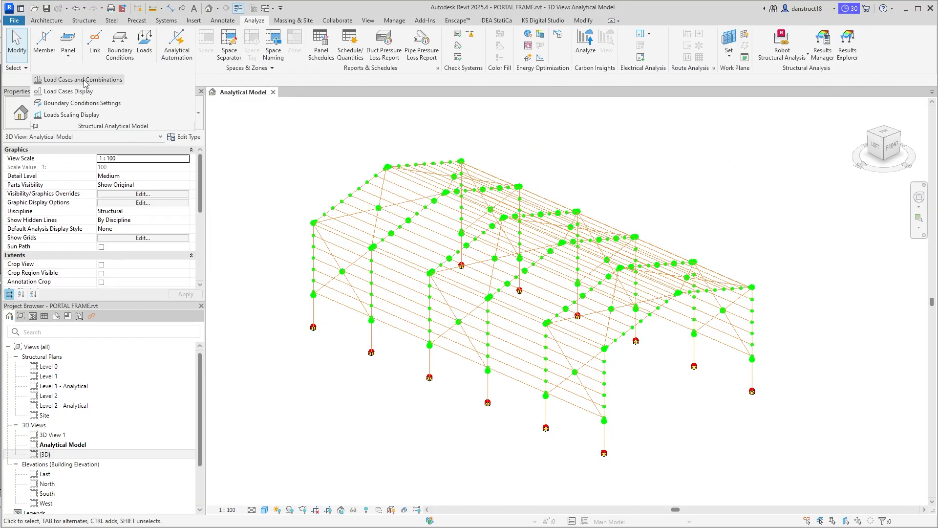
pyautogui.click(104, 79)
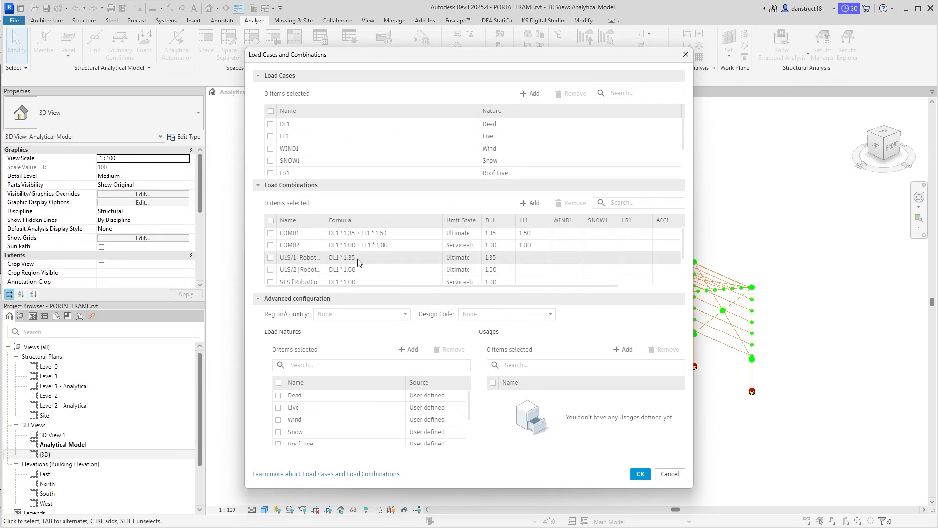
pyautogui.scroll(-2, 409, 268)
pyautogui.scroll(3, 409, 268)
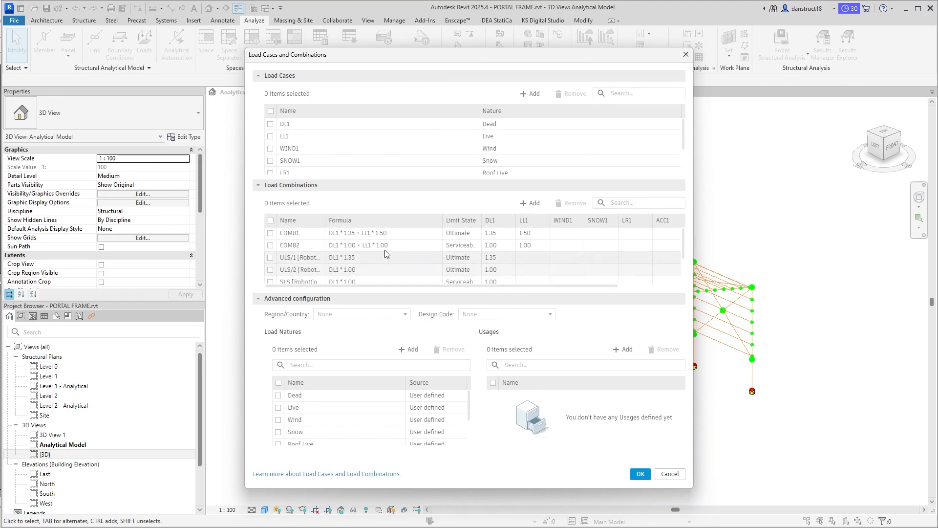
pyautogui.click(686, 54)
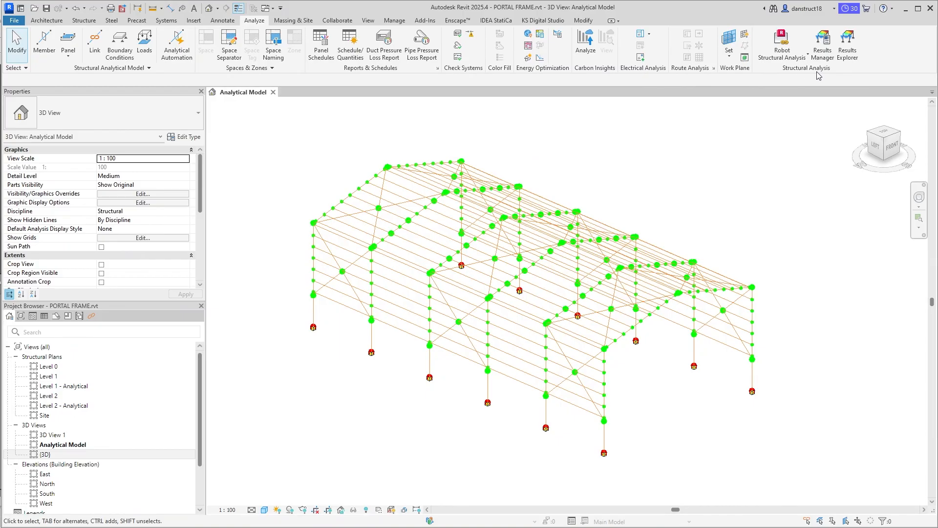
# Open the Model1 analysis results package for exploration and close the Results Manager
pyautogui.click(824, 58)
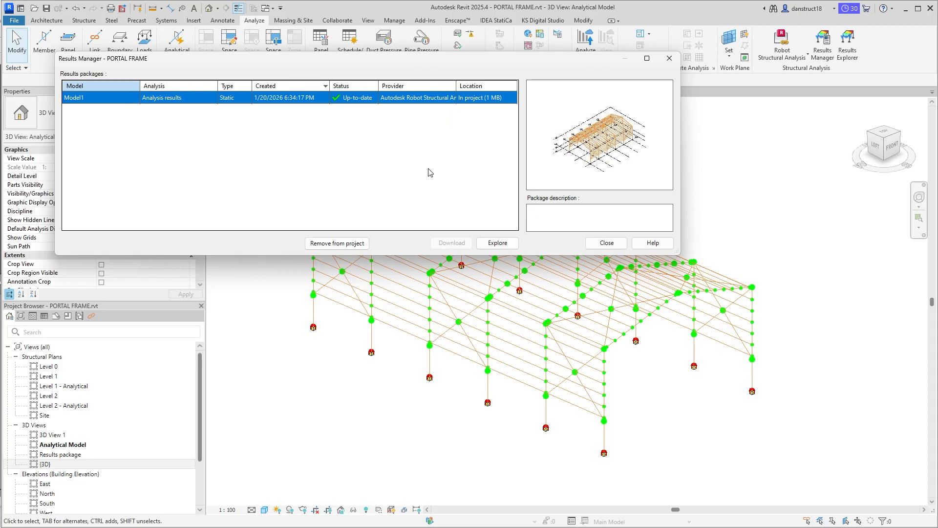
pyautogui.click(487, 247)
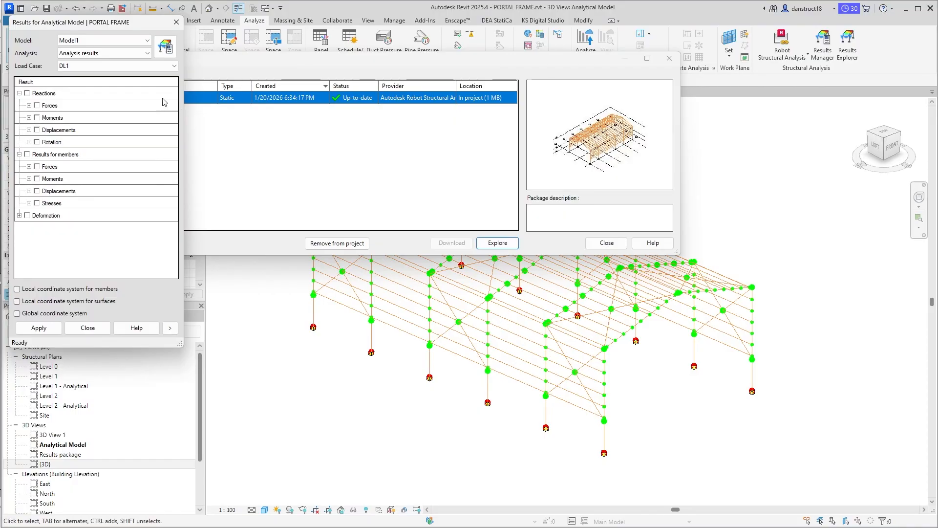
pyautogui.moveTo(518, 66); pyautogui.dragTo(595, 114)
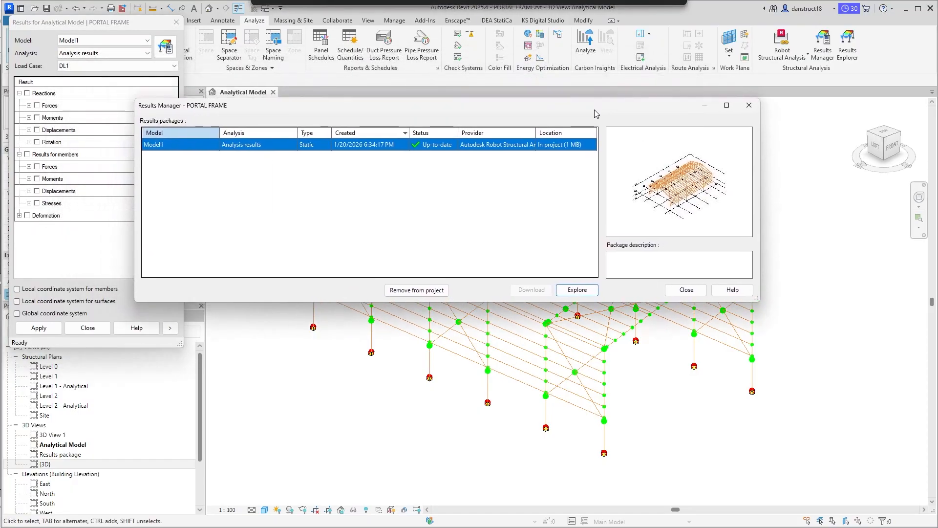
pyautogui.click(749, 105)
pyautogui.moveTo(119, 26); pyautogui.dragTo(185, 117)
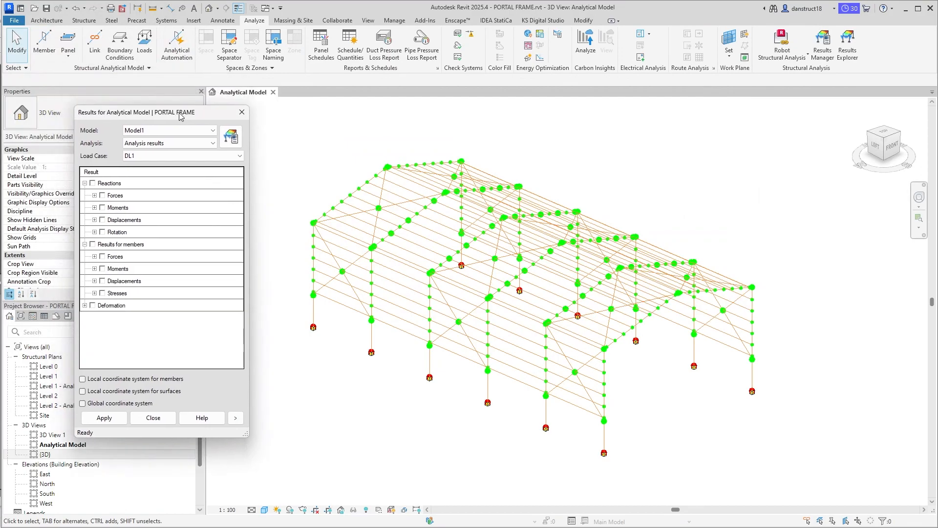
# Display the member bending moments My on the analytical model for load case COMB1
pyautogui.click(133, 156)
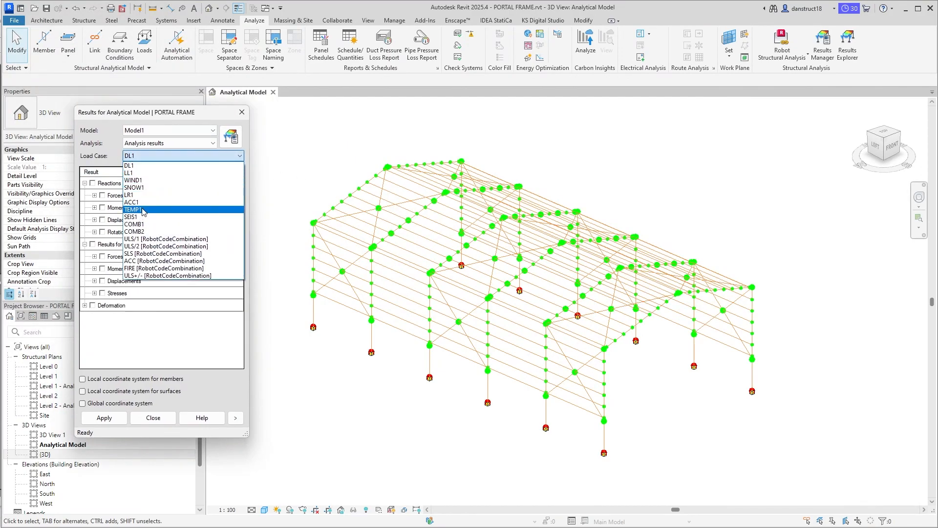
pyautogui.click(134, 225)
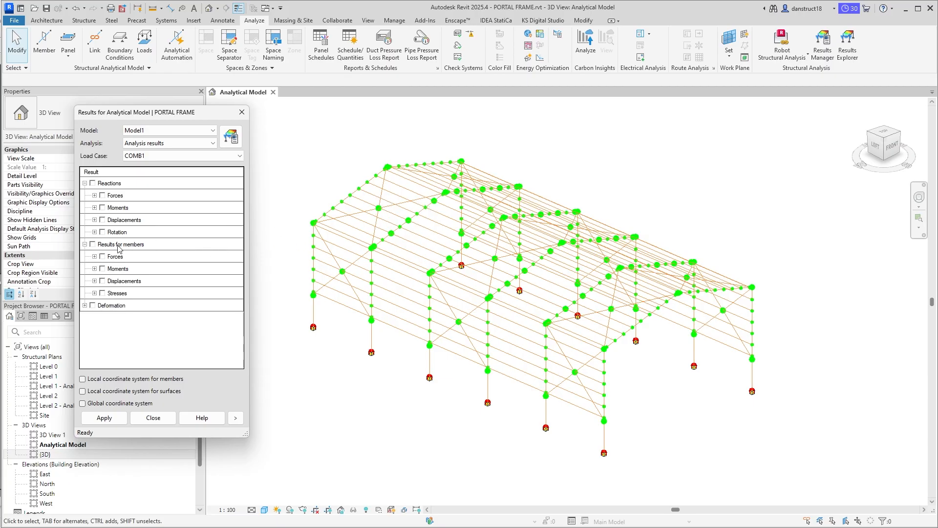
pyautogui.click(94, 256)
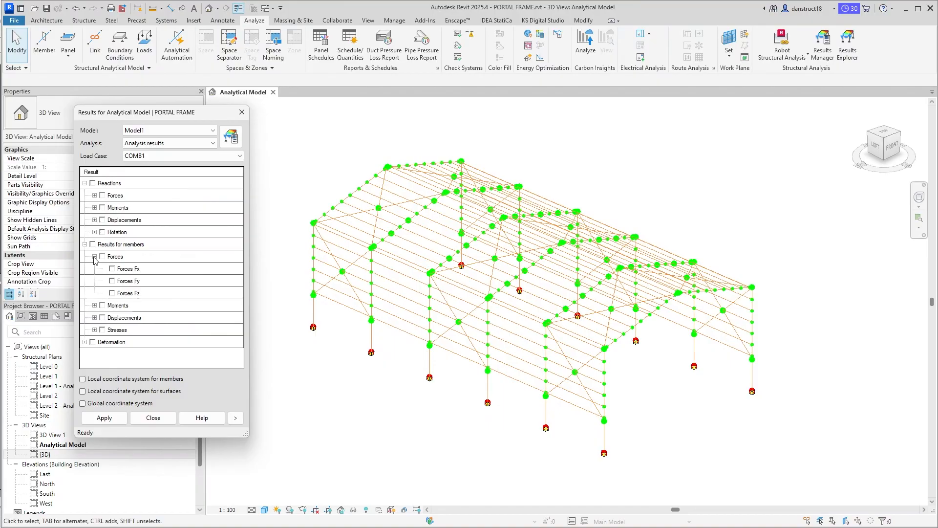
pyautogui.click(95, 257)
pyautogui.click(94, 269)
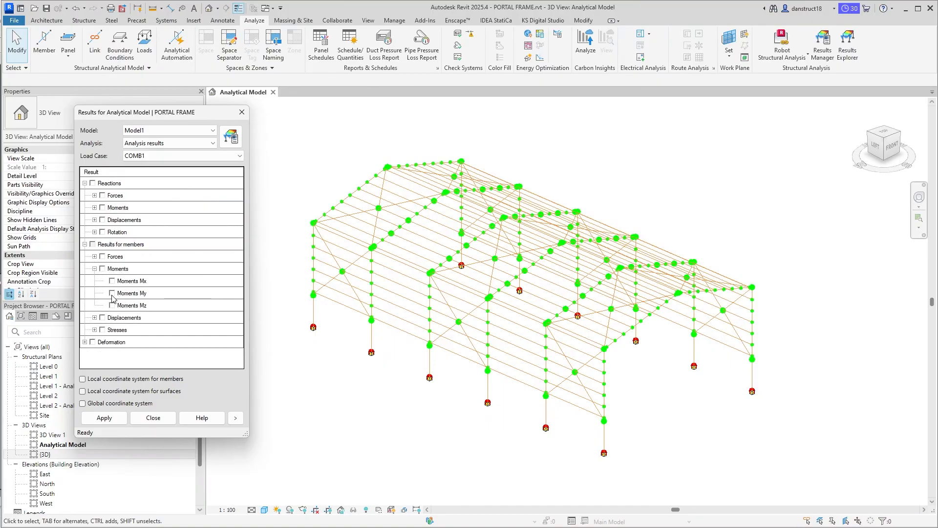
pyautogui.click(105, 418)
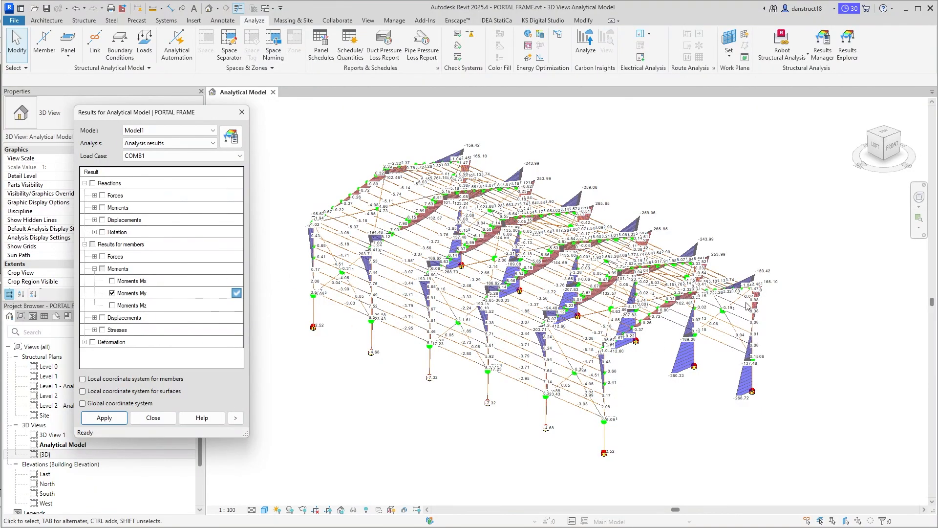
# Examine the My moment diagrams and move the results legend closer to the frame
pyautogui.scroll(5, 747, 307)
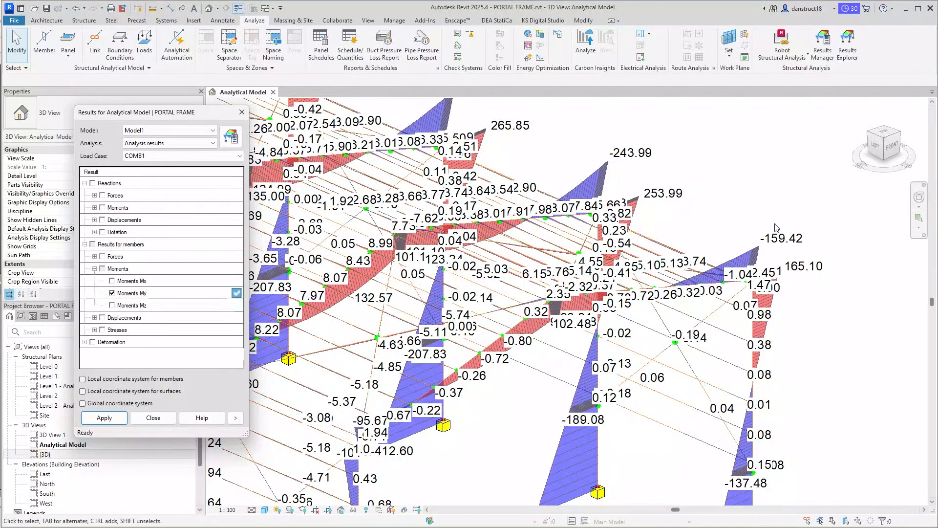
pyautogui.scroll(-8, 734, 220)
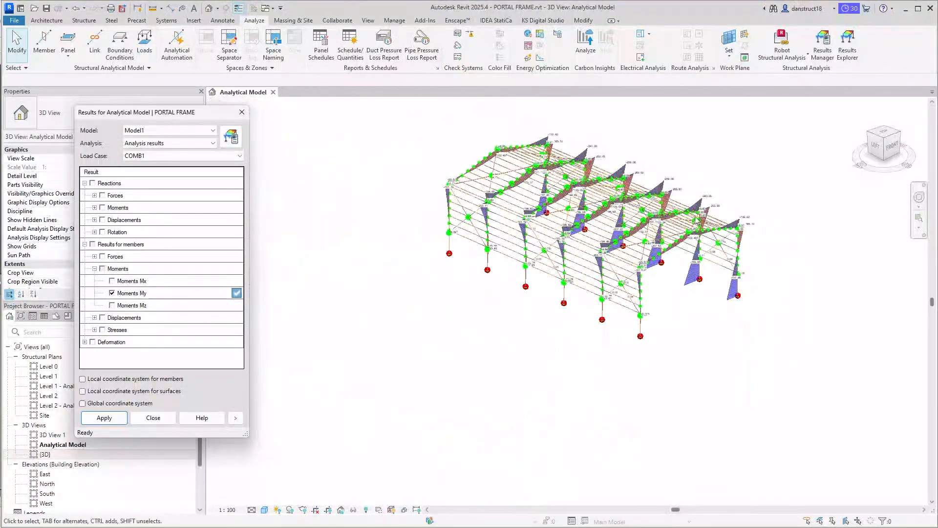
pyautogui.click(521, 253)
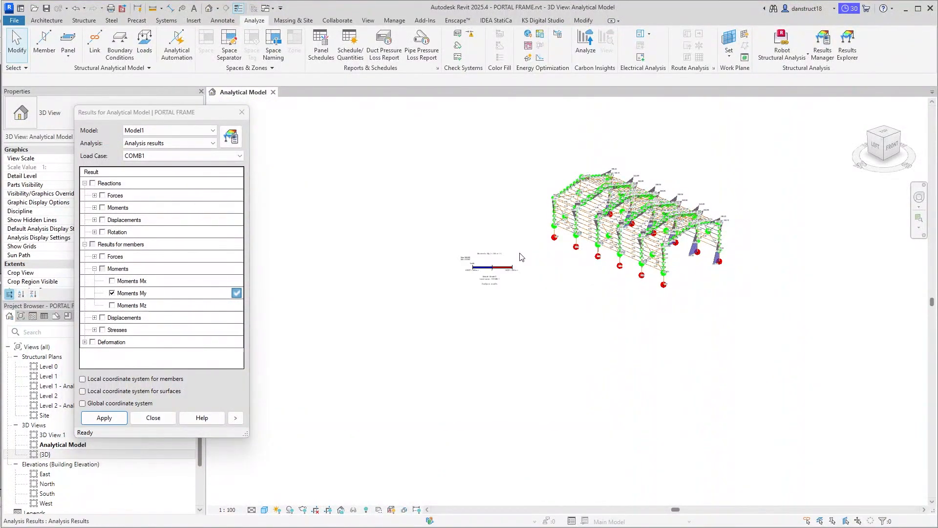
pyautogui.moveTo(492, 267); pyautogui.dragTo(415, 314, button='middle')
pyautogui.scroll(3, 415, 327)
pyautogui.scroll(3, 413, 327)
pyautogui.click(415, 297)
pyautogui.moveTo(416, 290); pyautogui.dragTo(596, 283)
pyautogui.click(488, 335)
pyautogui.moveTo(502, 234); pyautogui.dragTo(502, 234, button='middle')
pyautogui.scroll(-5, 430, 253)
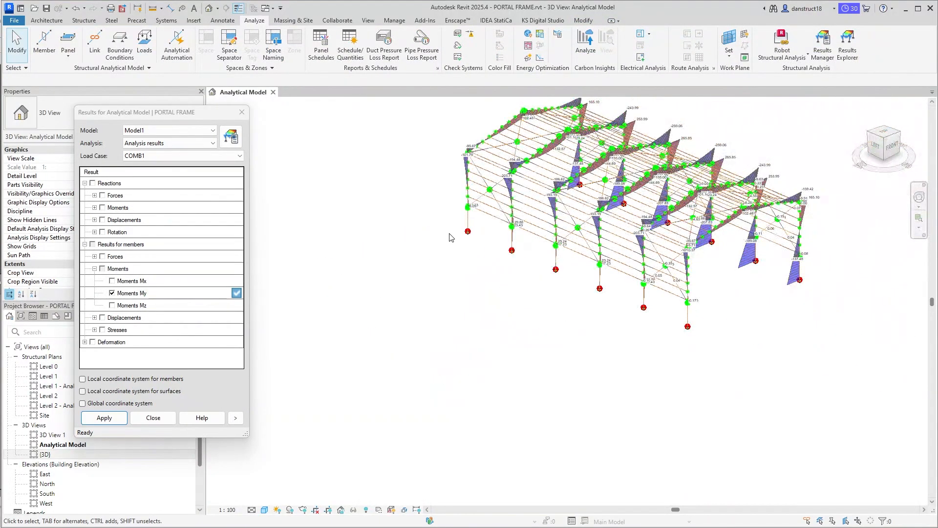
pyautogui.moveTo(434, 300); pyautogui.dragTo(412, 347, button='middle')
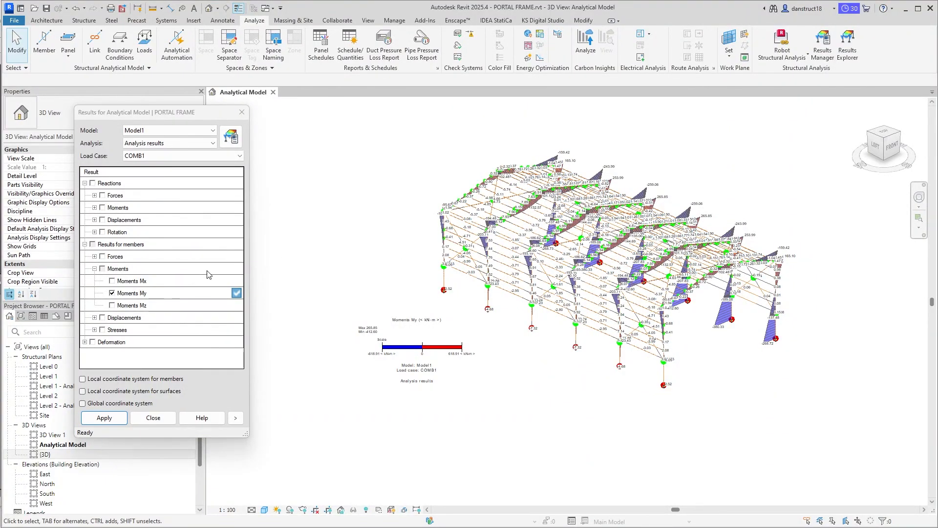
# Show the style, units and scale settings of the results and examine the unit options for Moments My
pyautogui.click(235, 417)
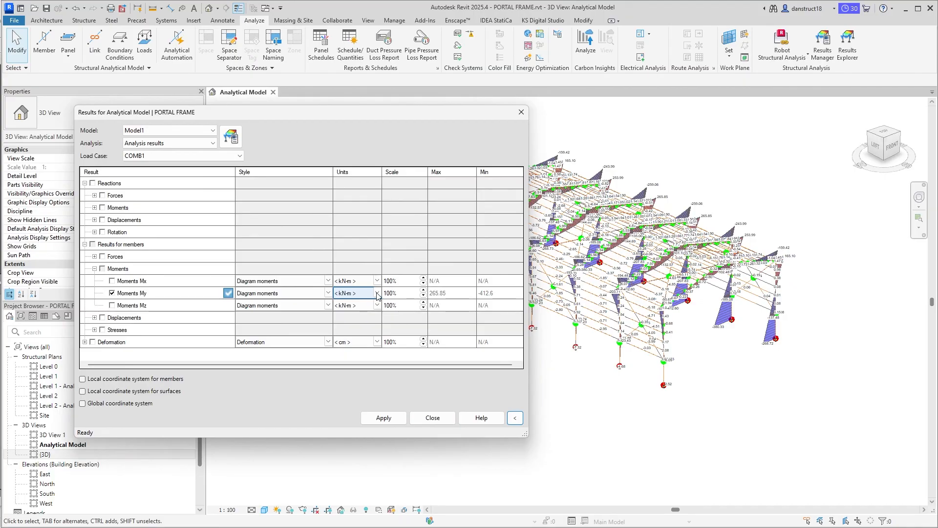
pyautogui.click(377, 294)
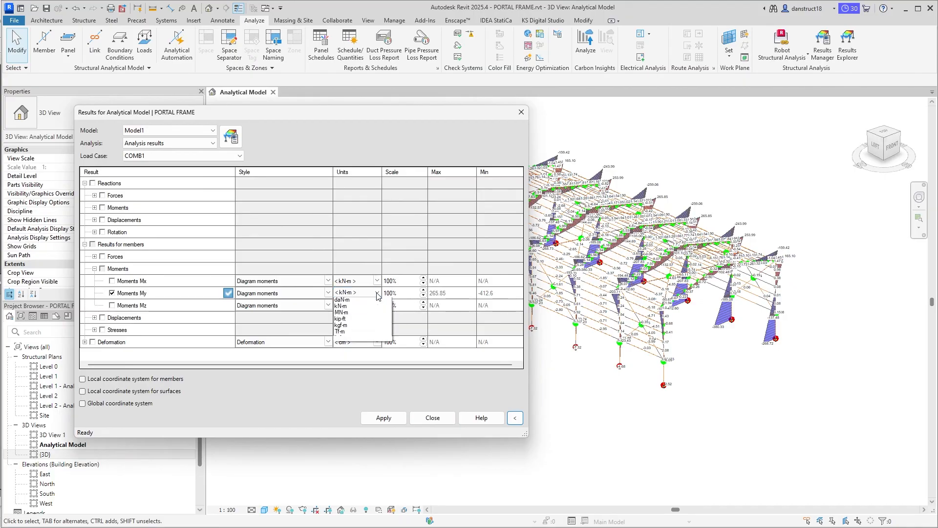
pyautogui.click(410, 297)
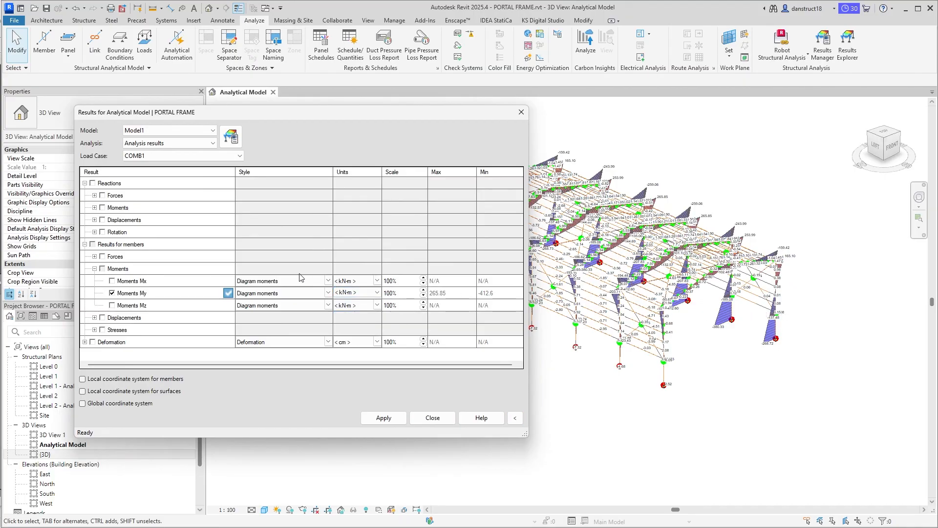
# Replace the My moment diagrams with the support reactions FZ for load case COMB1 and inspect them at the column bases
pyautogui.click(112, 293)
pyautogui.click(515, 417)
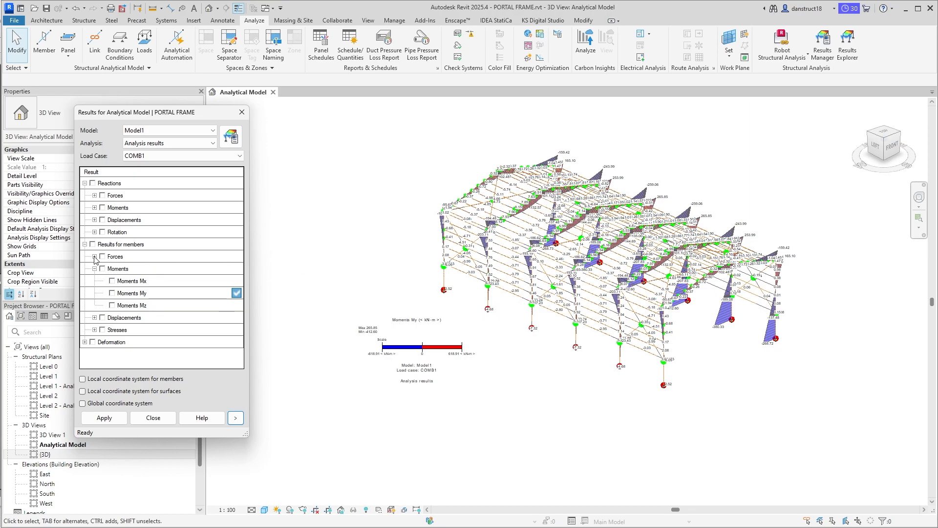
pyautogui.click(95, 196)
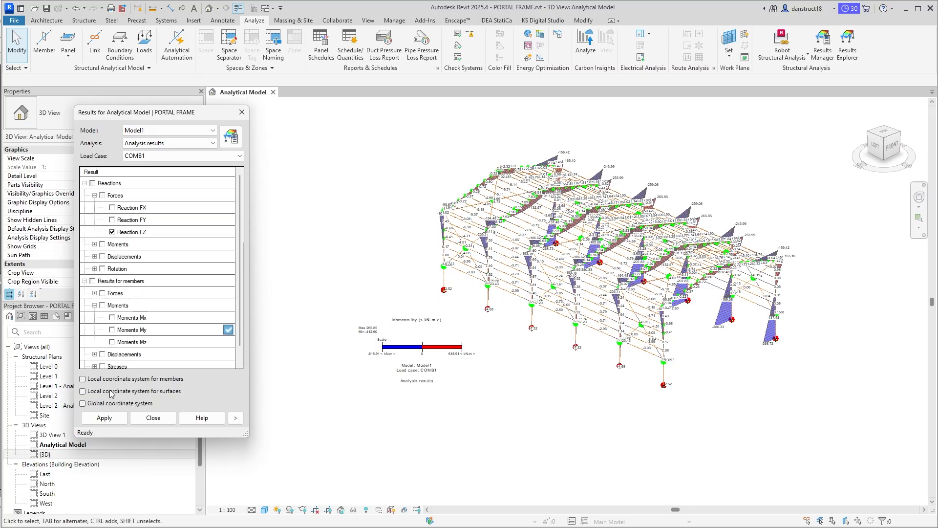
pyautogui.click(113, 417)
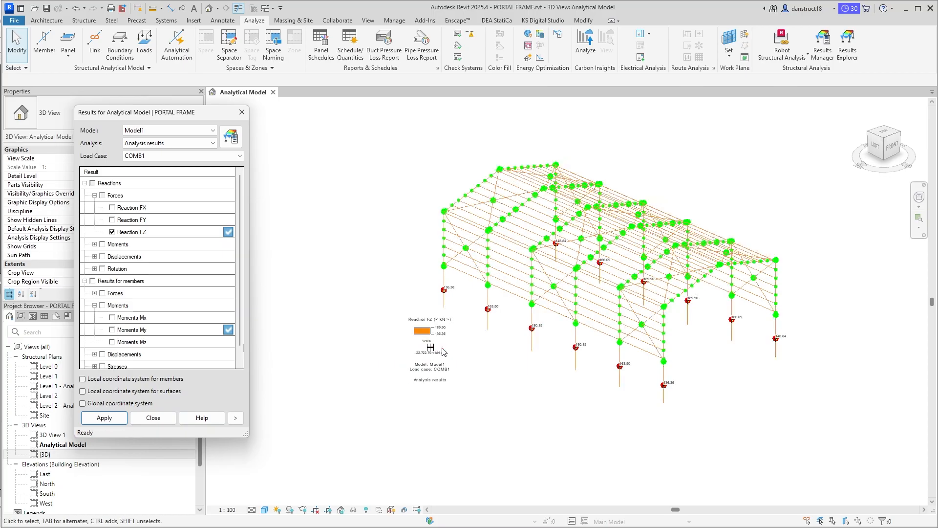
pyautogui.scroll(5, 486, 312)
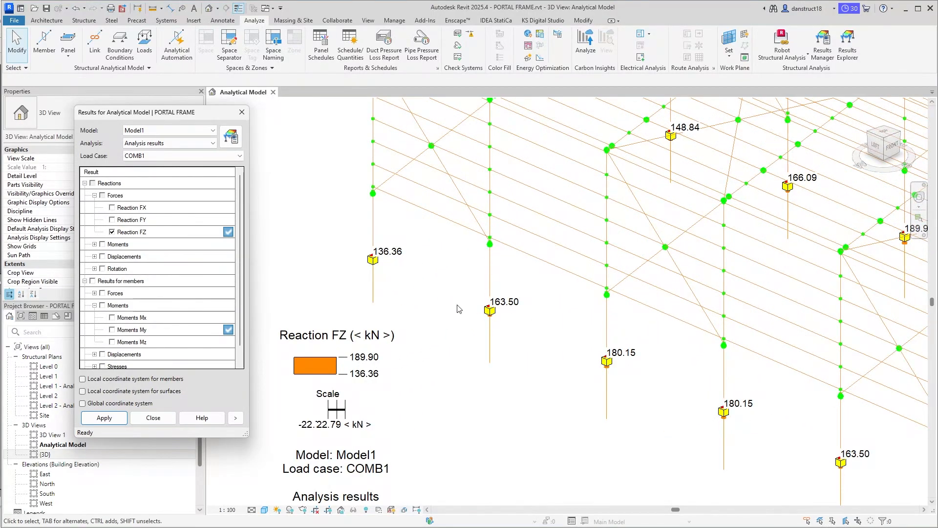
pyautogui.scroll(-5, 499, 301)
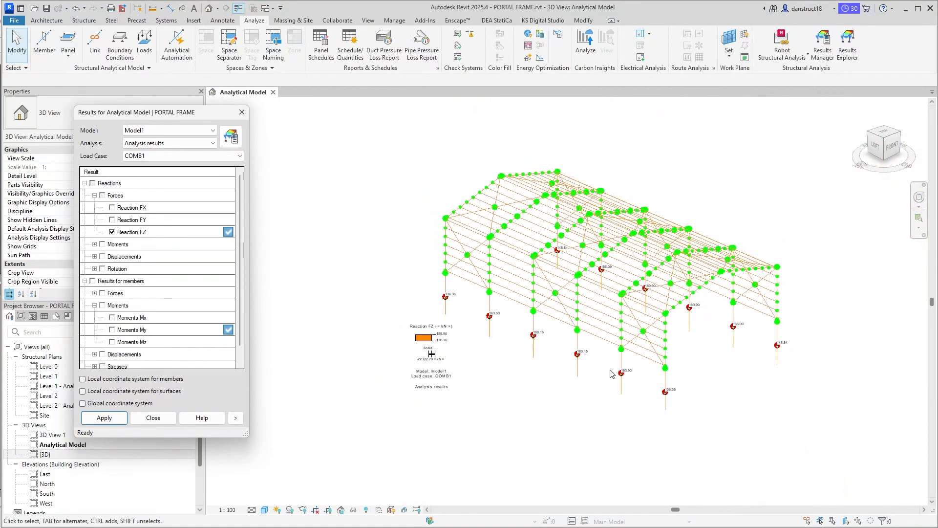
# Display the support reactions FX for load case COMB1 on the analytical model
pyautogui.moveTo(414, 352); pyautogui.dragTo(507, 404)
pyautogui.click(419, 367)
pyautogui.moveTo(456, 358); pyautogui.dragTo(394, 349, button='middle')
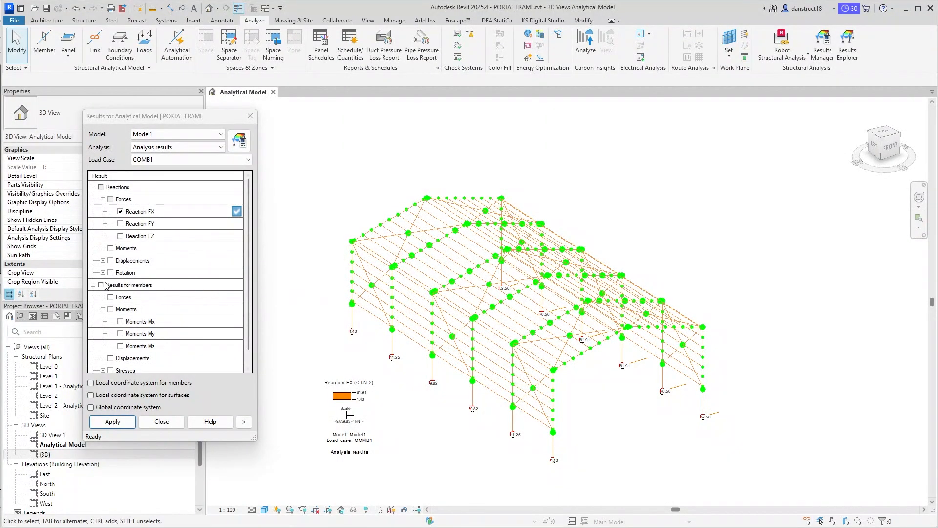
# Display the member forces Fx for load case COMB1 on the analytical model
pyautogui.click(103, 309)
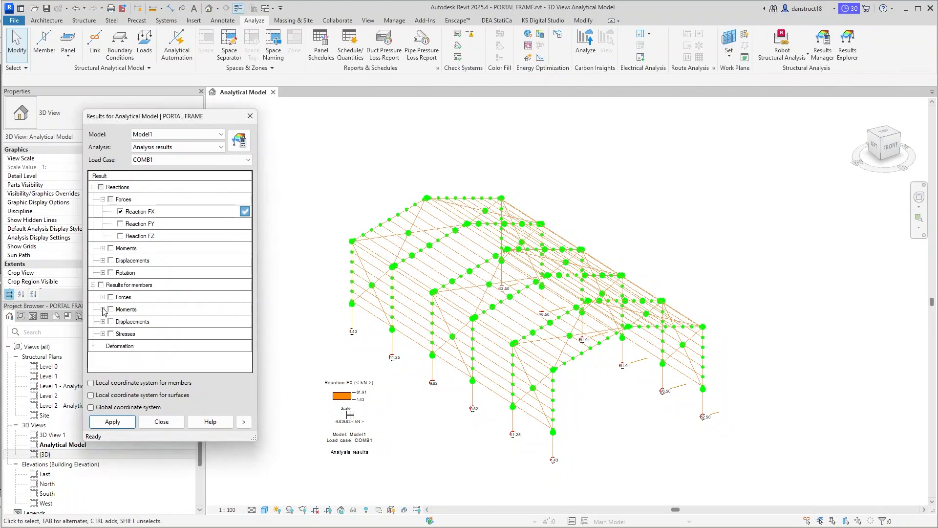
pyautogui.click(102, 297)
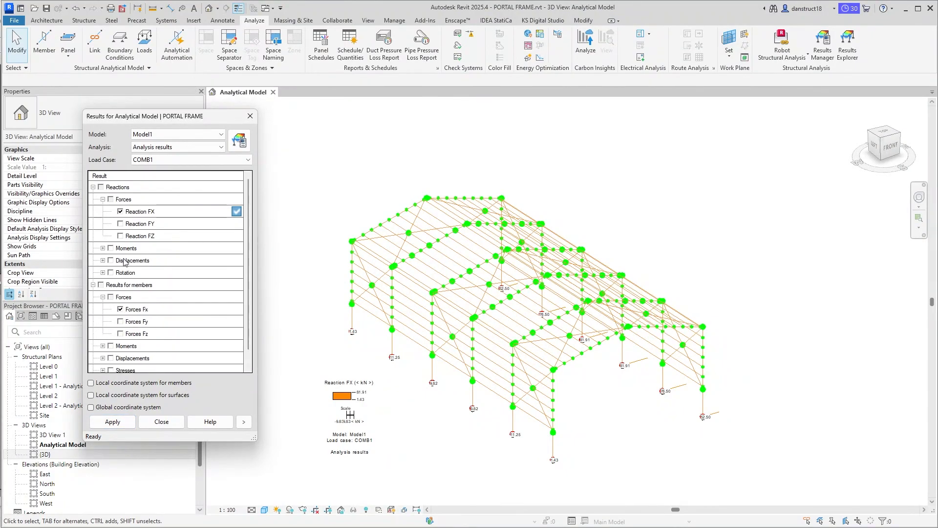
pyautogui.click(94, 188)
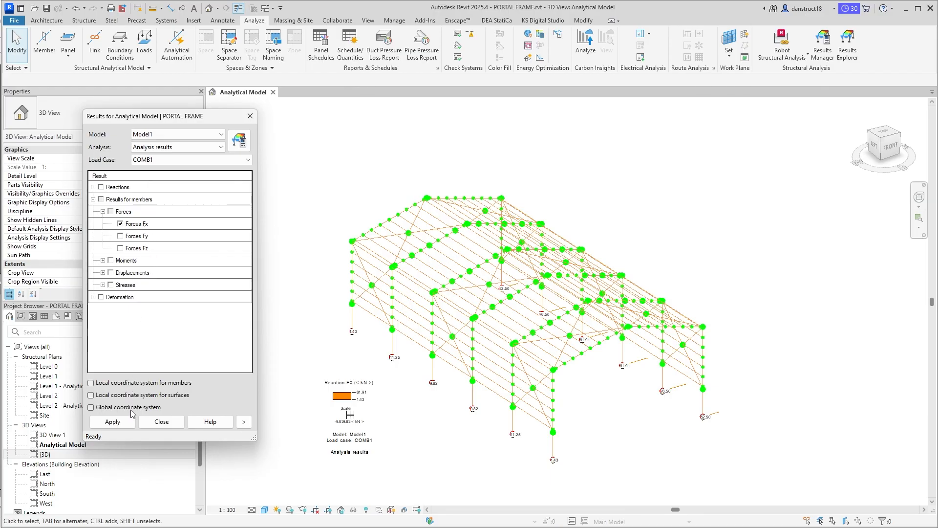
pyautogui.click(121, 427)
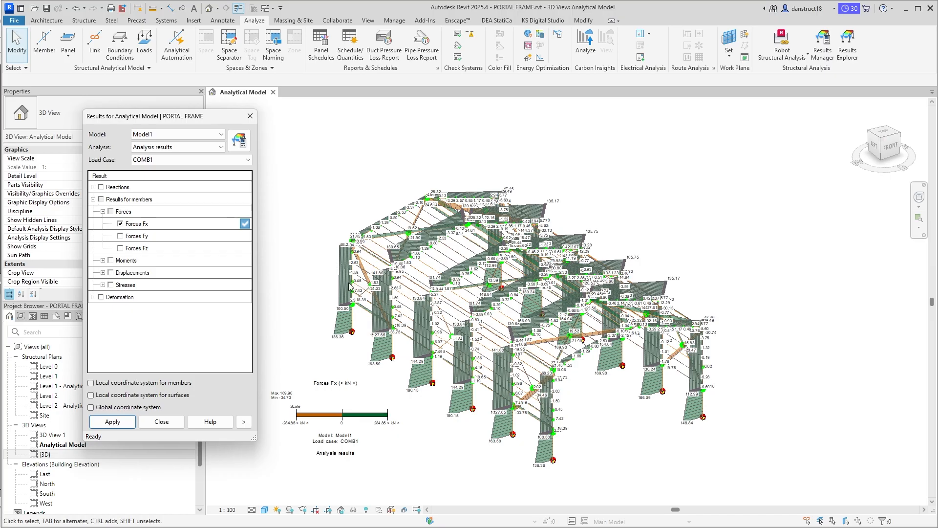
# Clear the member forces Fx and display the frame's deformation for load case COMB2
pyautogui.click(121, 225)
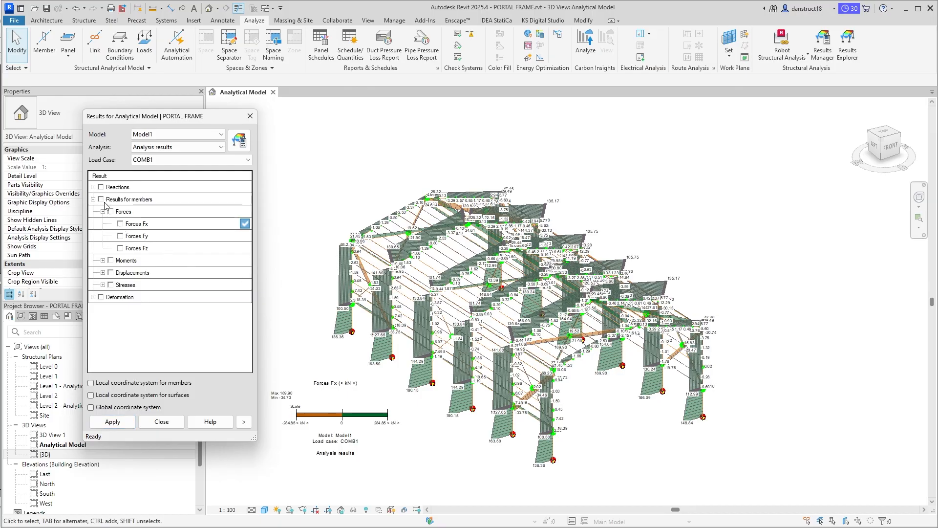
pyautogui.click(93, 200)
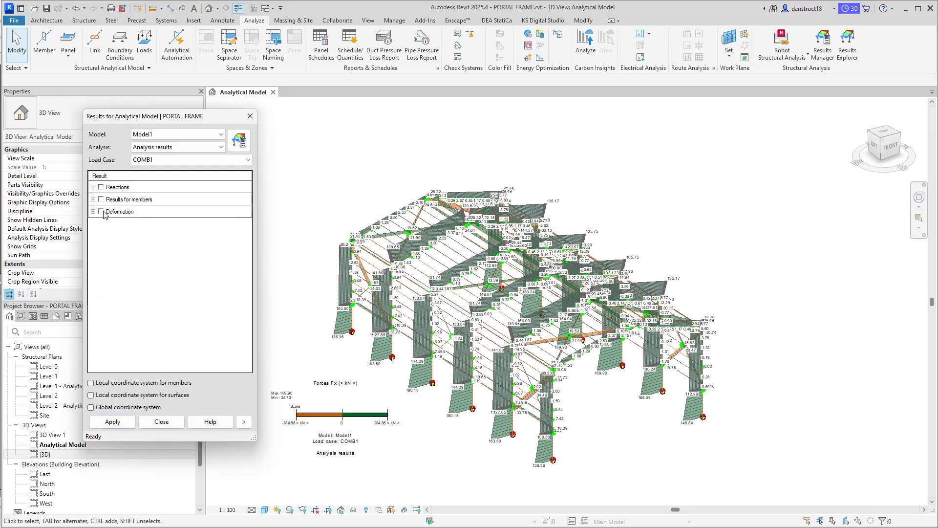
pyautogui.click(167, 161)
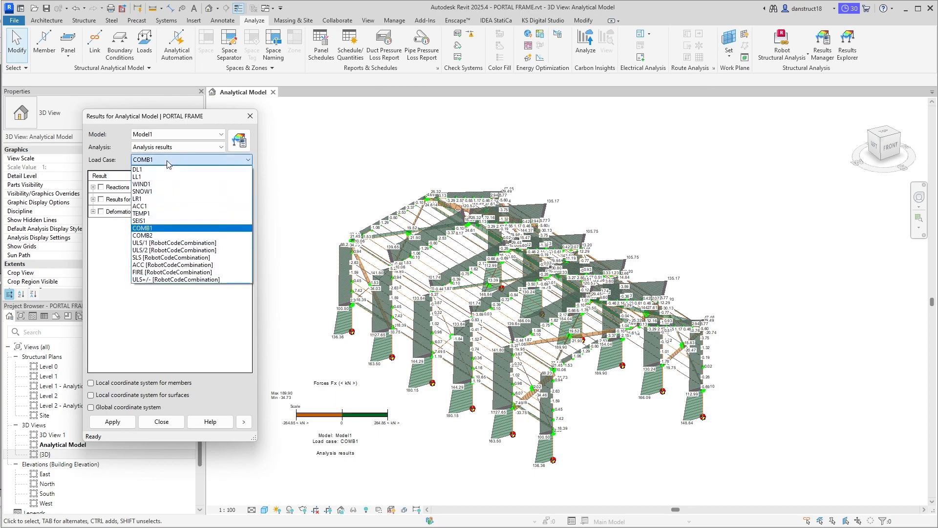
pyautogui.click(144, 236)
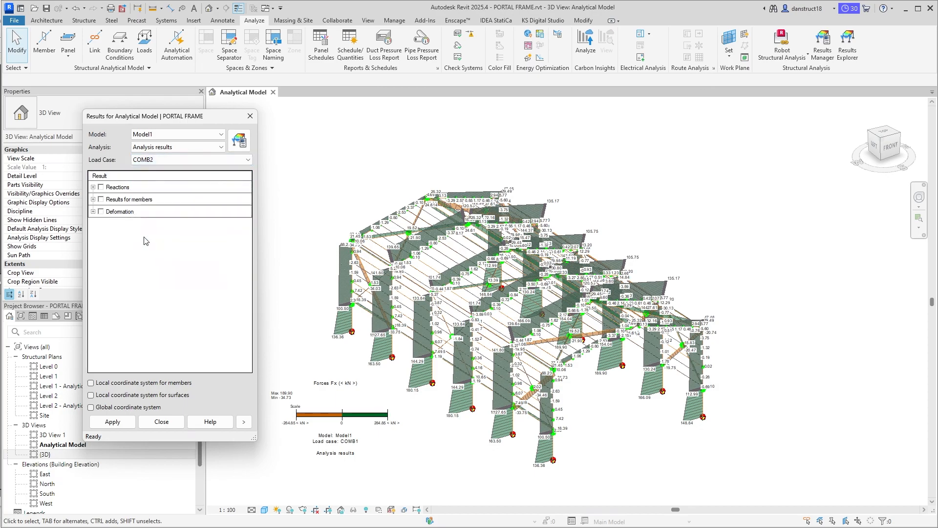
pyautogui.click(101, 211)
pyautogui.click(113, 423)
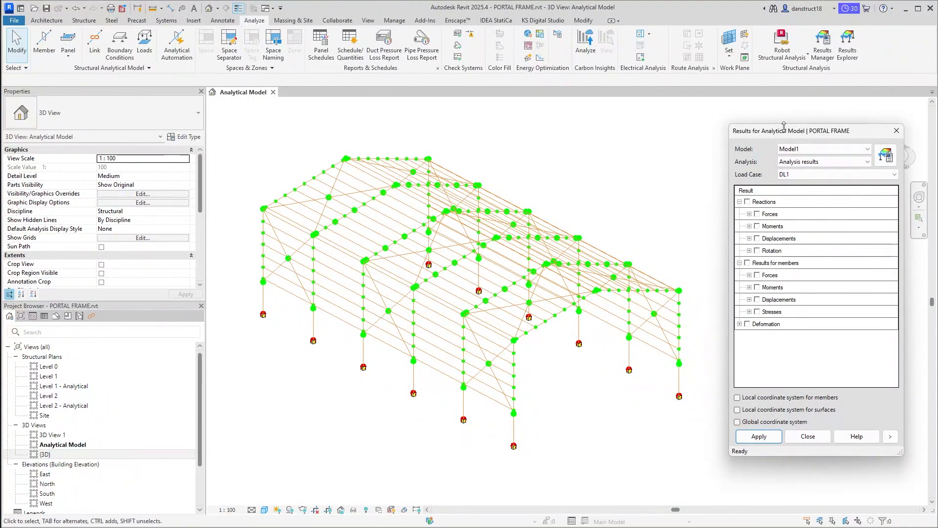
# Close the analysis results dialog, then open the {3D} view with its analytical model hidden
pyautogui.click(896, 131)
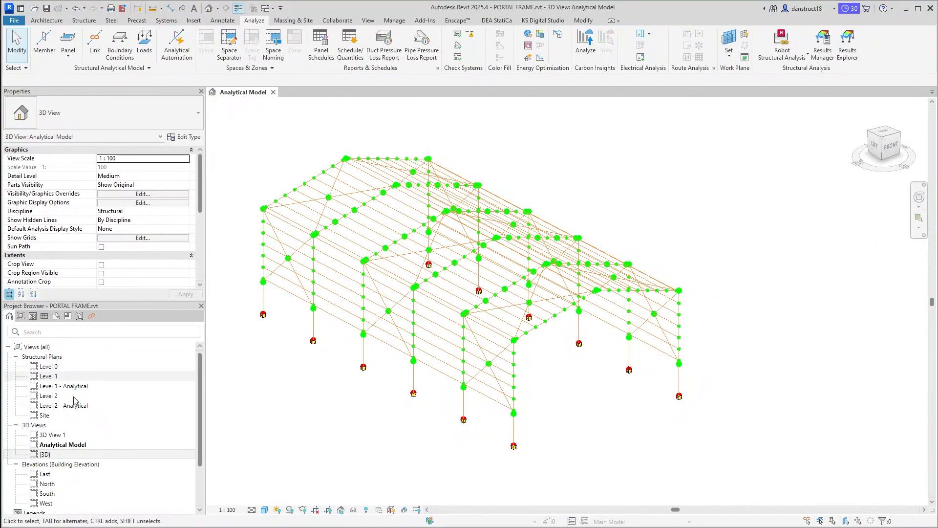
pyautogui.doubleClick(45, 454)
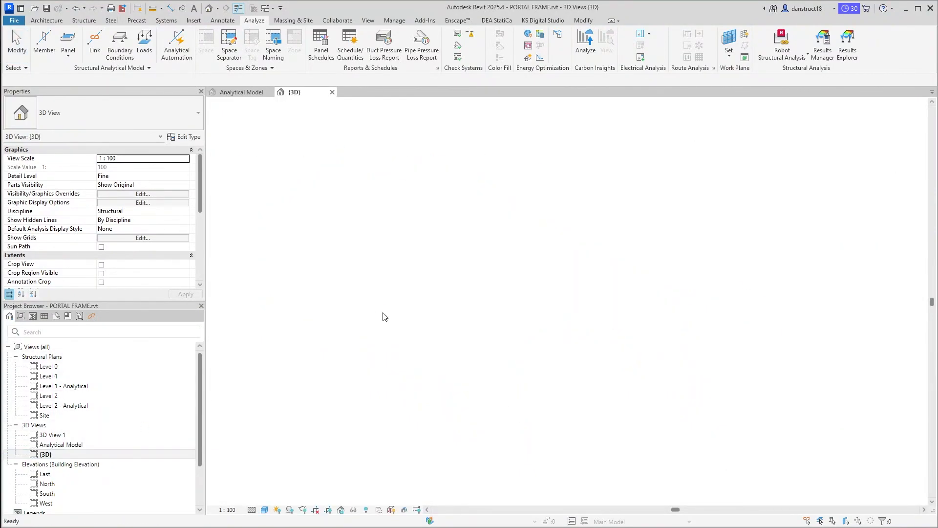
pyautogui.click(393, 510)
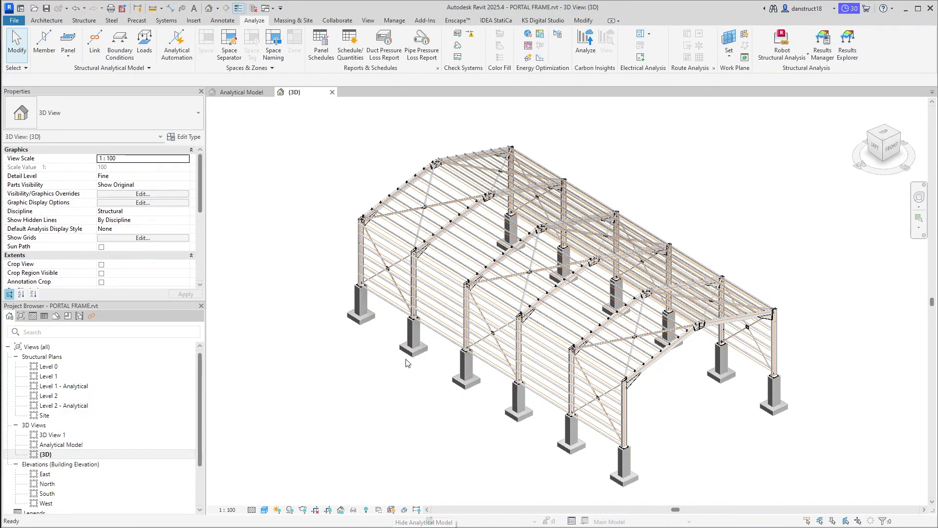
# Open the code checking settings in the detailed parameters of a column's base plate connection
pyautogui.scroll(8, 410, 358)
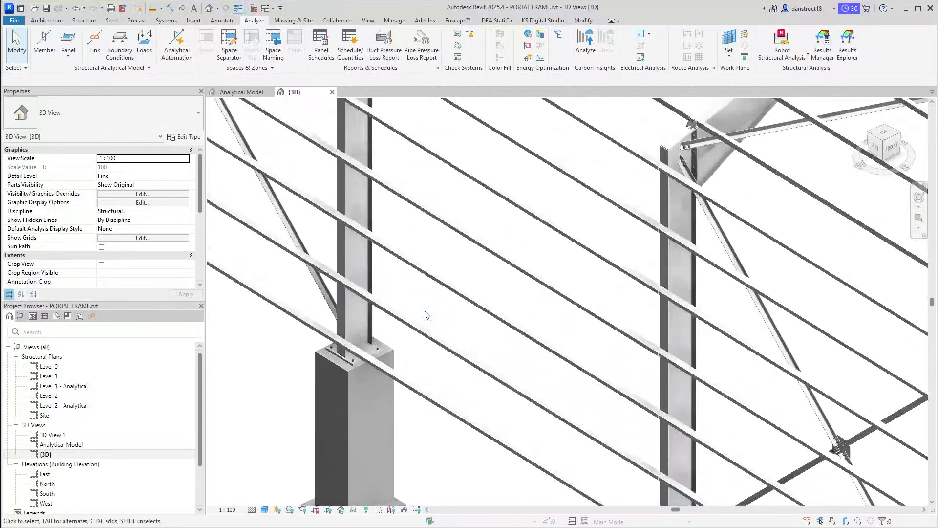
pyautogui.click(353, 358)
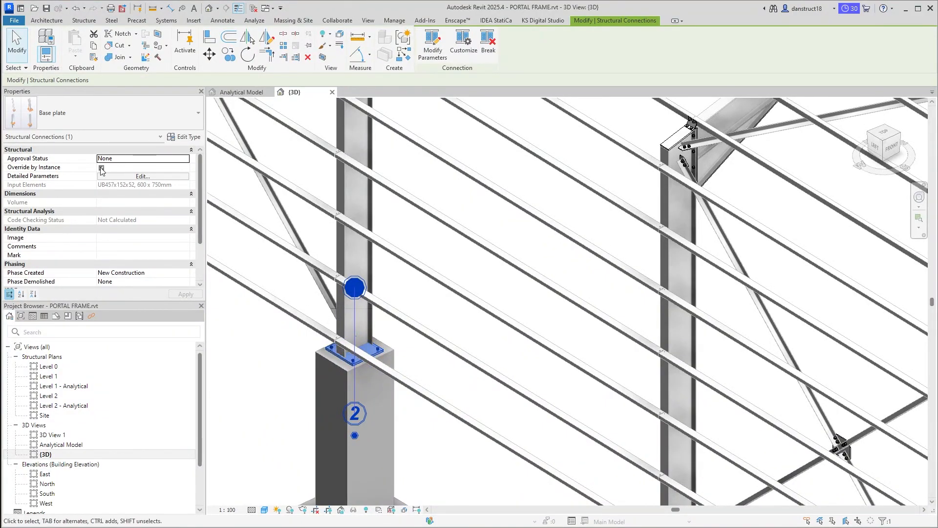
pyautogui.click(135, 177)
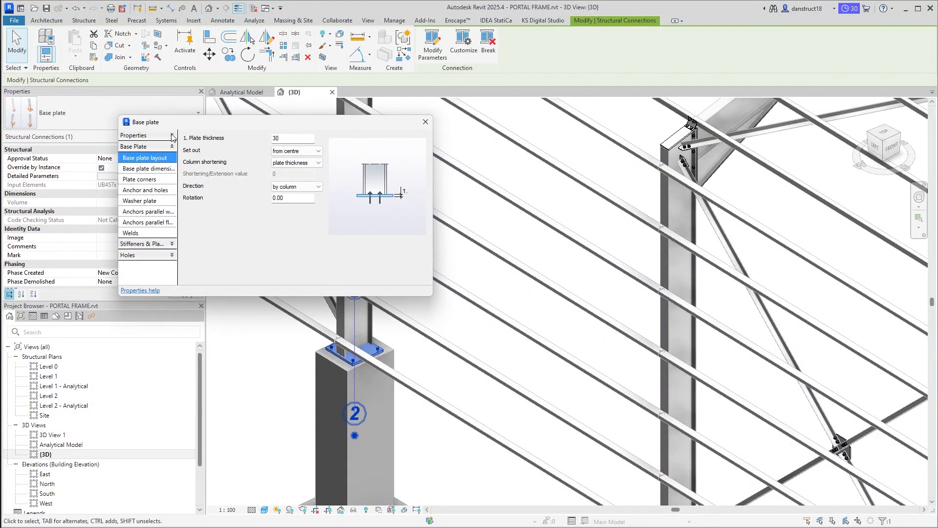
pyautogui.click(172, 136)
pyautogui.click(144, 147)
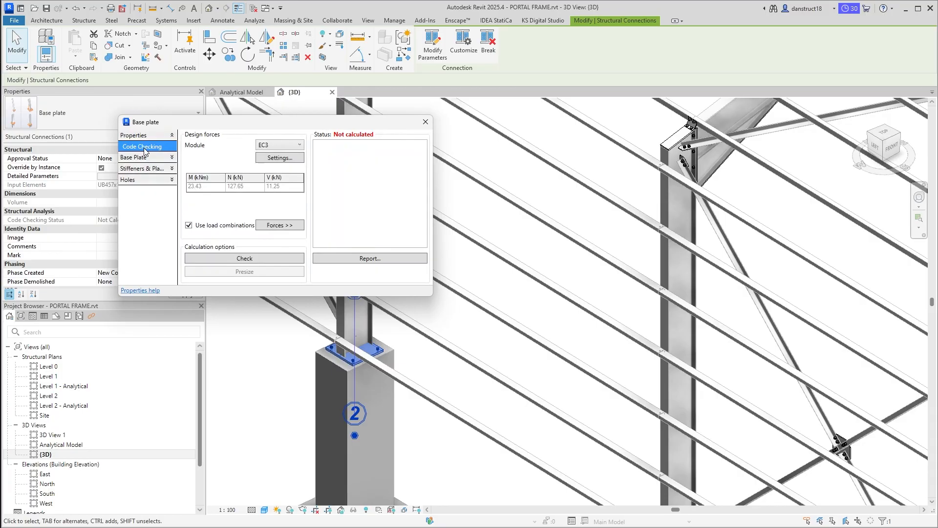
# Use the EC3 module for the base plate check and review the design forces of its load combinations
pyautogui.click(272, 146)
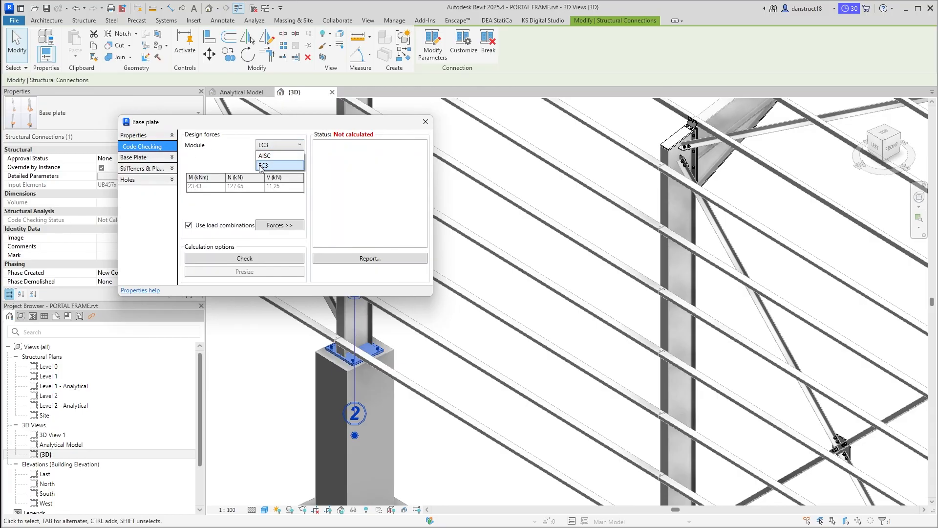
pyautogui.click(260, 166)
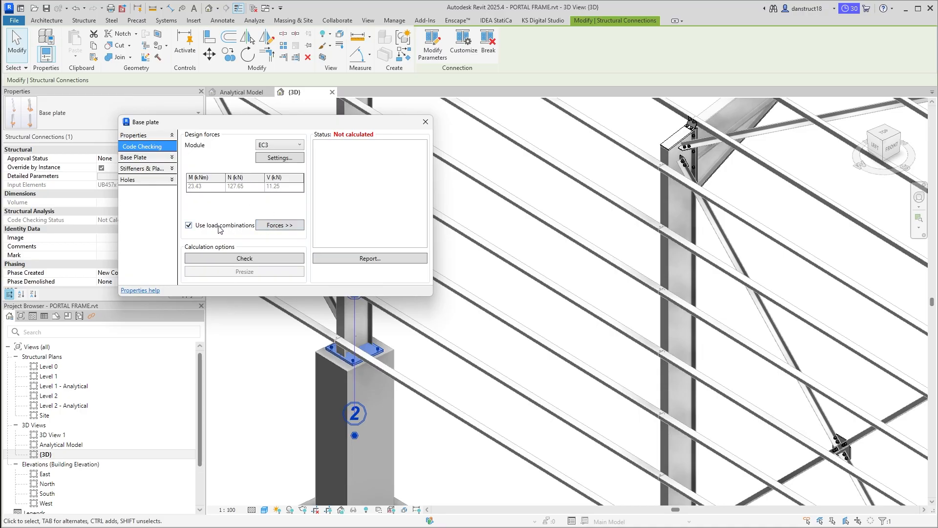
pyautogui.click(269, 226)
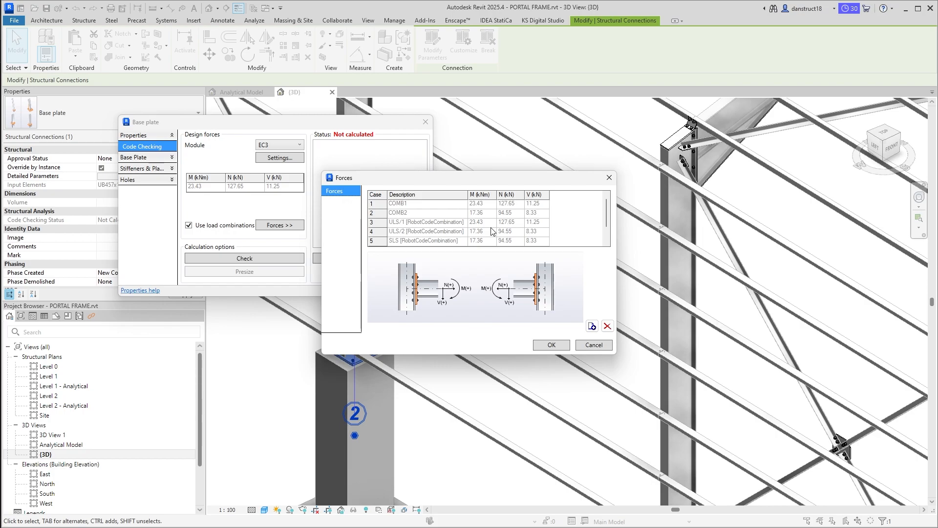
pyautogui.click(609, 178)
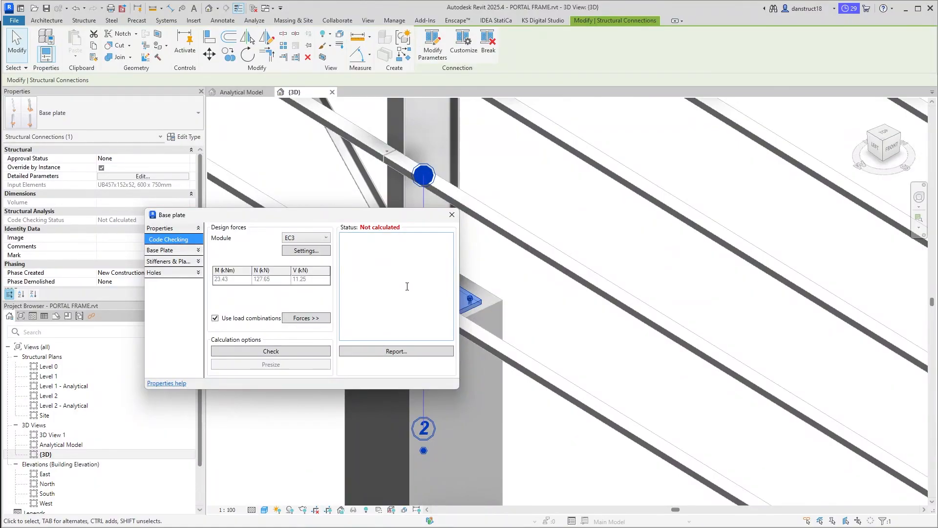
# Run the code check on the base plate and move its dialog clear of the connection
pyautogui.moveTo(359, 223); pyautogui.dragTo(304, 208)
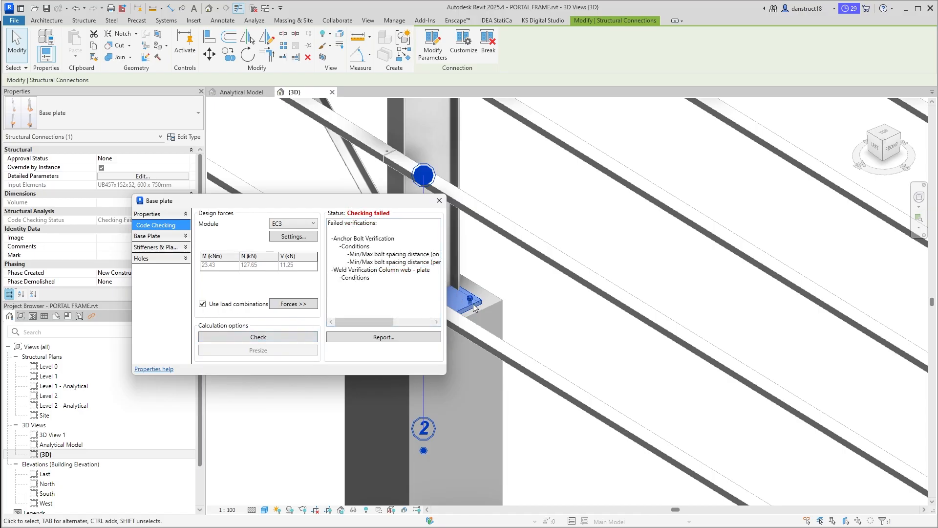
pyautogui.moveTo(343, 203); pyautogui.dragTo(708, 215)
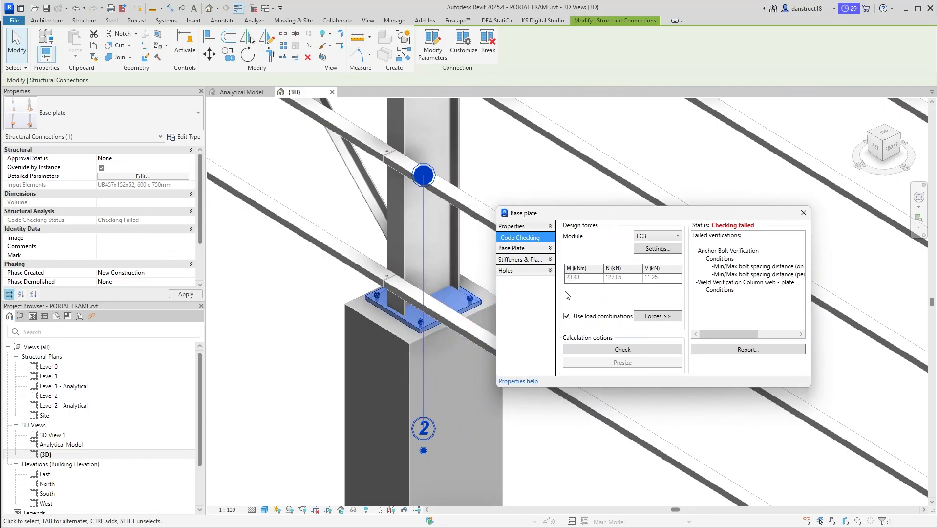
# Open the base plate's EC3 calculation report and examine its design efforts and anchor bolt verification
pyautogui.click(724, 348)
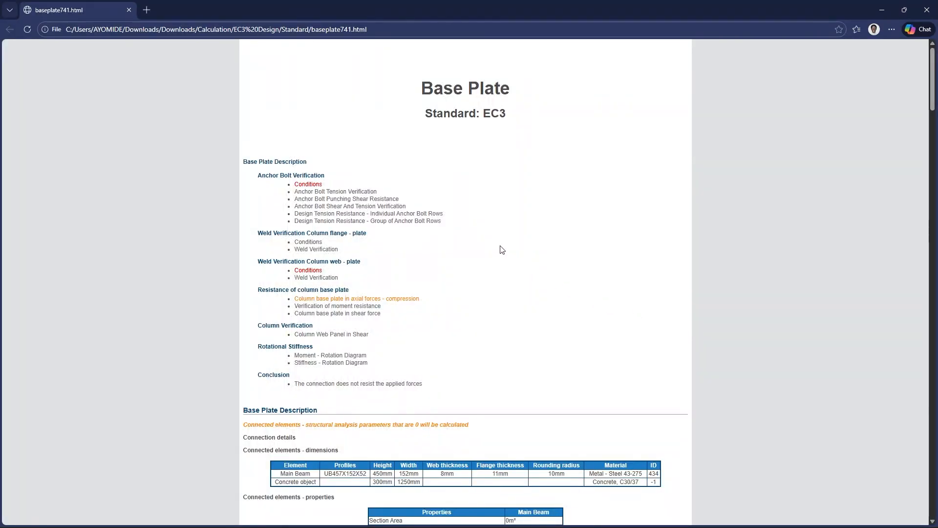
pyautogui.scroll(-6, 455, 245)
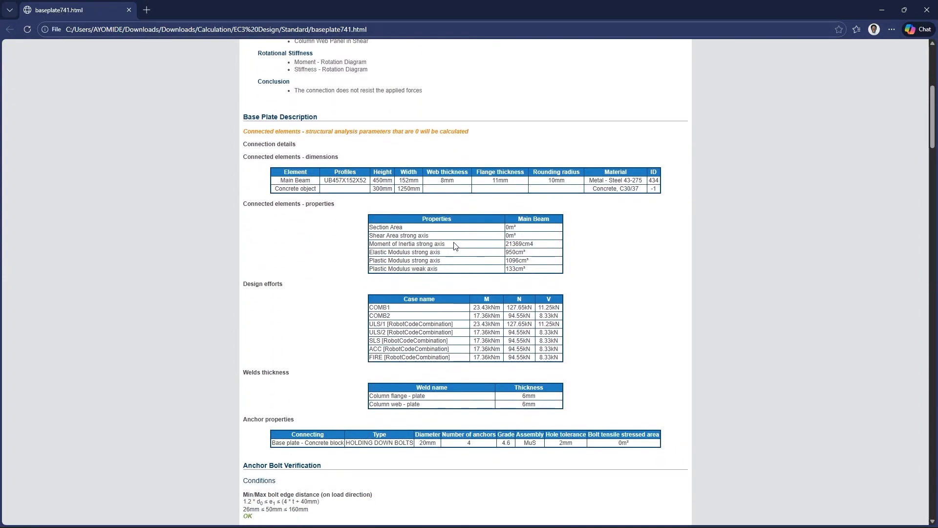
pyautogui.scroll(-8, 495, 246)
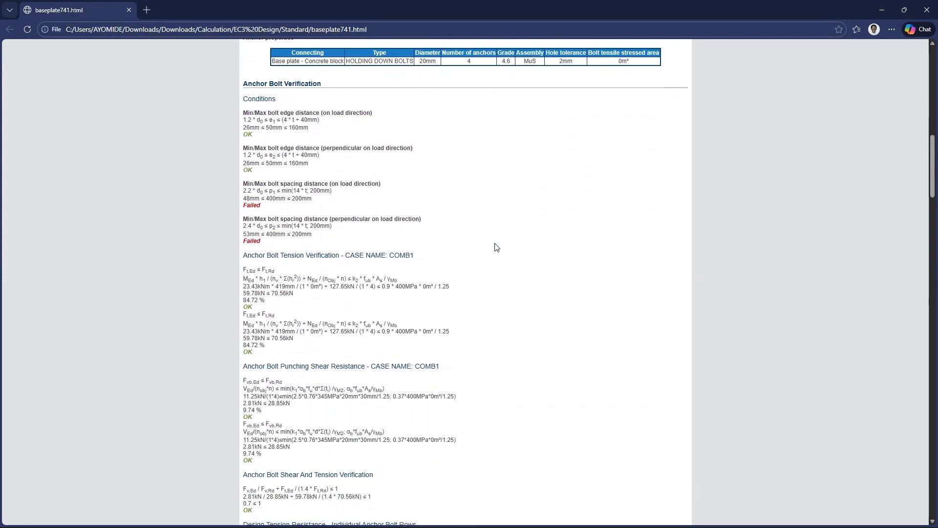